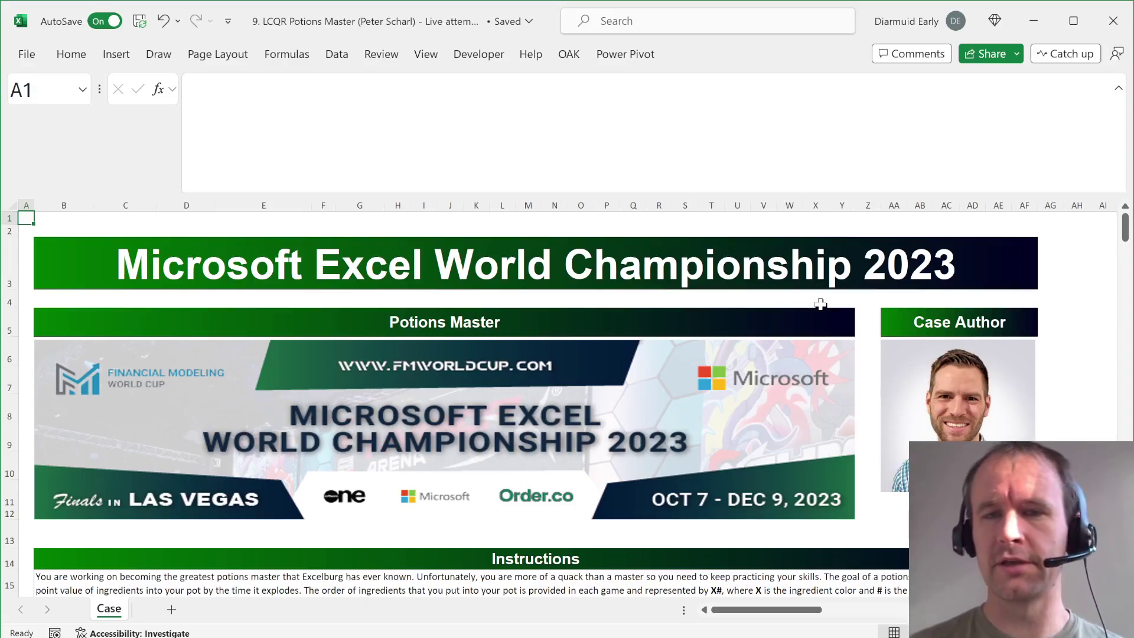
Step: Read the Potions Master case instructions down to the ingredient table
click(452, 329)
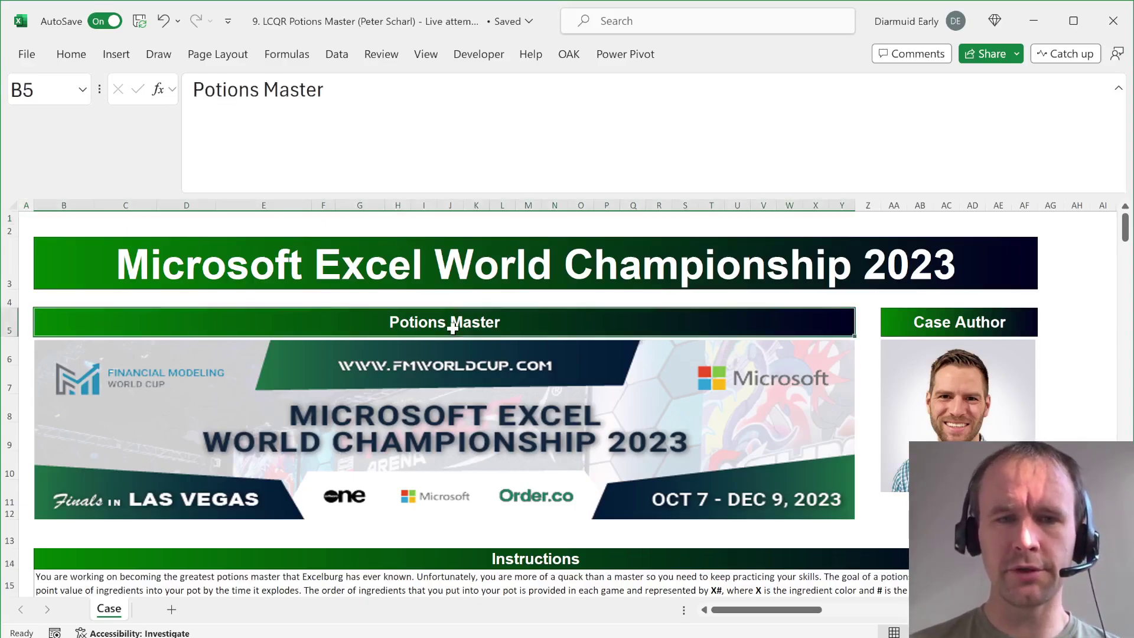
click(951, 329)
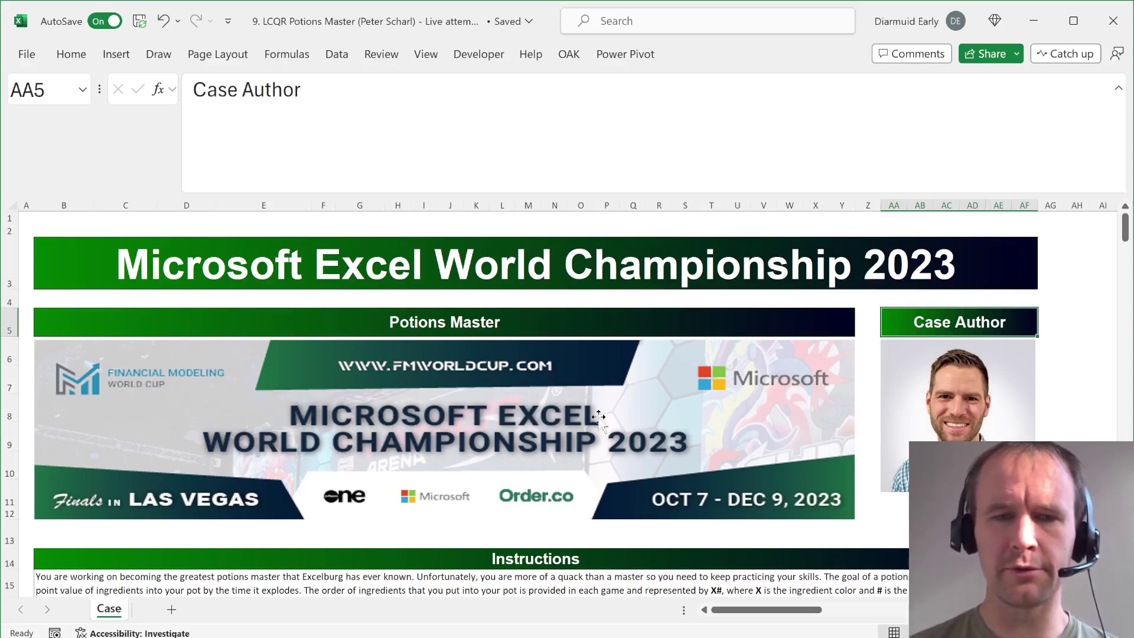
scroll(596, 419, down, 1)
scroll(596, 420, down, 3)
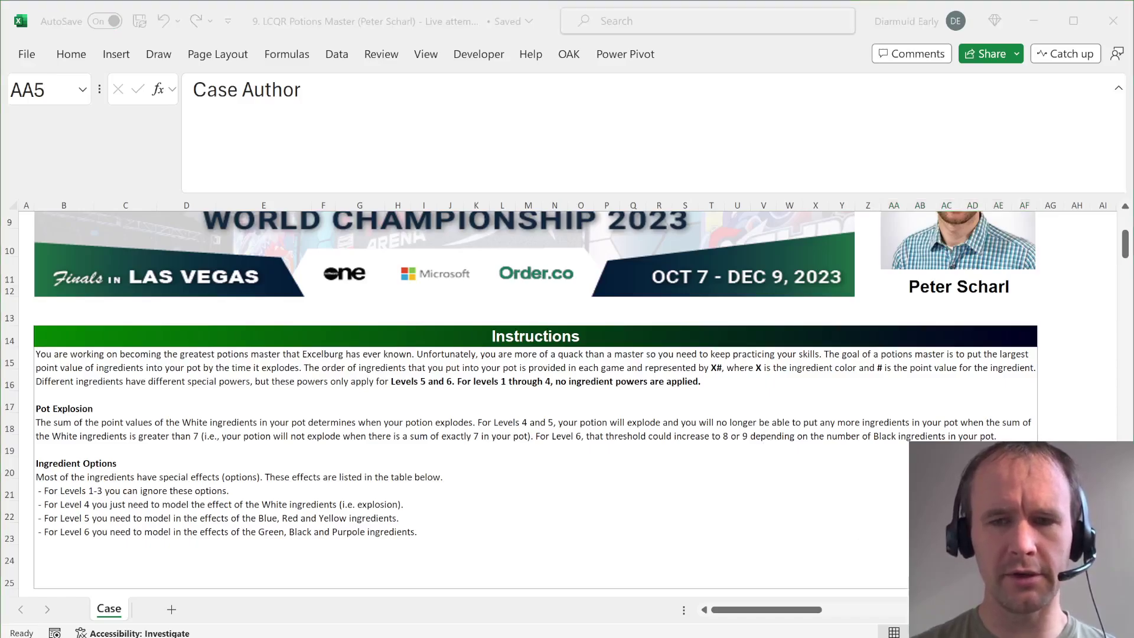
scroll(558, 469, down, 4)
scroll(558, 470, down, 2)
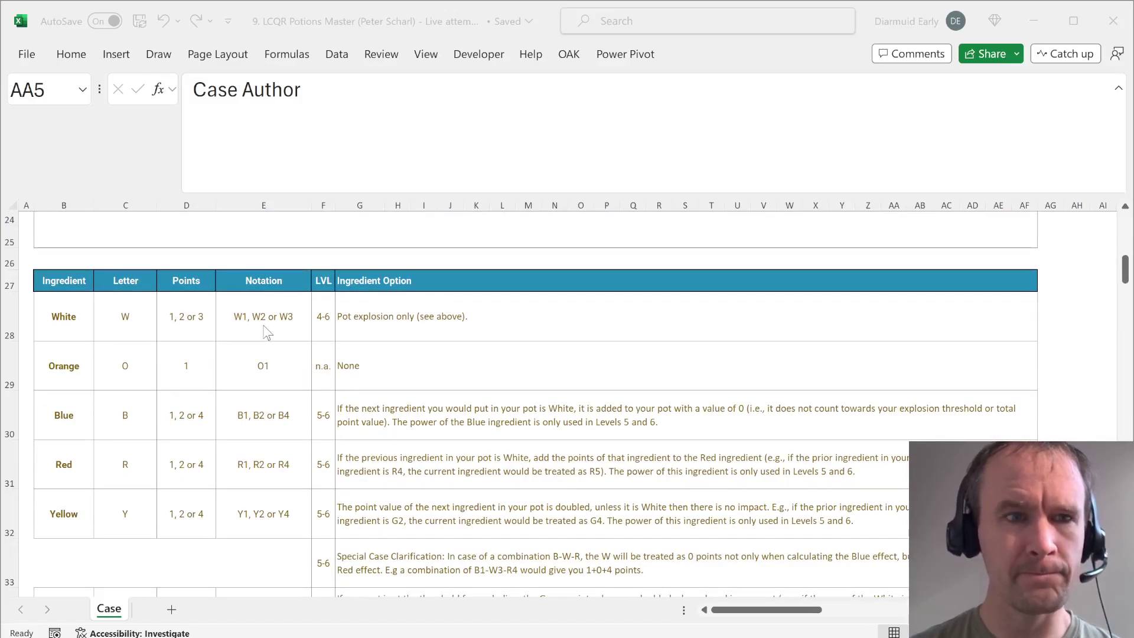
Step: Name the ingredient letters from White to Yellow, C28:C32, as ing
click(135, 321)
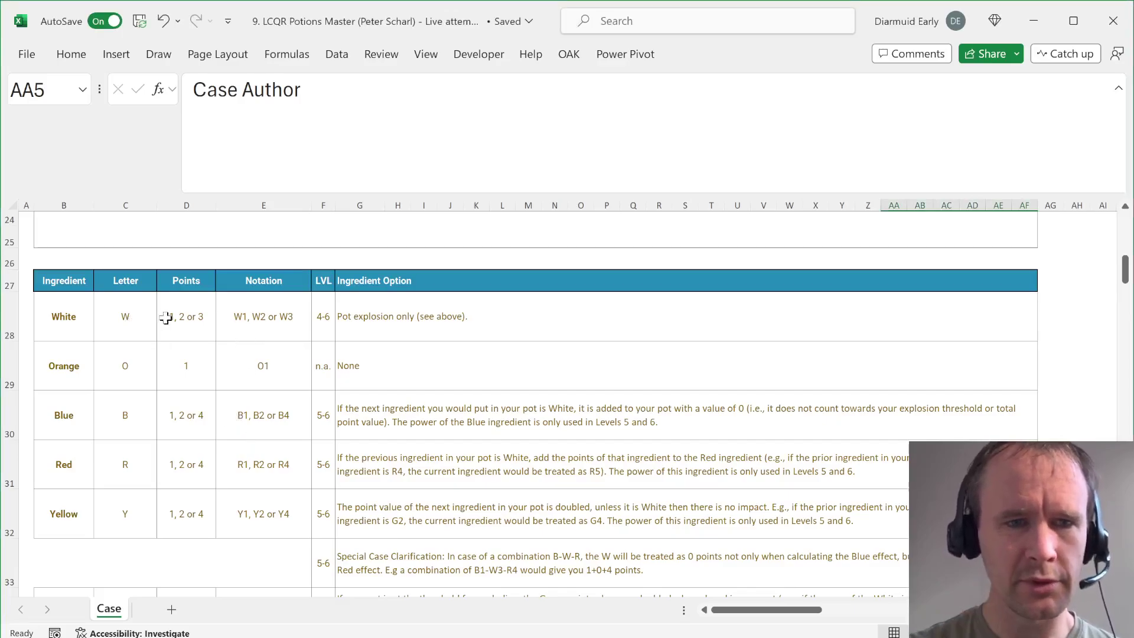
click(130, 329)
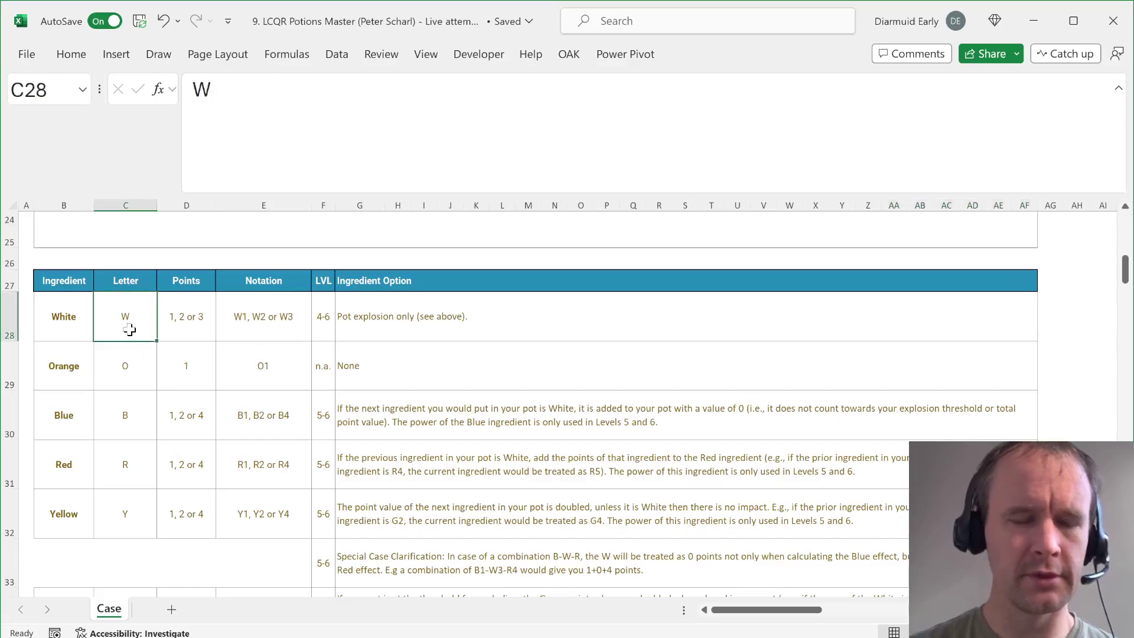
key(ctrl+shift+Down)
click(27, 90)
text(ing)
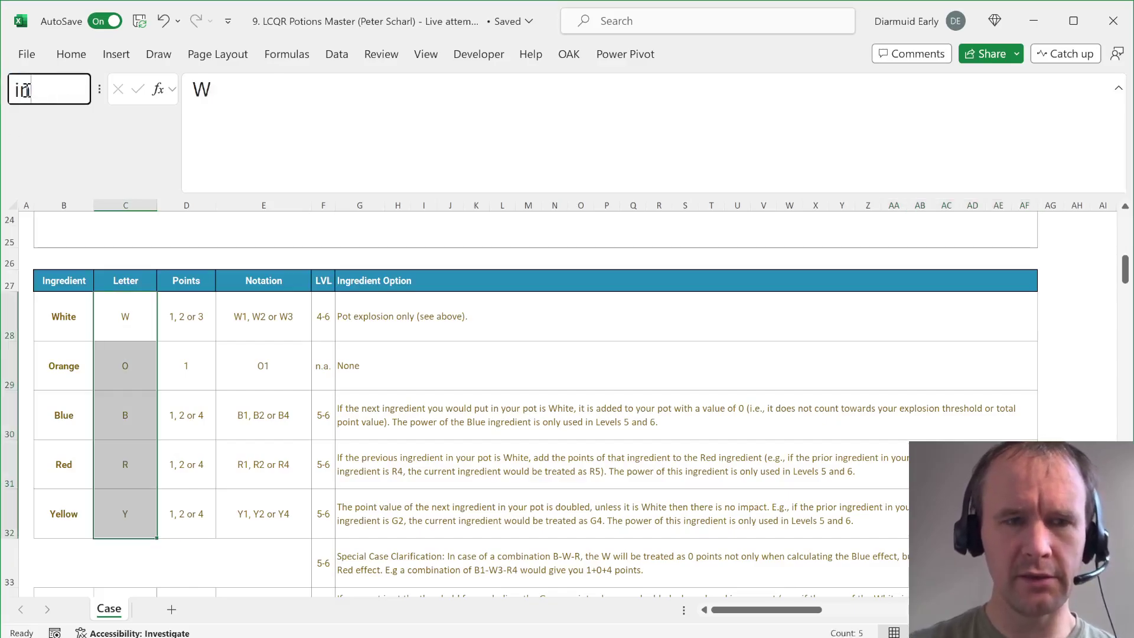
key(Return)
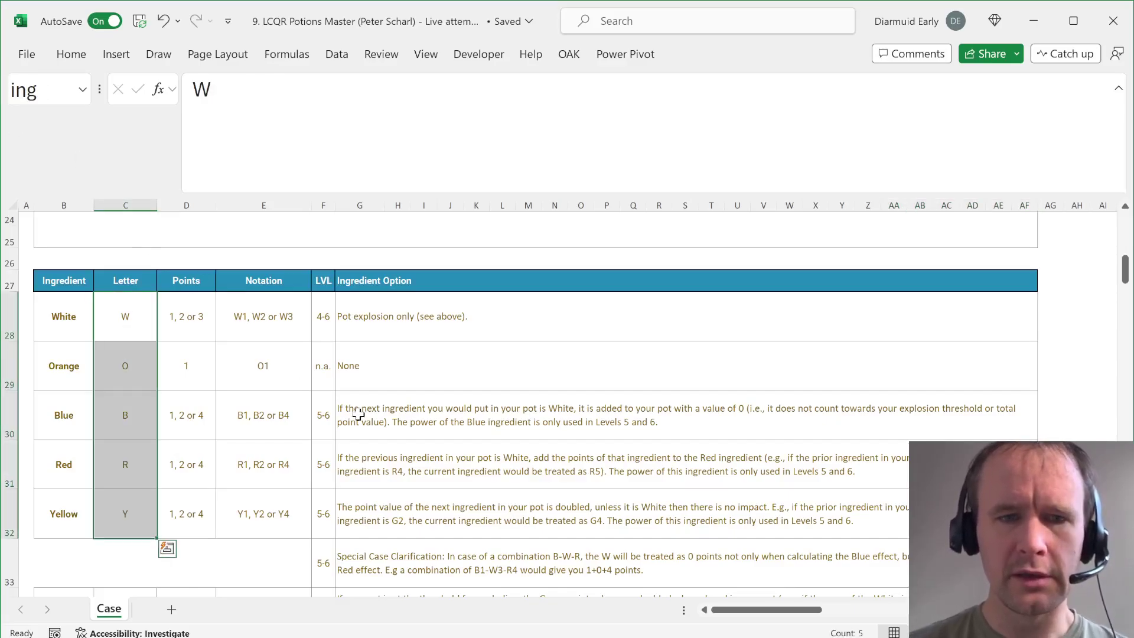
Step: Delete all the IQ_ defined names from the workbook, from IQ_CH to IQ_YTD, keeping ing
scroll(371, 455, down, 2)
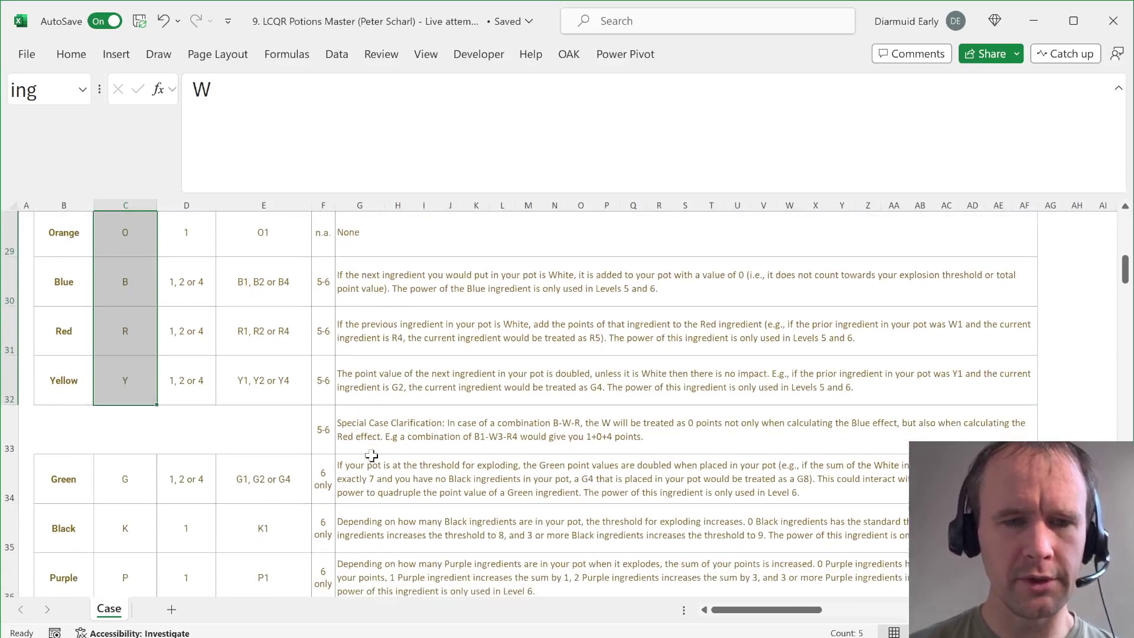
scroll(371, 455, up, 1)
click(363, 452)
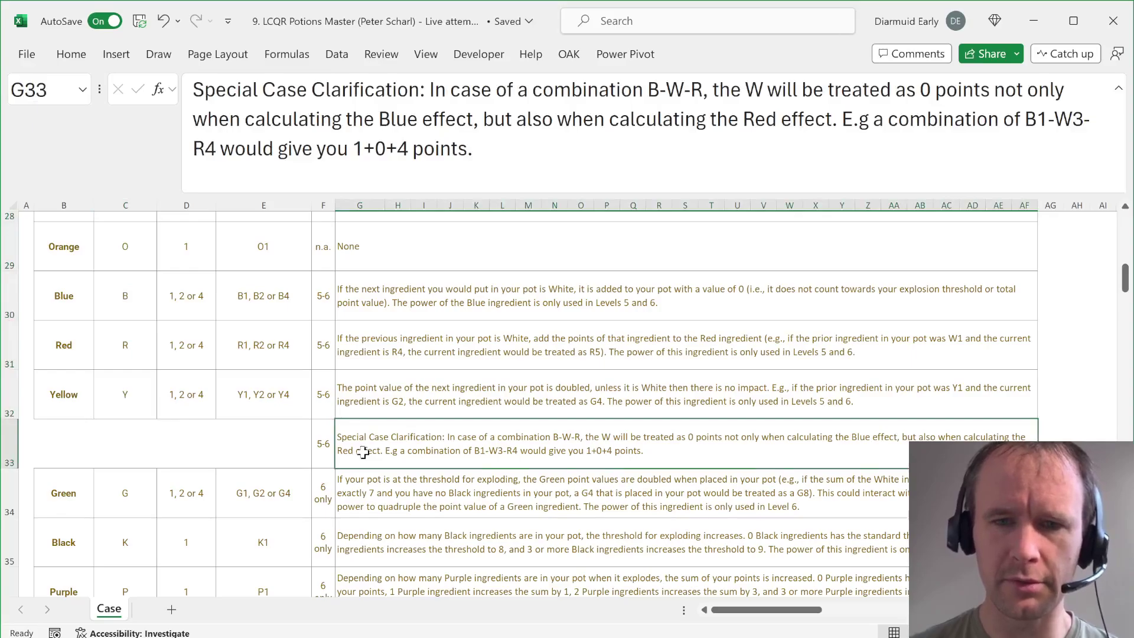
scroll(363, 452, down, 2)
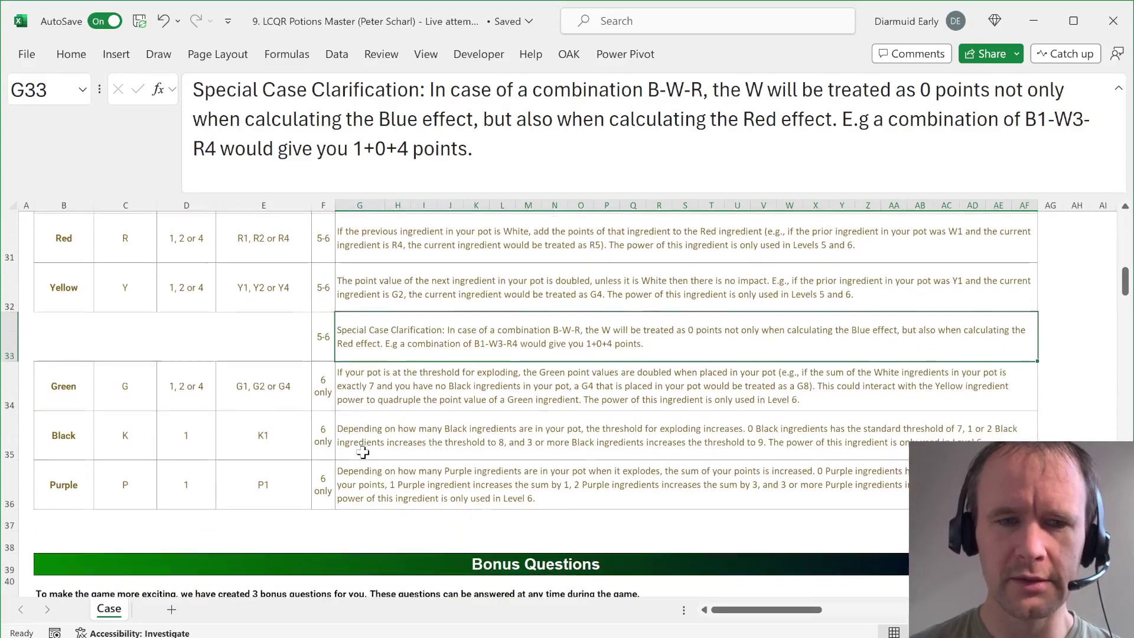
scroll(364, 452, up, 3)
key(ctrl+F3)
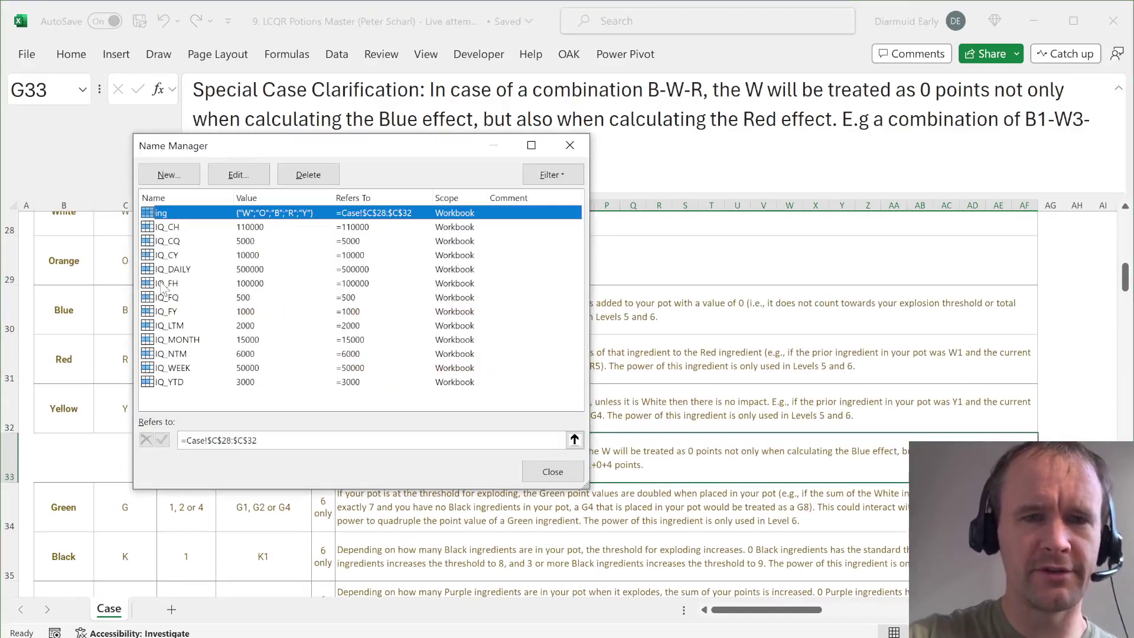
click(171, 230)
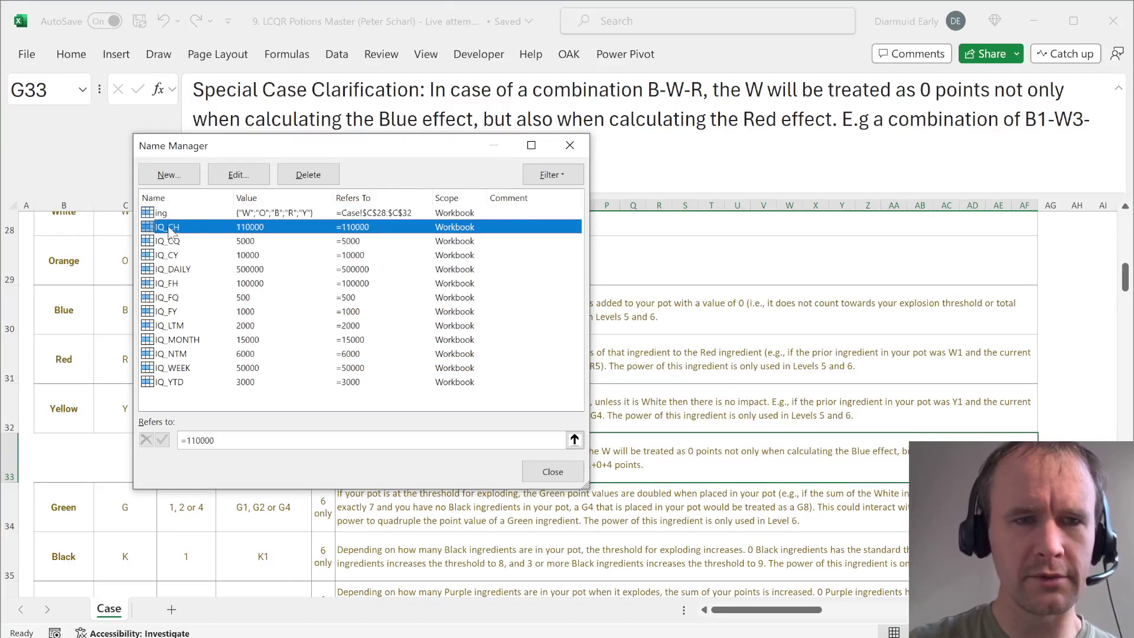
shift+click(172, 384)
key(Delete)
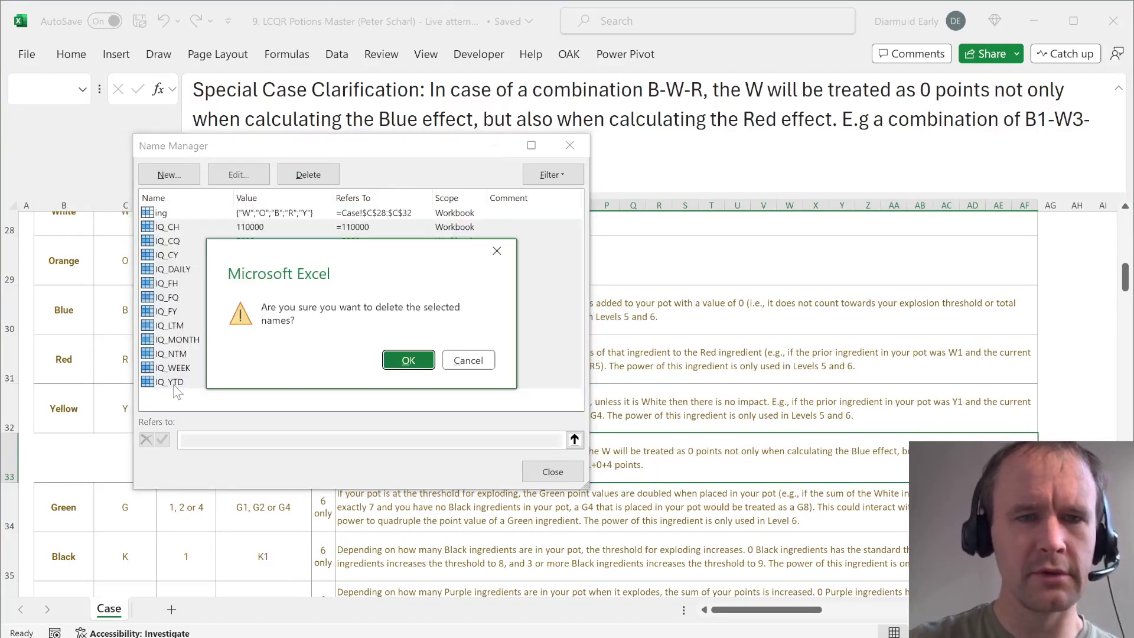
key(Return)
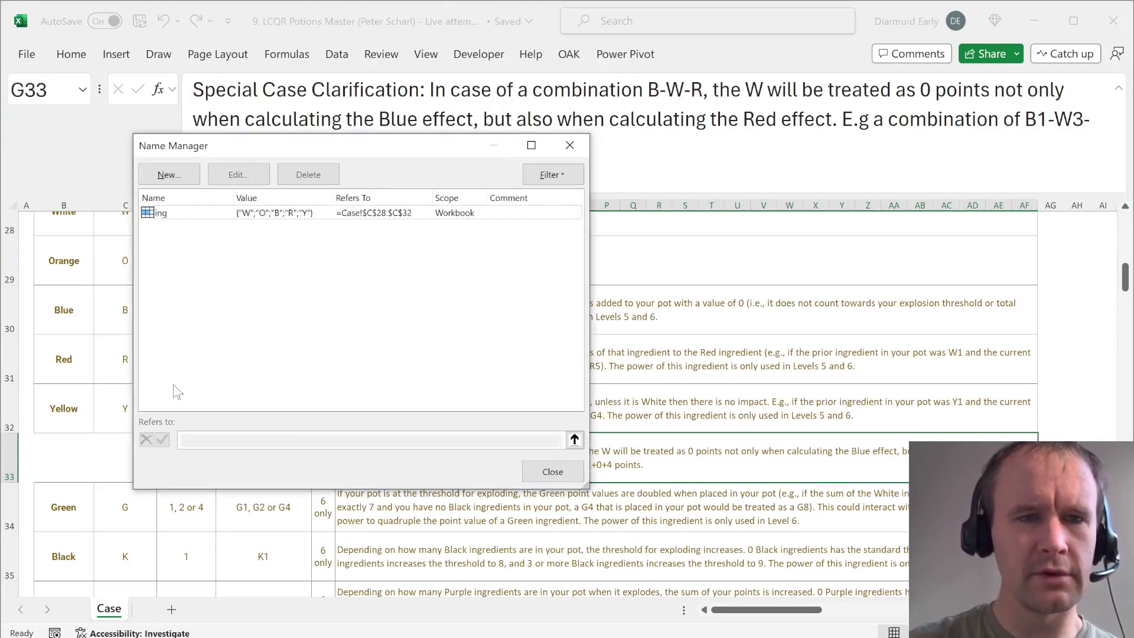
Step: Extend the defined name ing to refer to =Case!$C$28:$C$36
click(169, 215)
key(shift+Down)
key(shift+Down)
key(shift+Down)
key(shift+Down)
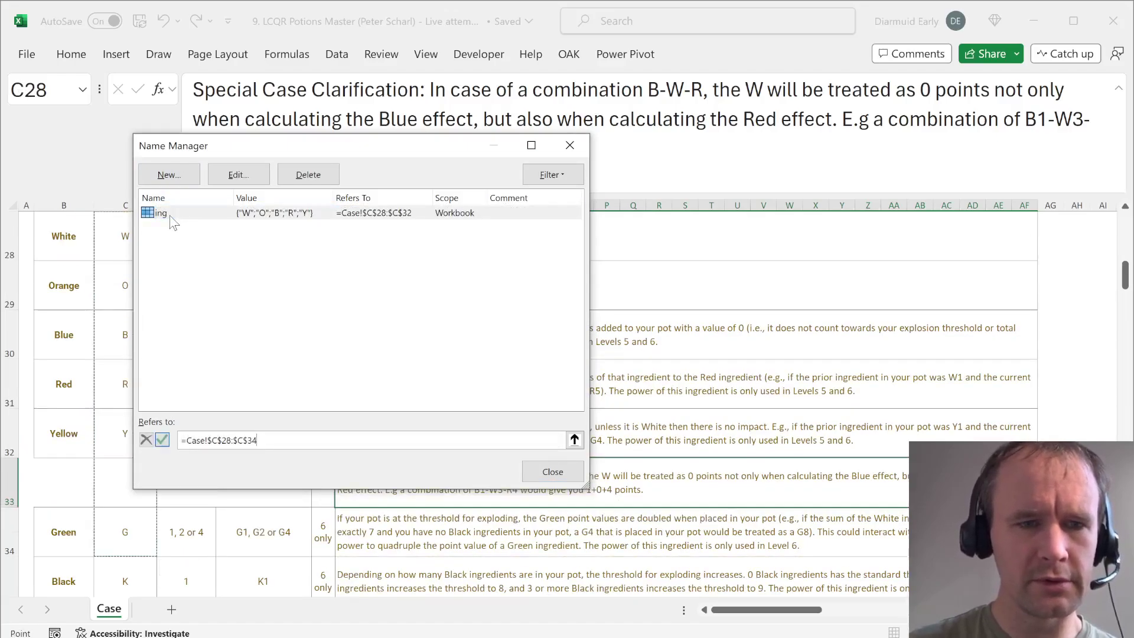
click(170, 221)
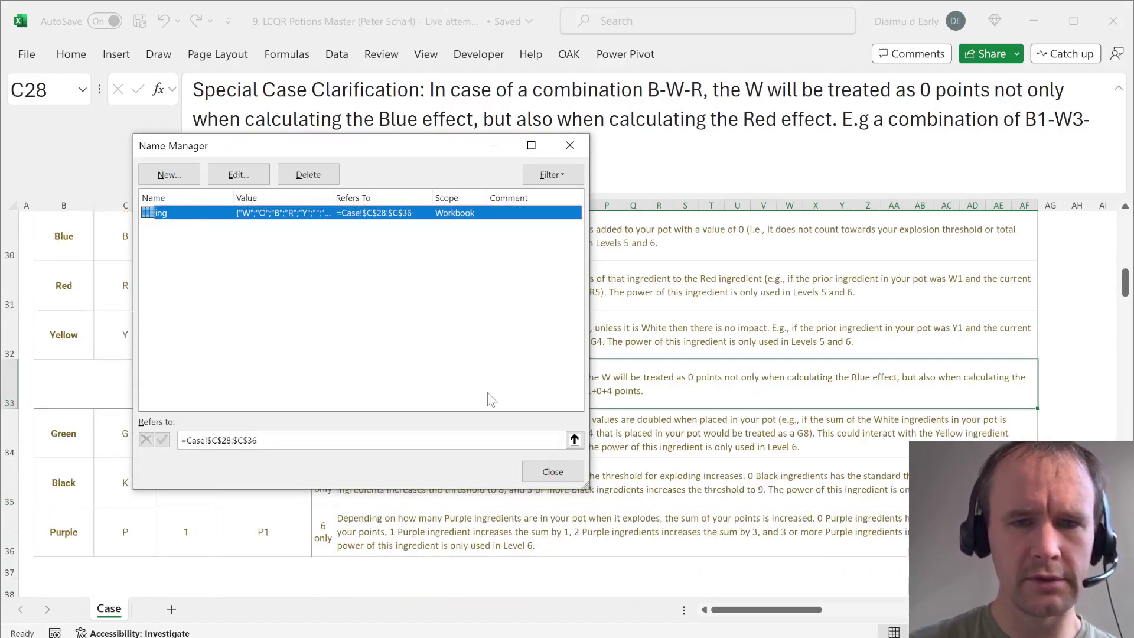
click(552, 470)
Step: Move the Special Case Clarification row from row 33 to directly below the Purple ingredient row
key(shift+space)
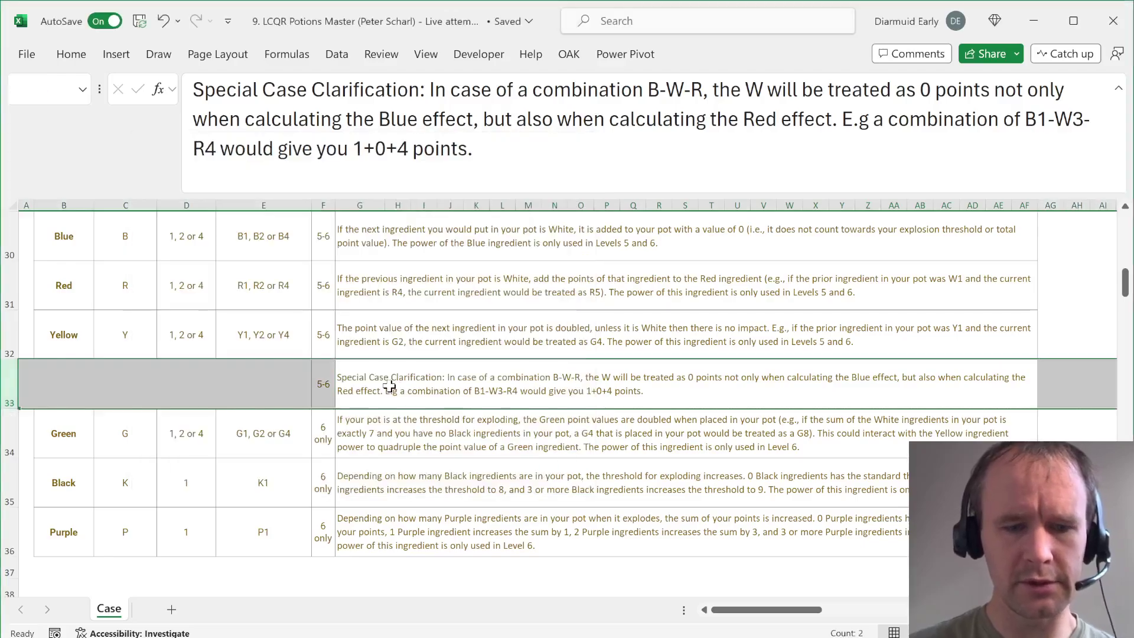
key(ctrl+c)
key(Down)
key(Down)
key(Down)
key(Down)
key(ctrl+shift+equal)
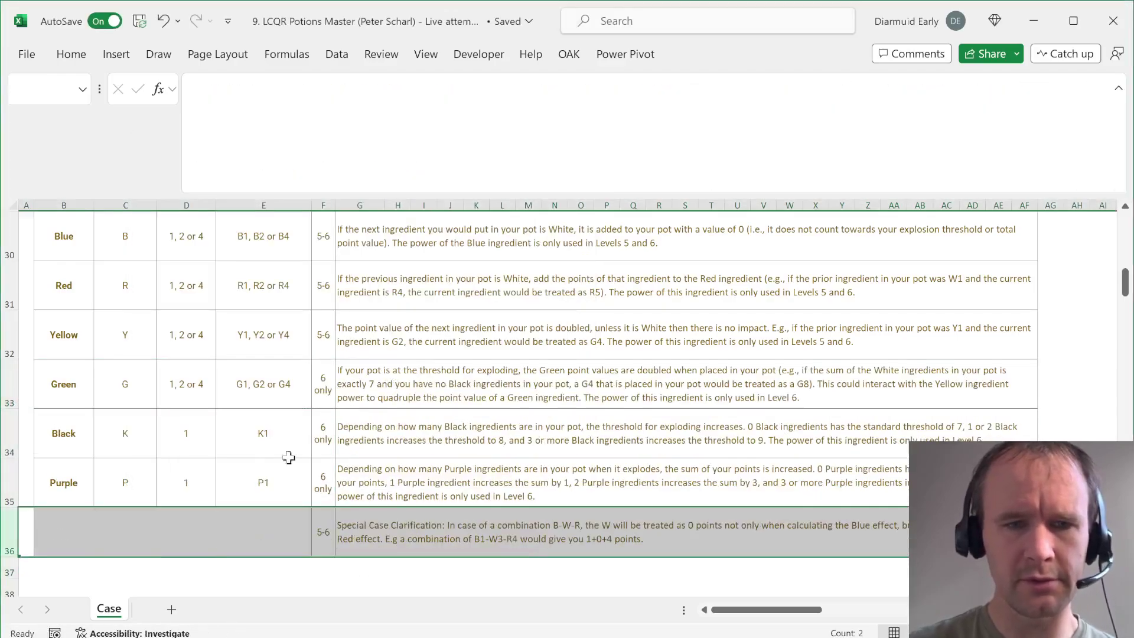
Step: Select the ingredient letters from W to P to check which cells the name ing covers
click(129, 442)
key(ctrl+Up)
key(ctrl+shift+Down)
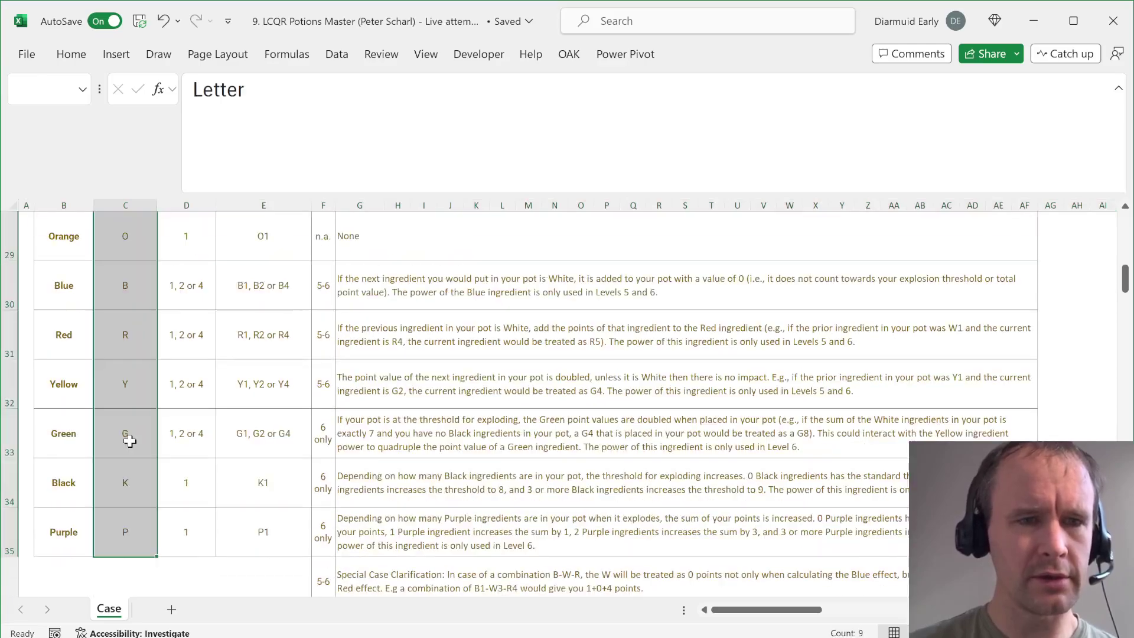
key(Down)
key(ctrl+shift+Down)
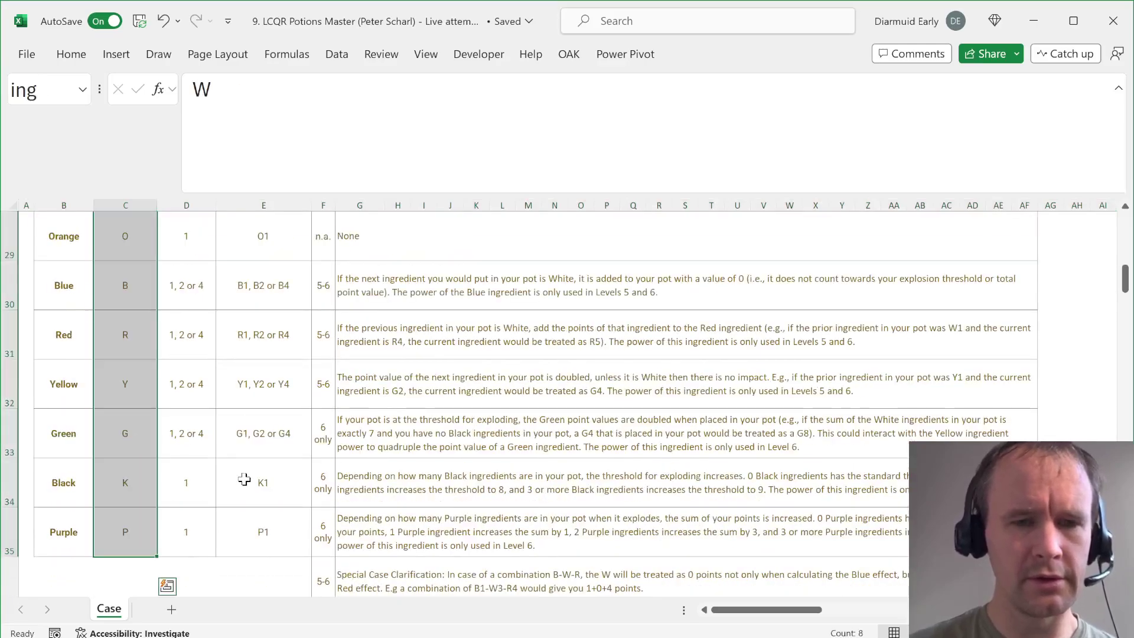
Step: Read the bonus questions and the Level 1 question, and go to game 1's answer cell E59
scroll(244, 477, down, 3)
scroll(244, 479, down, 2)
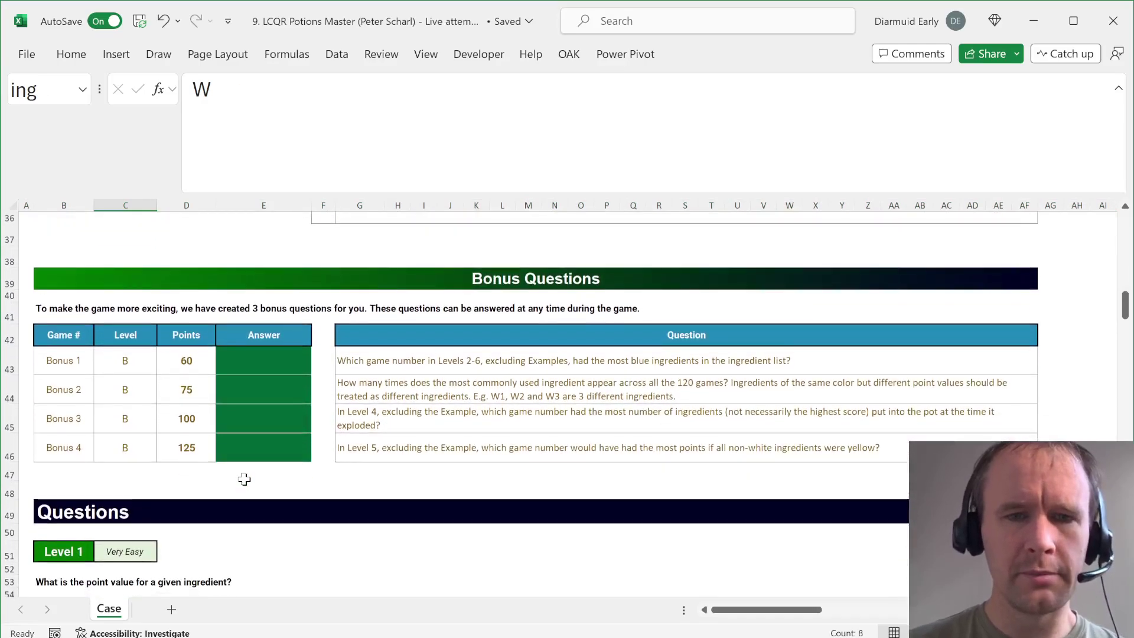
scroll(244, 479, down, 3)
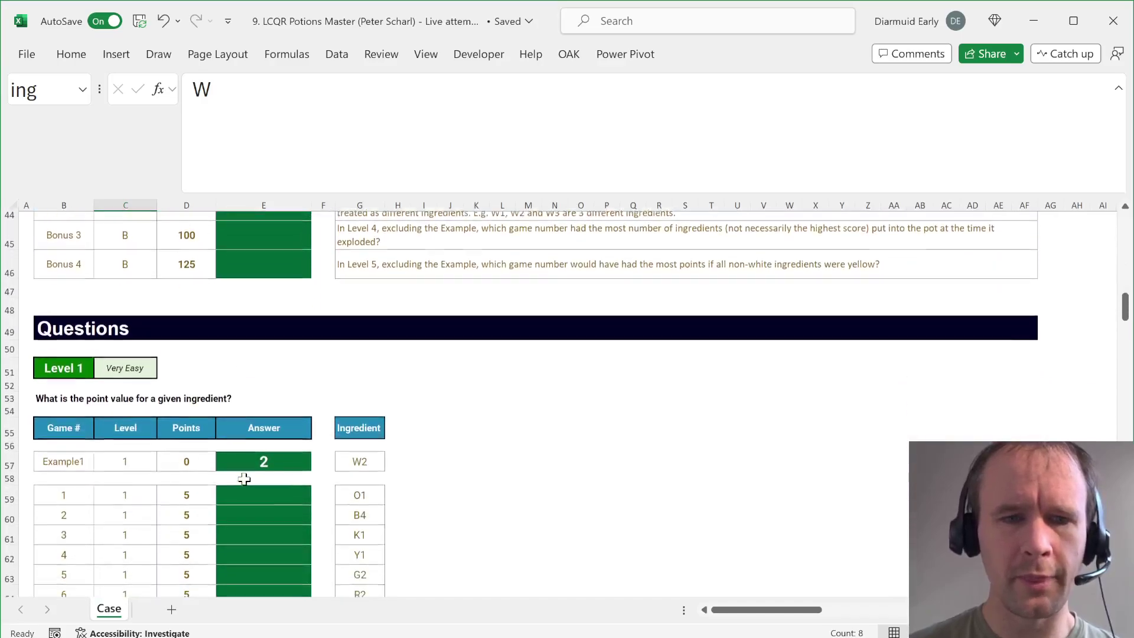
click(259, 466)
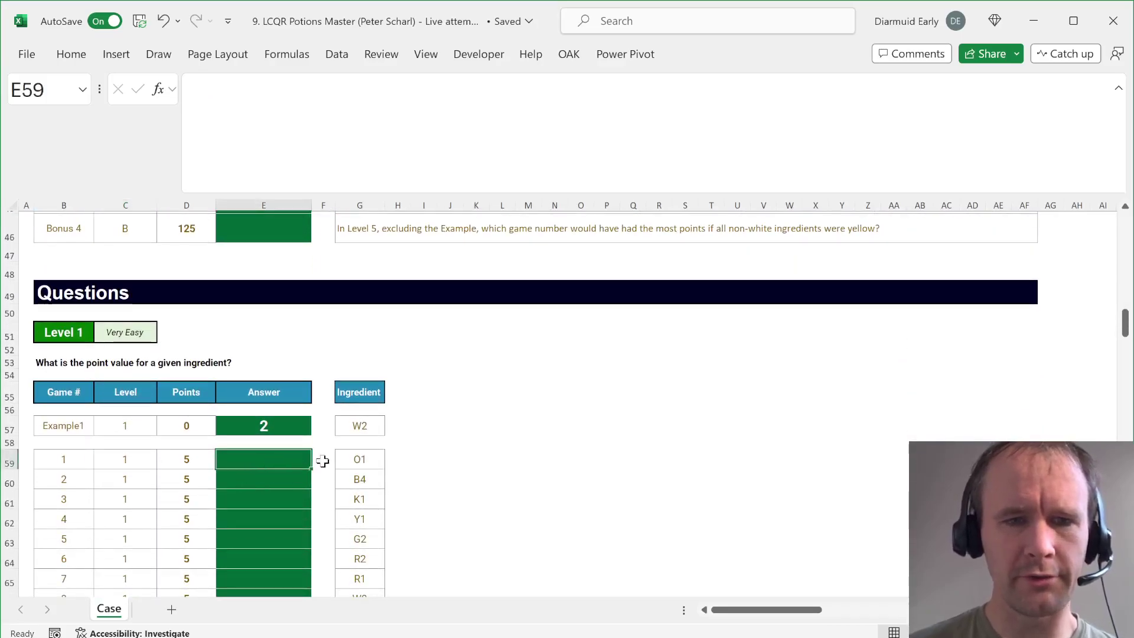
text(=text)
key(Down)
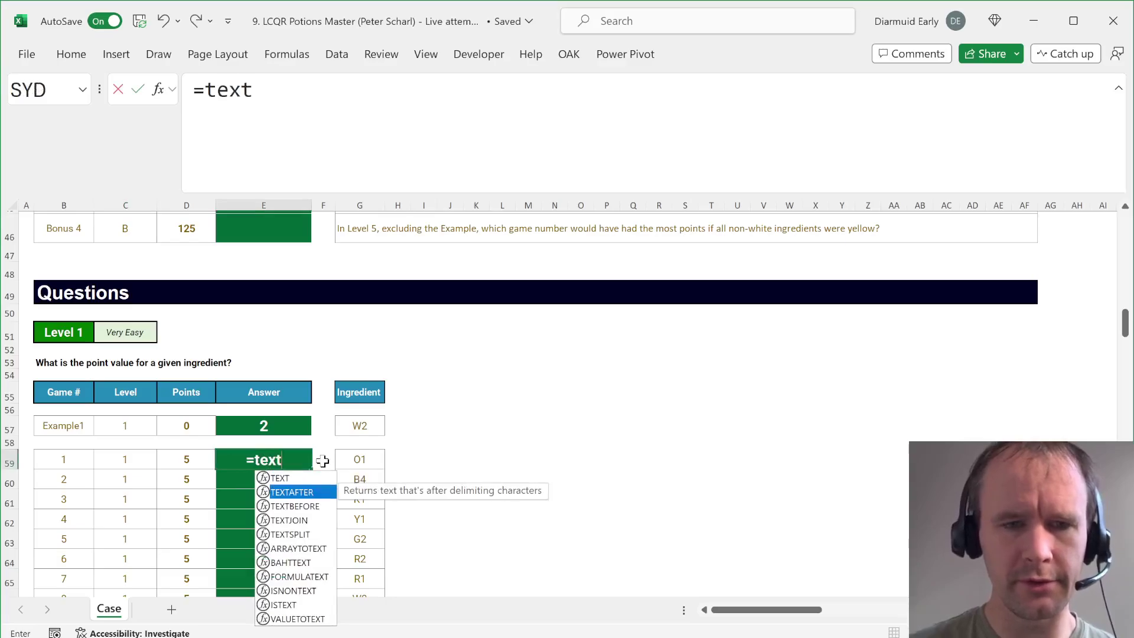
key(Tab)
key(Right)
key(Right)
text(,)
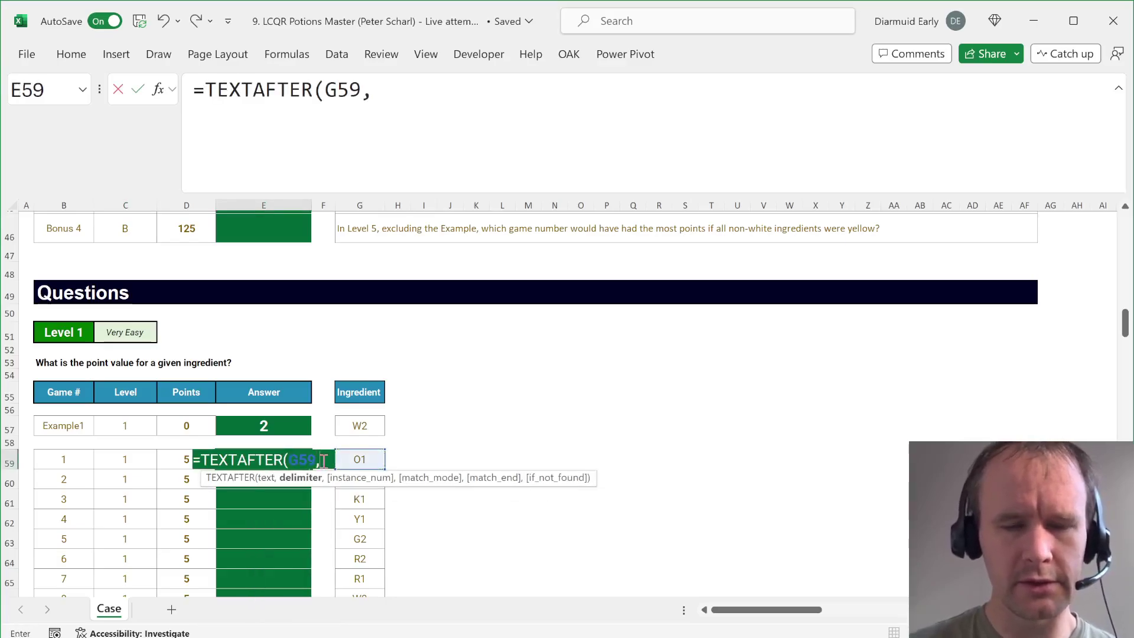
key(Escape)
Step: Enter =TEXTAFTER(G59,ing)*1 in E59 to extract the point value of game 1's ingredient
text(=tex)
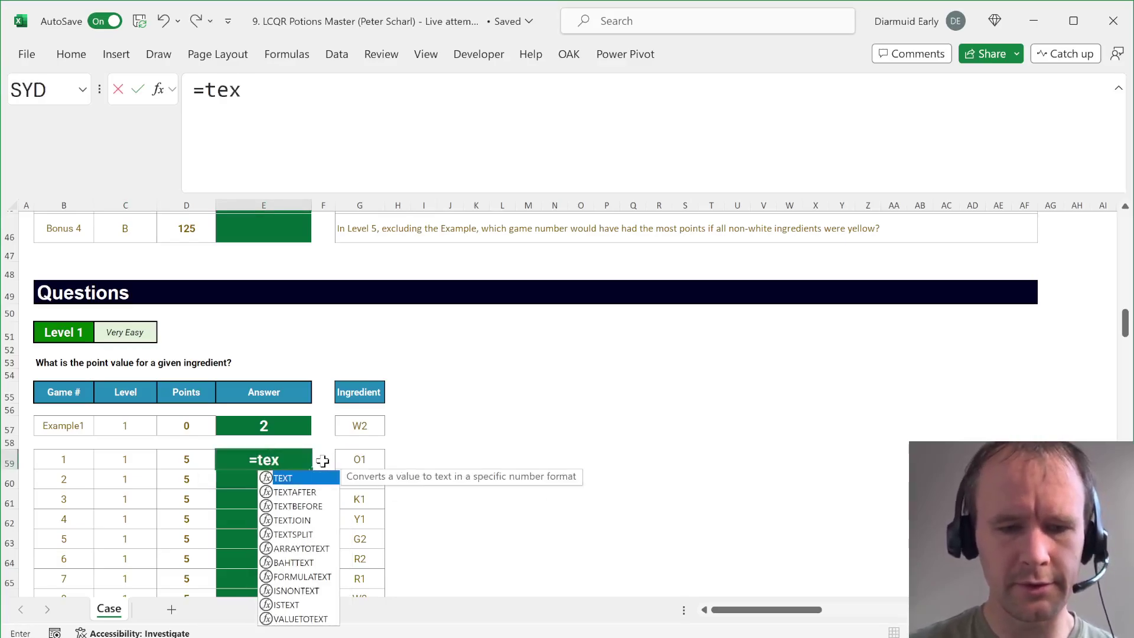
text(t)
key(Down)
key(Tab)
key(Right)
key(Right)
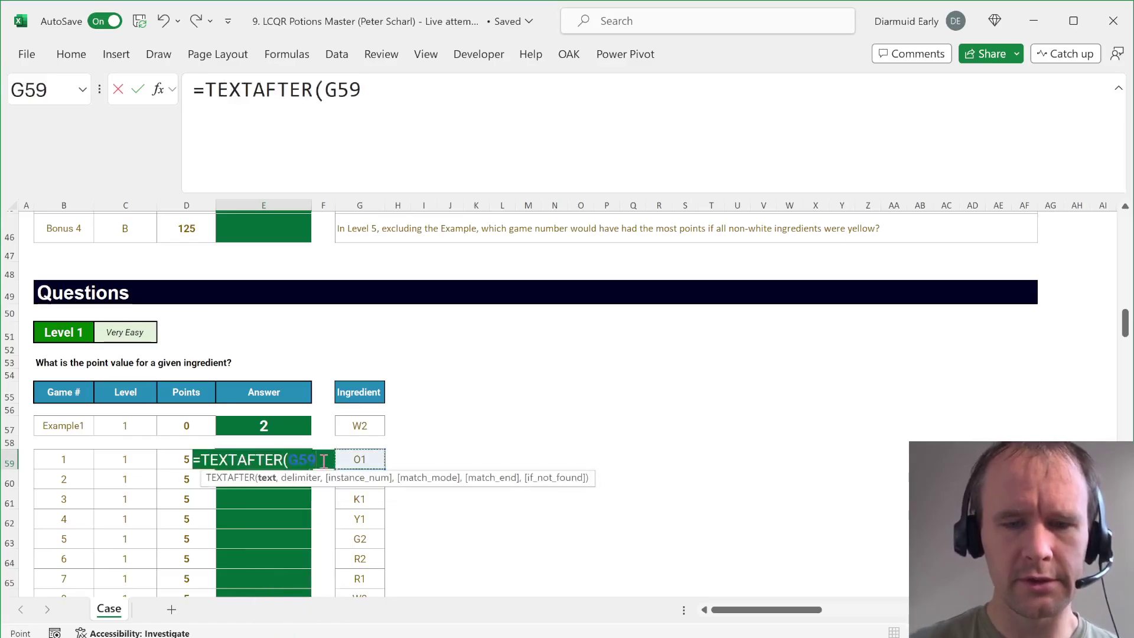
text(,ing)*!)
key(Return)
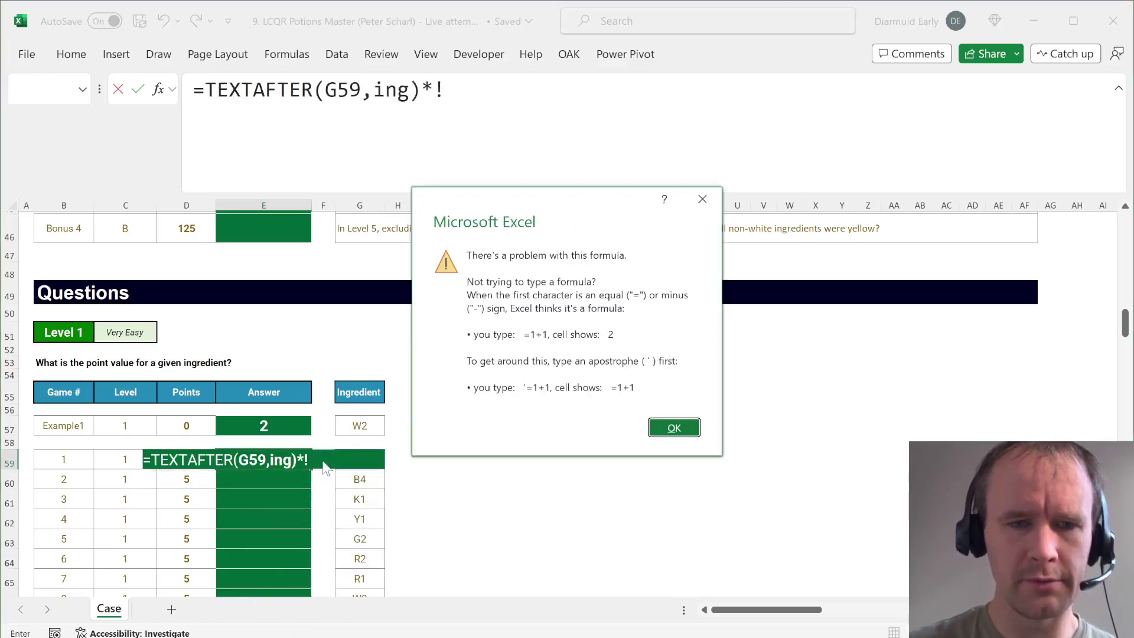
key(Return)
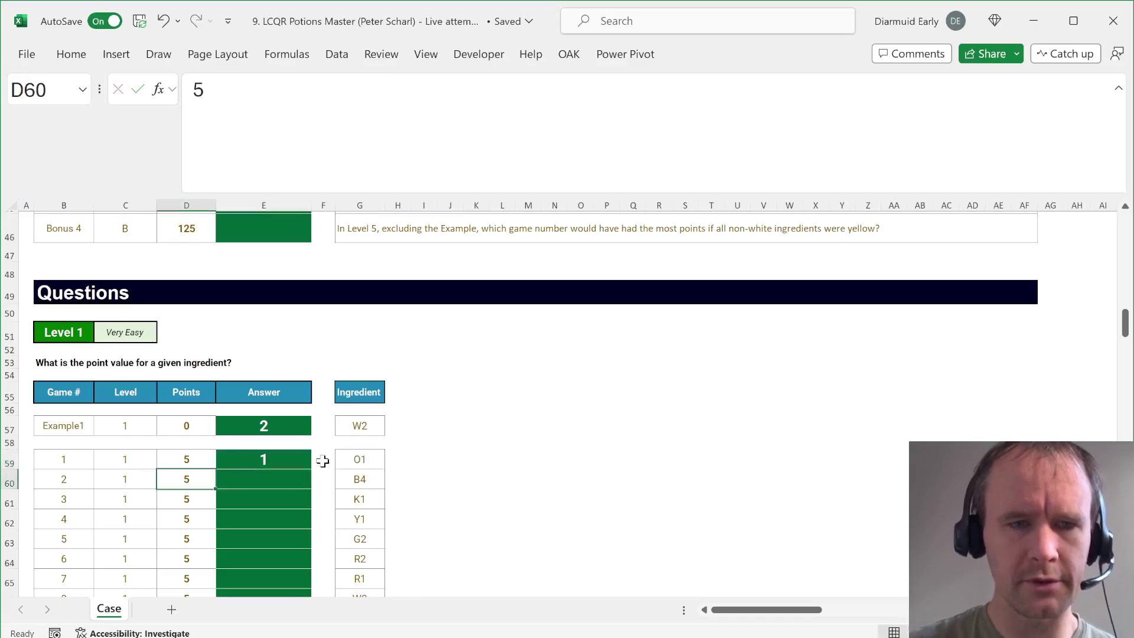
Step: Fill the E59 formula down through E78 for all twenty Level 1 games
key(ctrl+Down)
key(Right)
key(ctrl+shift+Up)
key(ctrl+d)
key(Return)
Step: Copy the point value formula from E59 into the Example1 answer cell E57
key(Up)
key(Down)
key(ctrl+c)
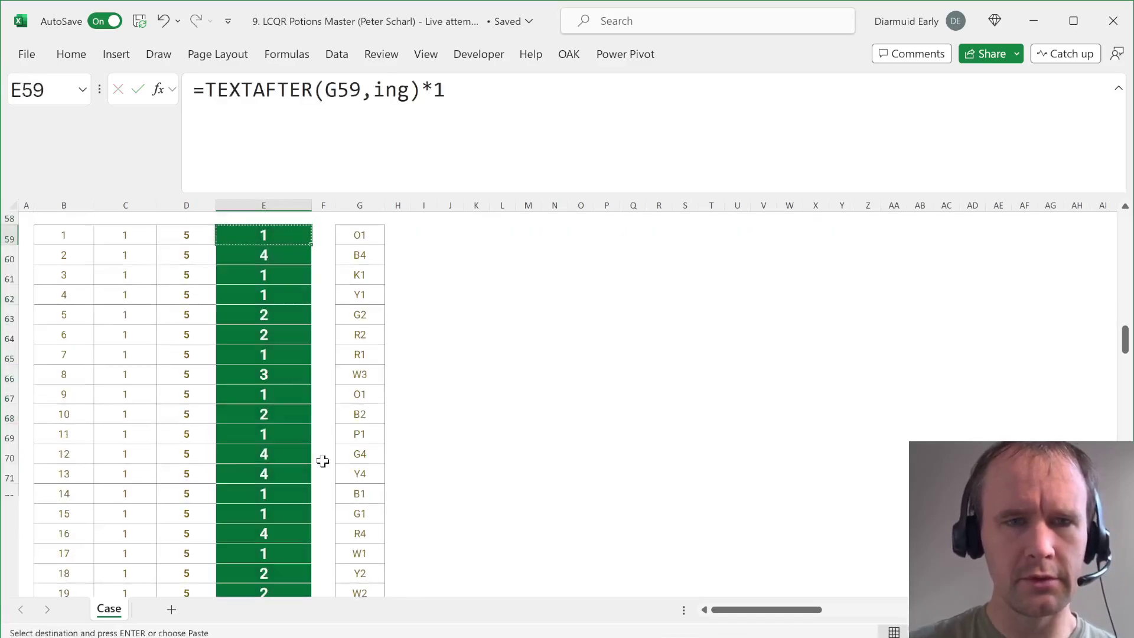
key(Up)
key(Up)
key(ctrl+v)
Step: Read the Level 2 question and ingredient lists, and check the letter for each color in the ingredient table
scroll(323, 460, down, 6)
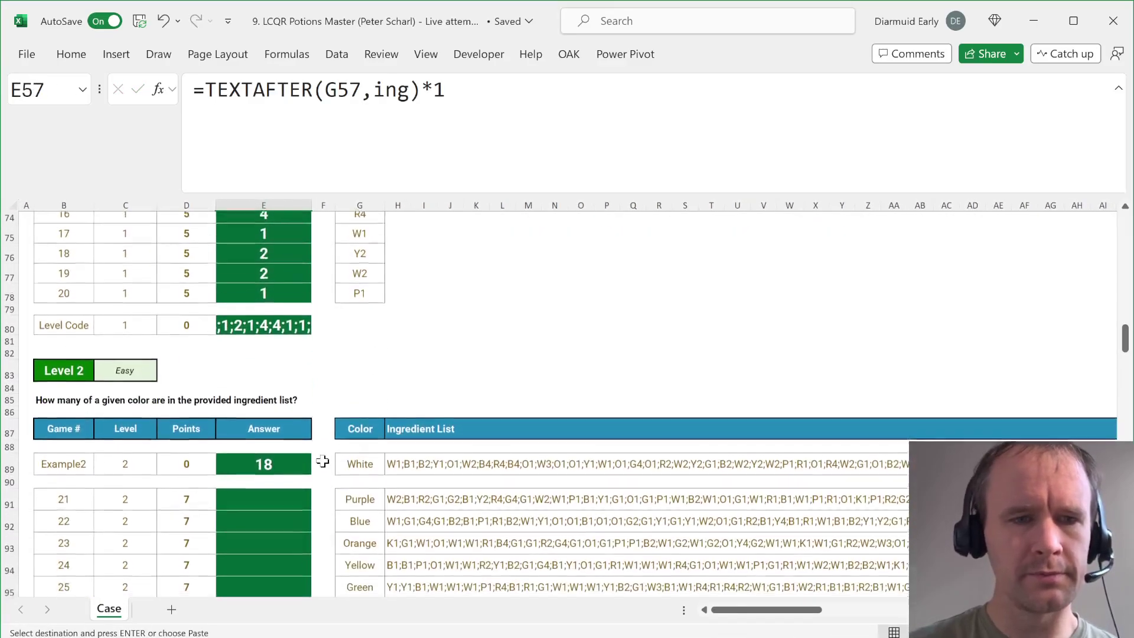
scroll(323, 460, down, 2)
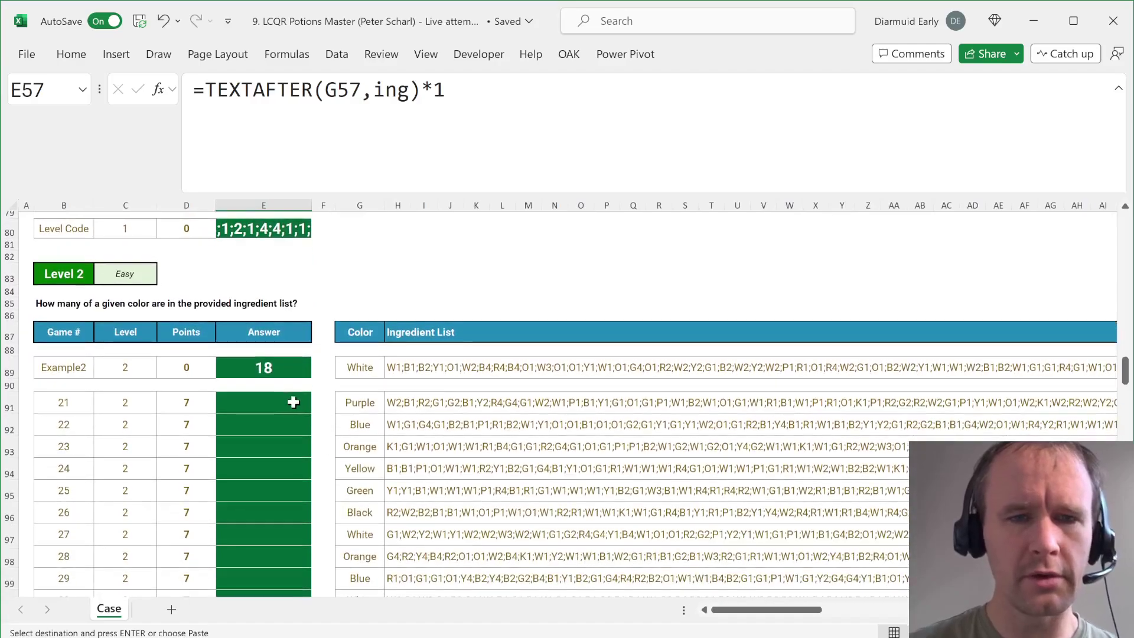
scroll(304, 383, up, 15)
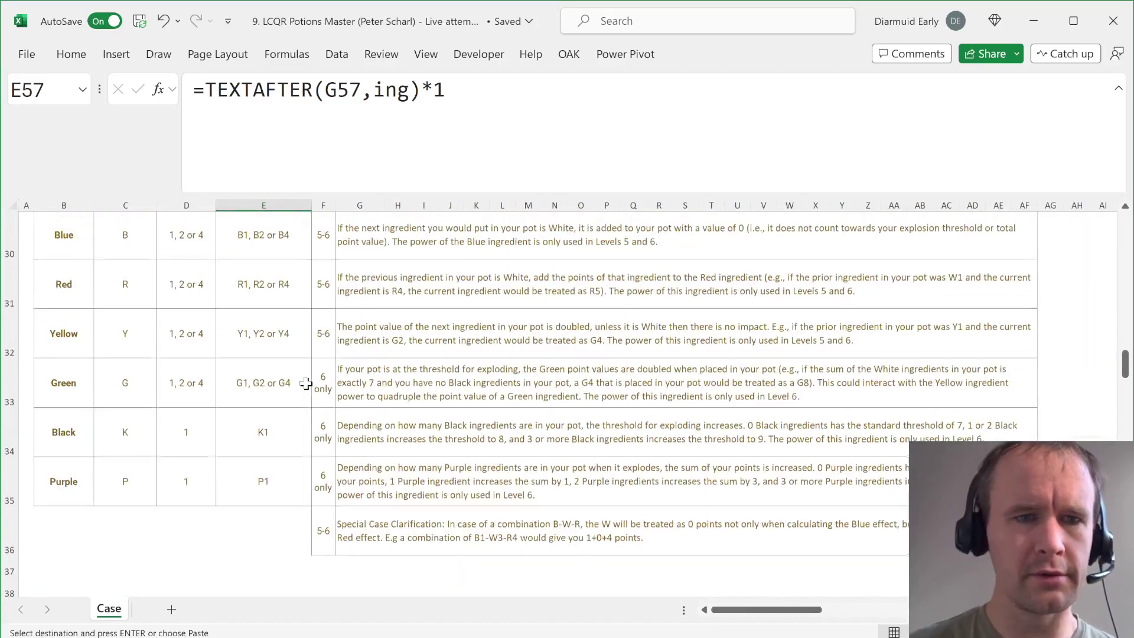
scroll(306, 384, up, 2)
click(135, 288)
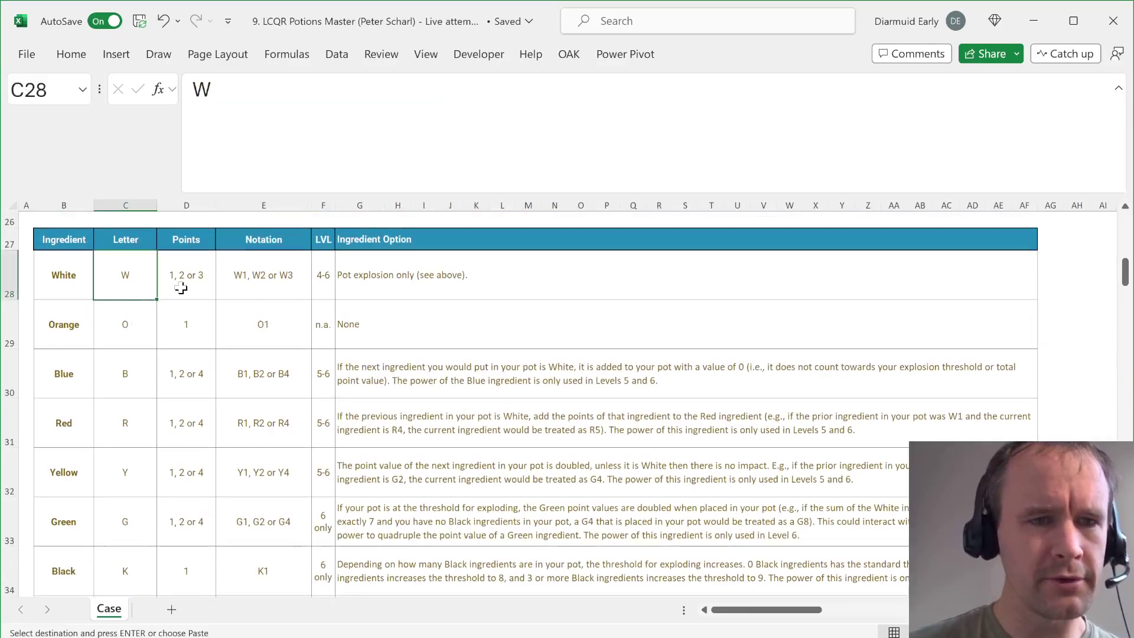
key(Down)
key(Down)
key(Down)
key(Down)
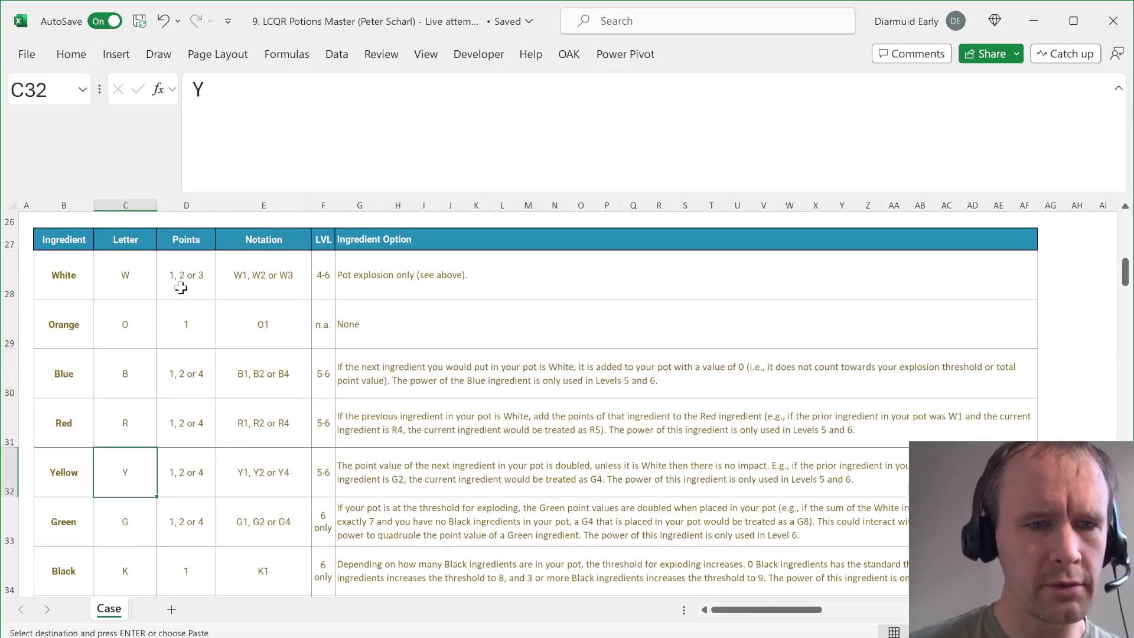
key(Down)
key(Down)
key(Down)
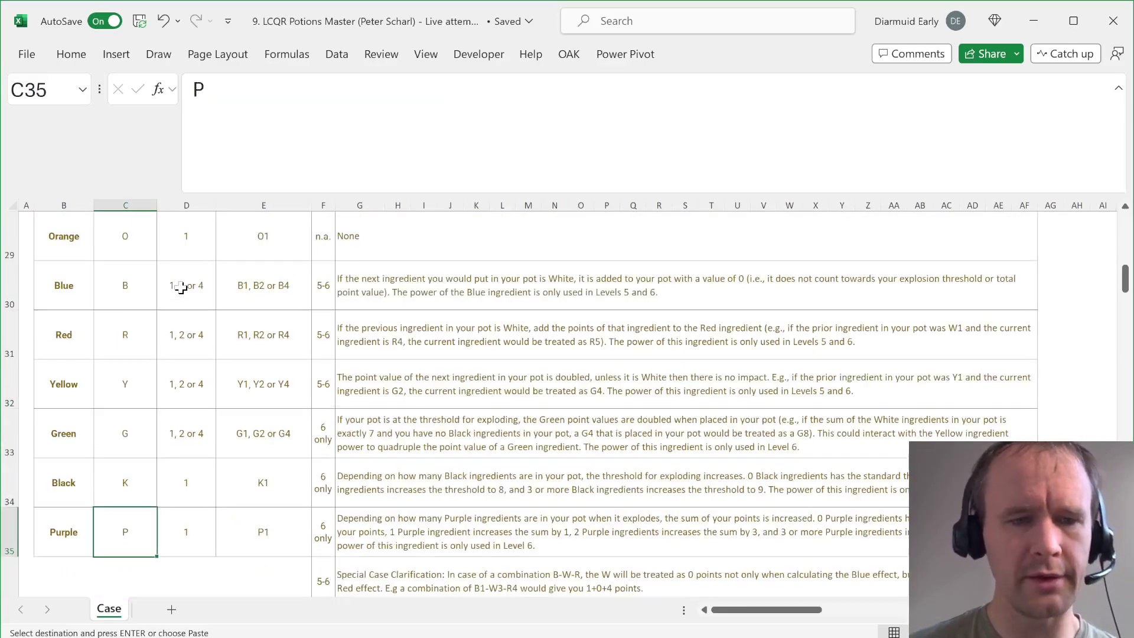
Step: Define the name col for the color names from White to Purple in the ingredient table, cells B28 to B35
key(Left)
key(ctrl+Up)
key(Down)
key(ctrl+shift+Down)
click(34, 95)
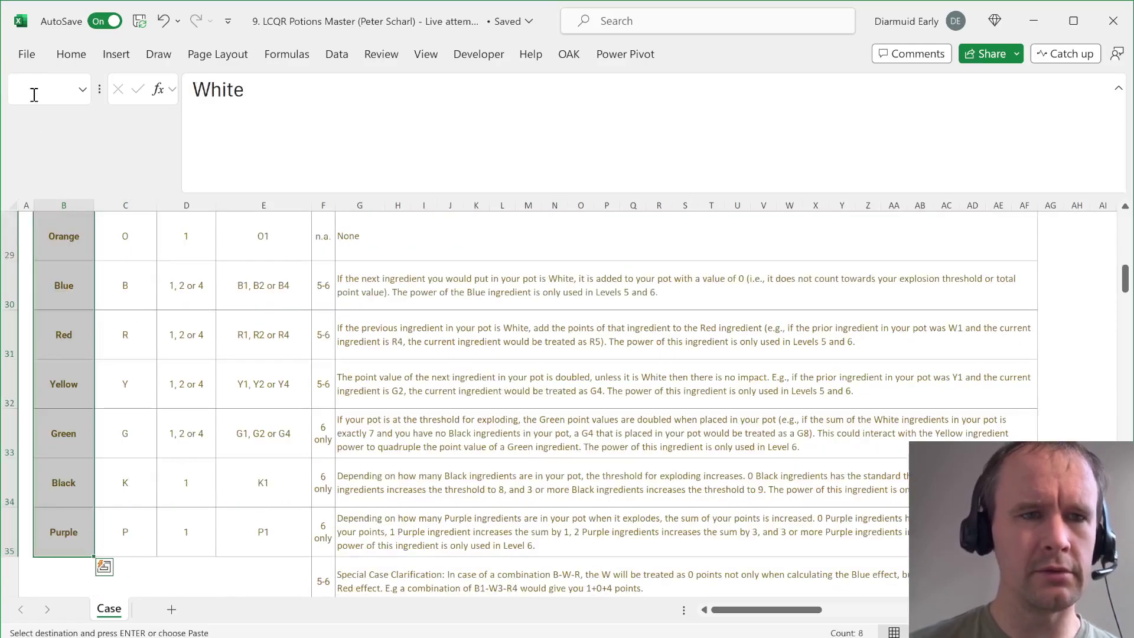
text(col)
key(Return)
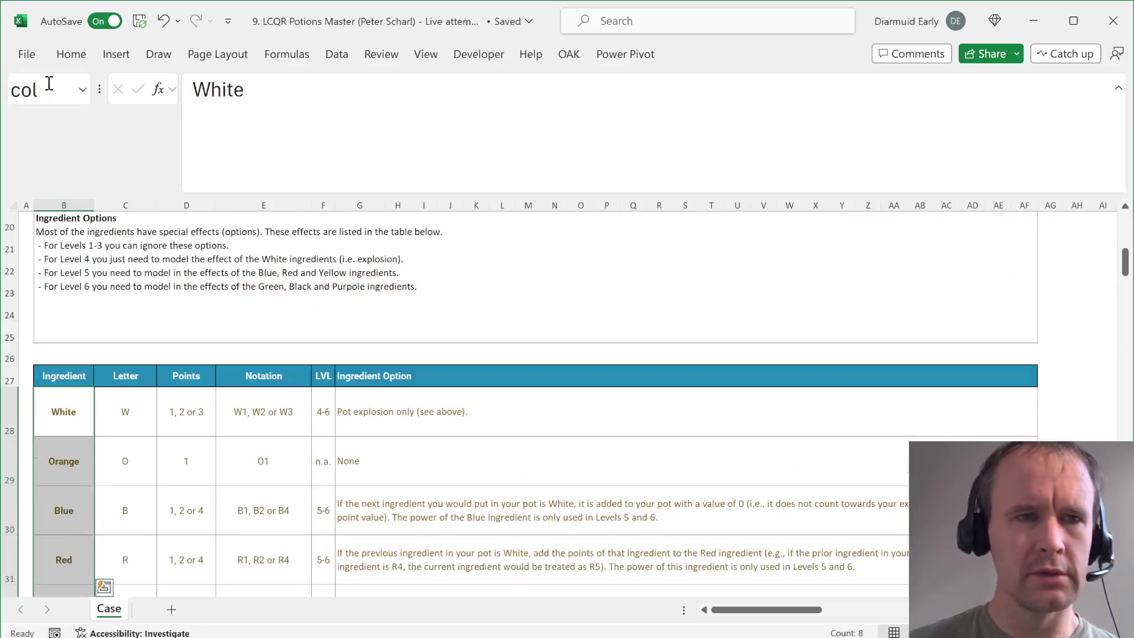
Step: Enter =XLOOKUP(G91,col,ing) in game 21's answer cell E91 to look up the letter for its color
scroll(161, 421, down, 20)
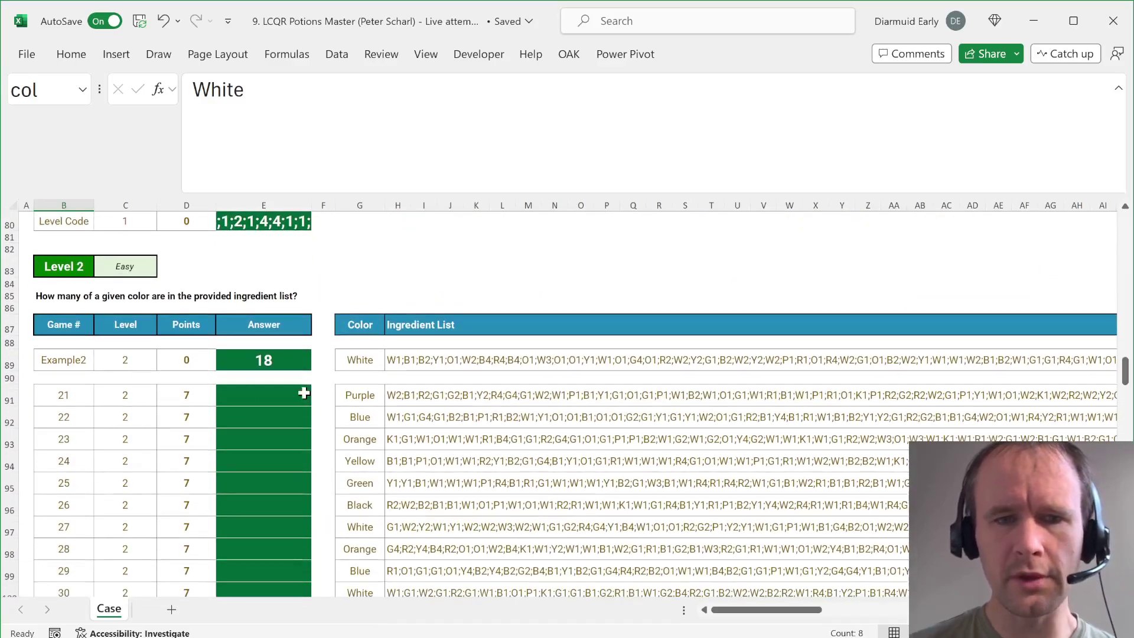
click(301, 393)
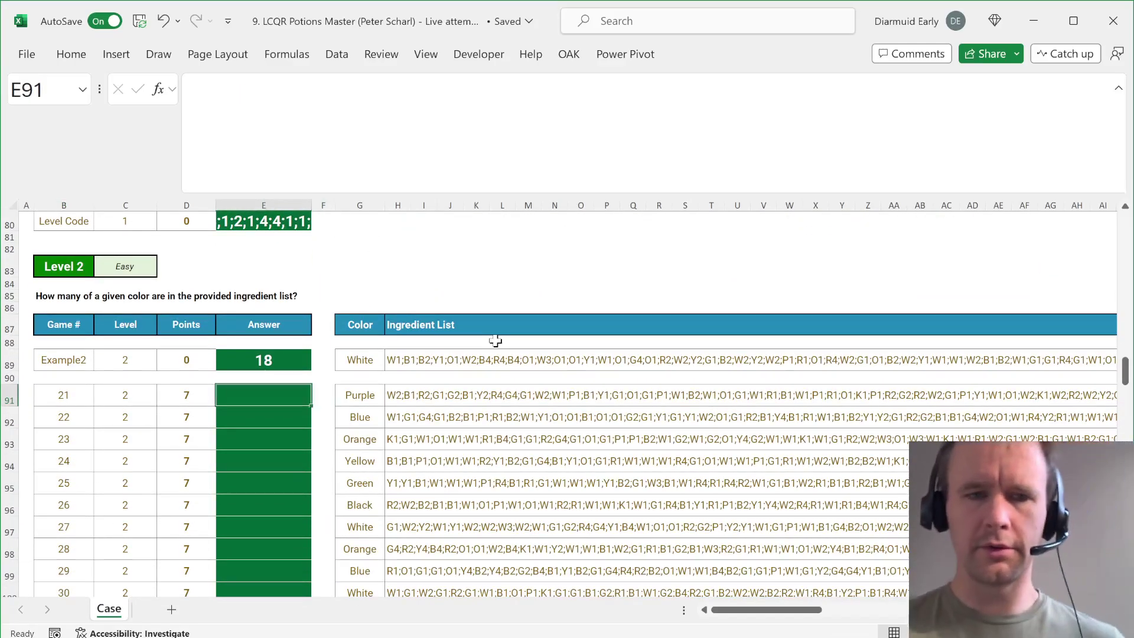
text(=xl)
key(Tab)
key(Right)
key(Right)
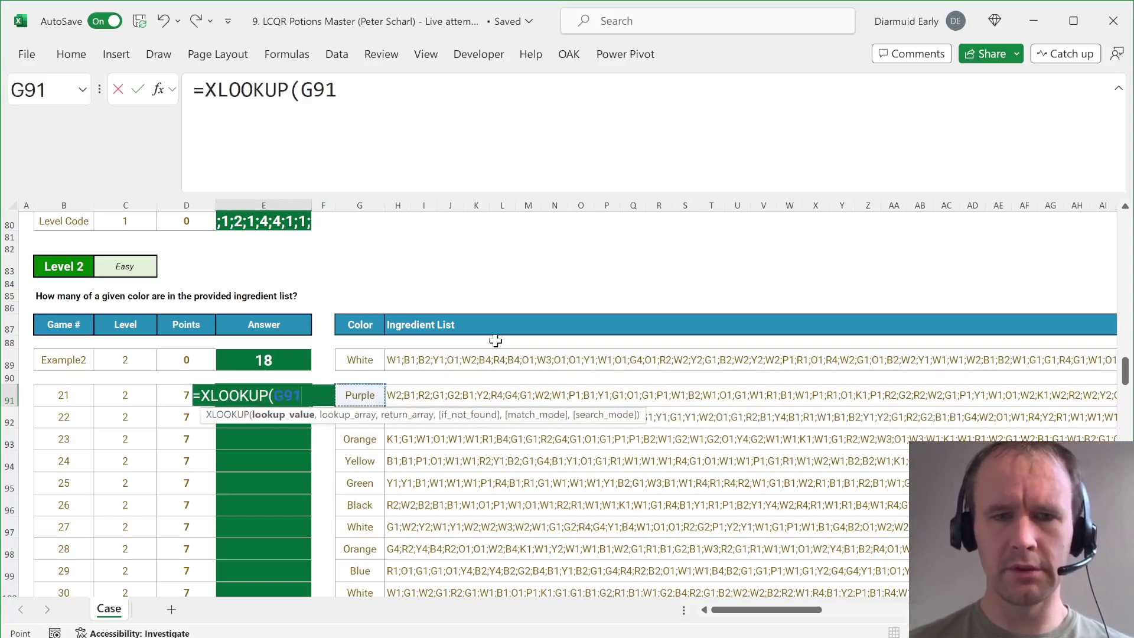
text(,col,ing)
key(Return)
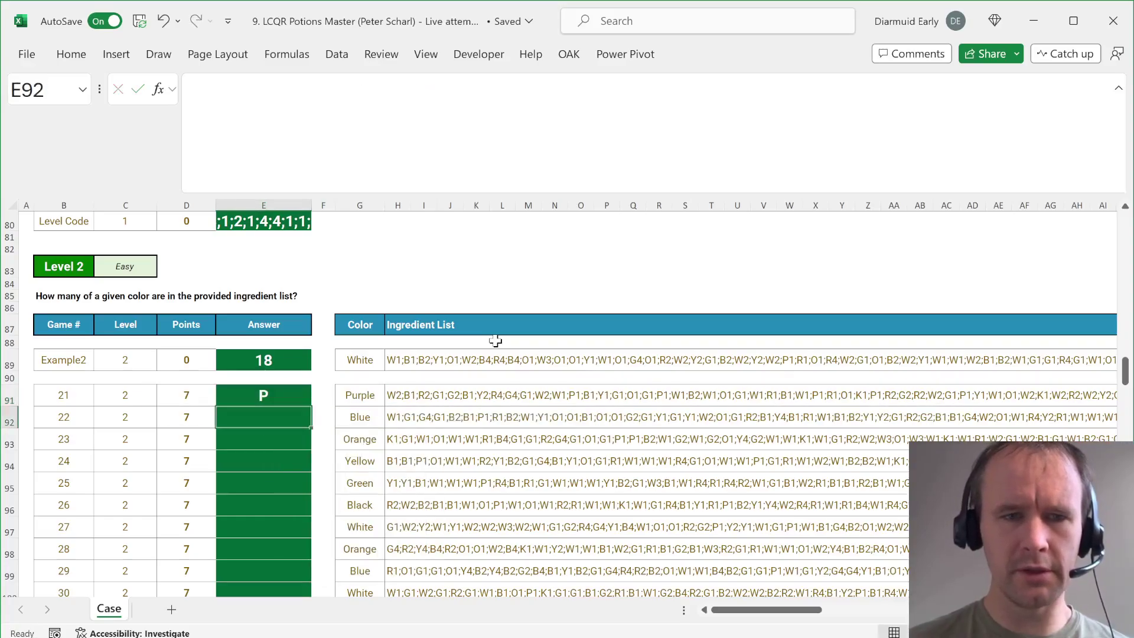
Step: Wrap the E91 lookup in a LET function that stores the color's letter as cd
key(Up)
click(203, 93)
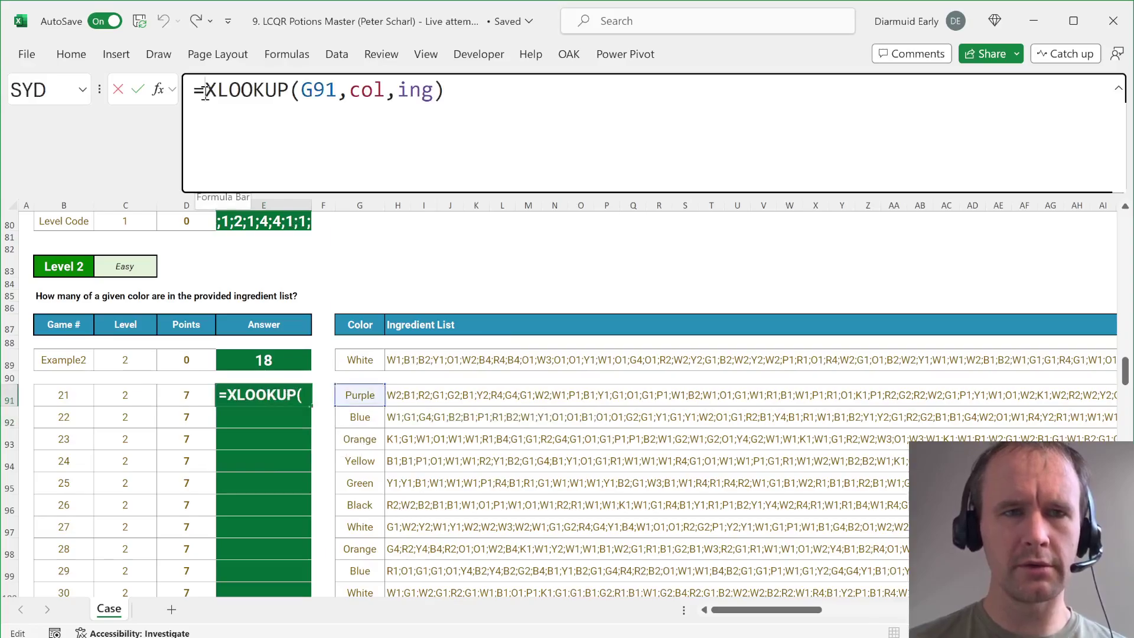
text(let)
key(Tab)
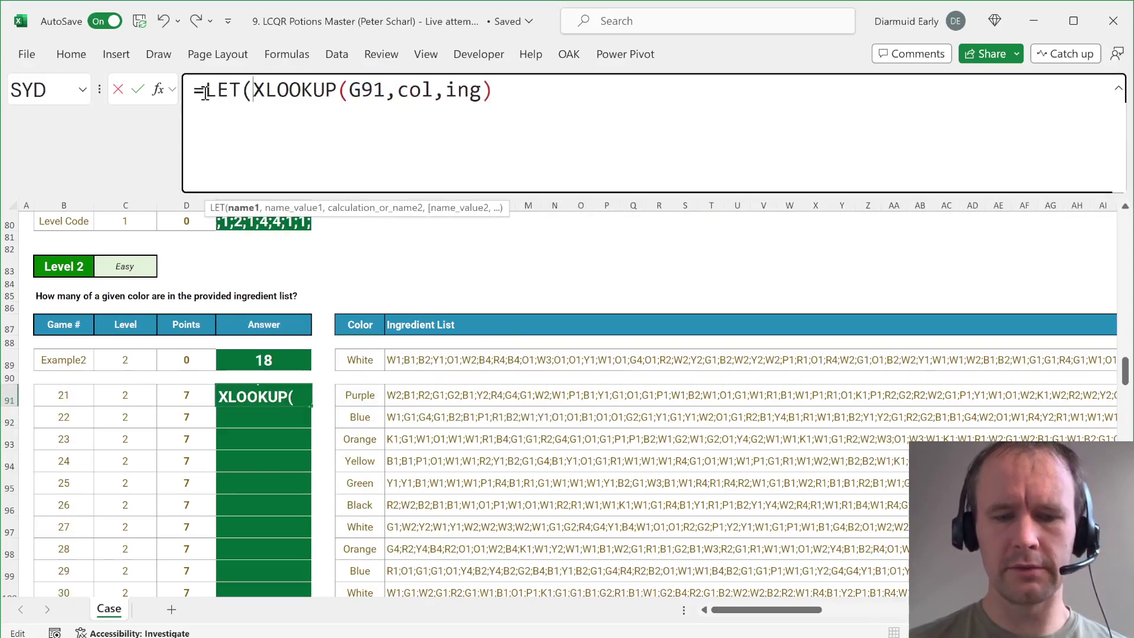
text(cd,)
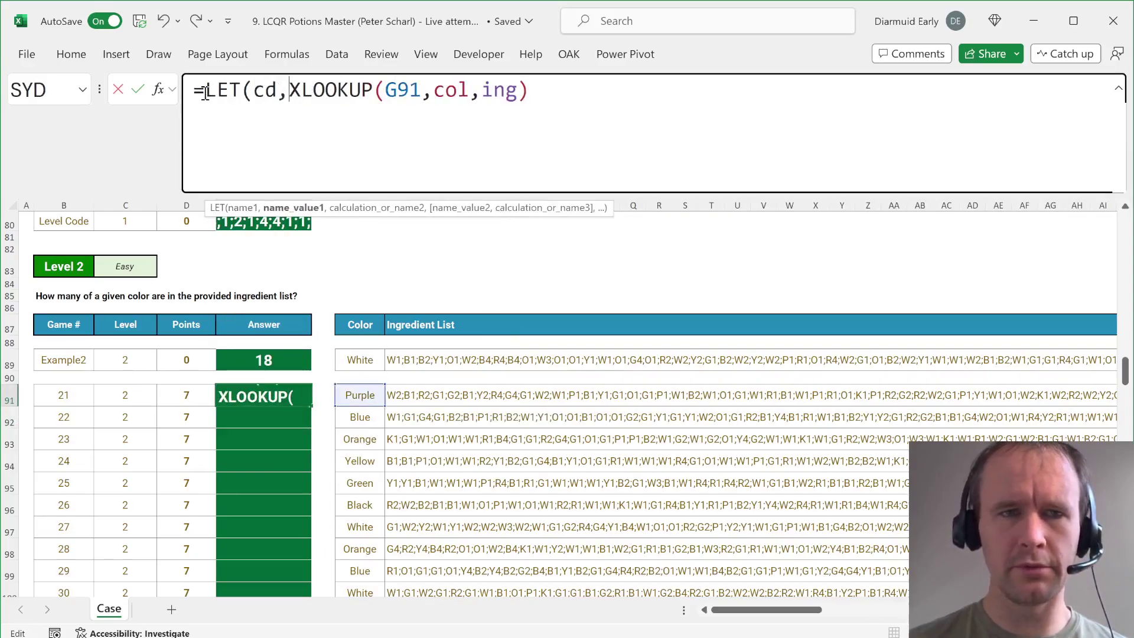
Step: Add TEXTSPLIT(H91,";") as the LET calculation to split game 21's ingredient list at the semicolons
click(592, 99)
text(,t)
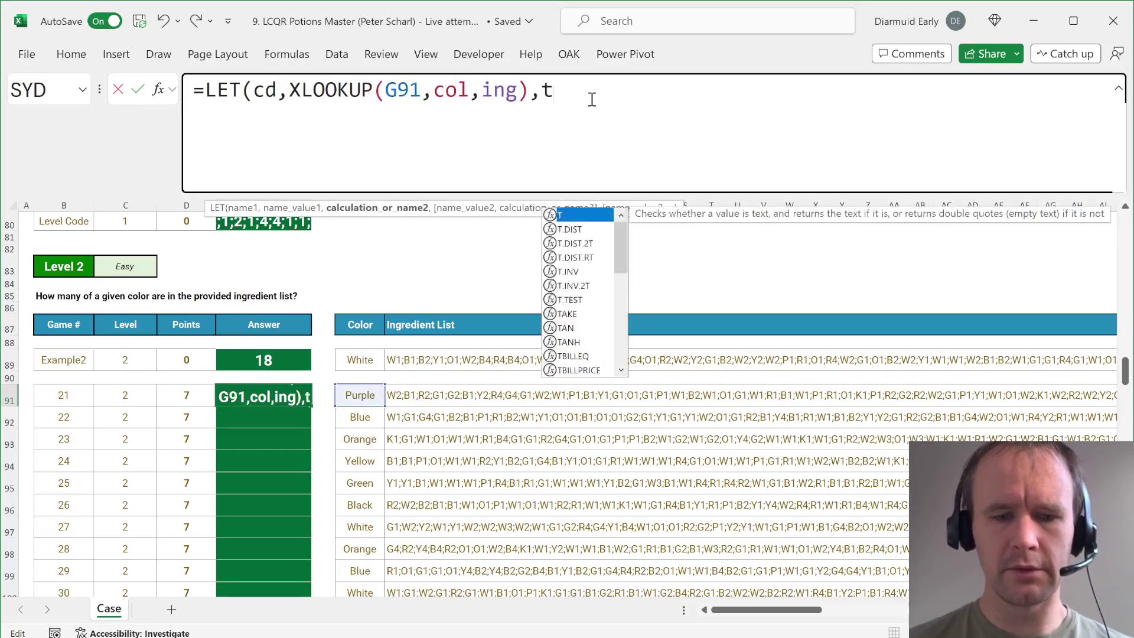
text(exts)
key(Tab)
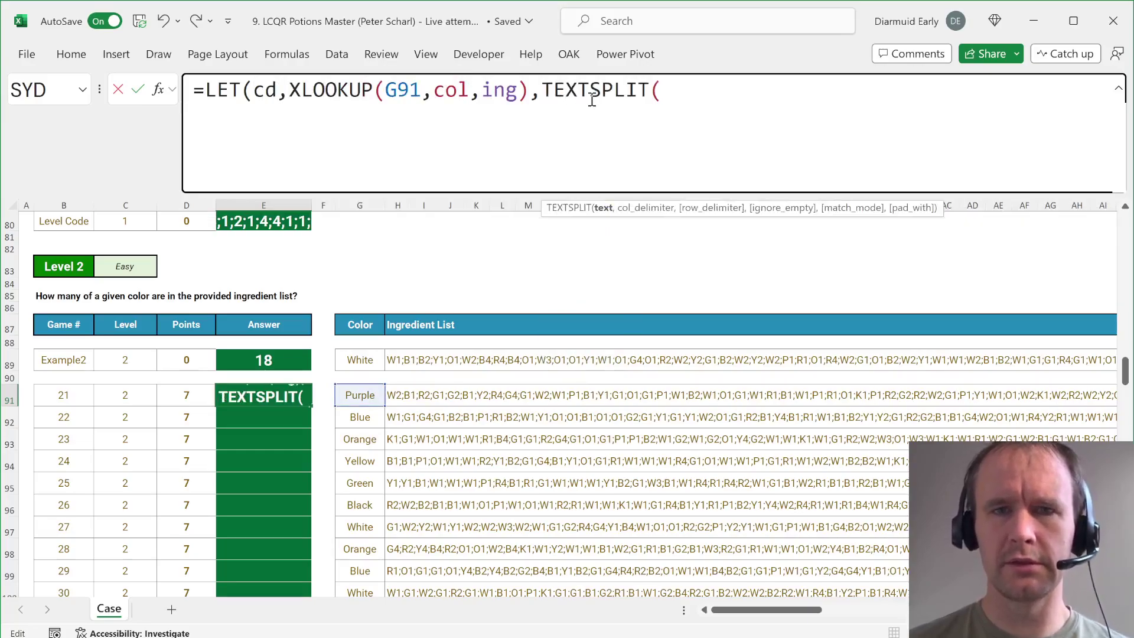
text(,")
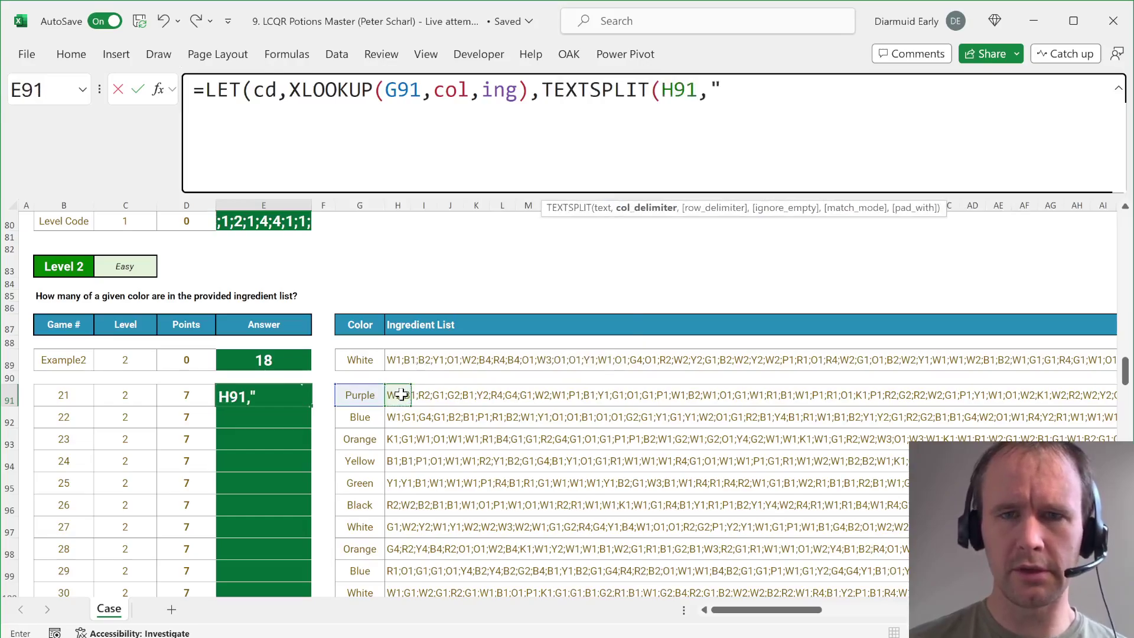
text(;"))
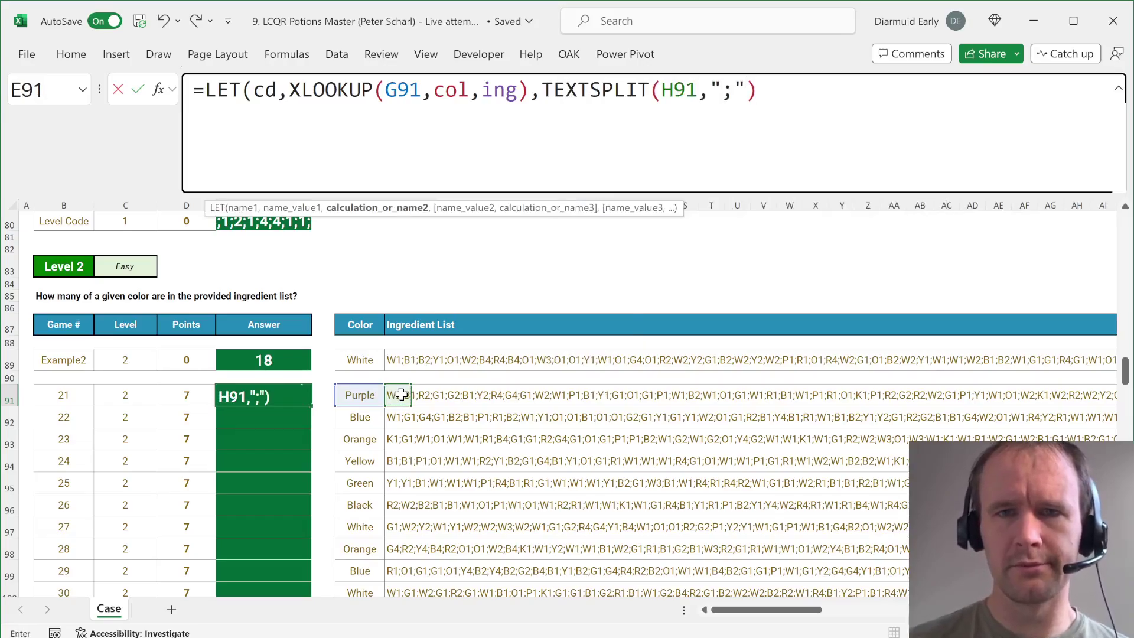
text())
Step: Move the LET formula text from E91 to the blank cell E90 so the split list can spill across row 90
drag(769, 90, 94, 81)
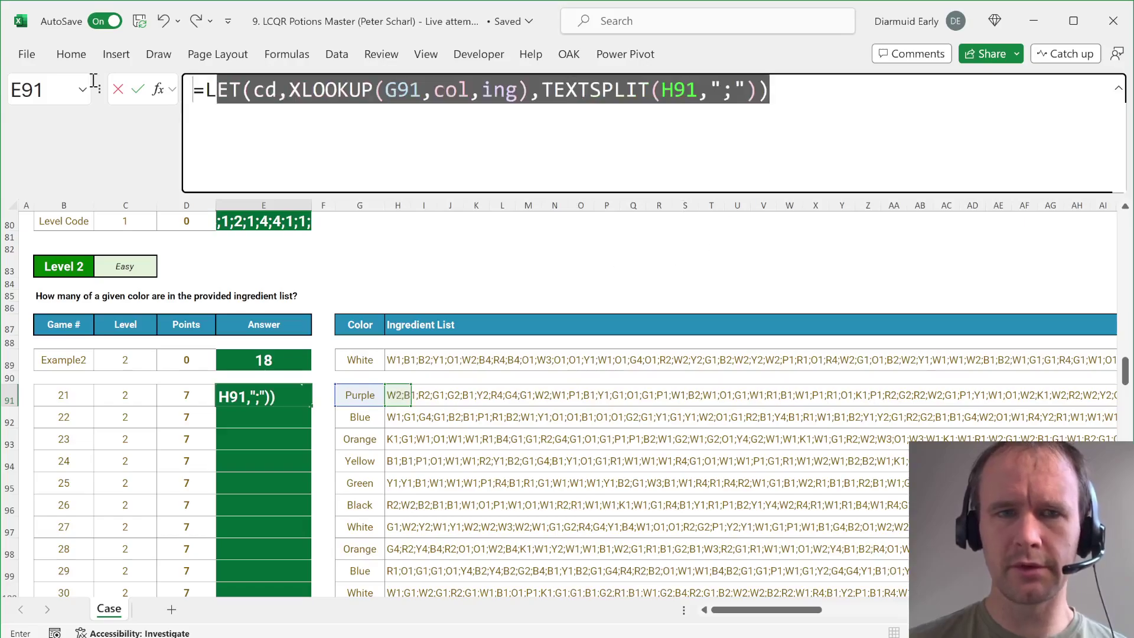
key(Escape)
key(Up)
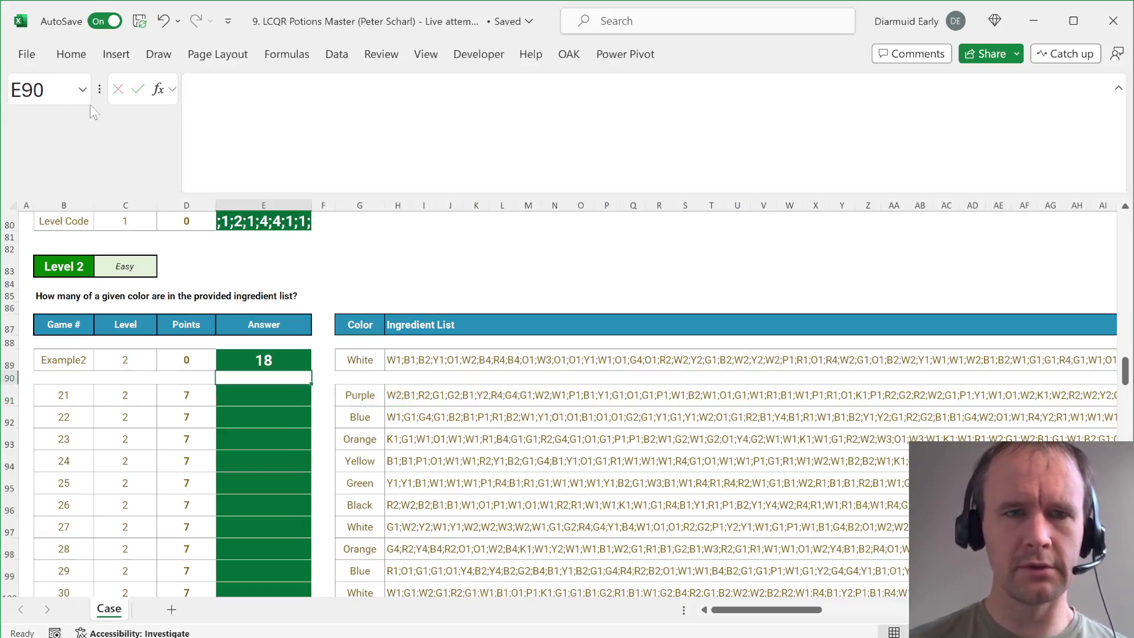
click(246, 101)
text(=LET(cd,XLOOKUP(G91,col,ing),TEXTSPLIT(H91,";")))
key(Return)
key(Up)
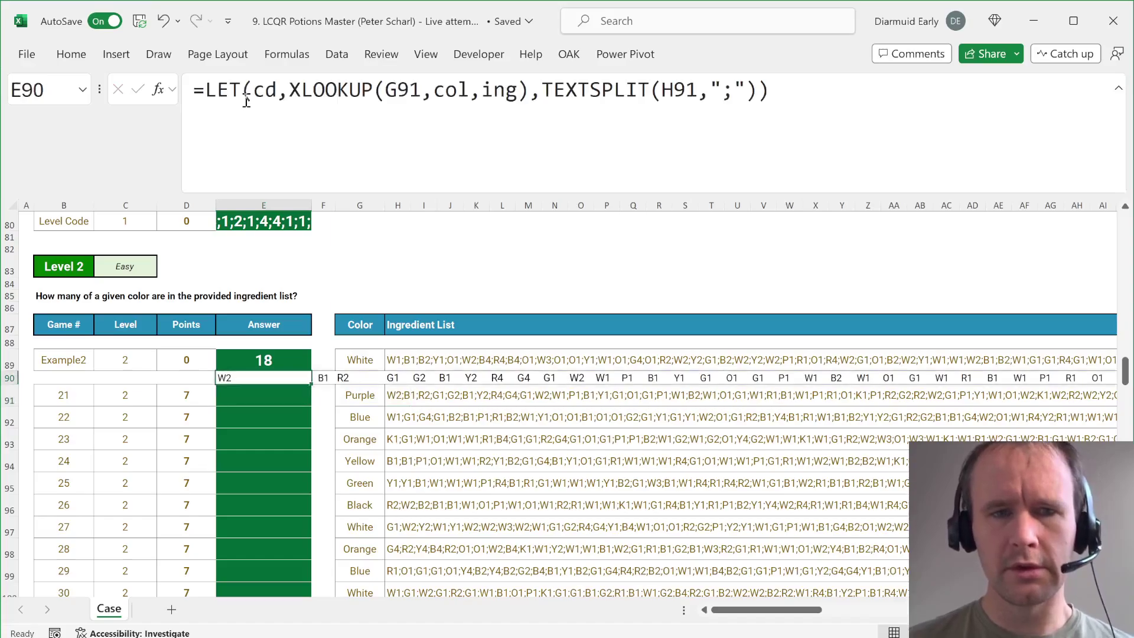
Step: Wrap the TEXTSPLIT in E90 in TEXTAFTER with cd as the delimiter, and inspect the spilled results
click(545, 89)
text(texta)
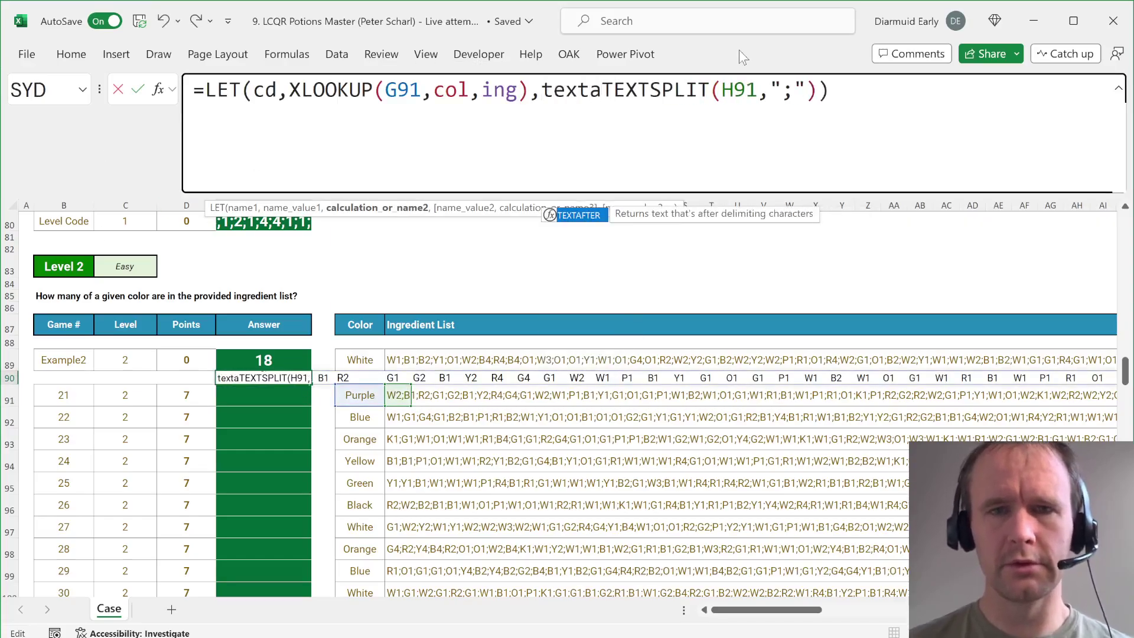
key(Tab)
key(End)
key(Left)
text(,)
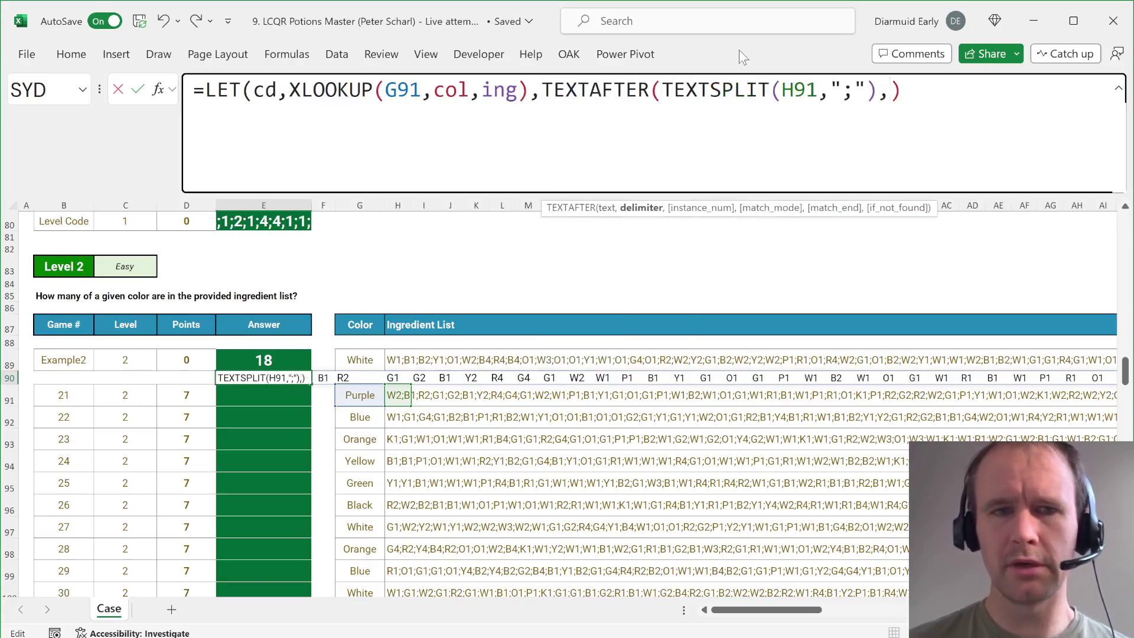
text(cd))
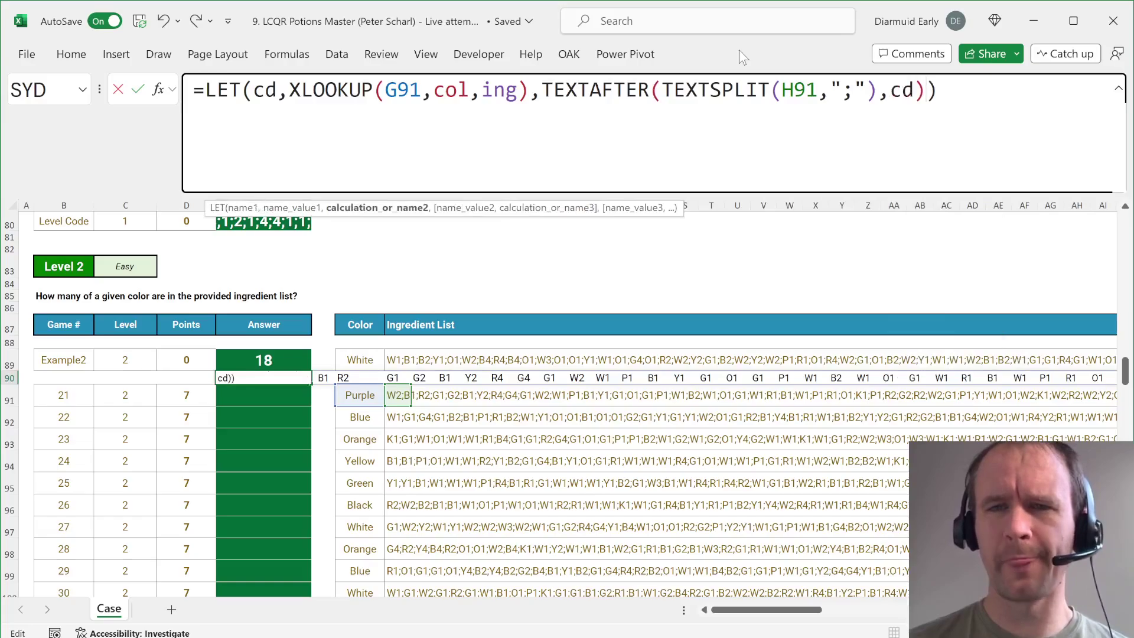
key(Return)
key(Up)
key(Right)
key(Right)
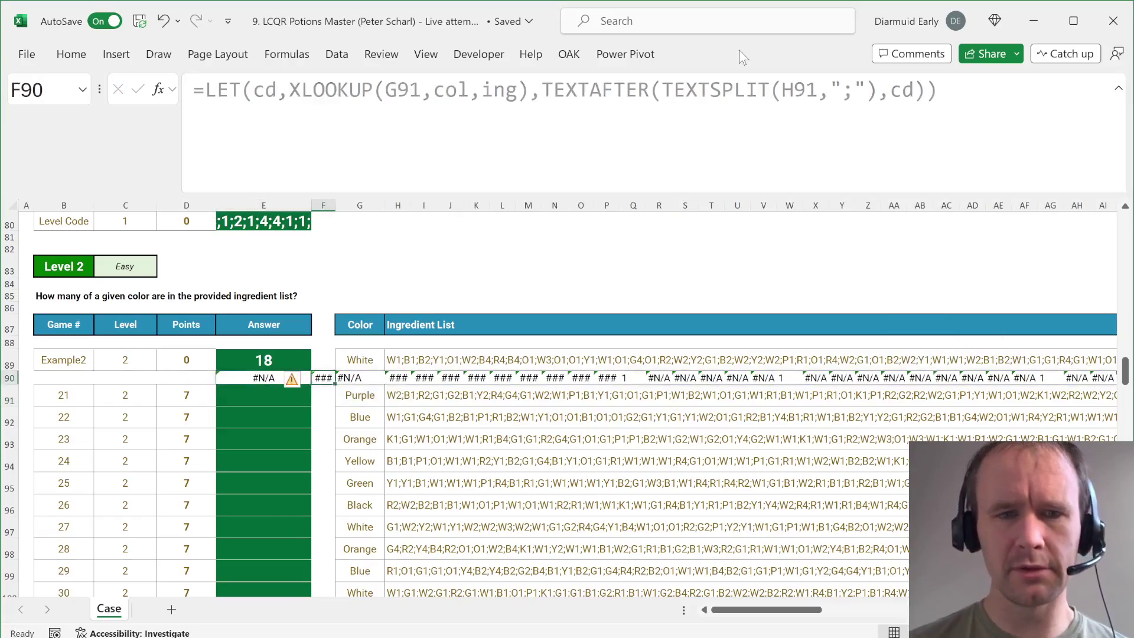
key(Left)
key(Left)
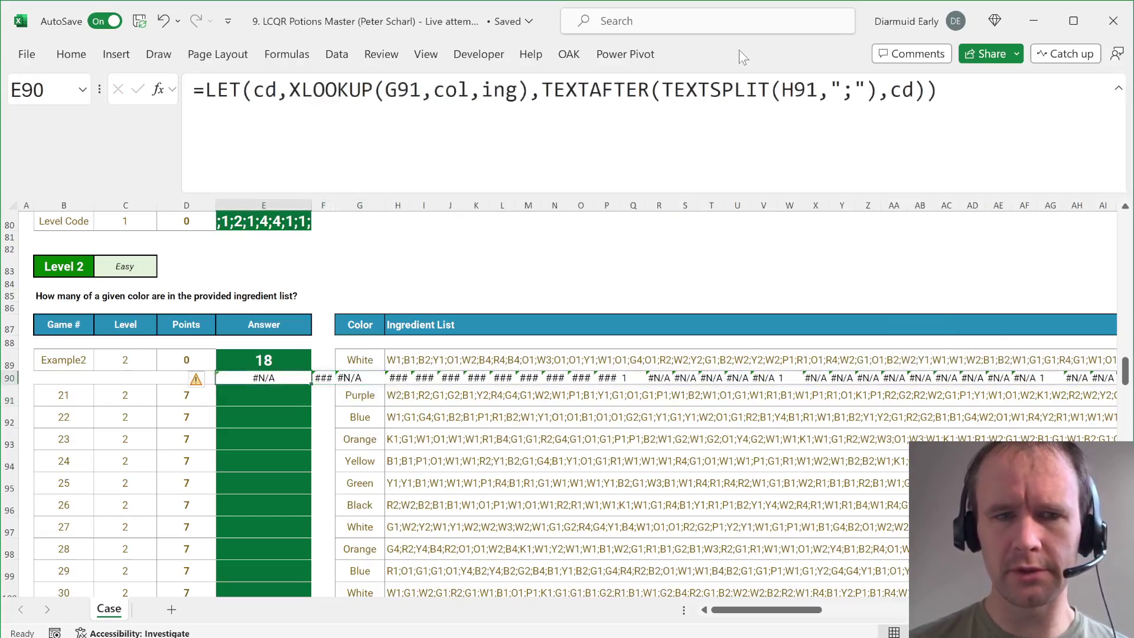
Step: Wrap the TEXTAFTER part of E90 in TOROW with the ignore option 2 to drop the errors
click(551, 95)
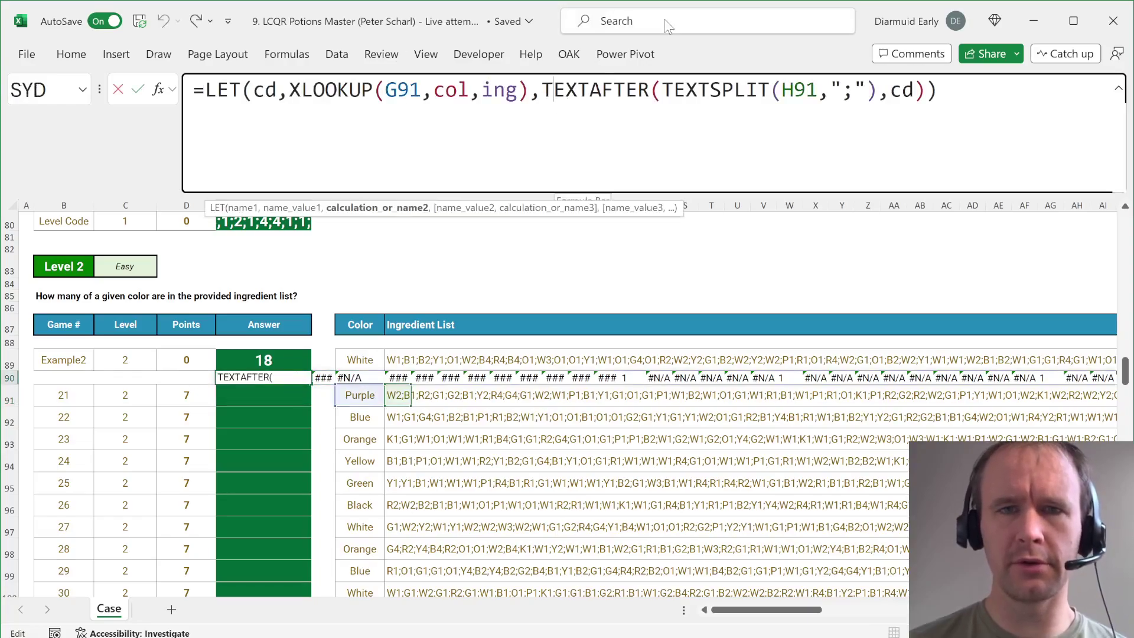
text(to)
key(Down)
key(Down)
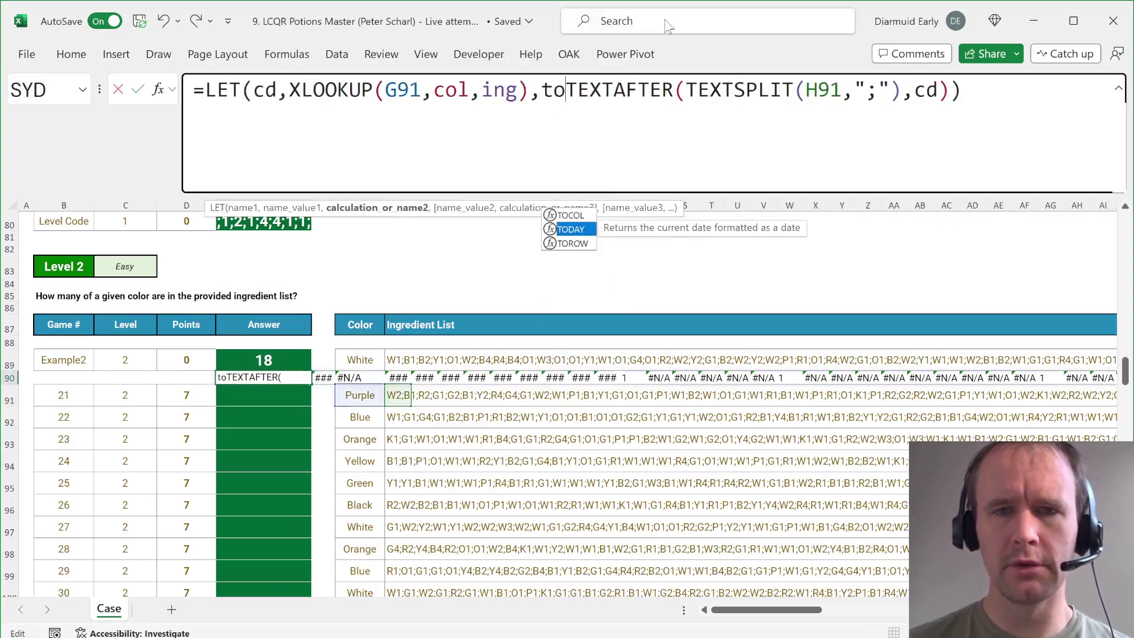
key(Tab)
text(,)
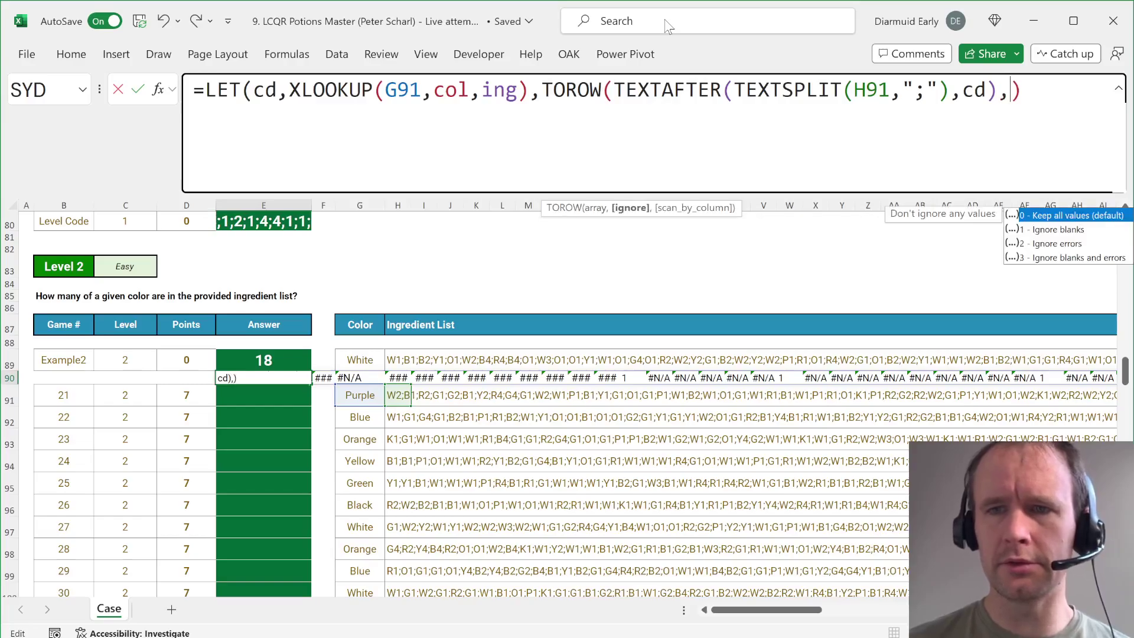
key(Down)
key(Down)
key(Tab)
text())
key(Return)
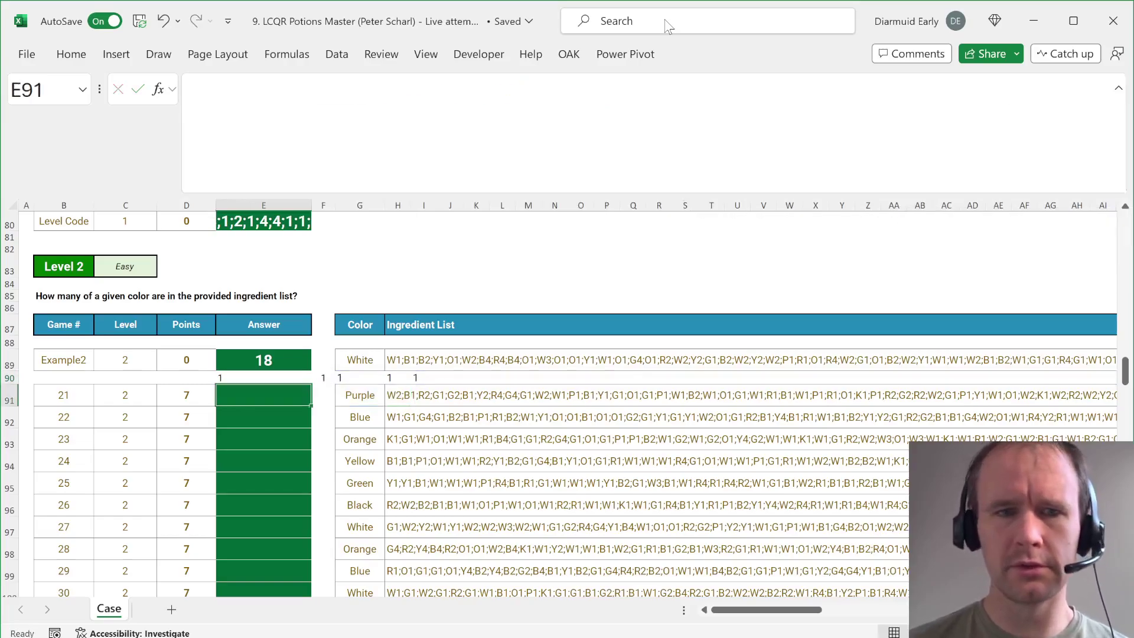
Step: Wrap the TOROW part of the E90 formula in SUM(1*...) to total the extracted values for the color
key(Up)
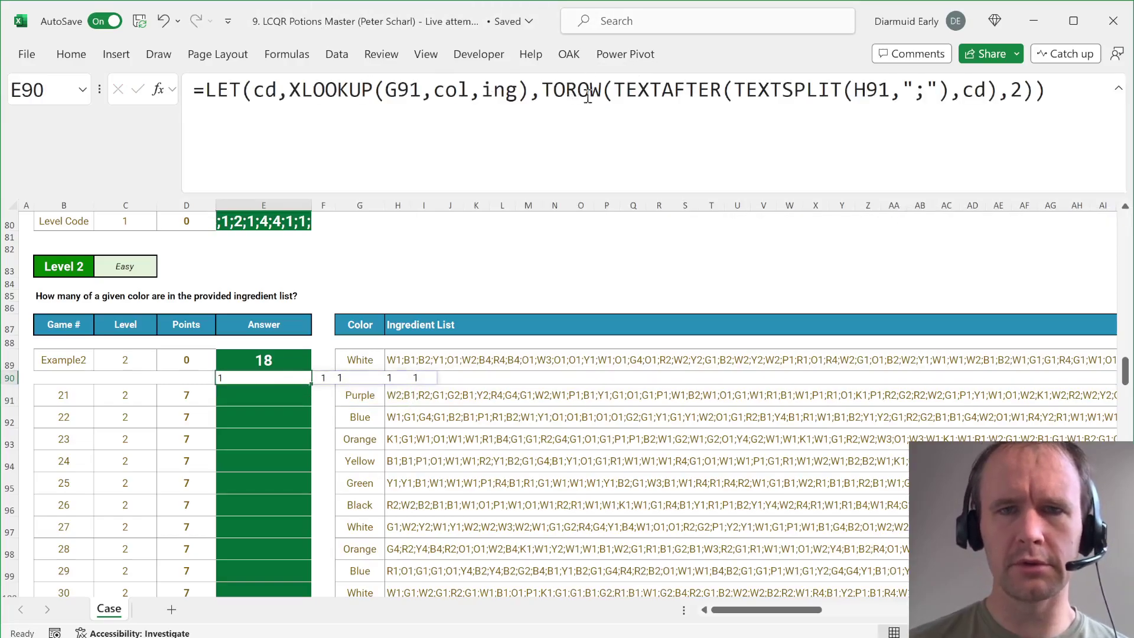
click(612, 92)
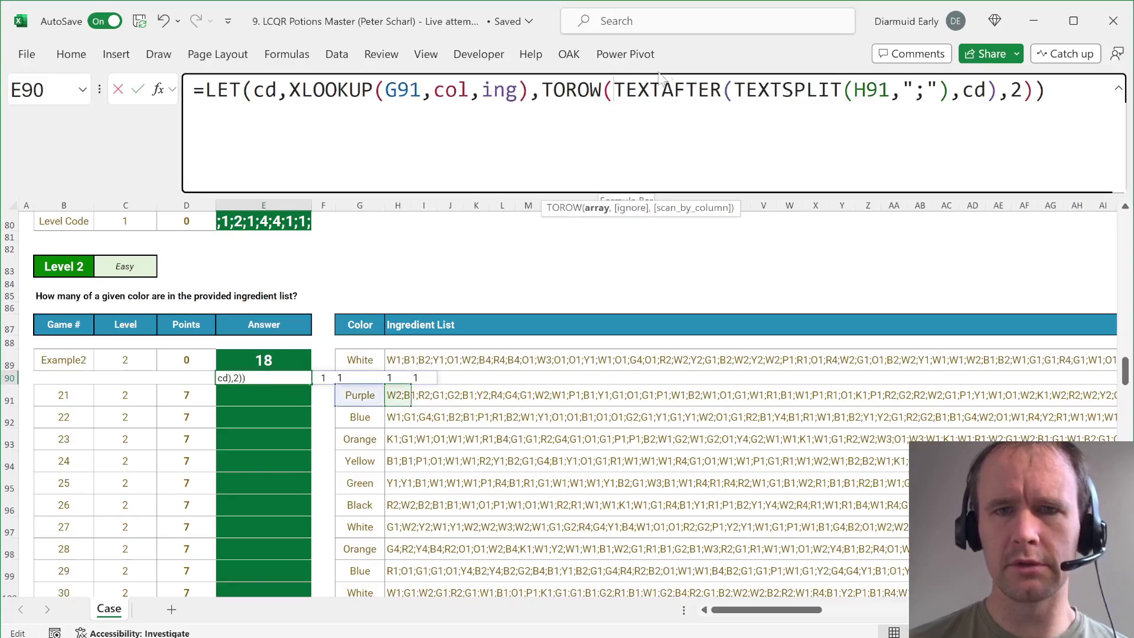
click(546, 84)
text(SUM(1*)
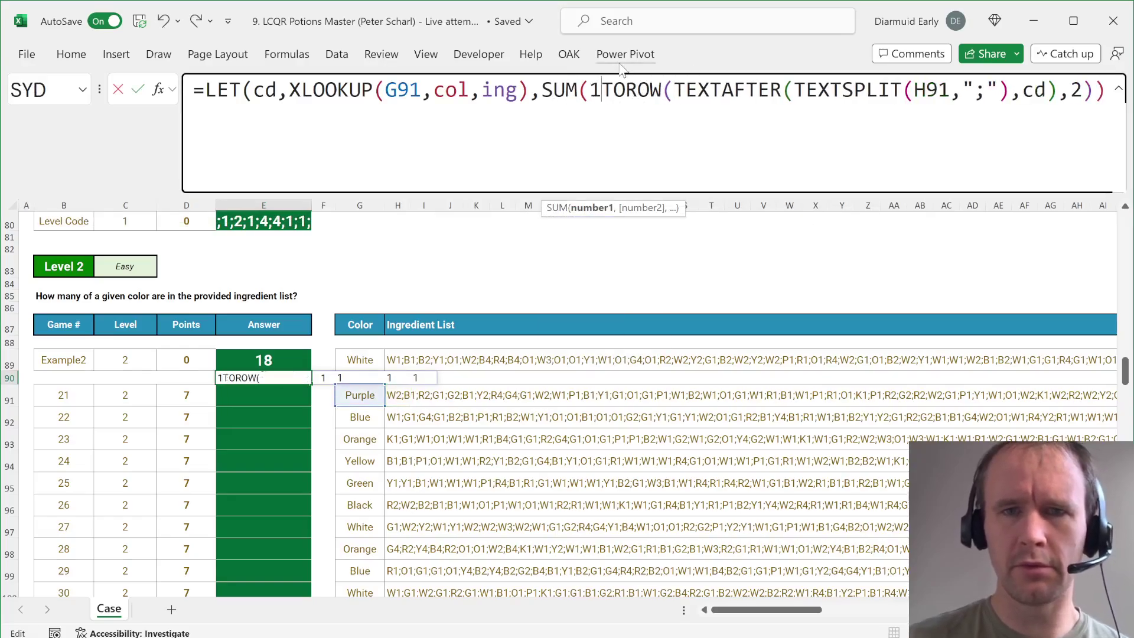
click(662, 118)
text())
key(Return)
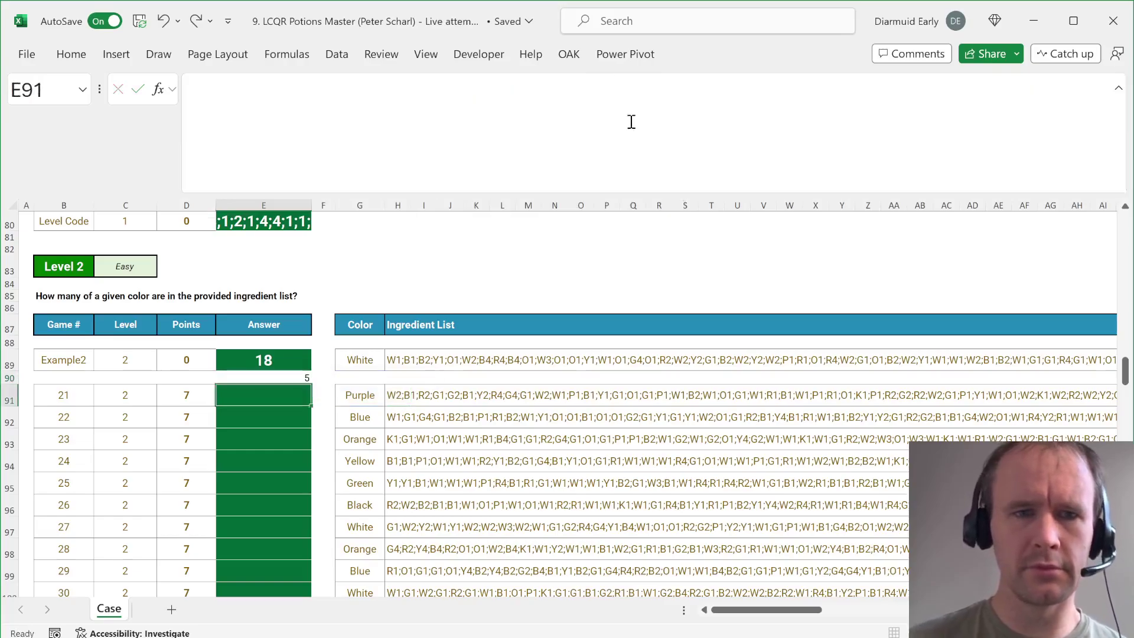
Step: Move the LET formula text from E90 into E91, keeping its references, and copy cell E91
key(Up)
drag(246, 128, 2, 2)
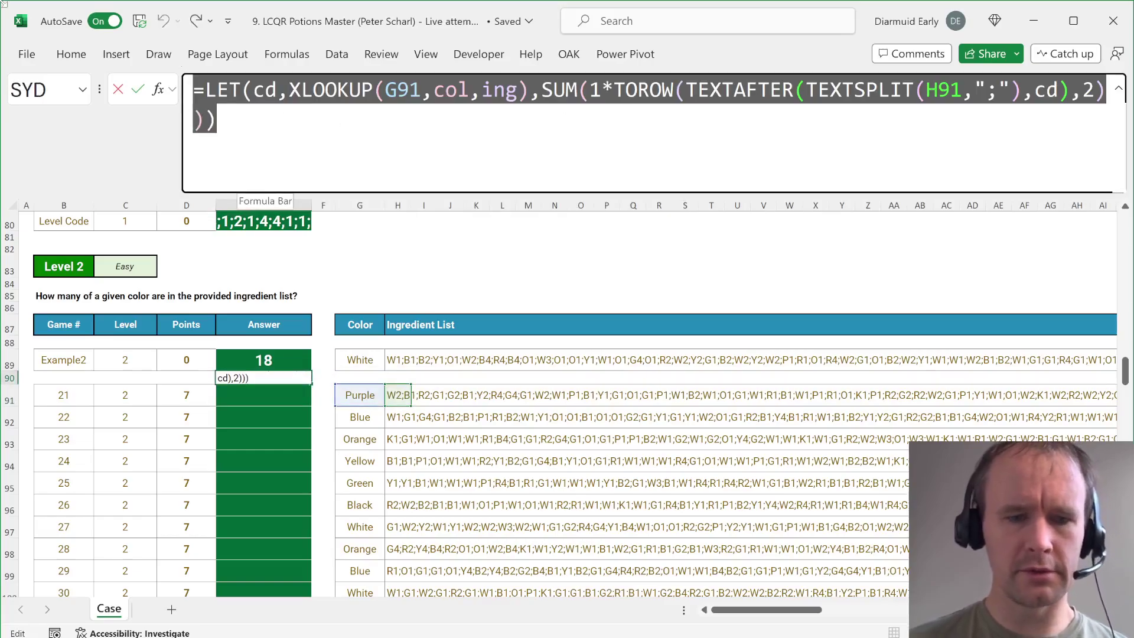
key(ctrl+x)
key(Return)
click(284, 160)
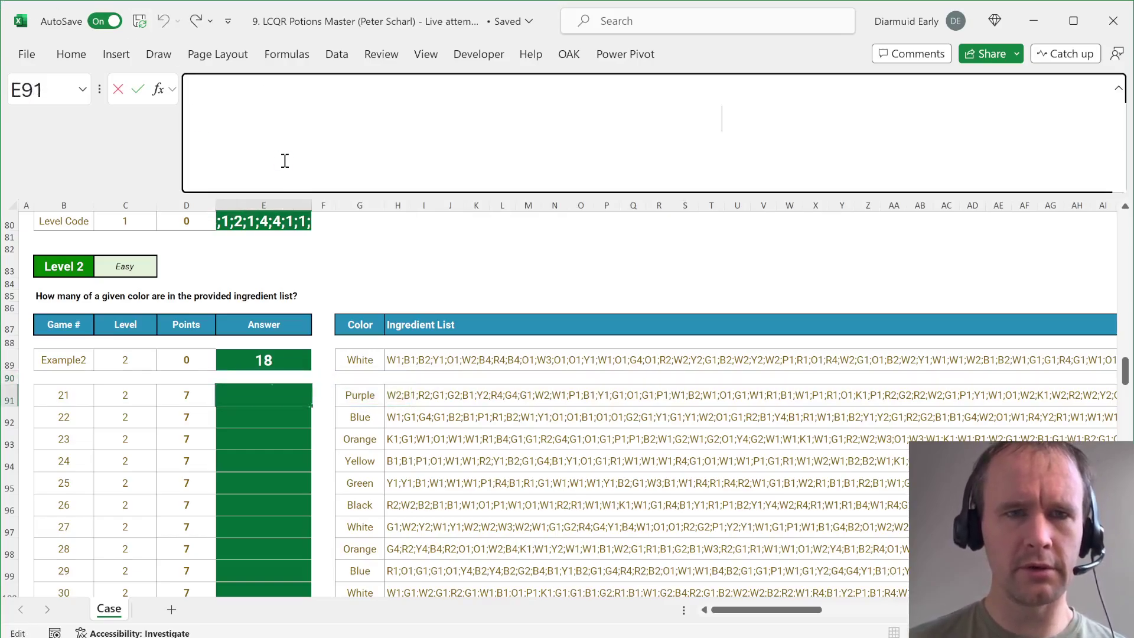
key(ctrl+v)
key(Return)
key(Up)
key(ctrl+c)
Step: Try the copied formula in the Level 2 example cell E89, and undo the paste
key(Up)
key(Up)
key(ctrl+v)
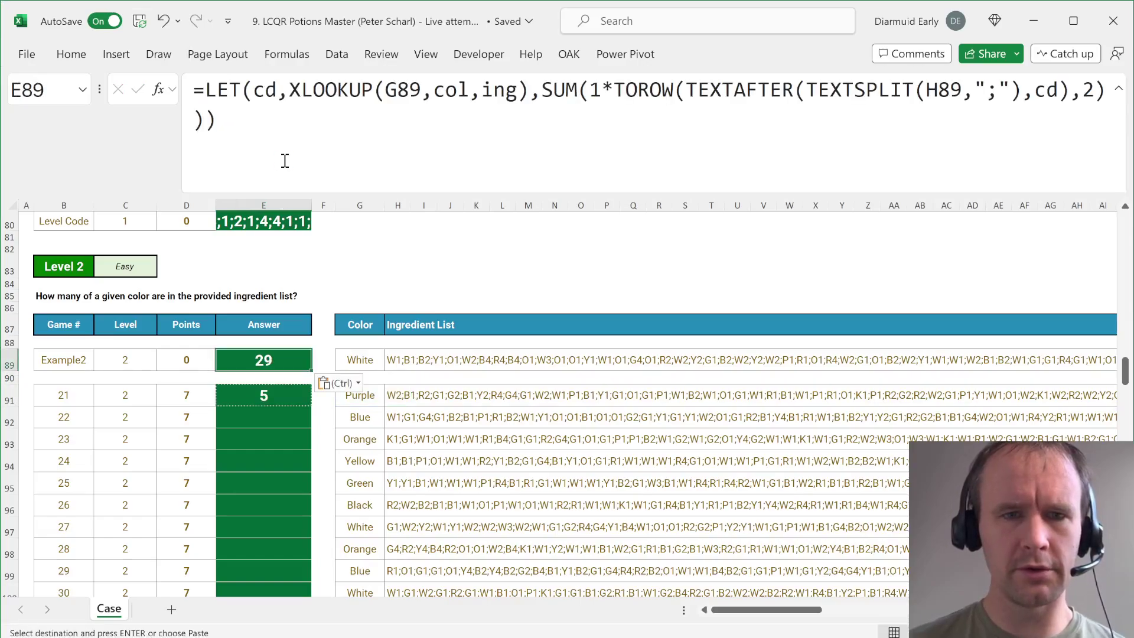
key(ctrl+z)
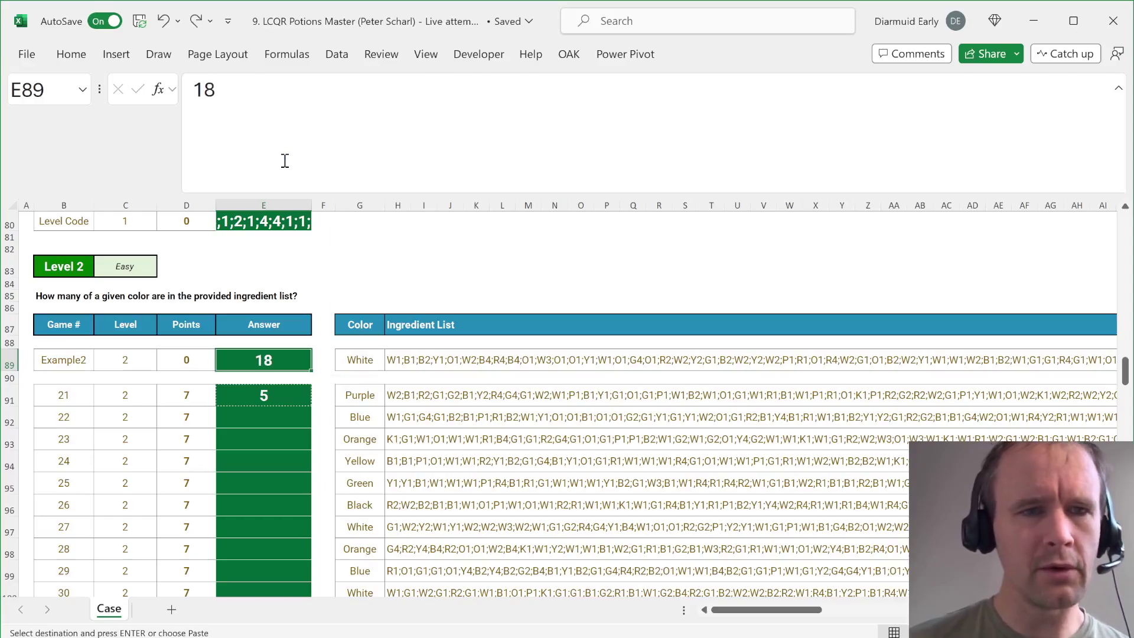
key(Down)
key(Down)
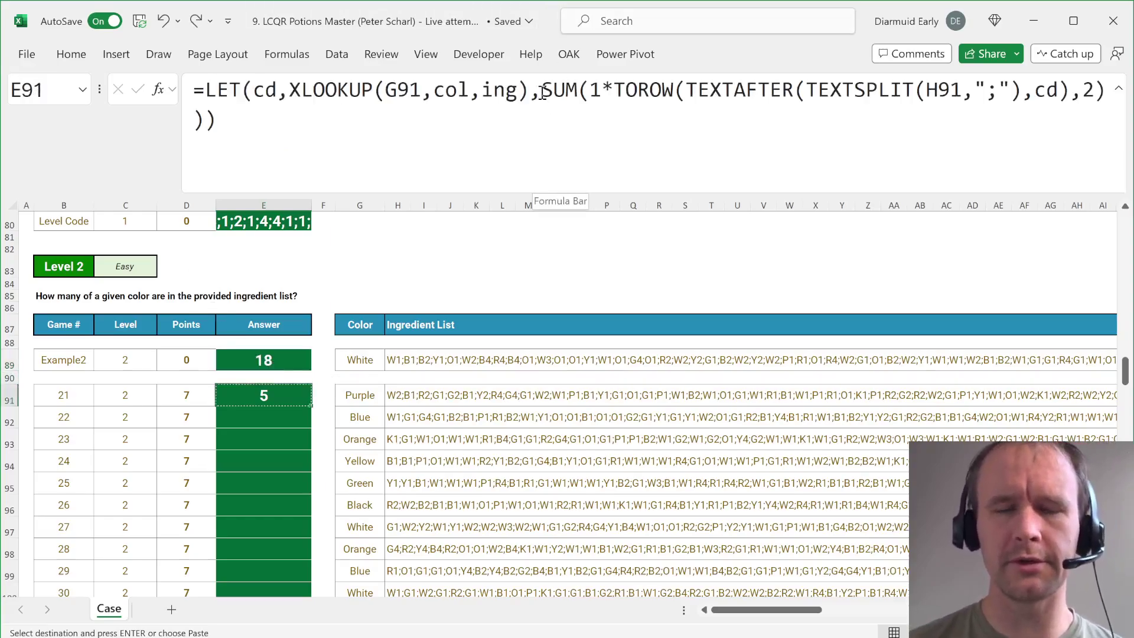
Step: Reuse the copied Level 2 formula in the first Level 3 answer cell, E123
scroll(406, 414, down, 10)
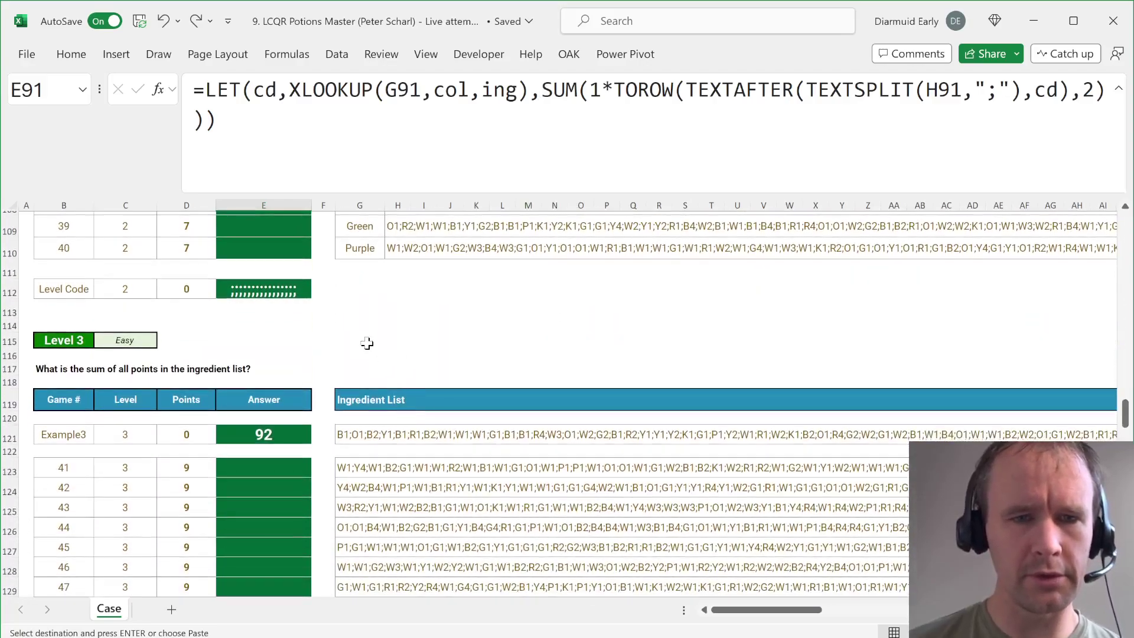
scroll(367, 343, up, 7)
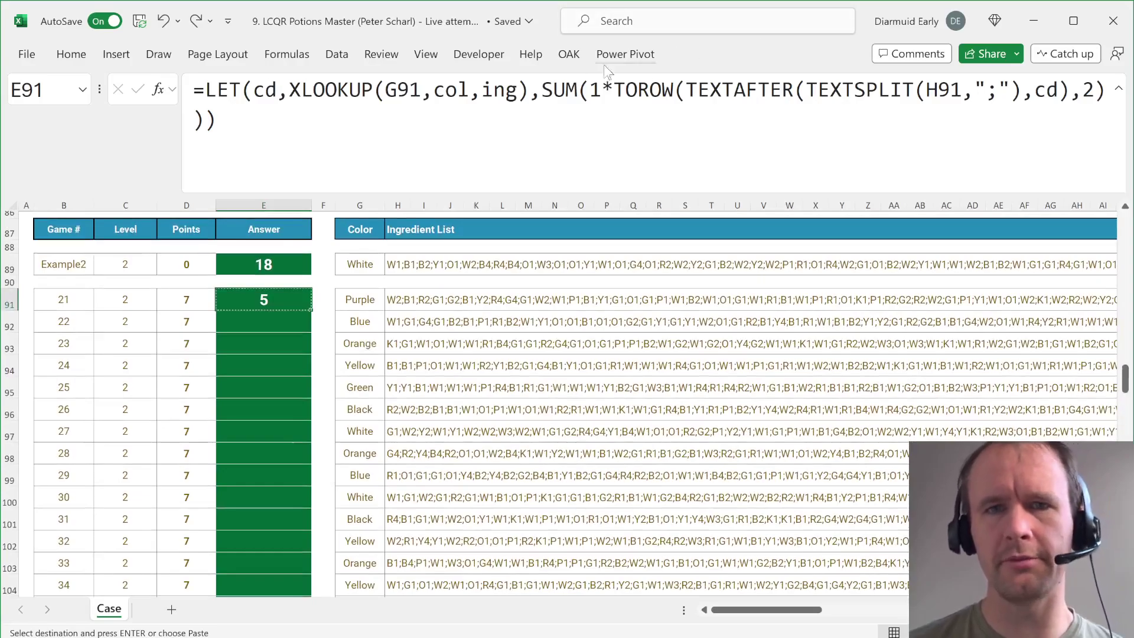
scroll(381, 508, down, 7)
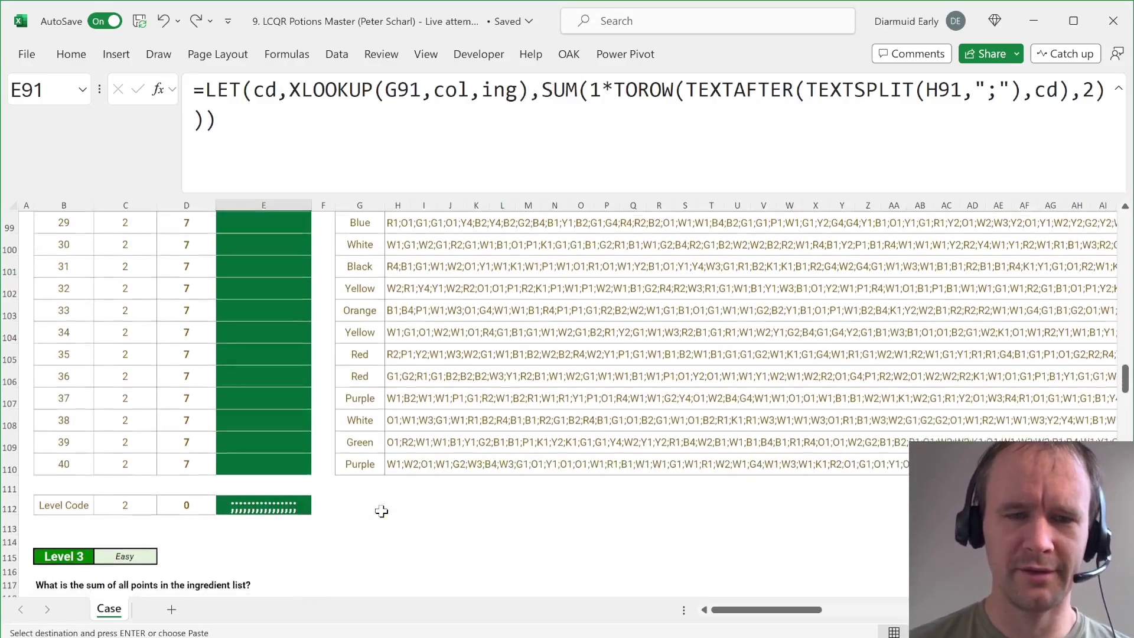
click(269, 447)
key(ctrl+v)
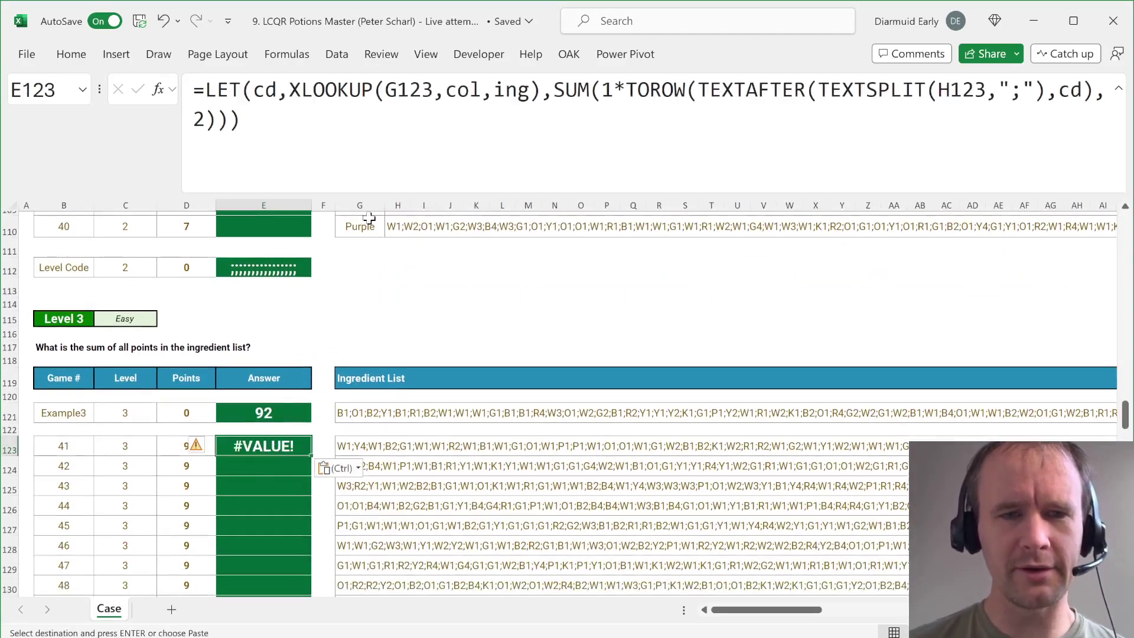
Step: Strip the LET and XLOOKUP part from the E123 formula and change the TEXTAFTER delimiter from cd to ing
click(555, 92)
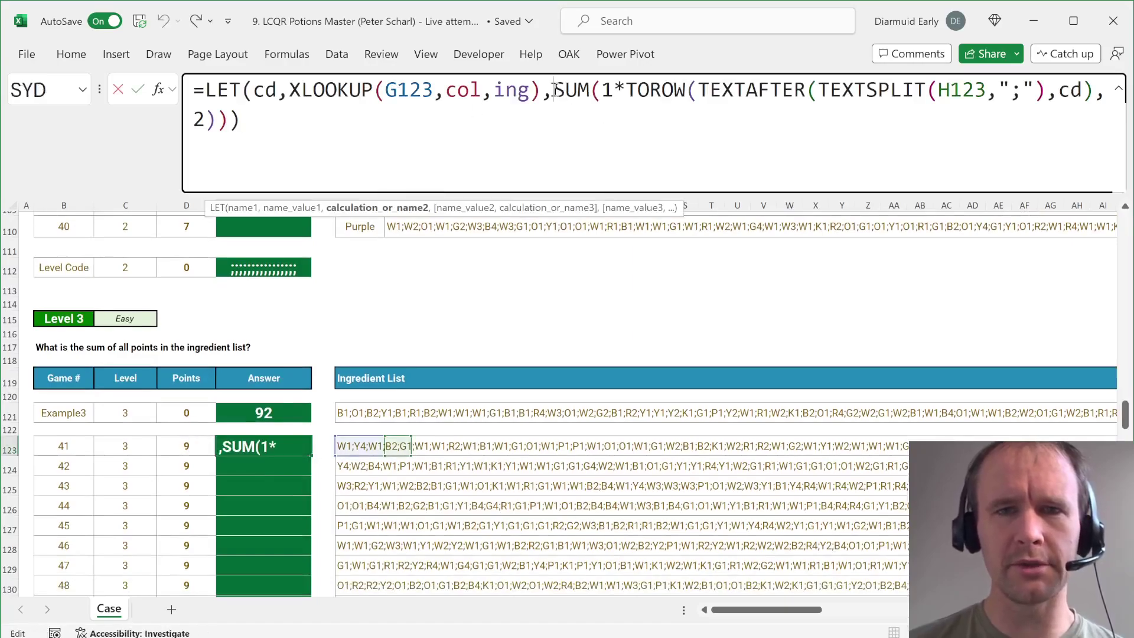
shift+click(197, 82)
key(BackSpace)
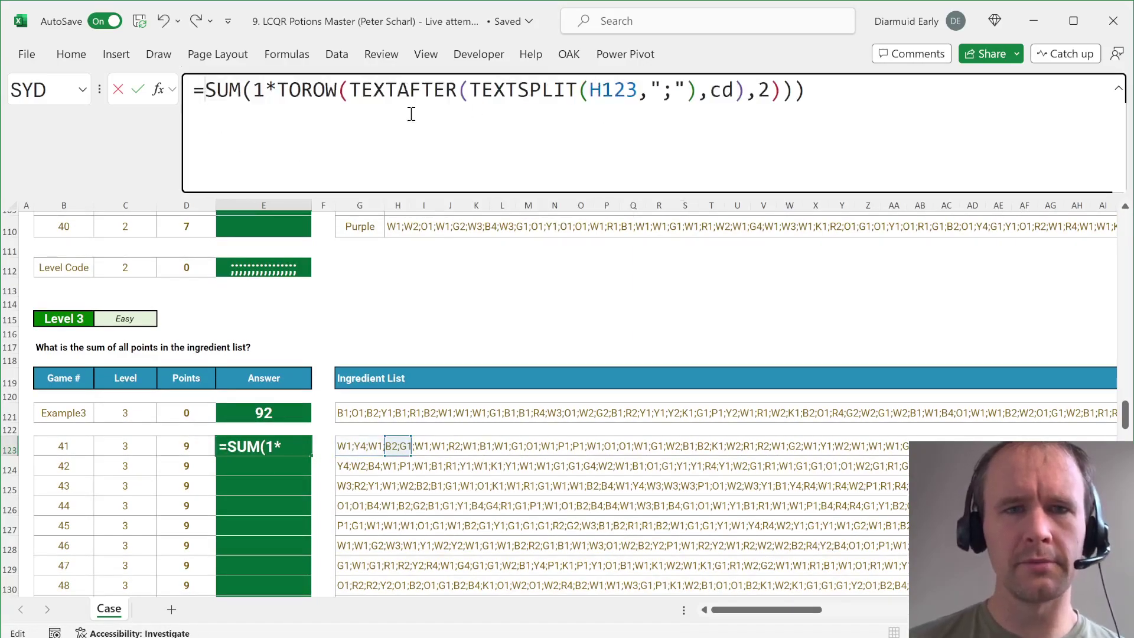
double_click(728, 92)
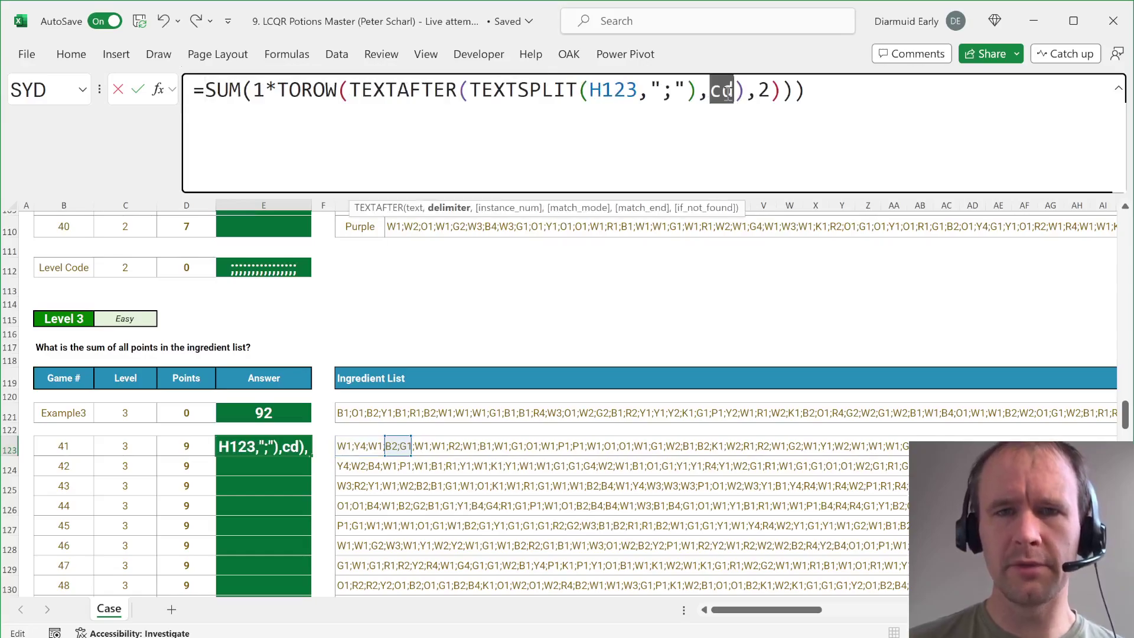
text(ing)
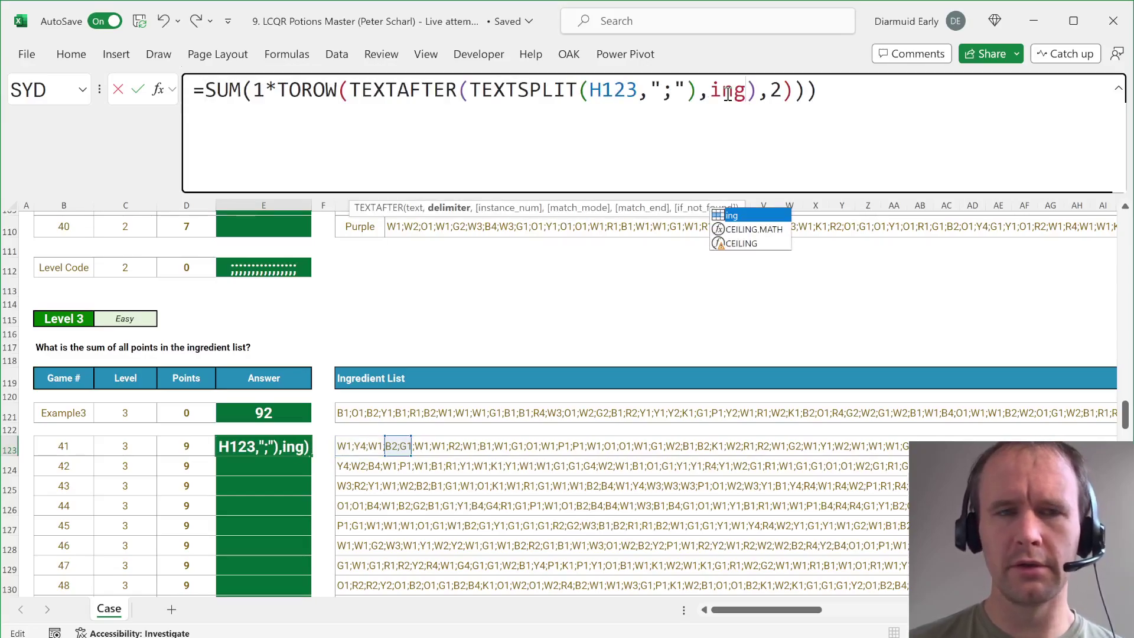
key(Return)
key(Return)
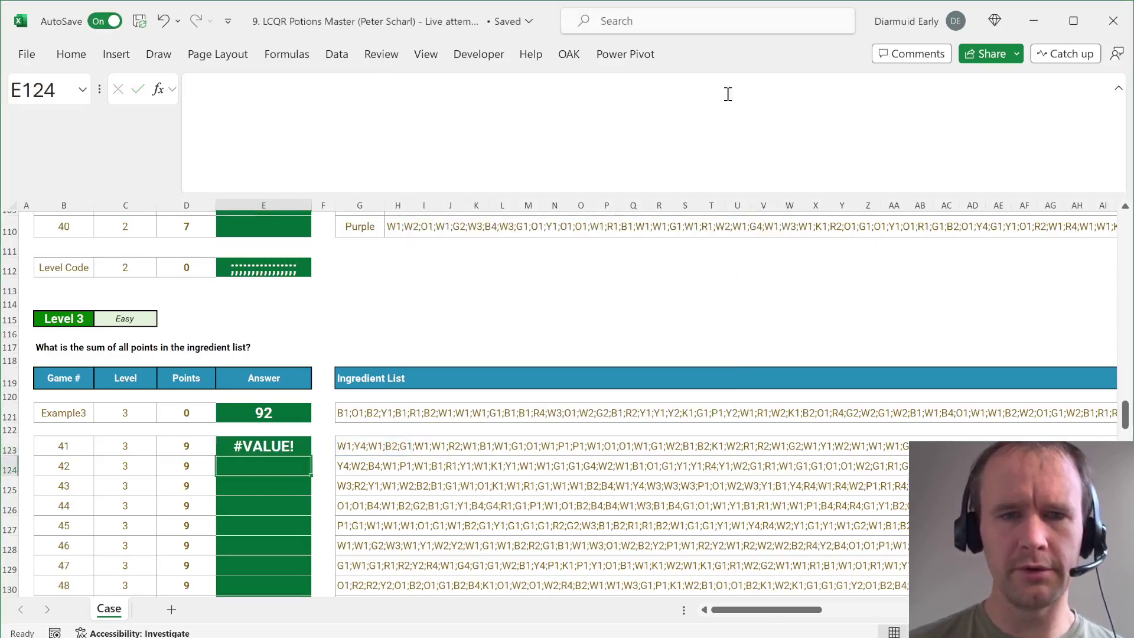
Step: Point the TEXTSPLIT in the E123 formula at the ingredient list in G123
key(Up)
click(726, 105)
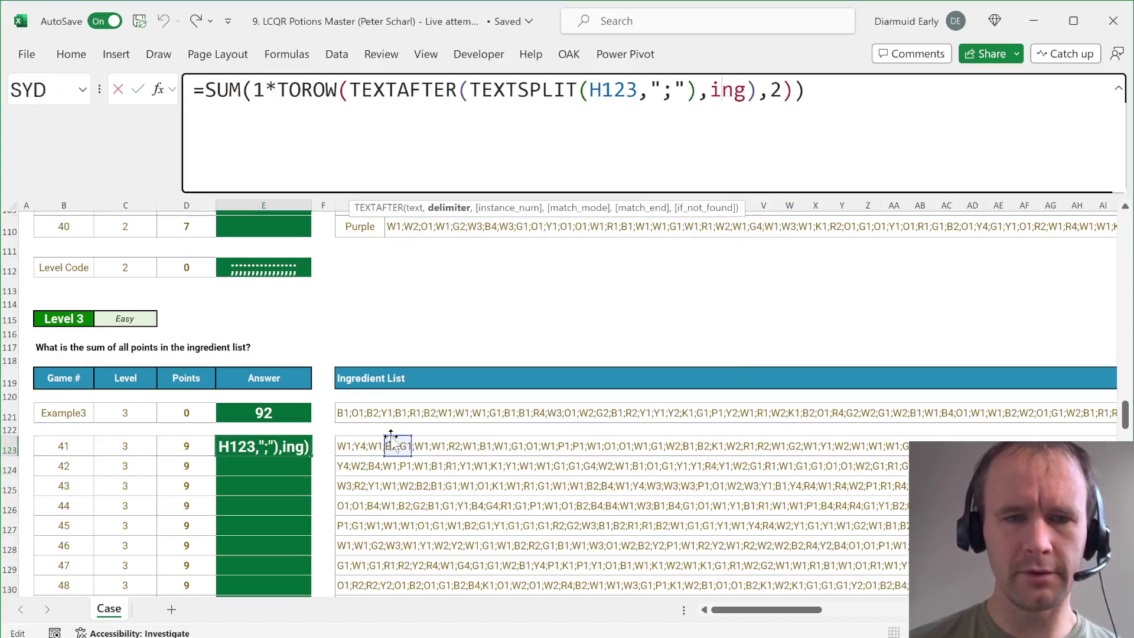
click(344, 447)
key(Return)
key(Up)
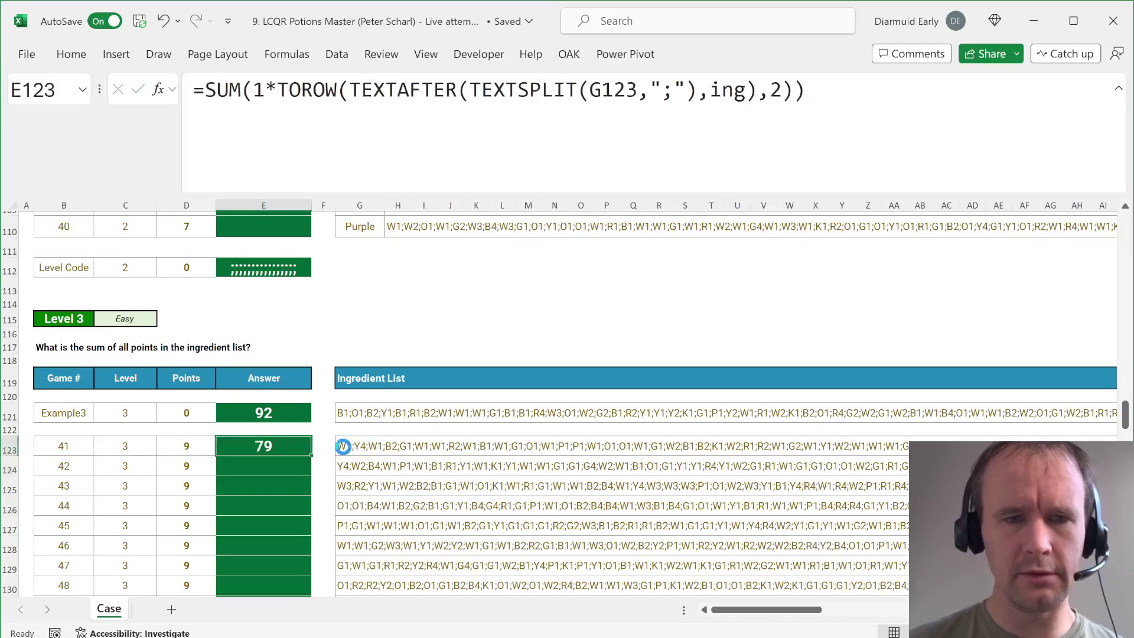
Step: Copy the E123 formula down to all 20 Level 3 answer cells, starting at game 41
key(ctrl+c)
key(Up)
key(Up)
key(Left)
key(Down)
key(ctrl+Down)
key(ctrl+Down)
key(Right)
key(ctrl+shift+Up)
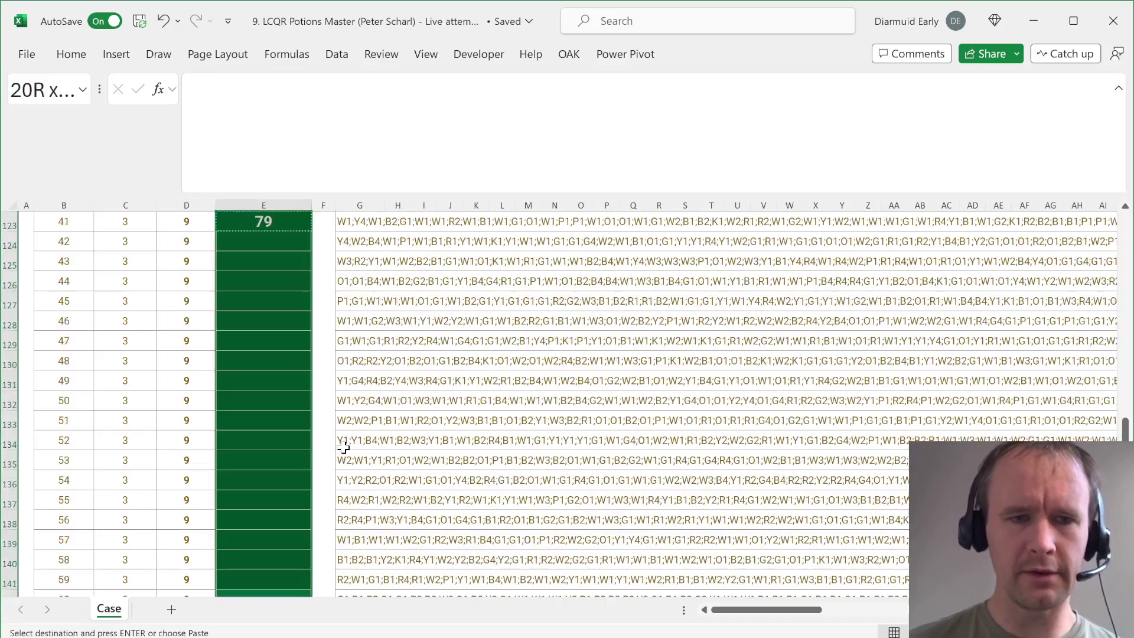
key(Return)
Step: Replace the SUM part of the E91 formula in Level 2 with LEN of the ingredient list in H91
scroll(344, 447, up, 10)
scroll(345, 447, up, 3)
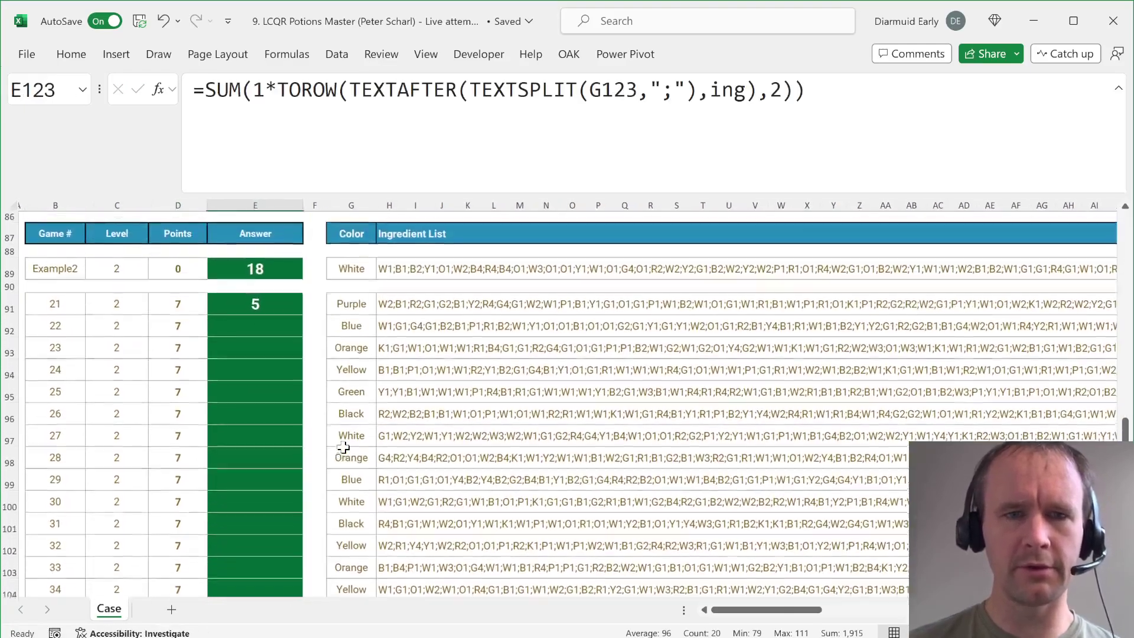
click(269, 332)
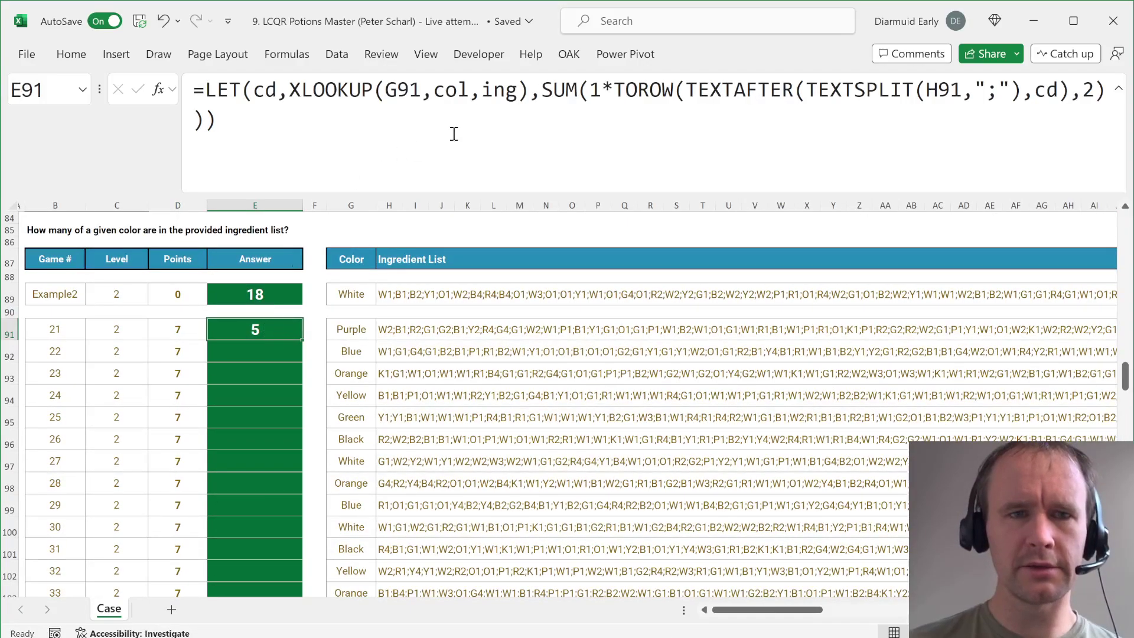
click(545, 90)
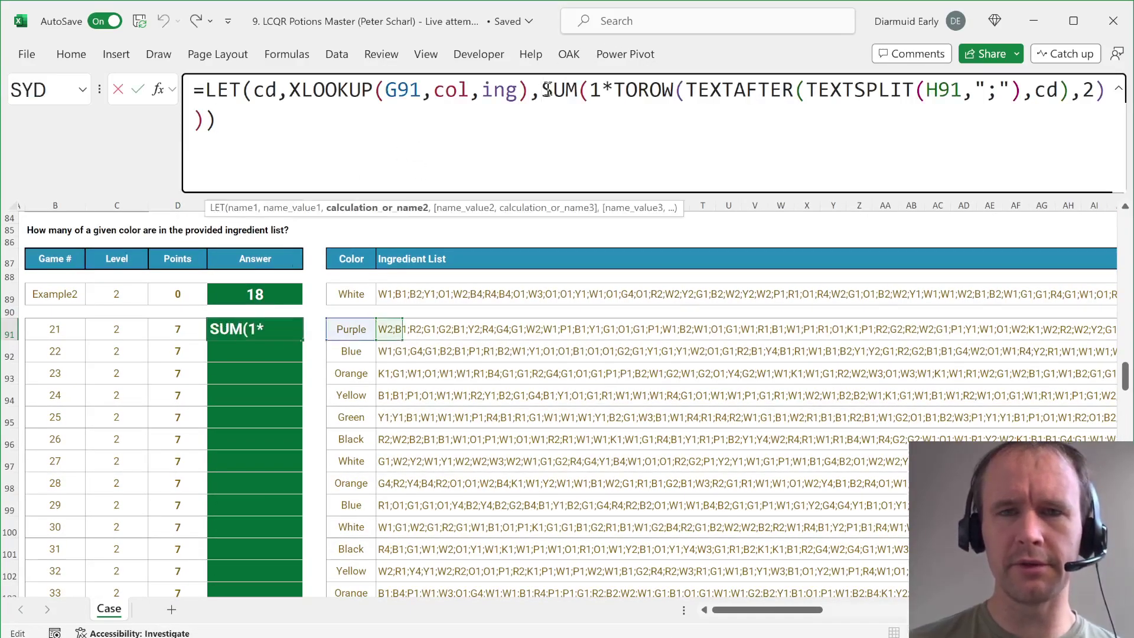
key(ctrl+shift+End)
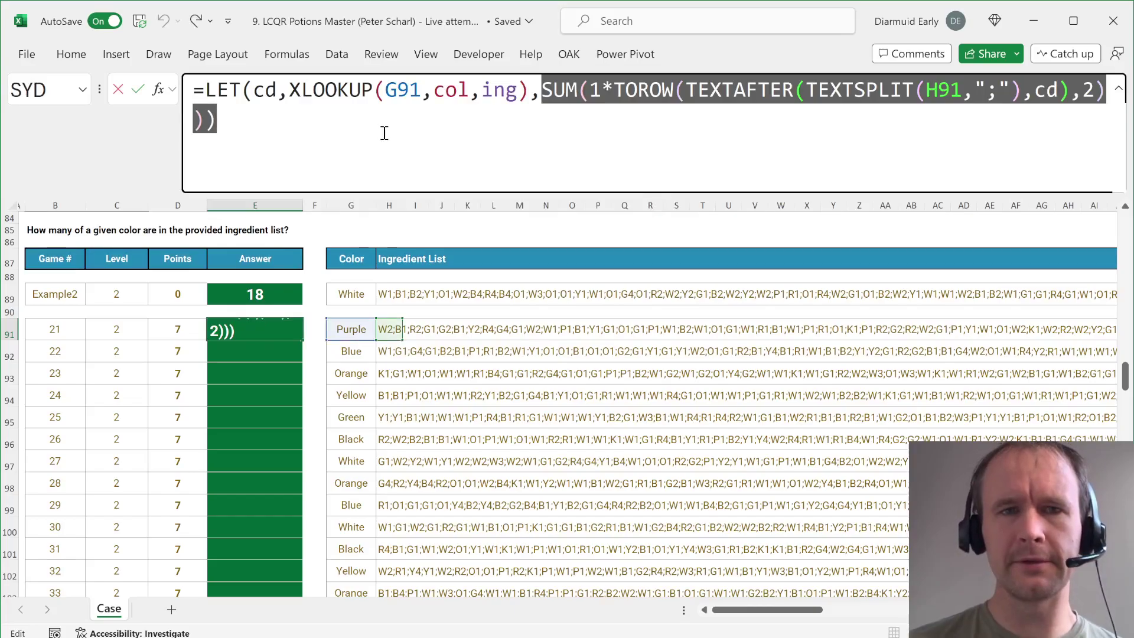
key(Delete)
text(len)
key(Tab)
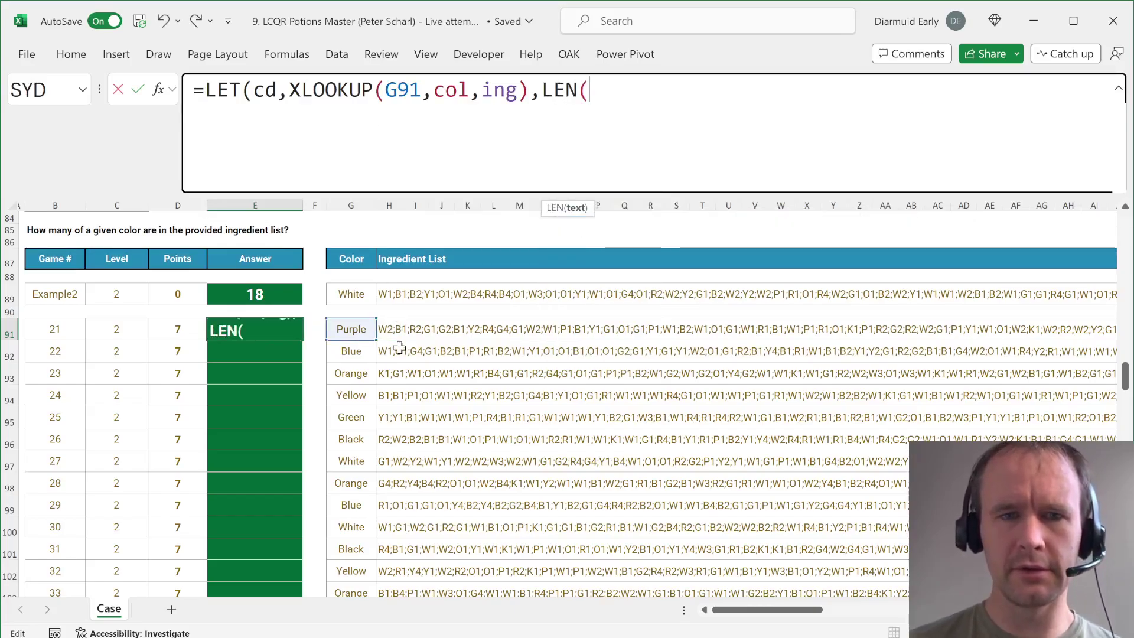
click(391, 331)
Step: Complete the E91 formula by subtracting LEN(SUBSTITUTE(H91,cd,"")) from LEN(H91)
text()-len)
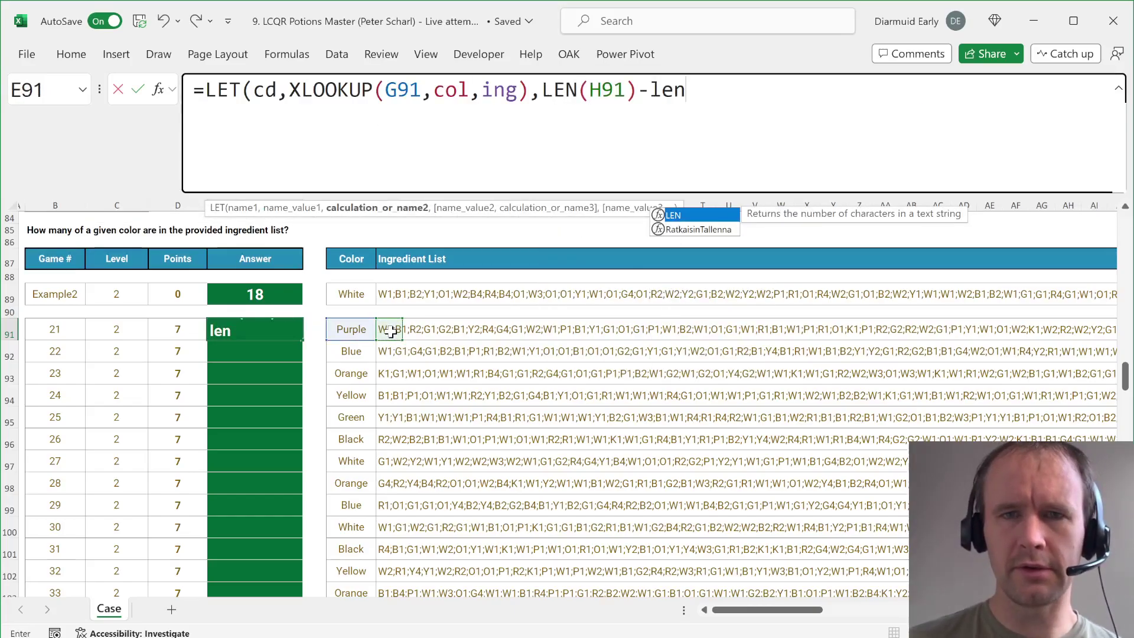
key(Tab)
text(su)
key(Tab)
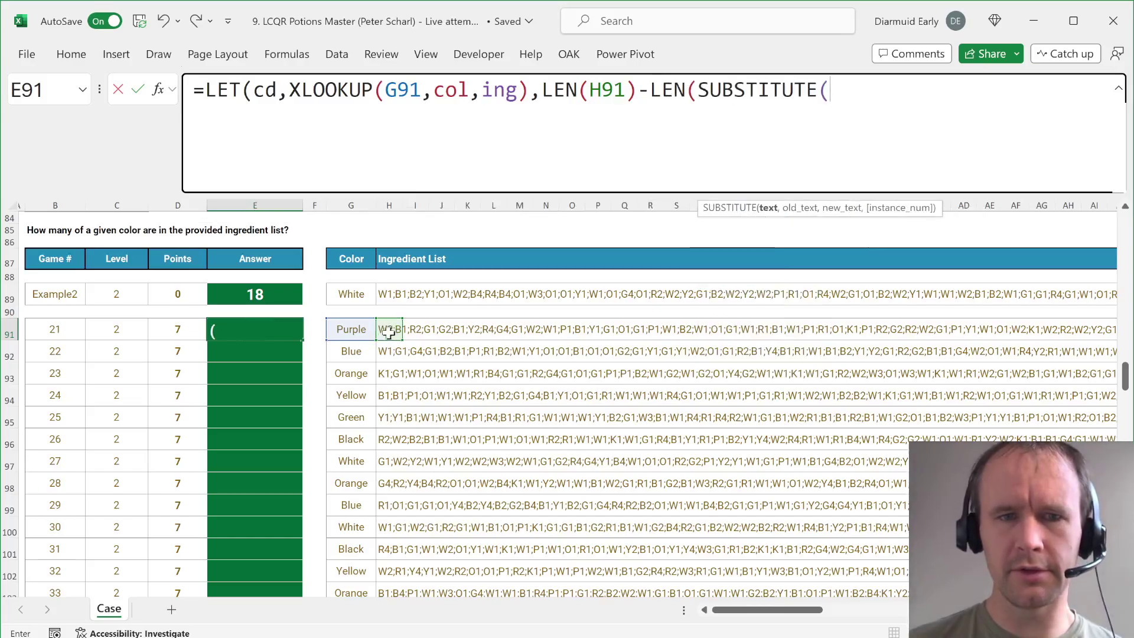
click(390, 330)
text(,cd,"""))
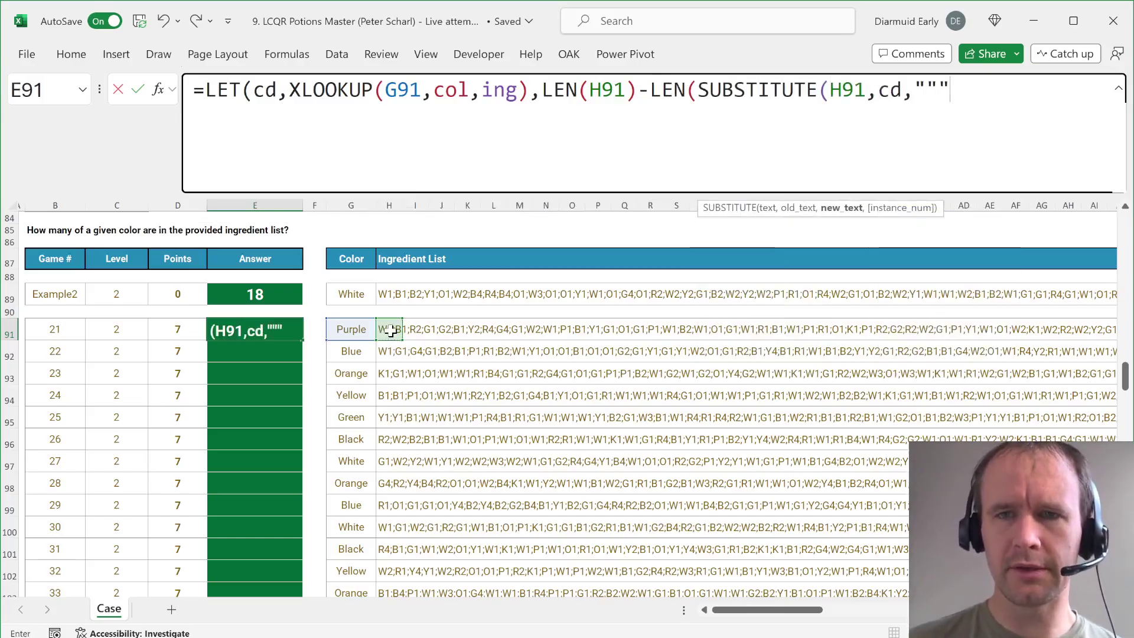
text()))
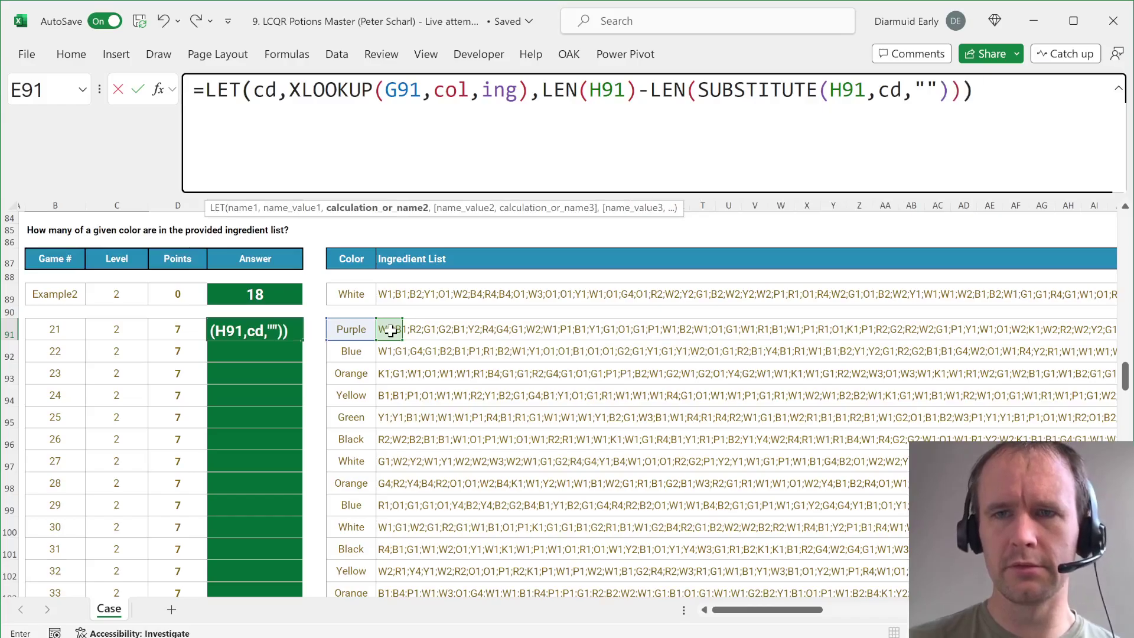
key(Return)
Step: Fill the E91 formula down through the Level 2 answers for games 21 to 40
key(Left)
key(ctrl+Down)
key(Right)
key(ctrl+shift+Up)
key(ctrl+d)
key(Up)
key(Down)
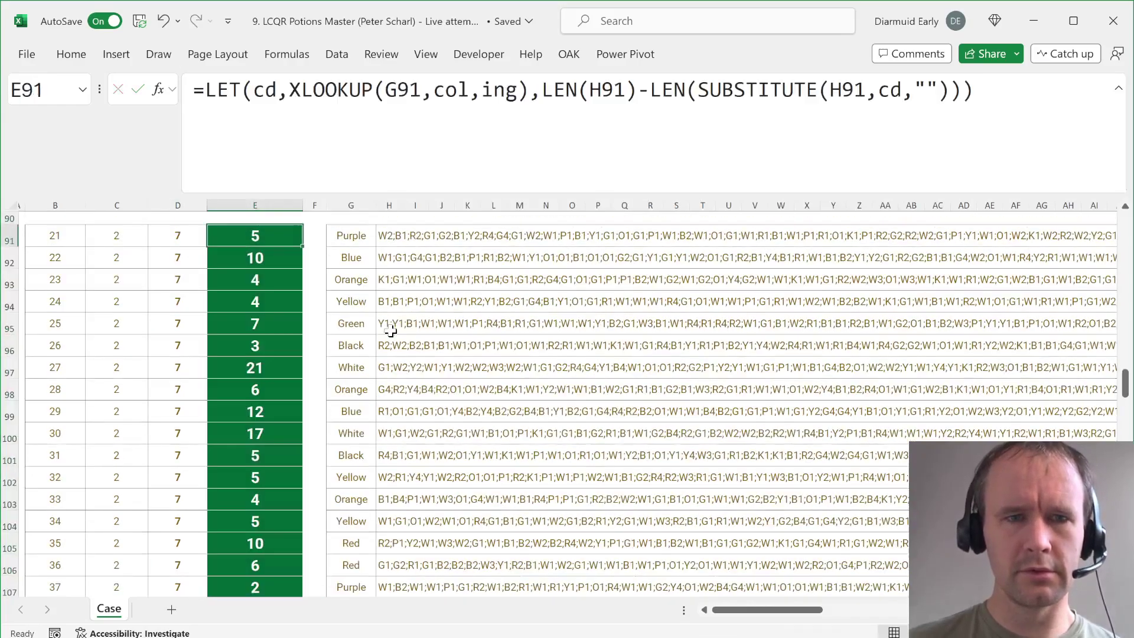
Step: Copy the E91 formula into the Level 2 example cell E89
key(ctrl+c)
key(Up)
key(Up)
key(ctrl+v)
Step: Start a LET formula in E155, below the Level 4 example, defining t as TEXTSPLIT(G154,";")
scroll(225, 466, down, 3)
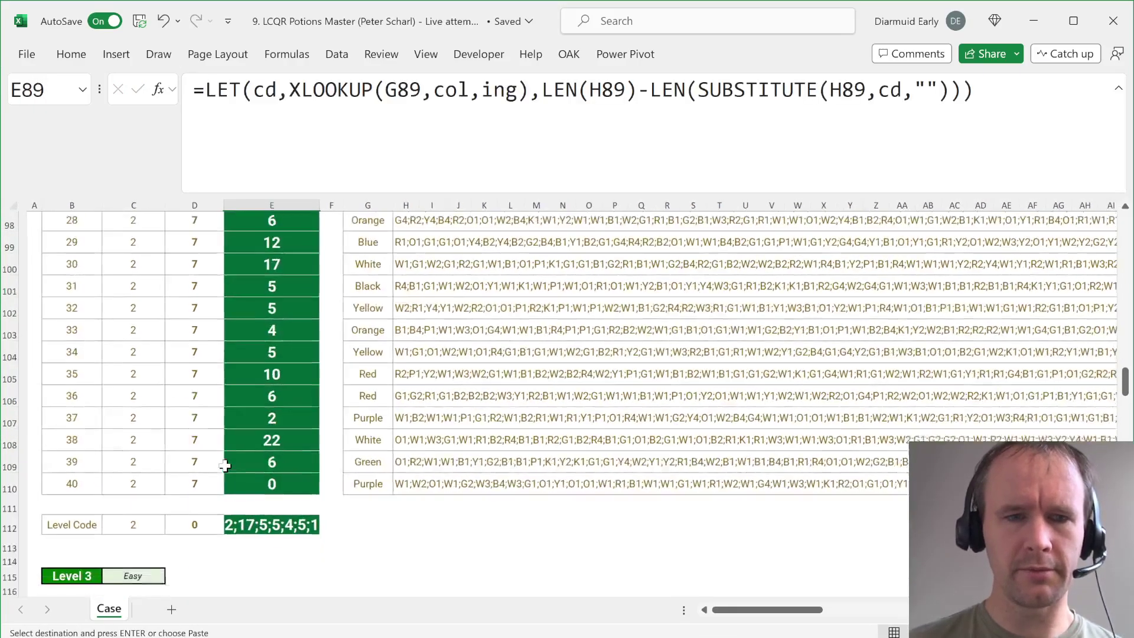
scroll(225, 466, down, 15)
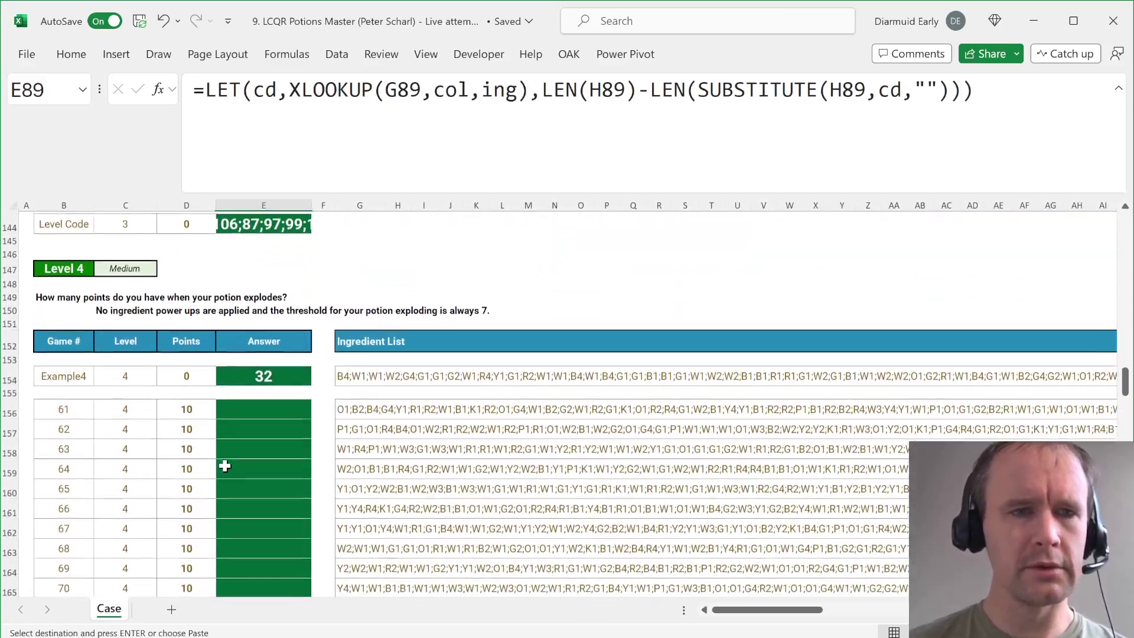
scroll(225, 466, down, 1)
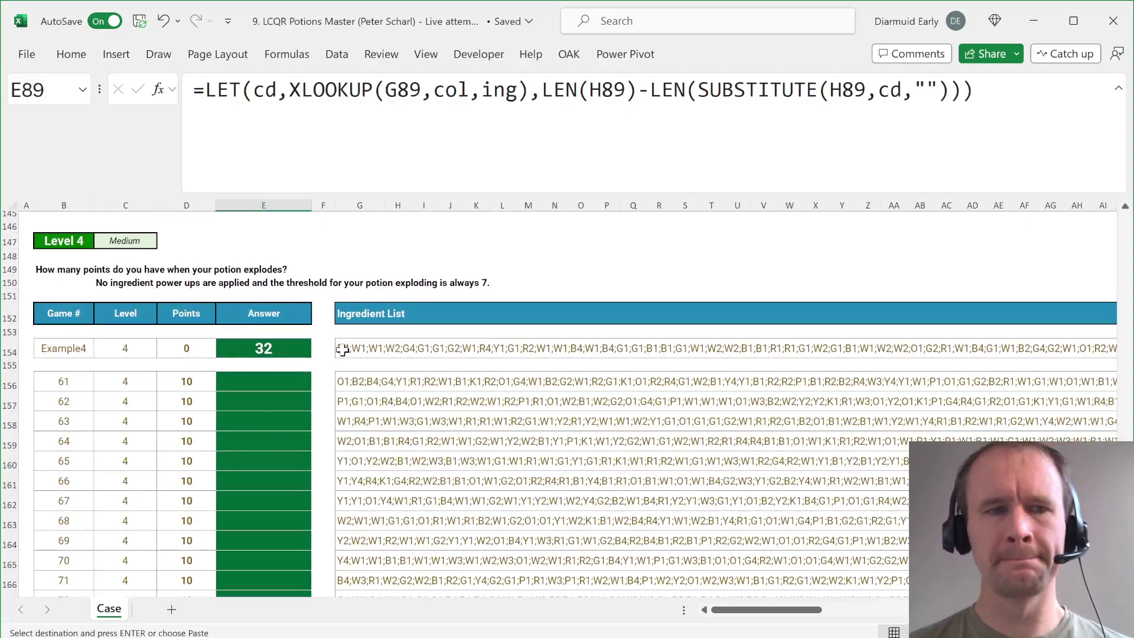
click(293, 365)
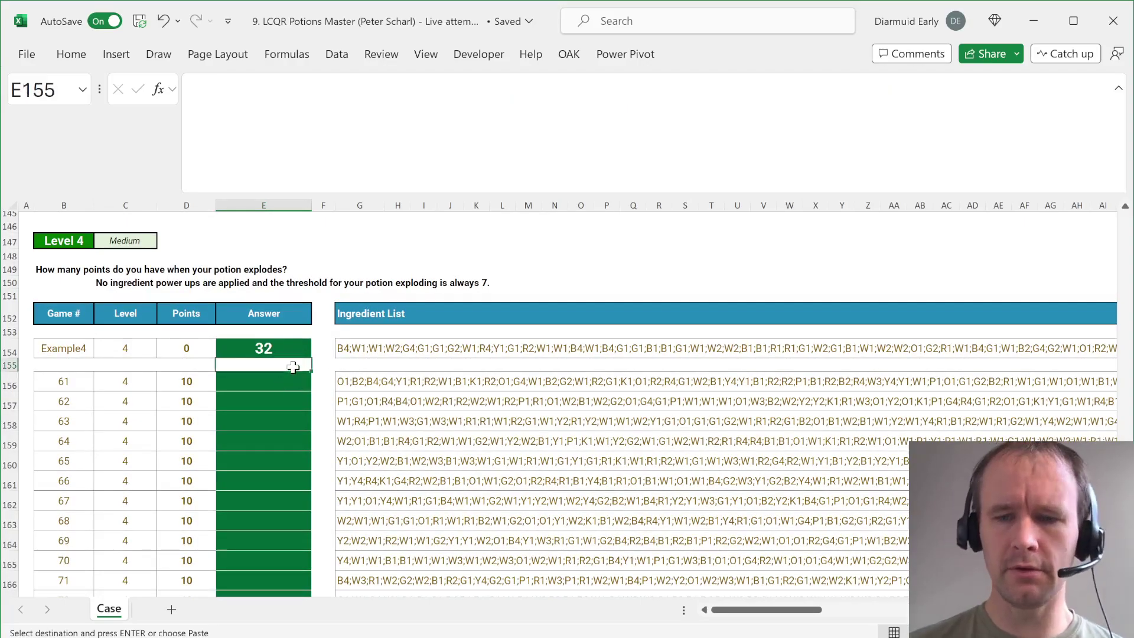
key(Escape)
text(=LET(t,te)
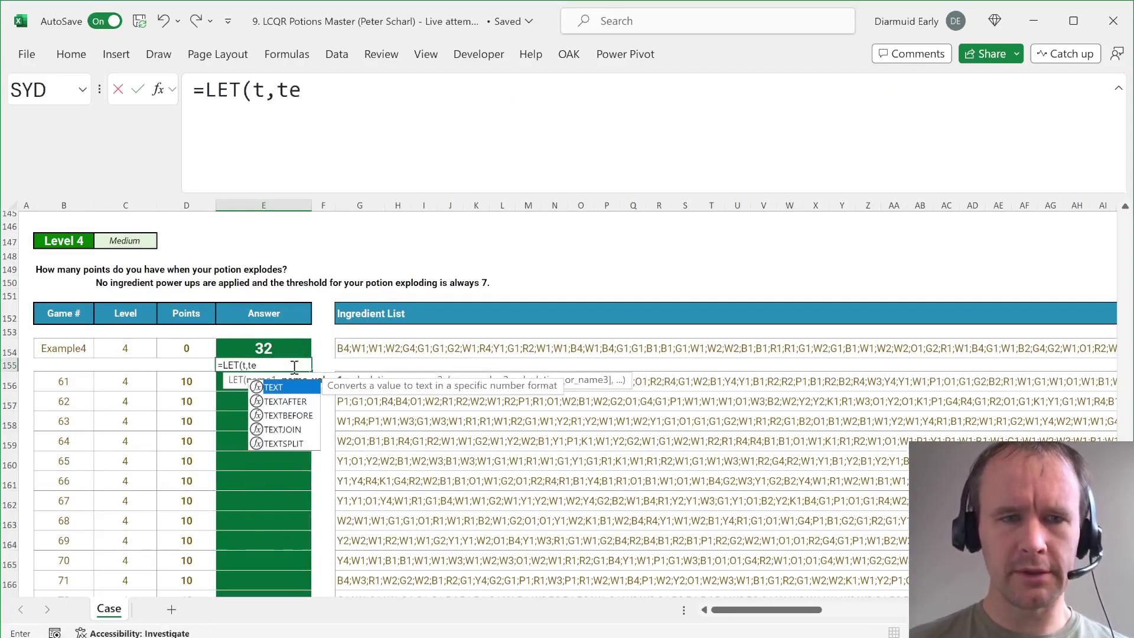
text(xts)
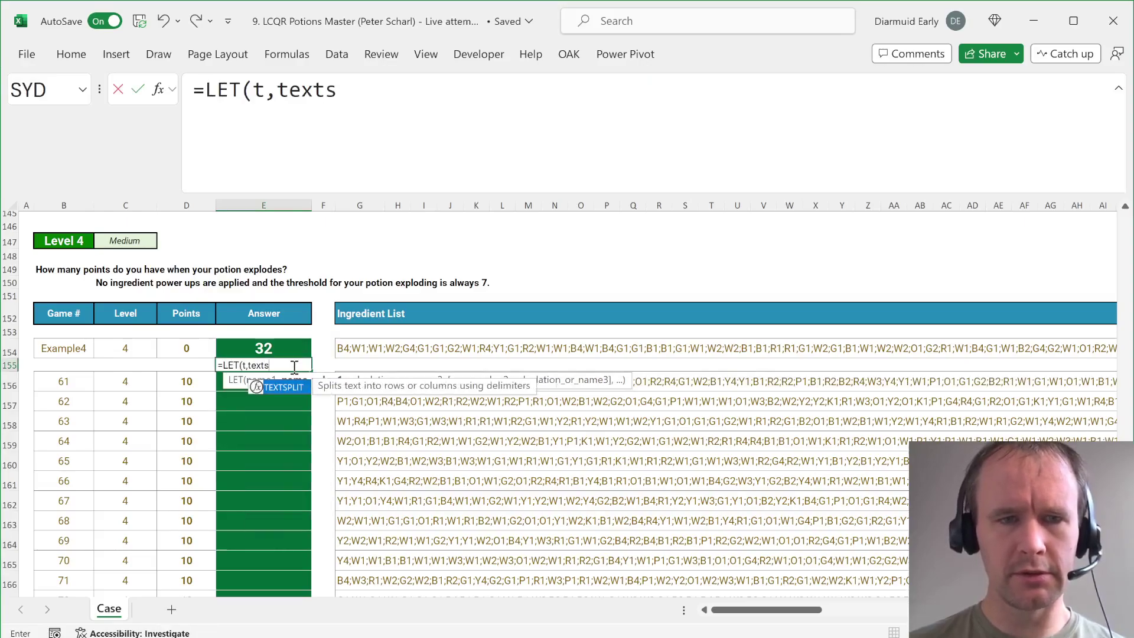
key(Tab)
key(Up)
key(Right)
key(Right)
text(,";")
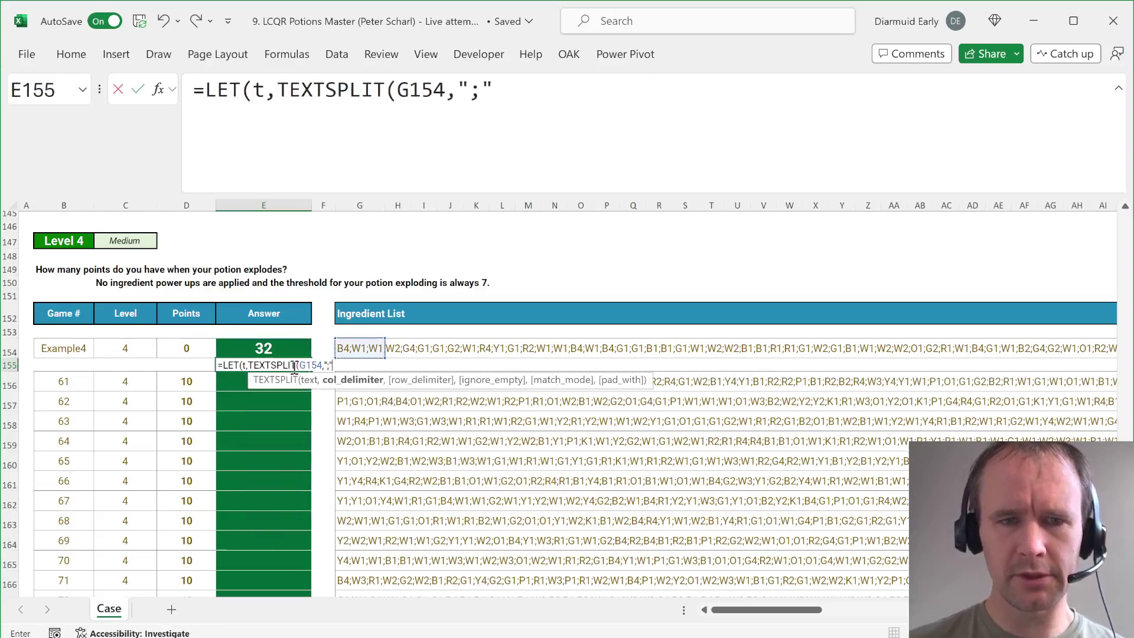
text()))
key(Return)
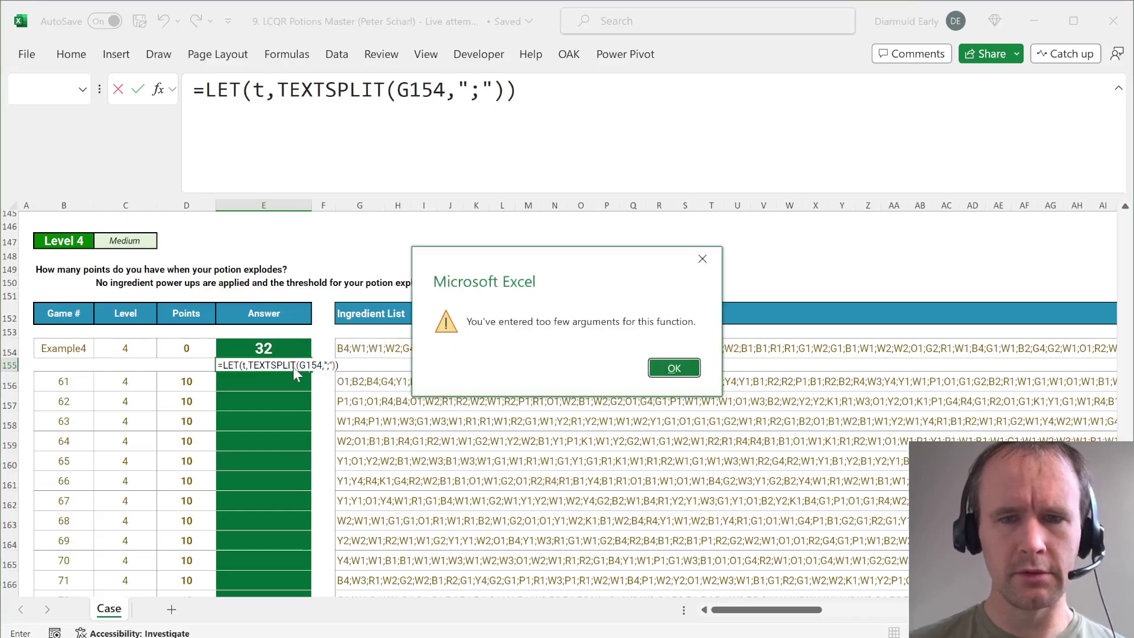
Step: Complete the E155 formula so that LET returns t, giving =LET(t,TEXTSPLIT(G154,";"),t)
key(Return)
text(t)
key(Return)
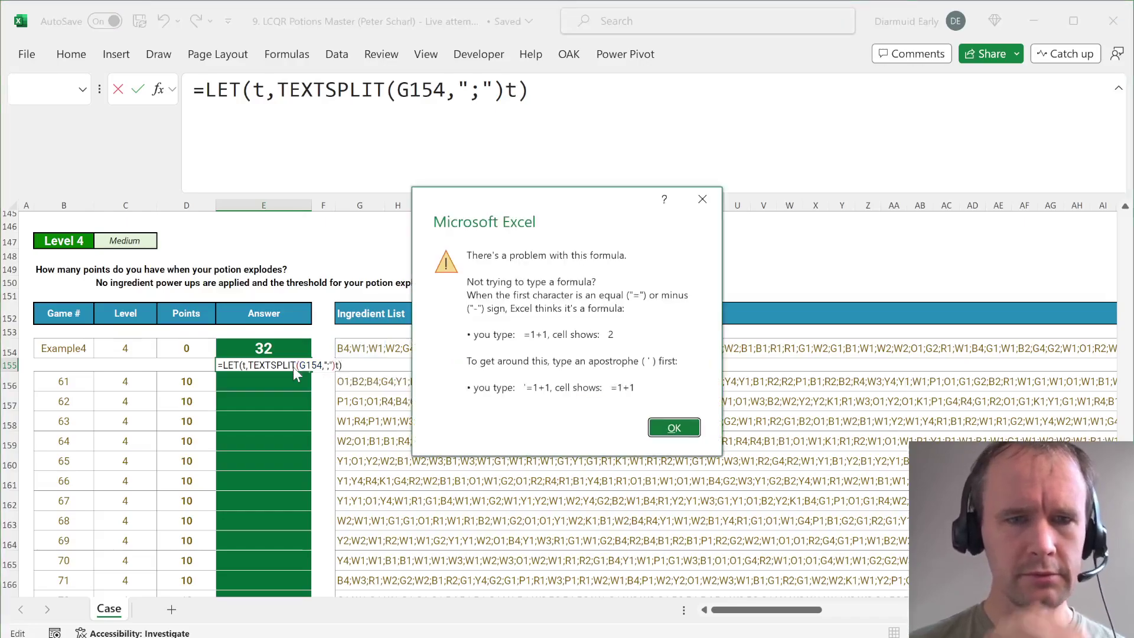
key(Return)
key(Left)
text(,)
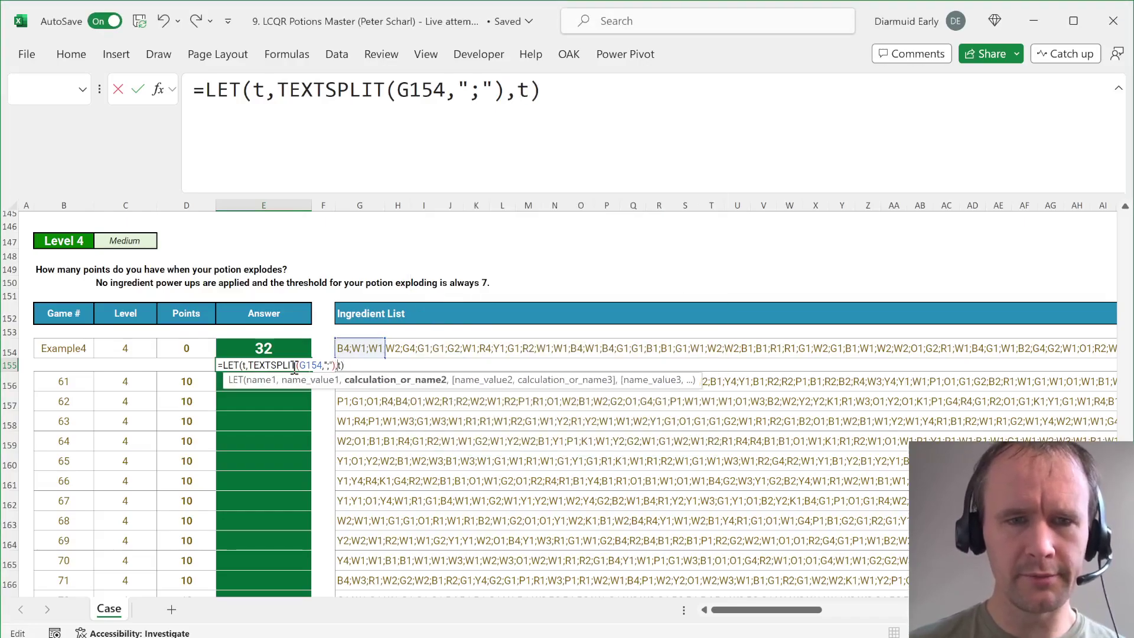
key(Return)
key(Up)
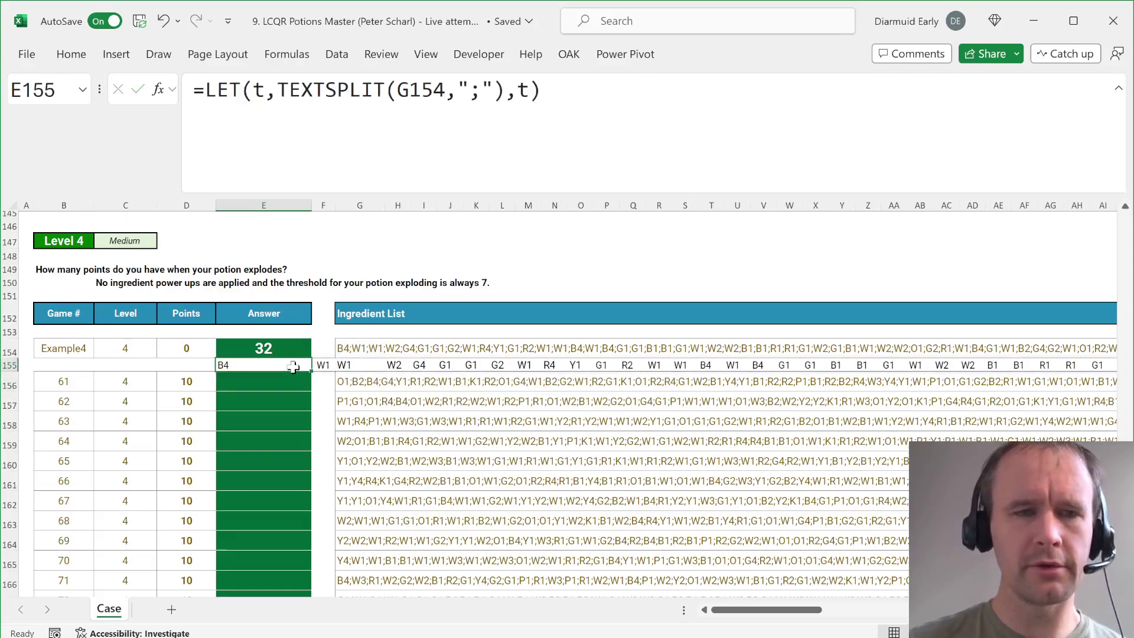
Step: Replace the returned t in E155 with a variable w that begins with IFERROR(TEXTAFTER(t,"W")
double_click(523, 89)
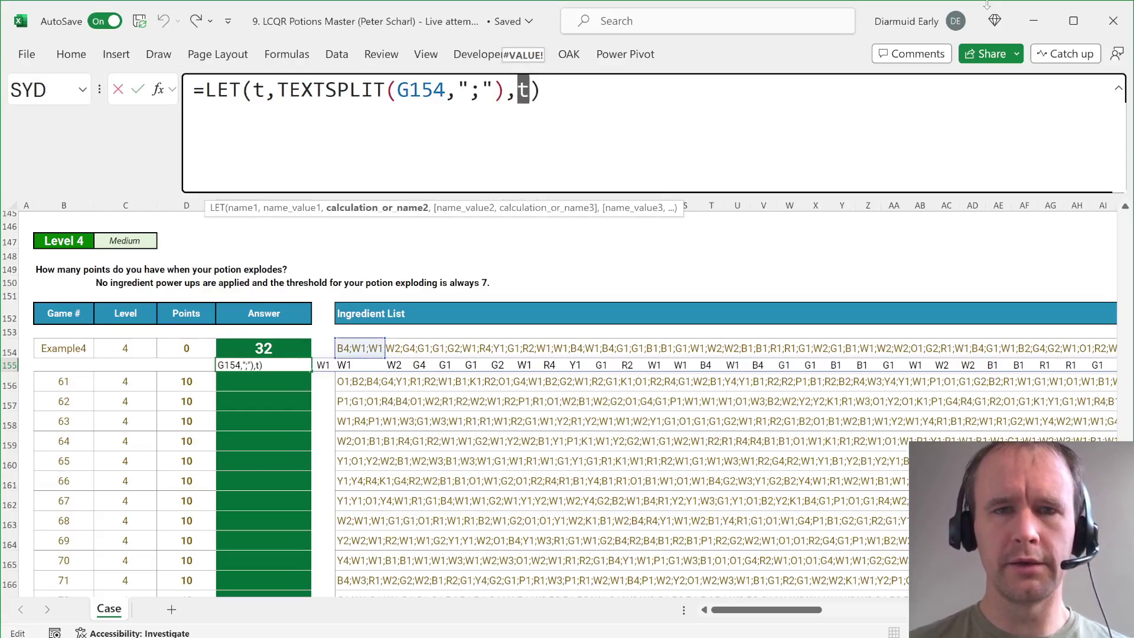
text(w,)
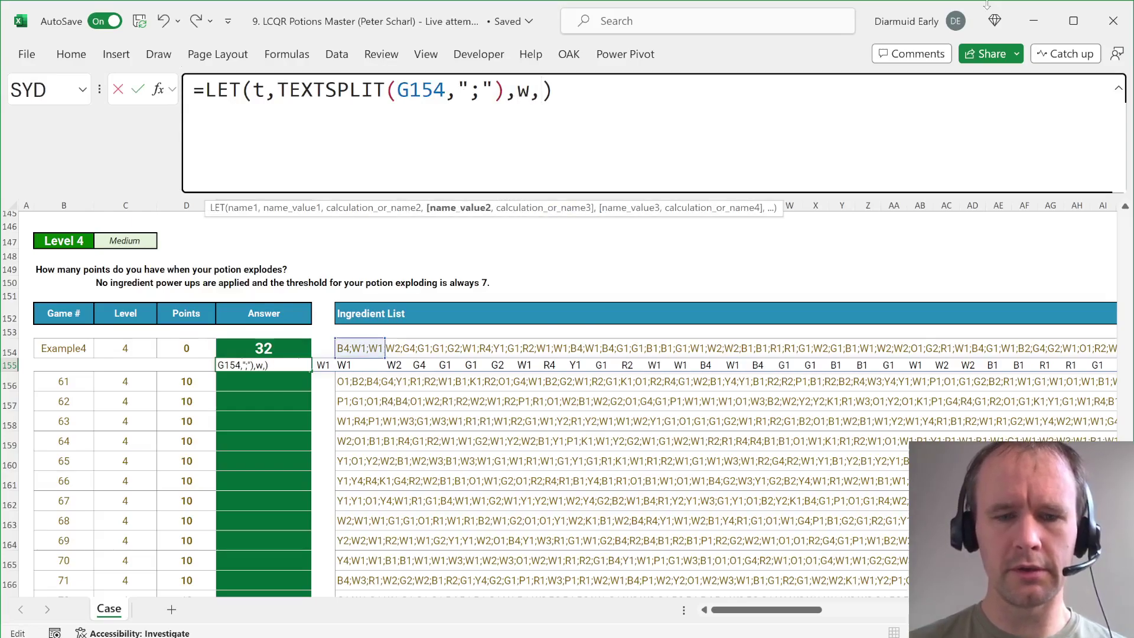
text(if)
key(Tab)
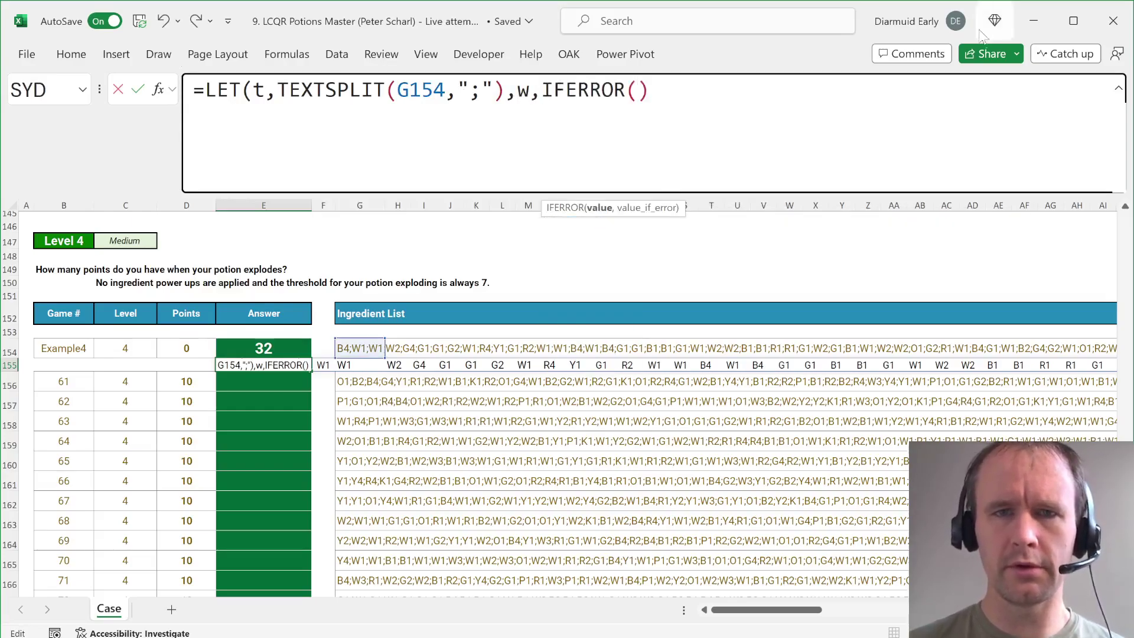
text(texta)
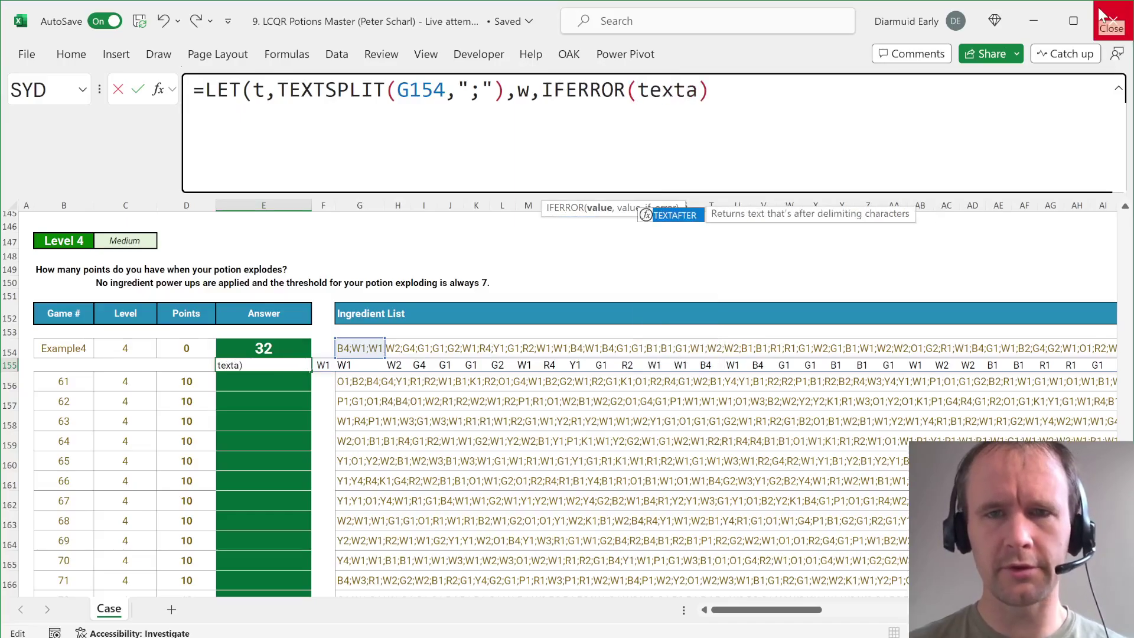
key(Tab)
scroll(372, 371, up, 20)
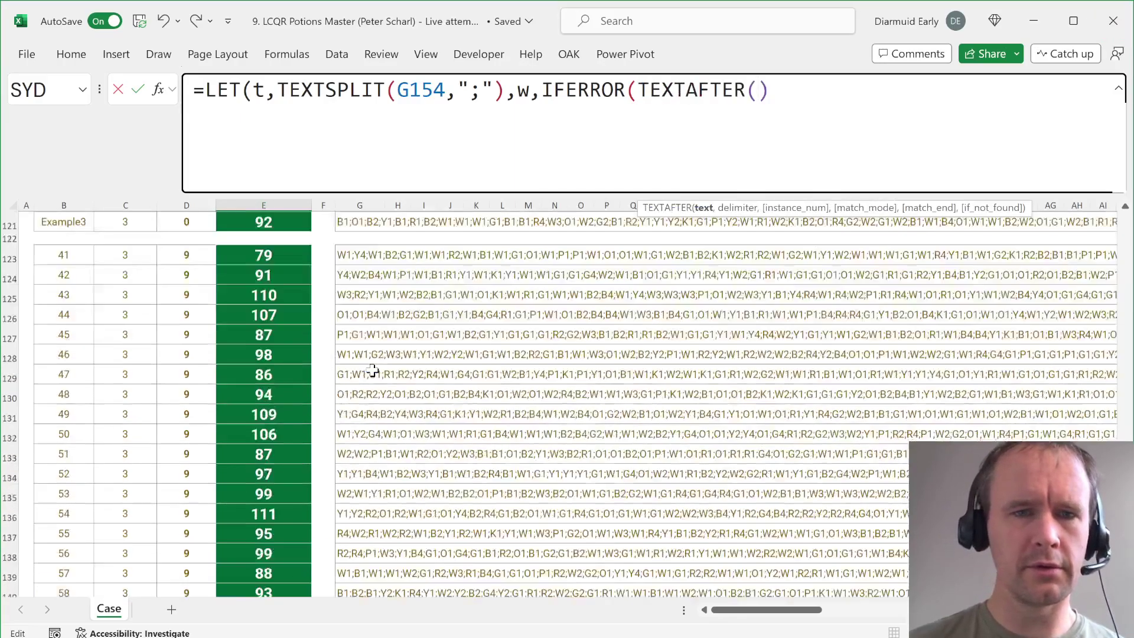
scroll(372, 370, down, 18)
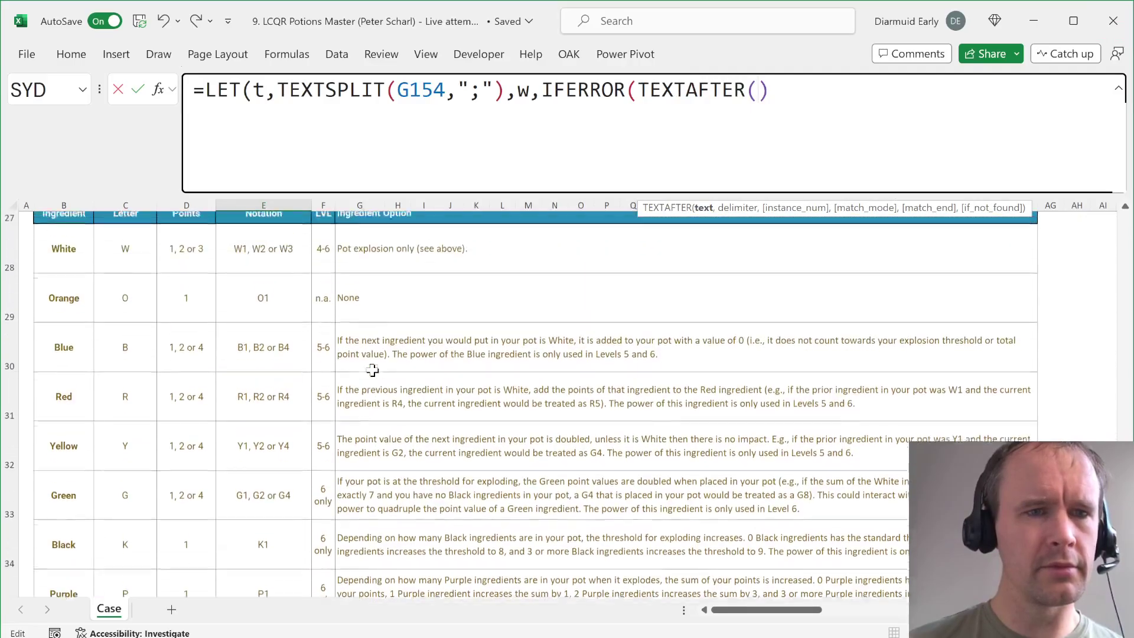
scroll(372, 371, down, 20)
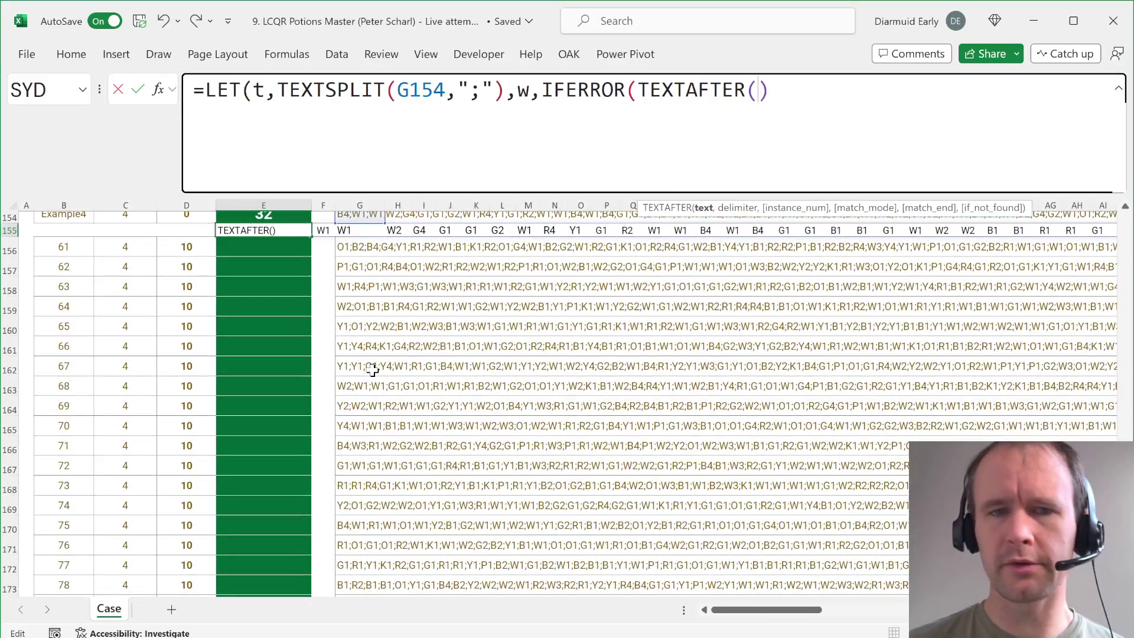
text(t,"W")
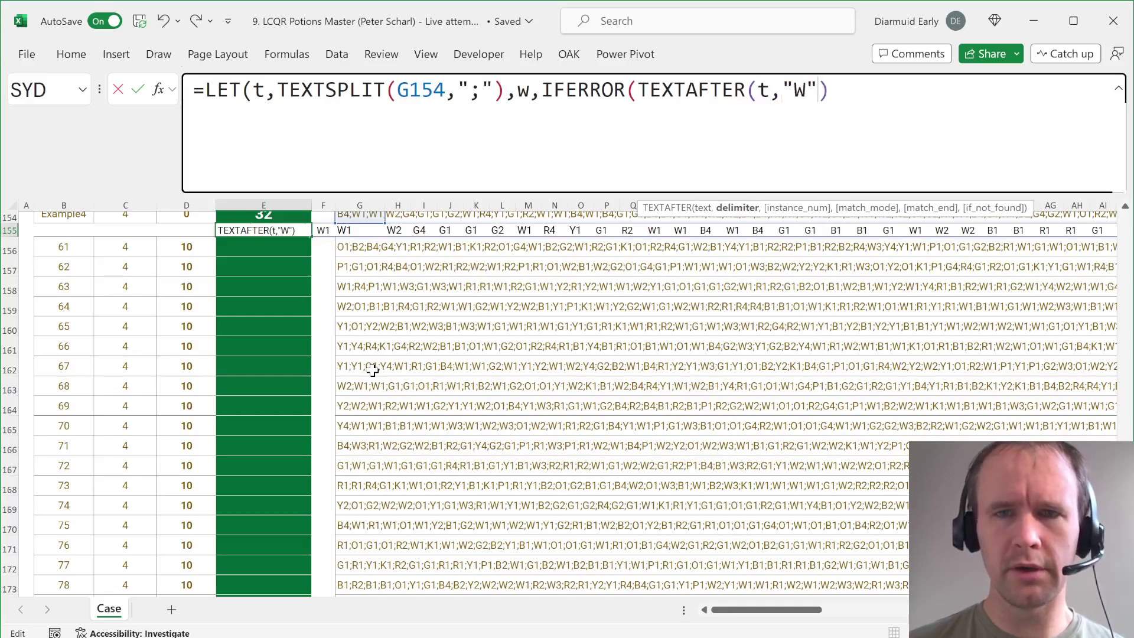
text())
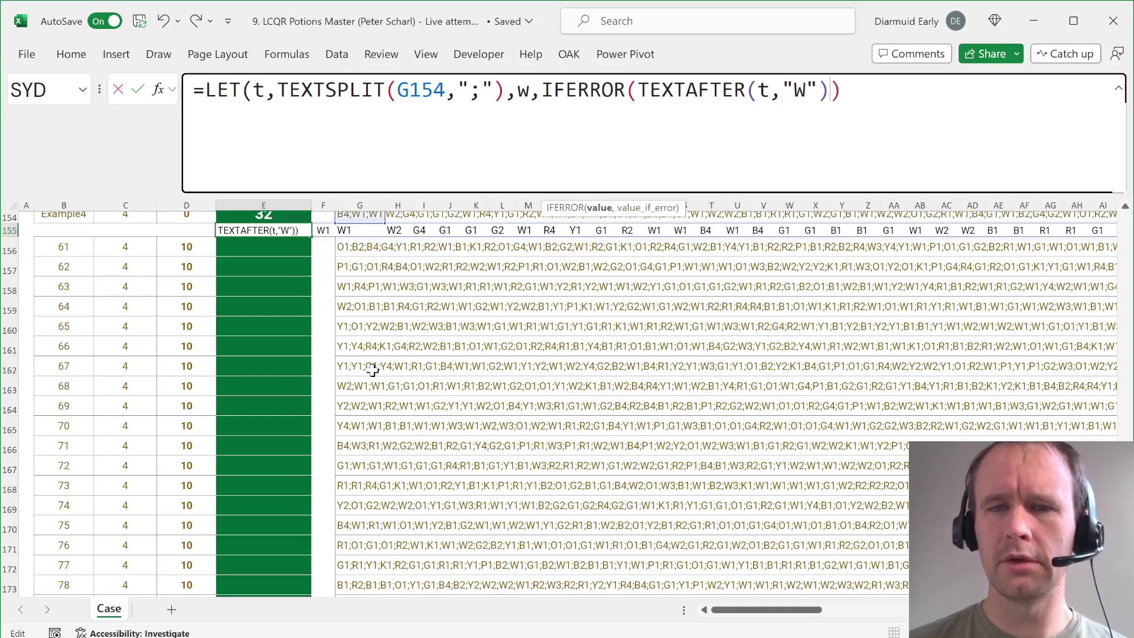
Step: Multiply the TEXTAFTER result by 1, use 0 as the IFERROR fallback, and return w from the E155 formula
text(*1,)
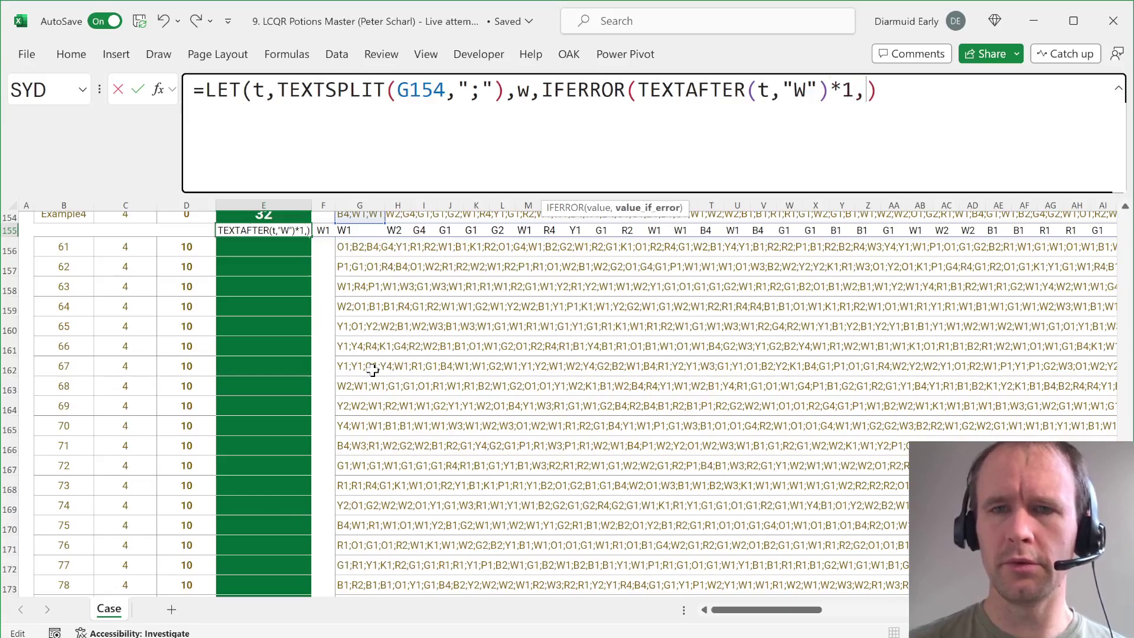
text(0)))
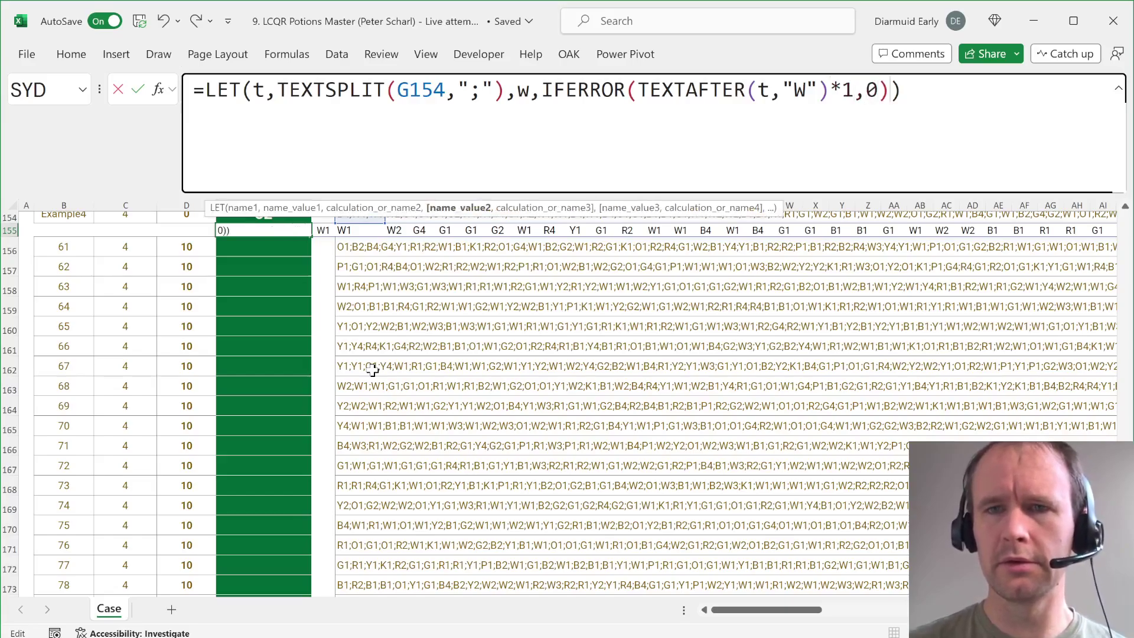
key(BackSpace)
text(,w))
key(Return)
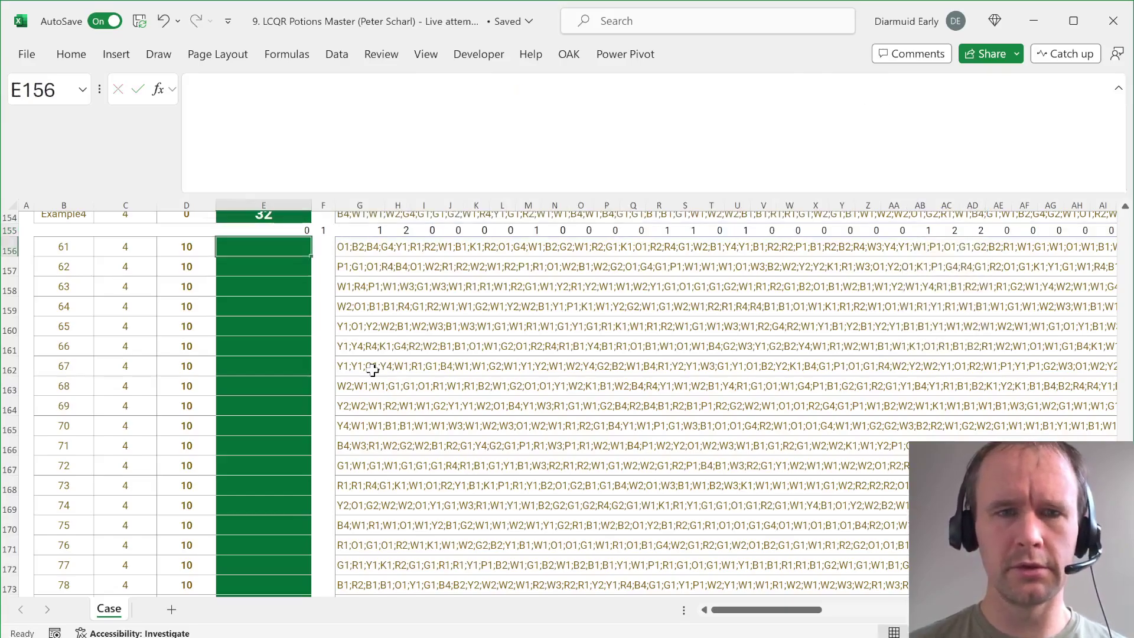
Step: Replace the returned w in E155 with a variable exp defined as SCAN(0,w,SUM), and return exp on a new line
key(Up)
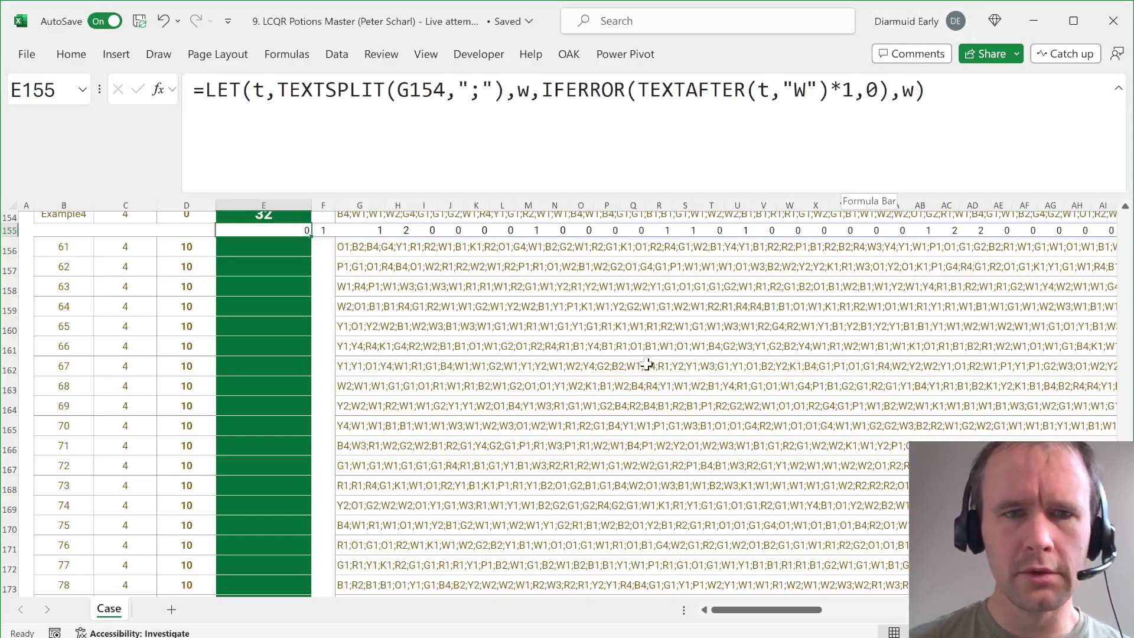
scroll(646, 363, up, 1)
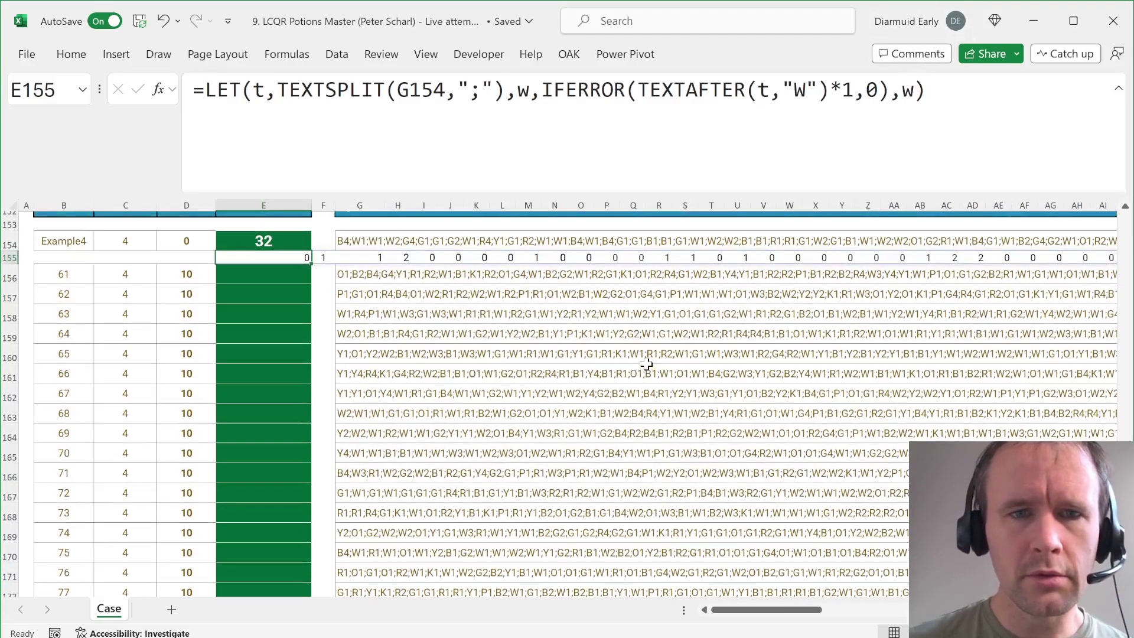
click(902, 93)
key(BackSpace)
text(expl)
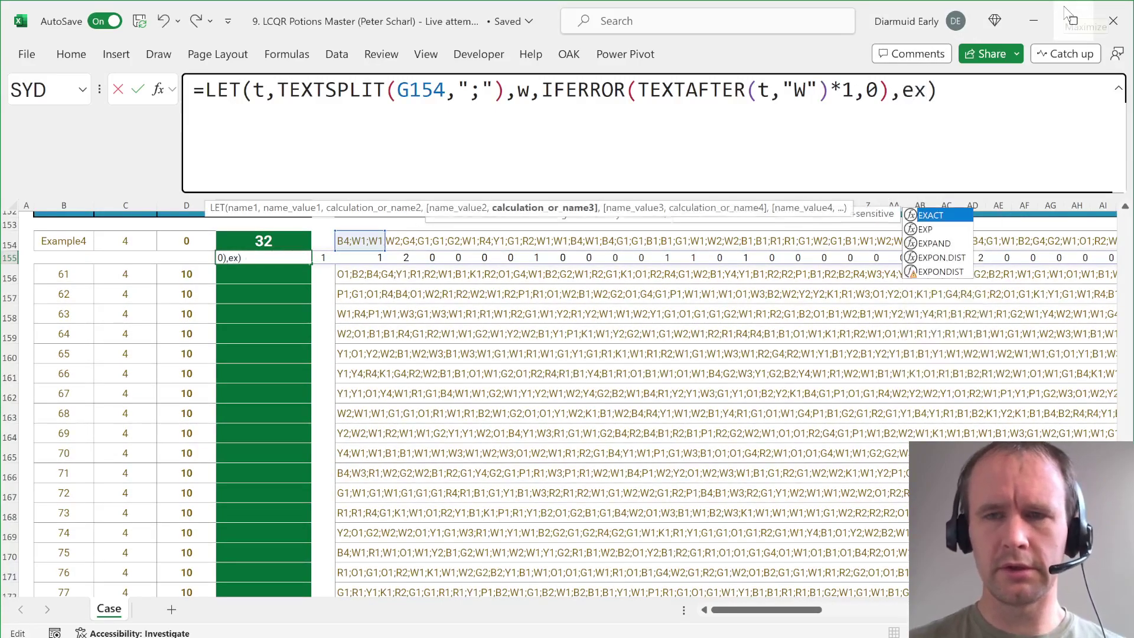
key(BackSpace)
text(,sca)
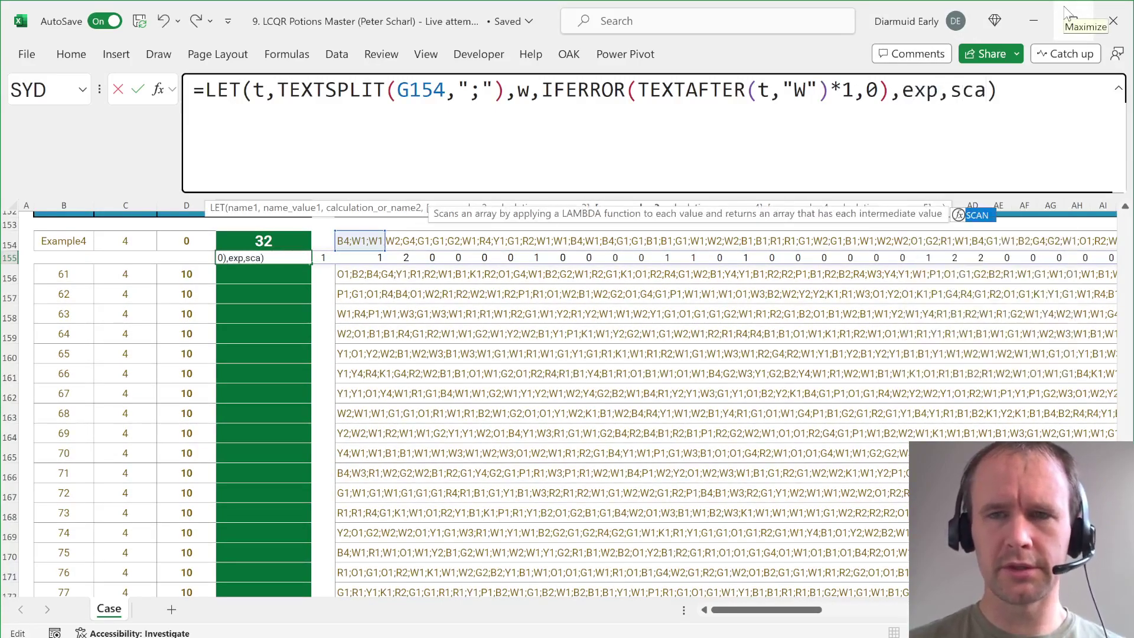
key(Tab)
text(0,)
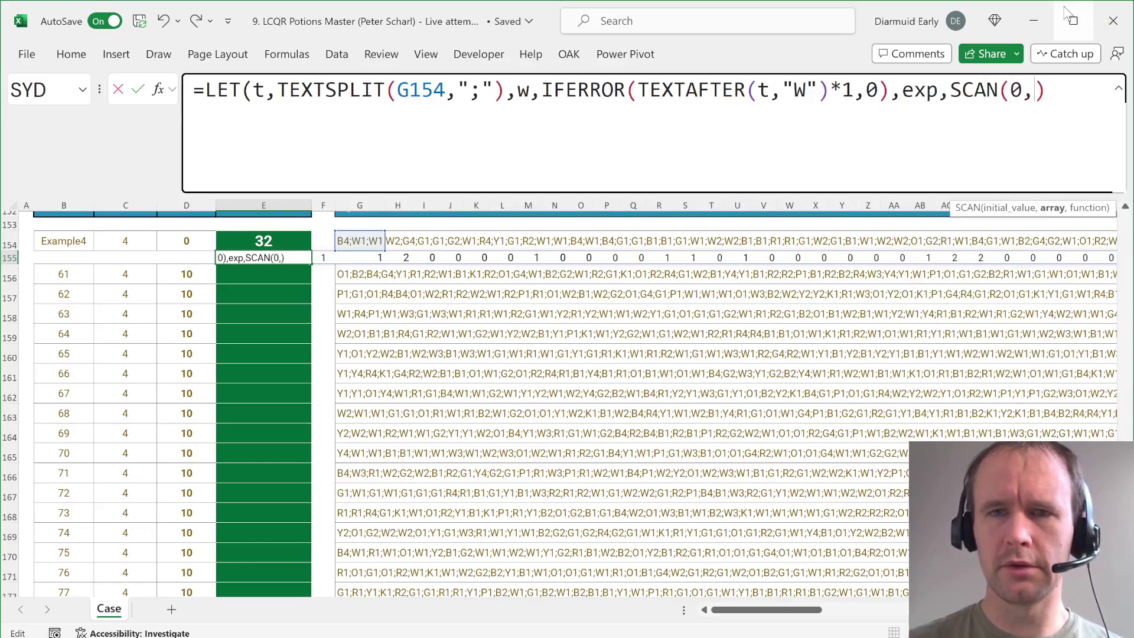
text(w,sum))
key(alt+Return)
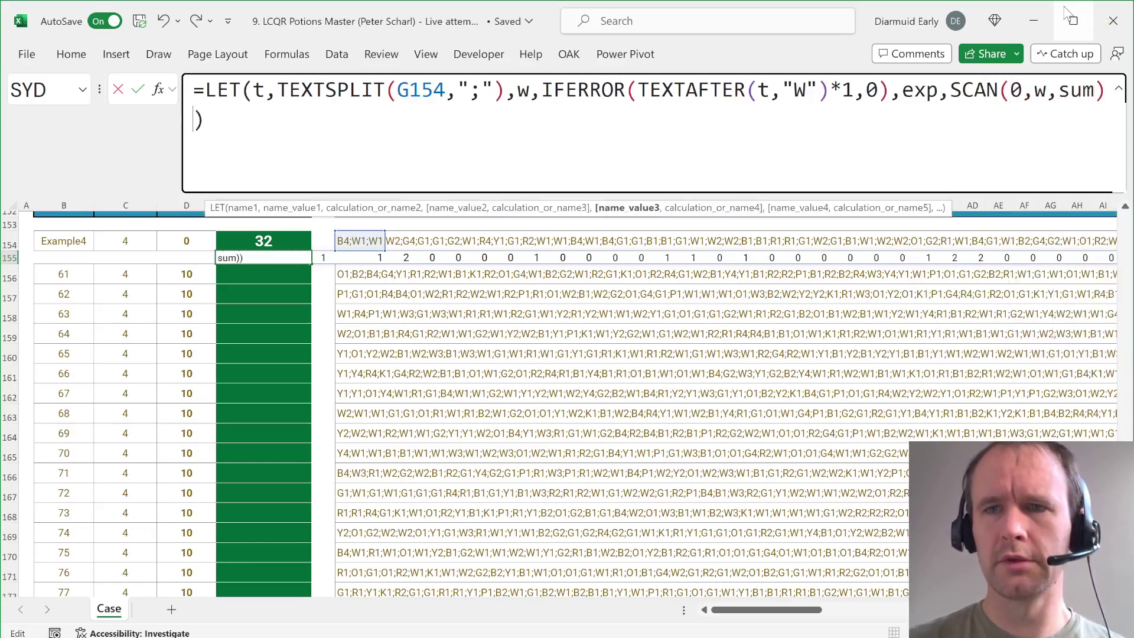
text(,exp))
key(Return)
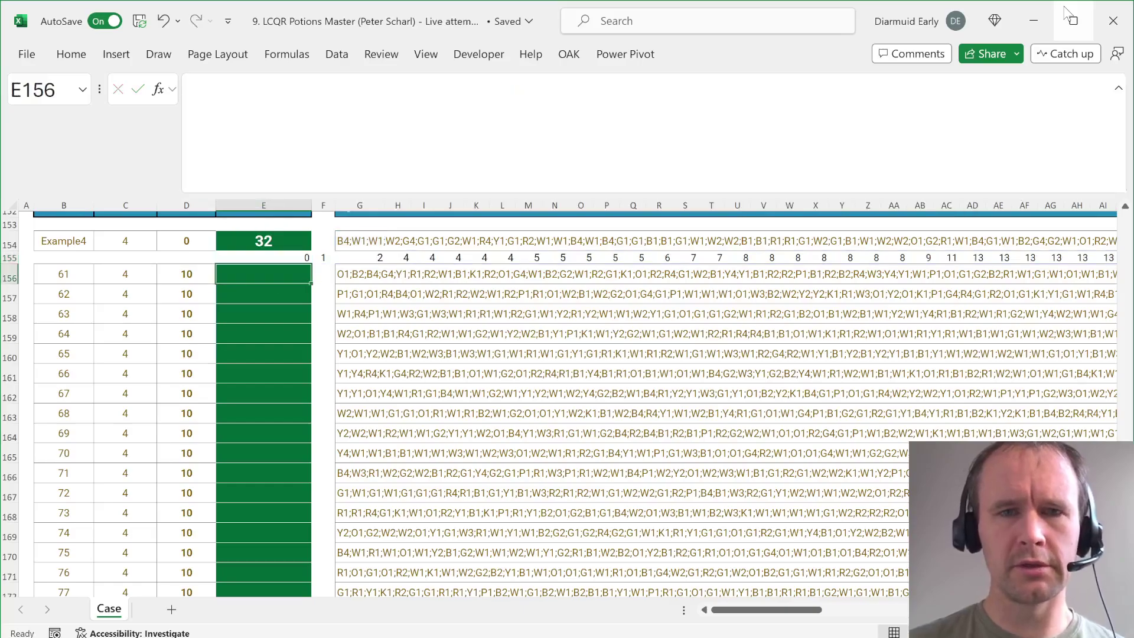
Step: Examine the running White totals in row 155 alongside the Level 4 question and its explosion threshold rule
key(Up)
key(Right)
key(Right)
key(Right)
key(Right)
key(Left)
key(Left)
key(Up)
key(Up)
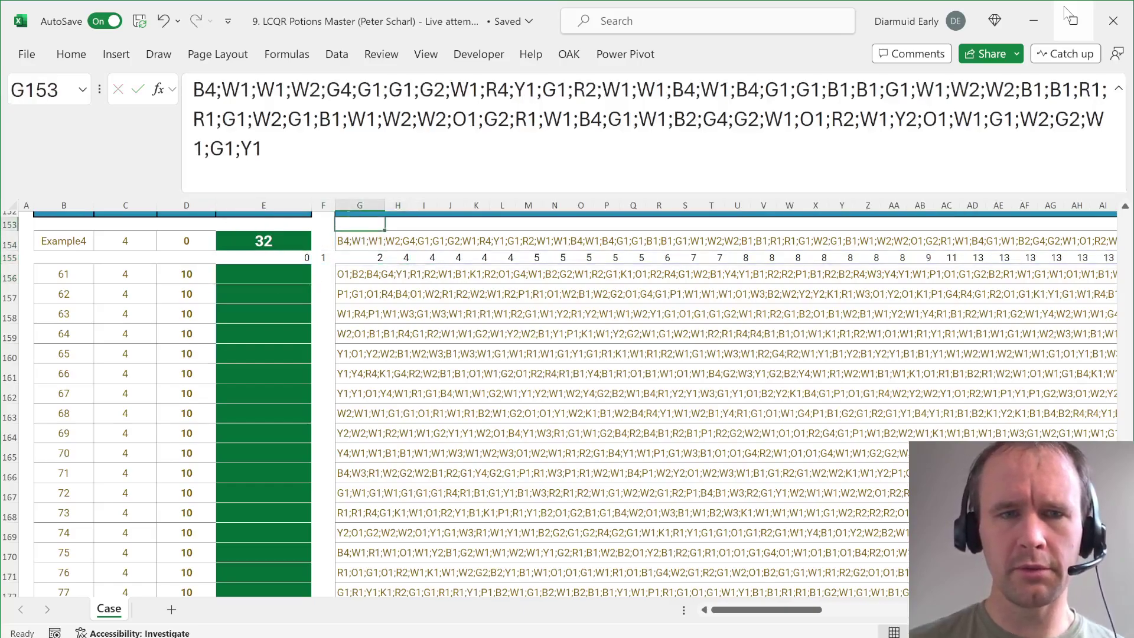
key(Up)
key(Up)
key(Up)
key(Up)
key(Up)
key(Up)
key(Up)
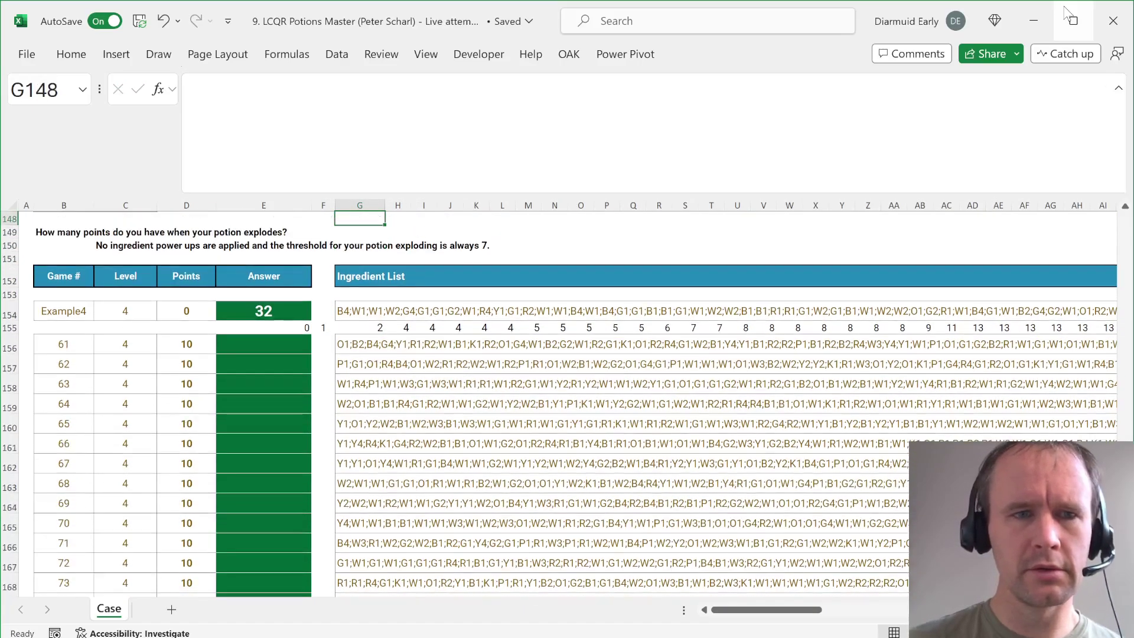
key(Down)
key(Down)
key(Down)
key(Down)
key(Down)
key(Down)
key(Down)
key(Down)
key(Down)
key(Left)
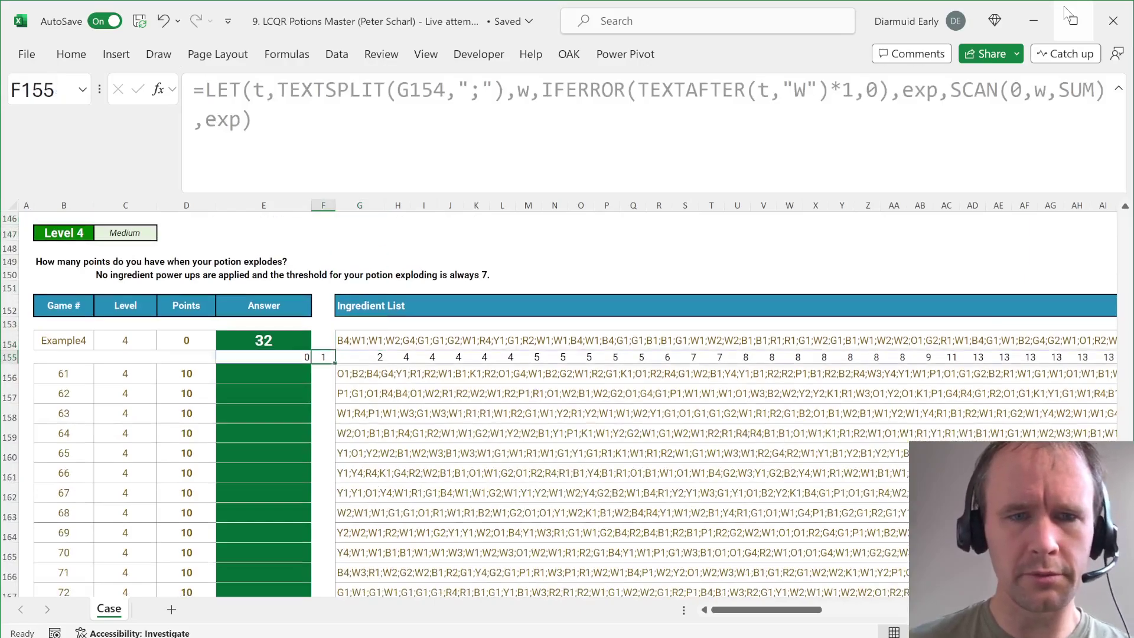
Step: Replace the returned exp in the E155 formula with a variable pts defined as --TEXTAFTER(t,ing)
key(Left)
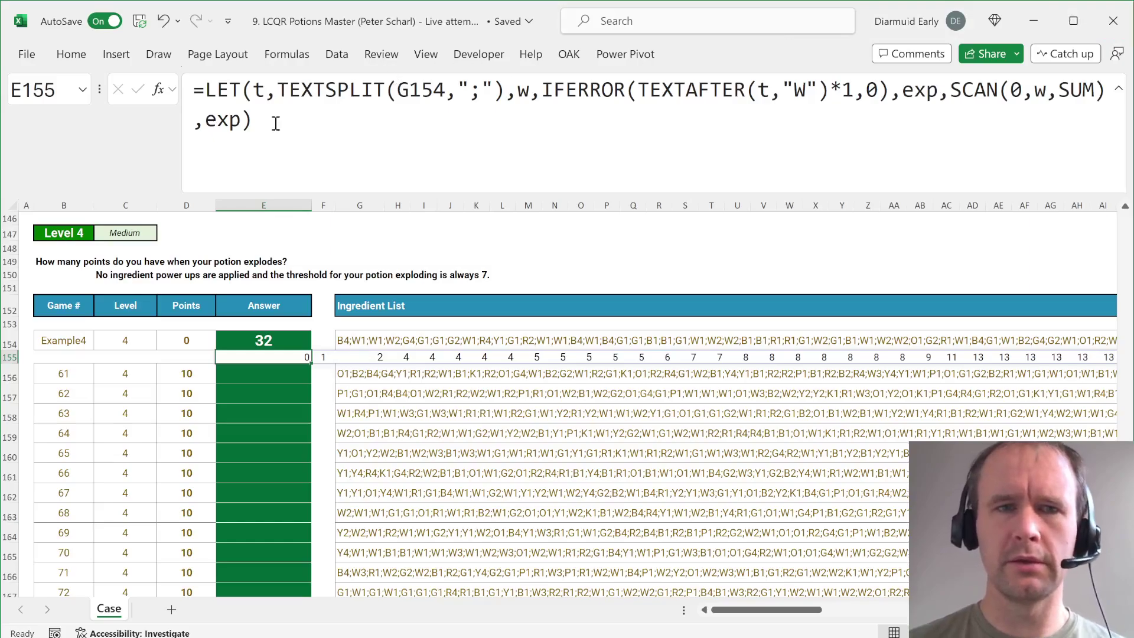
double_click(241, 121)
key(BackSpace)
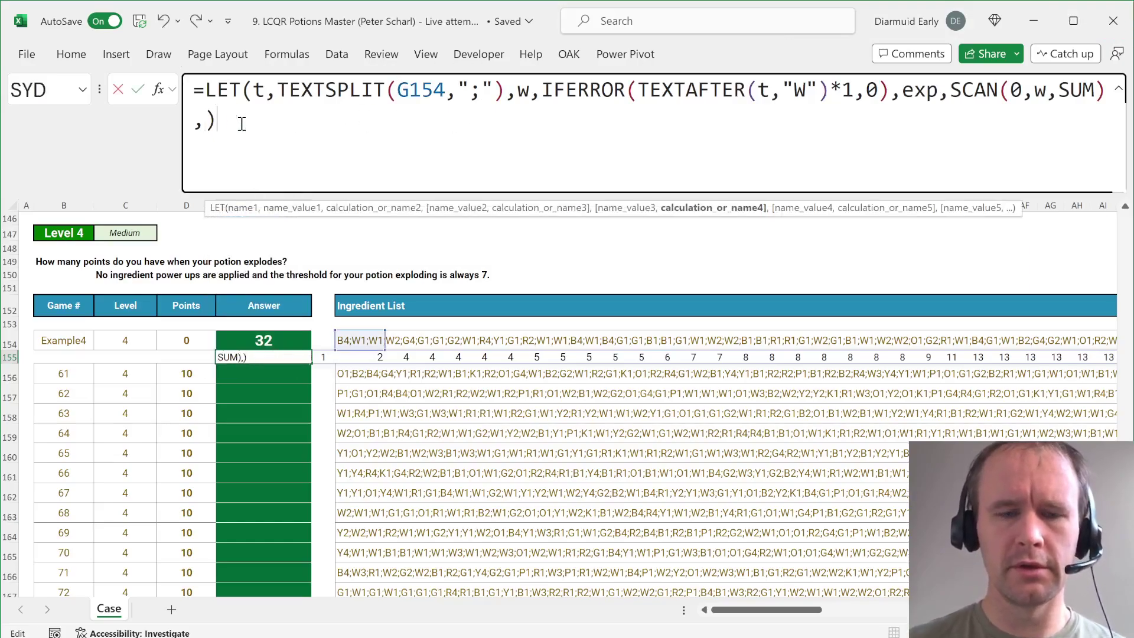
text(pts,)
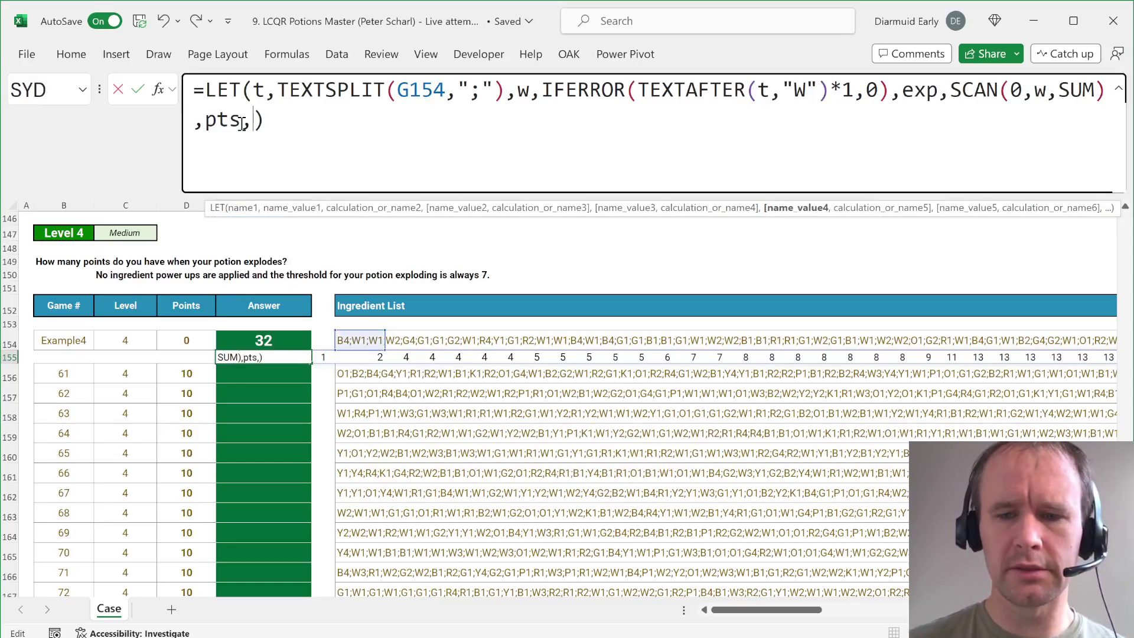
text(--texta)
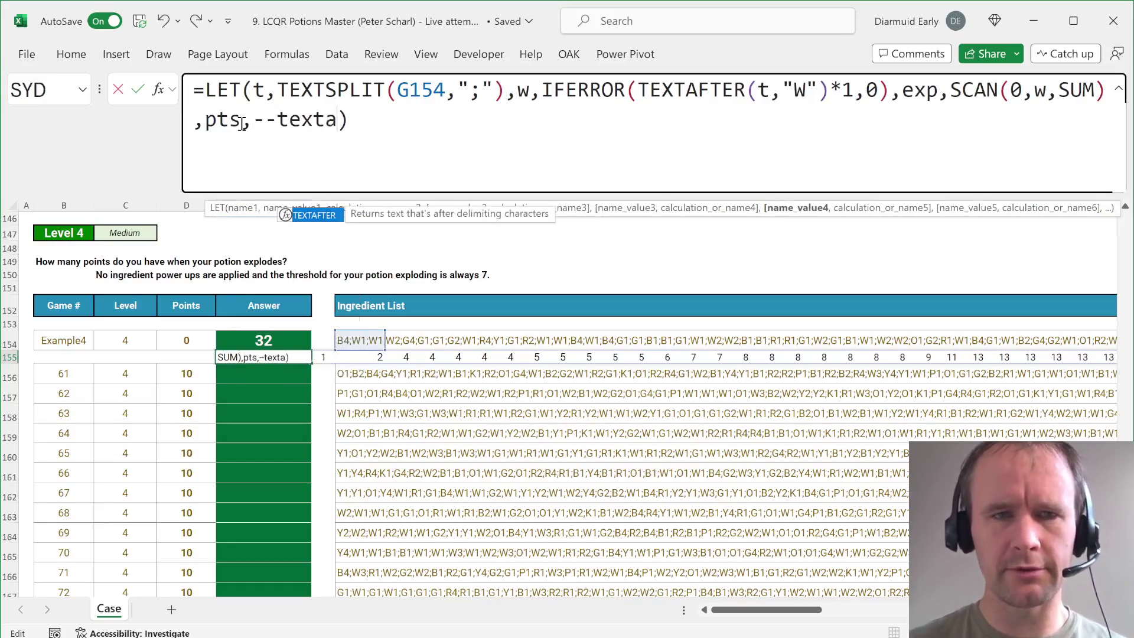
key(Tab)
text(t,ing))
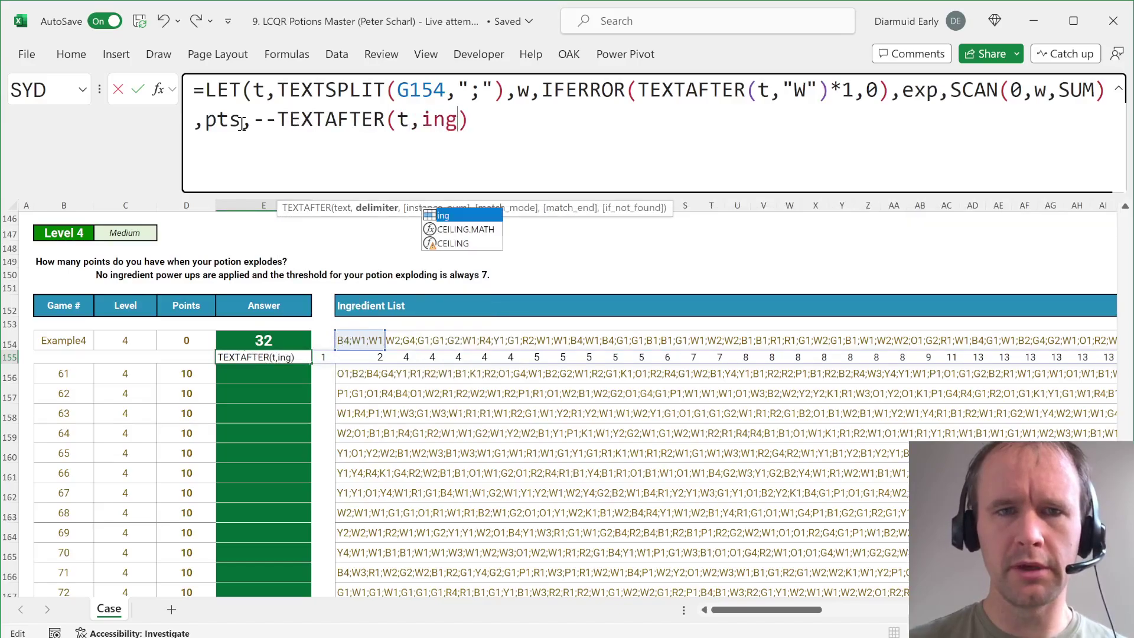
text(,)
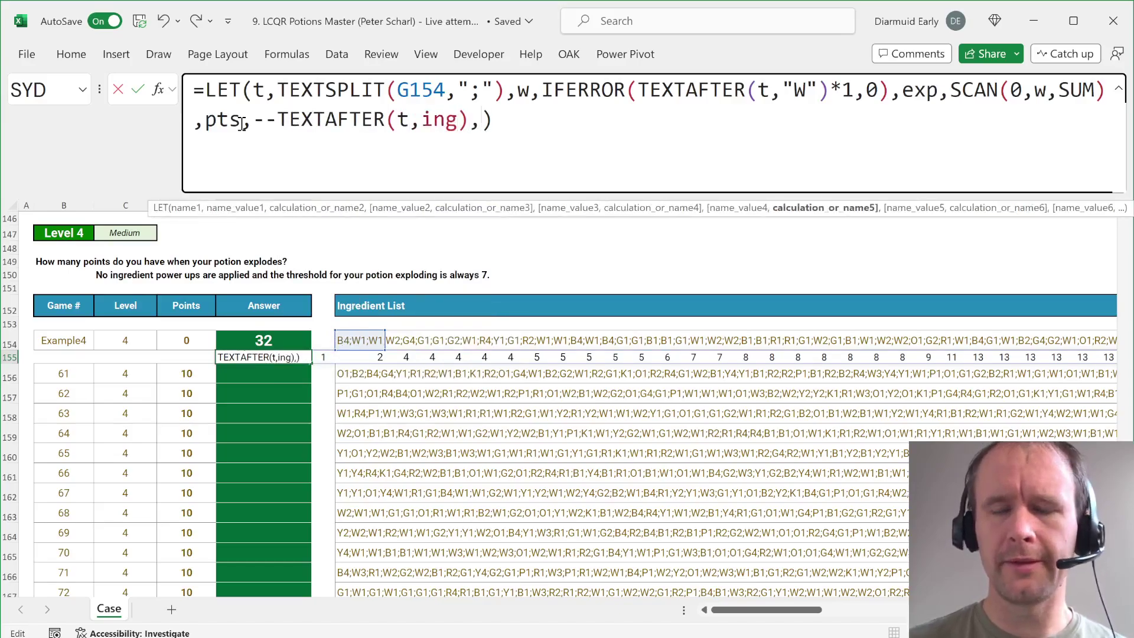
Step: Return SUM(IF(exp<7,pts,0)) as the final result of the E155 formula
text(su)
key(Tab)
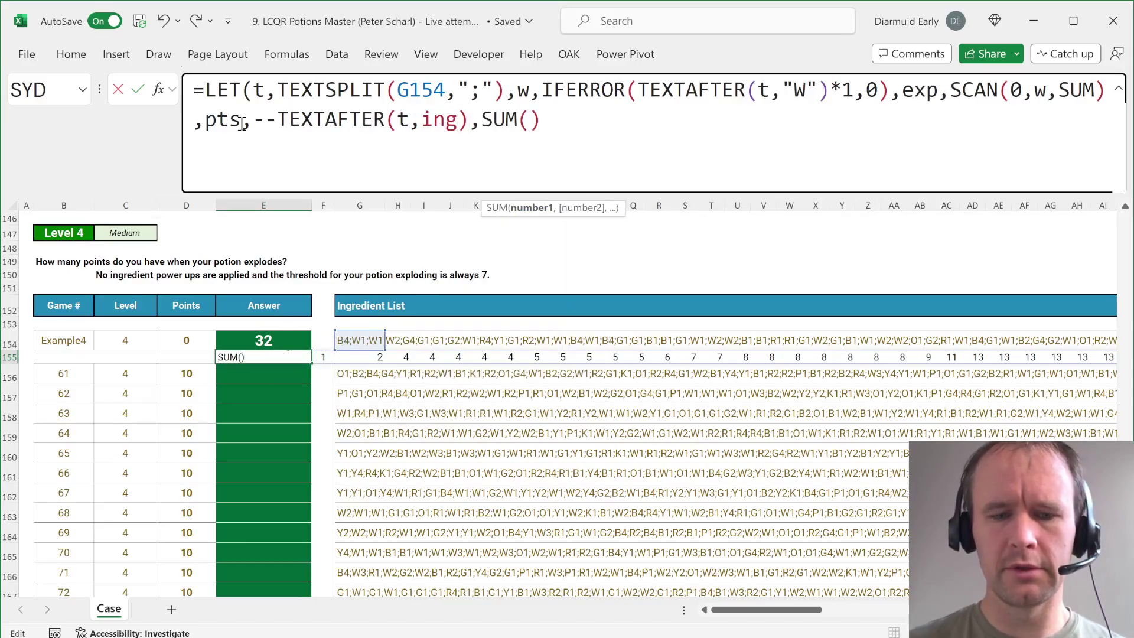
text(if)
key(Tab)
text(exp)
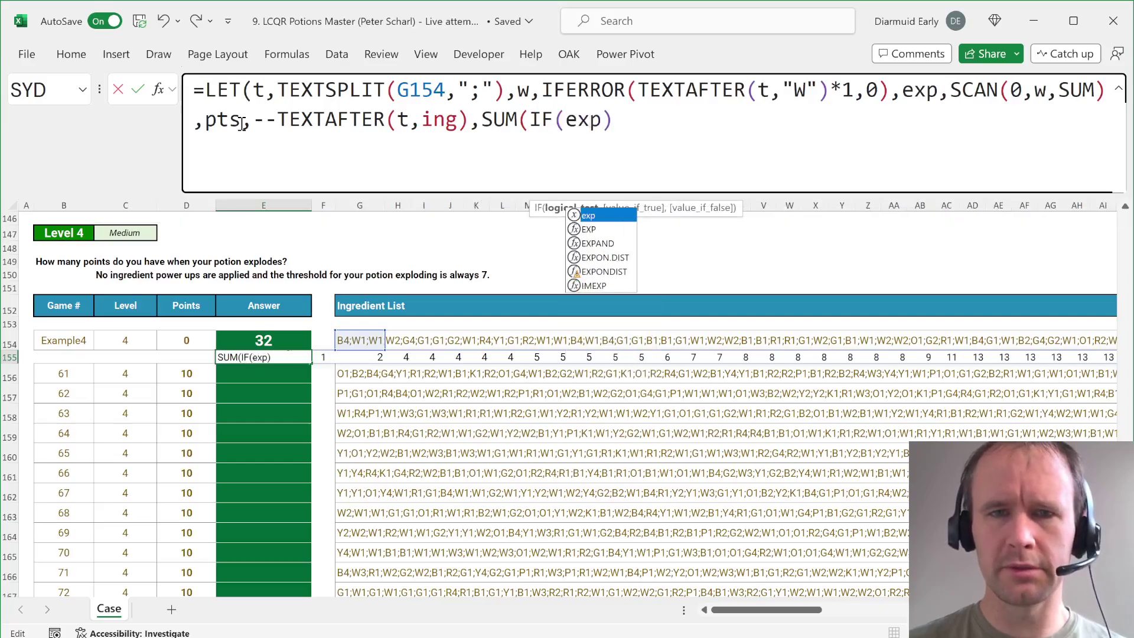
text(<7)
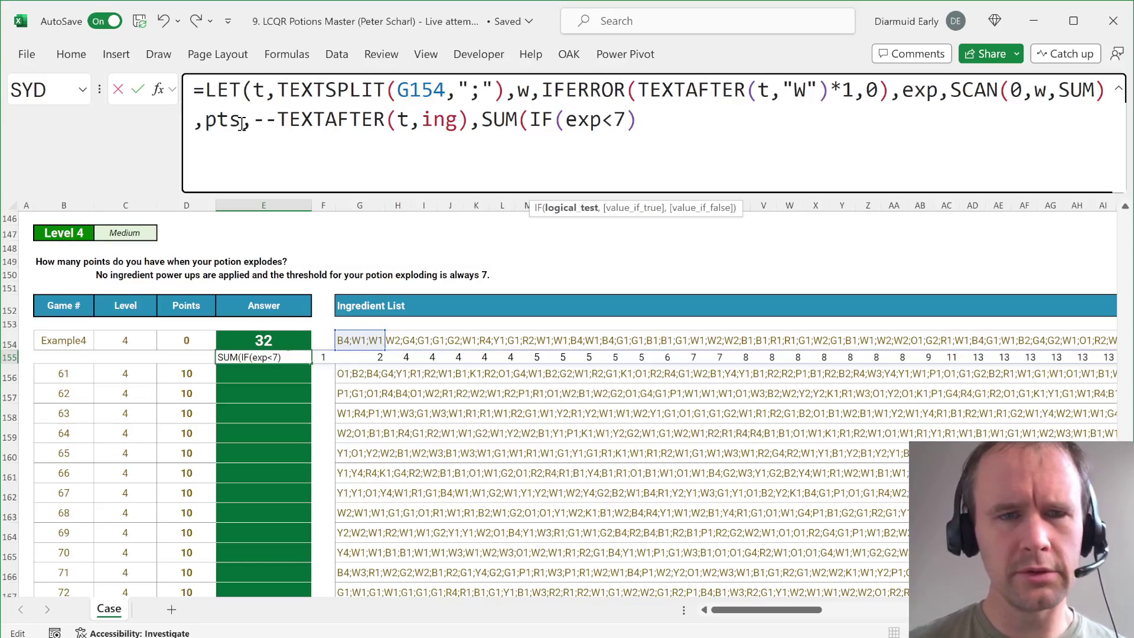
text(,)
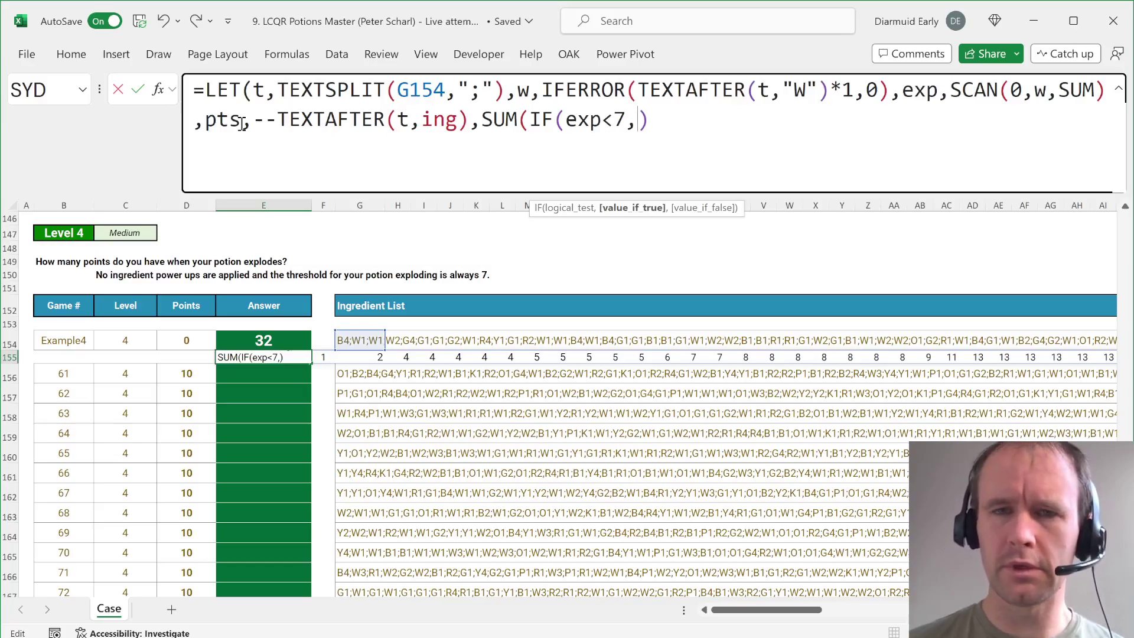
text(pts,0))
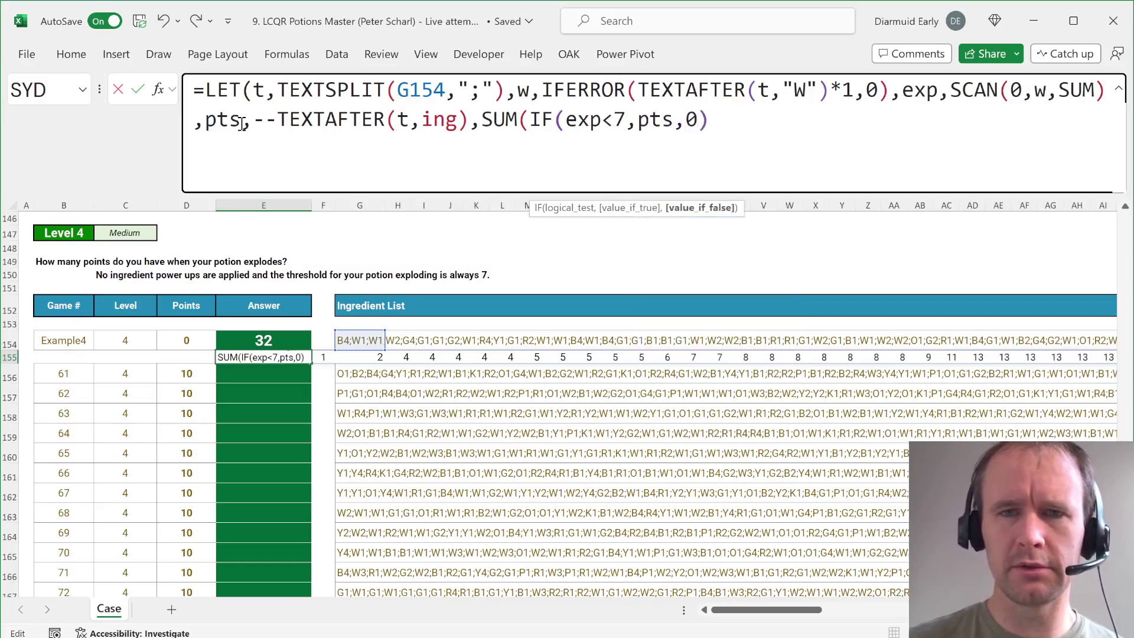
text())
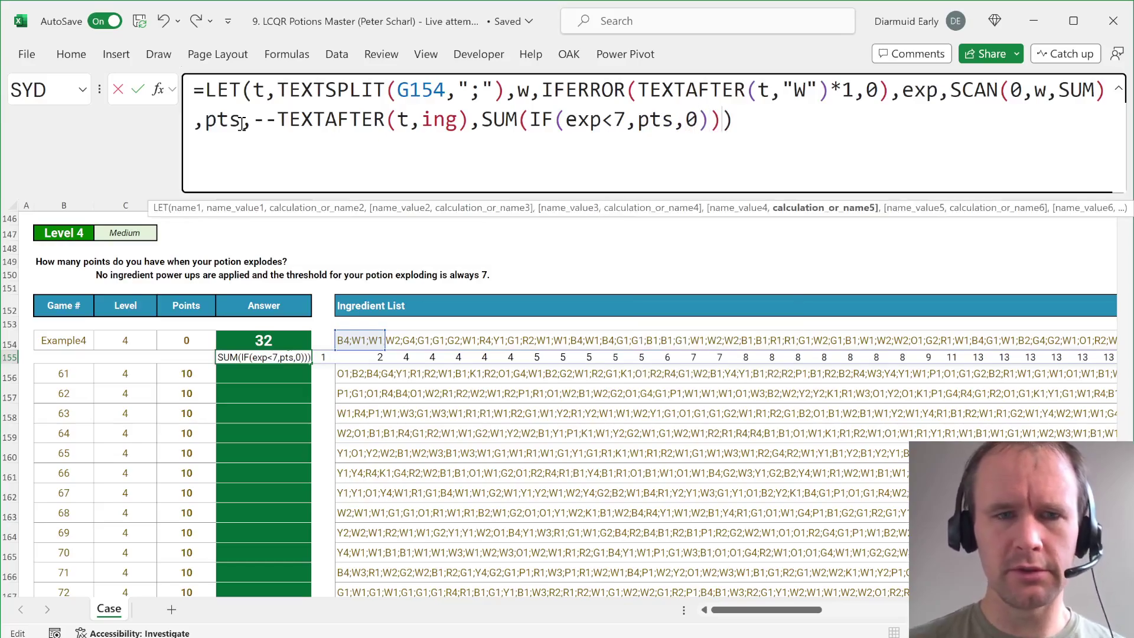
key(Return)
key(Up)
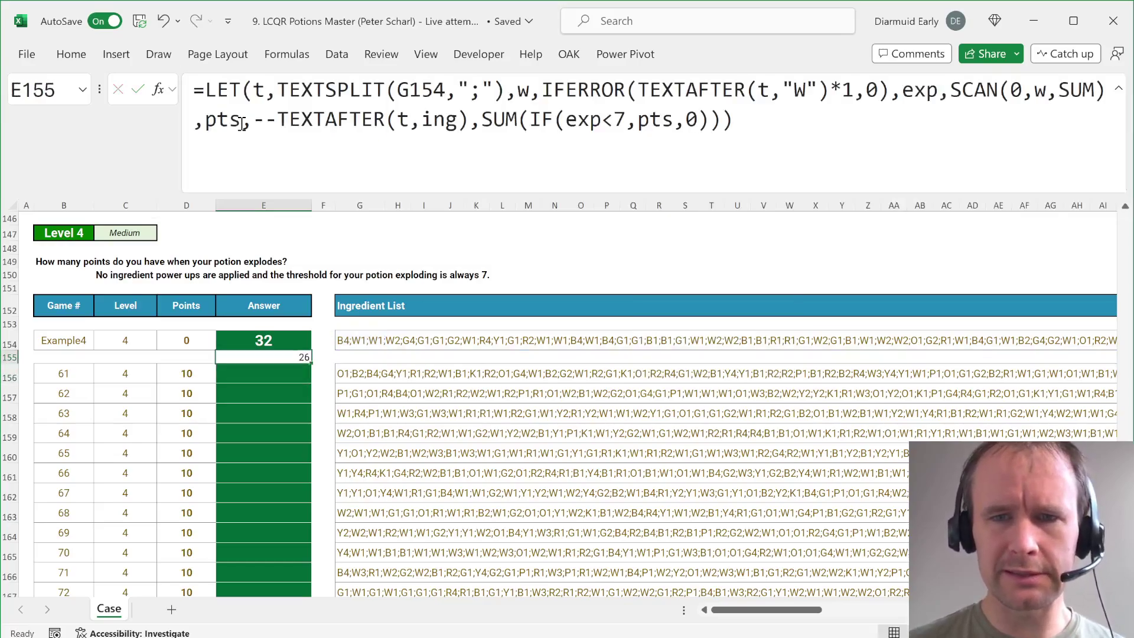
Step: Check the example's ingredient list in G154, and move the formula from E155 to G145 with its reference kept
key(Up)
key(Right)
key(Right)
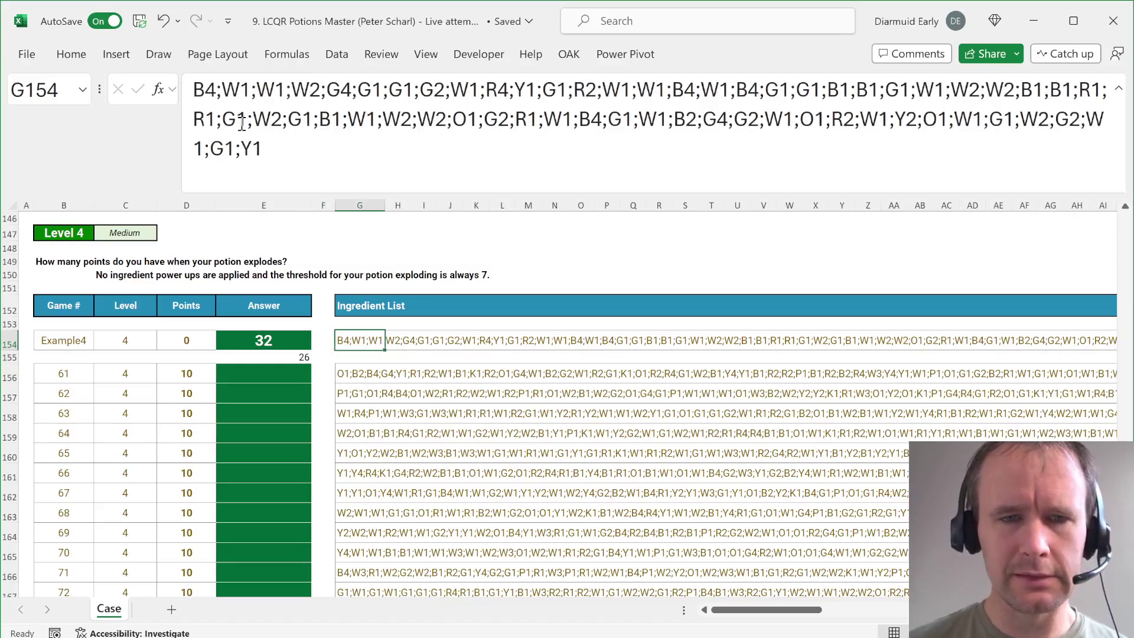
click(293, 358)
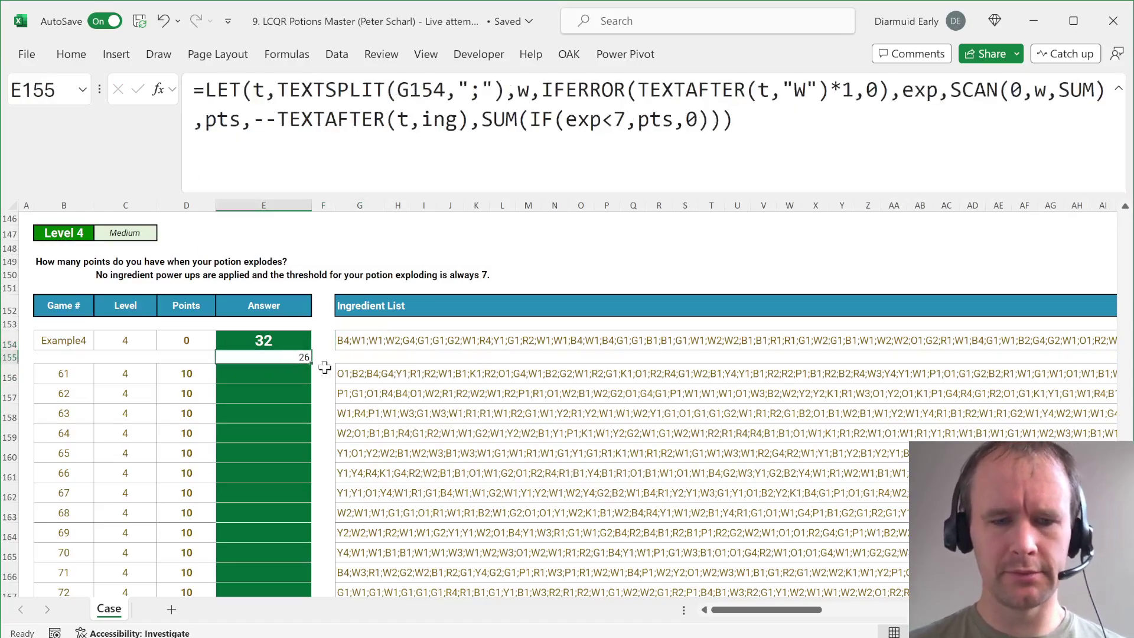
key(ctrl+c)
scroll(357, 251, up, 2)
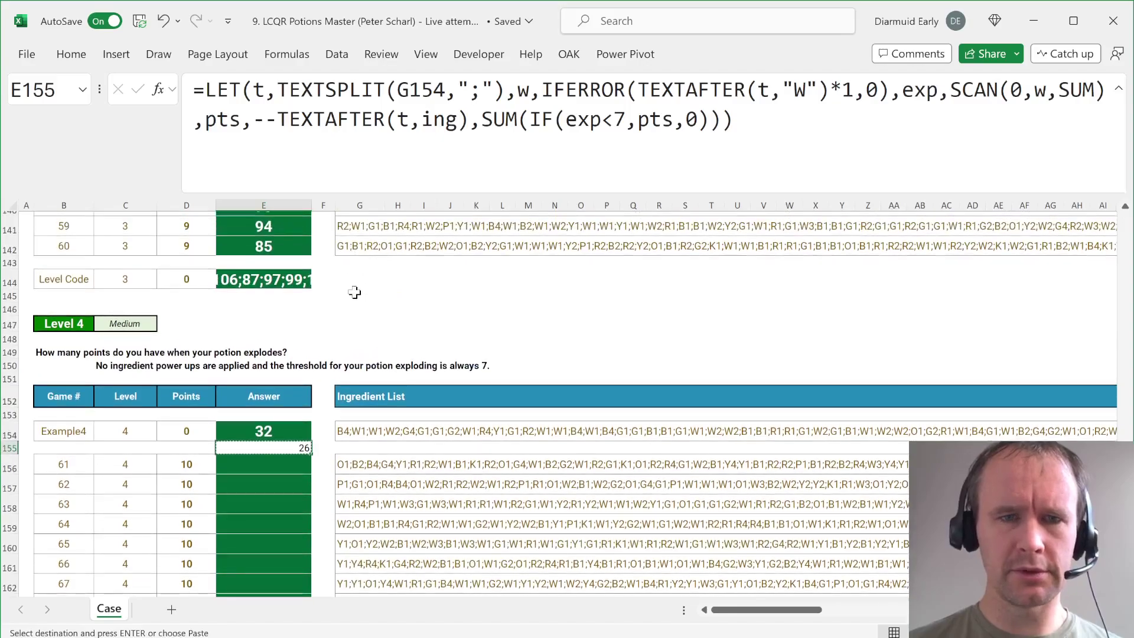
click(354, 292)
key(Return)
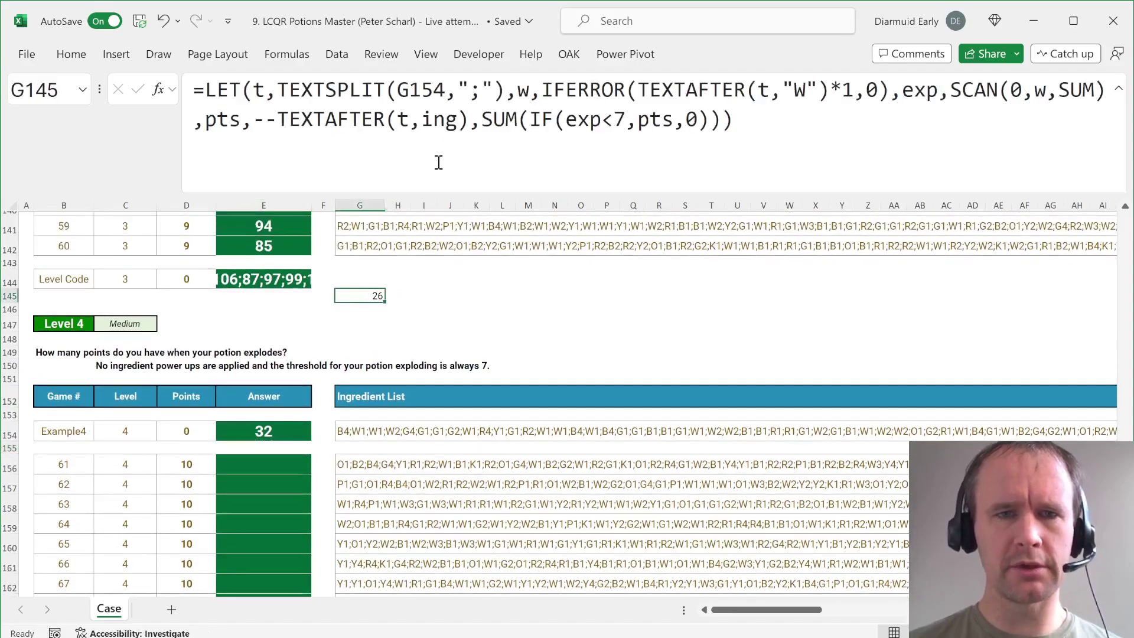
Step: Name the SUM result out in the G145 formula and return VSTACK(t,w,exp,pts) to expose the intermediate arrays
click(483, 118)
text(out,)
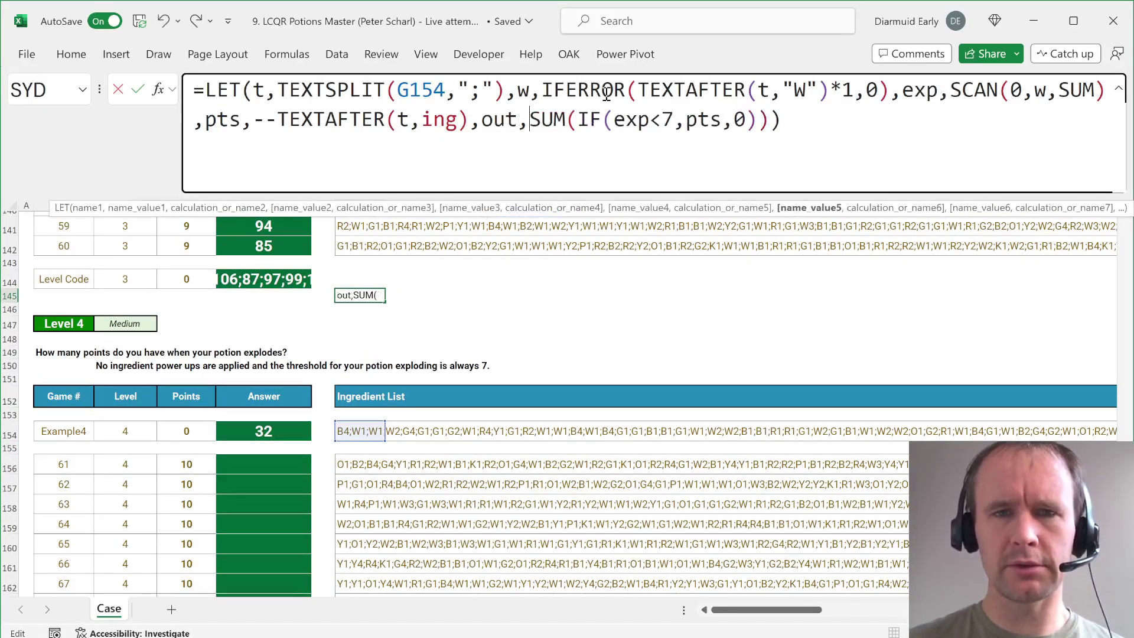
key(End)
key(Left)
text(,vst)
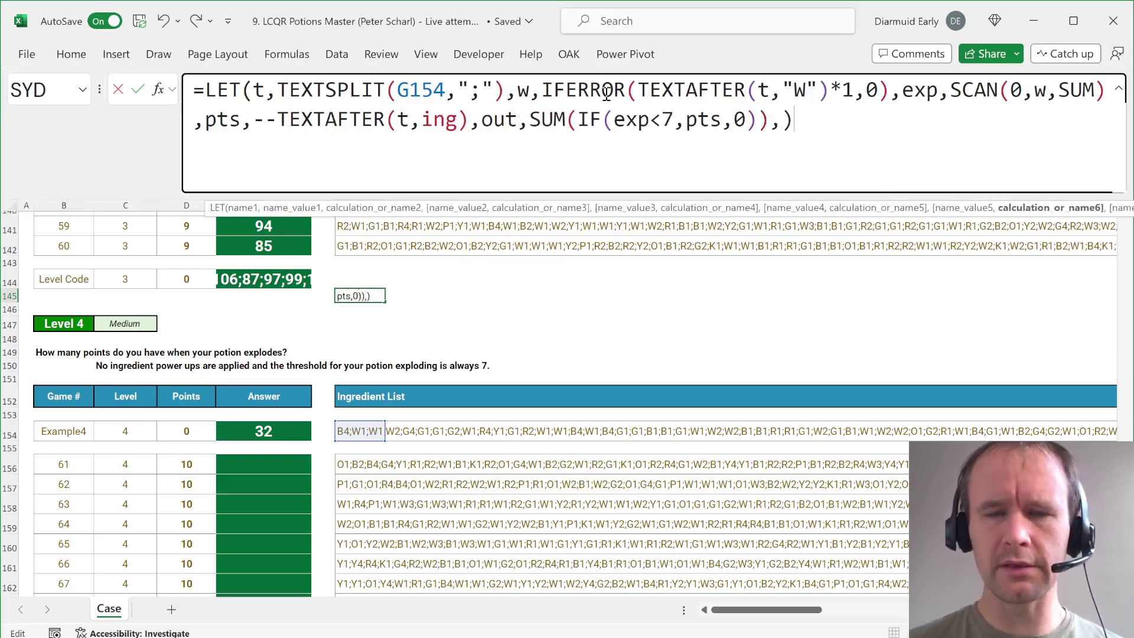
key(Tab)
text(t,w,es)
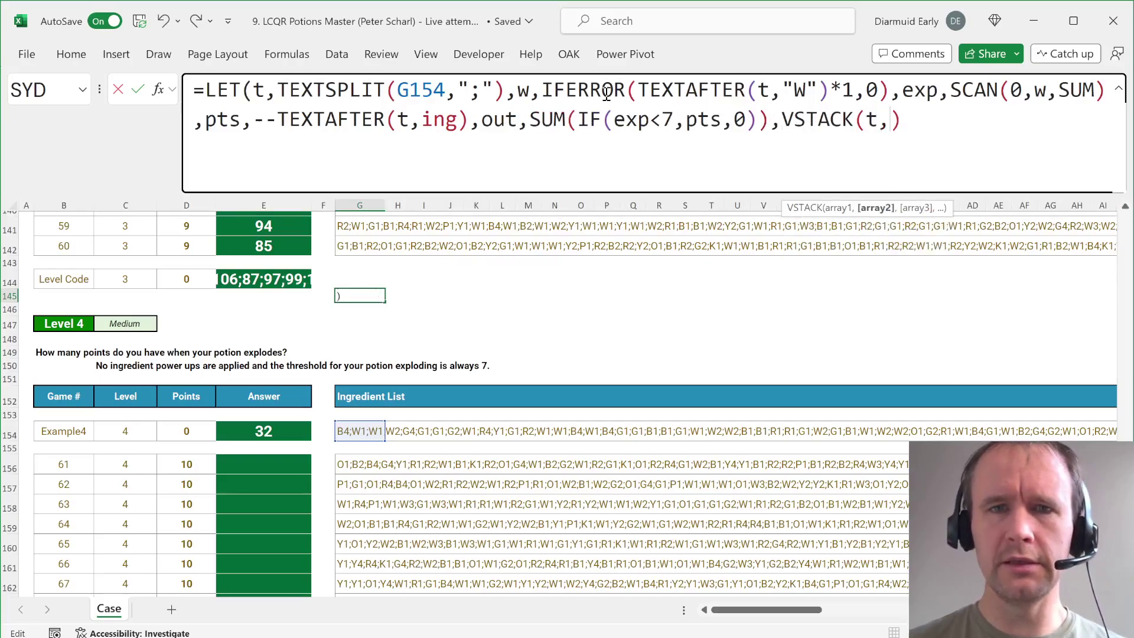
text(p)
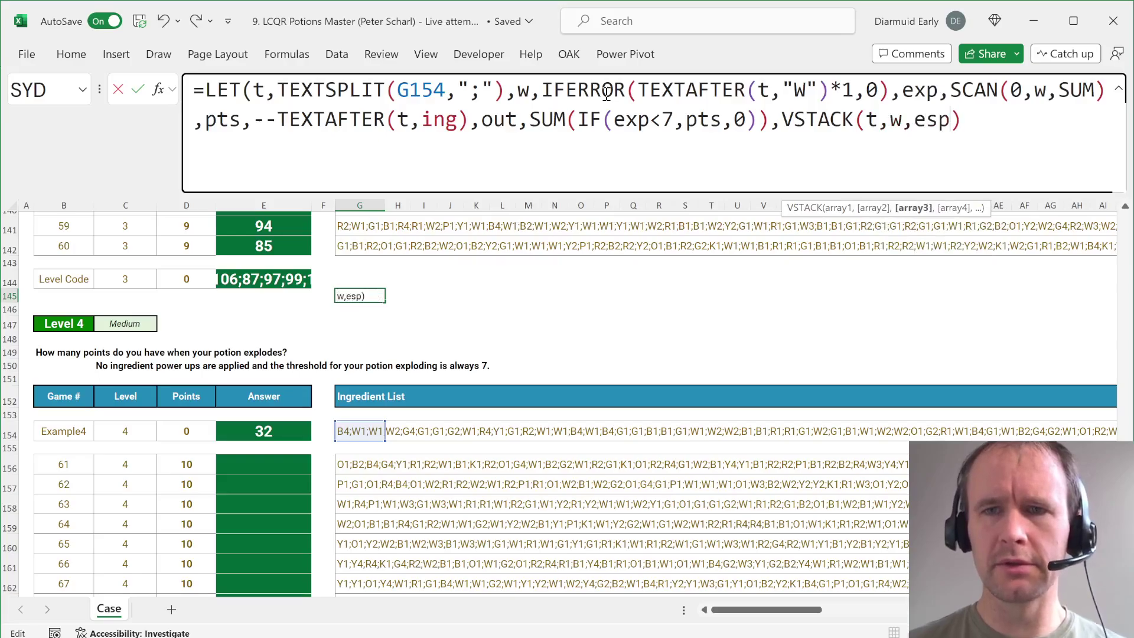
key(BackSpace)
key(BackSpace)
text(xp,pts))
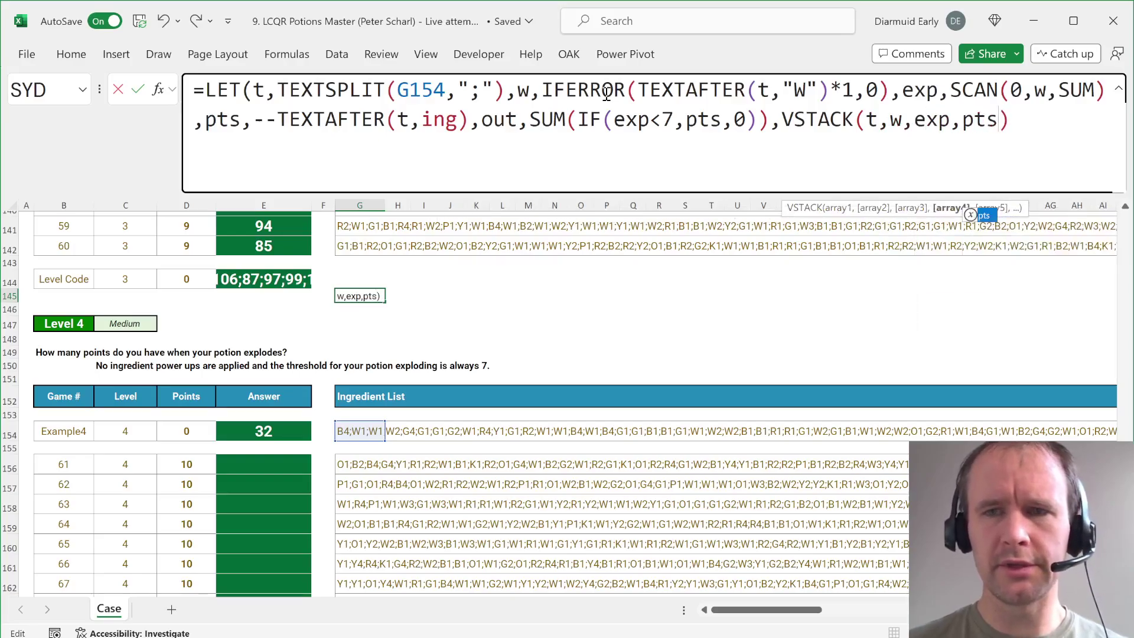
key(Return)
key(Up)
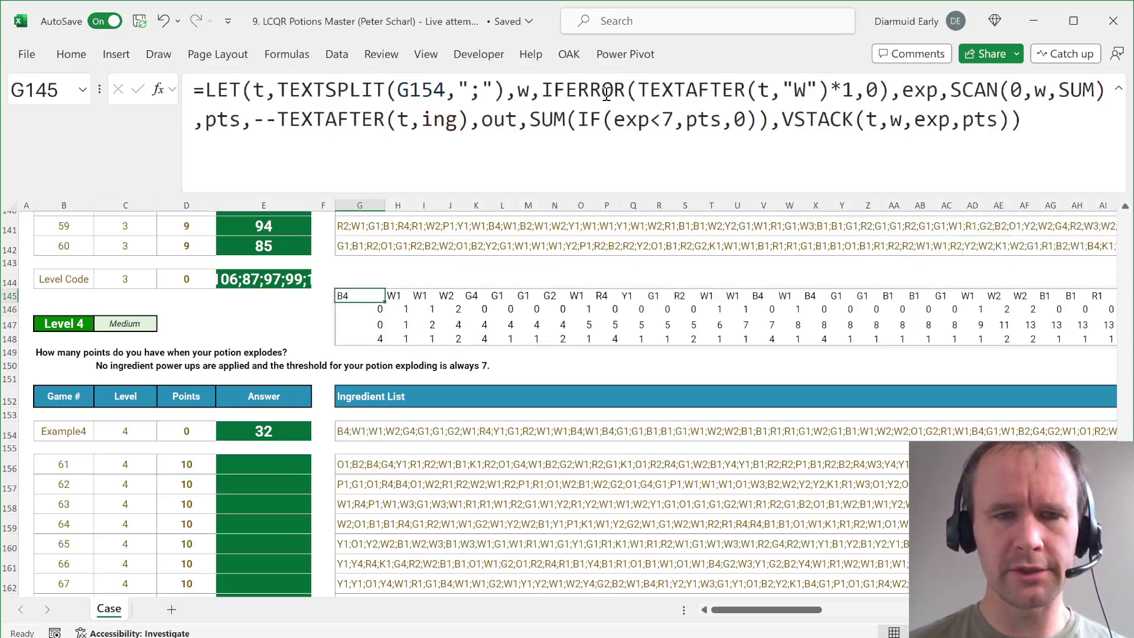
Step: Trace the White values in row 146 against the ingredients stacked above them
key(Right)
key(Down)
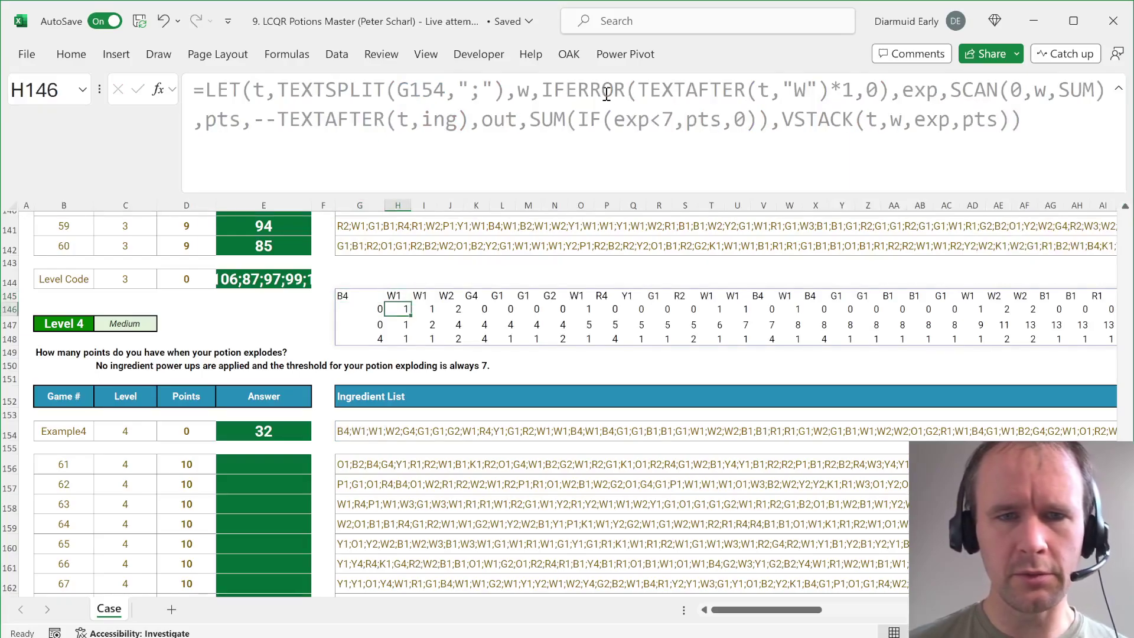
key(Right)
key(Right)
key(Right)
key(Right)
key(Right)
key(Right)
key(Right)
key(Right)
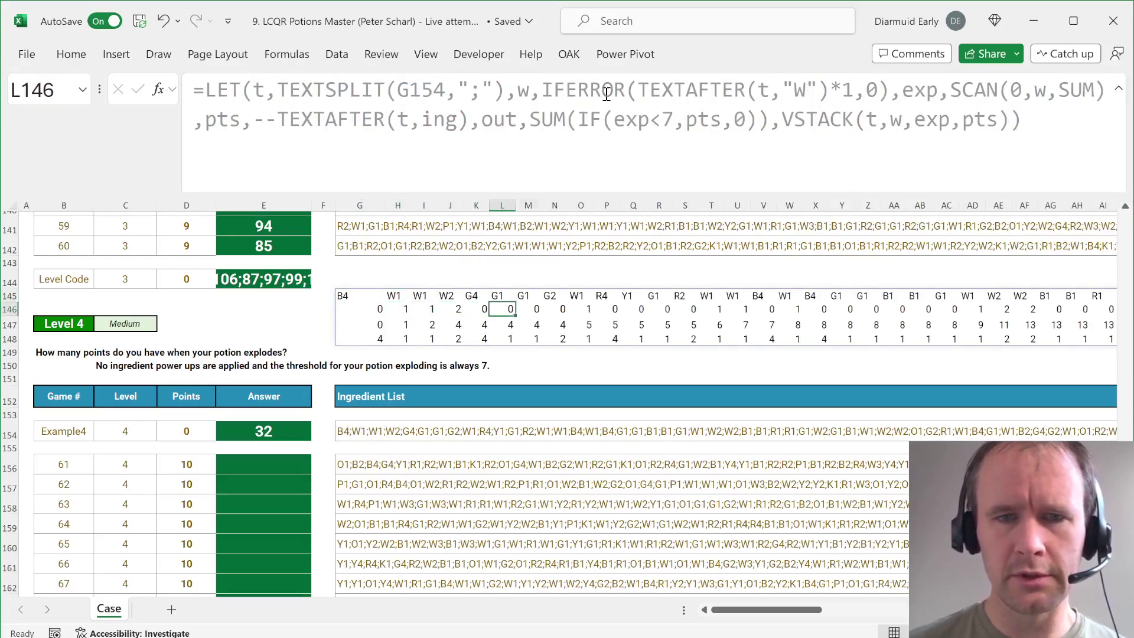
Step: Follow the running White total in row 147 to the threshold of 7, and sum the points in G148:U148
key(Down)
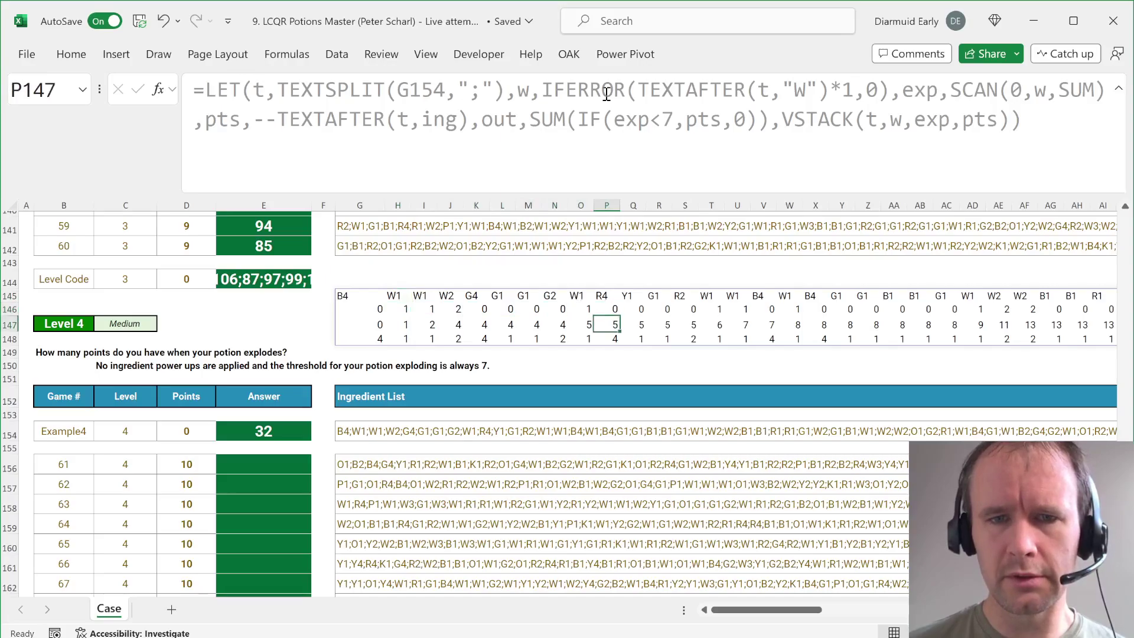
key(Right)
key(Right)
key(Right)
key(Right)
key(Right)
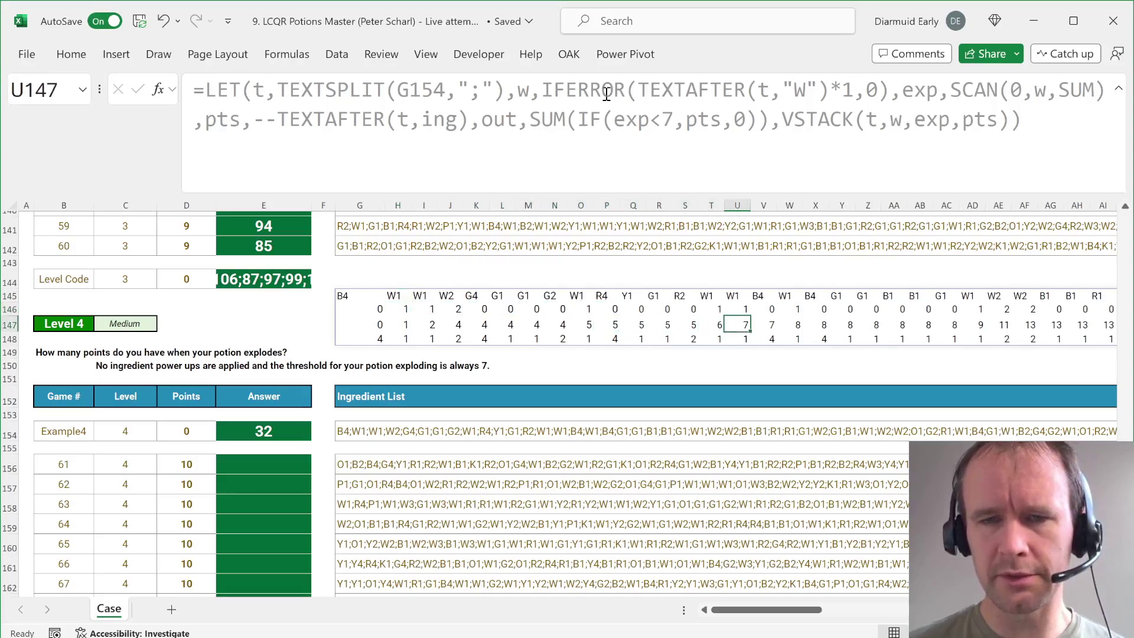
key(Down)
key(ctrl+shift+Left)
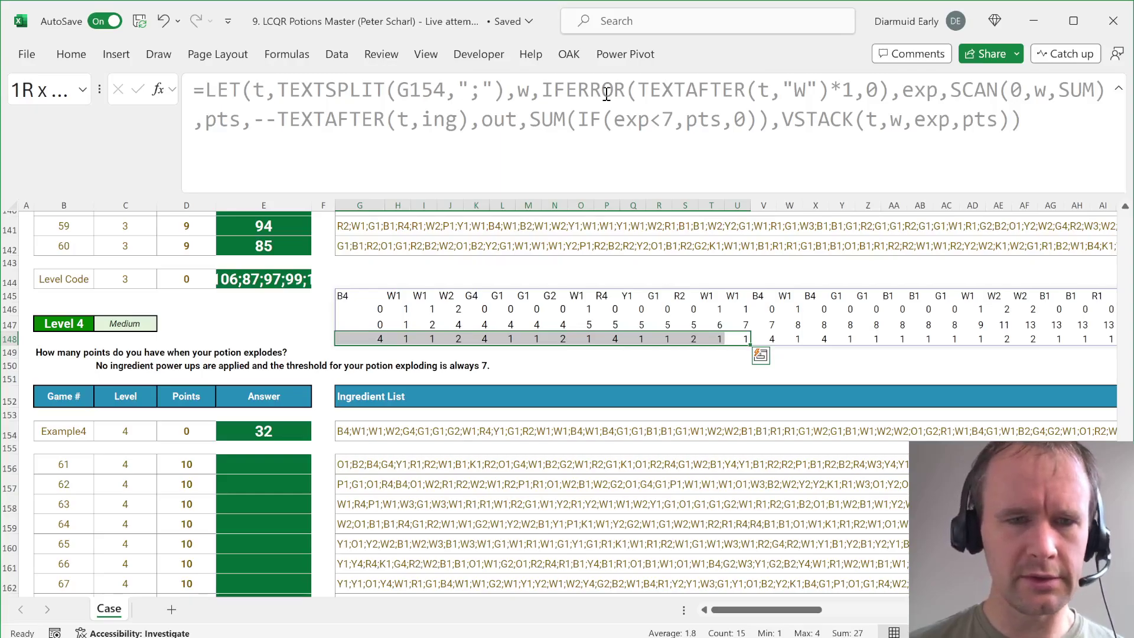
Step: Review the case instructions and ingredient table at the start of the sheet against the Level 4 rules
key(Home)
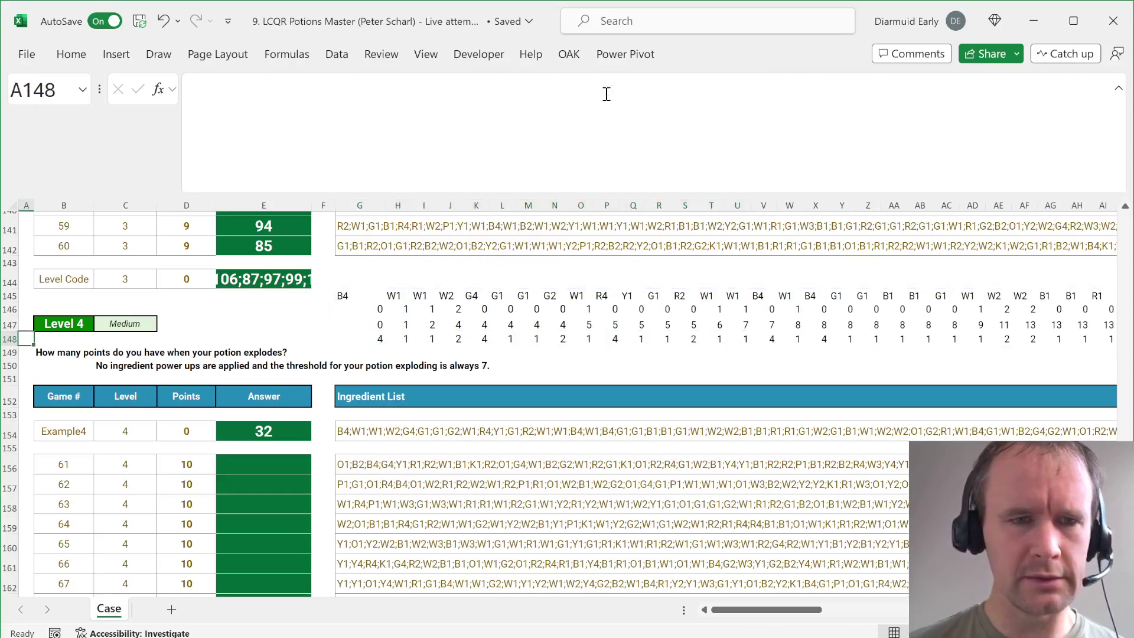
key(ctrl+Home)
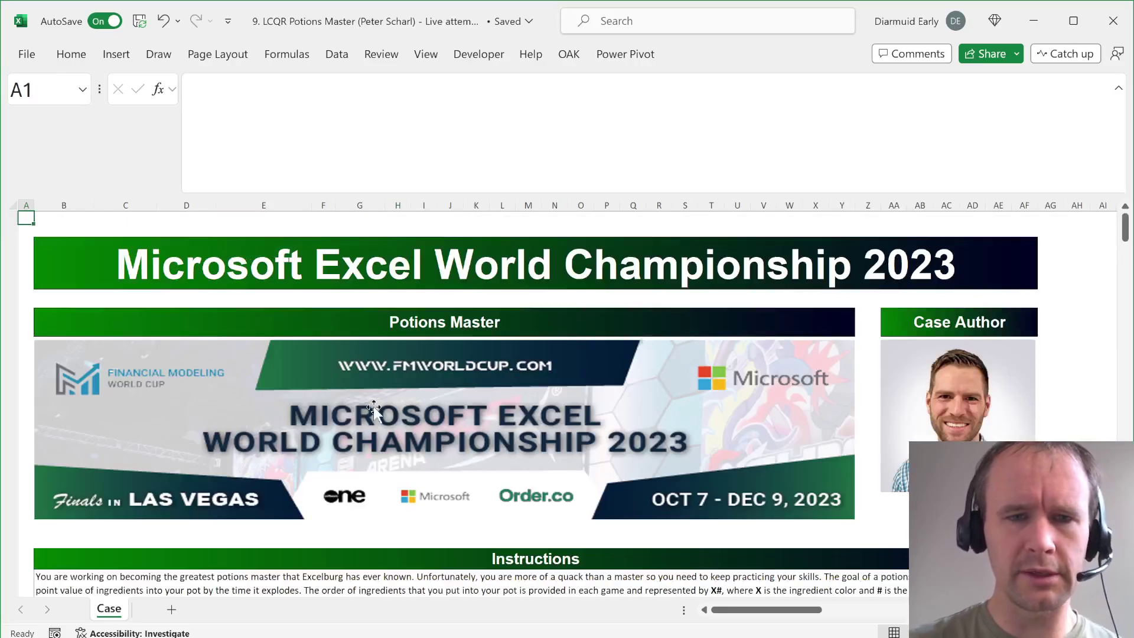
scroll(374, 407, down, 7)
scroll(374, 408, down, 10)
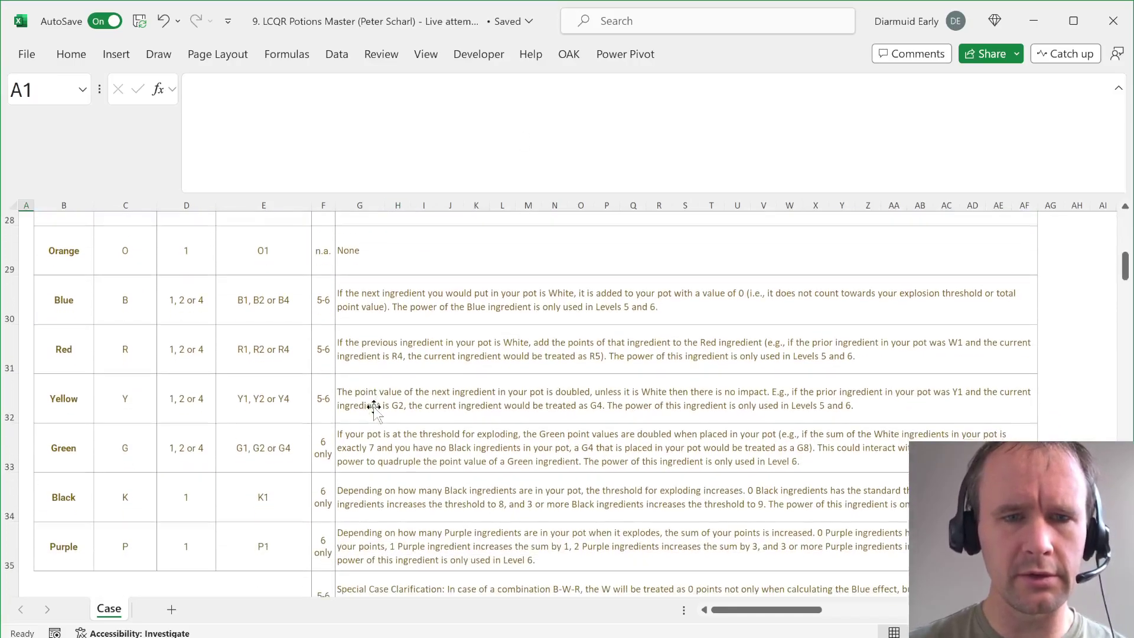
scroll(374, 407, down, 20)
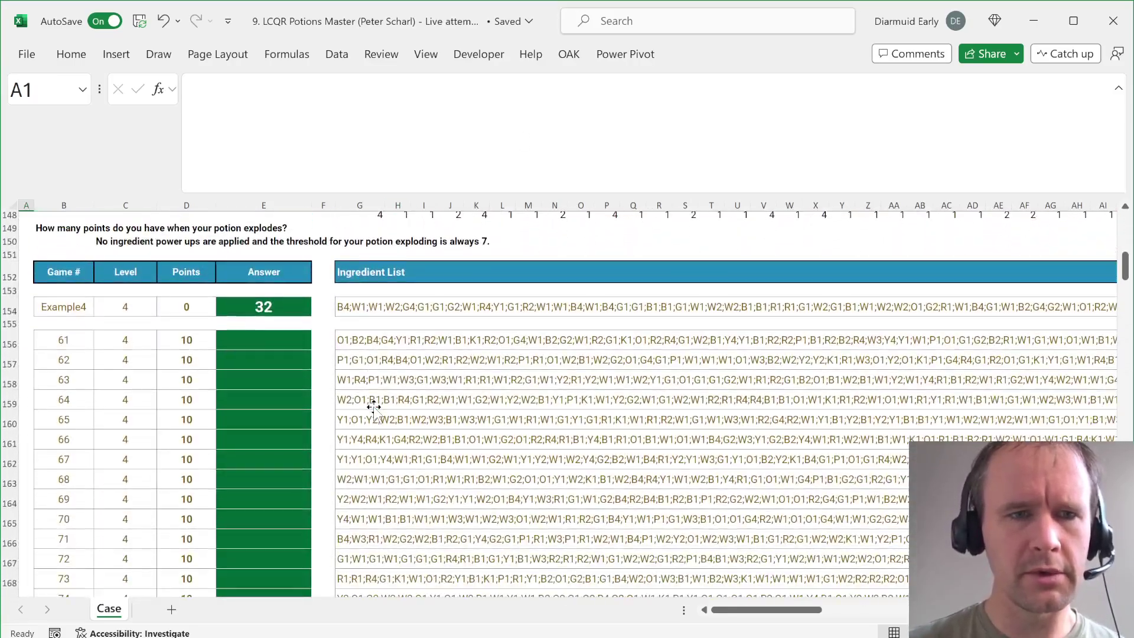
scroll(374, 408, up, 20)
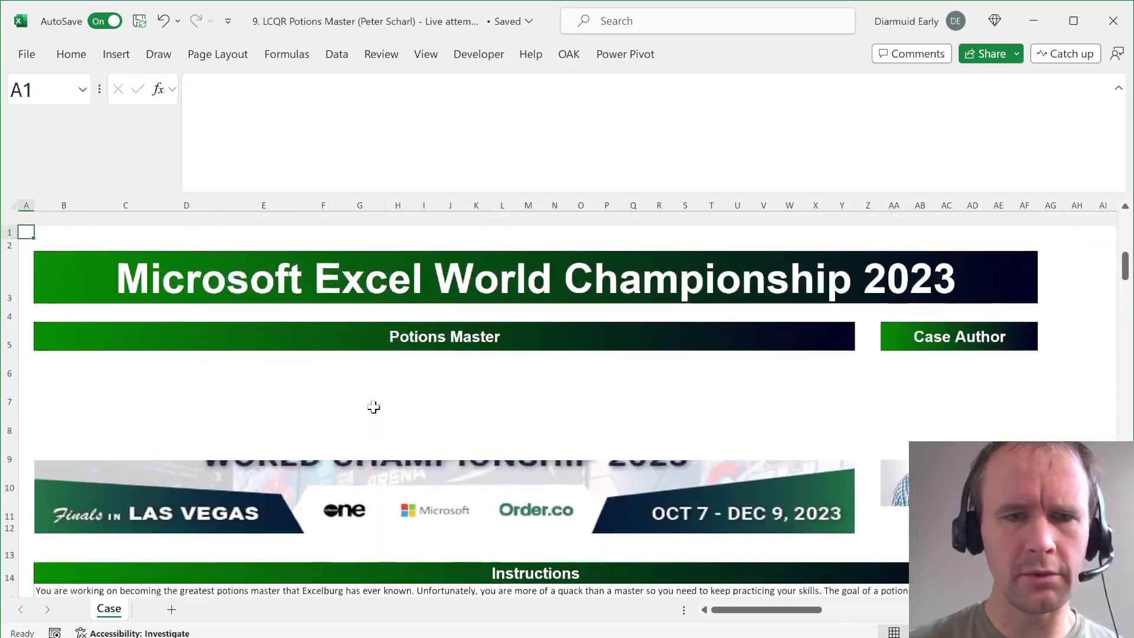
scroll(374, 408, down, 7)
scroll(374, 407, down, 1)
Step: Check which levels each ingredient option applies to, going down the LVL column from White
click(323, 327)
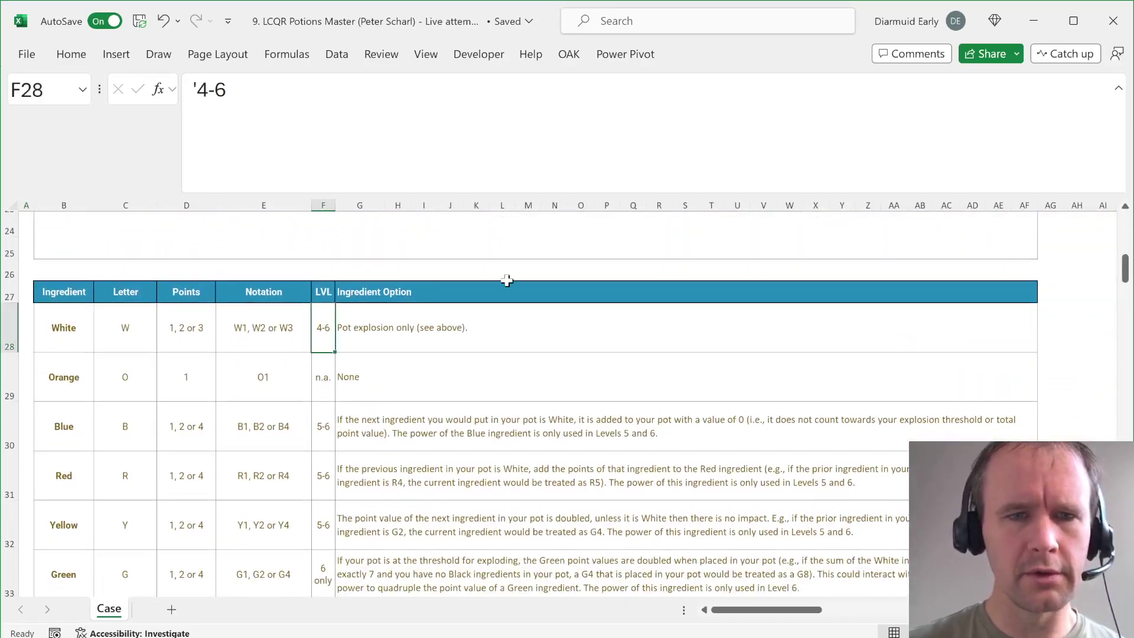
key(Down)
key(Down)
key(Down)
key(Down)
key(Down)
key(Down)
key(Down)
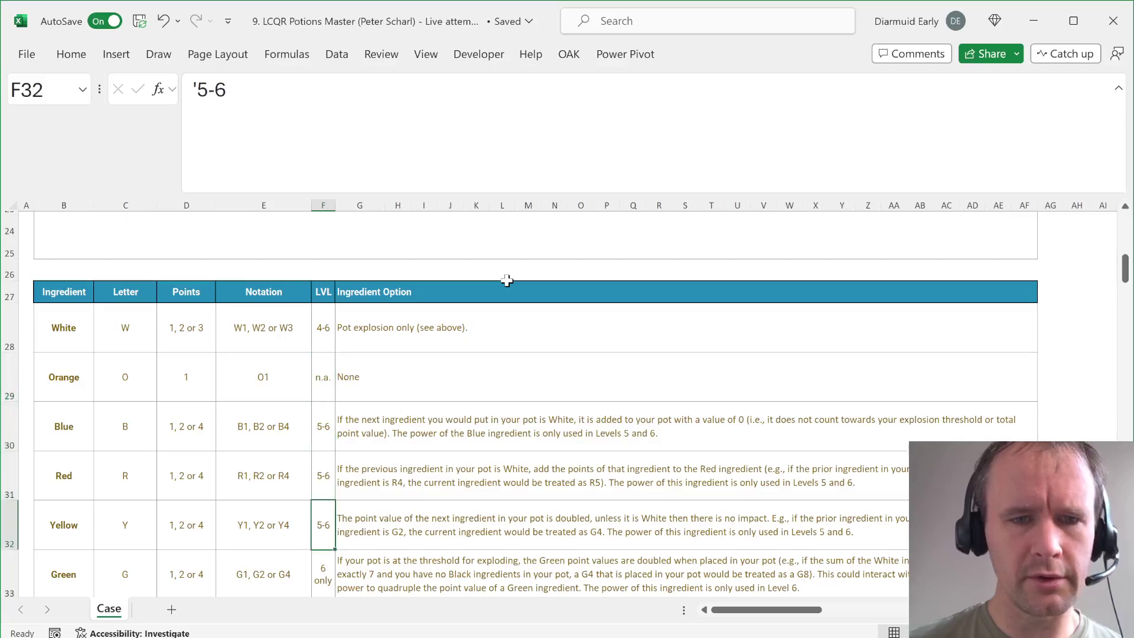
Step: Read the remaining ingredient options down to the B-W-R special case clarification in row 36
key(Down)
key(Down)
key(Up)
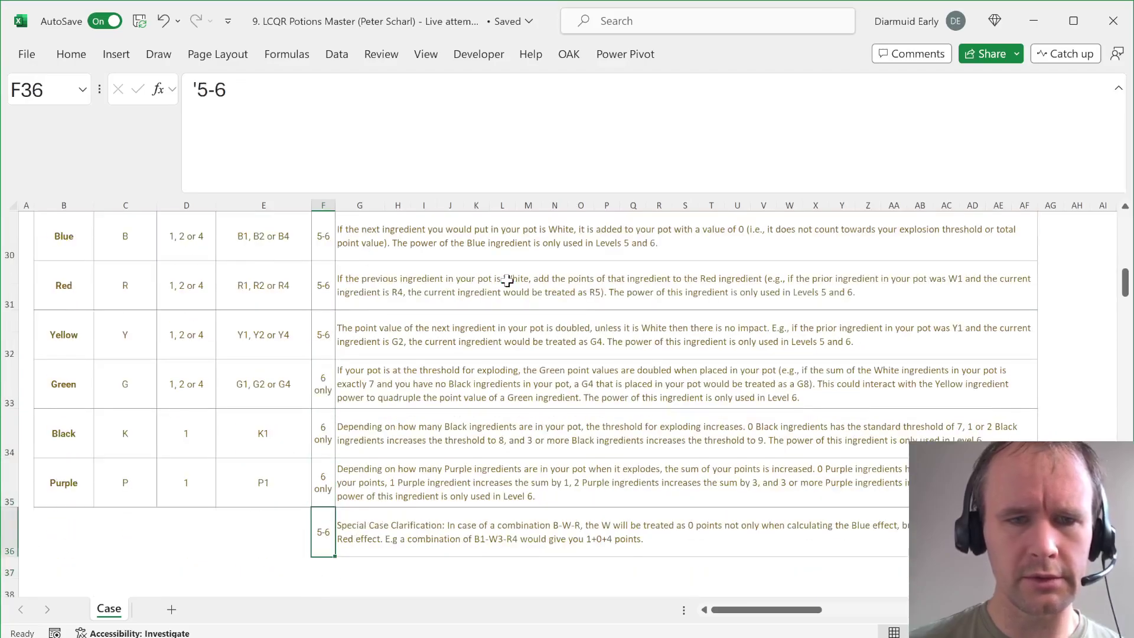
Step: Return to the Level 4 check array and sum the points cell by cell across G148:U148
key(Page_Down)
key(Page_Down)
key(Page_Down)
key(Page_Down)
key(Page_Down)
key(Page_Down)
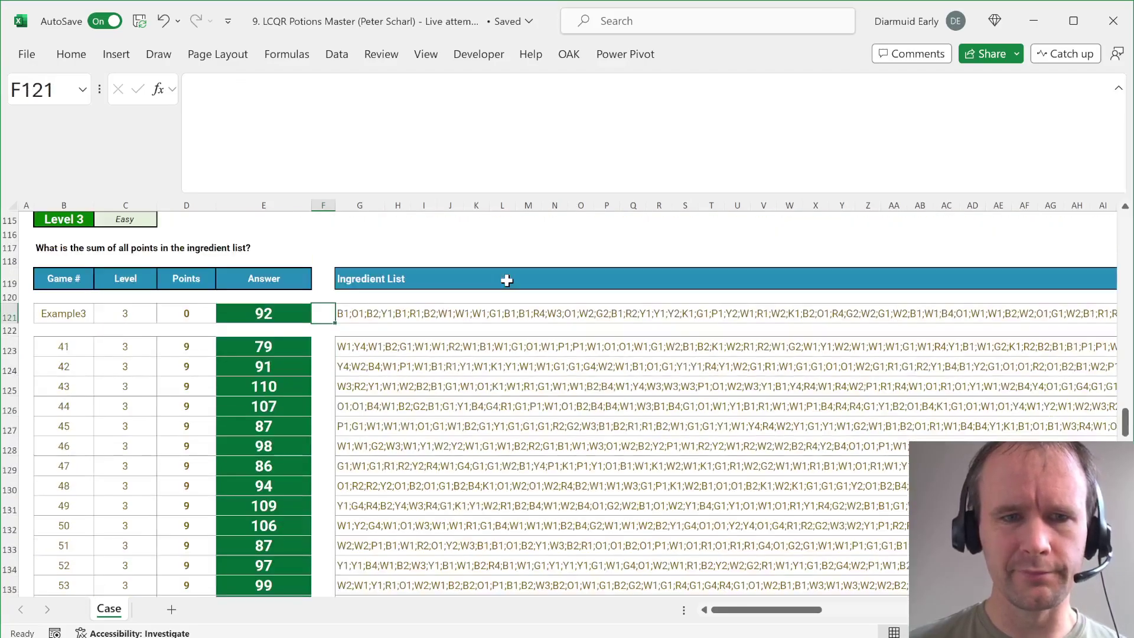
key(Page_Down)
key(Page_Up)
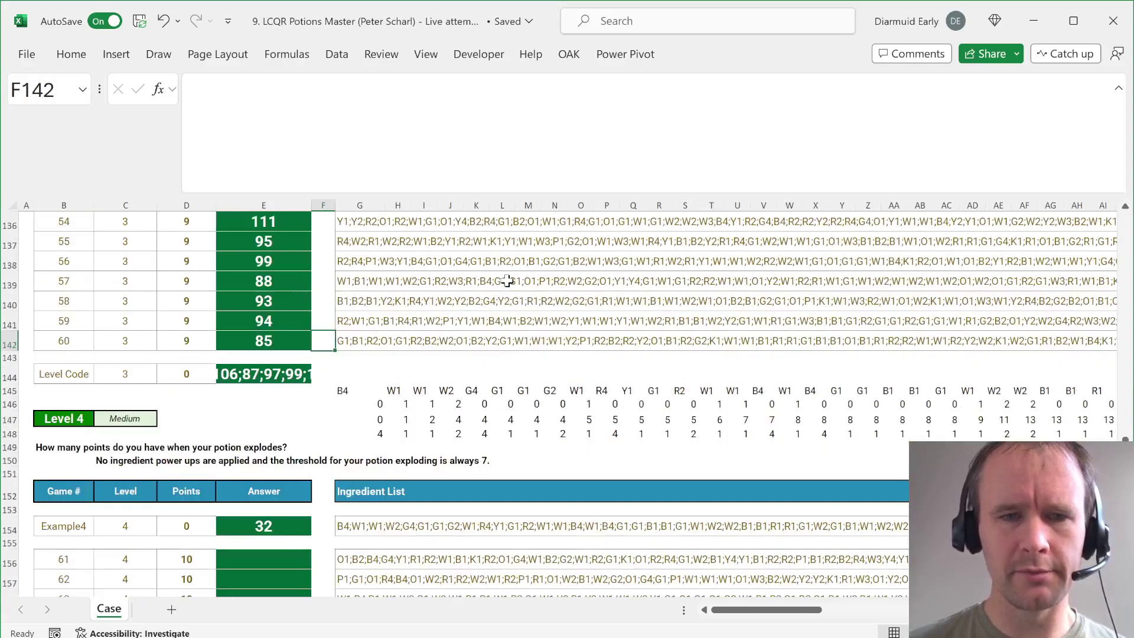
key(Down)
key(Down)
key(Down)
key(Right)
key(Down)
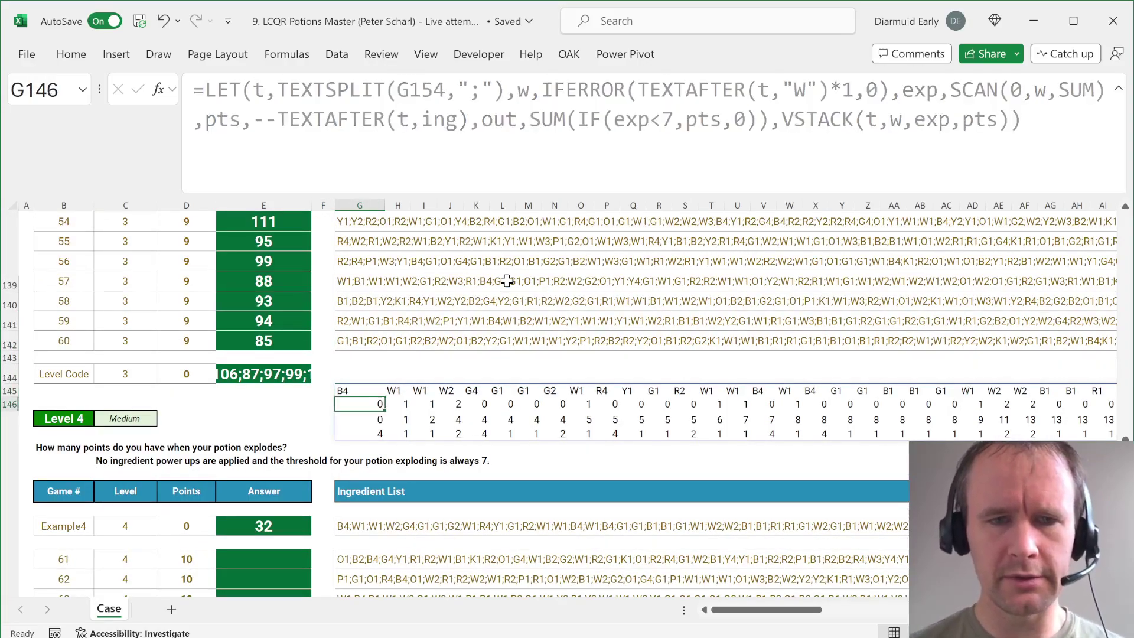
key(Down)
key(Down)
key(shift+Right)
key(shift+Right)
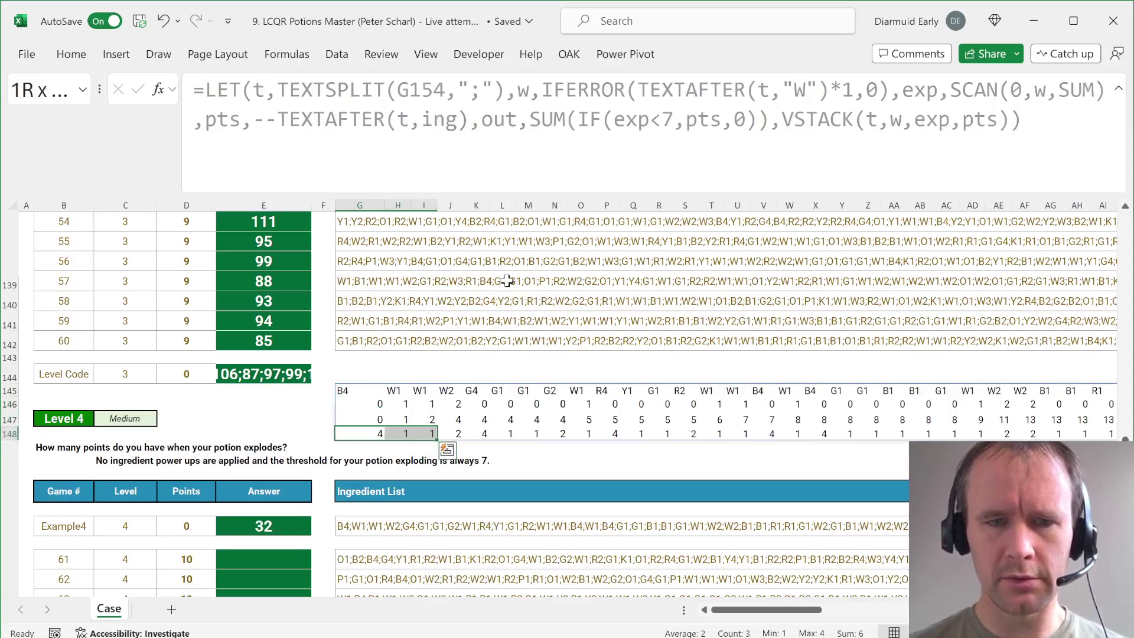
key(shift+Right)
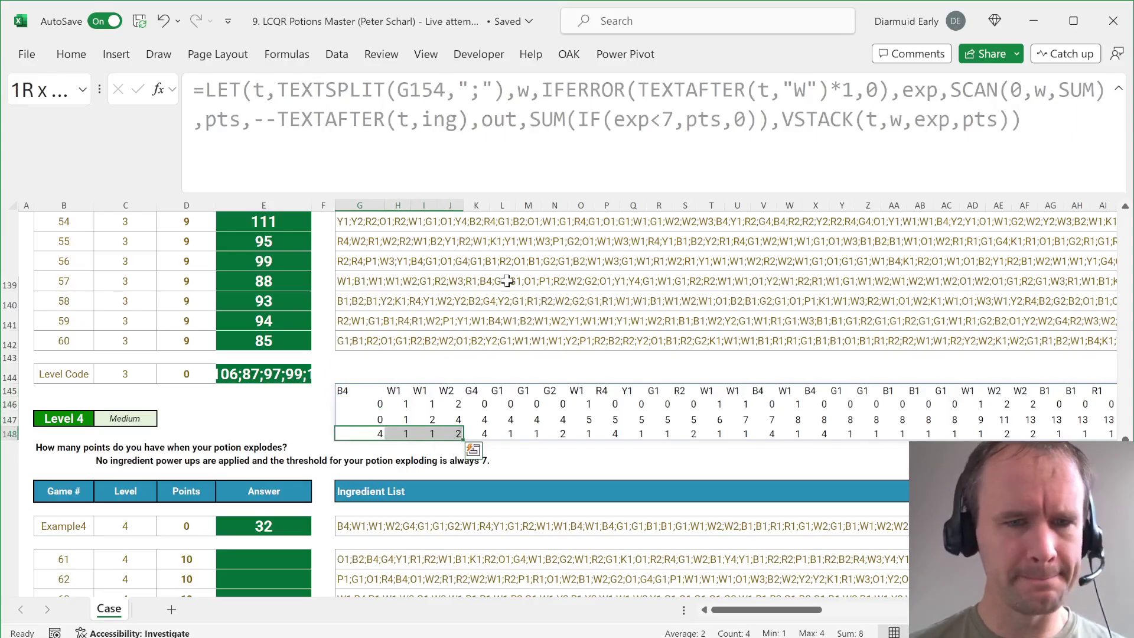
key(shift+Right)
key(shift+Right)
key(shift+Right)
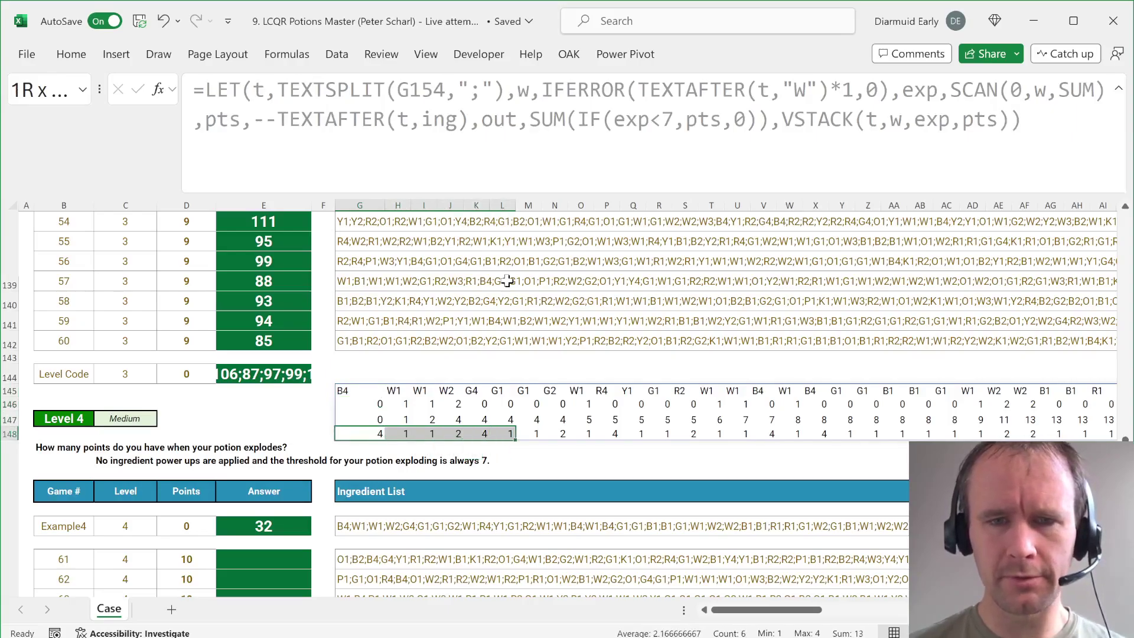
key(shift+Right)
key(shift+Right)
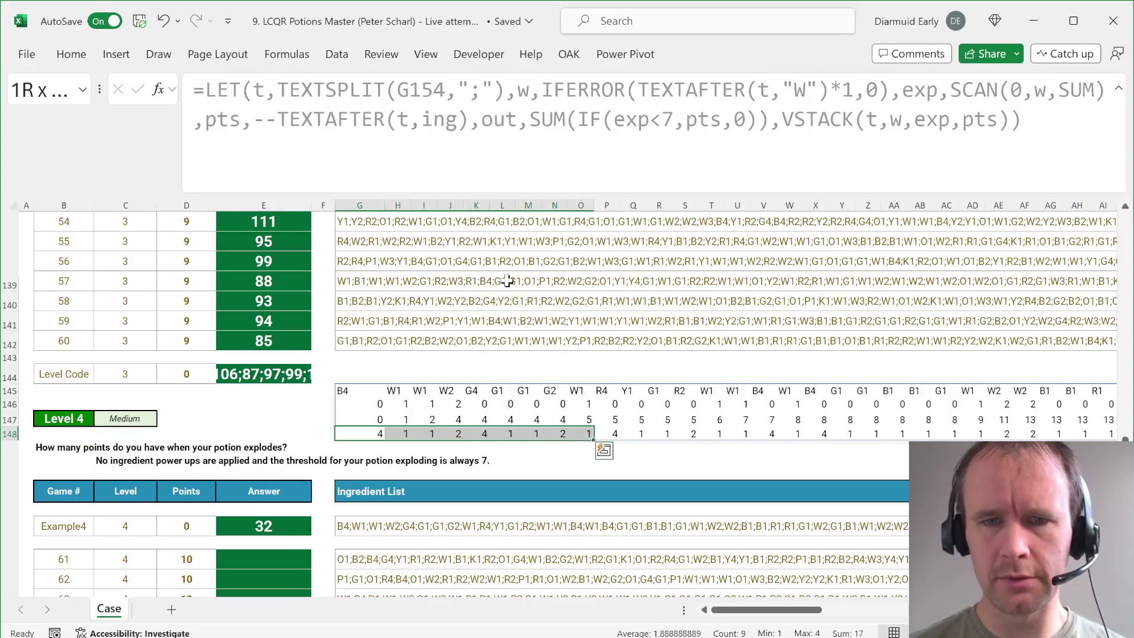
key(shift+Right)
key(shift+Right)
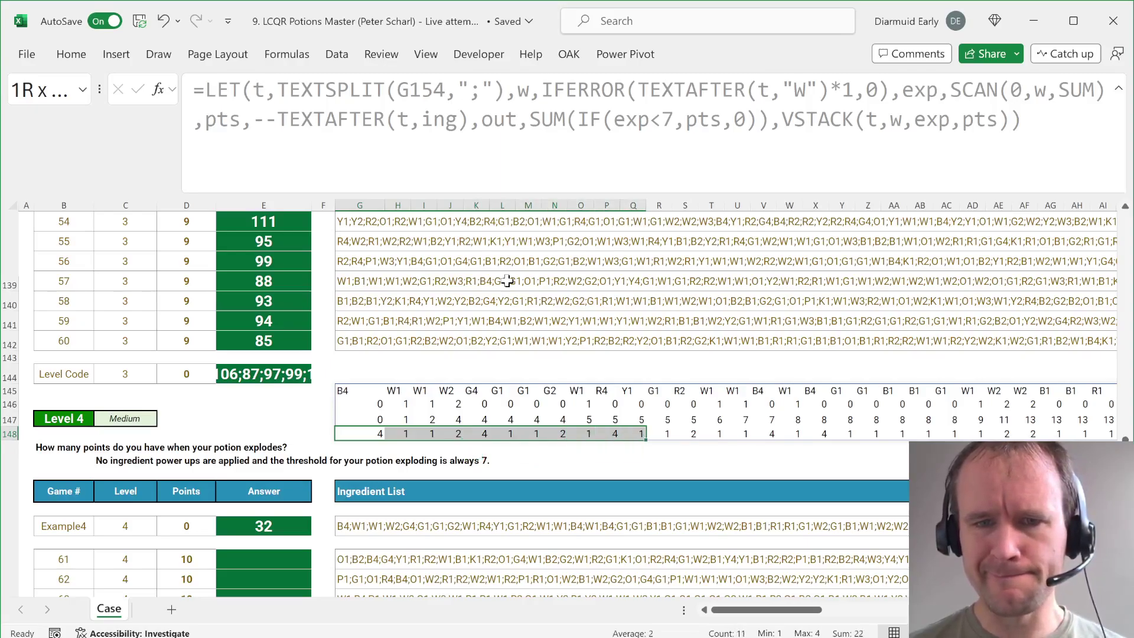
key(shift+Right)
key(shift+Right)
key(shift+Right)
key(shift+Right)
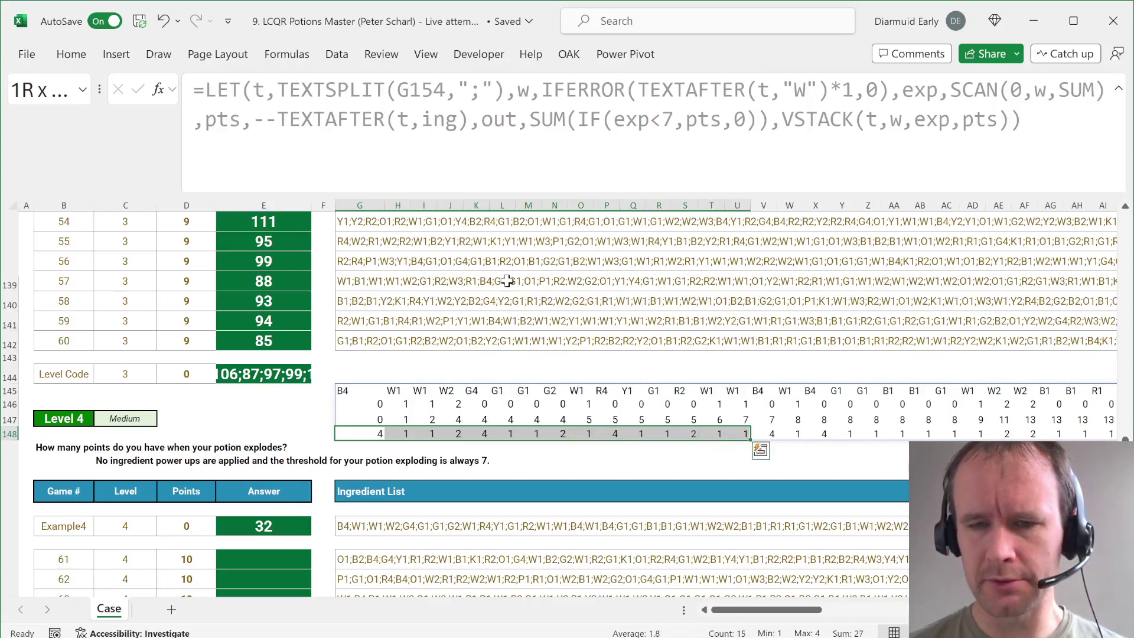
Step: Reread the Pot Explosion rule in the instructions for the exact Level 4 explosion condition
key(ctrl+Home)
scroll(346, 566, down, 4)
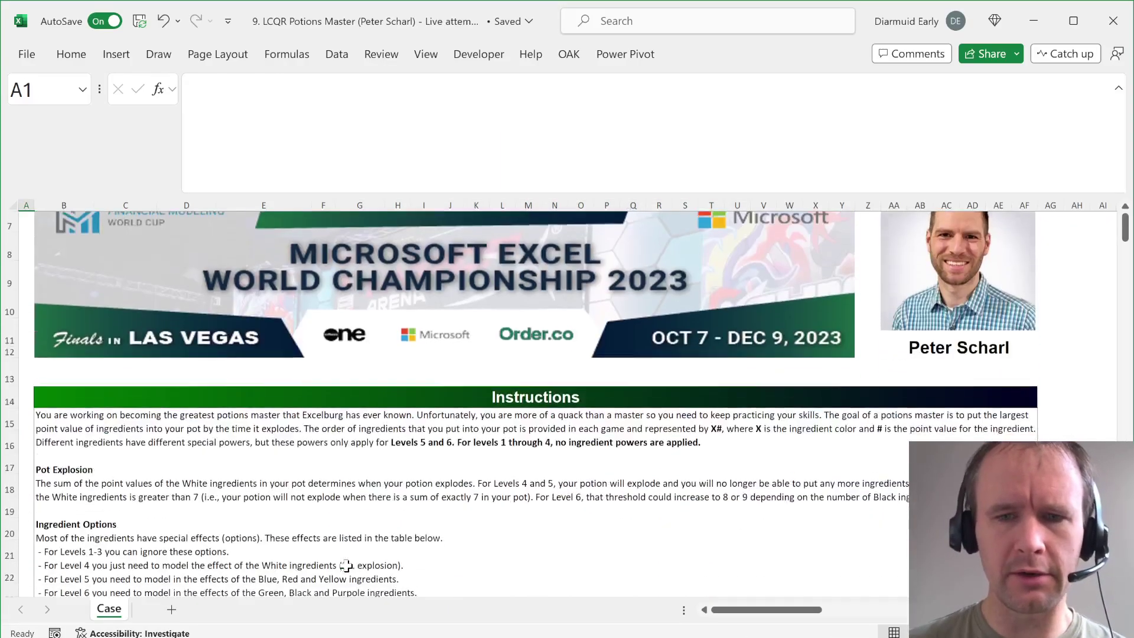
scroll(347, 566, down, 2)
scroll(342, 567, up, 1)
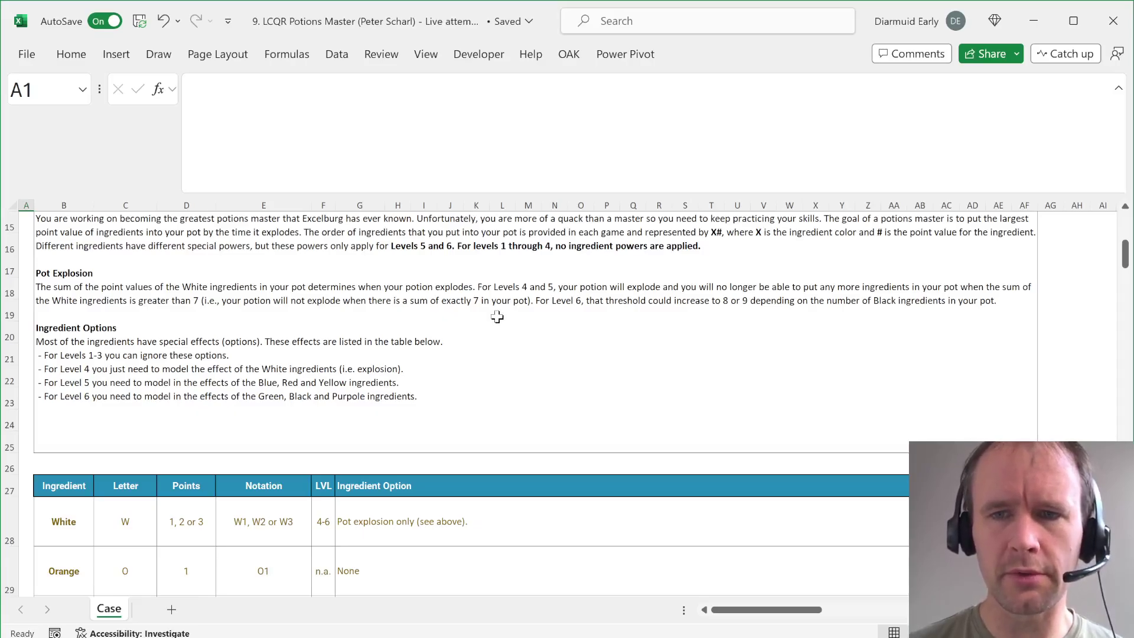
Step: Locate where the running White total first exceeds 7 in row 147, and sum the points from G148 through W148
scroll(431, 376, down, 20)
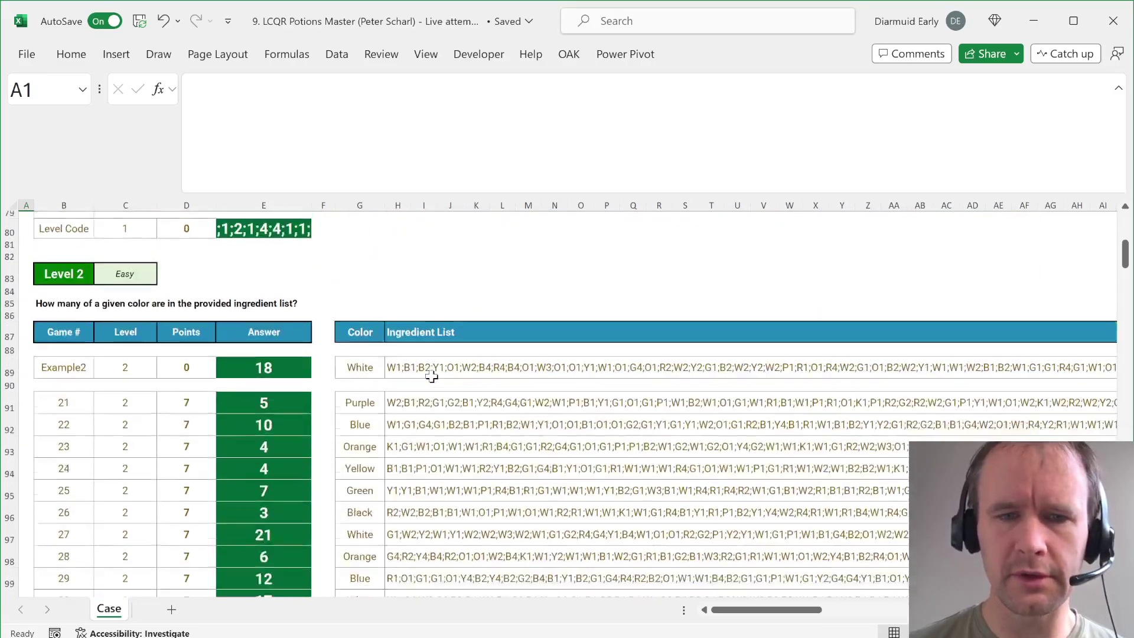
scroll(432, 376, down, 20)
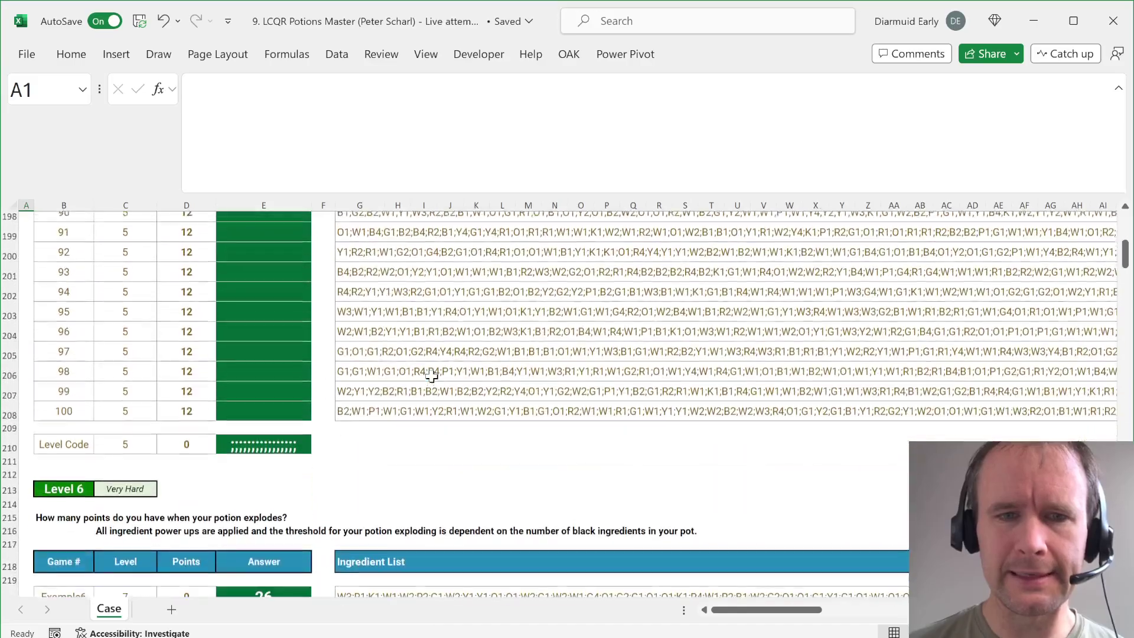
scroll(432, 377, down, 1)
scroll(432, 377, up, 13)
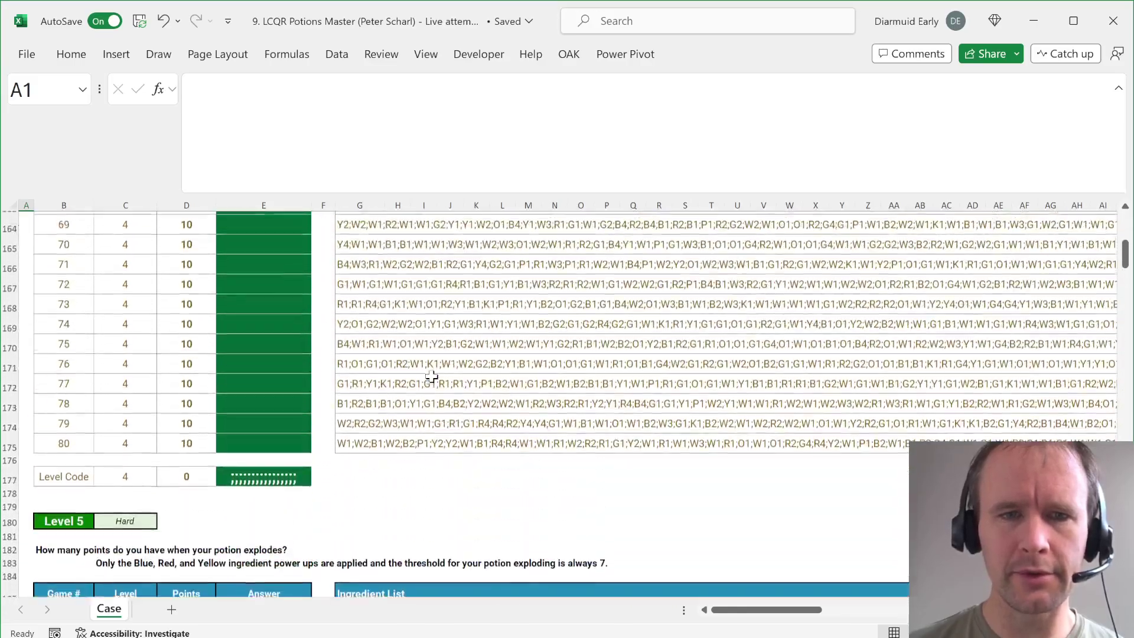
scroll(432, 377, up, 10)
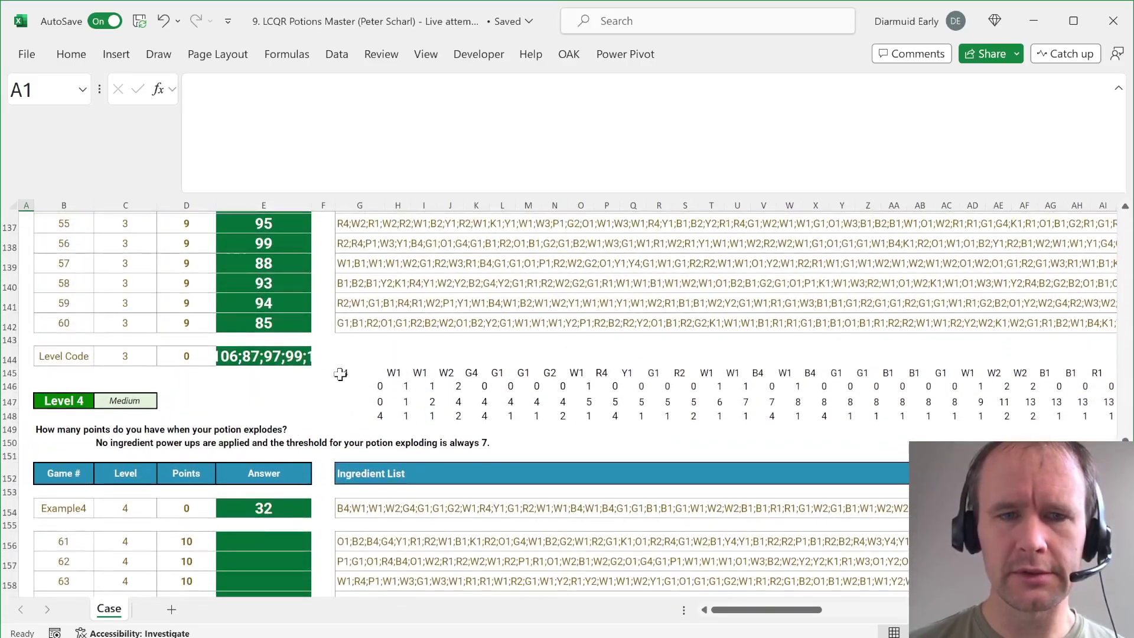
click(340, 375)
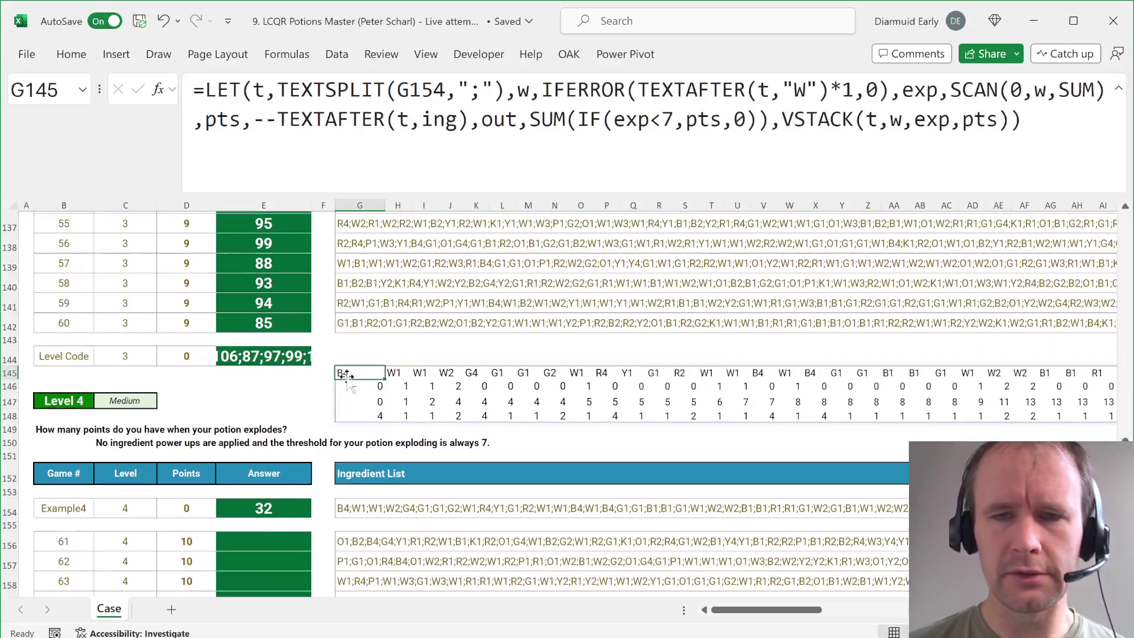
click(801, 406)
key(Down)
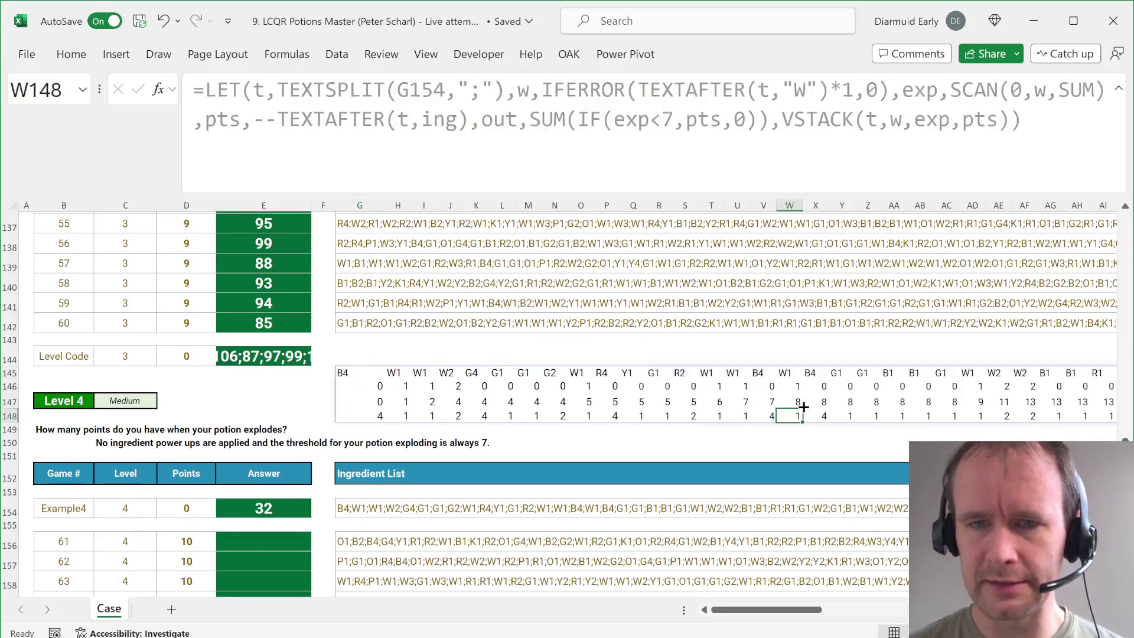
key(ctrl+shift+Left)
click(799, 403)
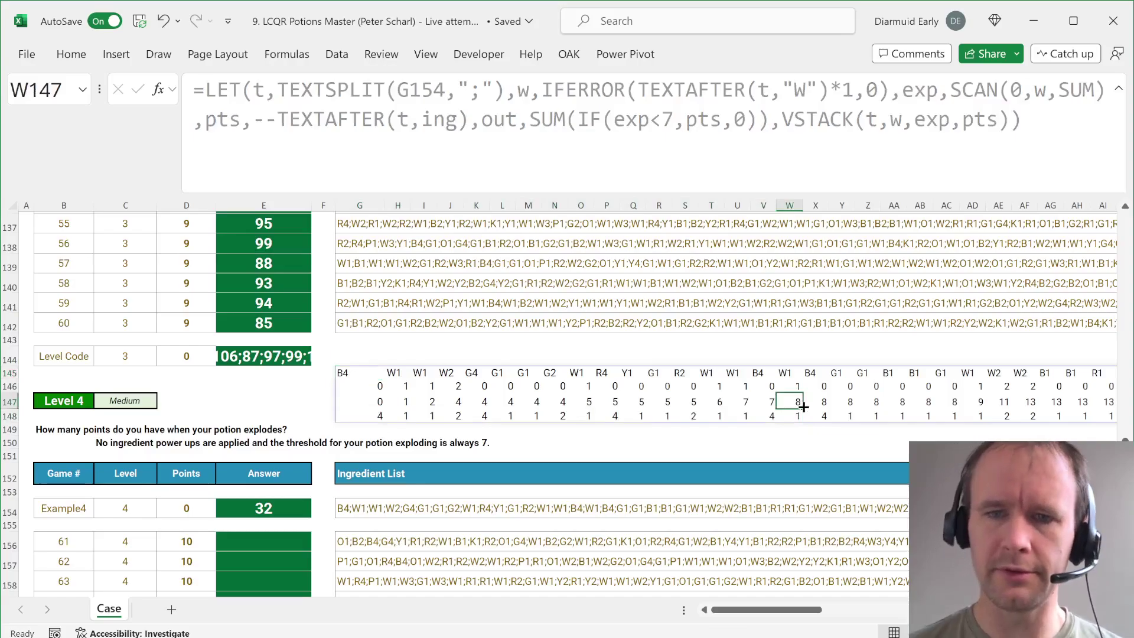
Step: Change the IF condition in G145's LET formula to exp<8
key(ctrl+Up)
key(ctrl+Left)
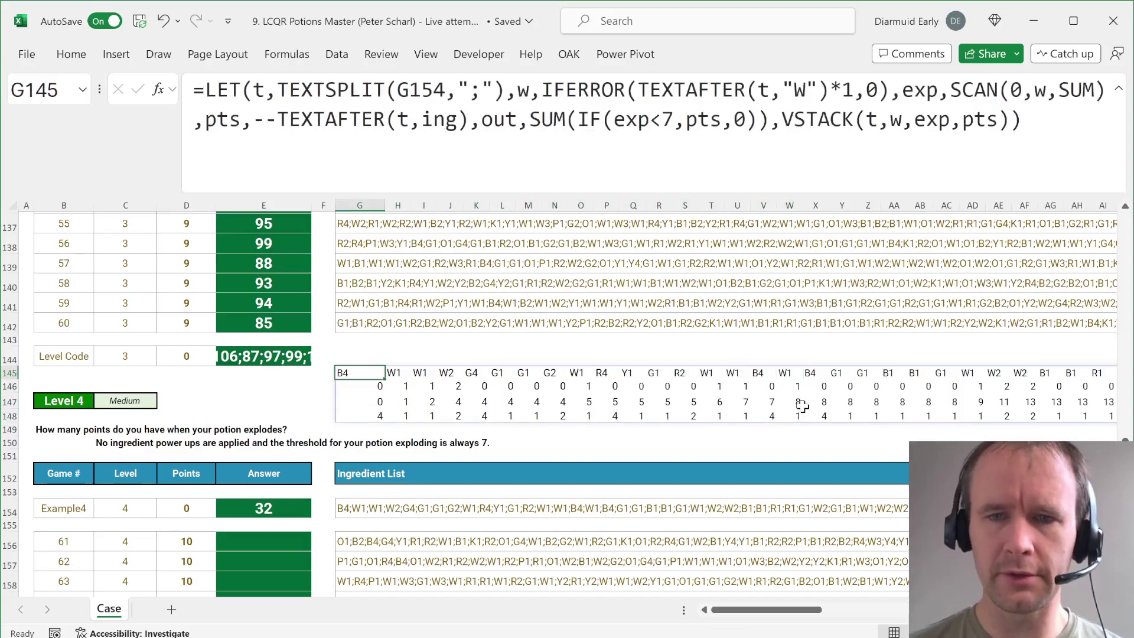
click(662, 125)
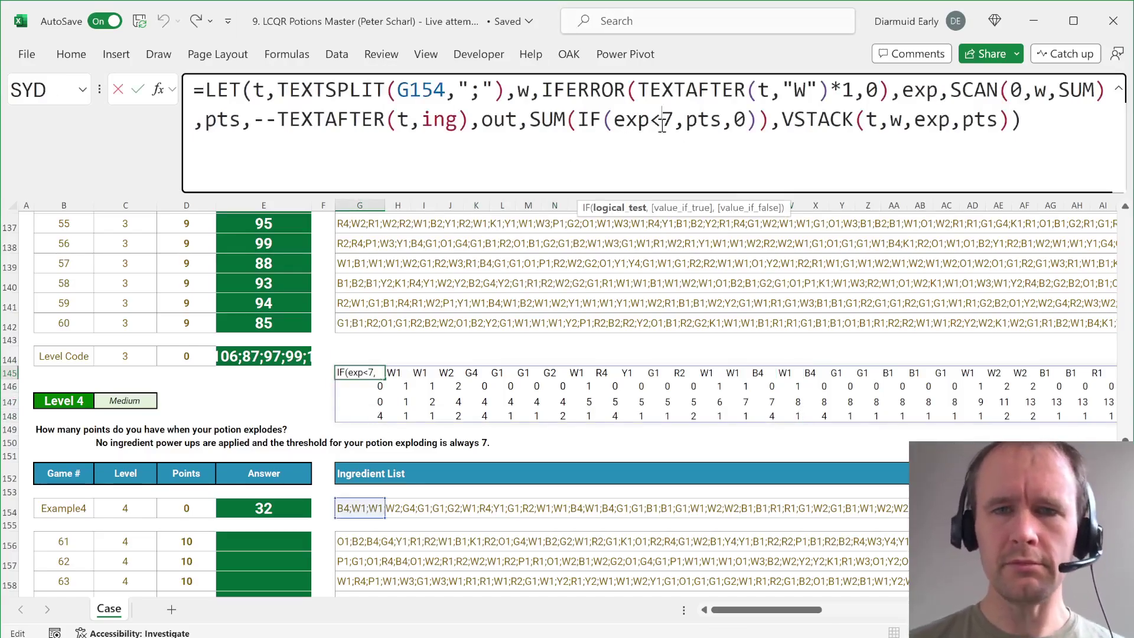
key(Delete)
text(8)
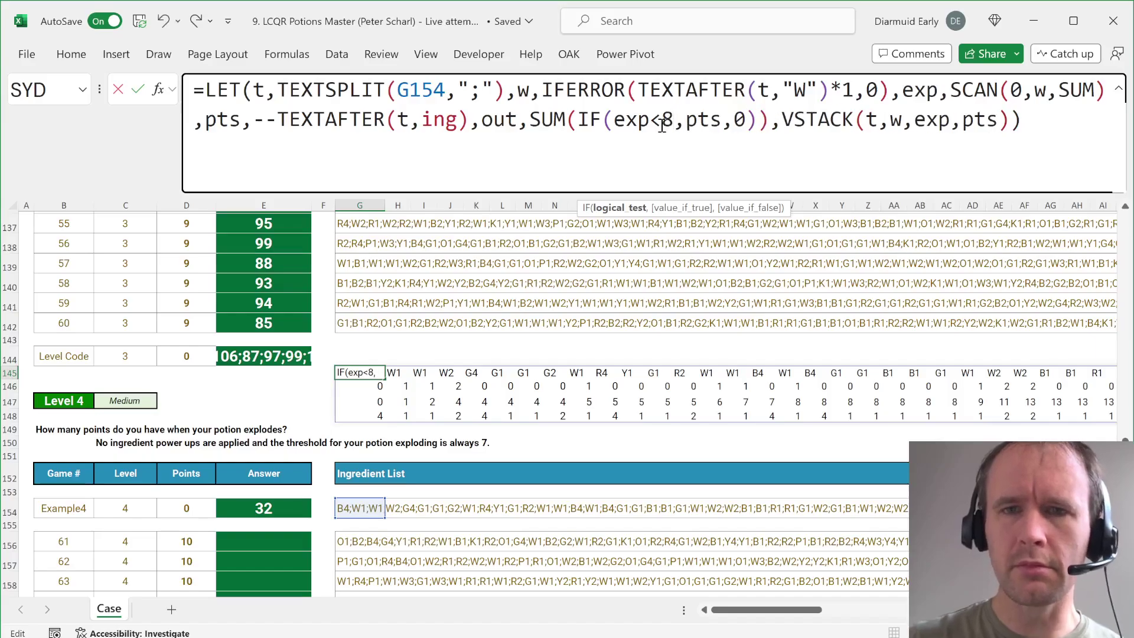
Step: Name the VSTACK array check in G145's LET formula and make out the returned result
click(786, 118)
text(chec)
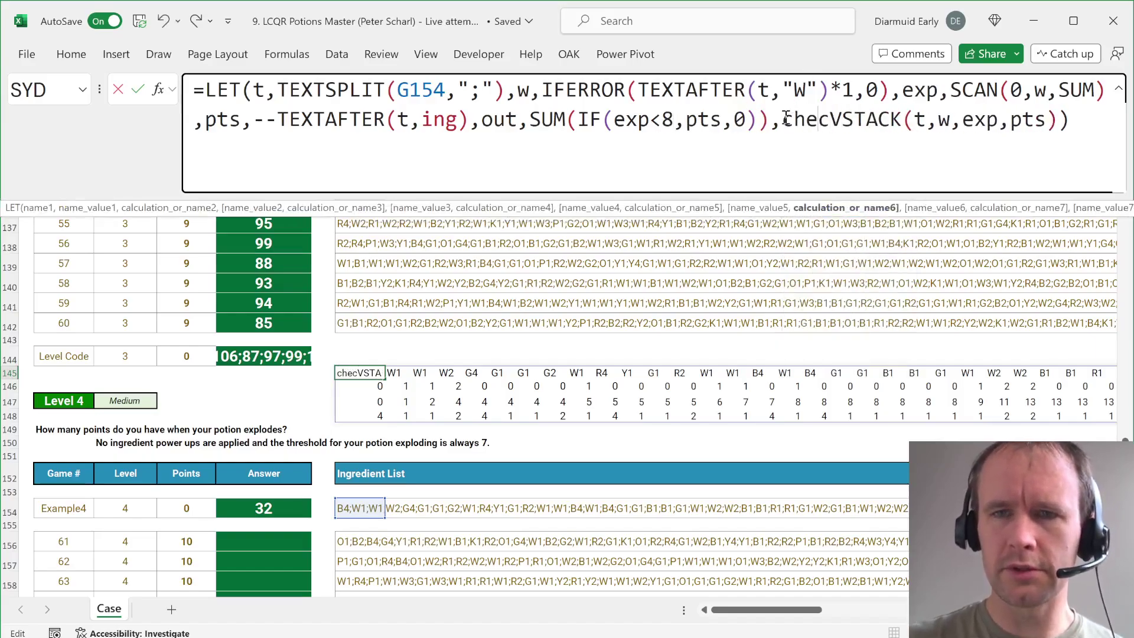
text(k,)
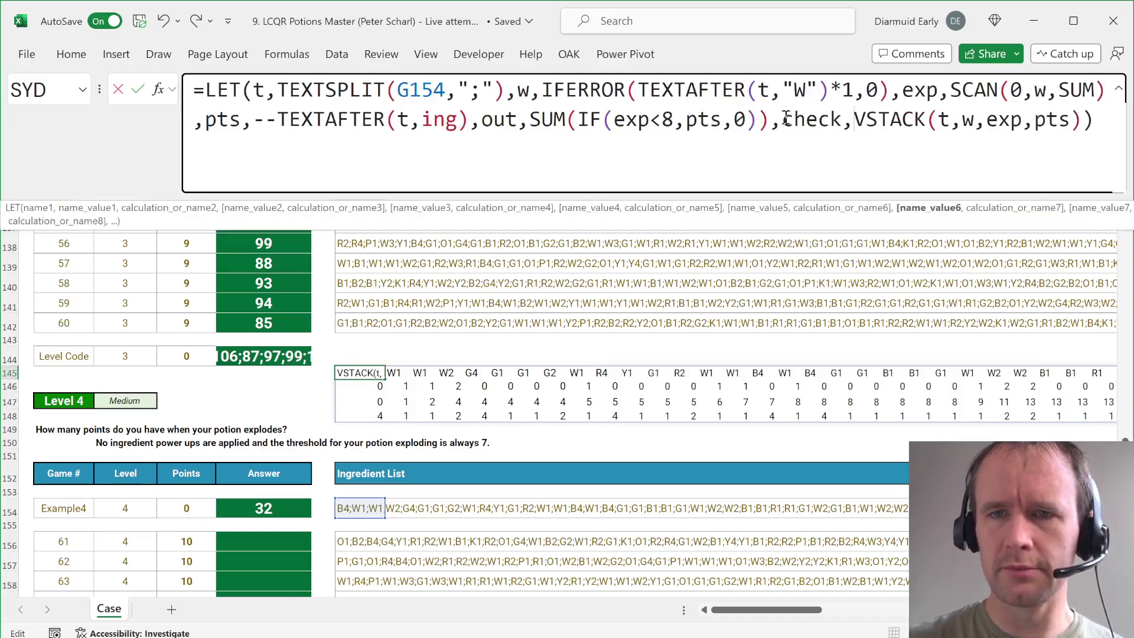
text(,out)
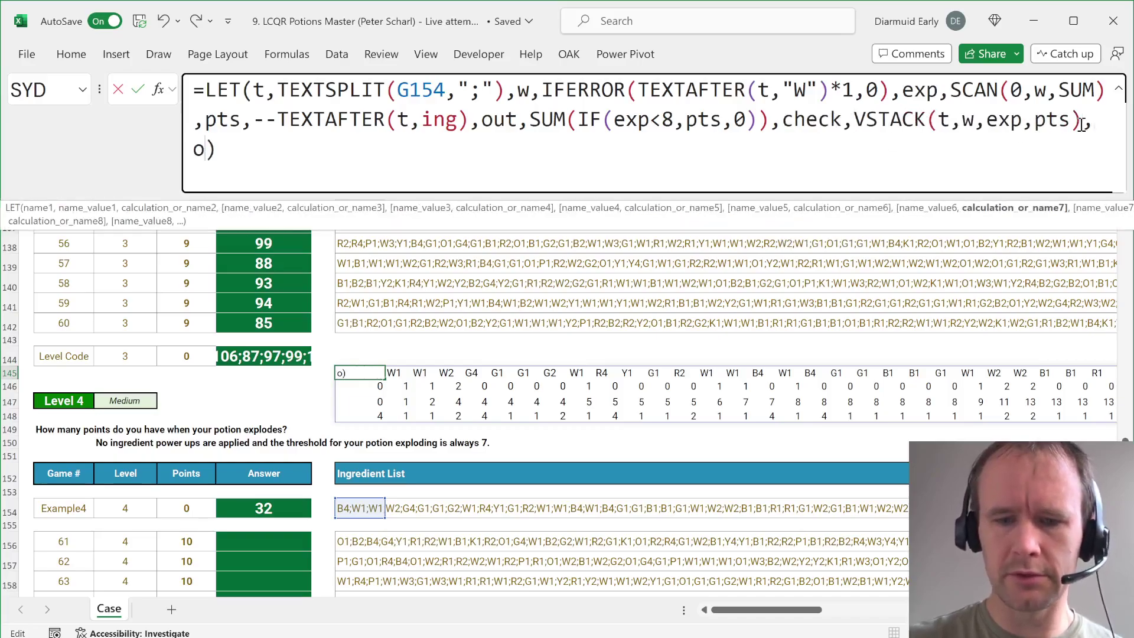
key(Return)
key(Up)
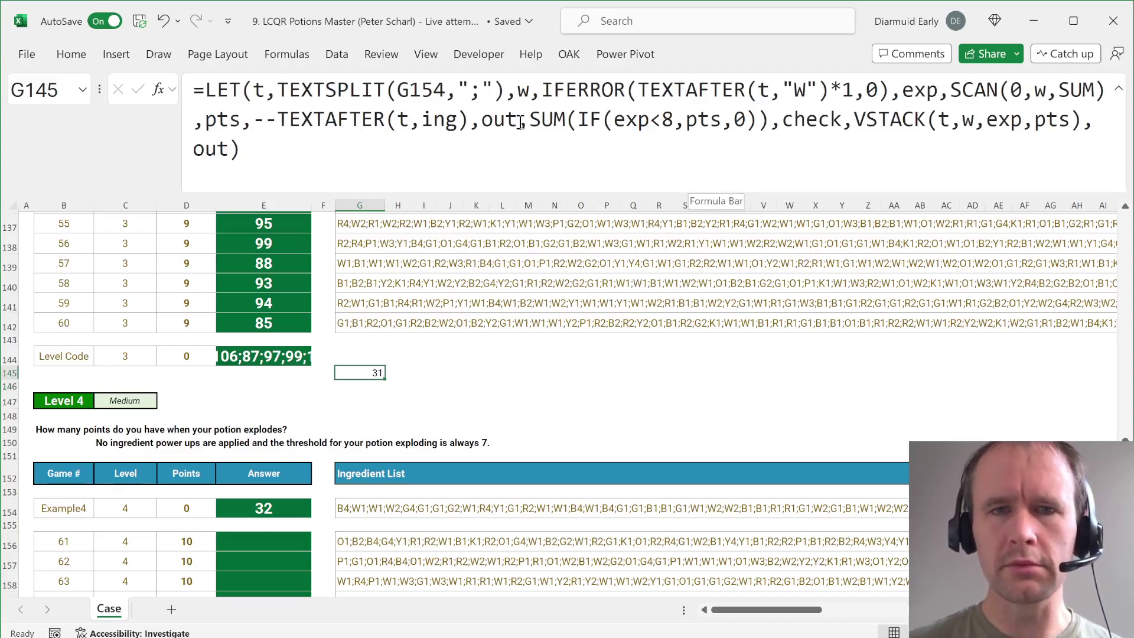
Step: Replace the IF expression inside out's SUM with a TAKE on pts
drag(583, 120, 762, 114)
text(tak)
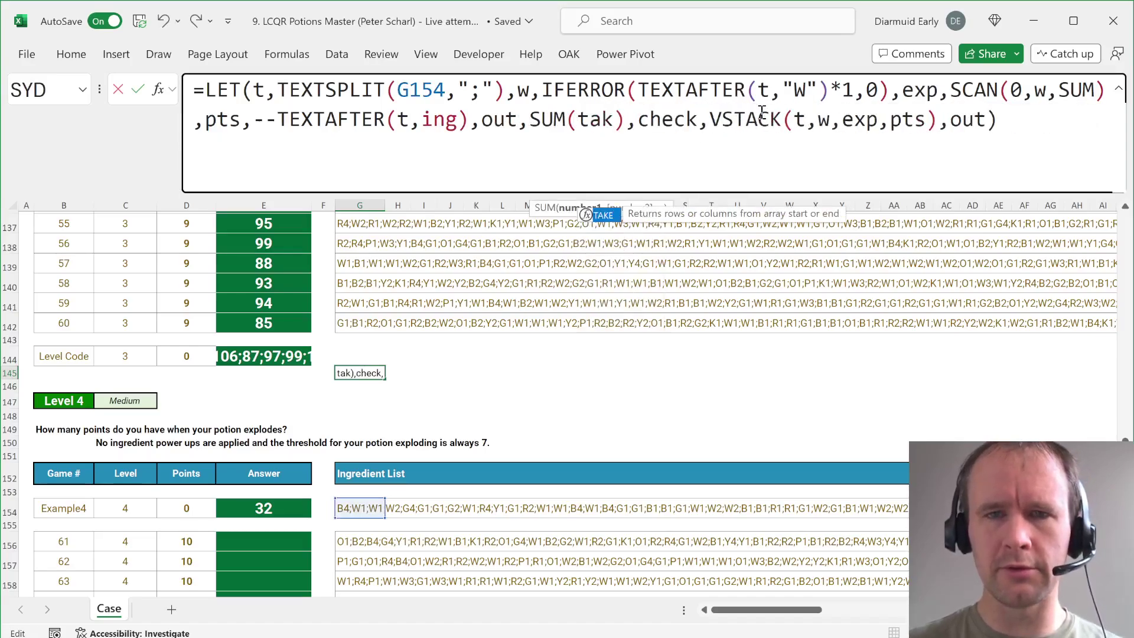
key(Tab)
text(pts,)
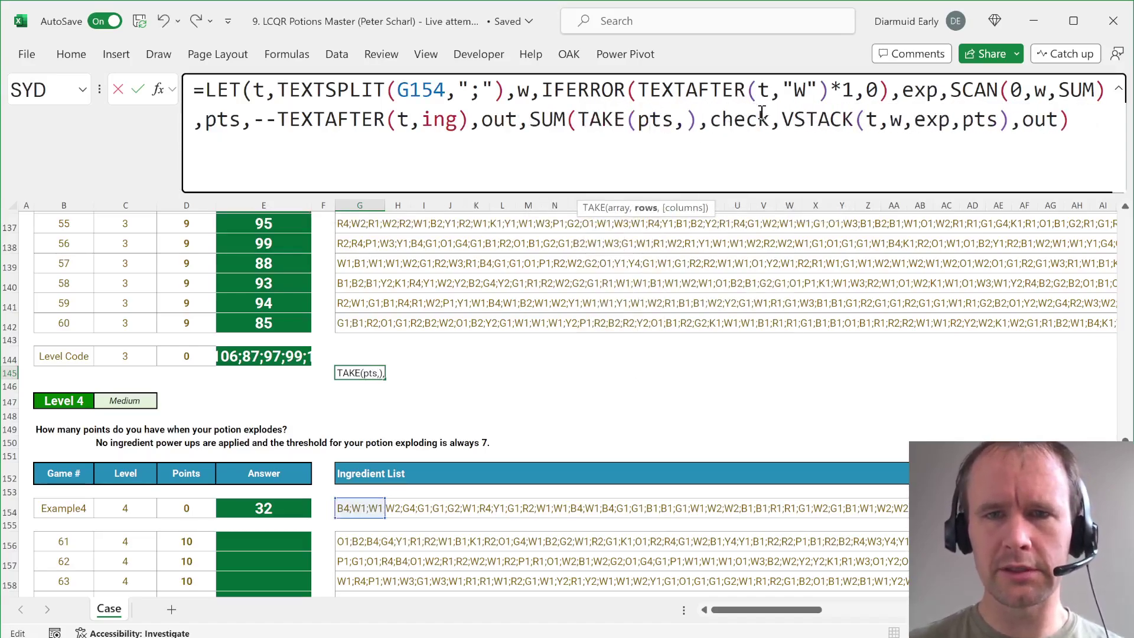
Step: Give TAKE the row count XMATCH(8,exp,1), matching exactly or the next larger item, and commit the formula in G145
text(xm)
key(Tab)
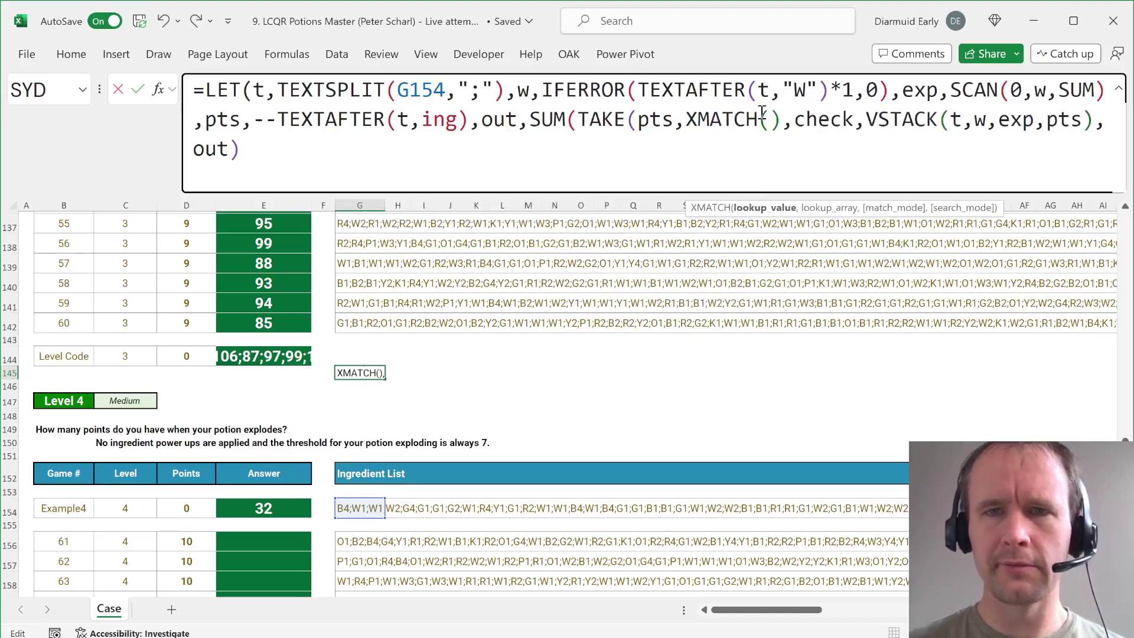
text(8,)
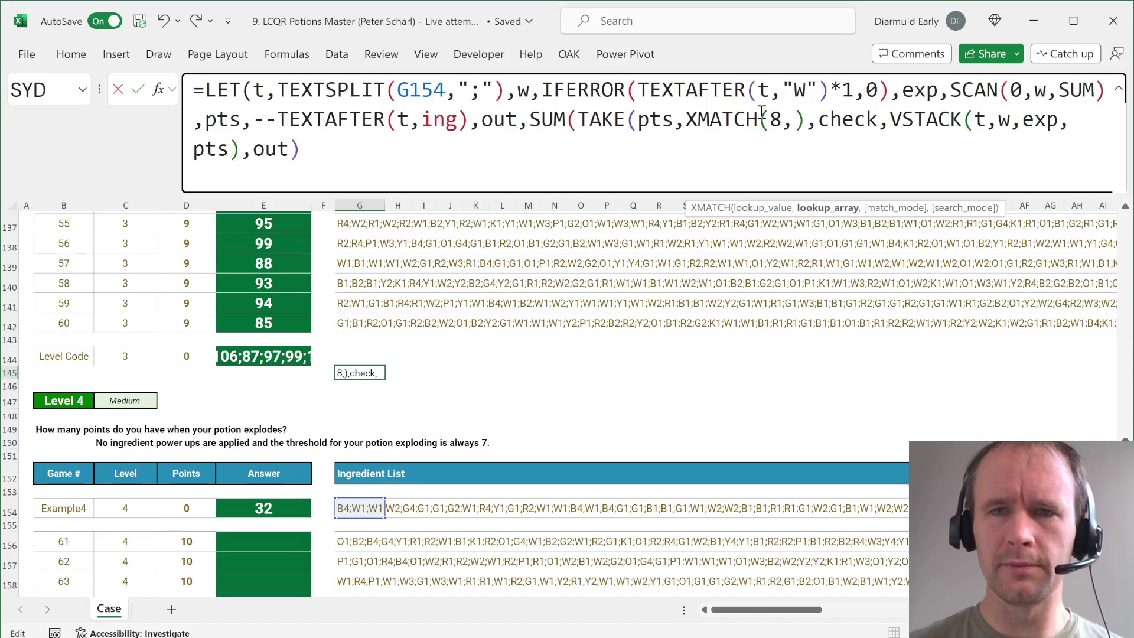
text(exp,)
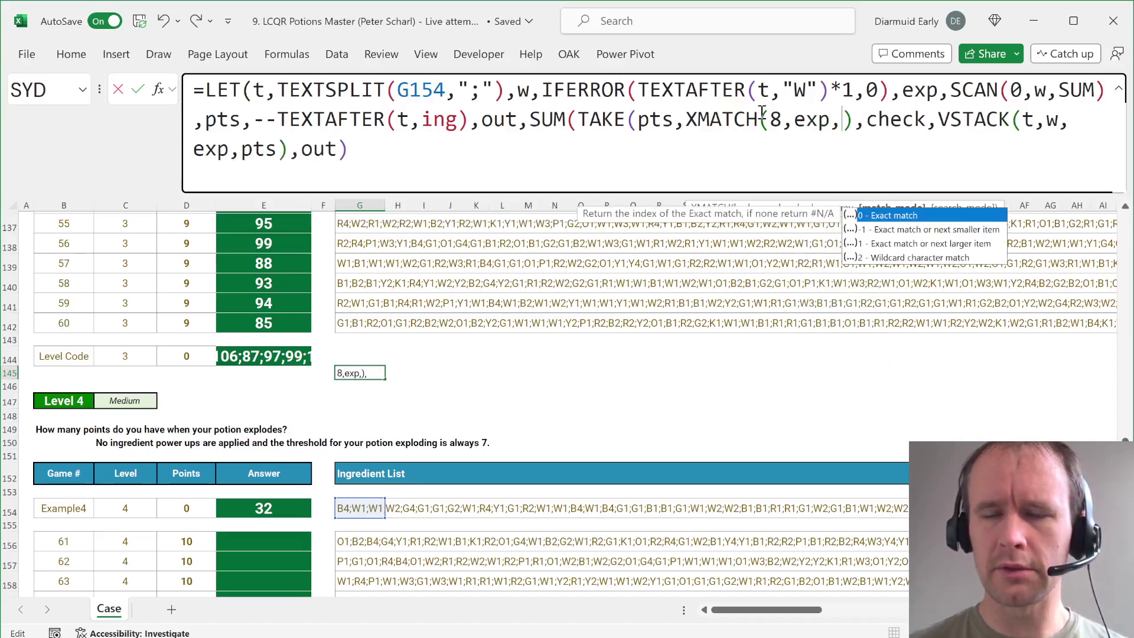
key(Down)
key(Down)
key(Tab)
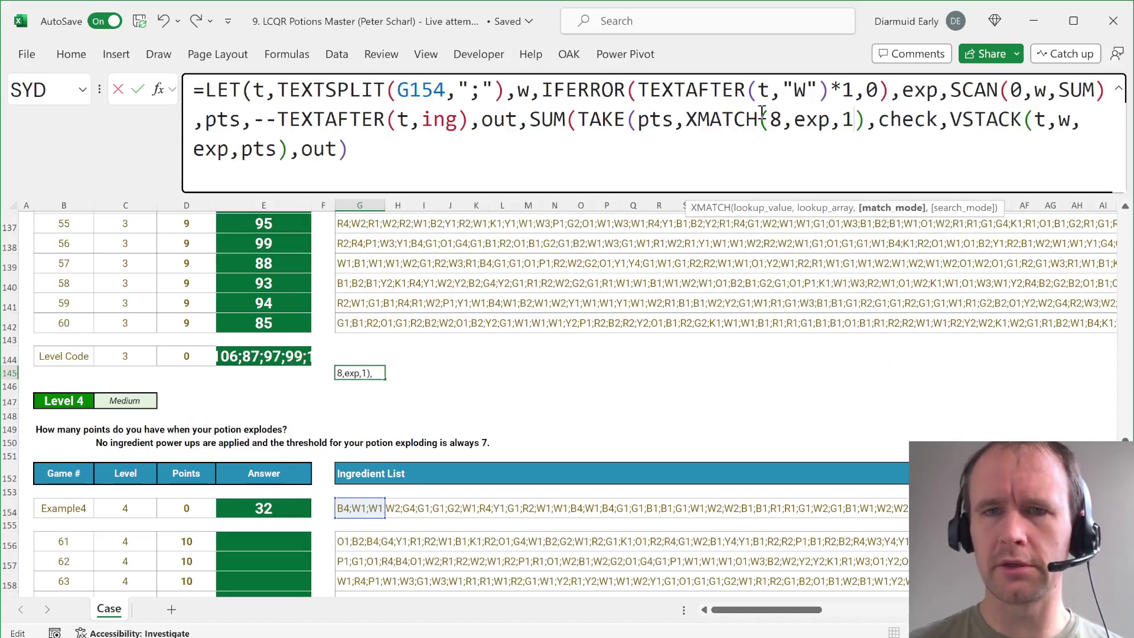
text())
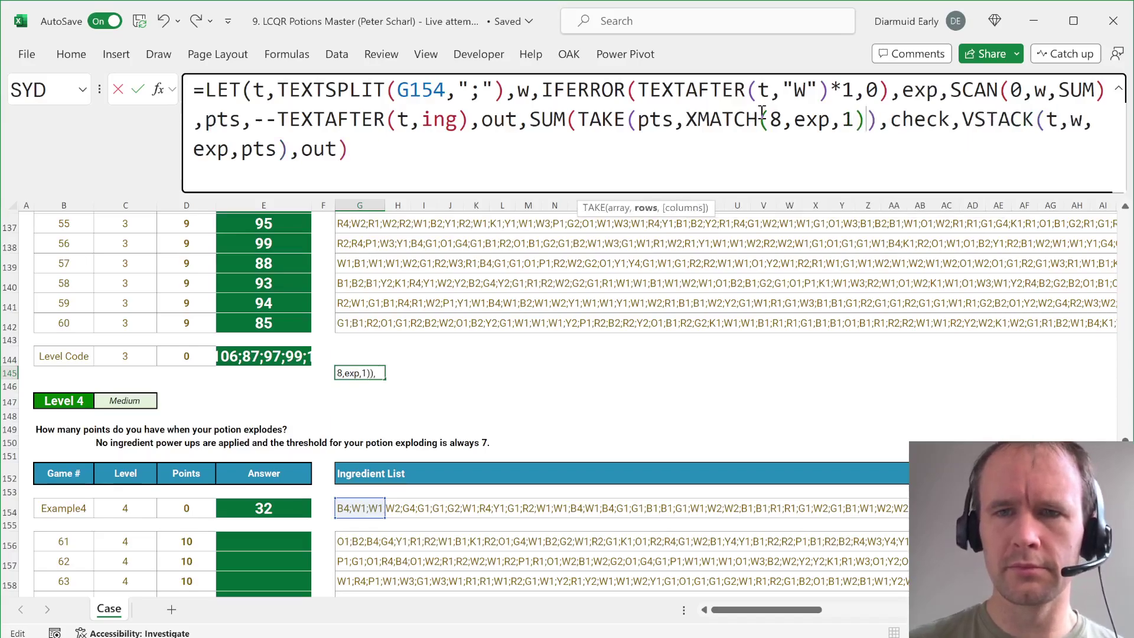
text())
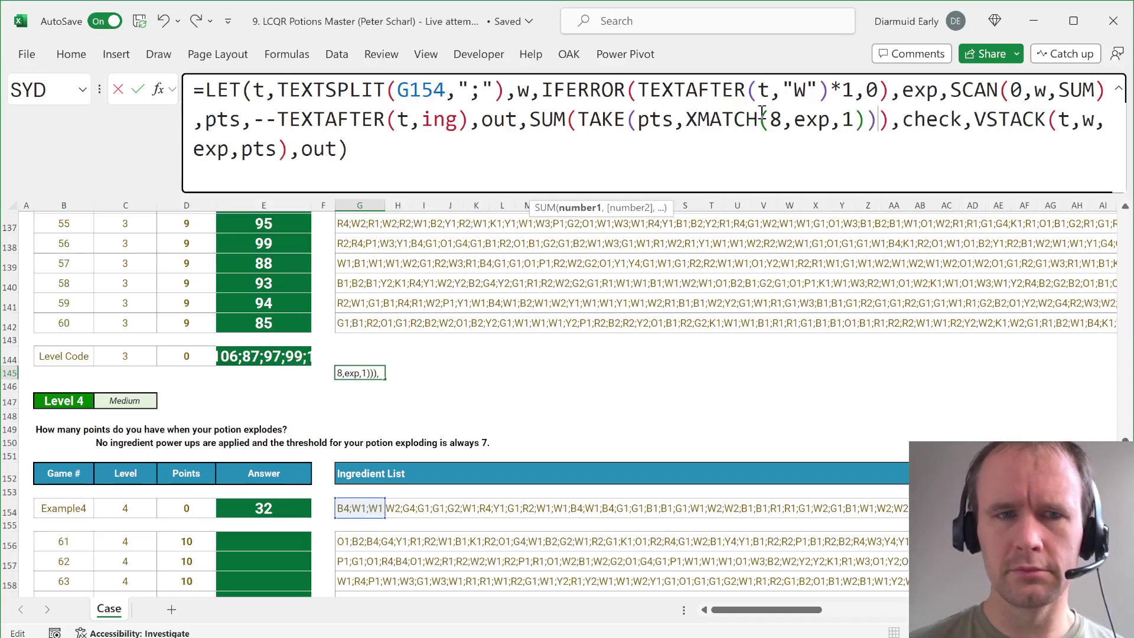
key(Return)
key(Up)
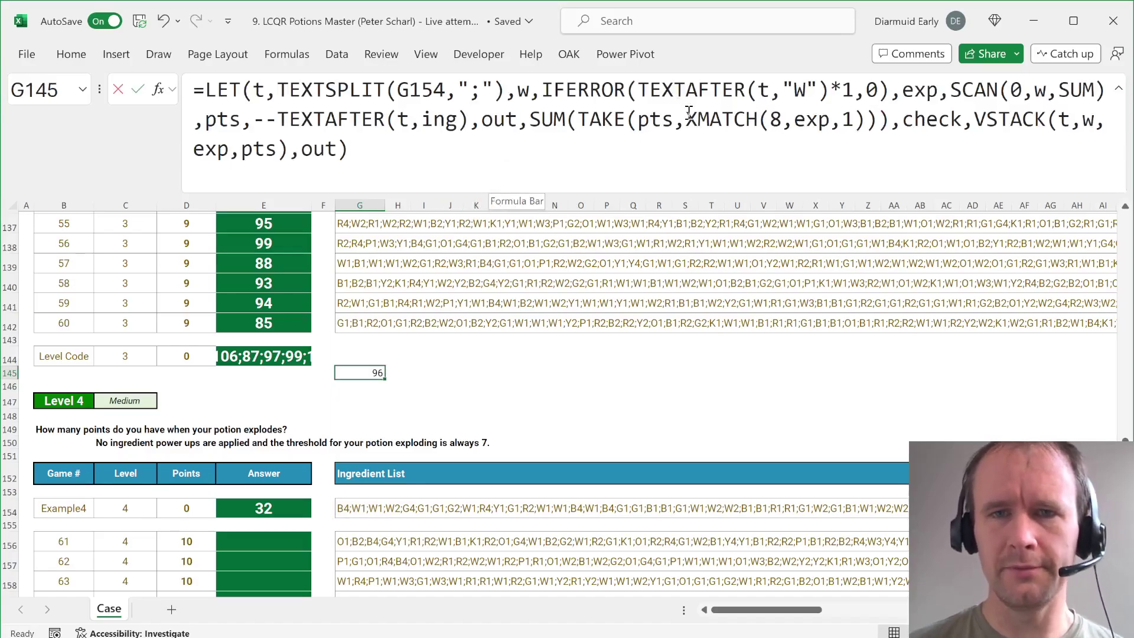
Step: Return XMATCH(8,exp,1) as the final output of G145's LET formula to inspect the row count passed to TAKE
drag(685, 120, 867, 120)
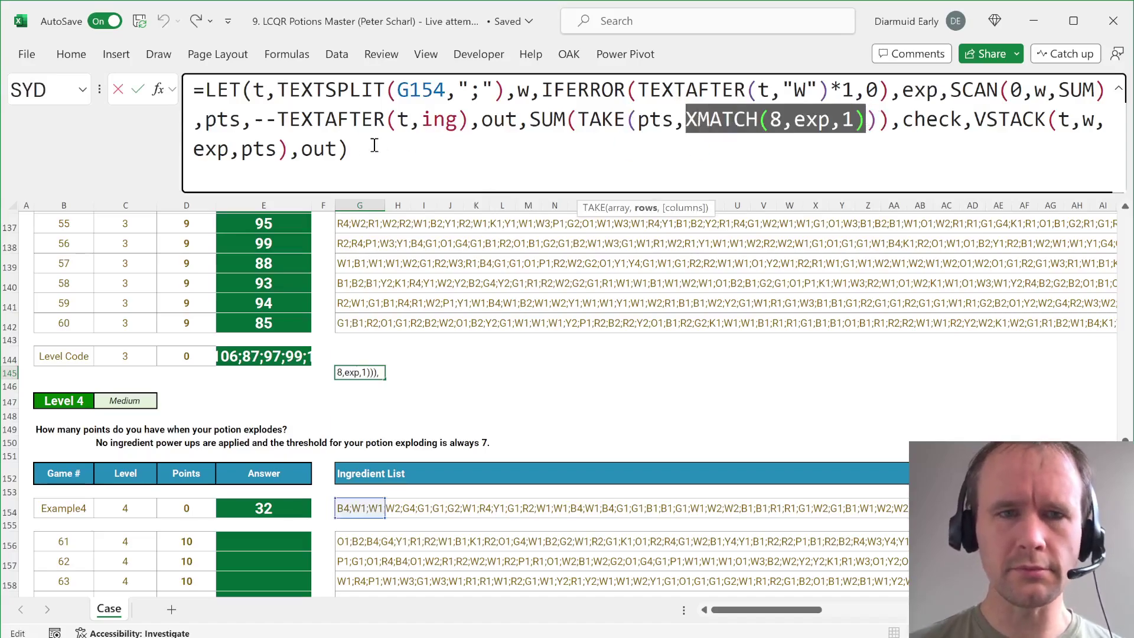
key(ctrl+c)
double_click(322, 148)
key(ctrl+v)
key(Return)
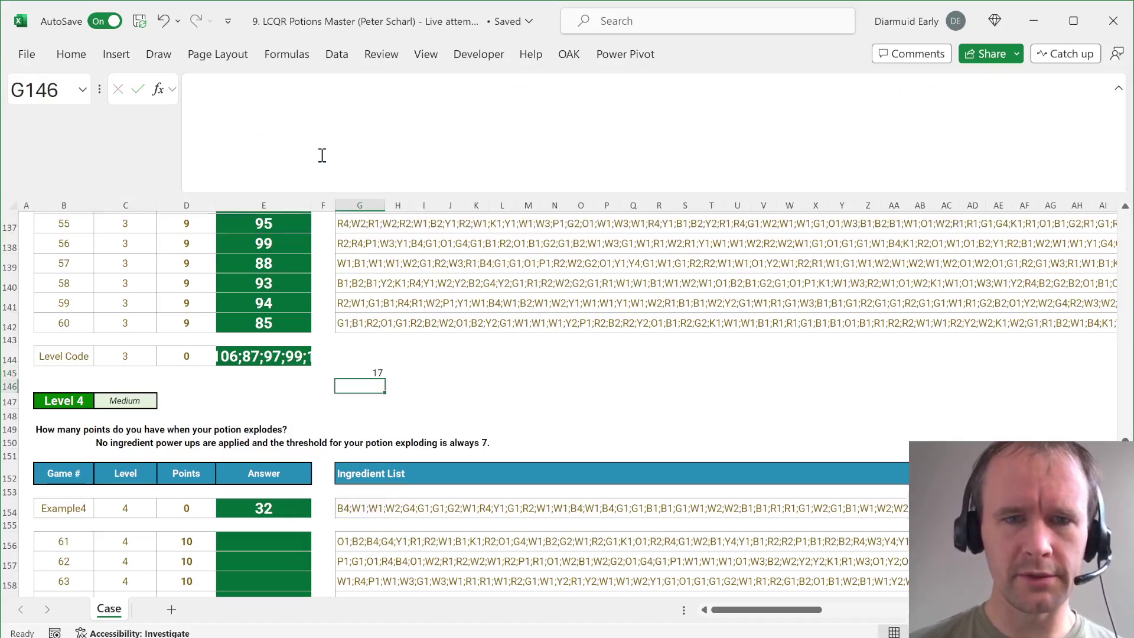
Step: Make G145's LET formula return check so that the stacked t, w, exp and pts rows spill out
key(Up)
click(310, 152)
drag(303, 149, 478, 141)
text(chec)
key(Return)
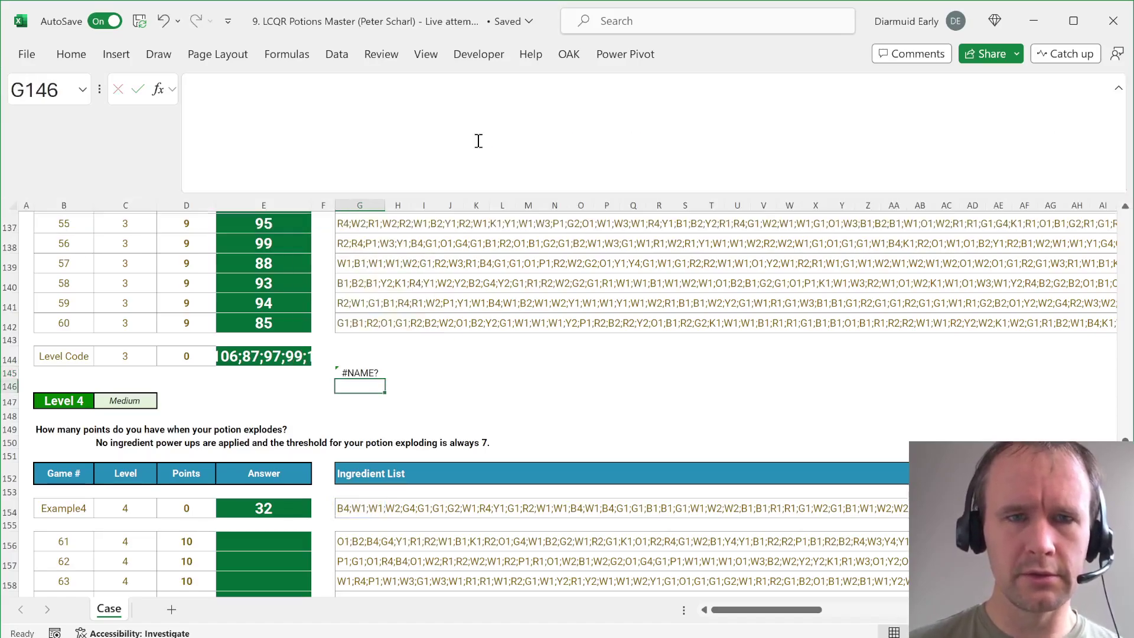
key(Up)
click(353, 151)
text(k,VSTACK(t,w,exp,pts),chec))
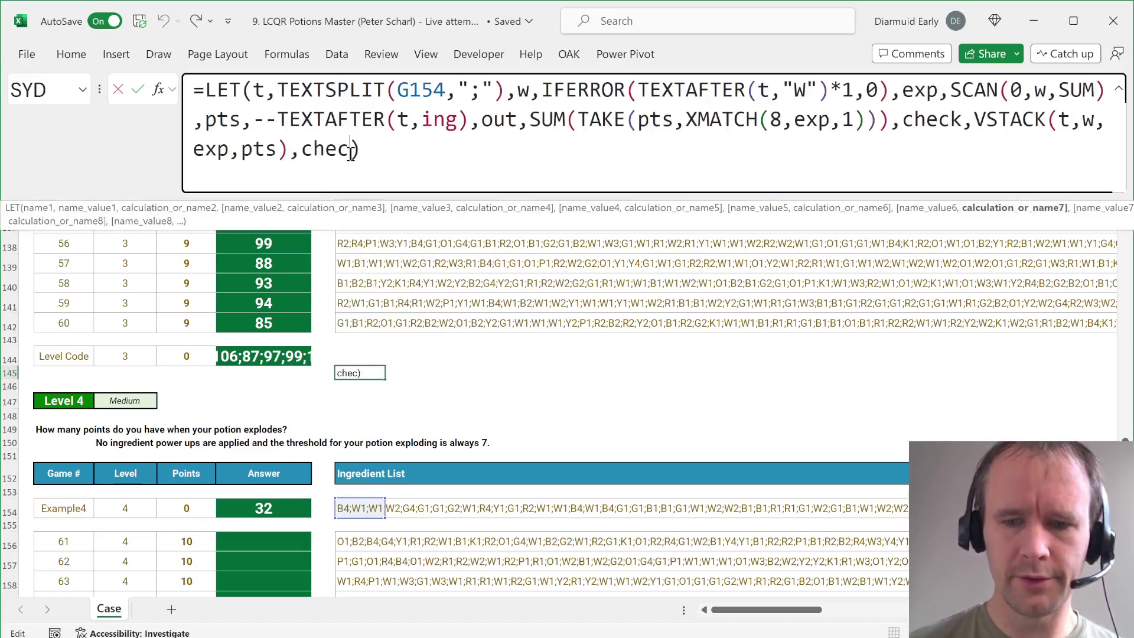
key(Return)
Step: Select the spilled w values from G146 to W146 to examine their count and sum up to the explosion
key(Up)
key(Down)
key(shift+Right)
key(shift+Right)
key(shift+Right)
key(shift+Right)
key(shift+Right)
key(shift+Right)
key(shift+Right)
key(shift+Right)
key(shift+Right)
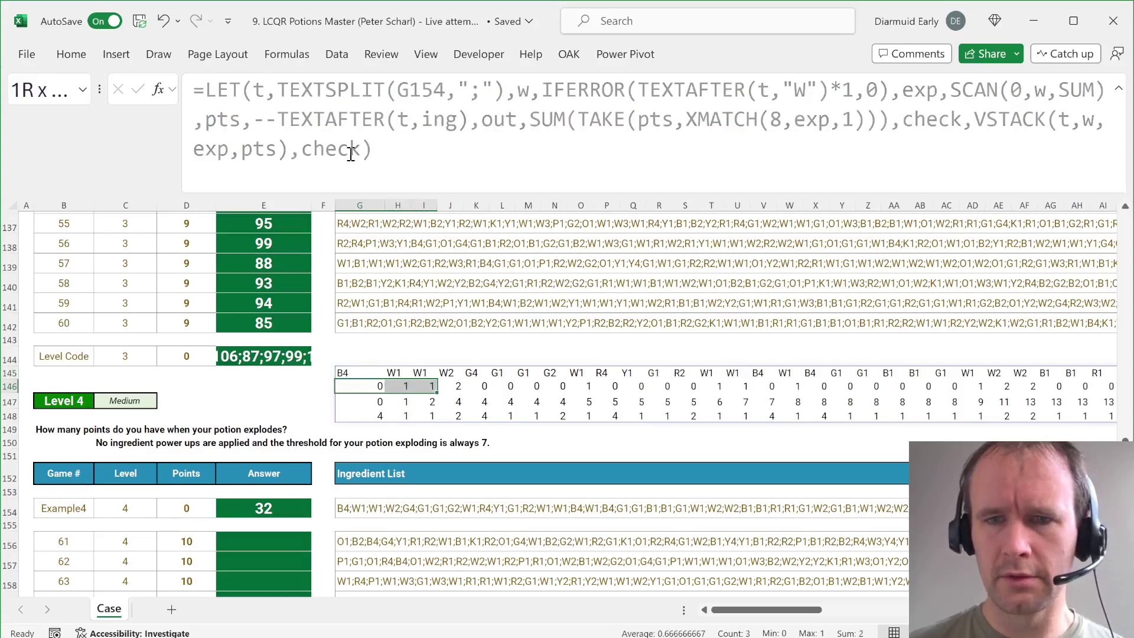
key(shift+Right)
key(shift+Right)
key(shift+Right)
key(shift+Right)
key(shift+Right)
key(shift+Right)
key(shift+Right)
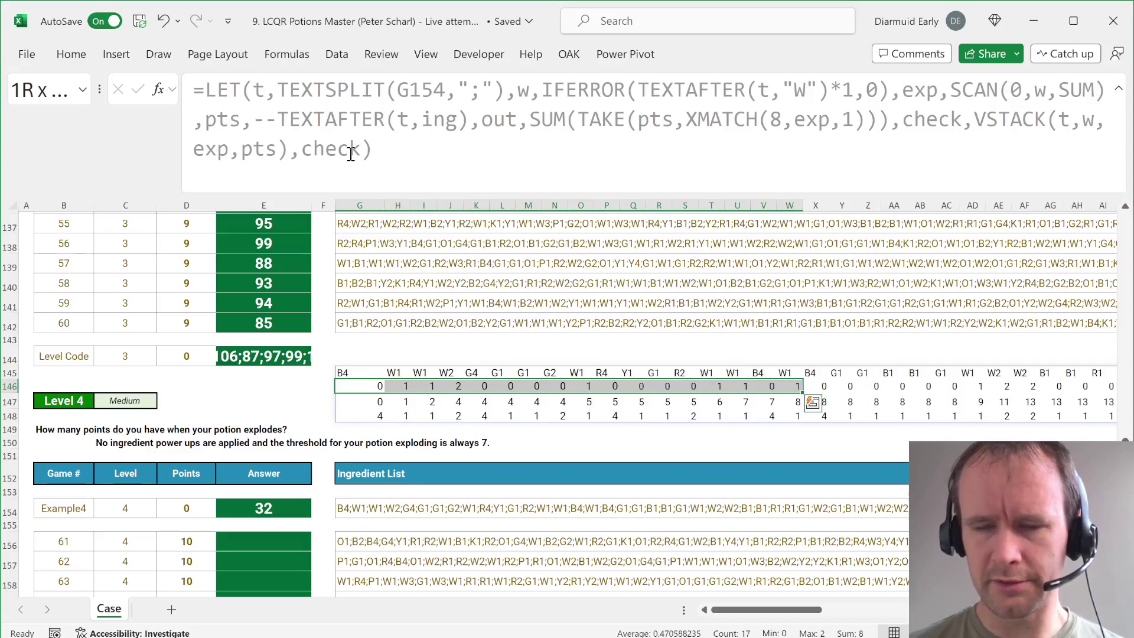
key(ctrl+shift+Left)
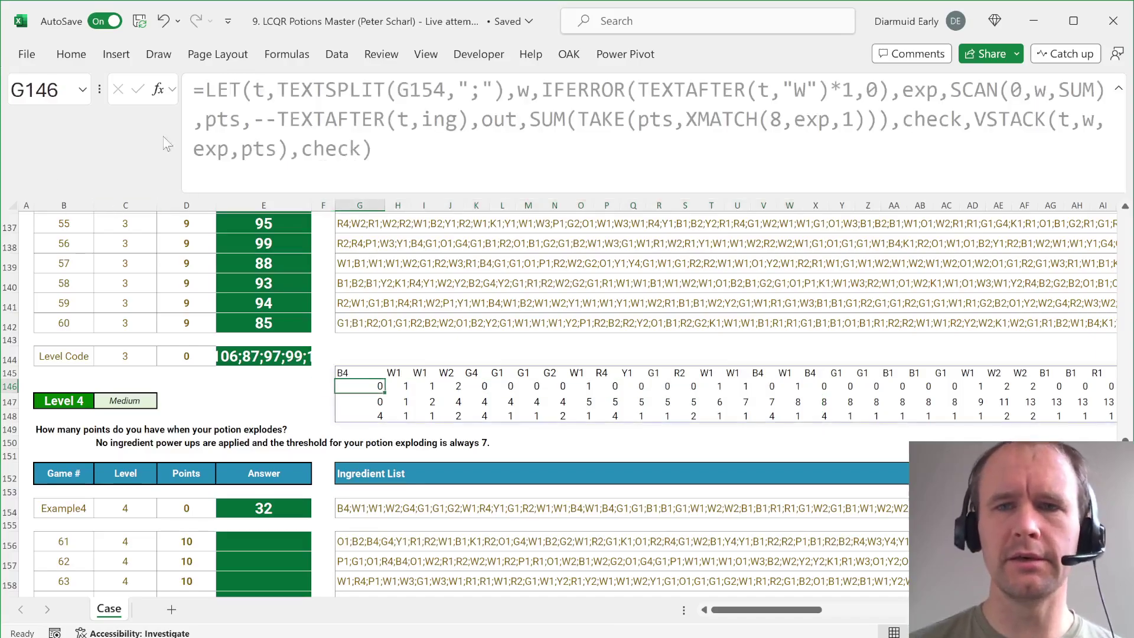
key(Up)
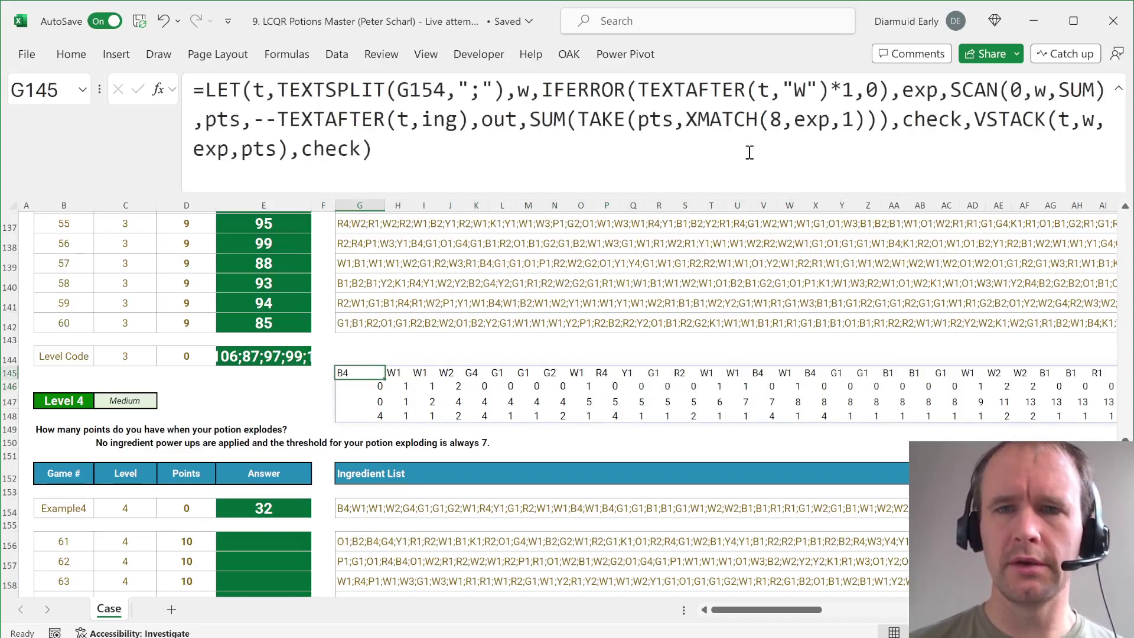
Step: Insert an empty rows argument in TAKE after pts so XMATCH(8,exp,1) sets the number of columns
click(839, 117)
key(Left)
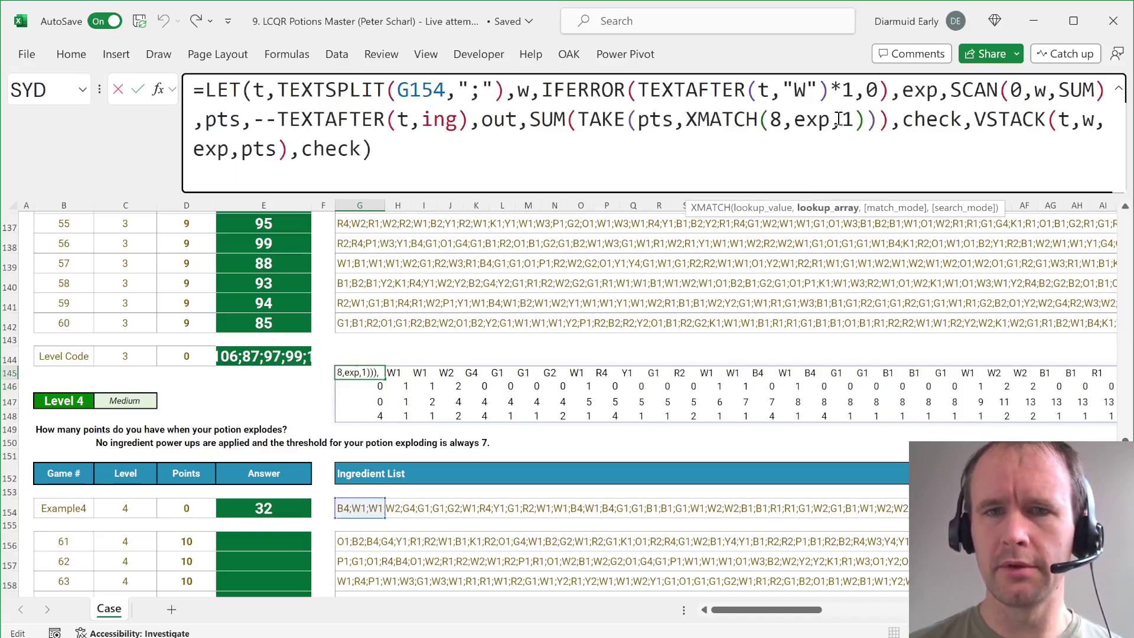
key(Left)
key(Left)
key(Left)
key(Left)
key(Left)
key(Left)
key(Left)
key(Left)
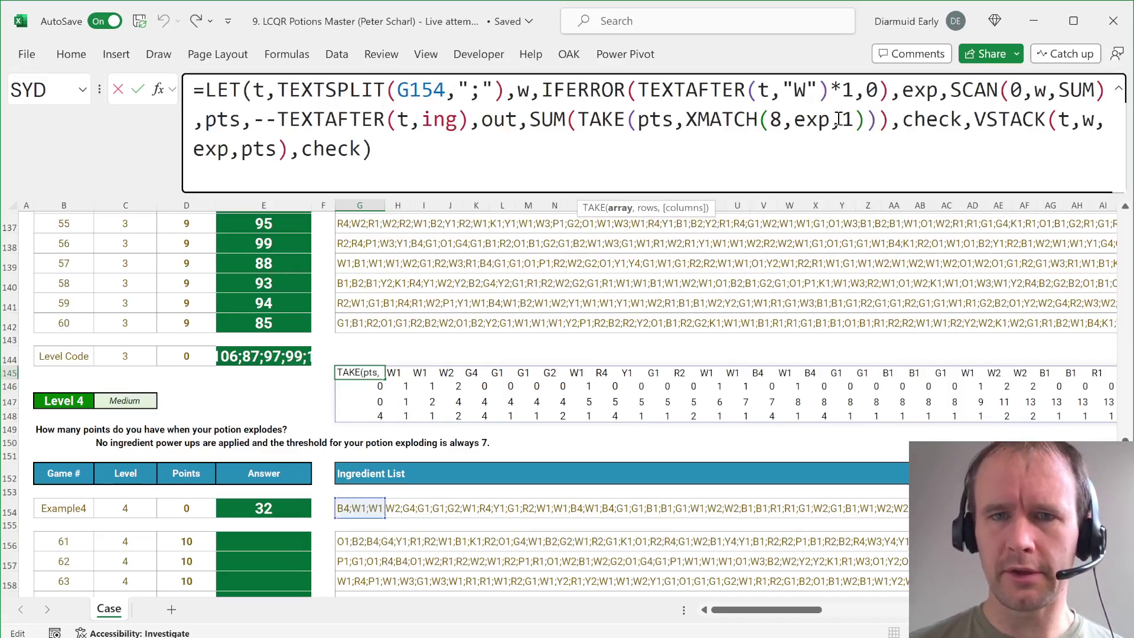
text(,)
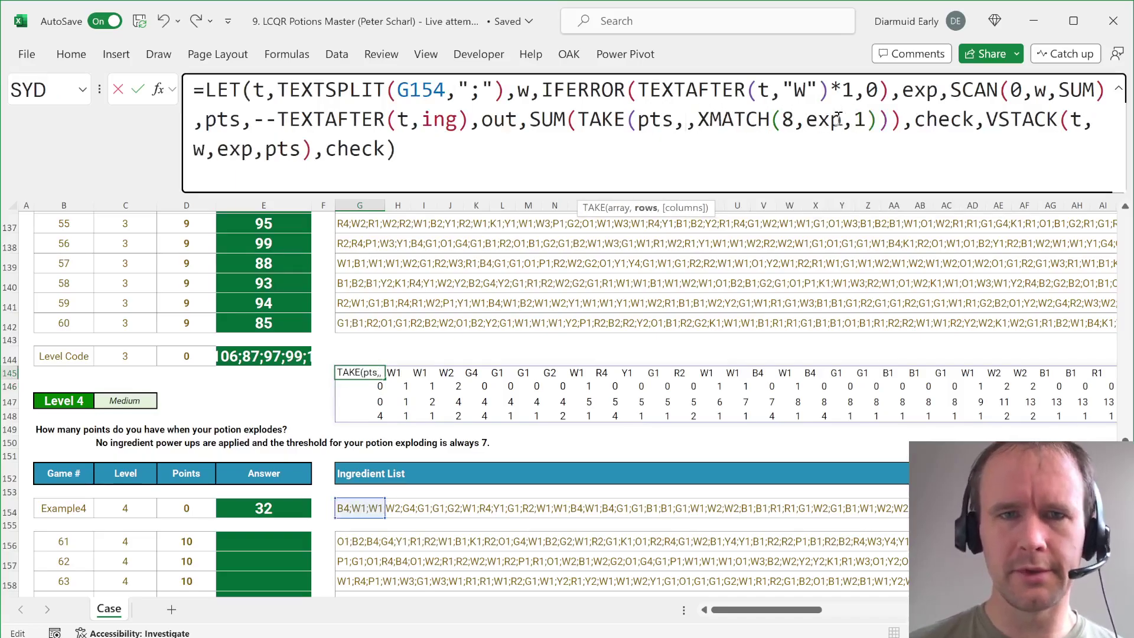
Step: Switch the final output of G145's LET formula back to out and commit it
double_click(366, 156)
text(out)
key(Return)
key(Up)
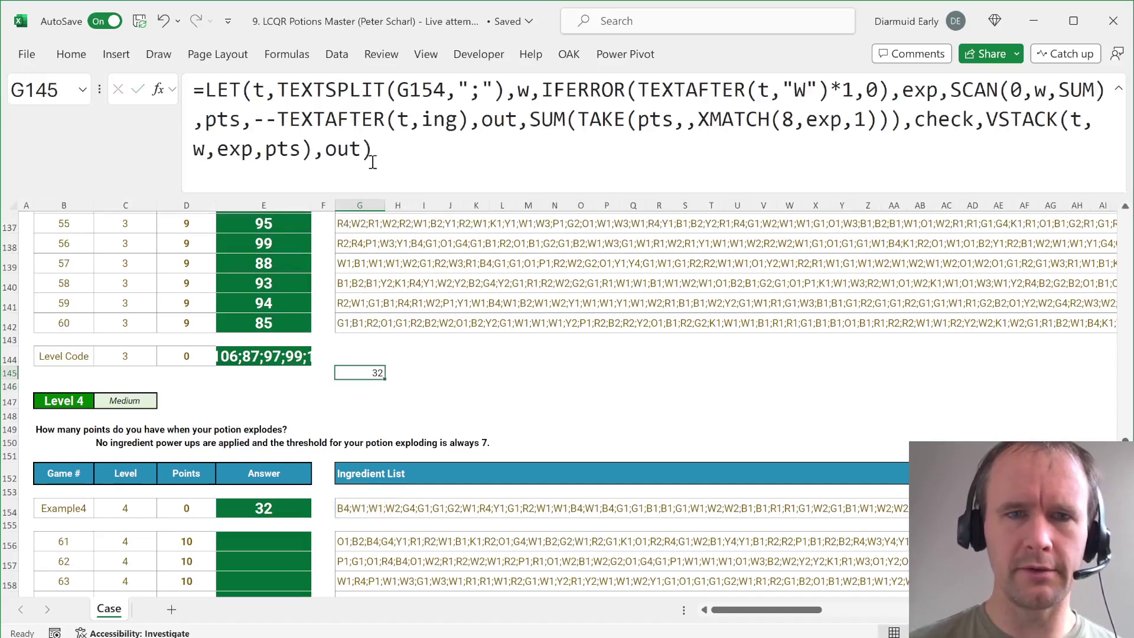
Step: Move the finished LET formula from G145 into the Example4 answer cell E154, replacing the hardcoded value
drag(404, 173, 5, 48)
key(ctrl+x)
key(Return)
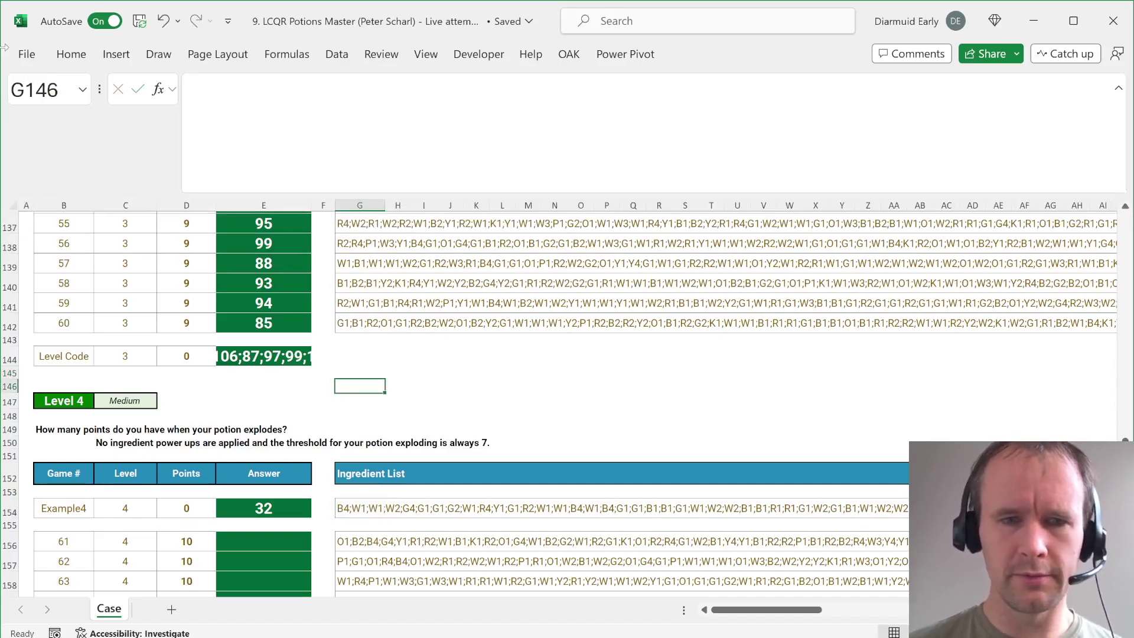
click(275, 514)
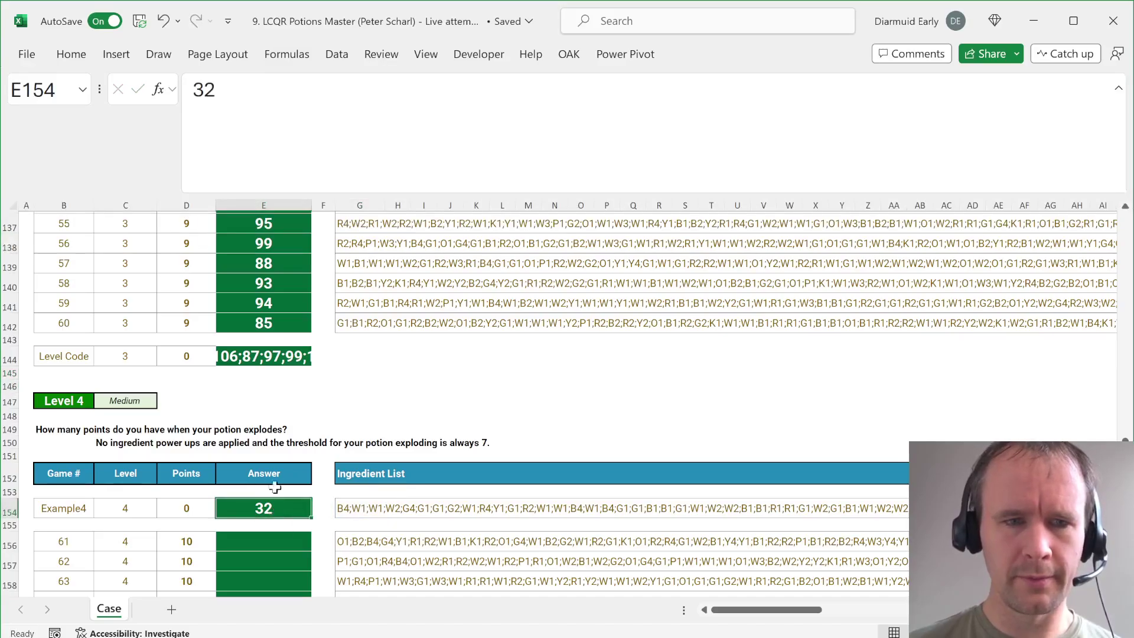
double_click(307, 90)
key(ctrl+v)
key(Return)
Step: Copy the Example4 answer formula into the Level 4 answer cells for games 61 to 80
key(Up)
key(ctrl+c)
key(Down)
key(Down)
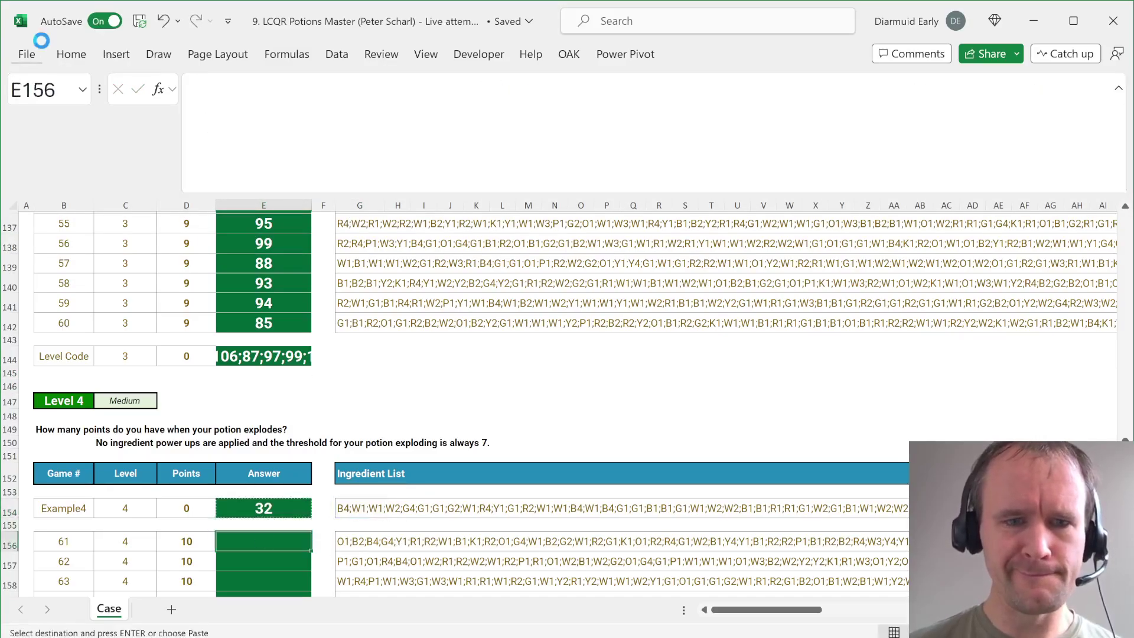
key(Left)
key(ctrl+Down)
key(Right)
key(ctrl+shift+Up)
key(Return)
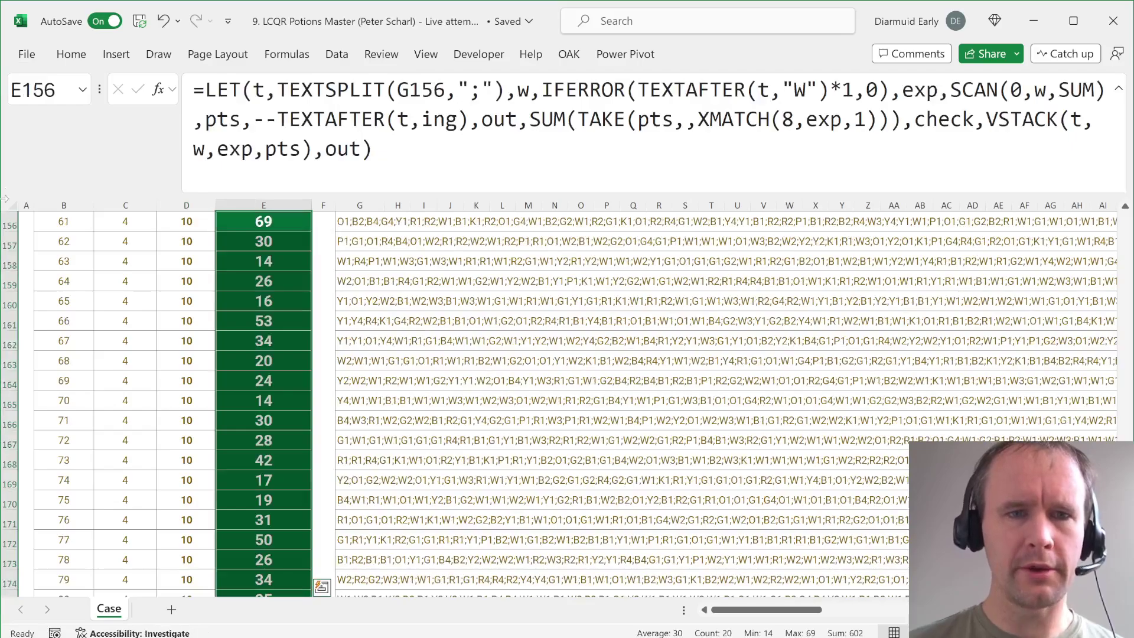
Step: Read the Level 5 and Level 6 questions and the ingredient power rules, especially the Blue ingredient's, against the Level 5 games
scroll(147, 345, down, 6)
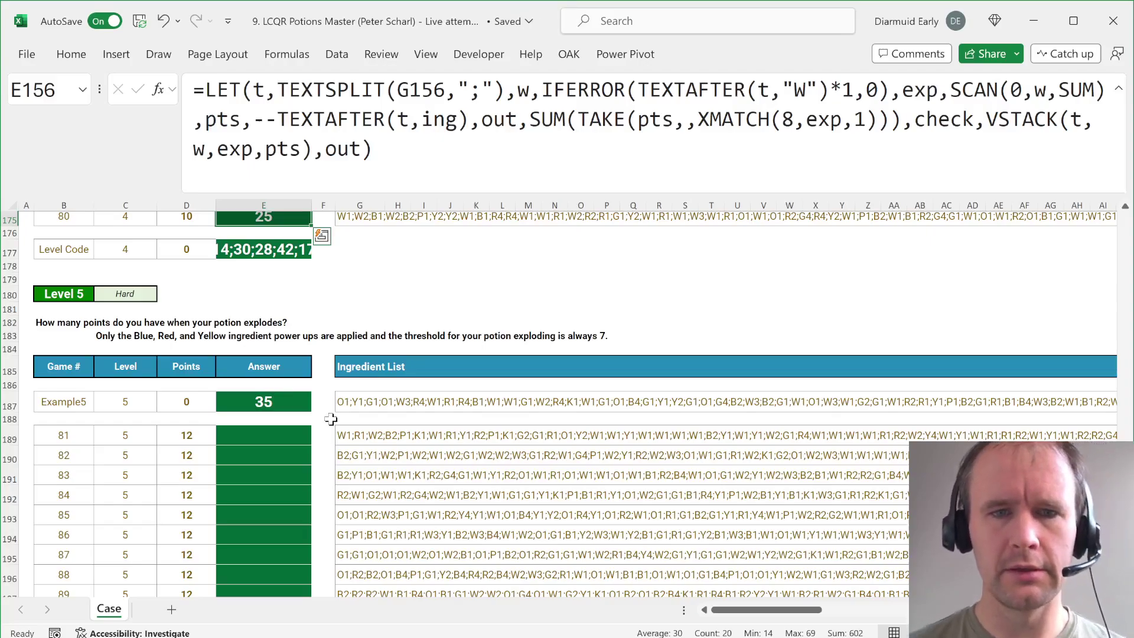
scroll(330, 420, down, 2)
scroll(331, 419, down, 2)
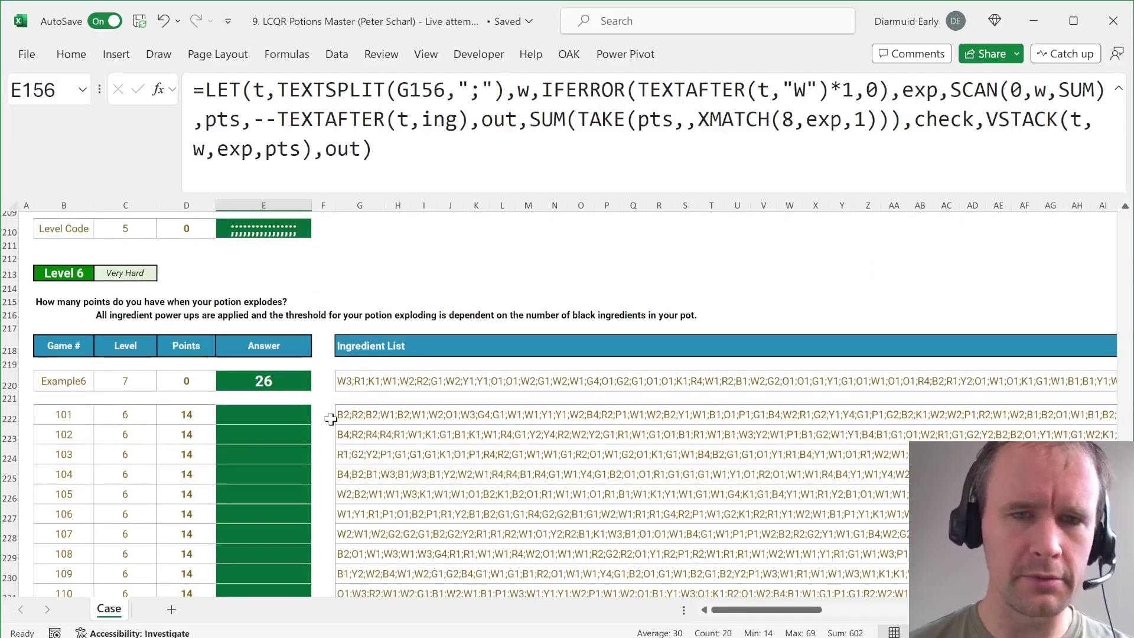
scroll(330, 419, up, 20)
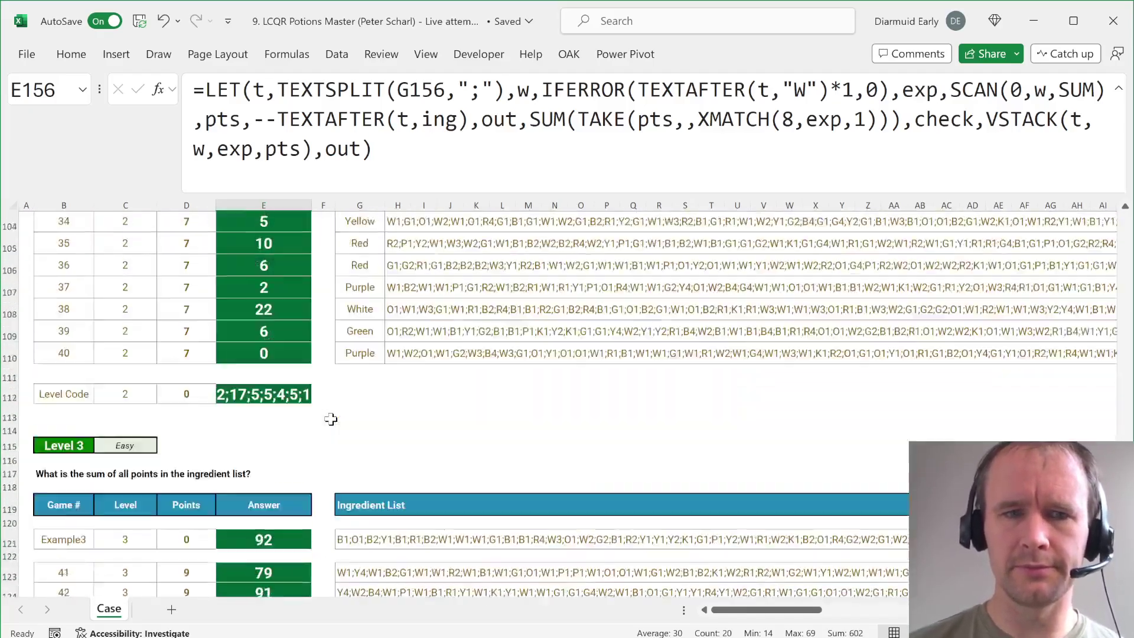
scroll(330, 419, down, 9)
scroll(330, 419, up, 1)
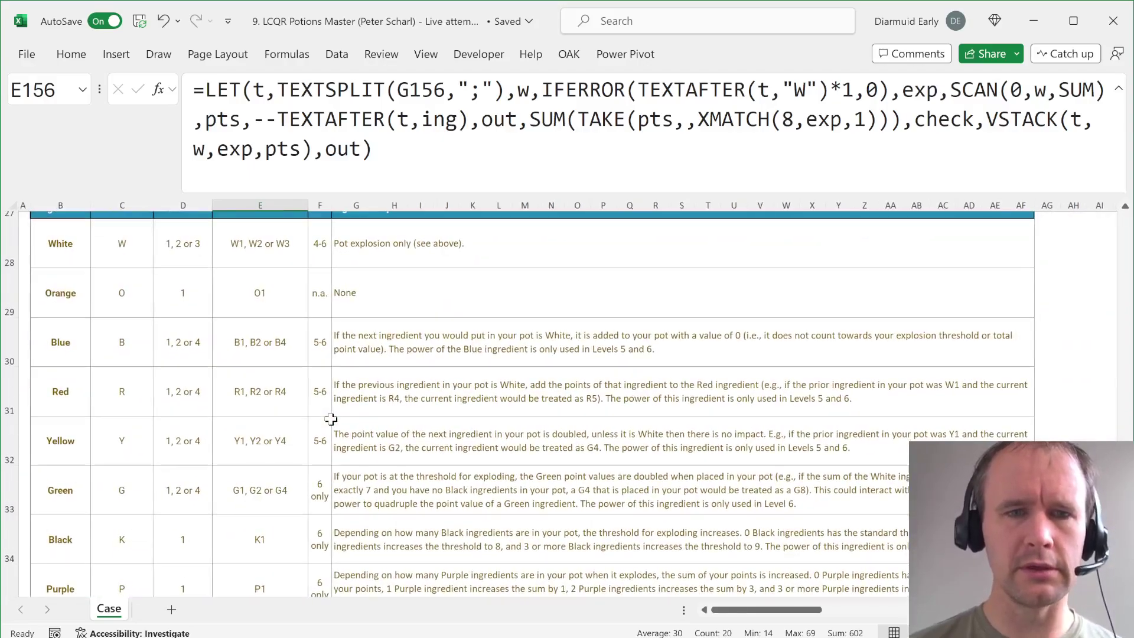
click(389, 245)
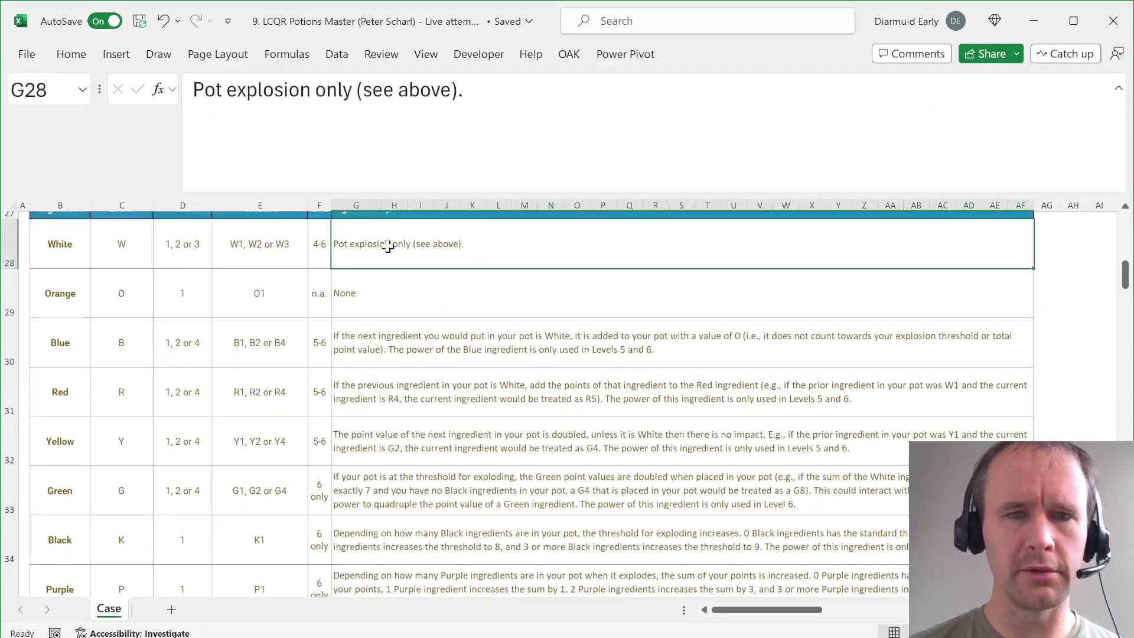
key(Down)
key(Down)
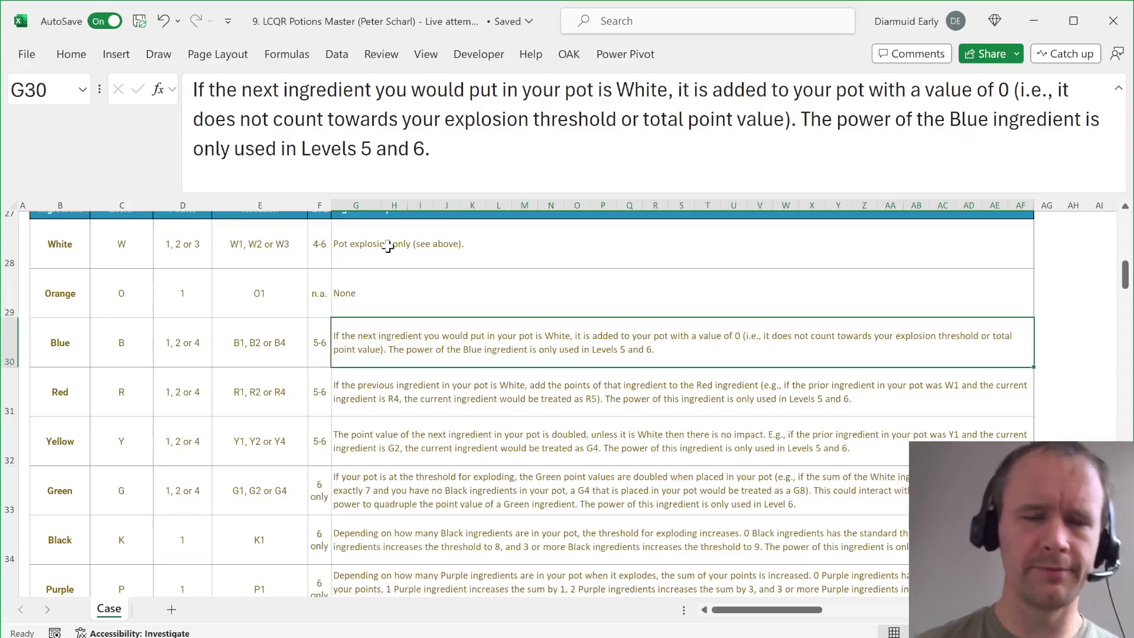
scroll(310, 523, down, 15)
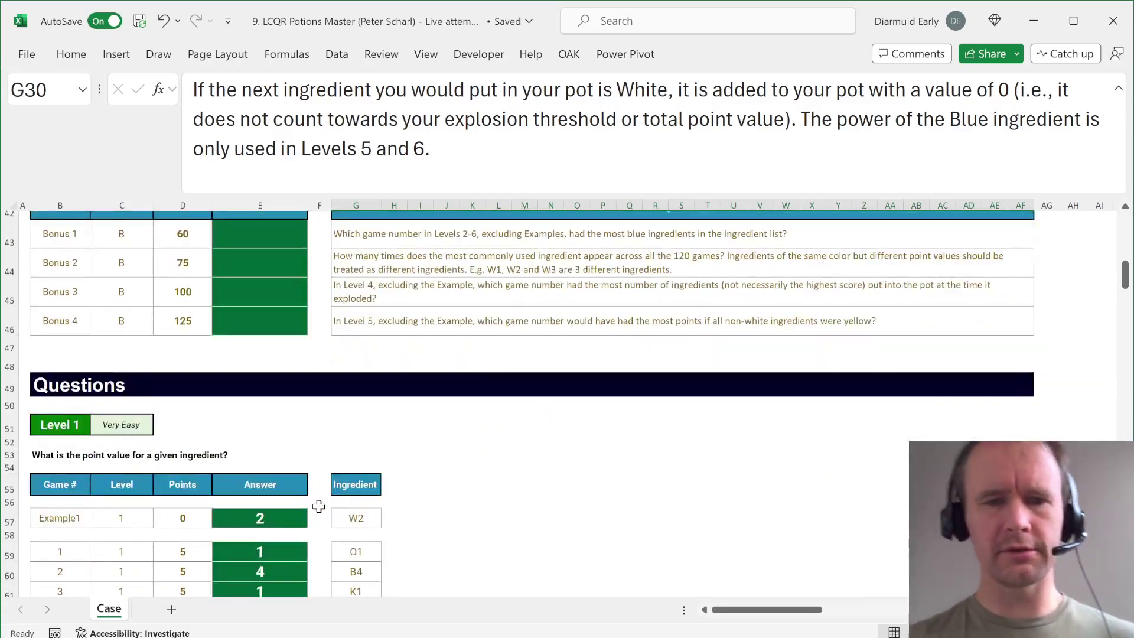
scroll(319, 506, down, 20)
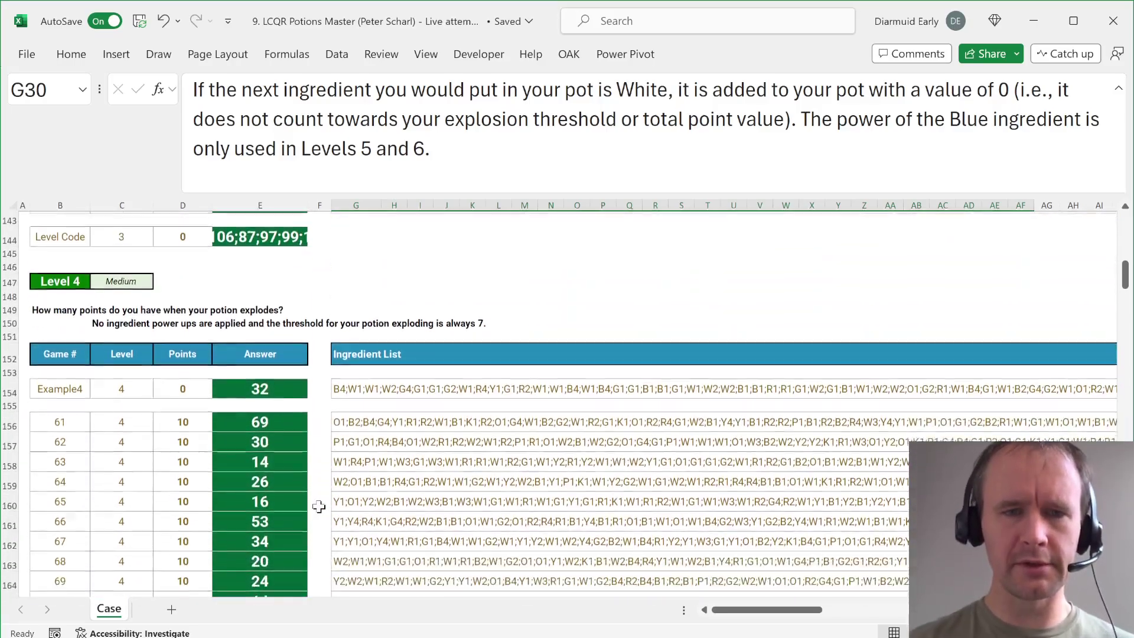
scroll(319, 507, down, 8)
scroll(319, 507, up, 1)
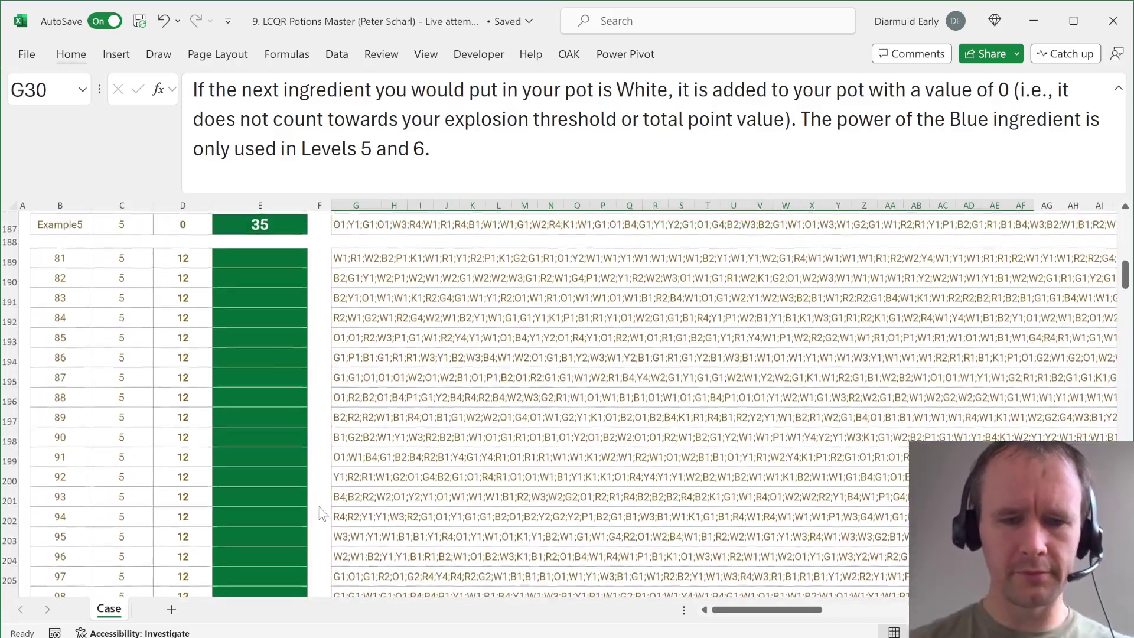
Step: Add a new worksheet named L5 and enter Example5 in its cell A1
key(shift+F11)
double_click(115, 610)
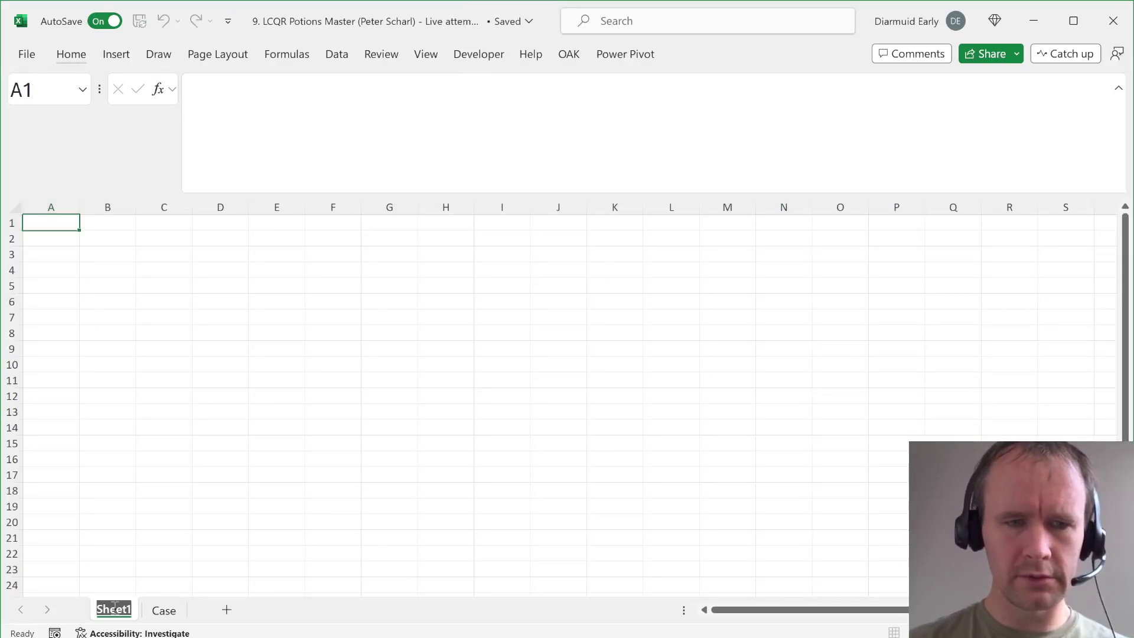
text(L5)
key(Return)
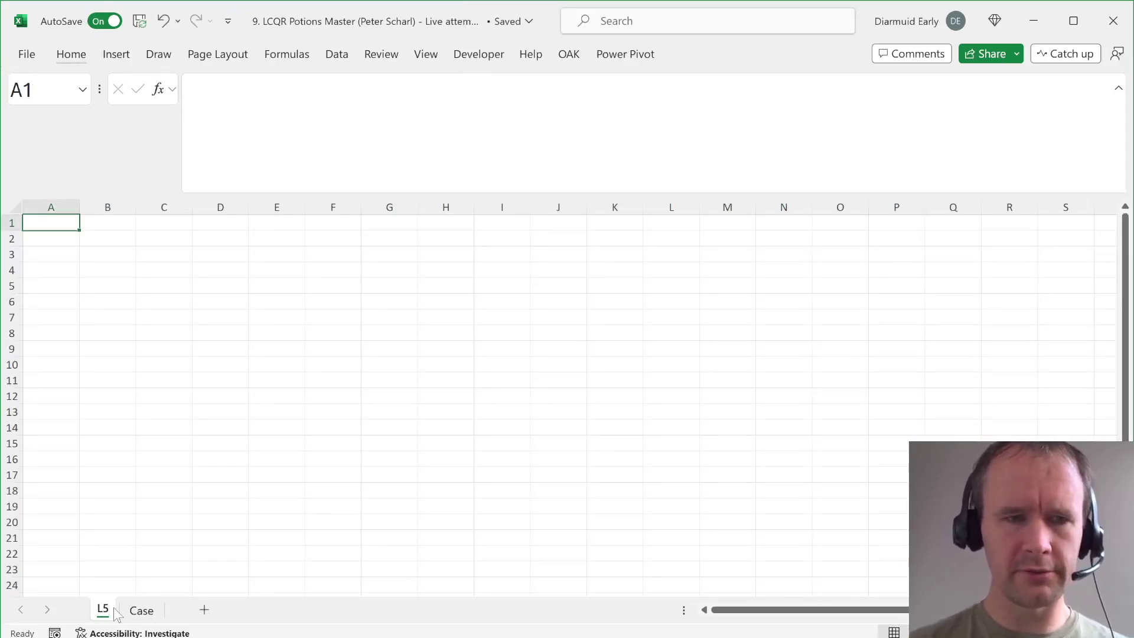
text(Example5)
key(Return)
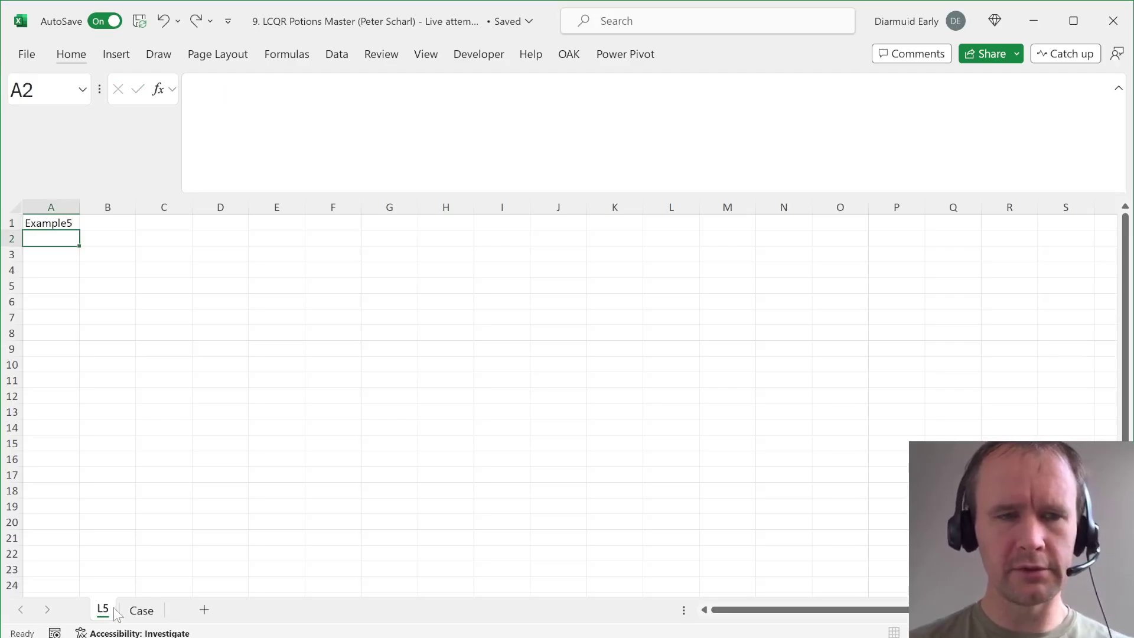
Step: Start an XLOOKUP in B3 of the L5 sheet that looks up A1 in Case!B187:B241
key(Up)
key(Right)
key(Down)
key(Down)
text(=x)
key(Tab)
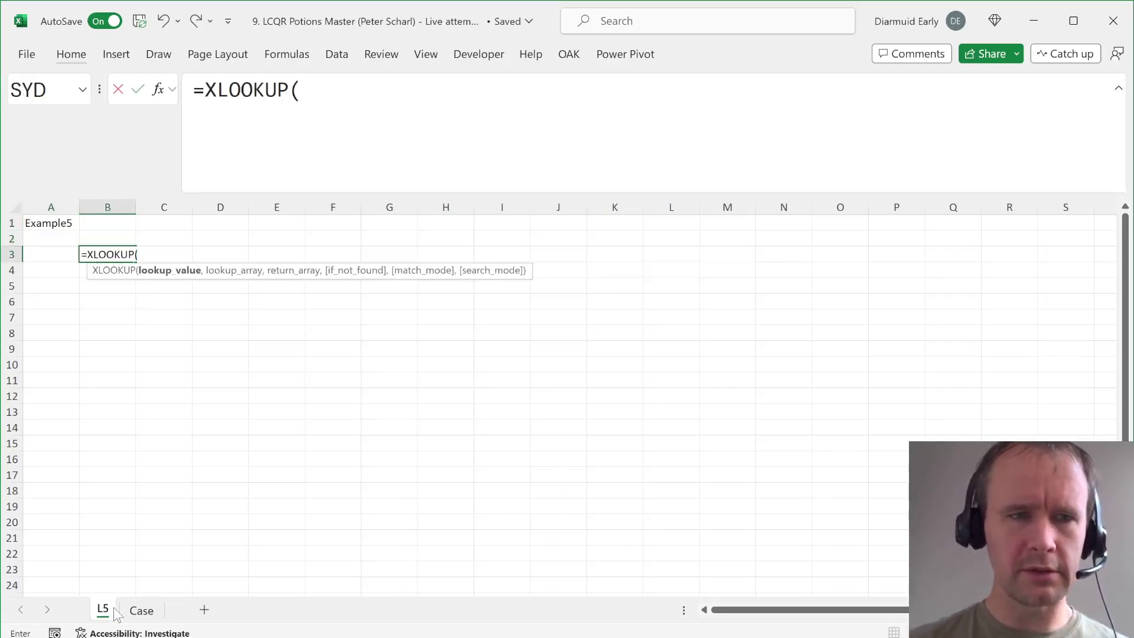
text(A1,)
click(141, 611)
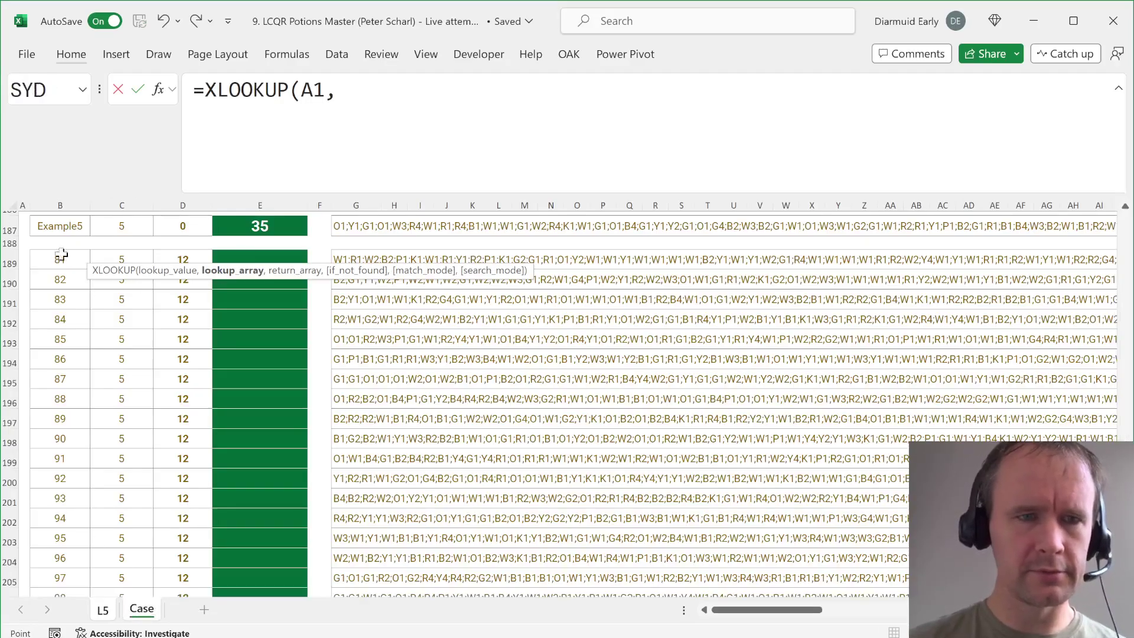
click(60, 235)
key(ctrl+shift+Down)
key(ctrl+shift+Down)
key(ctrl+shift+Down)
key(ctrl+shift+Down)
key(ctrl+shift+Down)
key(ctrl+shift+Down)
key(ctrl+shift+Down)
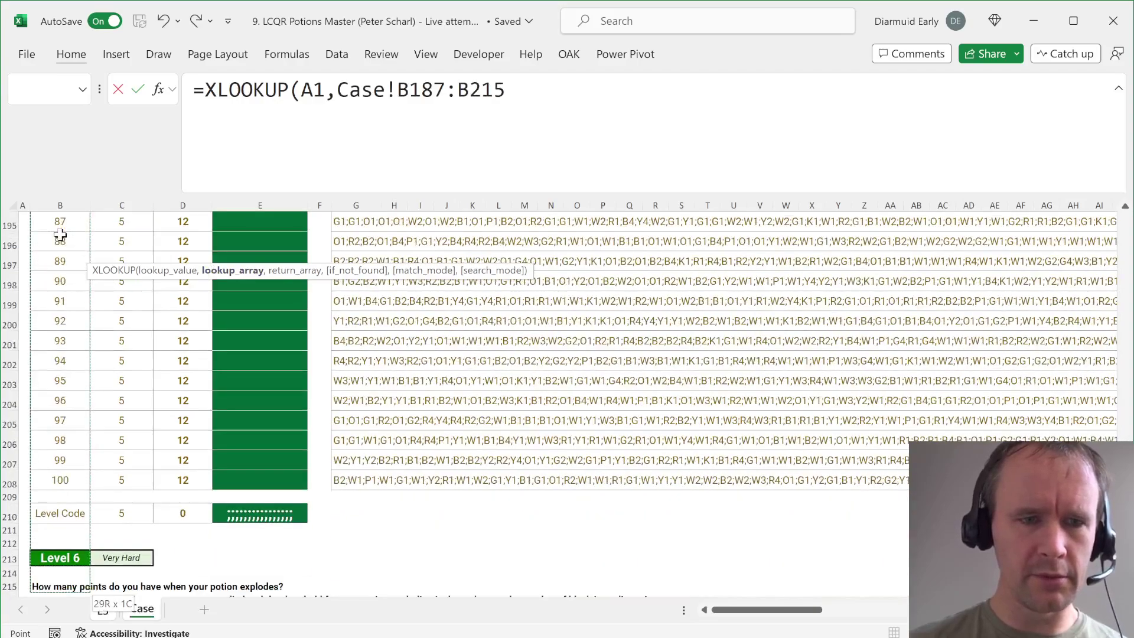
key(ctrl+shift+Down)
key(ctrl+shift+Down)
text(,)
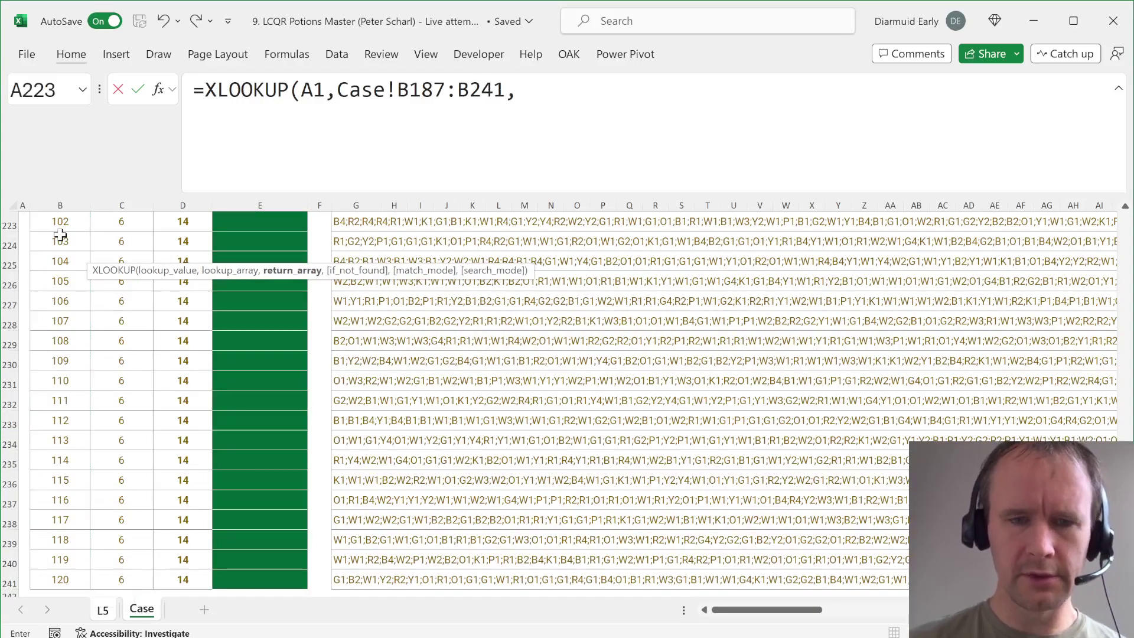
Step: Set the XLOOKUP's return array to the Case sheet's ingredient lists in column G, covering the Example5 to game 120 rows, and commit
click(341, 584)
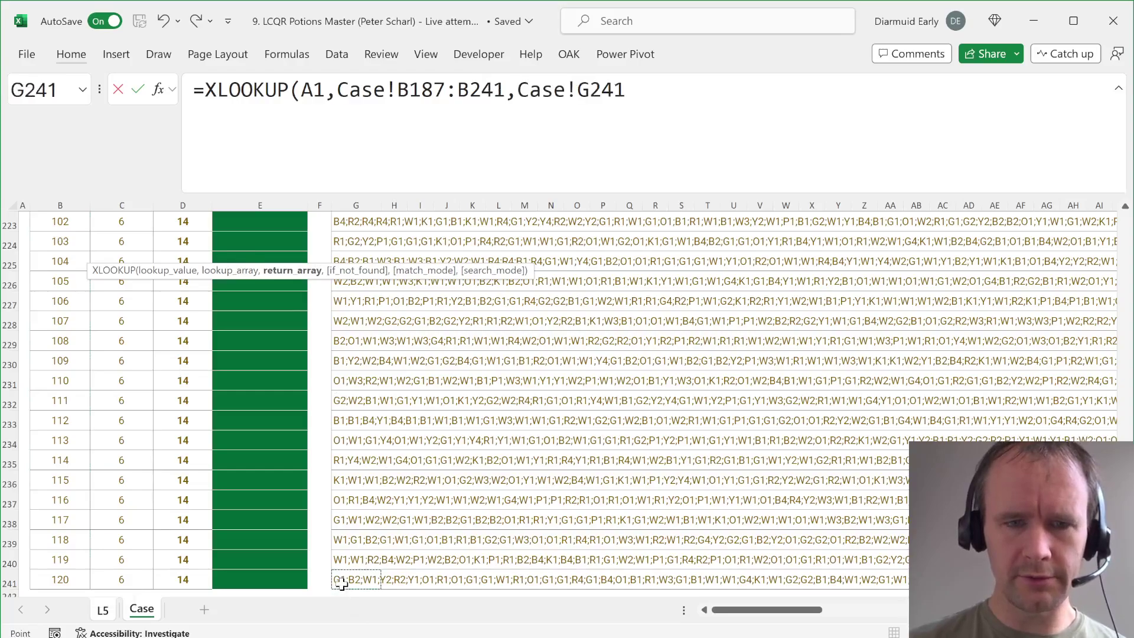
key(ctrl+shift+Up)
key(ctrl+shift+Up)
key(ctrl+shift+Up)
key(ctrl+shift+Up)
key(ctrl+shift+Up)
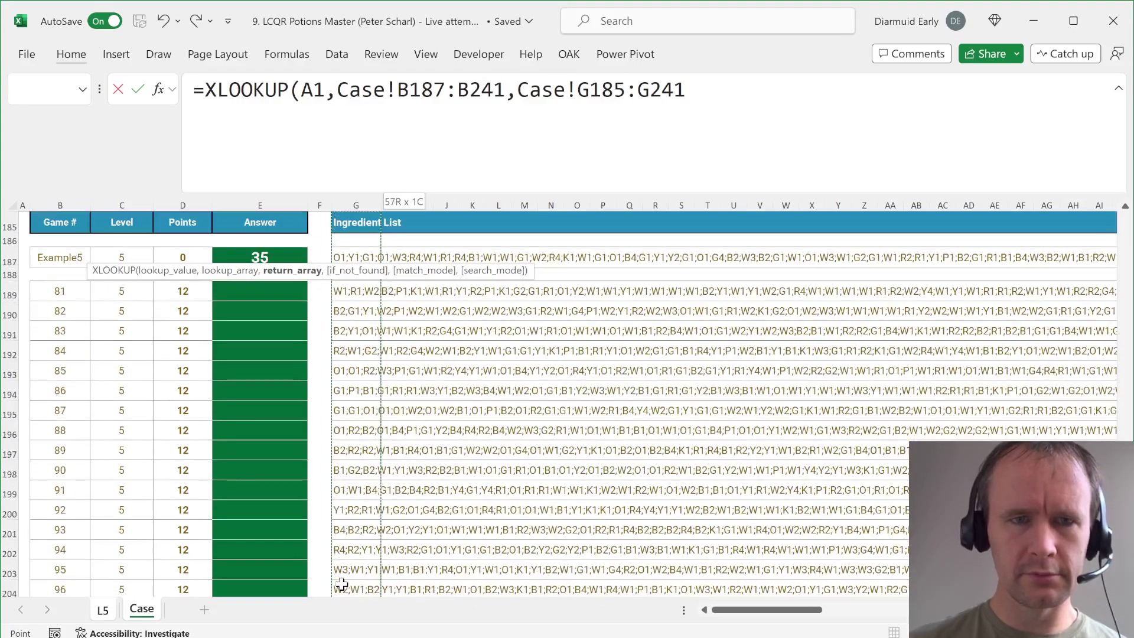
key(ctrl+shift+Down)
key(Return)
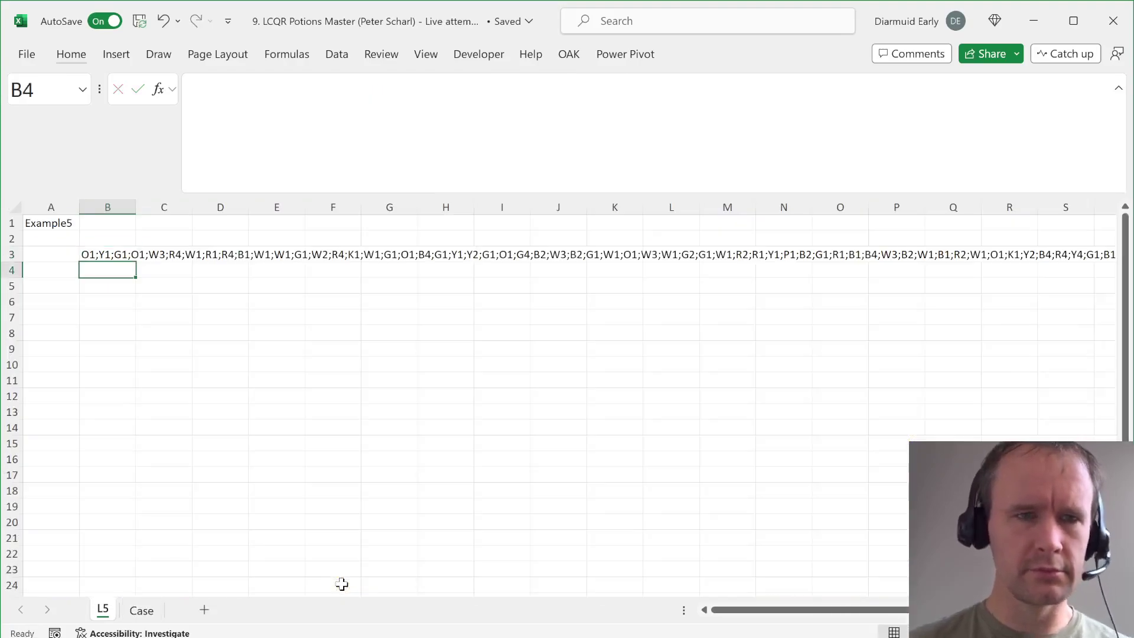
Step: Wrap the XLOOKUP in B3 in TEXTSPLIT with ";" as the row delimiter so the ingredients spill down column B
key(Up)
click(207, 90)
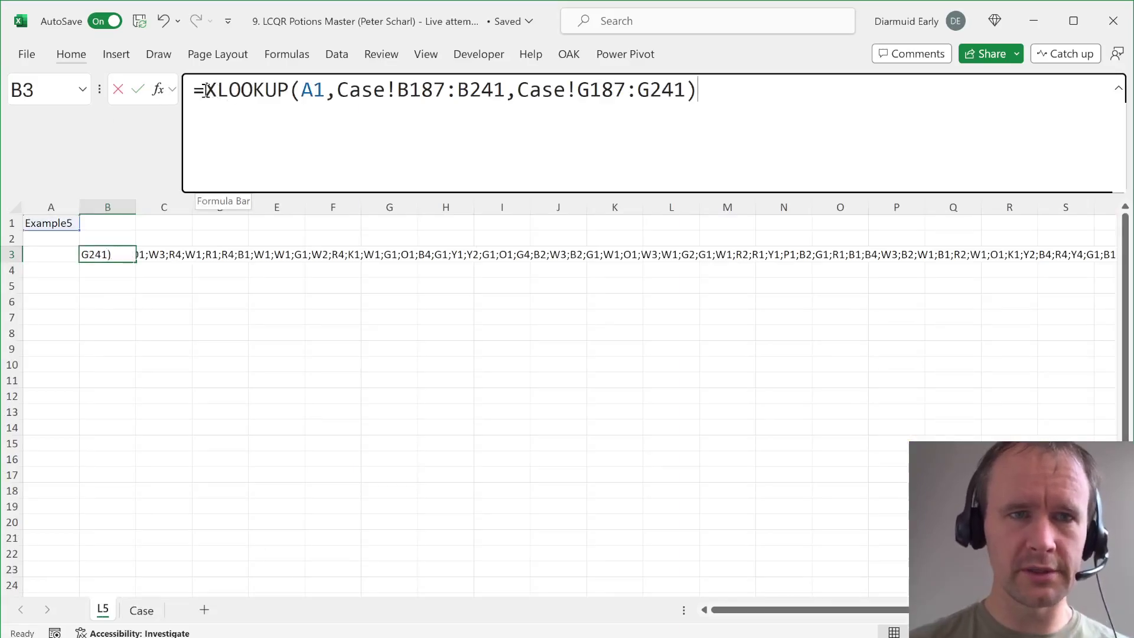
text(texts)
key(Tab)
key(End)
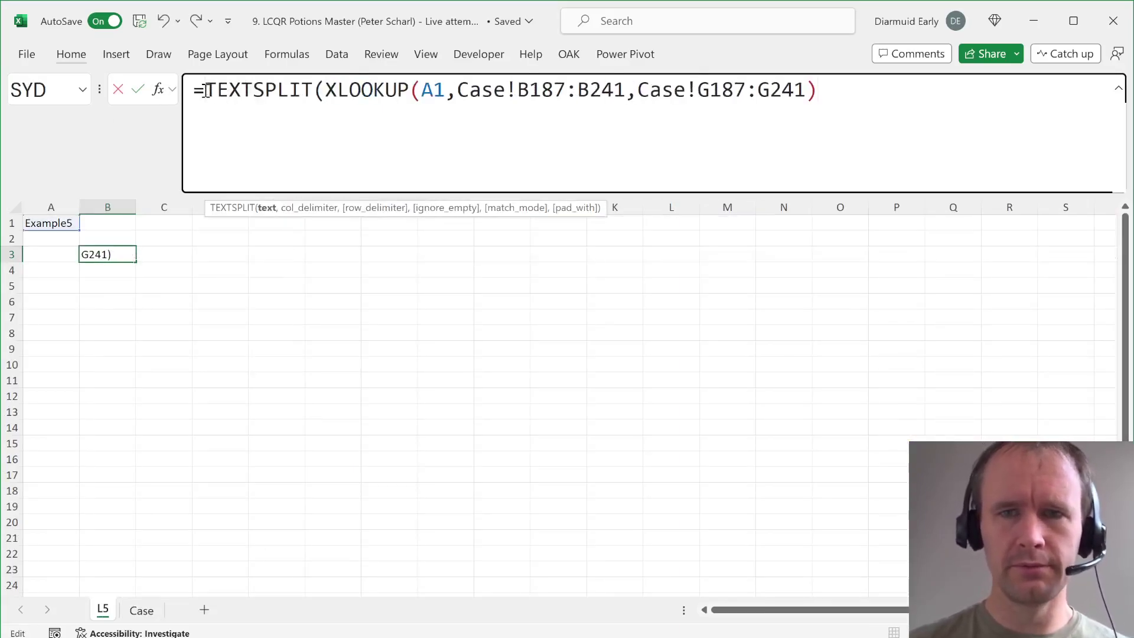
text(,,";"))
key(Return)
key(Up)
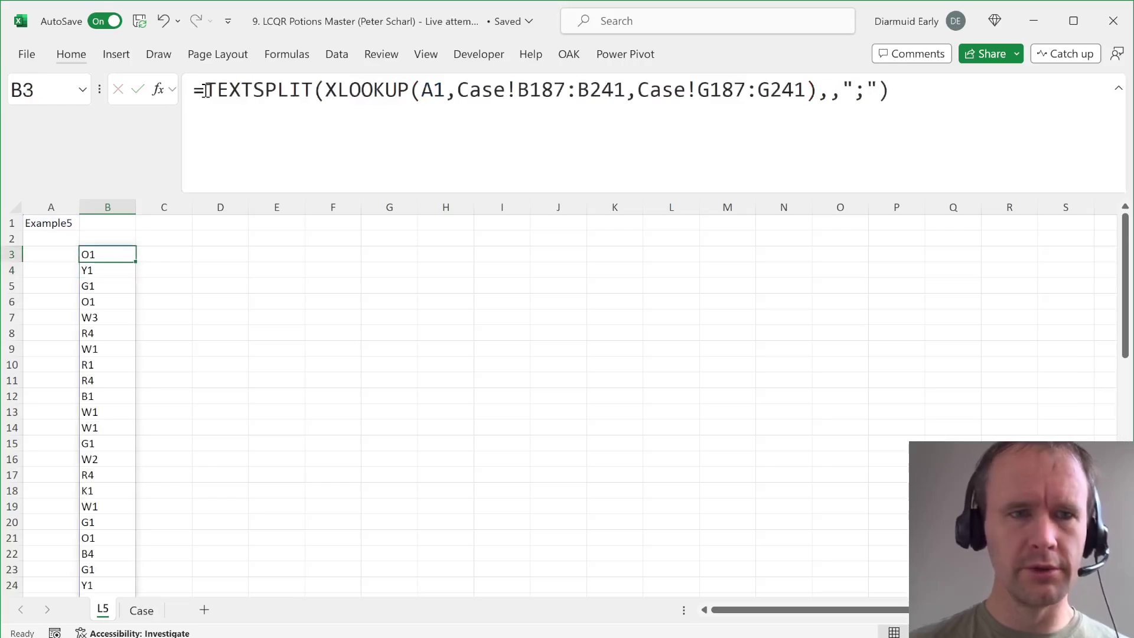
Step: Add the headers Color in C2 and Num in D2
key(Right)
key(Left)
key(Right)
key(Up)
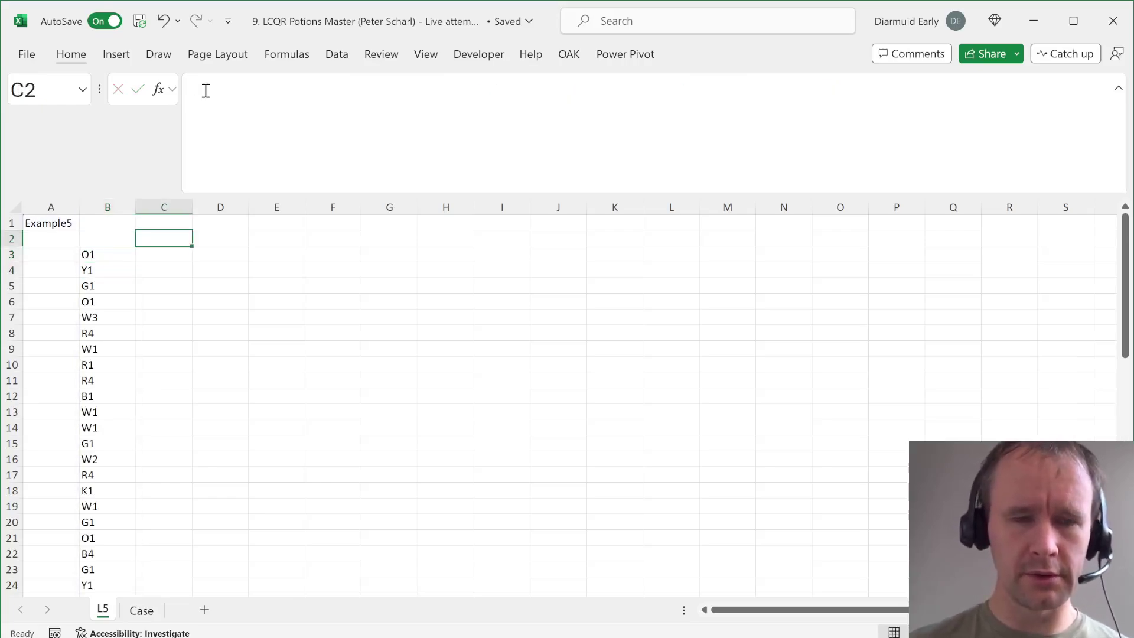
text(Color)
key(Tab)
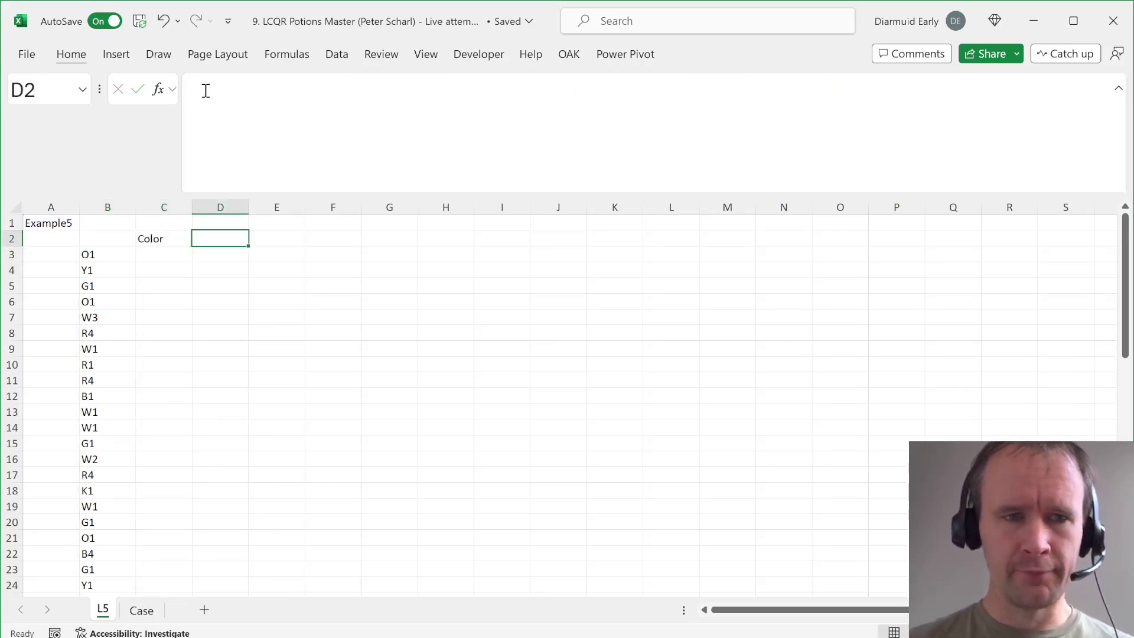
text(Num)
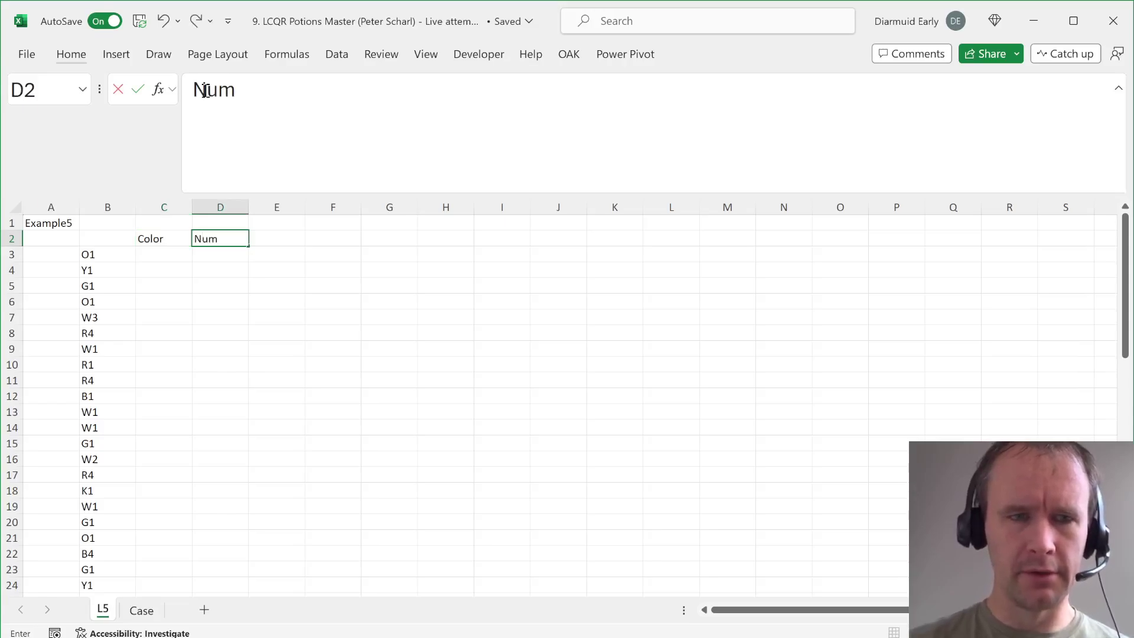
key(Return)
Step: Extract each ingredient's colour letter in C3 with LEFT on the B3# spill
text(=LEFT()
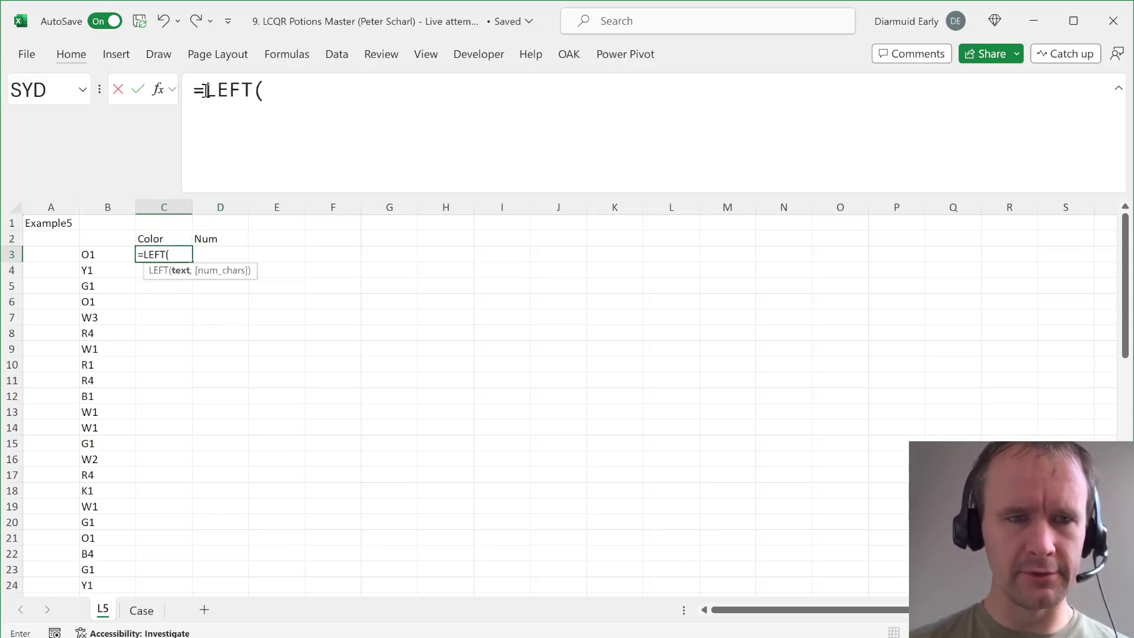
key(Left)
key(ctrl+shift+Down)
text())
key(ctrl+Return)
Step: Extract each ingredient's number in D3 with =TEXTAFTER(B3#,ing)*1
key(Right)
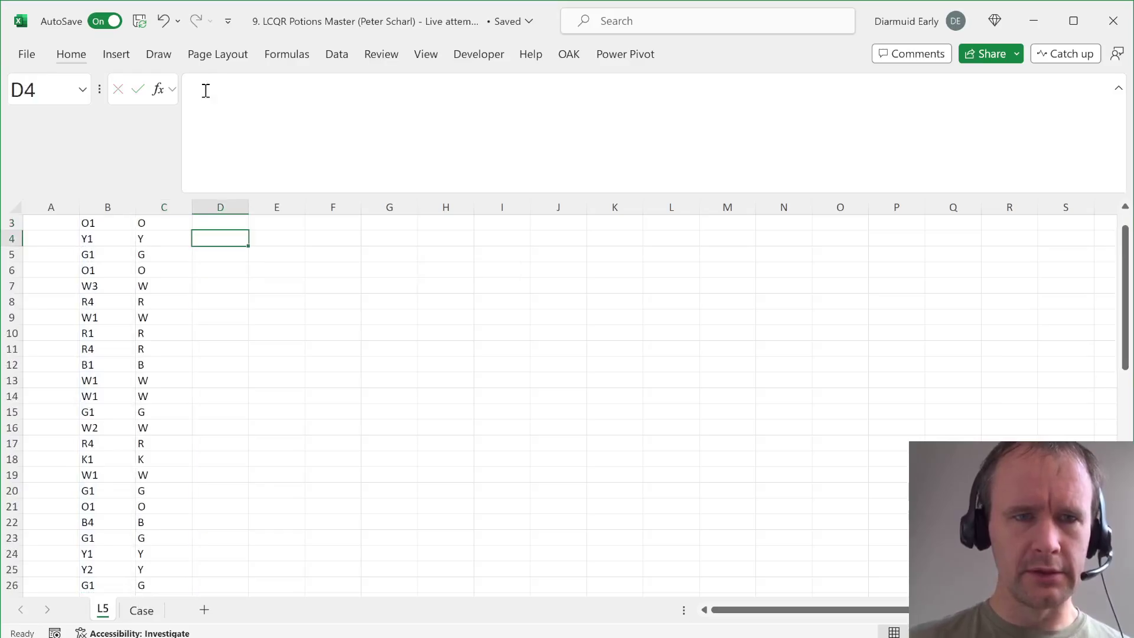
key(Up)
key(Down)
text(=texta)
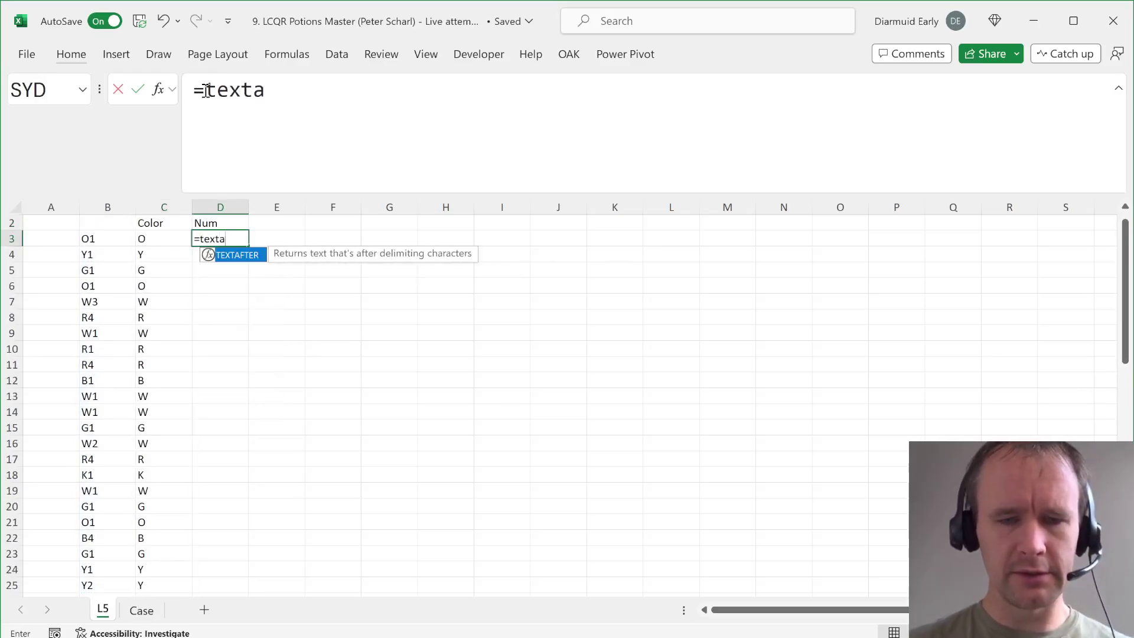
key(Tab)
key(Left)
key(Left)
key(ctrl+shift+Down)
text(,in)
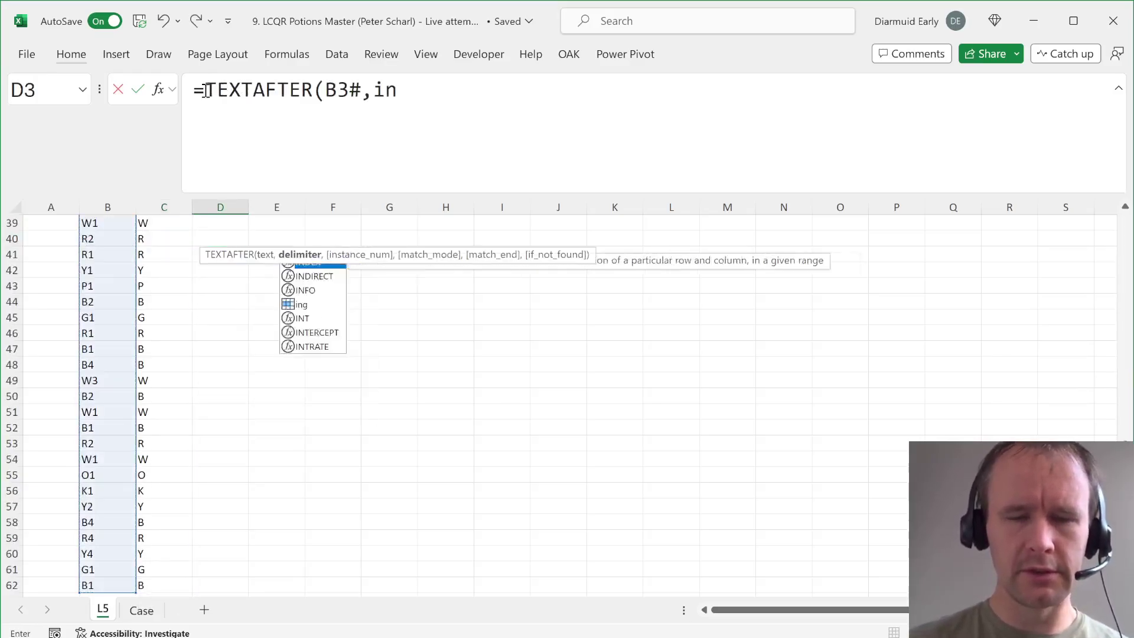
text(g)*1)
key(ctrl+Return)
key(Up)
key(Up)
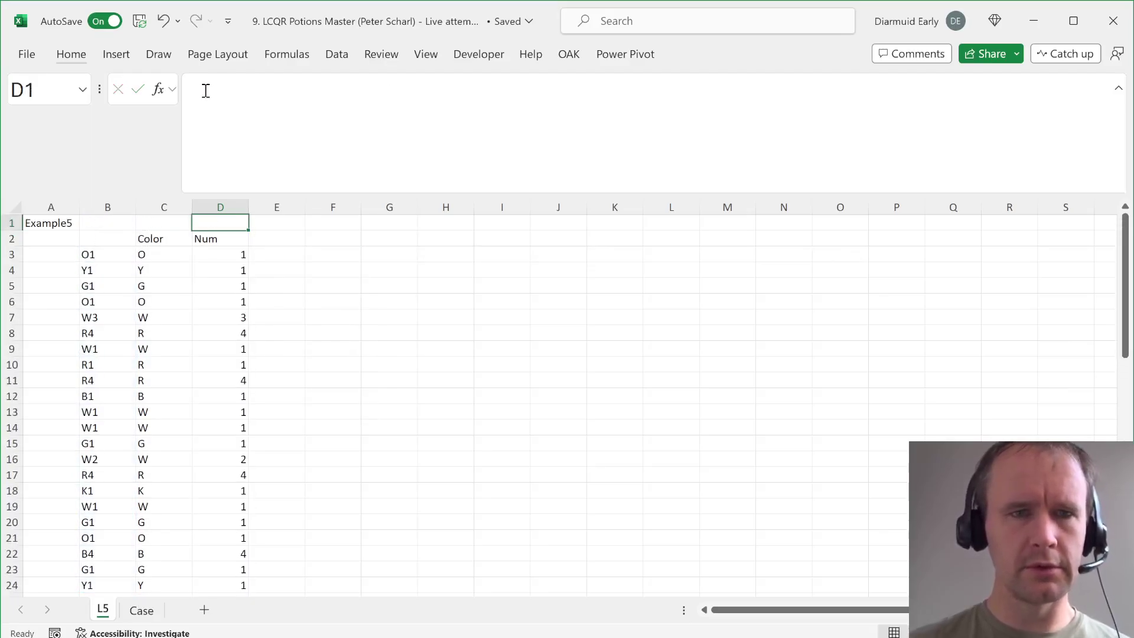
Step: Highlight the Blue, Red and Yellow ingredient names in B30:B32 of the Case sheet with yellow fill
key(Down)
key(ctrl+Page_Down)
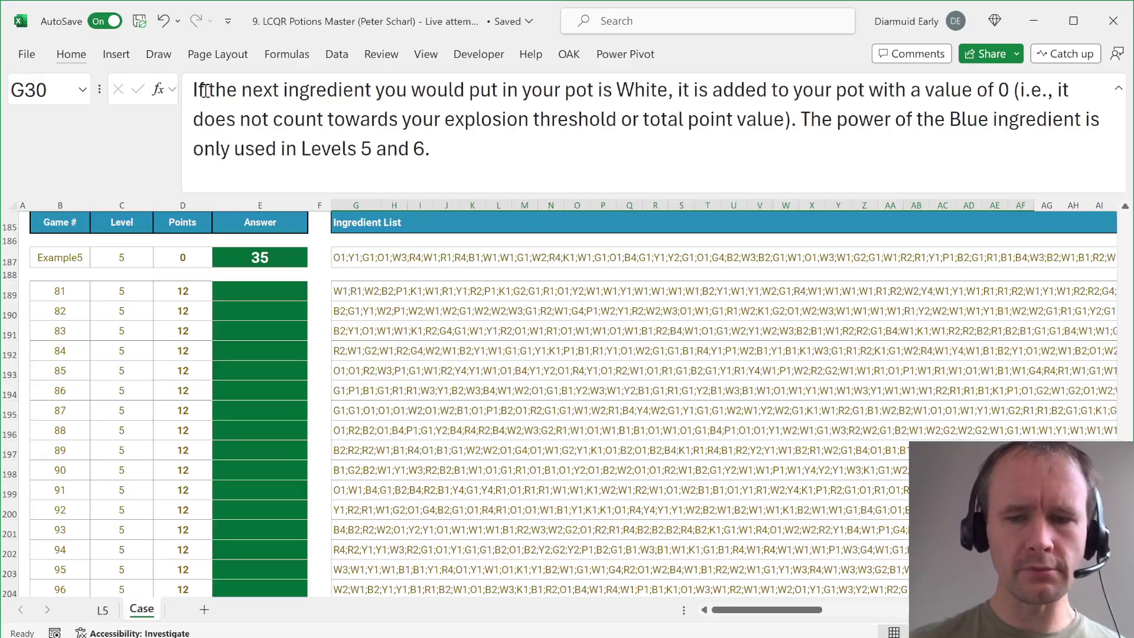
key(ctrl+Home)
scroll(264, 440, down, 8)
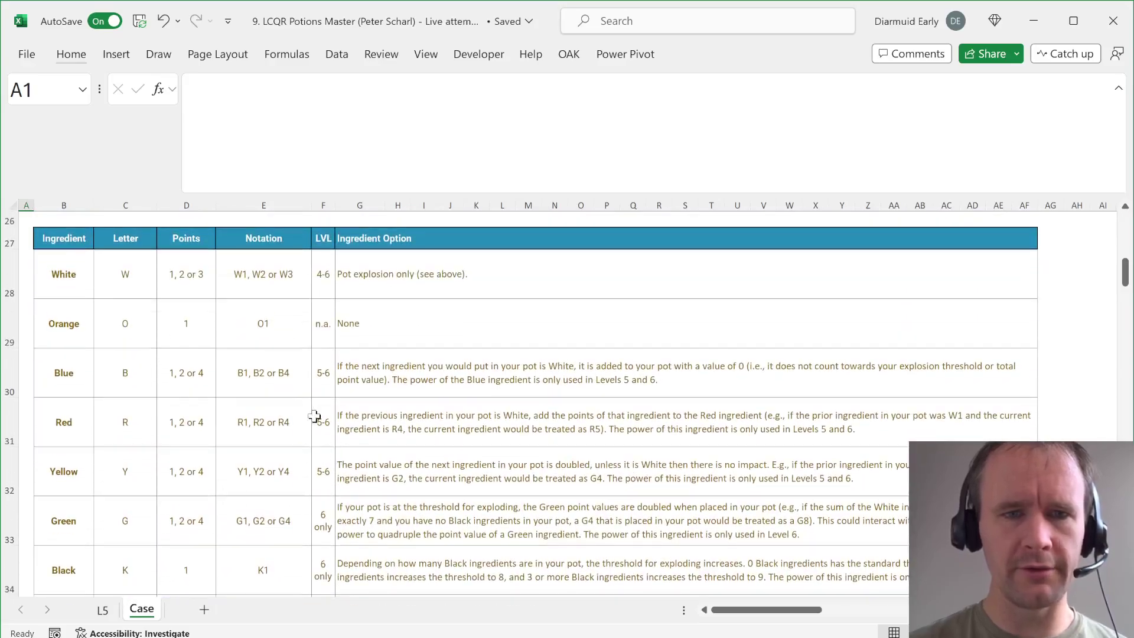
click(77, 376)
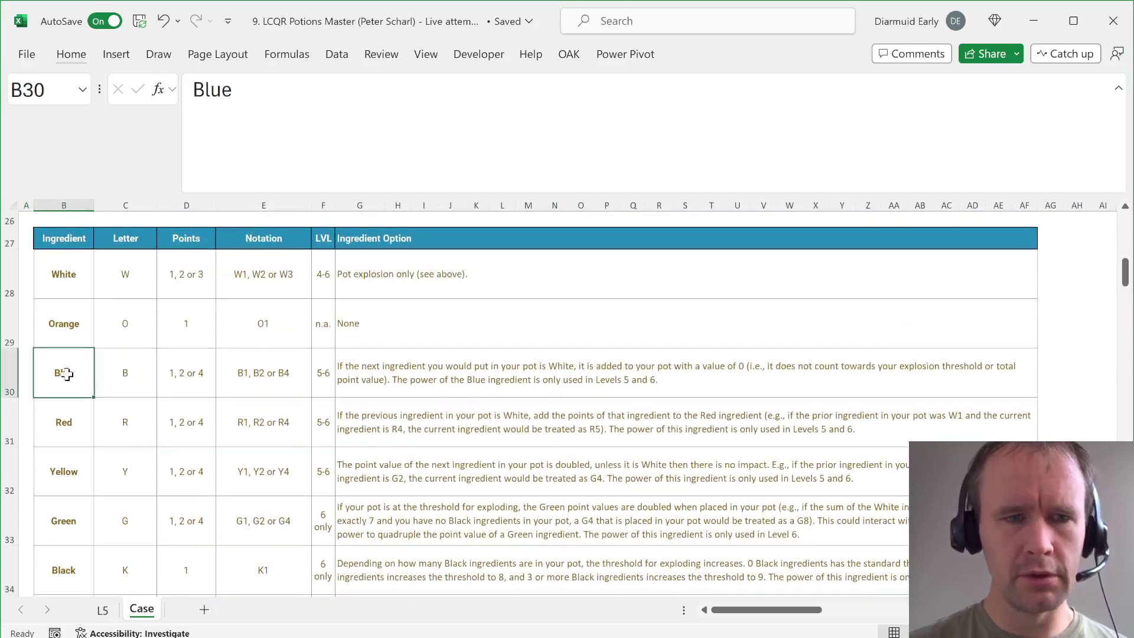
shift+click(58, 456)
click(71, 54)
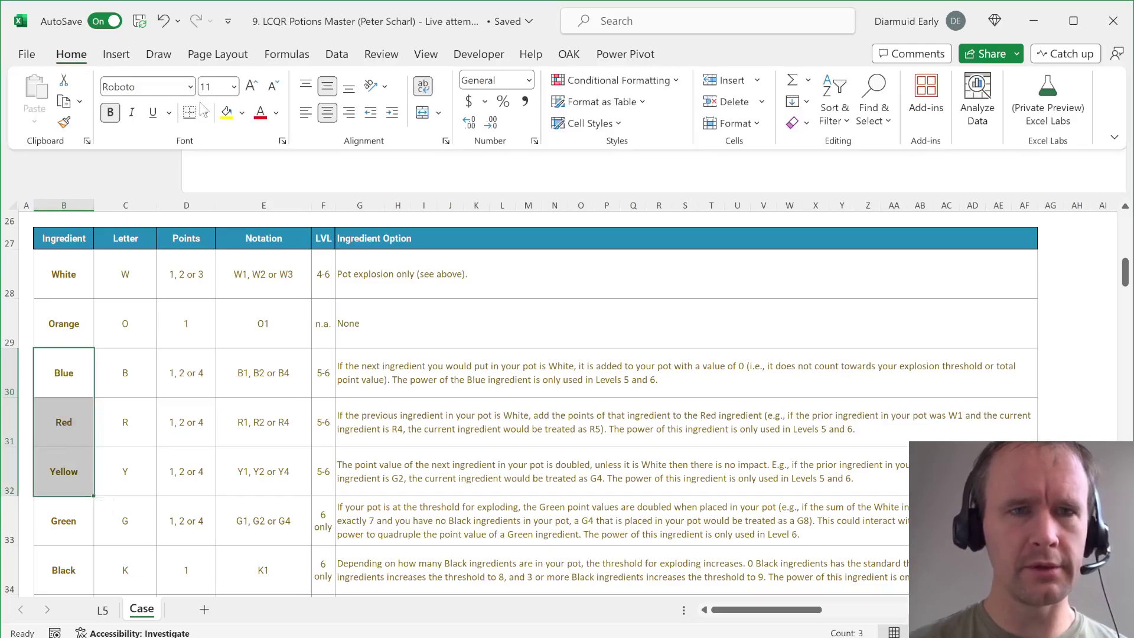
click(226, 112)
click(397, 393)
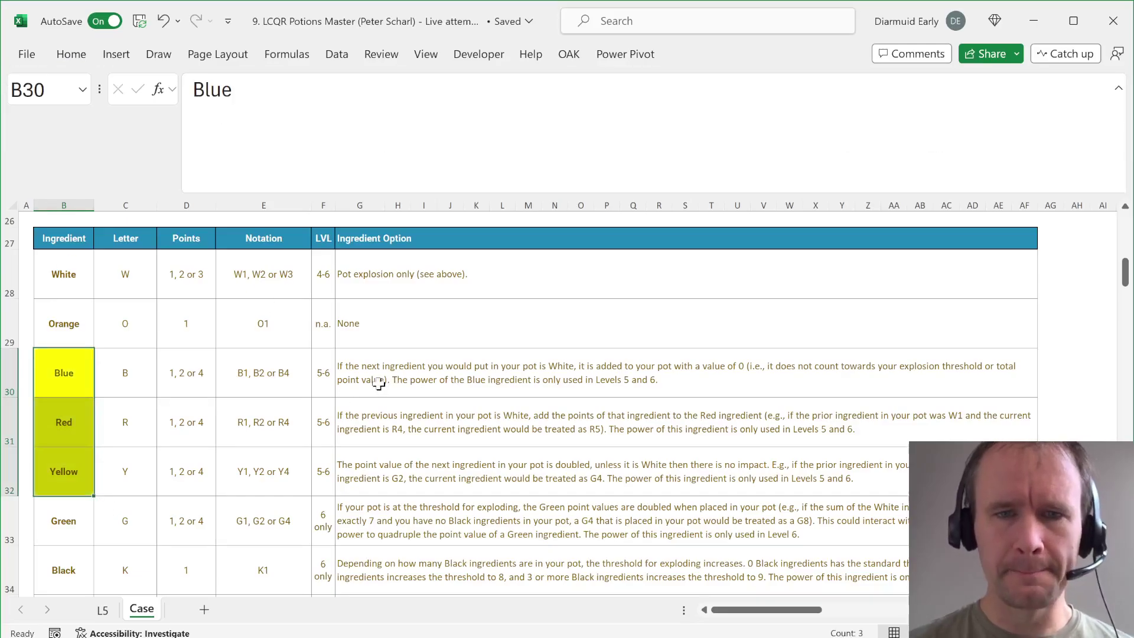
Step: Read the power rules of the Blue, Red and Yellow ingredients in G30:G32
click(378, 383)
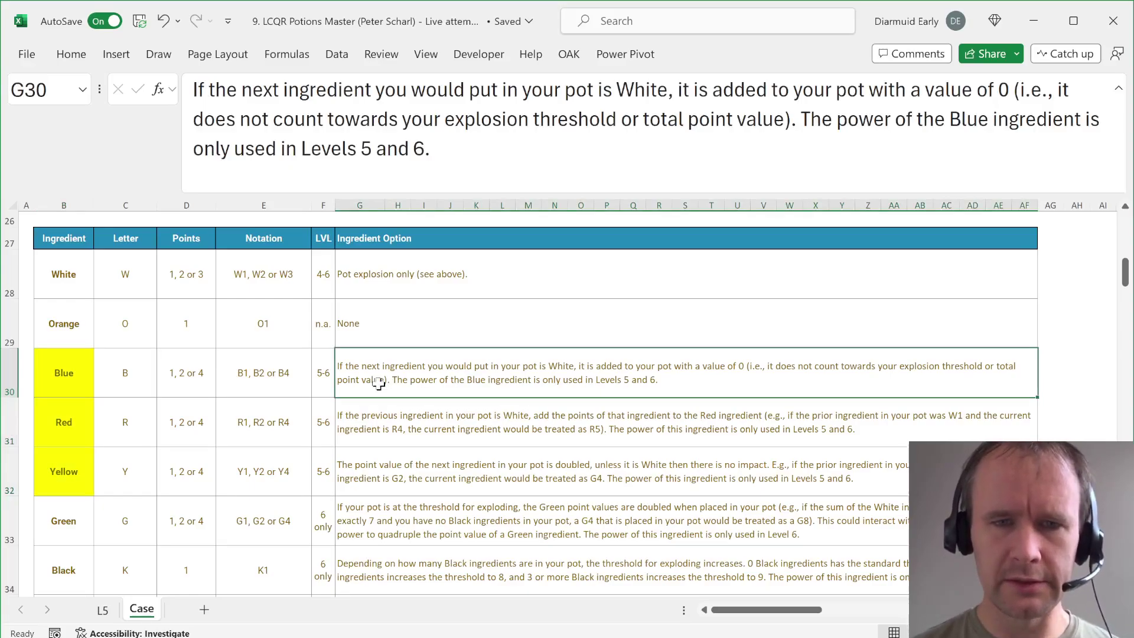
key(Down)
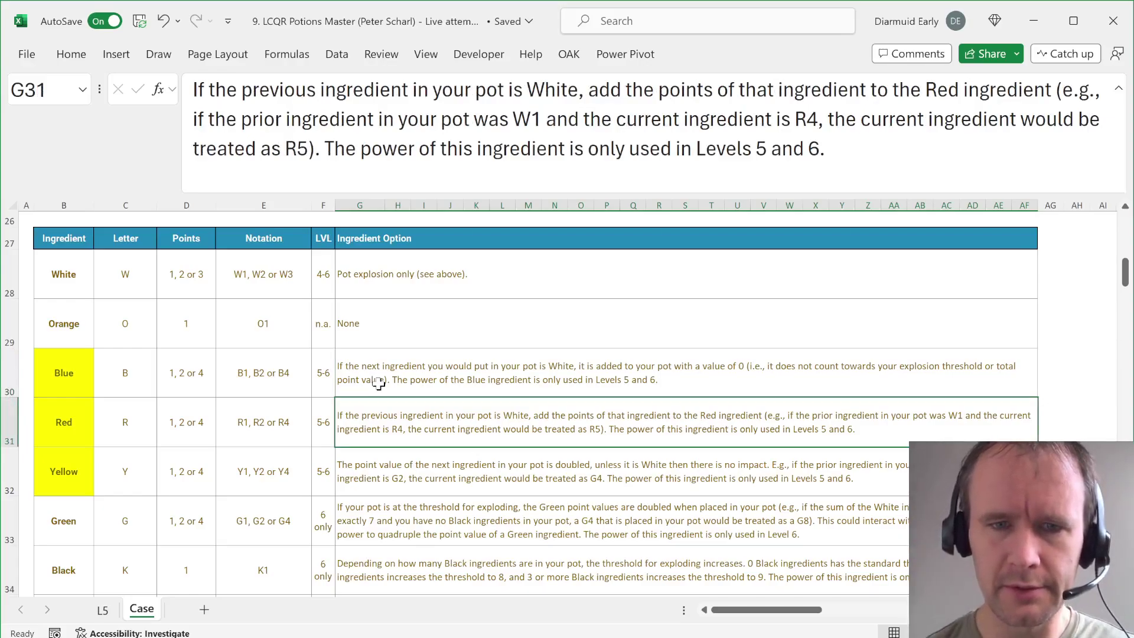
scroll(378, 382, down, 2)
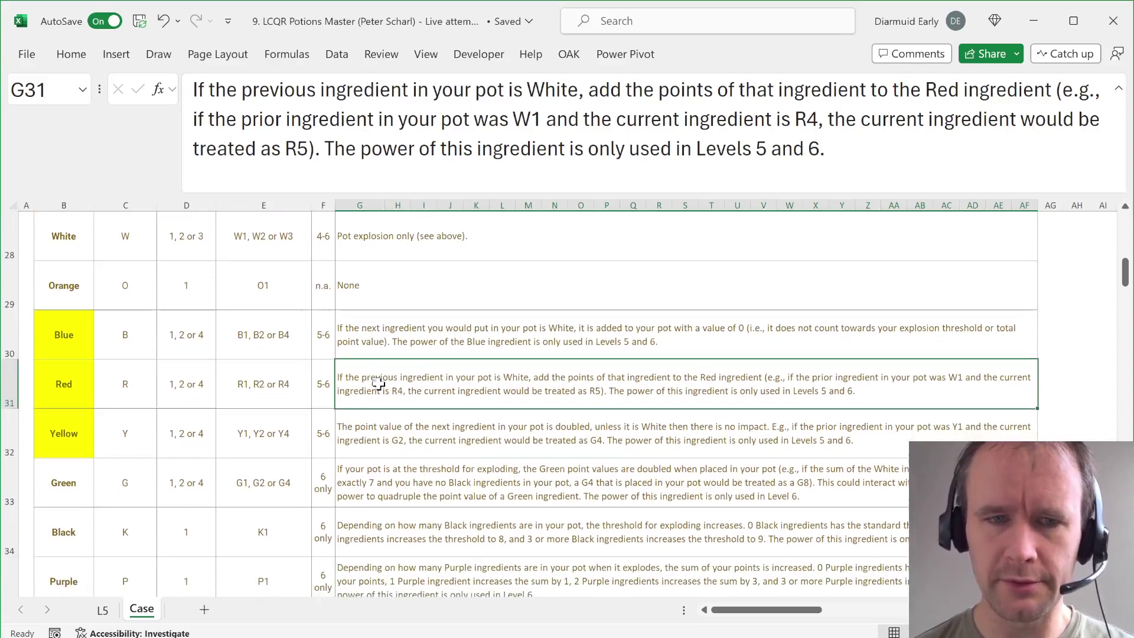
click(385, 442)
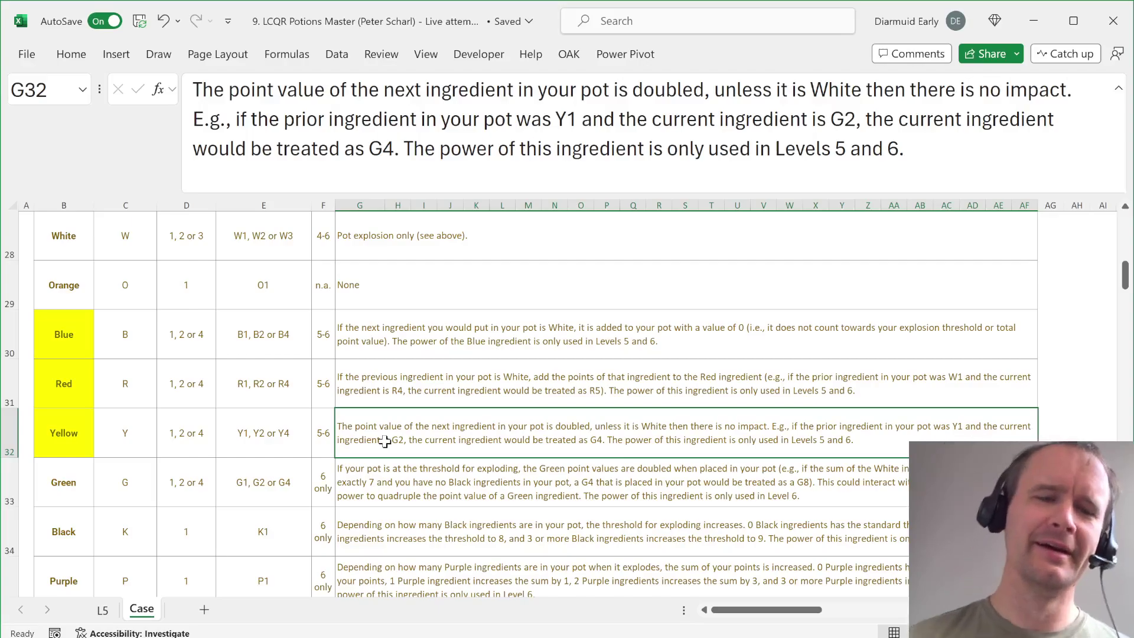
key(Up)
key(Up)
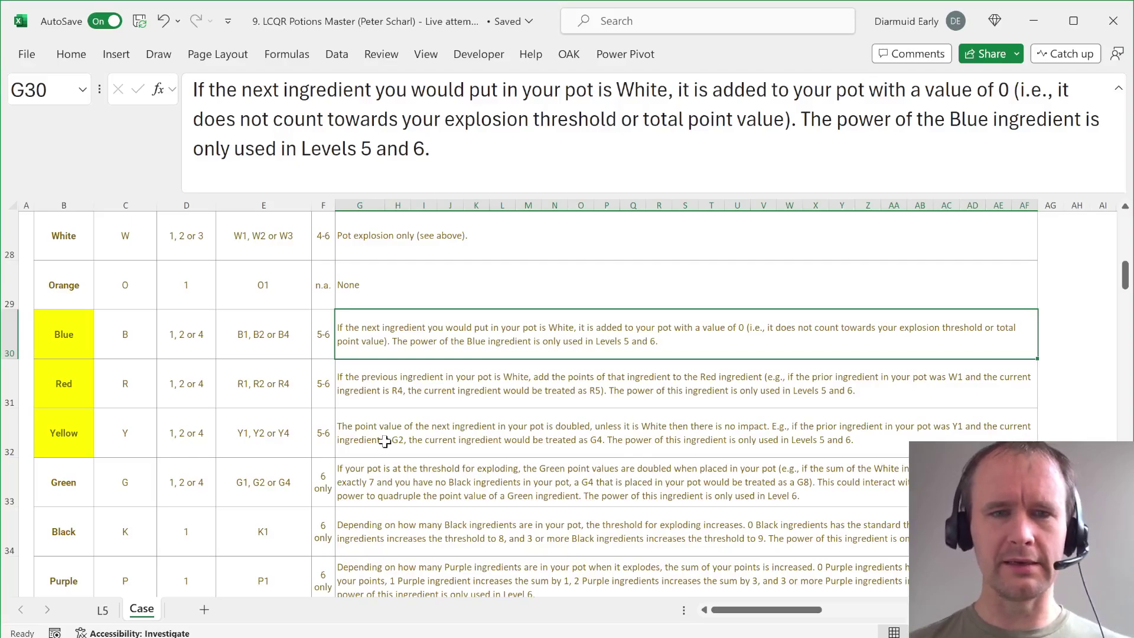
Step: Add the header "Blue imp?" in E2 of the L5 sheet
key(ctrl+Page_Up)
key(Right)
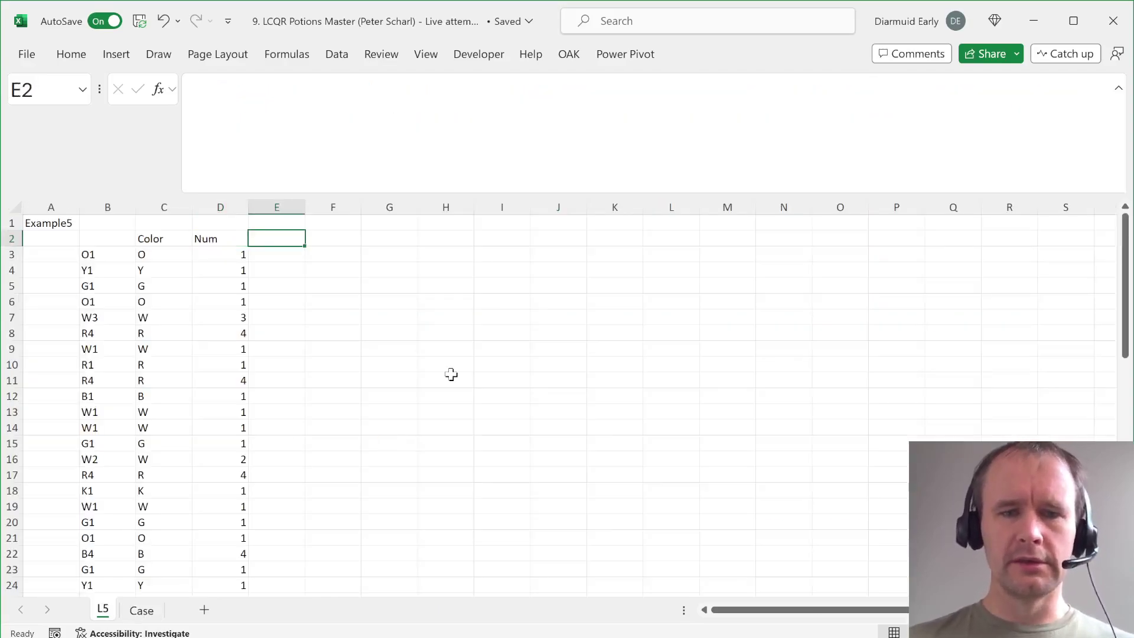
text(Blue imp?)
key(Return)
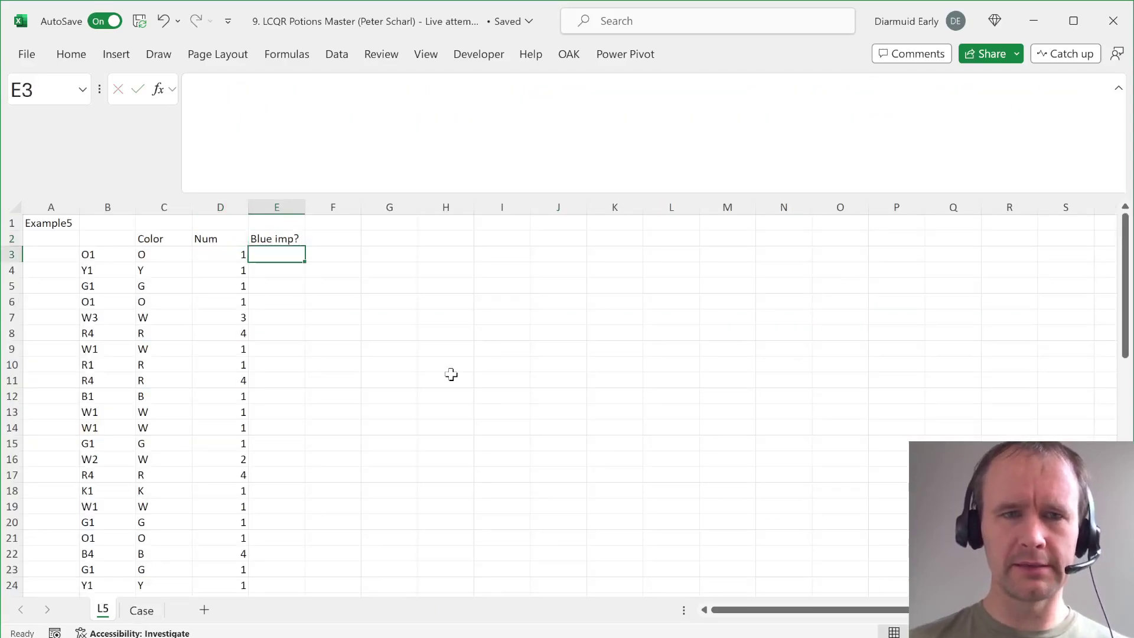
Step: Enter =VSTACK("X",C3#)="B" in E3 to flag ingredients that directly follow a Blue one
key(Down)
key(Up)
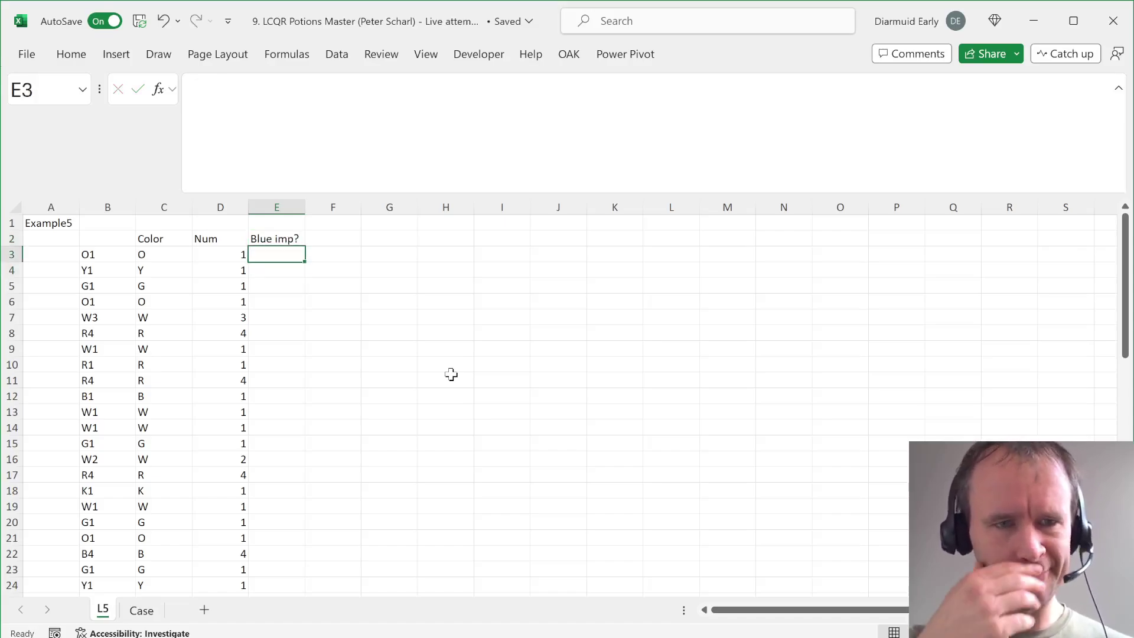
text(=)
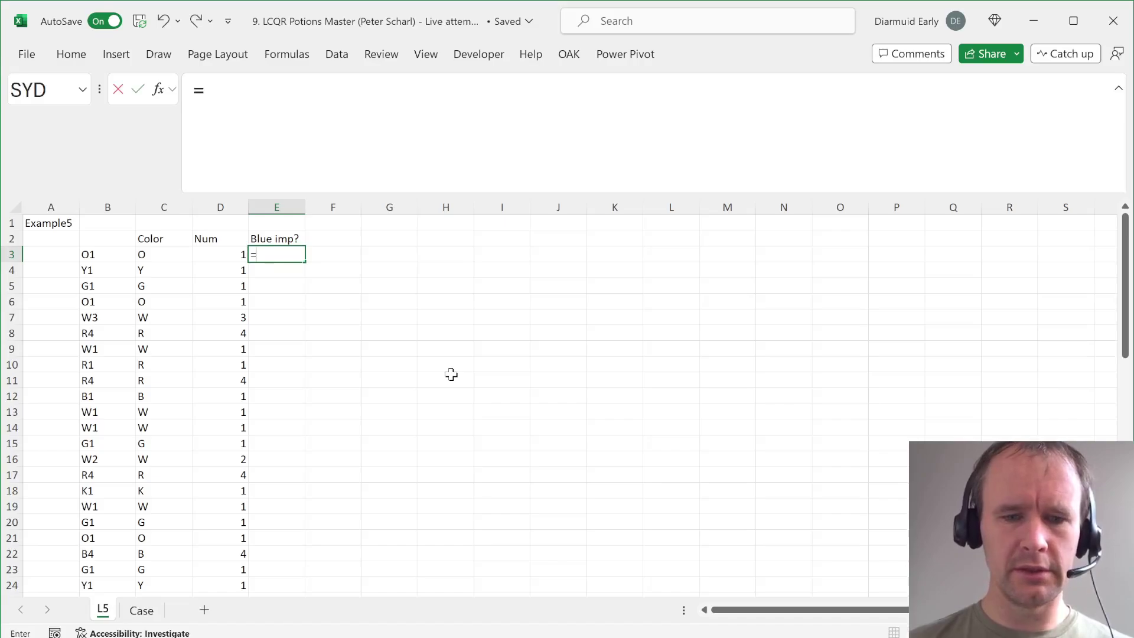
text(vst)
key(Tab)
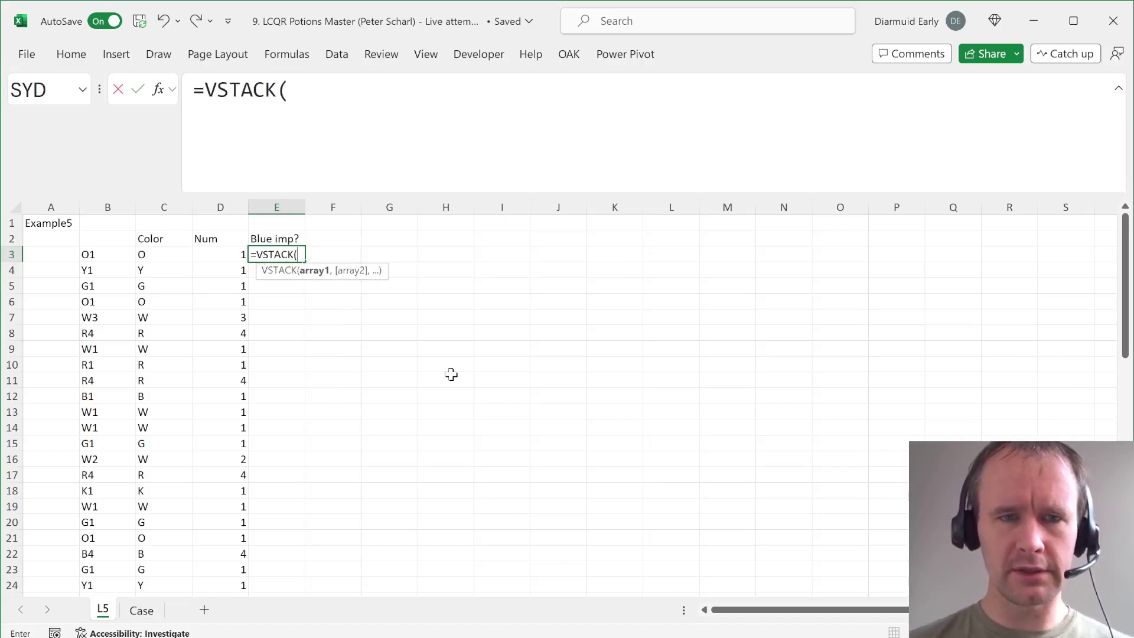
text("X",)
key(Left)
key(Left)
key(ctrl+shift+Down)
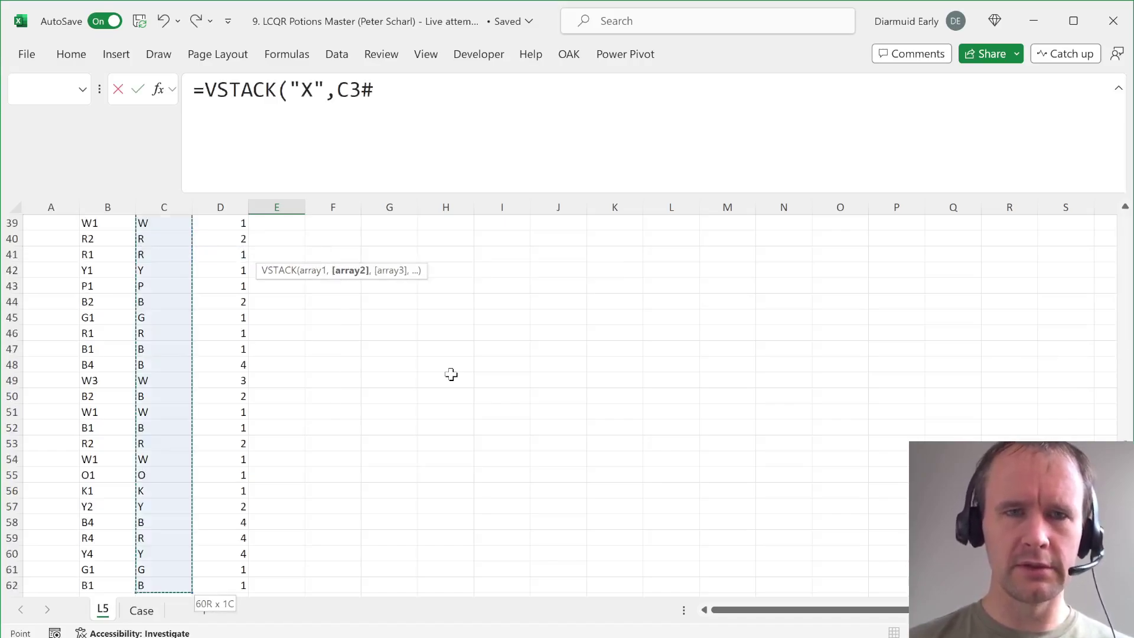
text()="B")
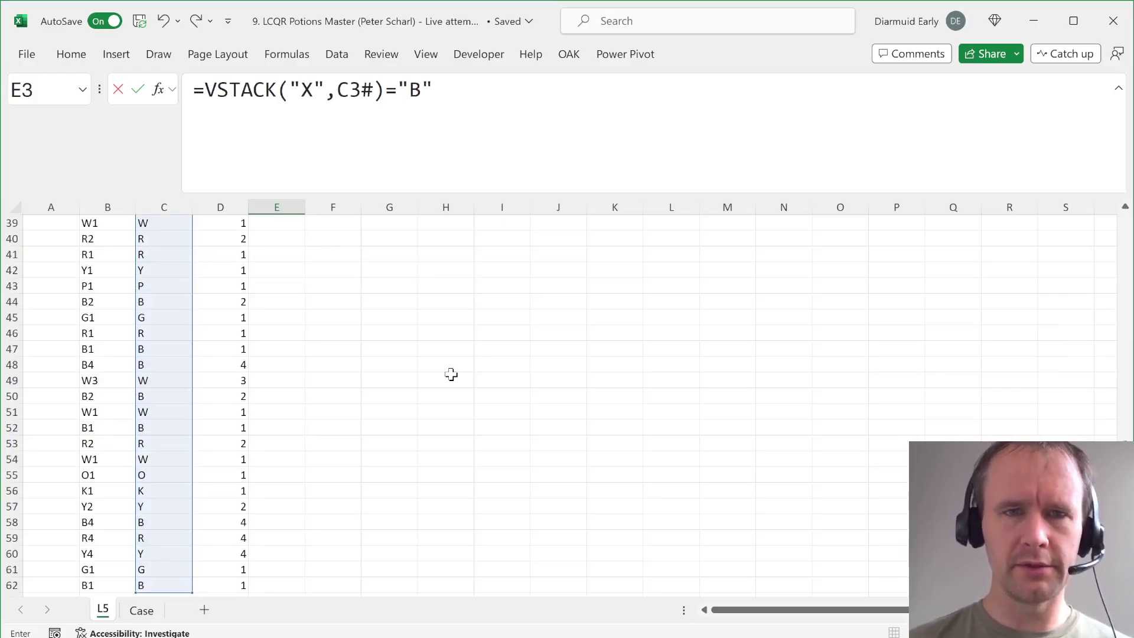
key(Return)
key(Up)
key(Up)
key(Up)
key(Down)
key(Down)
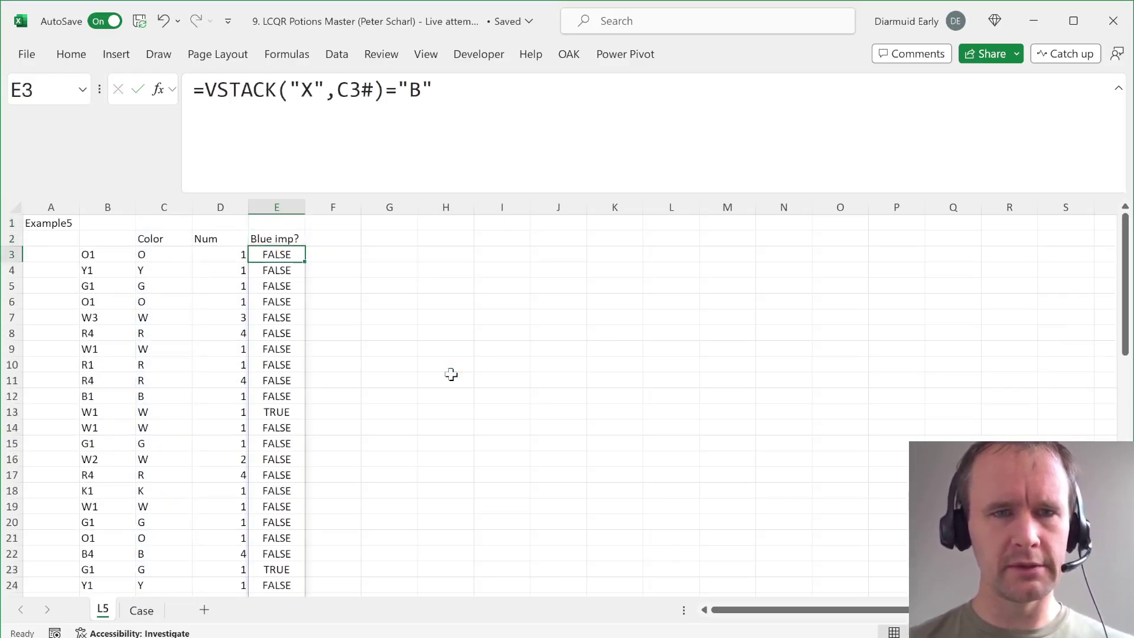
Step: Convert the E3 flags to ones and zeros with a double negative around the bracketed comparison: =--(VSTACK("X",C3#)="B")
click(205, 94)
text(--)
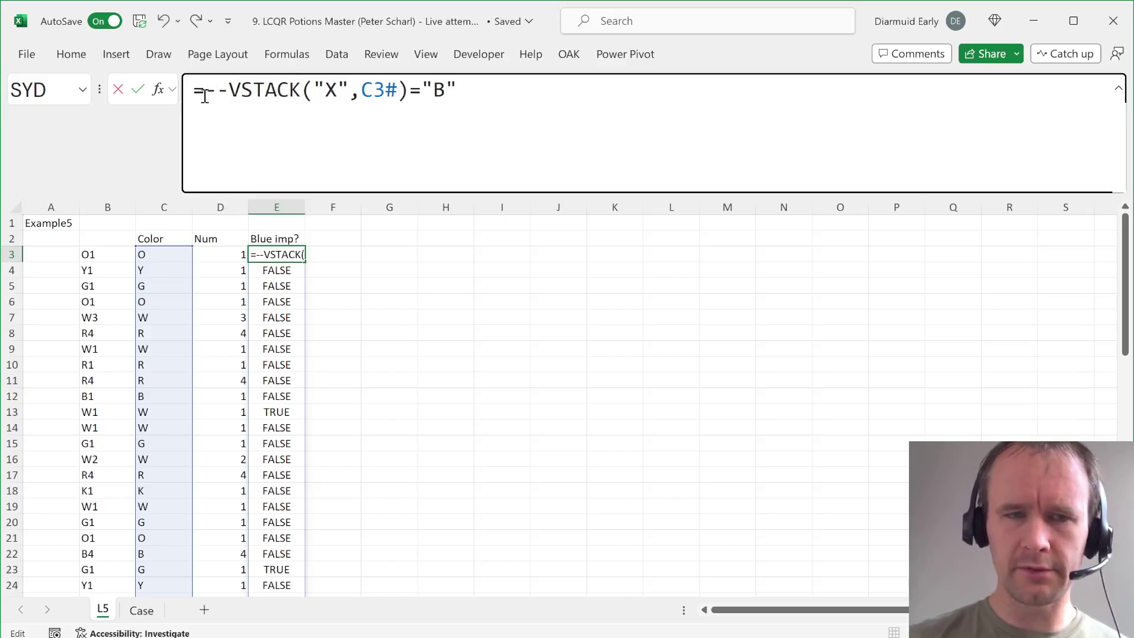
text(()
click(585, 133)
text())
key(Return)
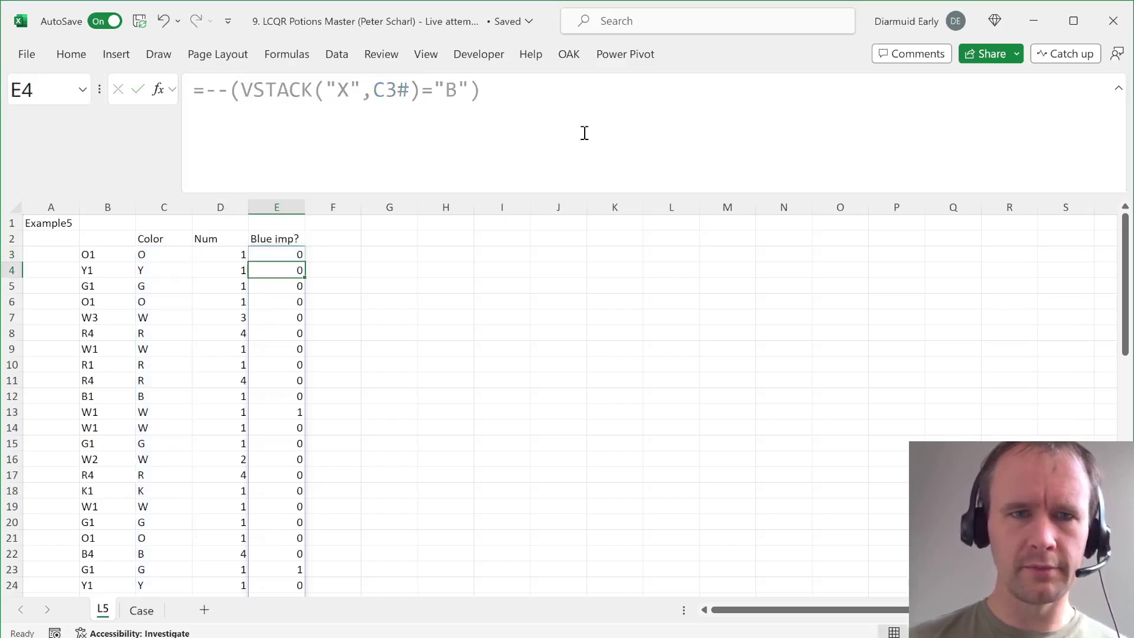
Step: Give the E3# spill the custom number format 0;-0;- to show zeros as dashes
key(Up)
key(ctrl+shift+Down)
key(ctrl+BackSpace)
key(ctrl+1)
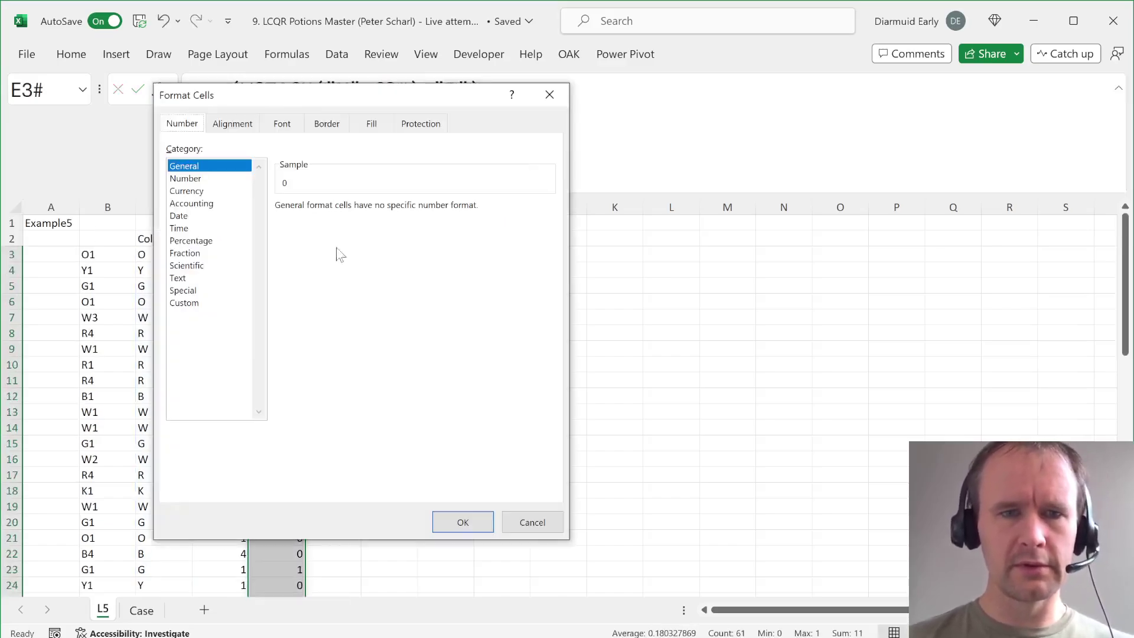
click(184, 303)
text(;-0;-)
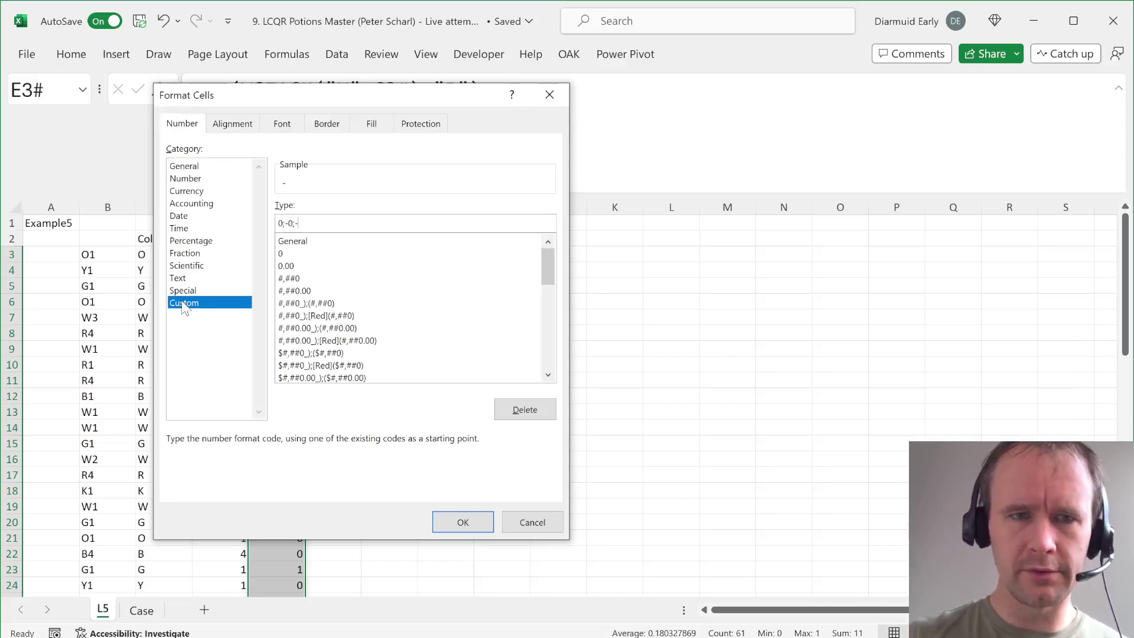
key(Return)
Step: Check the "Blue imp?" flags in column E down to row 13 against the ingredient colours
key(Up)
key(Up)
key(Down)
key(Down)
key(Down)
key(Down)
key(Down)
key(Down)
key(Down)
key(Down)
key(Down)
key(Down)
key(Down)
key(Down)
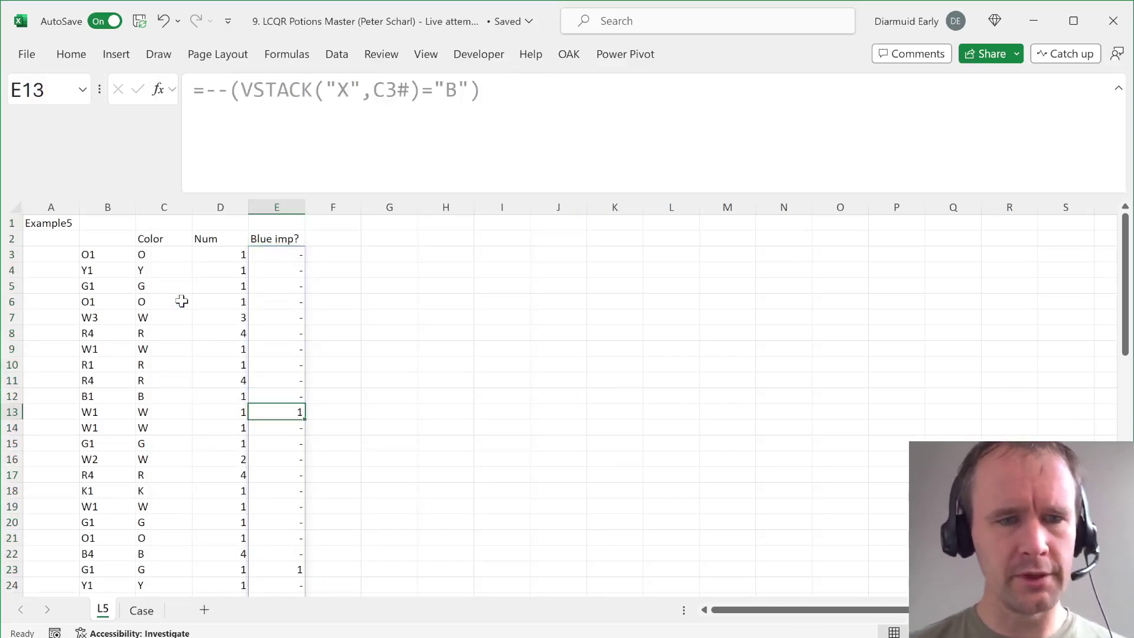
key(shift+space)
key(ctrl+Up)
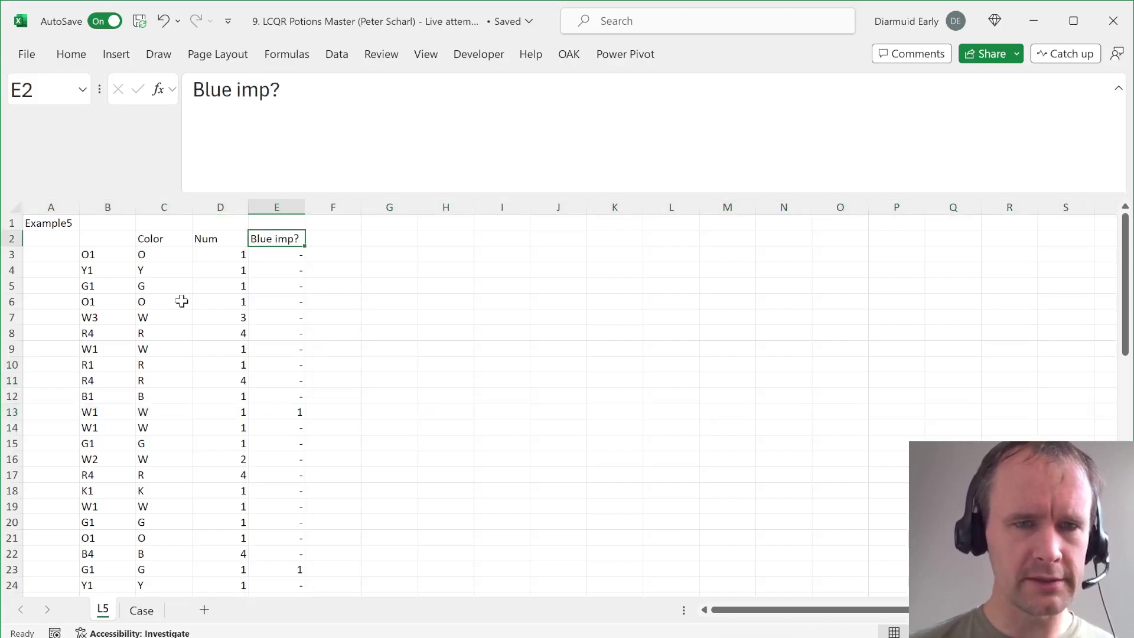
Step: Change E3's formula to =DROP(VSTACK("X",C3#)="B",-1) to remove the surplus last row, and check where the spill ends
key(Down)
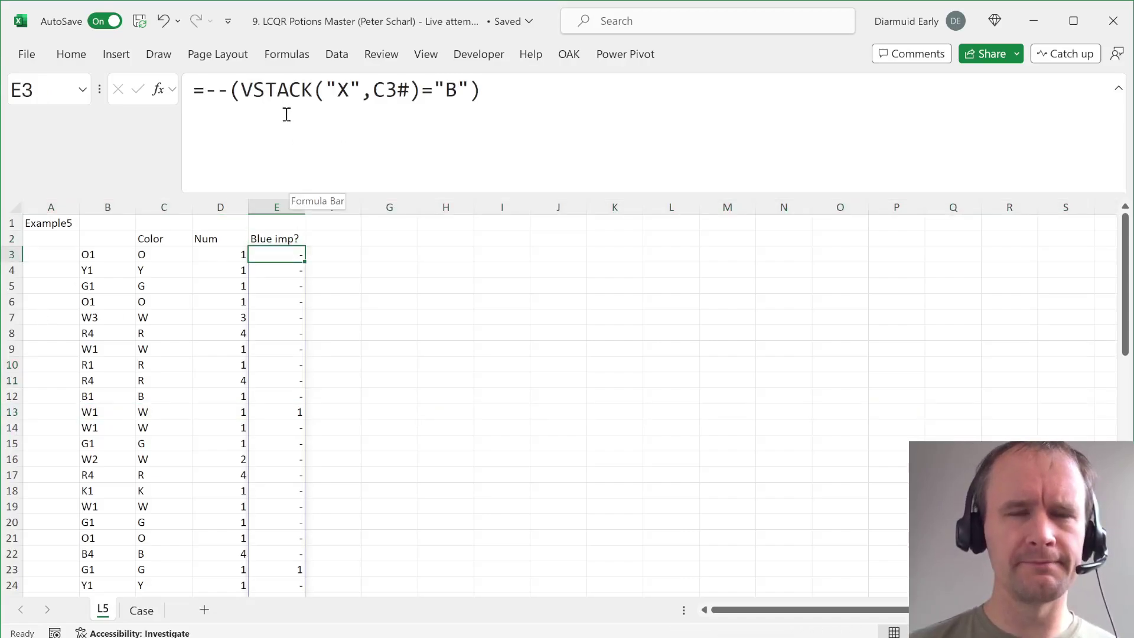
click(234, 91)
key(BackSpace)
key(BackSpace)
text(dr)
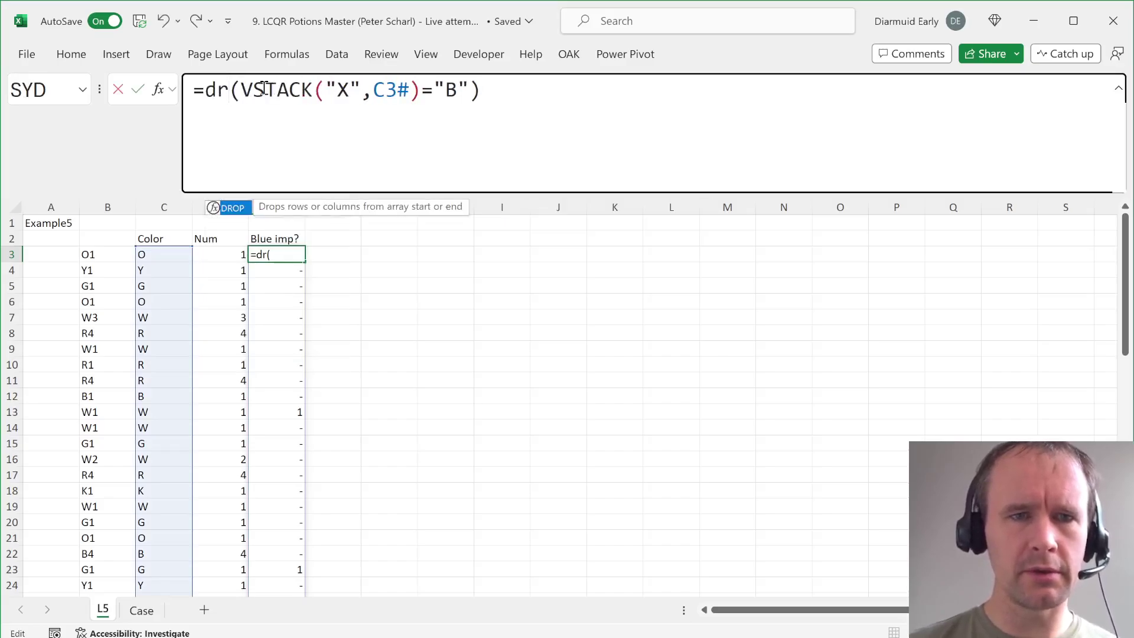
key(Tab)
key(End)
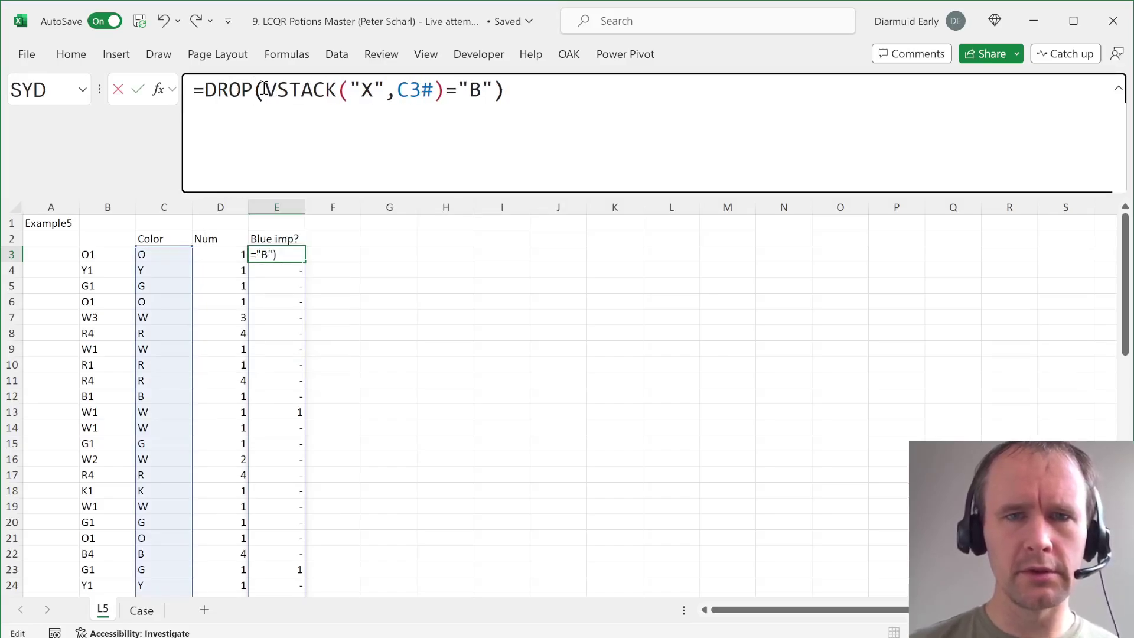
key(Left)
text(,1)
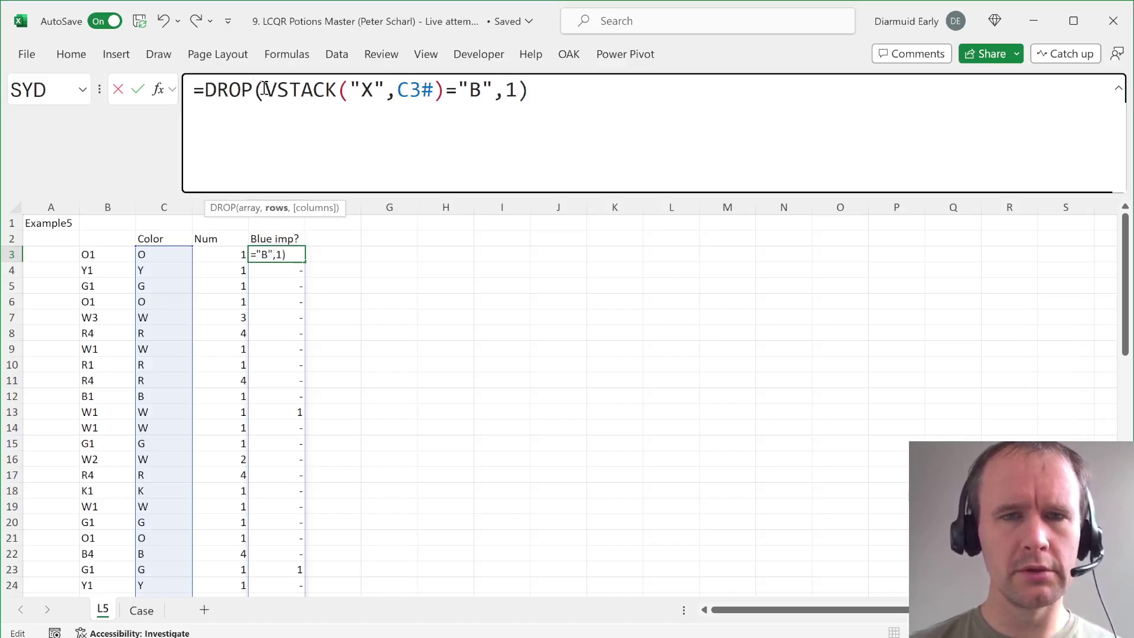
key(BackSpace)
text(-1)
key(Return)
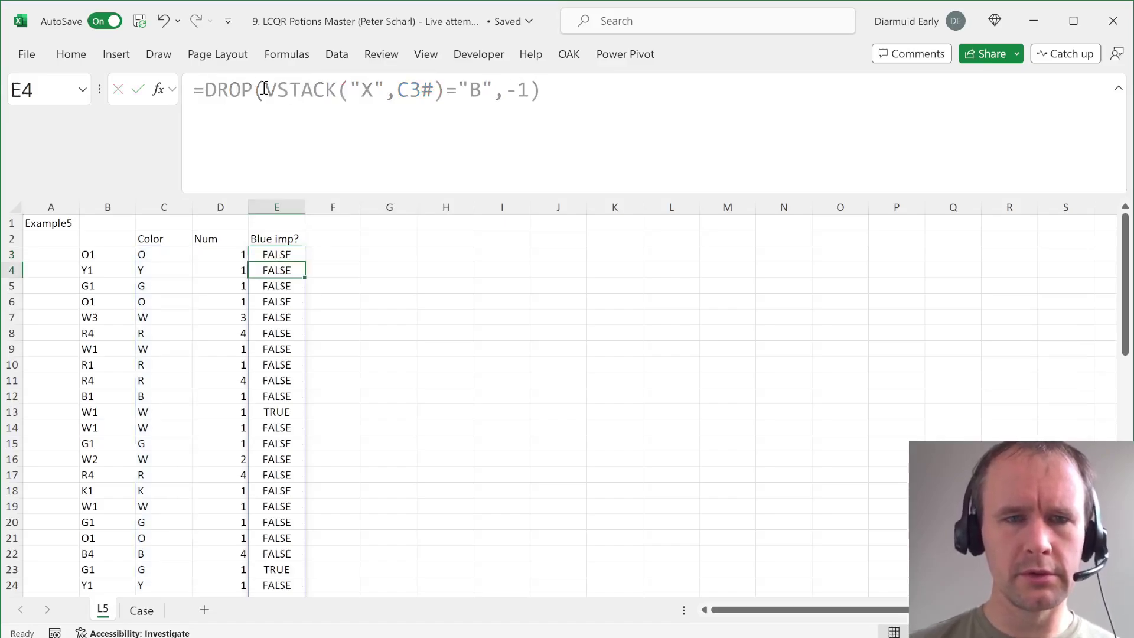
key(Up)
key(ctrl+Down)
key(Down)
key(ctrl+Up)
key(ctrl+Up)
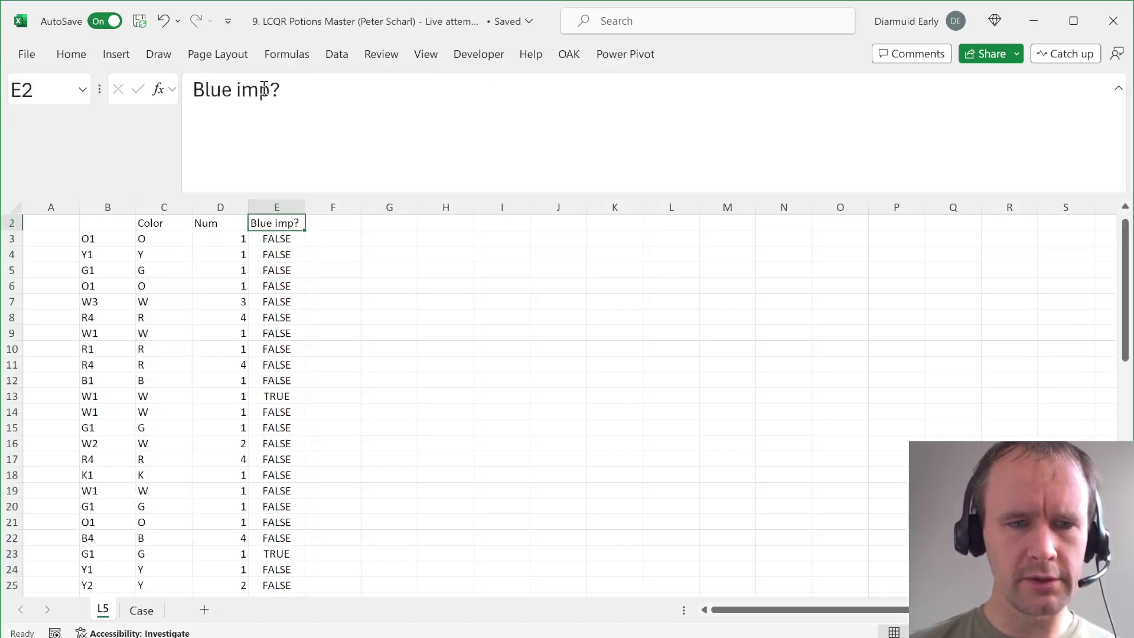
Step: Restrict the E3 flags to White ingredients following a Blue one: =DROP(VSTACK("X",C3#)="B",-1)*(C3#="W")
key(Down)
click(582, 107)
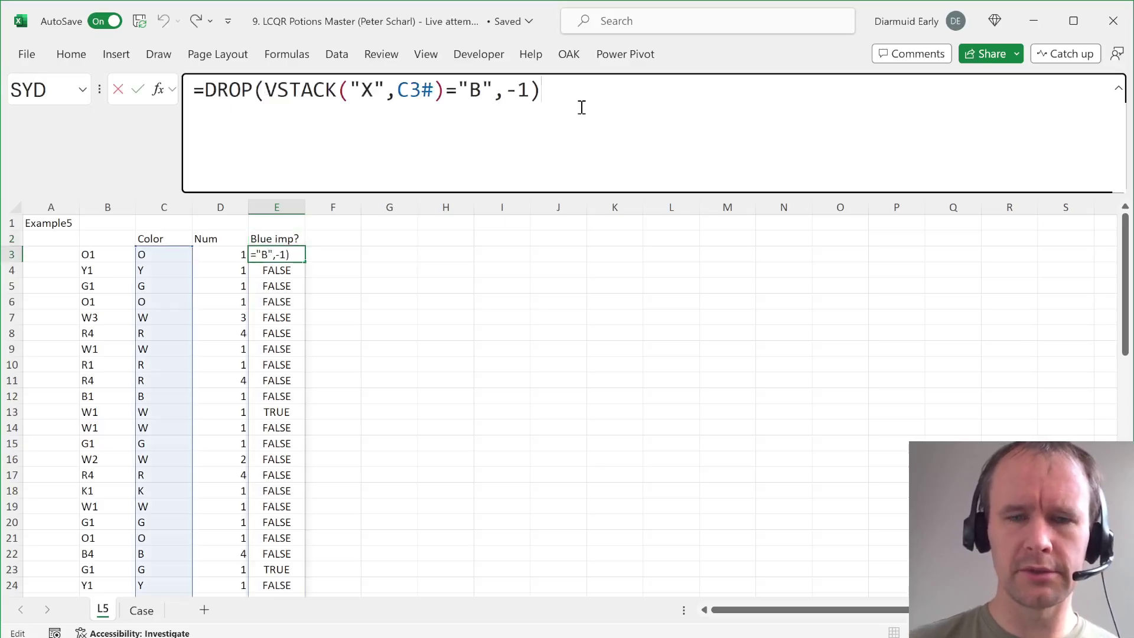
text(*)
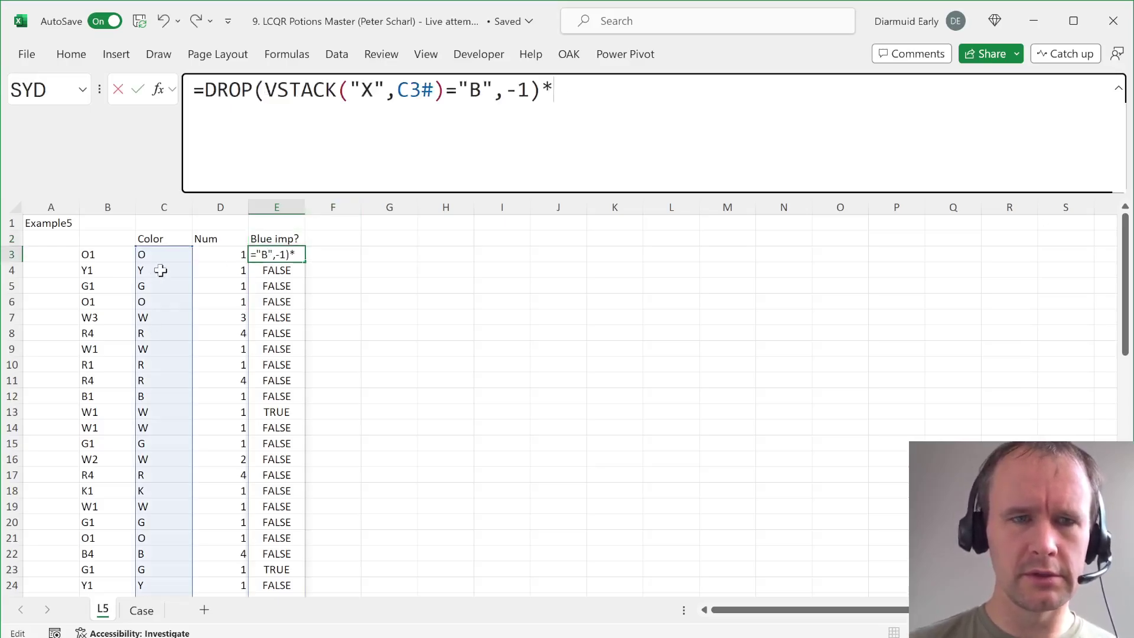
click(170, 253)
scroll(170, 253, down, 12)
text(=)
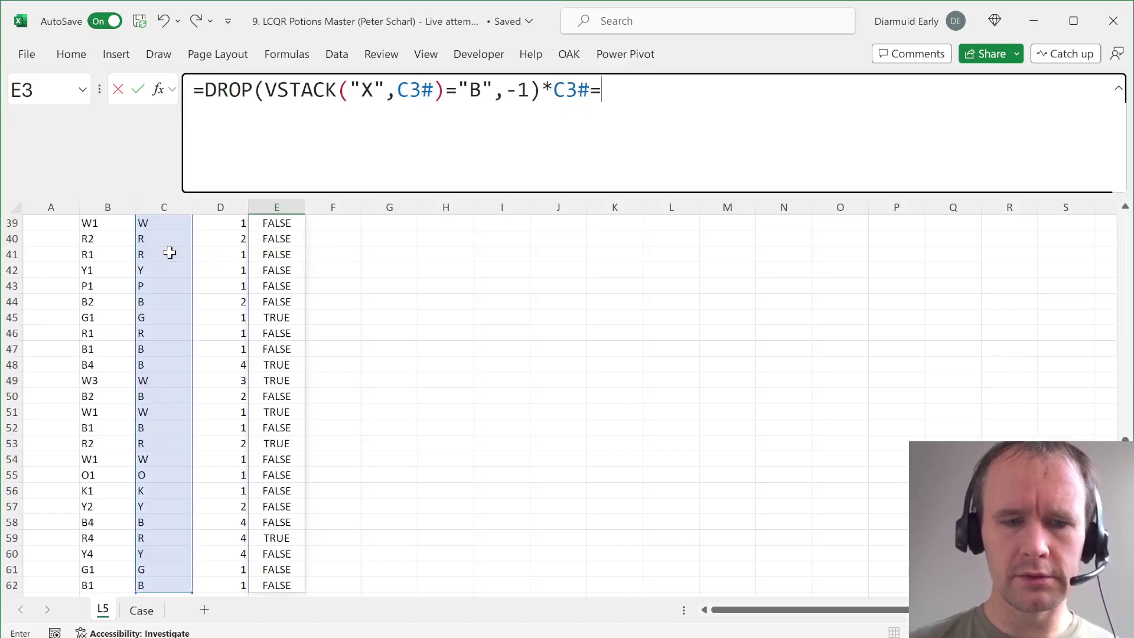
text("W")
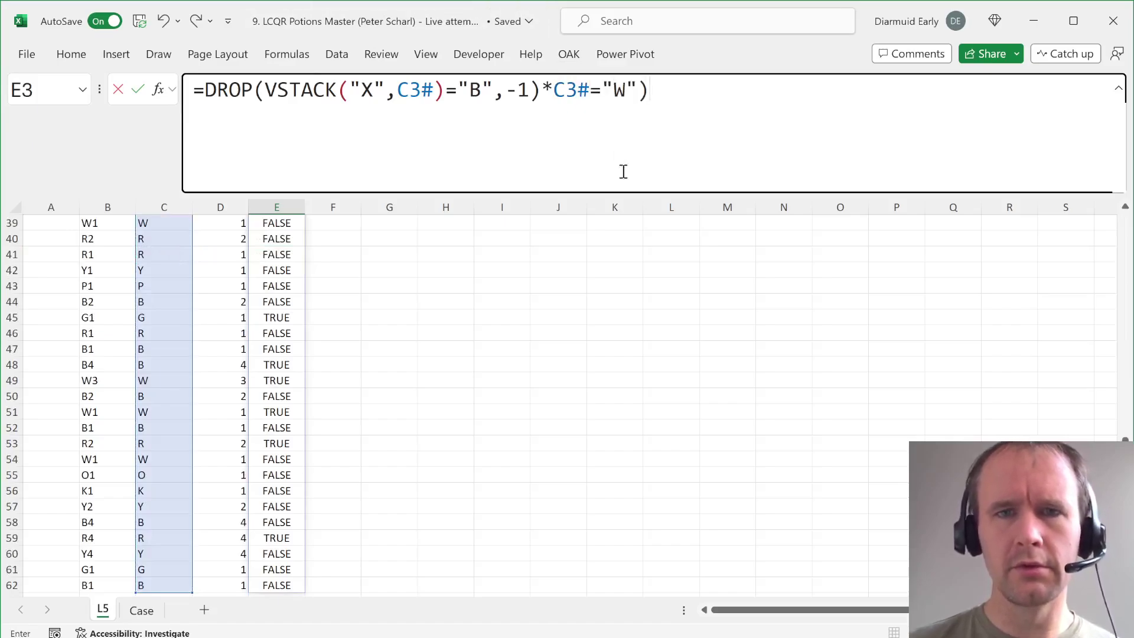
key(Return)
key(Up)
key(Up)
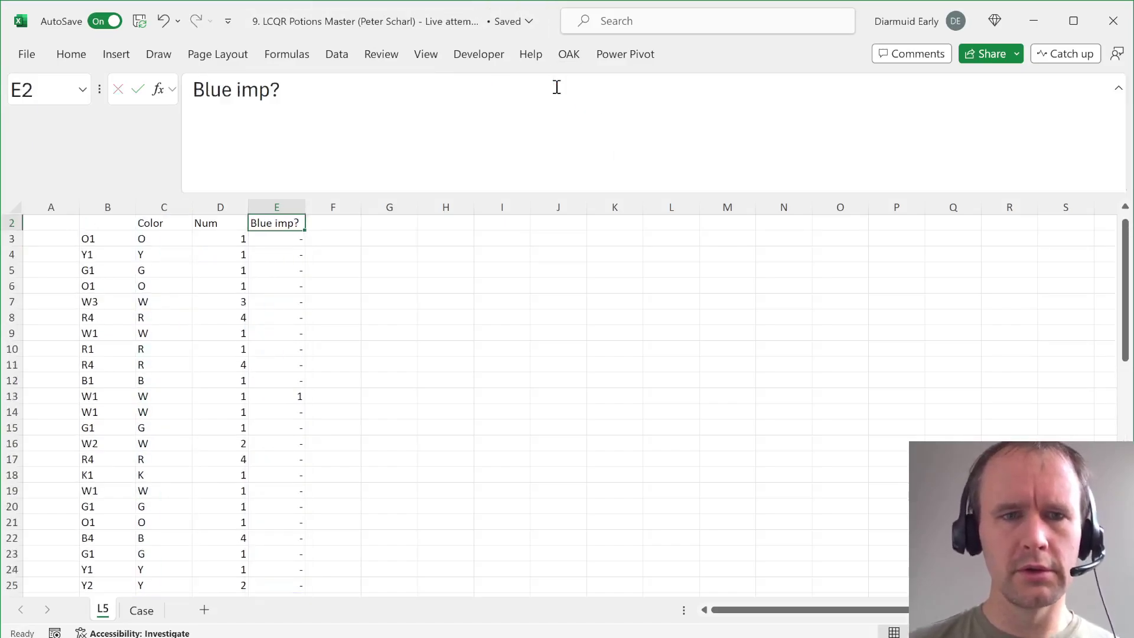
Step: Read the Red ingredient's rule on the Case sheet and enter the header "Red imp?" in F2 of the L5 sheet
key(Right)
key(ctrl+Page_Down)
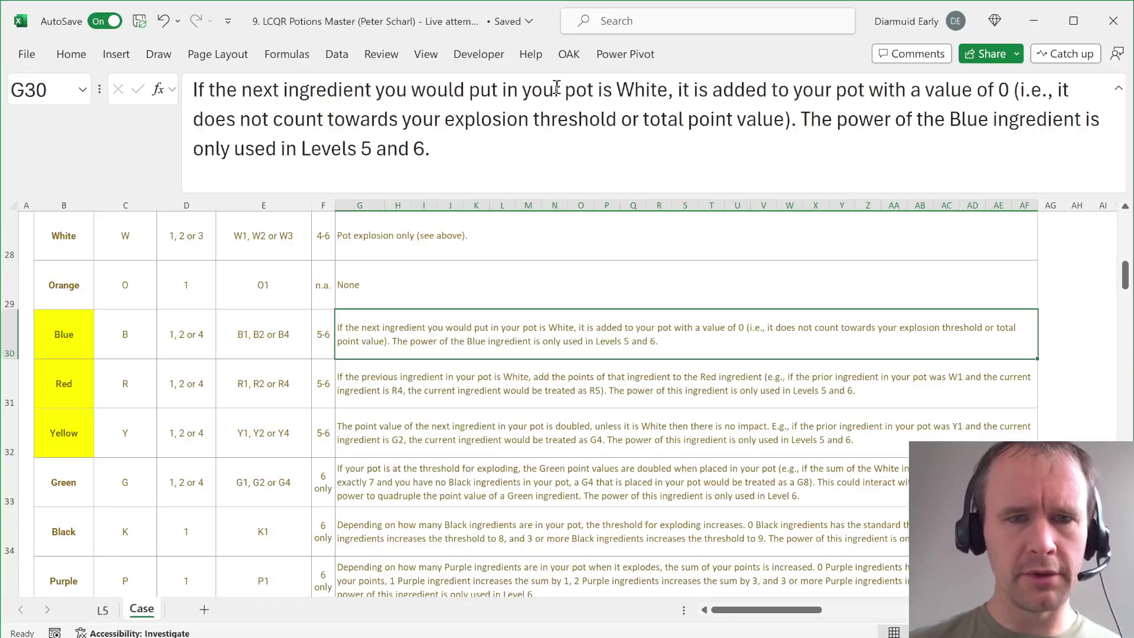
key(Down)
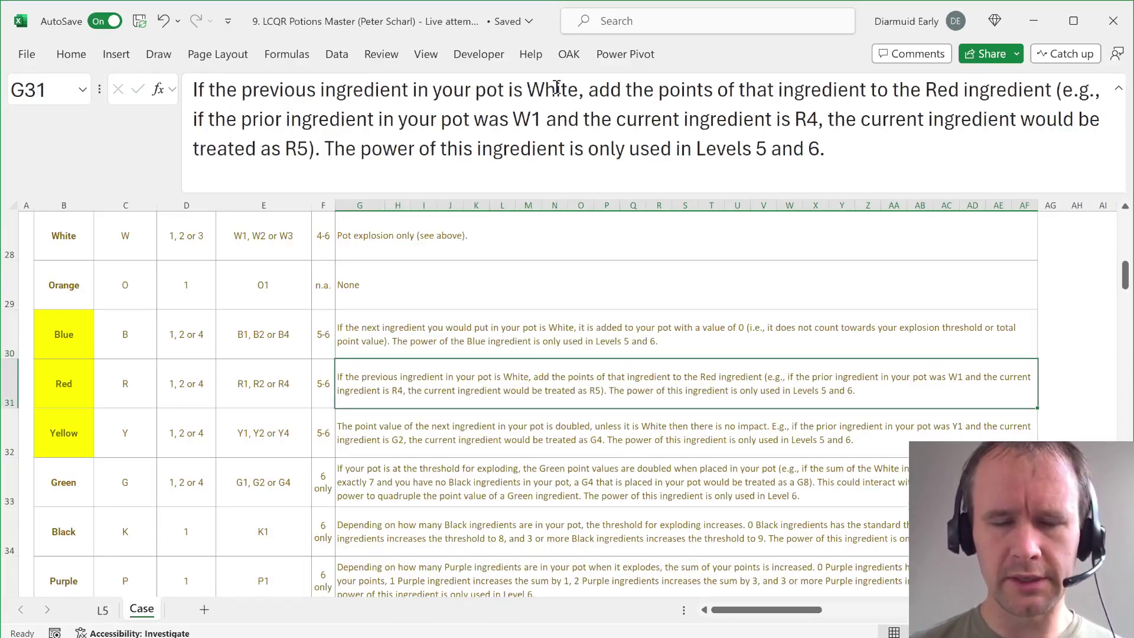
key(ctrl+Page_Up)
key(Down)
key(Left)
key(Up)
key(Right)
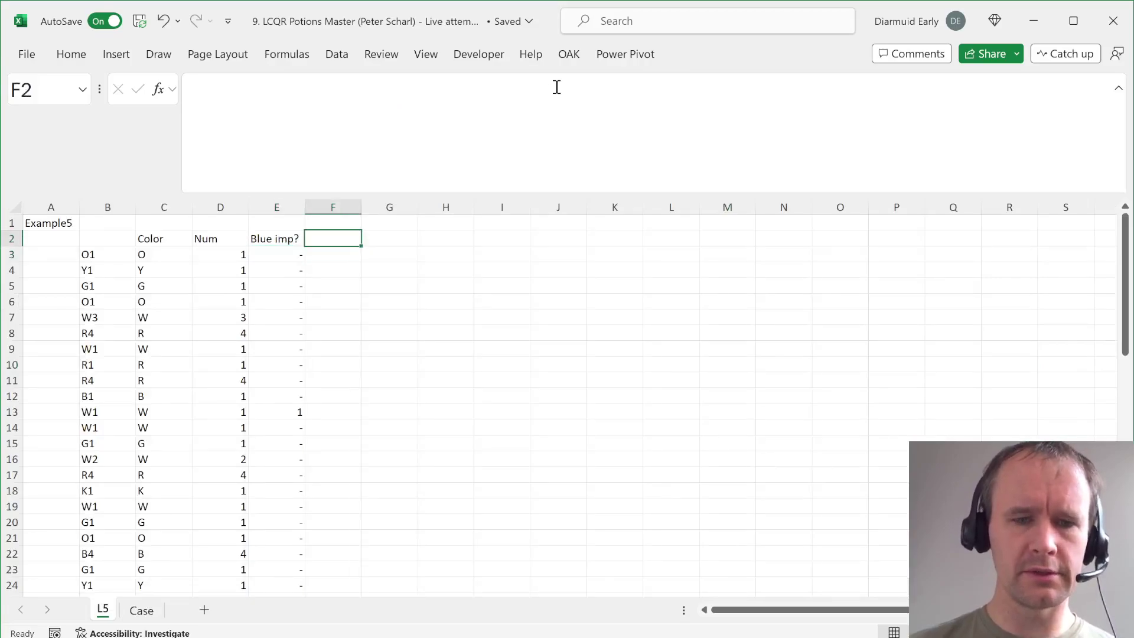
text(Red imp?)
key(Return)
Step: Copy E3's formula text unchanged into F3
key(Left)
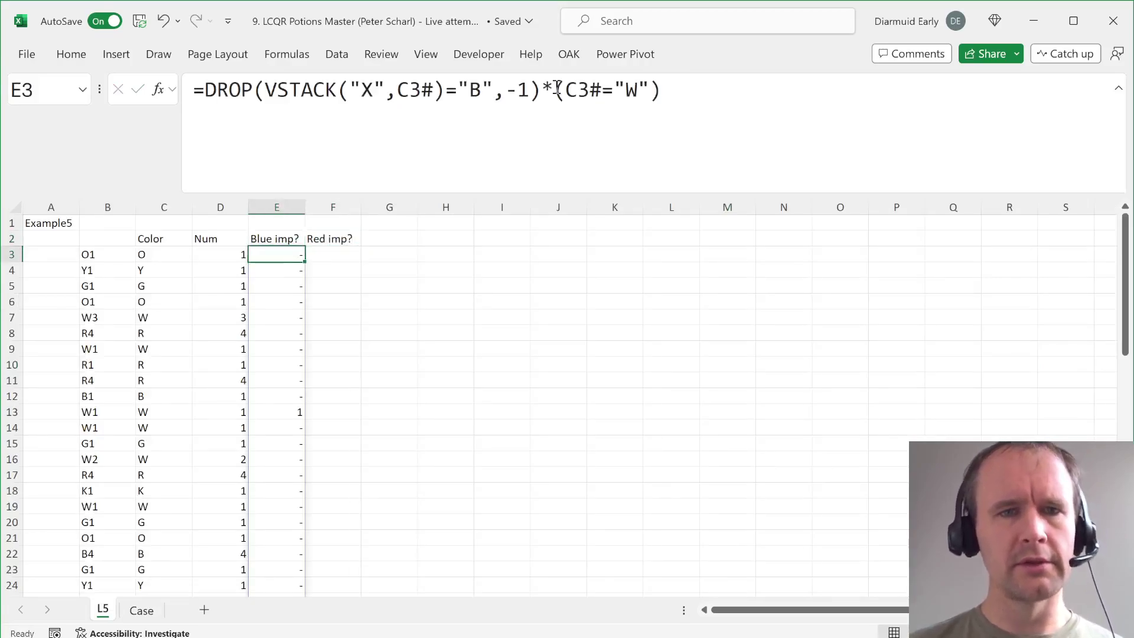
click(693, 110)
key(ctrl+a)
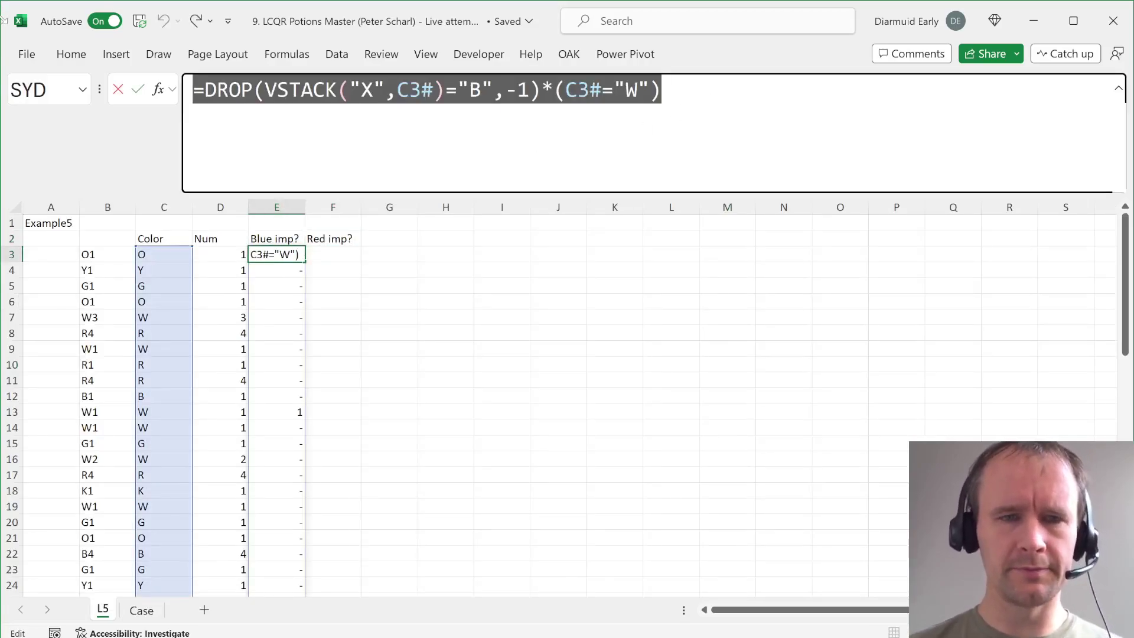
key(ctrl+c)
key(Escape)
key(Right)
click(269, 112)
key(ctrl+v)
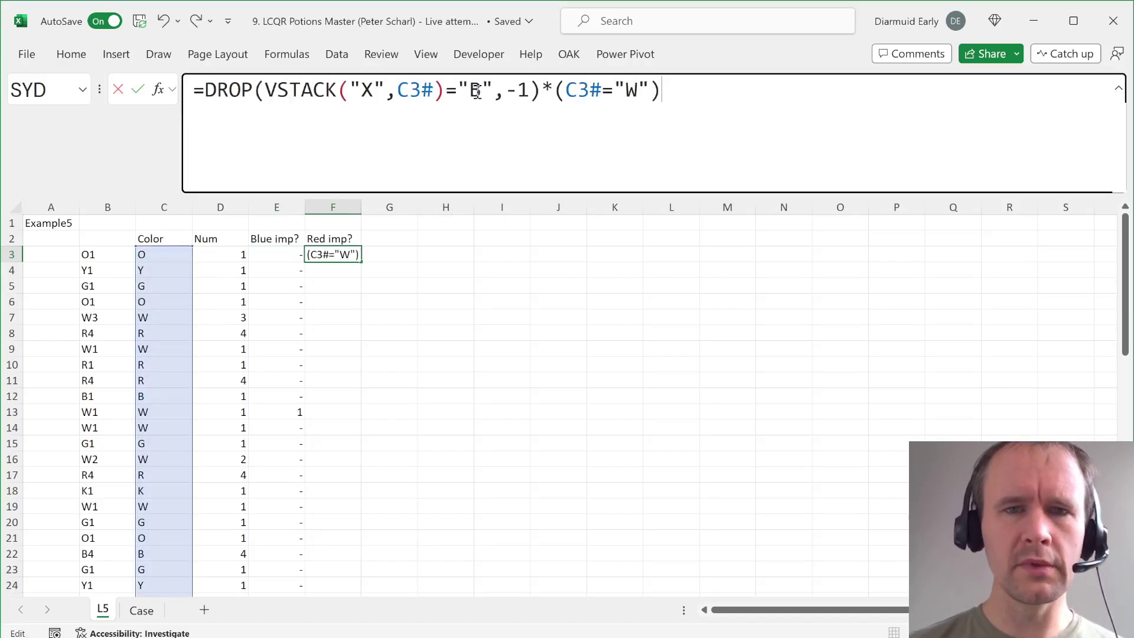
Step: Adapt F3's formula to flag Red ingredients following a White one: =DROP(VSTACK("X",C3#)="W",-1)*(C3#="R")
click(514, 93)
key(BackSpace)
text(W)
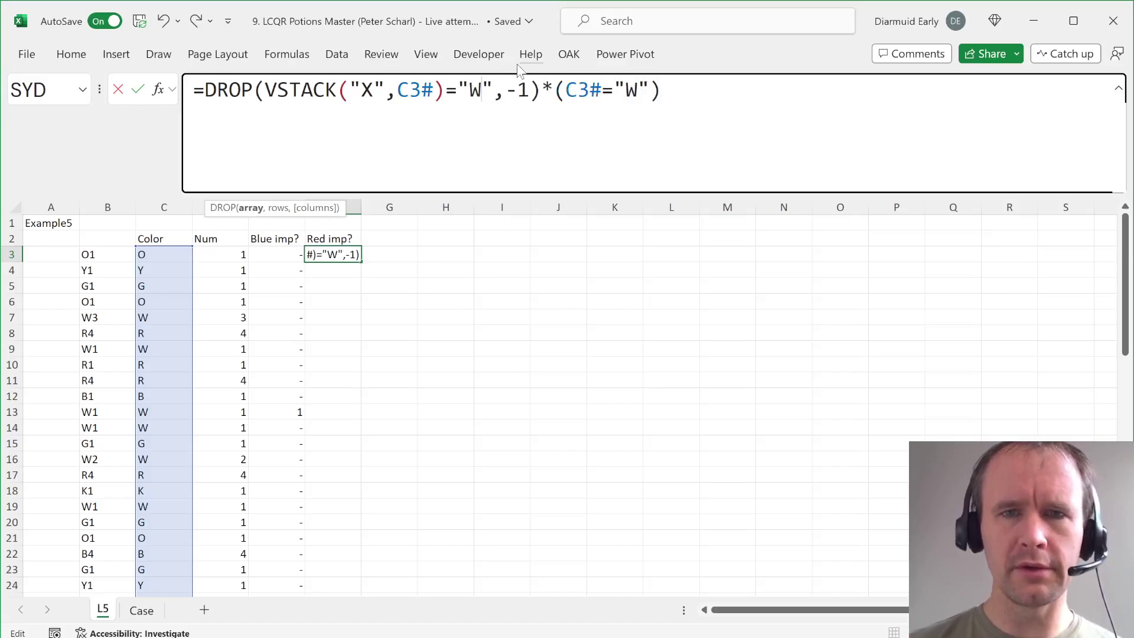
click(638, 90)
key(BackSpace)
text(R)
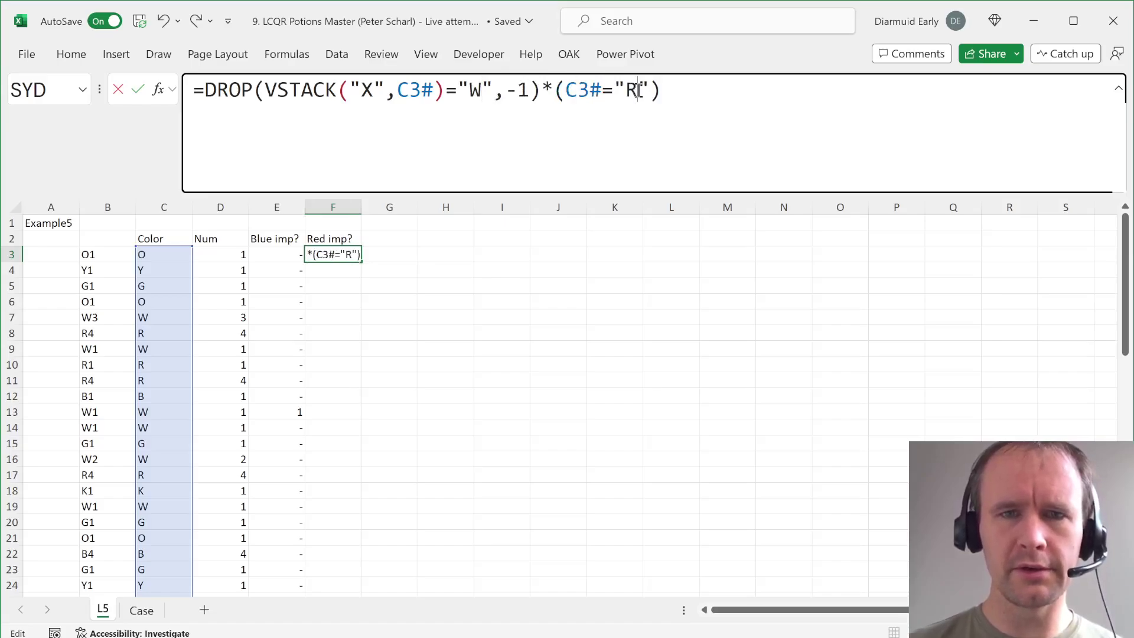
key(Return)
Step: Copy only the formatting of the E3# spill onto the F3# spill
key(Up)
key(Left)
key(ctrl+shift+Down)
key(ctrl+c)
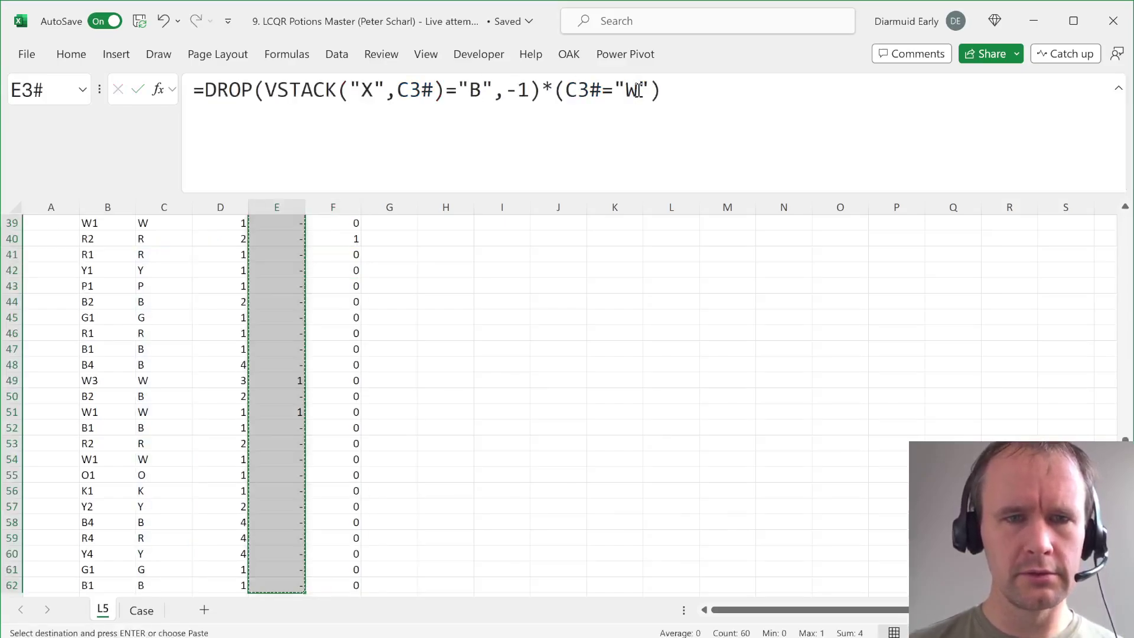
key(Right)
key(alt+e)
key(s)
key(t)
key(Return)
Step: Check the "Red imp?" flags in column F against the ingredient colours, down to the flag in row 8
key(Down)
key(Down)
key(Down)
key(Down)
key(Down)
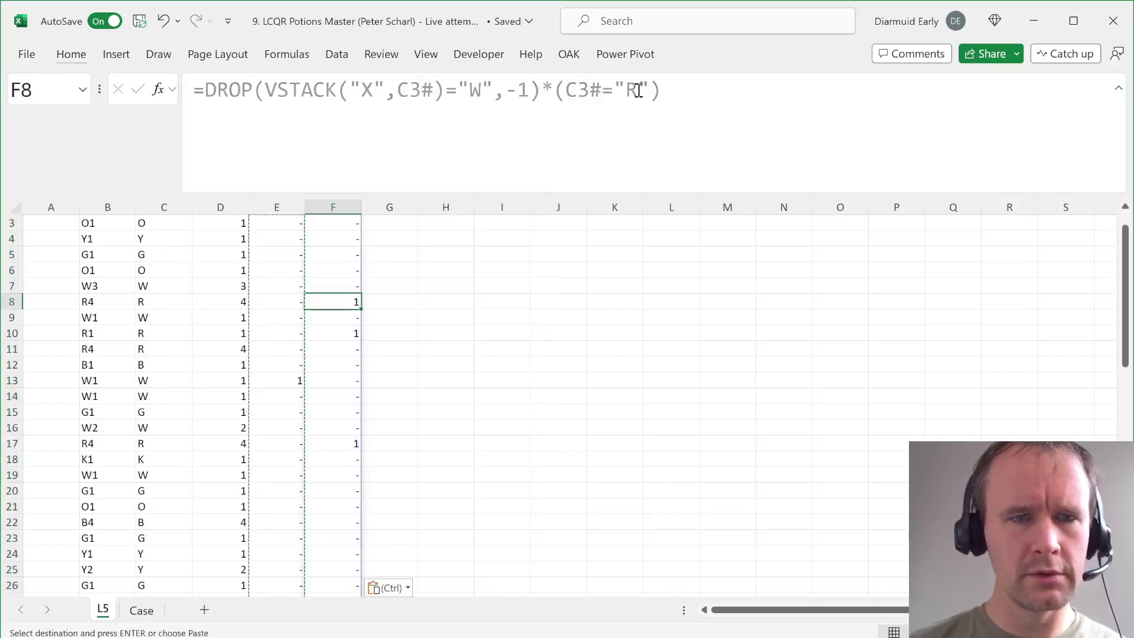
key(shift+space)
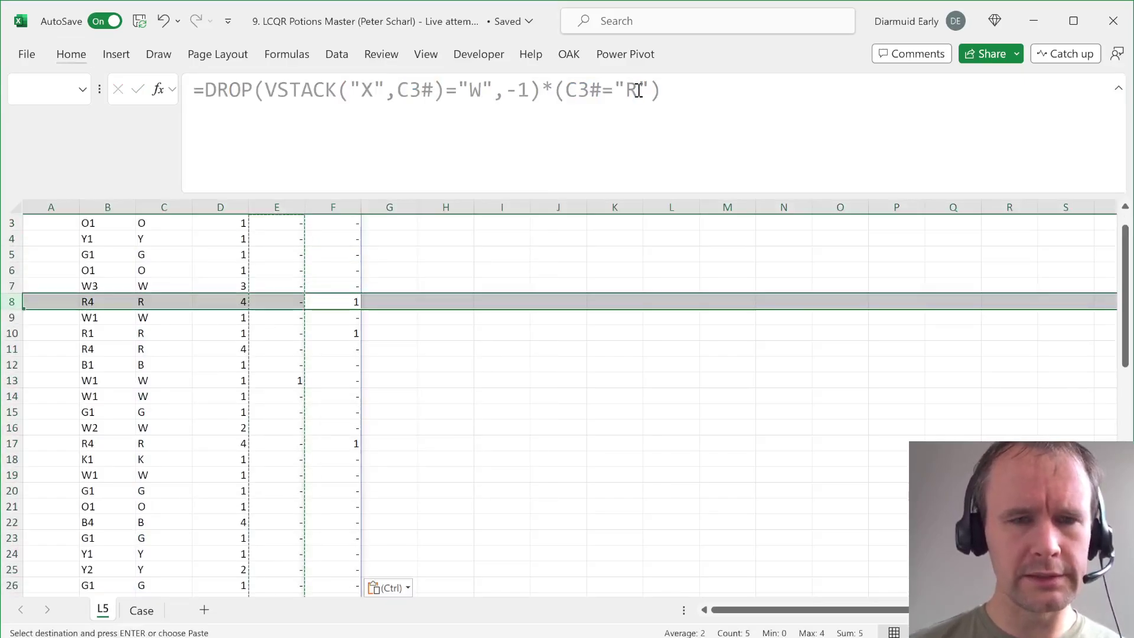
key(Up)
key(Up)
key(Up)
key(Up)
key(Up)
key(Up)
key(Down)
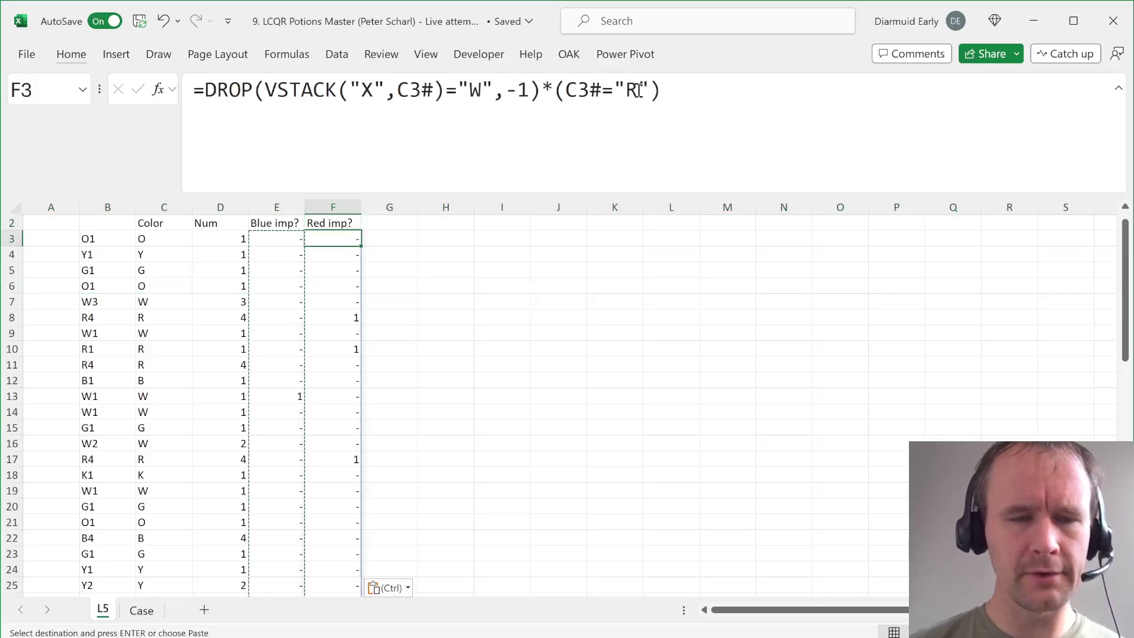
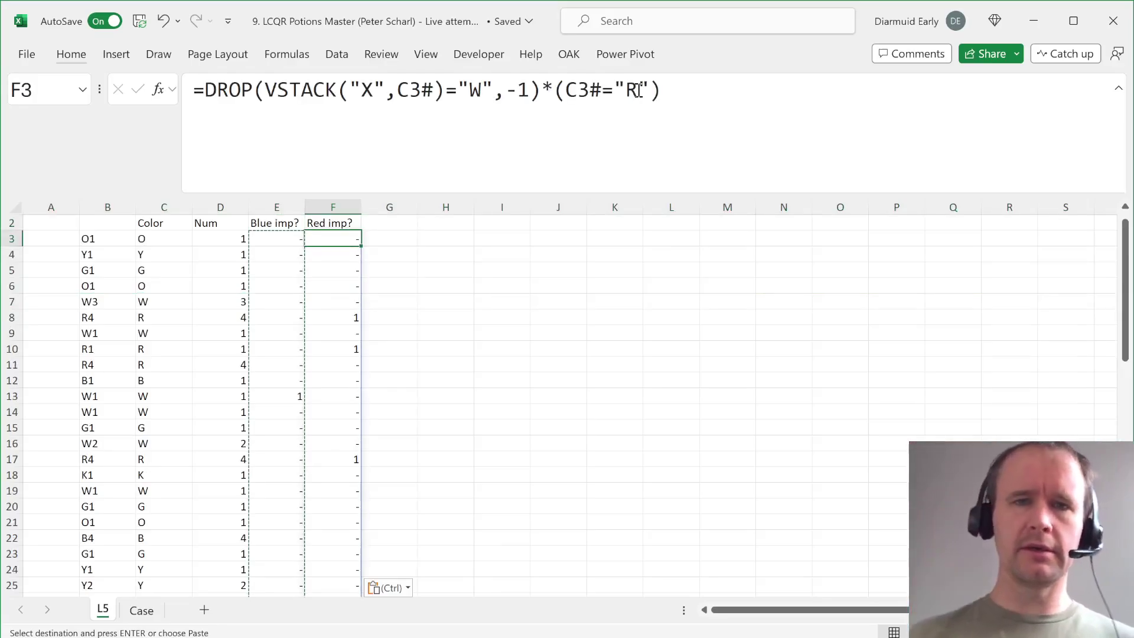
Step: Try to shift the Red flags up one row with =DROP(DROP(VSTACK("X",C3#)="W",-1)*(C3#="R"),1) in F3
click(205, 95)
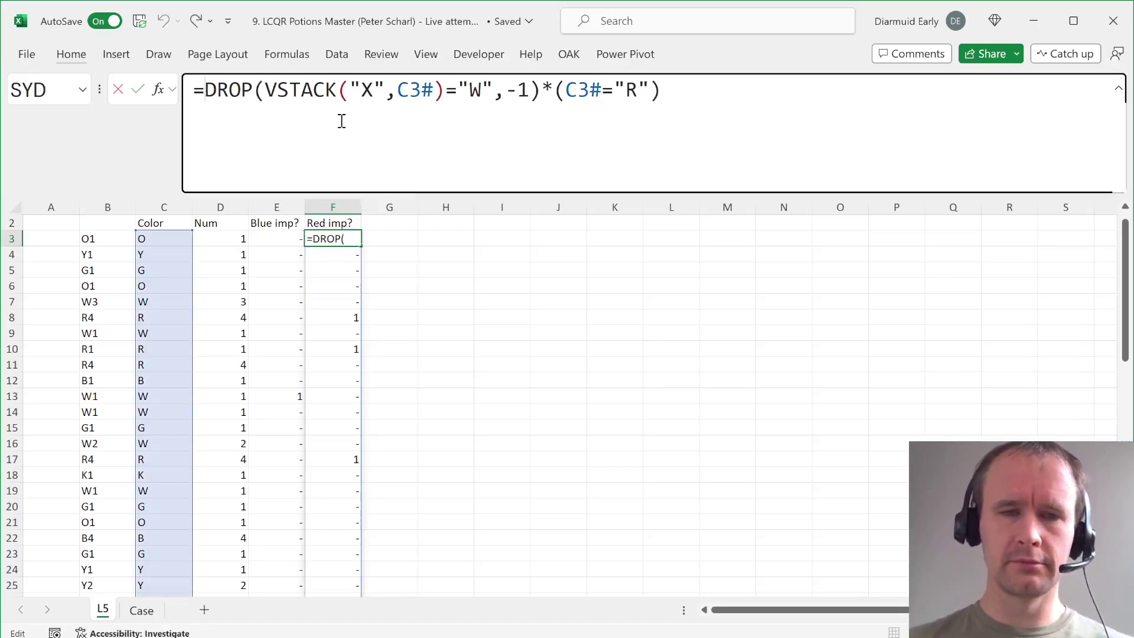
text(drop)
key(Tab)
key(End)
text(,)
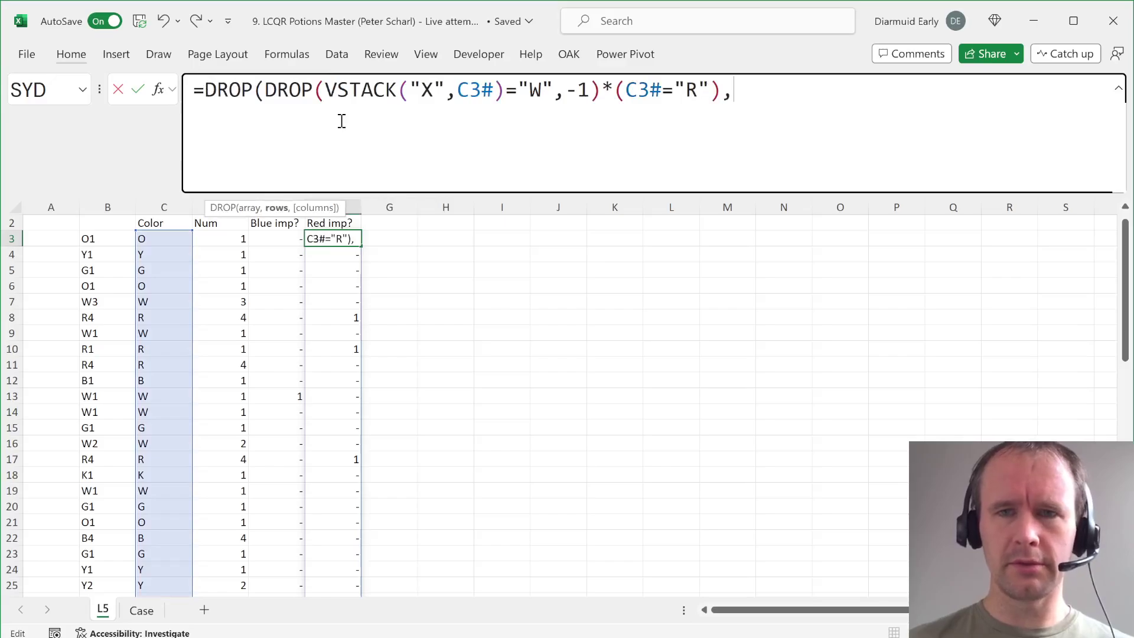
text(1))
key(Return)
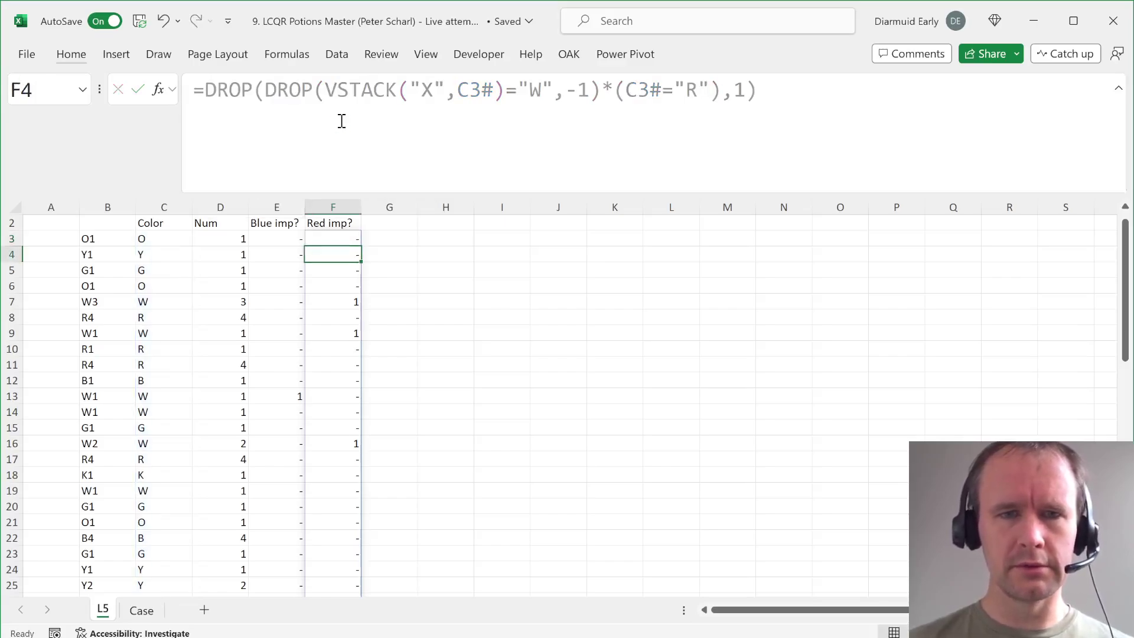
Step: Check row 7's shifted Red flag against its ingredient, and undo the extra DROP in F3
key(Down)
key(Down)
key(Down)
key(shift+space)
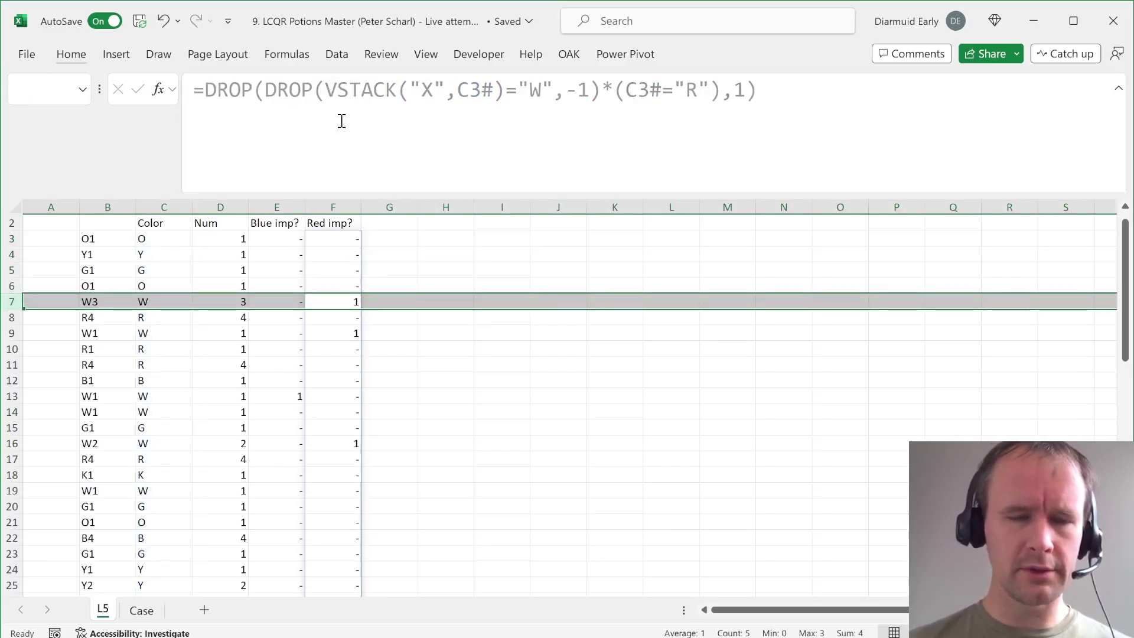
key(ctrl+Up)
key(Down)
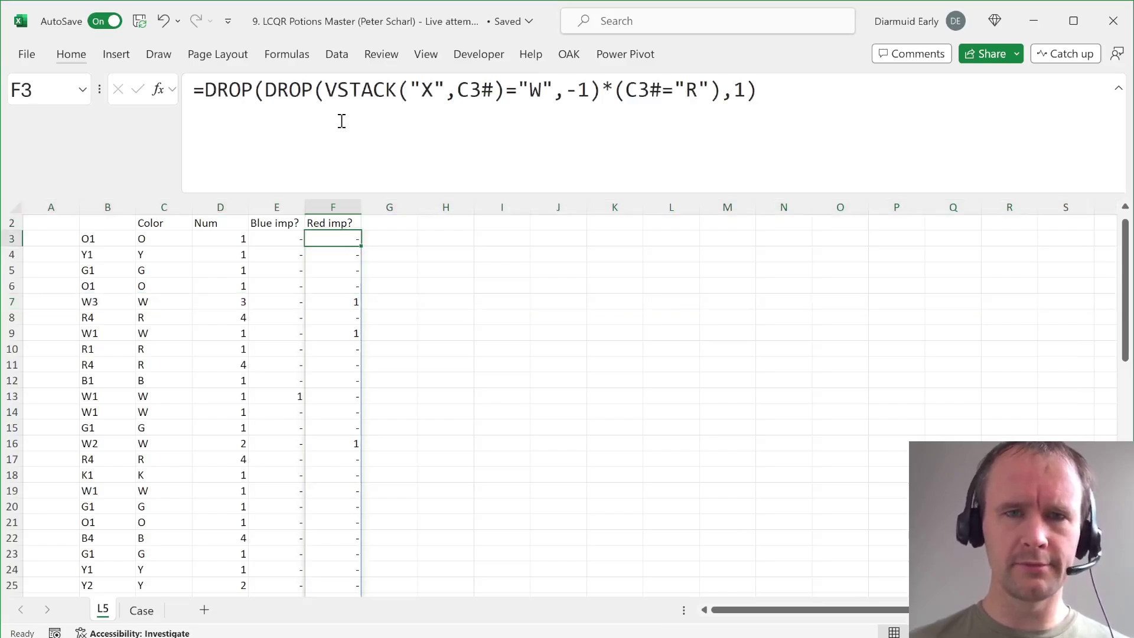
key(ctrl+z)
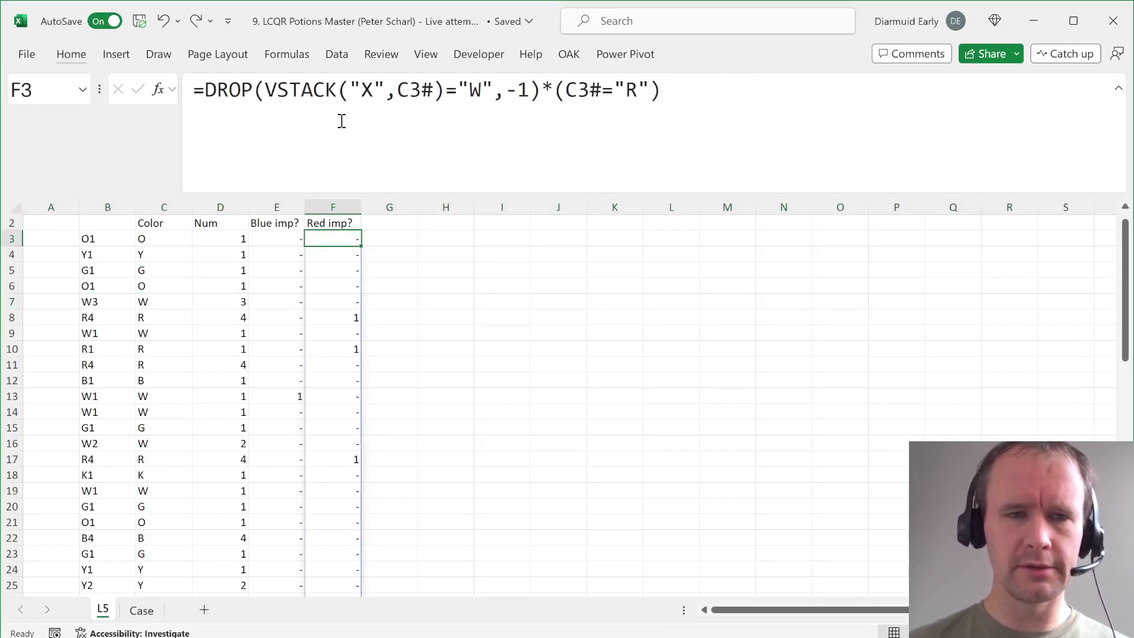
Step: Try the single-cell formula =(C3="W")*(C4="R") in F3 to flag a White ingredient followed by a Red one
text(=)
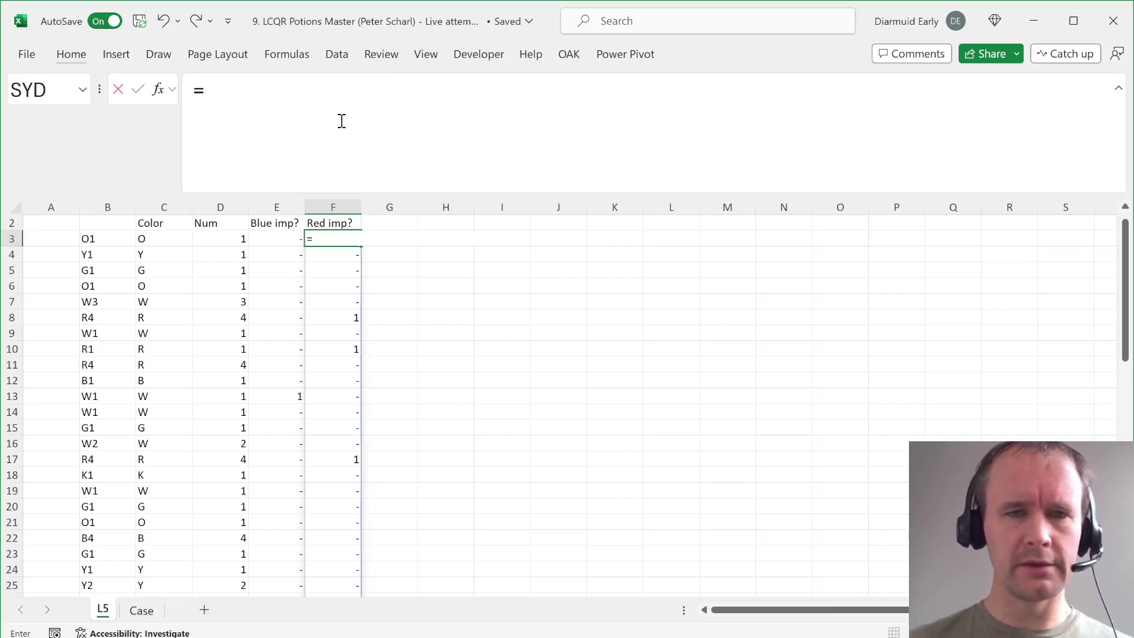
text(()
key(Left)
key(Left)
key(Left)
text(=)
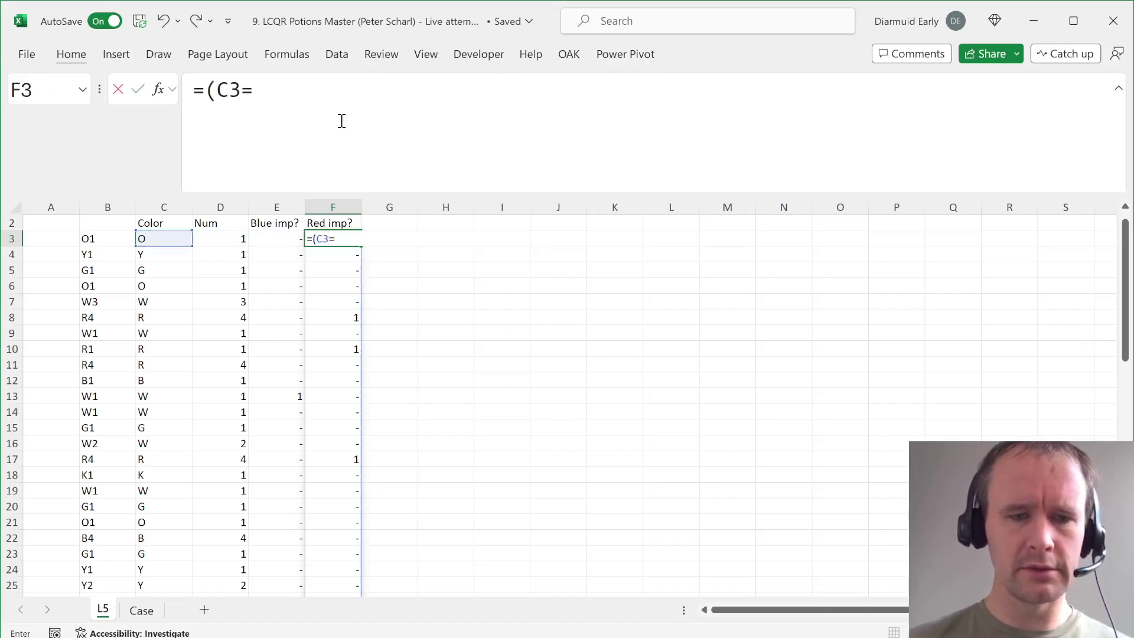
text("W")*()
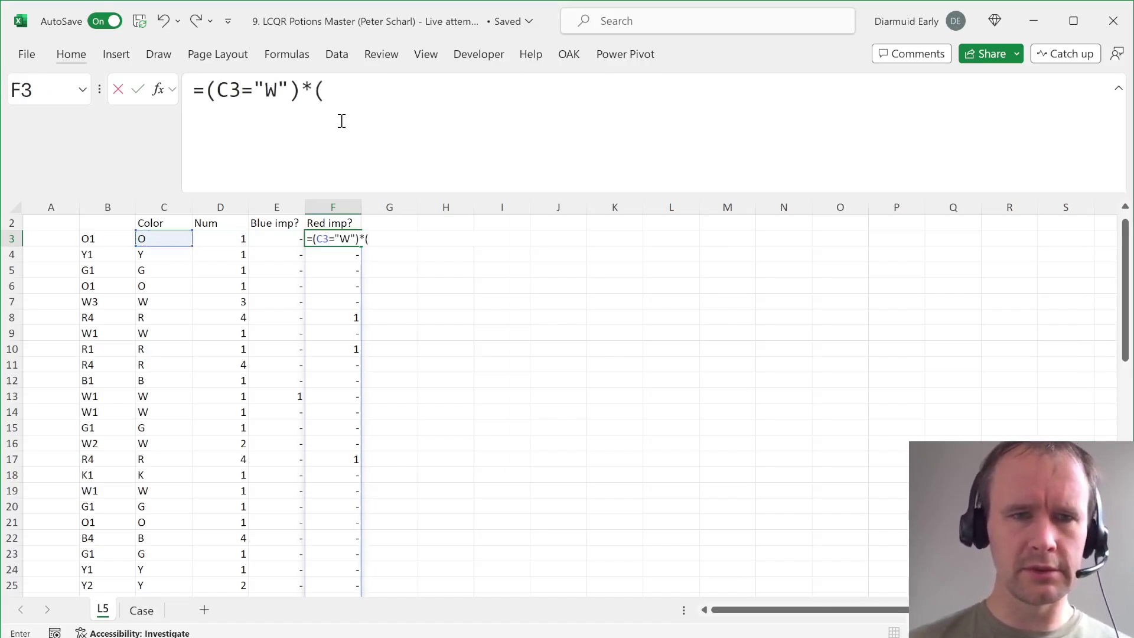
key(Down)
key(Left)
key(Left)
key(Left)
text(="R")
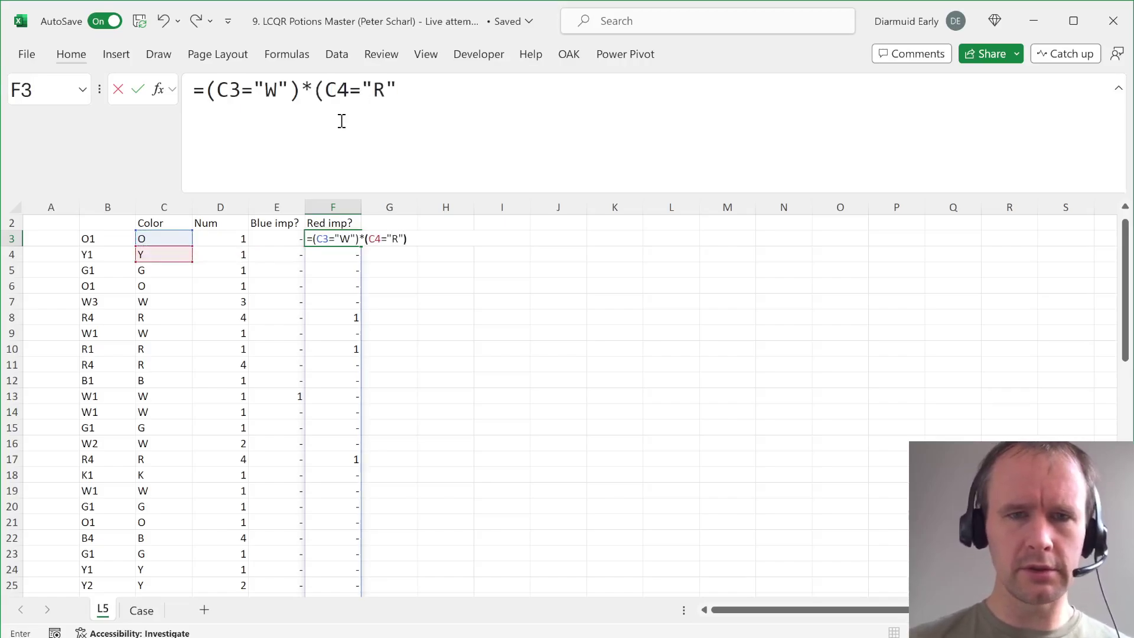
key(Return)
Step: Undo the single-cell formula in F3 and the formatting copied onto the F3# spill
key(Left)
key(ctrl+z)
key(ctrl+z)
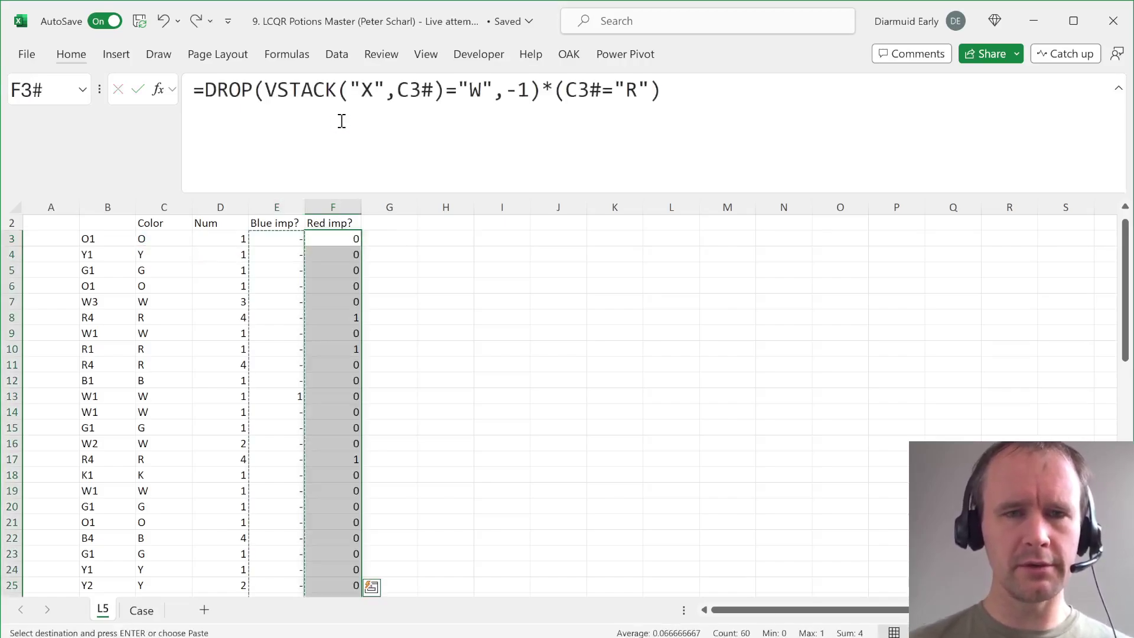
Step: Check row 8's Red flag against its own ingredient and the one before it
key(ctrl+z)
key(ctrl+y)
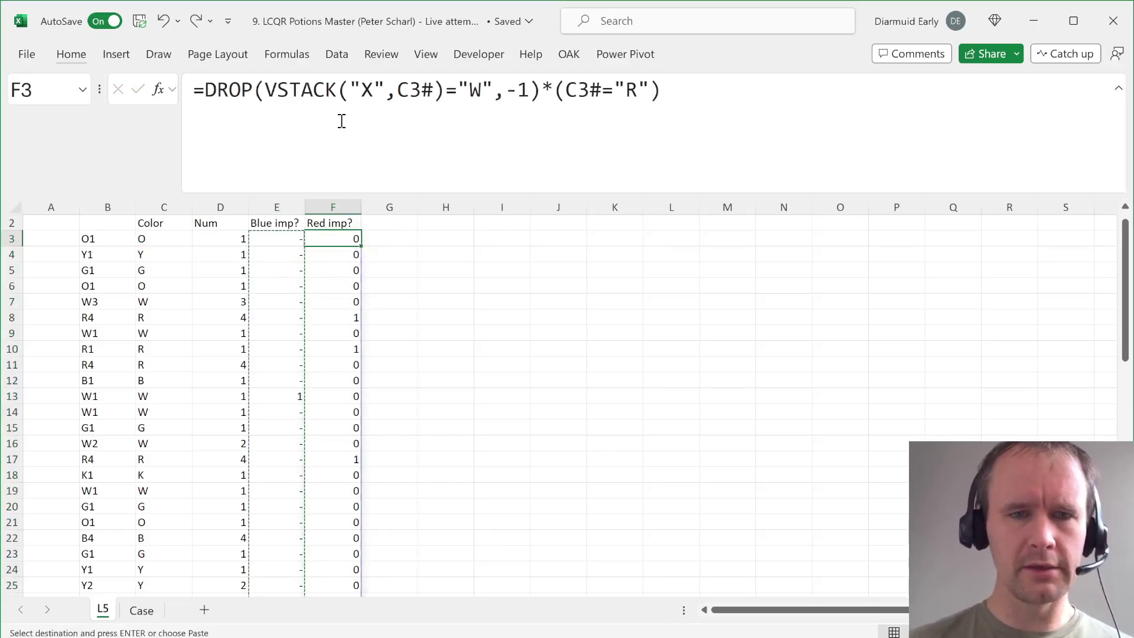
key(Down)
key(Down)
key(Down)
key(Down)
key(Down)
key(Down)
key(Up)
key(shift+space)
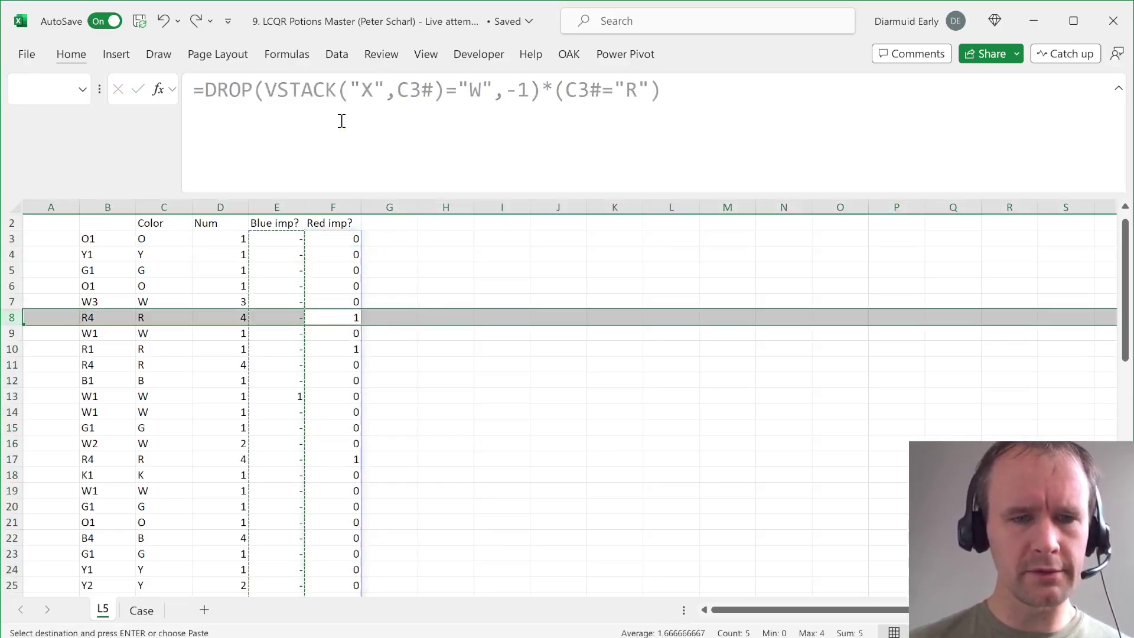
Step: Read the Yellow ingredient's power on the Case sheet and return to L5
key(ctrl+Page_Down)
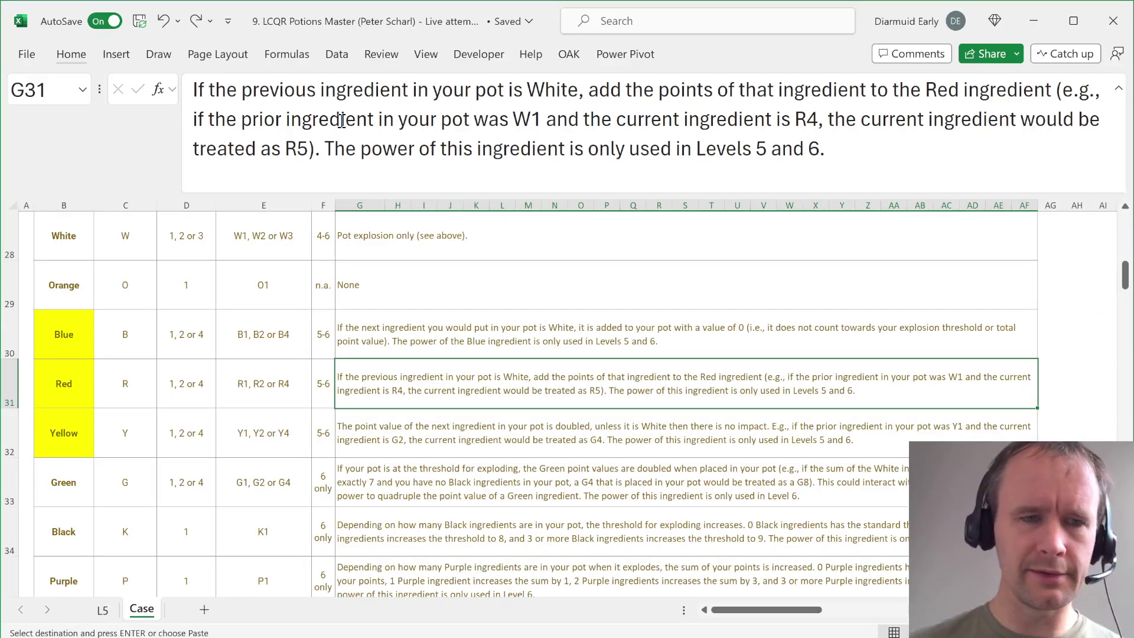
key(Down)
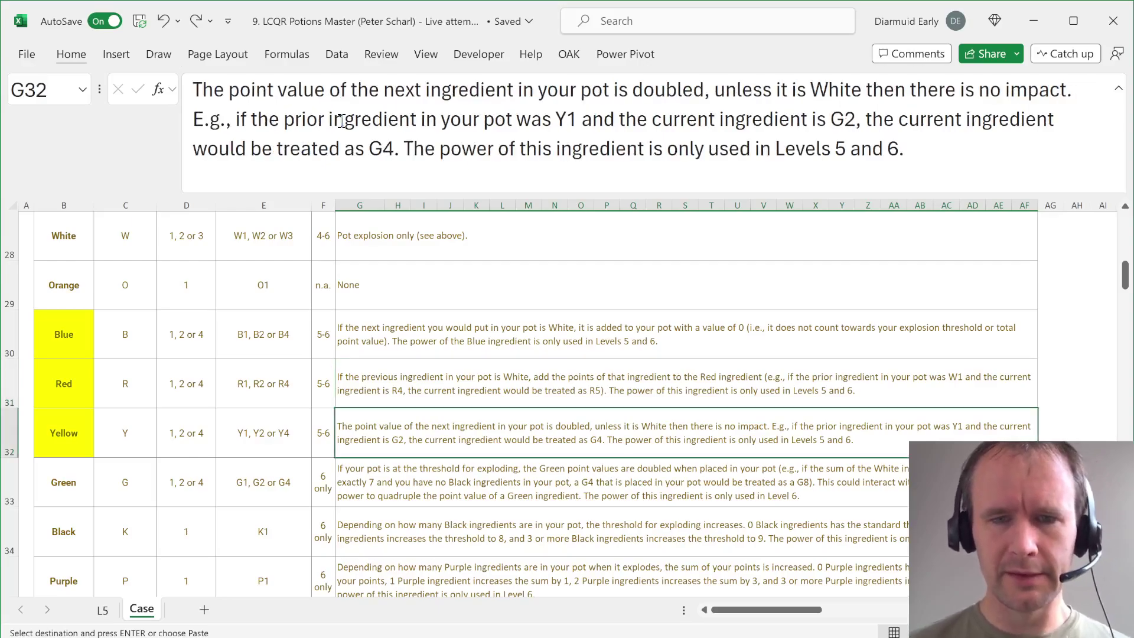
key(ctrl+Page_Up)
Step: Add the header "Yellow imp?" in G2 and autofit column G's width
key(ctrl+Up)
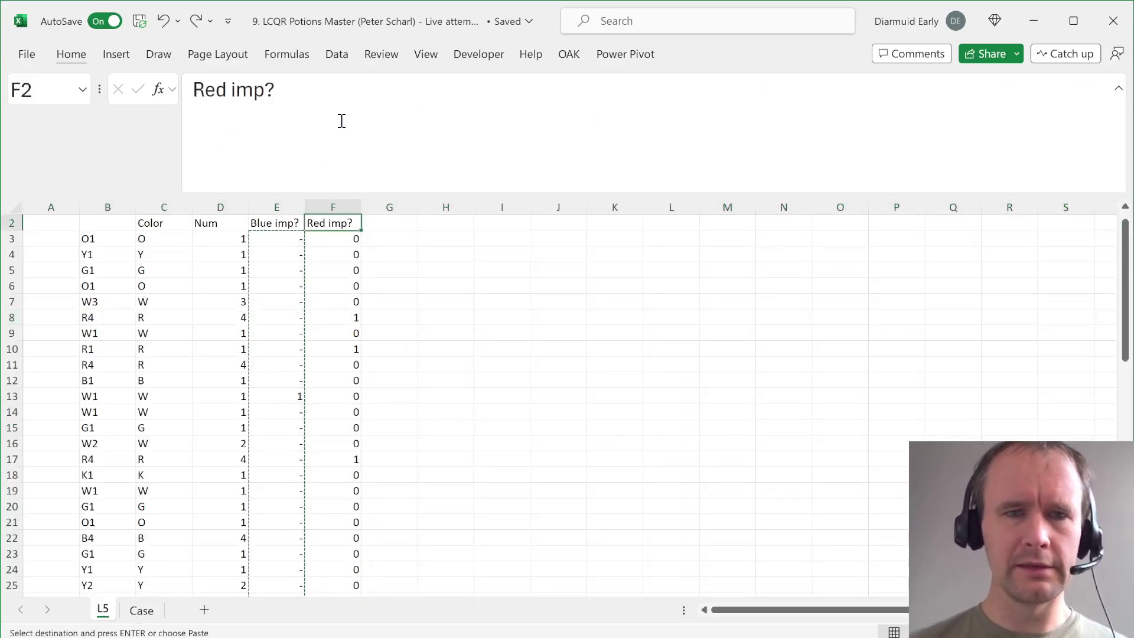
key(Right)
text(Yell)
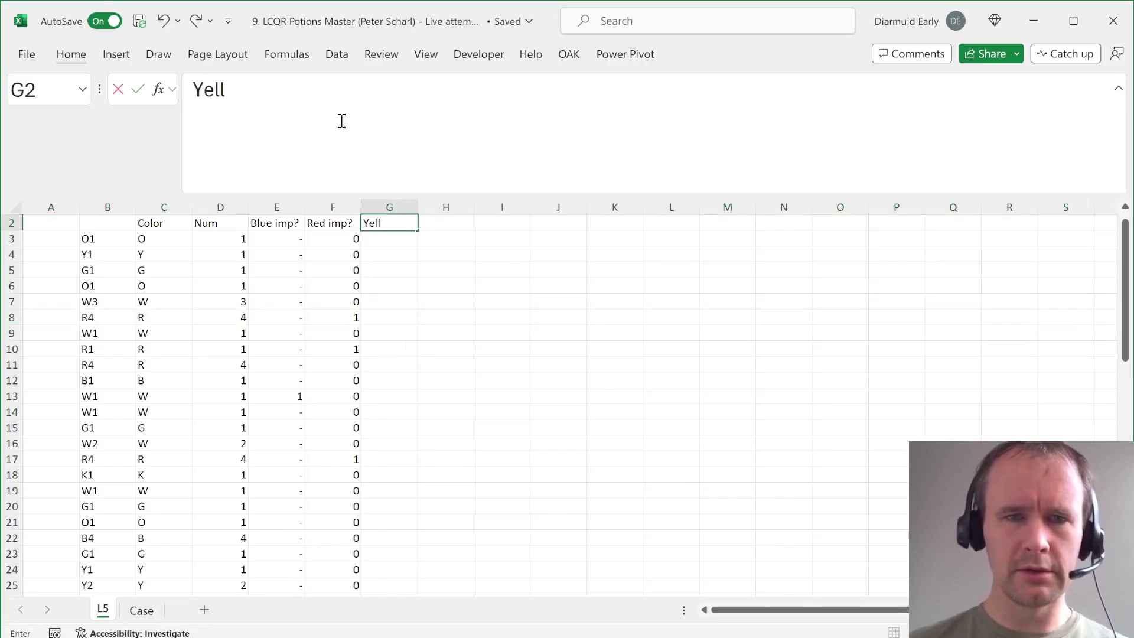
text(ow imp?)
key(Return)
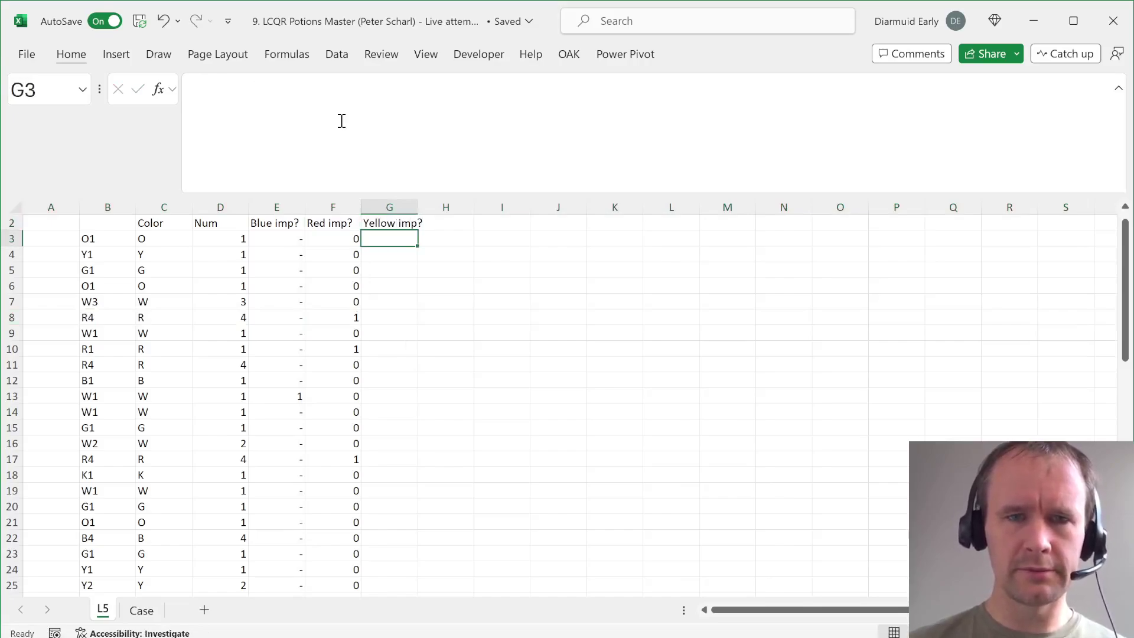
key(Up)
key(alt+h)
key(o)
key(i)
Step: Copy the Blue flag formula from E3 into G3 and apply E3's formatting to the whole Red and Yellow flag columns
key(Down)
key(Left)
key(Left)
key(ctrl+c)
key(Right)
key(Right)
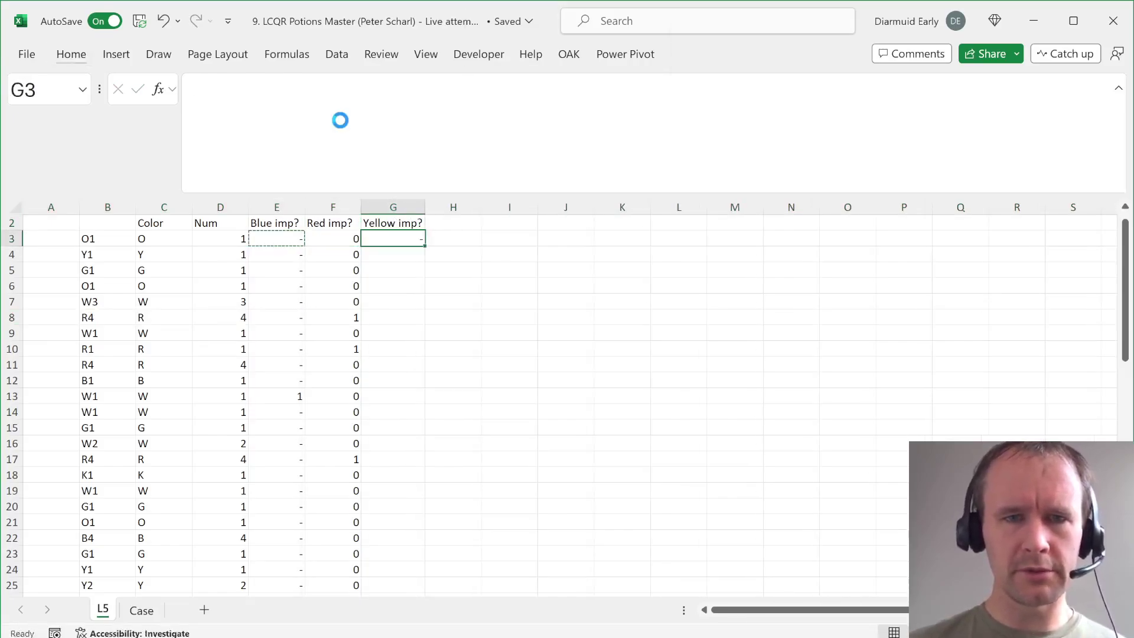
key(ctrl+v)
key(Left)
key(ctrl+shift+Down)
key(shift+Right)
key(alt+h)
key(v)
key(r)
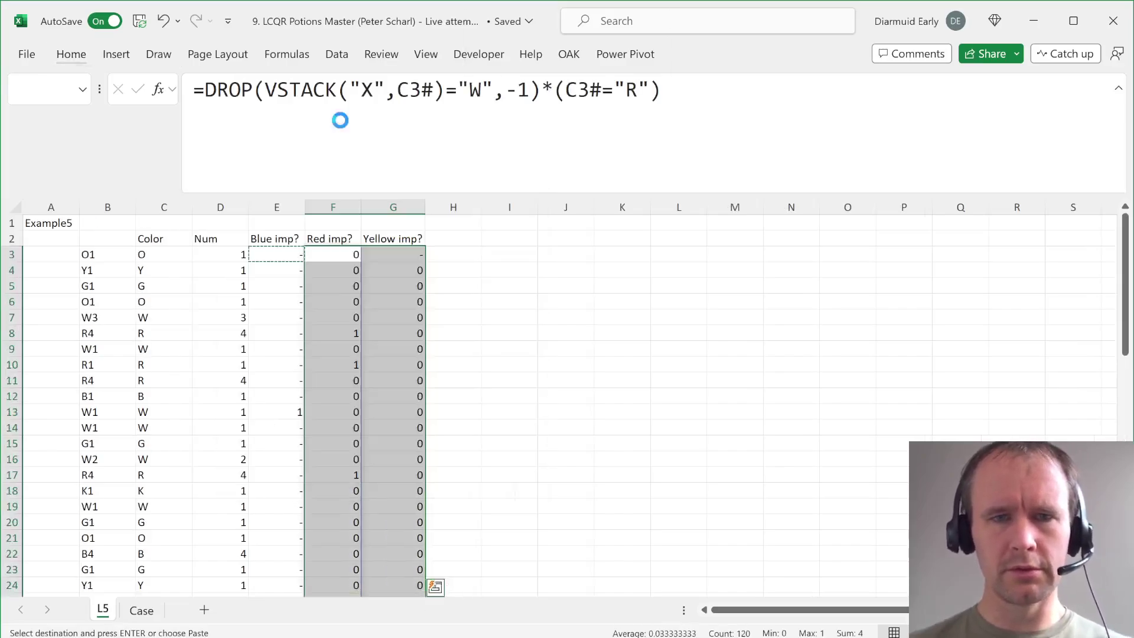
Step: Compare the cell references used by the flag formulas in G3, F3 and E3
key(Right)
click(337, 132)
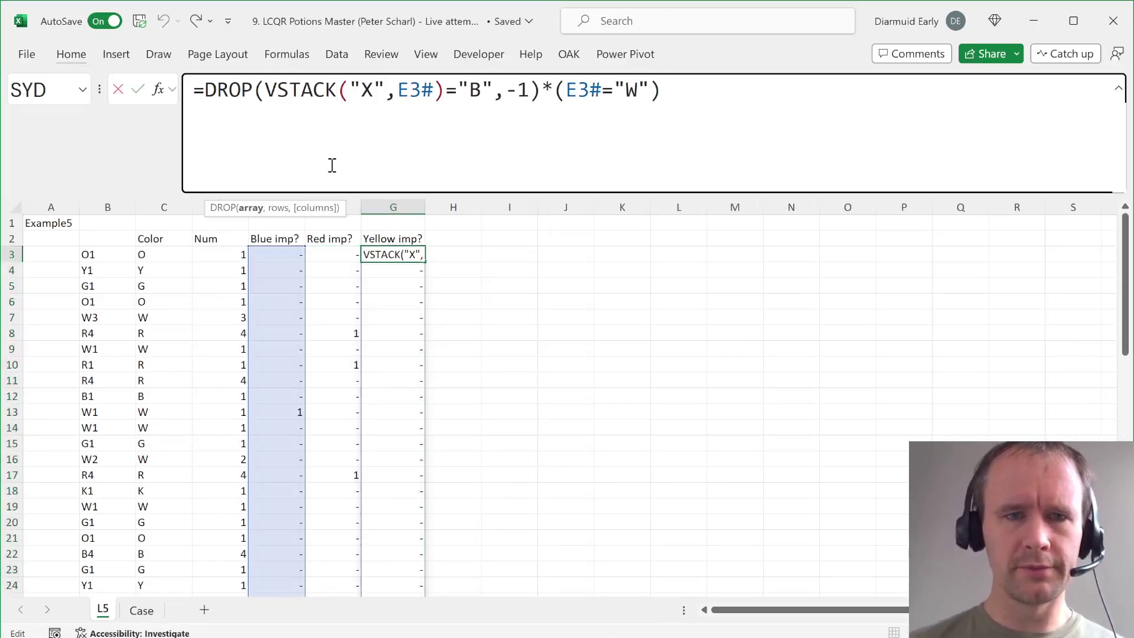
key(Escape)
key(Left)
key(F2)
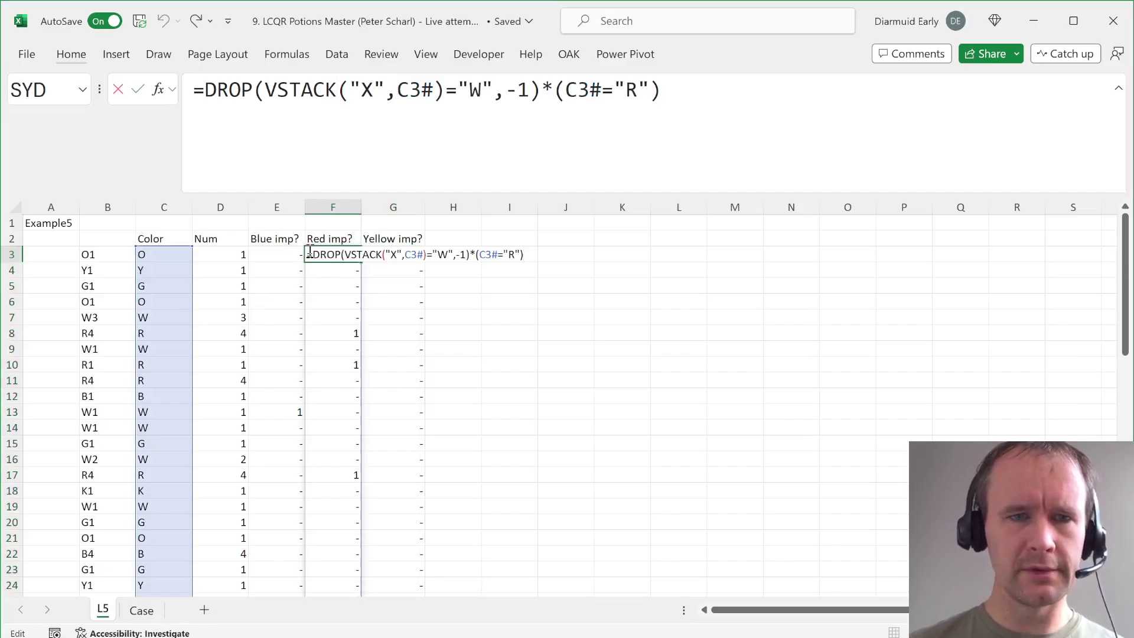
key(Escape)
key(Left)
key(F2)
key(Escape)
key(Right)
key(Left)
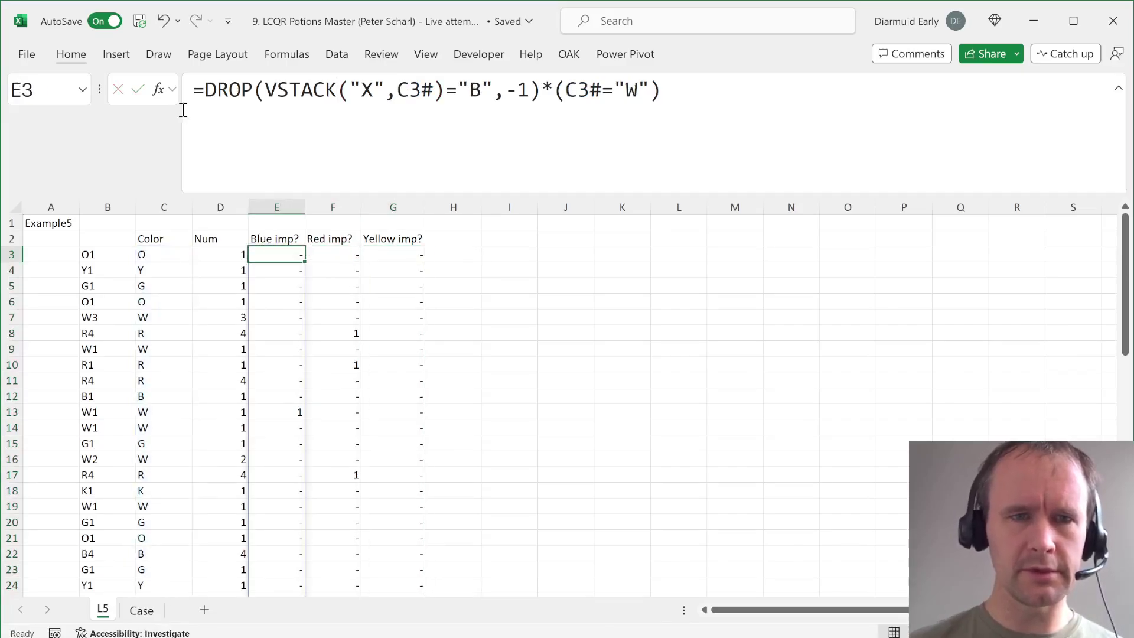
Step: Replace G3's formula with the exact text of E3's formula, =DROP(VSTACK("X",C3#)="B",-1)*(C3#="W")
drag(193, 90, 1056, 183)
key(ctrl+c)
key(Escape)
key(Right)
key(Right)
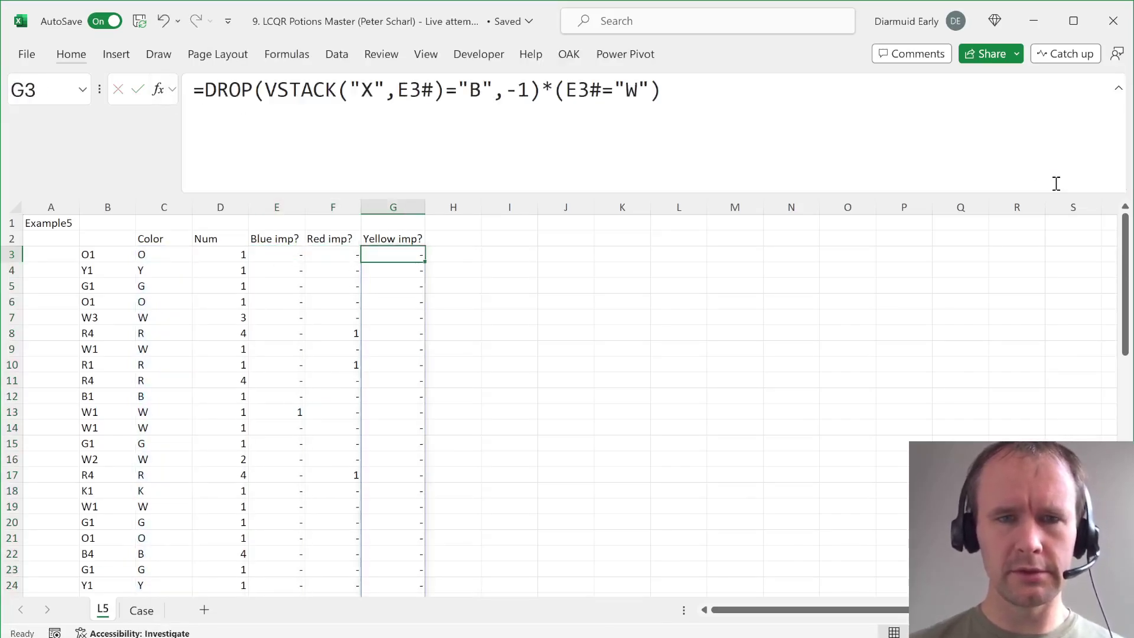
drag(767, 187, 16, 56)
key(ctrl+v)
key(ctrl+Return)
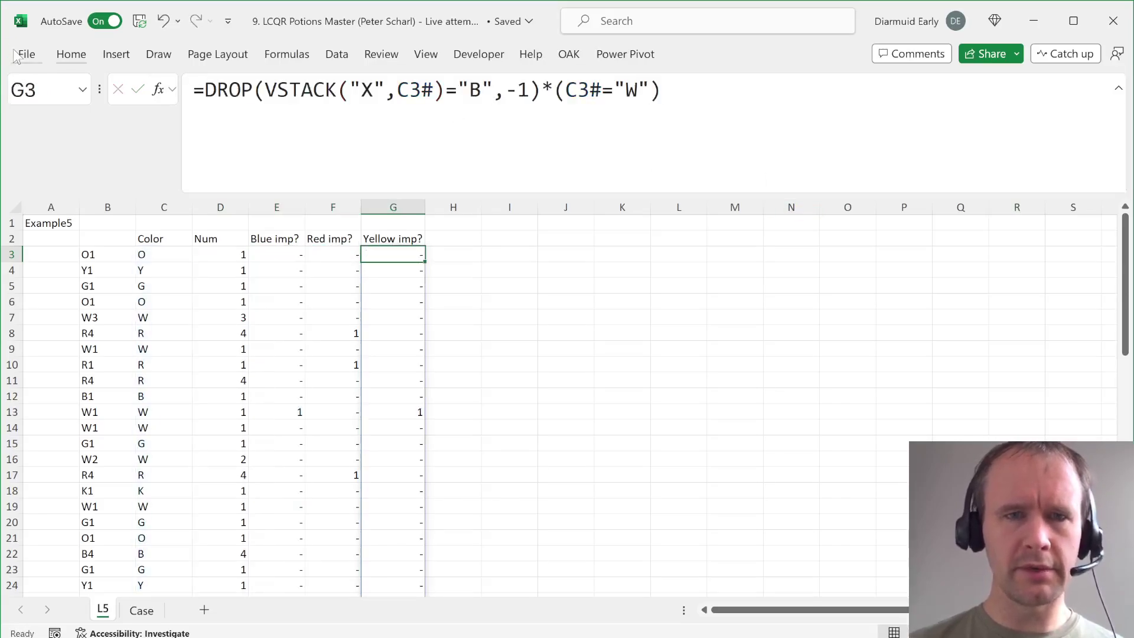
Step: Recheck the Yellow rule on Case, and change G3's formula to =DROP(VSTACK("X",C3#)="Y",-1)*(C3#<>"W")
key(ctrl+Page_Down)
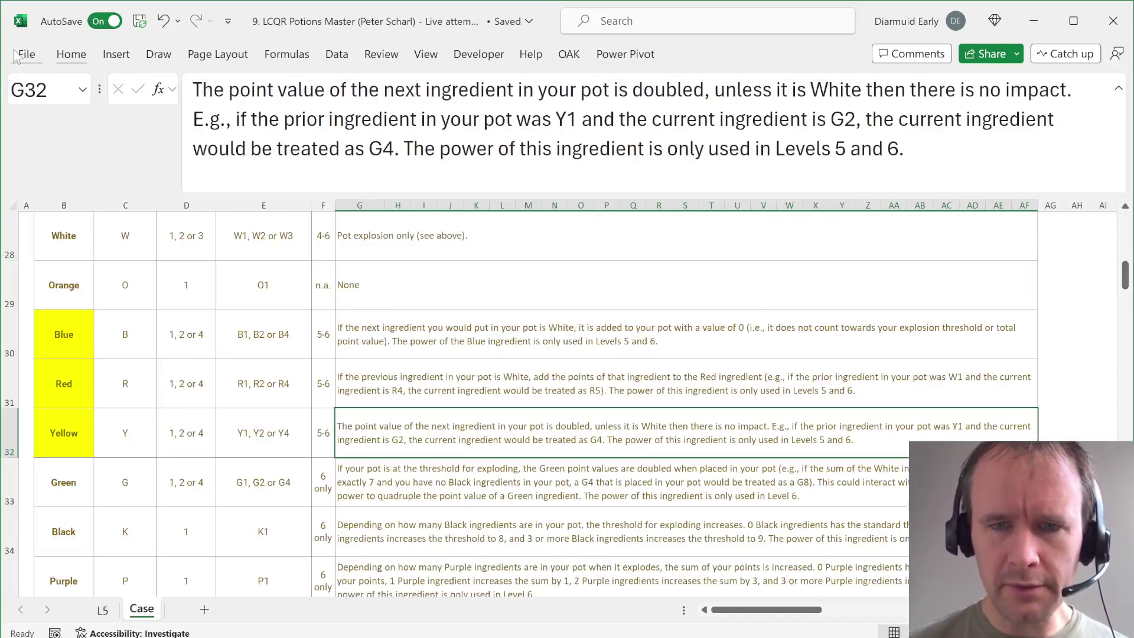
key(ctrl+Page_Up)
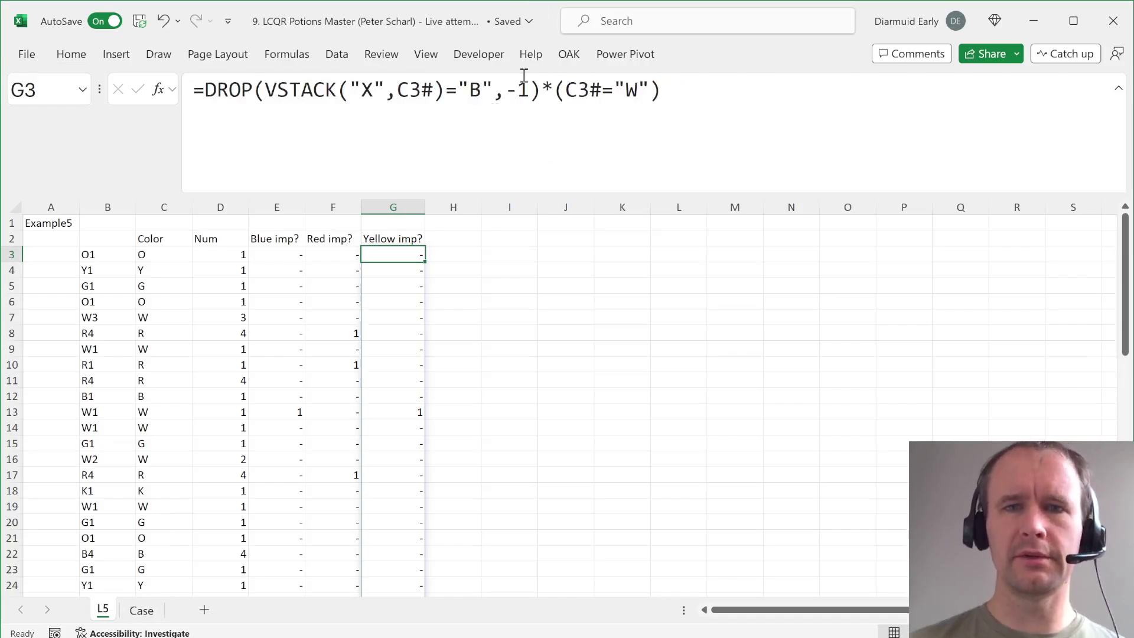
click(604, 97)
key(shift+Right)
text(<>)
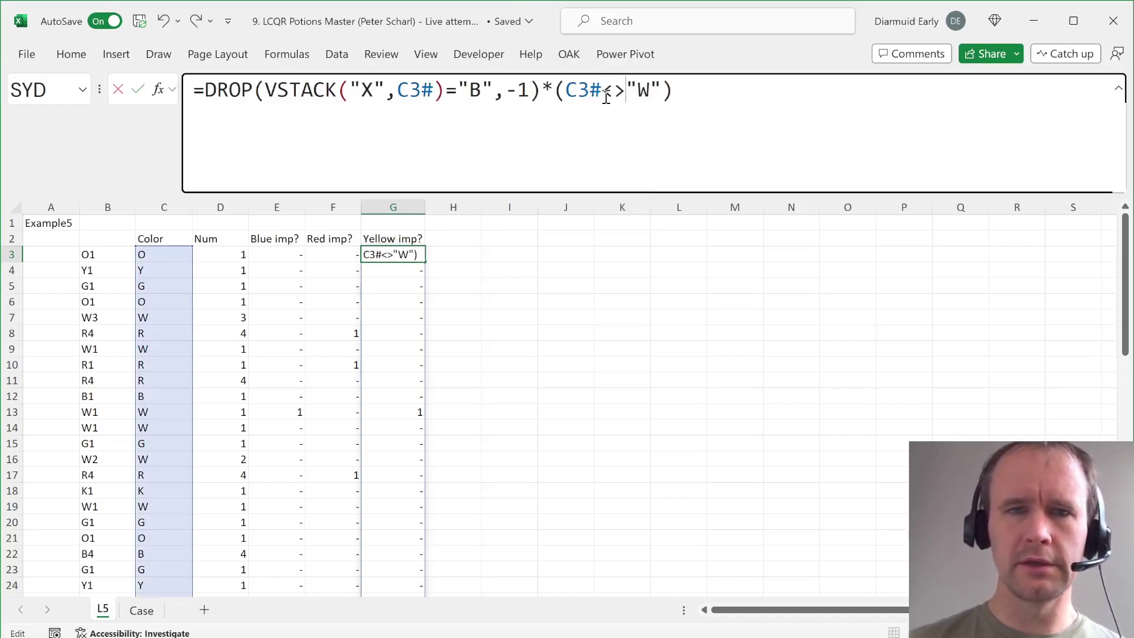
double_click(481, 88)
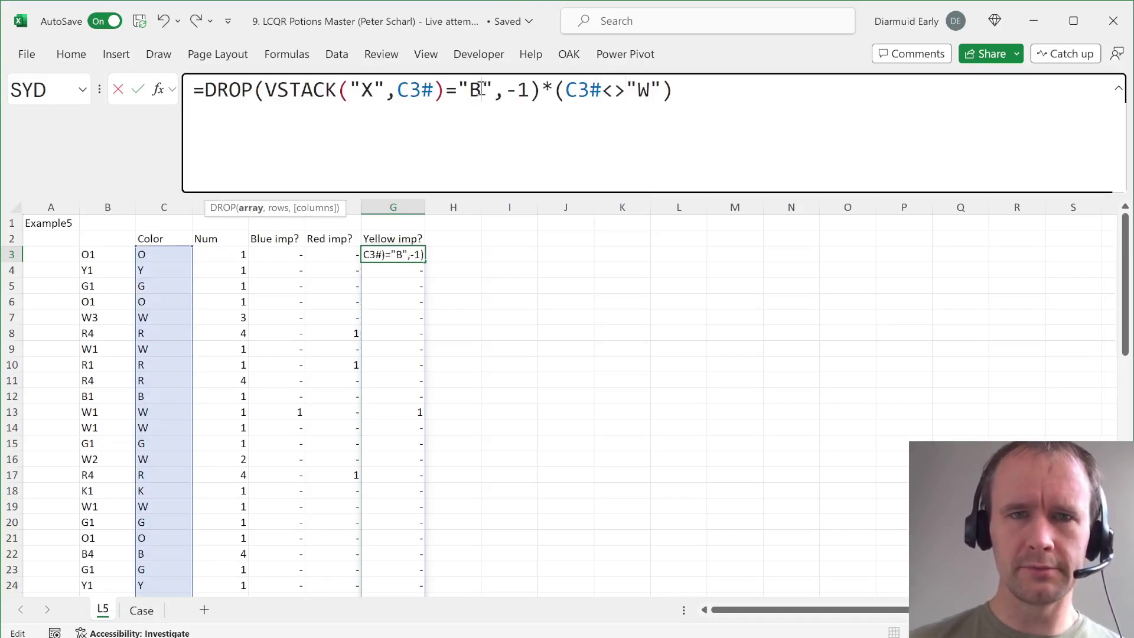
text(Y)
key(Return)
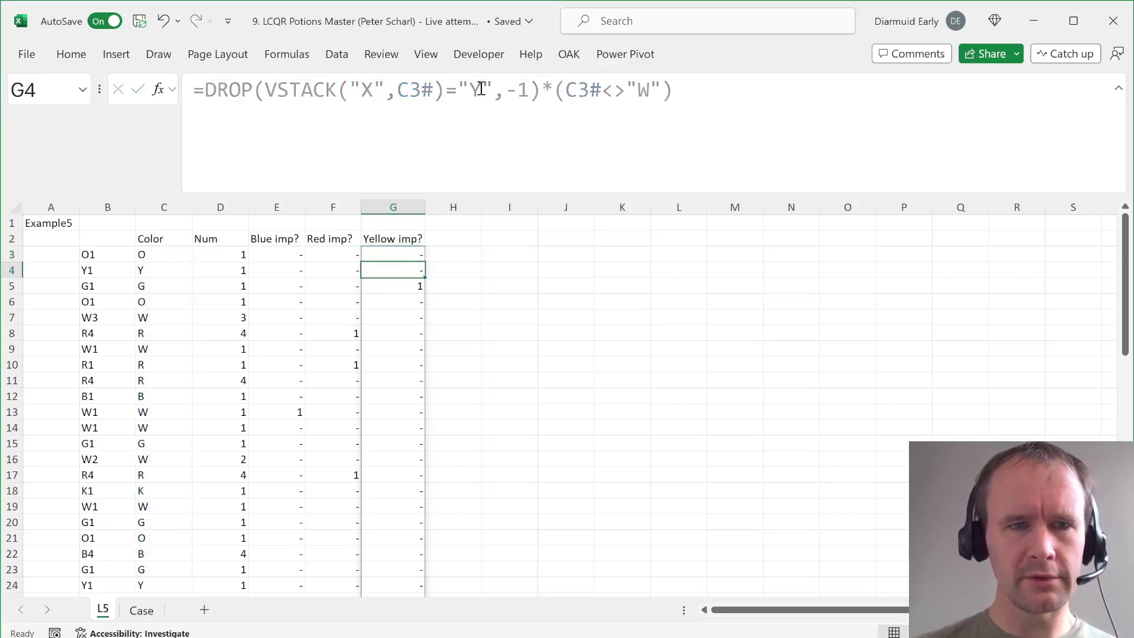
Step: Check the Yellow flags against the ingredient colors from row 5 down to row 32
key(Down)
key(shift+space)
key(Down)
key(Down)
key(Left)
key(Left)
key(Left)
key(Left)
key(Down)
key(Down)
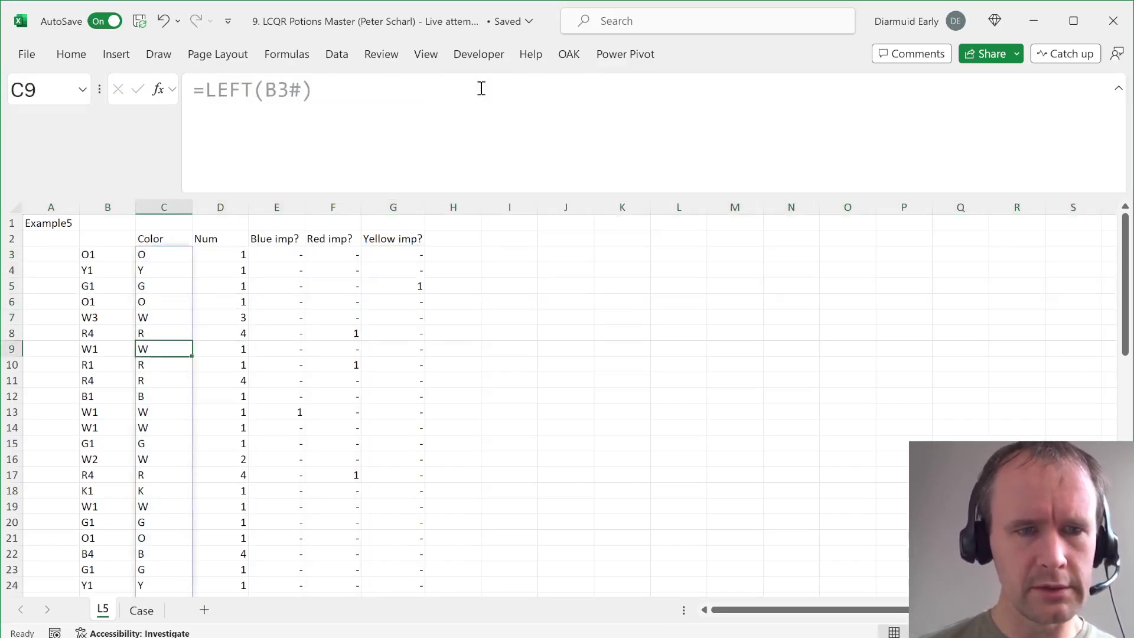
key(Up)
key(Up)
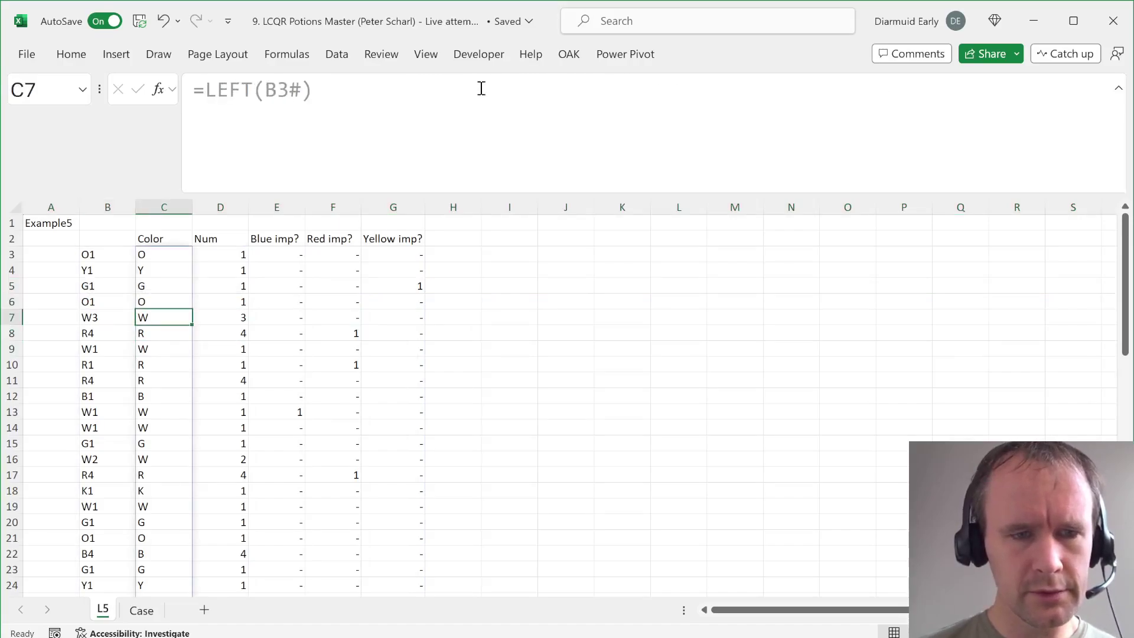
key(Down)
key(Down)
key(Down)
key(Down)
key(Down)
key(Down)
key(Down)
key(Down)
key(Down)
key(Down)
key(Down)
key(Down)
key(Down)
key(Down)
key(Down)
key(Down)
key(Down)
key(Down)
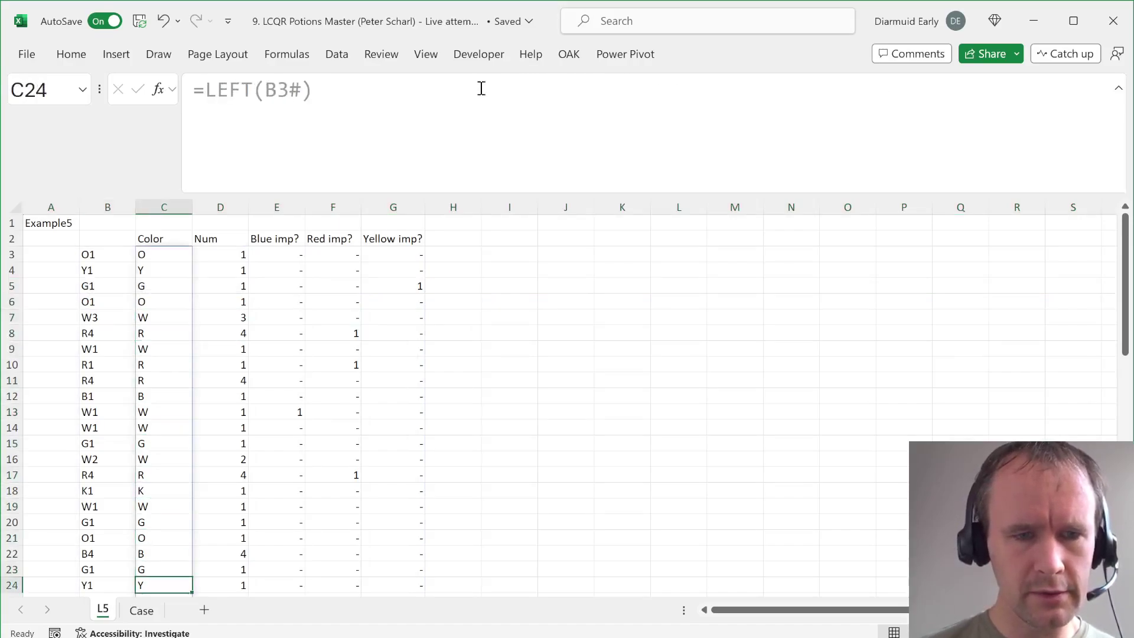
key(Down)
key(Down)
key(Down)
key(Down)
key(Down)
key(Down)
key(Down)
key(Down)
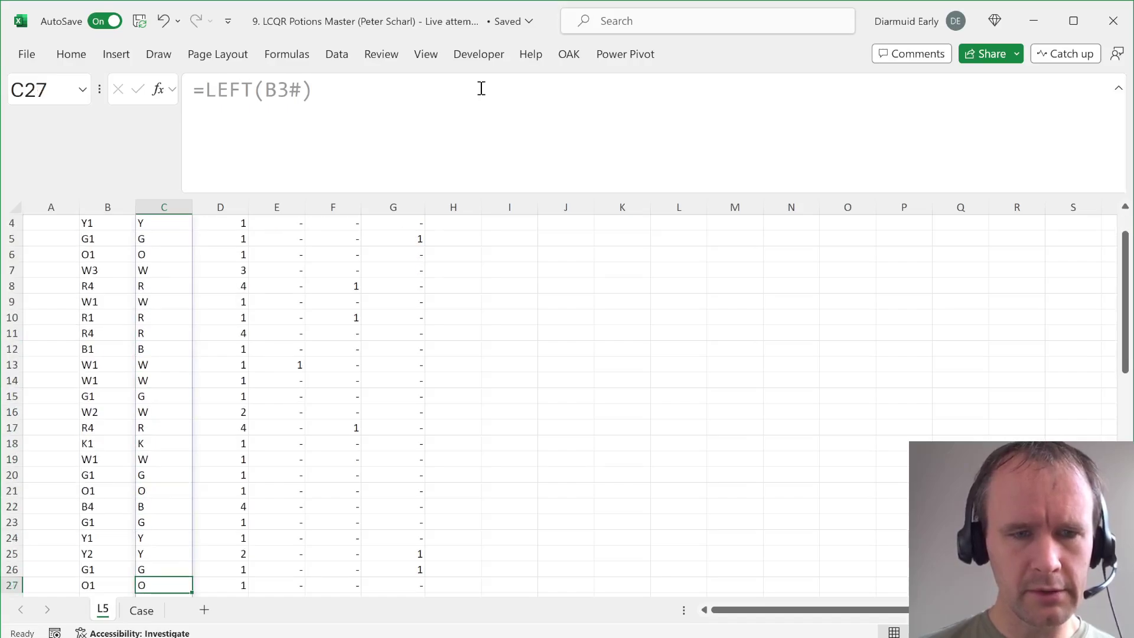
key(Up)
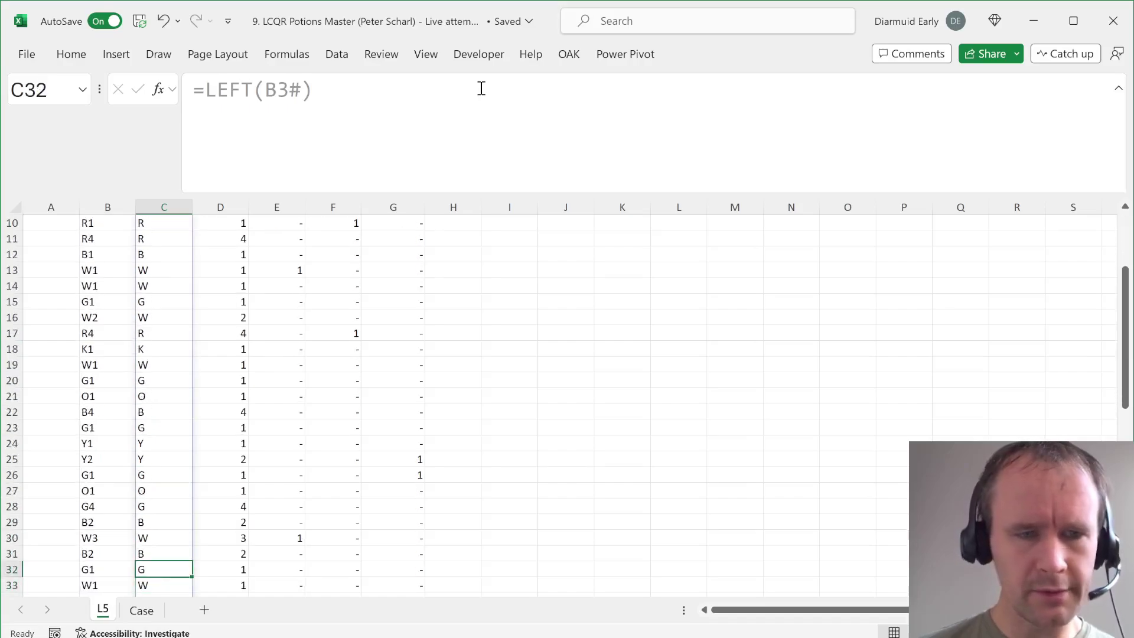
Step: Reread the Yellow and Blue ingredient powers on the Case sheet, and return to the first empty header cell on L5
key(ctrl+Up)
key(ctrl+Up)
key(Right)
key(Down)
key(Right)
key(Right)
key(Right)
key(Right)
key(ctrl+Page_Down)
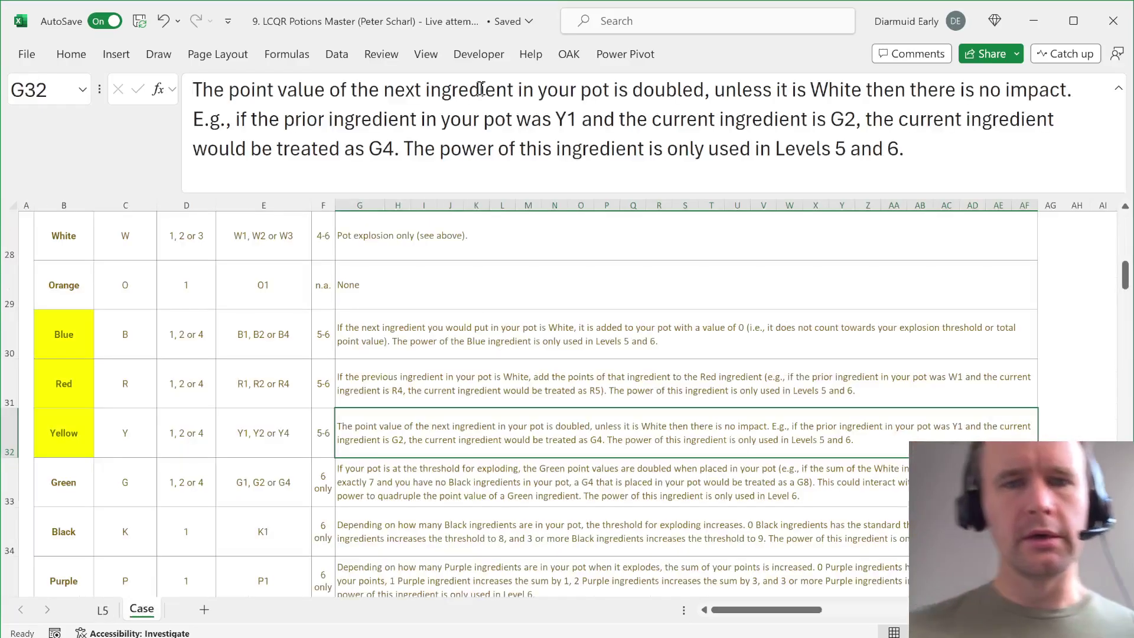
key(ctrl+Page_Up)
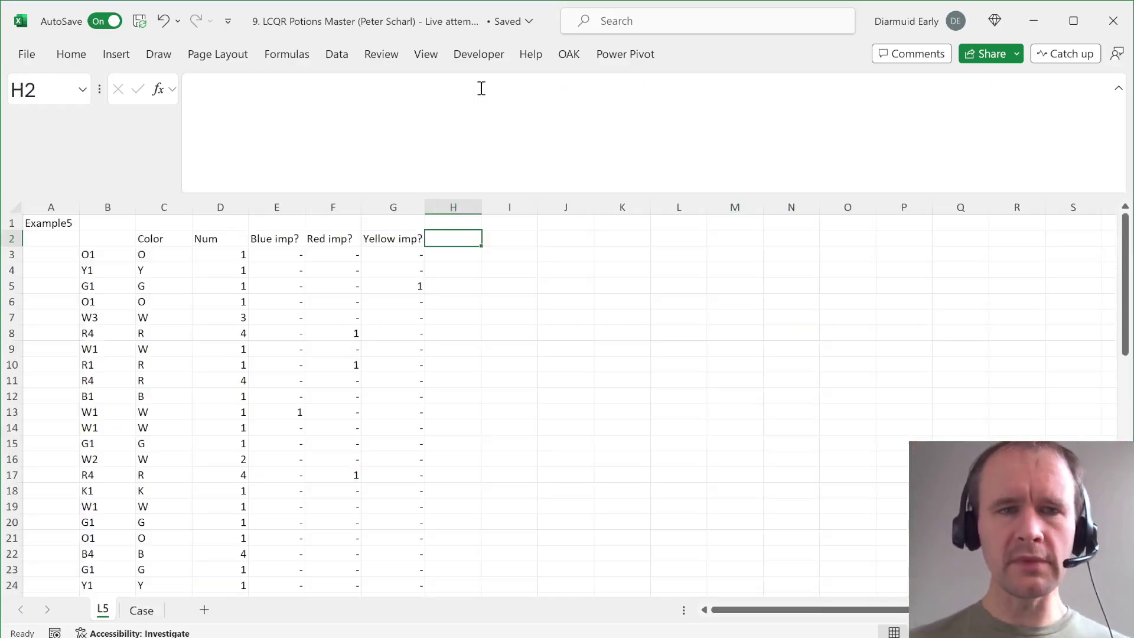
key(ctrl+Page_Down)
key(Up)
key(Up)
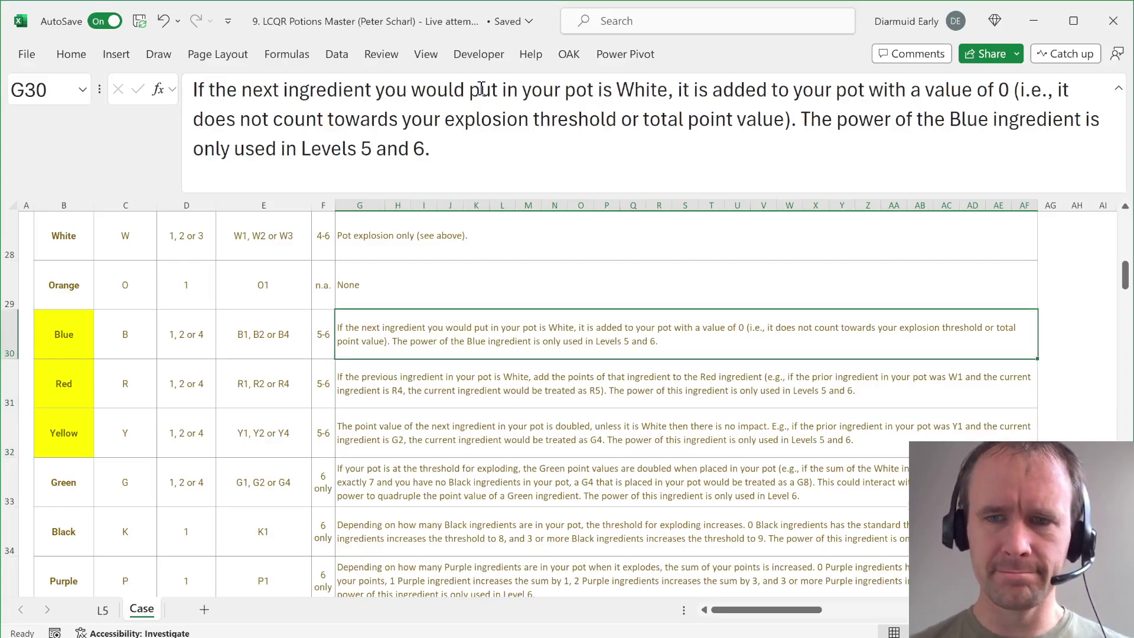
key(ctrl+Page_Up)
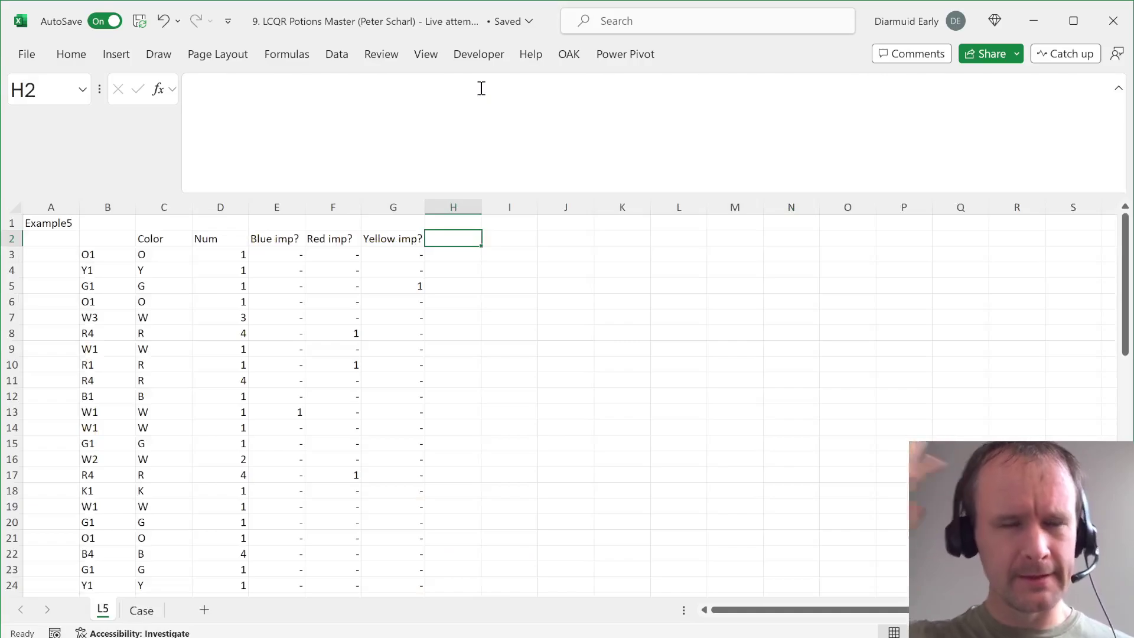
Step: Add the header "Adj pts" in H2
text(Adj)
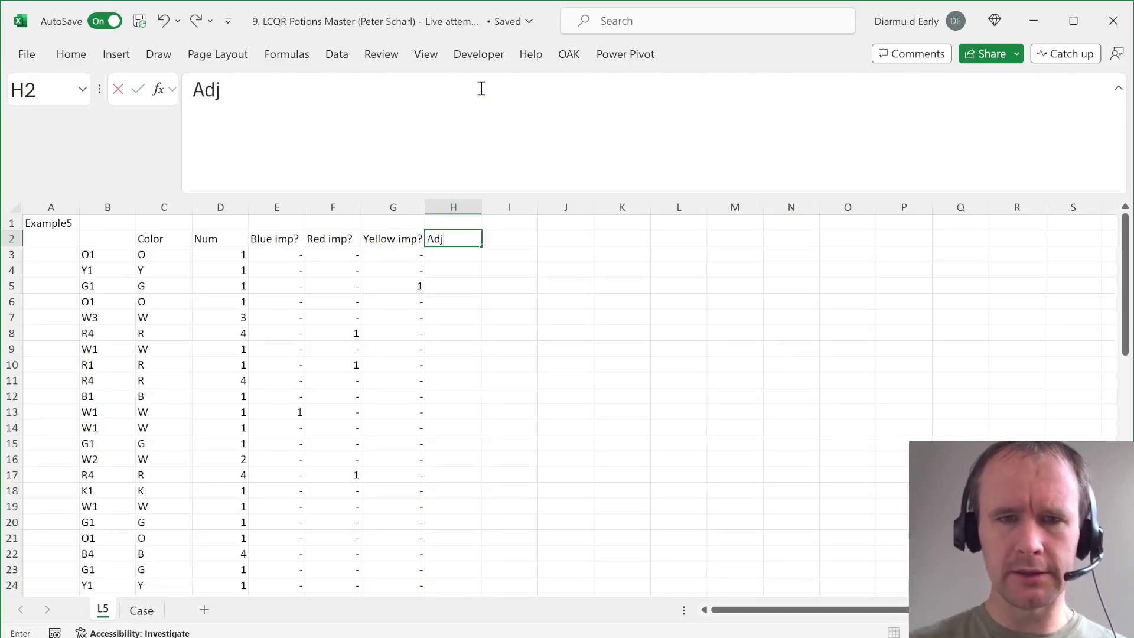
text( pts)
key(Return)
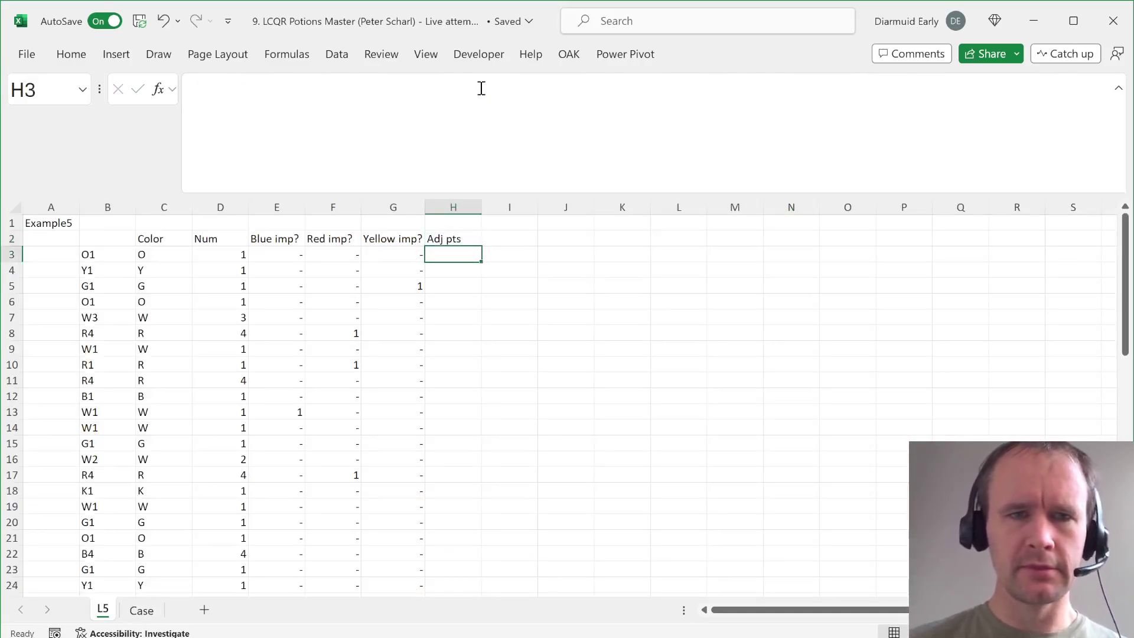
Step: Start the adjusted points formula in H3 with an IF that returns 0 when the Blue flag in E3 is set
text(=if)
key(Tab)
key(Left)
key(Left)
key(Left)
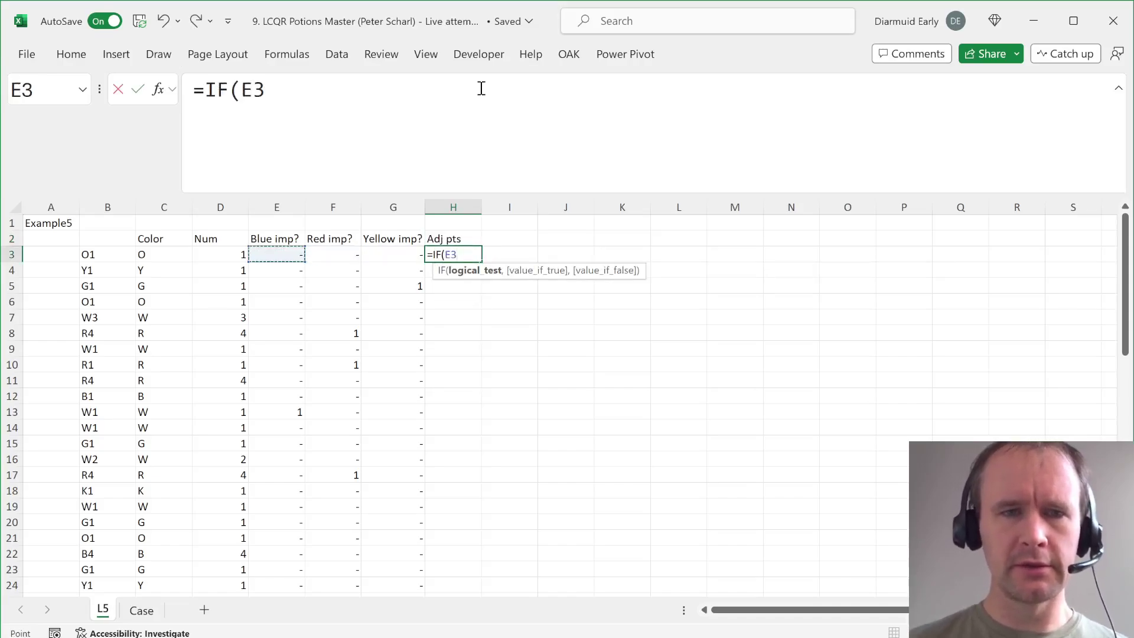
text(,)
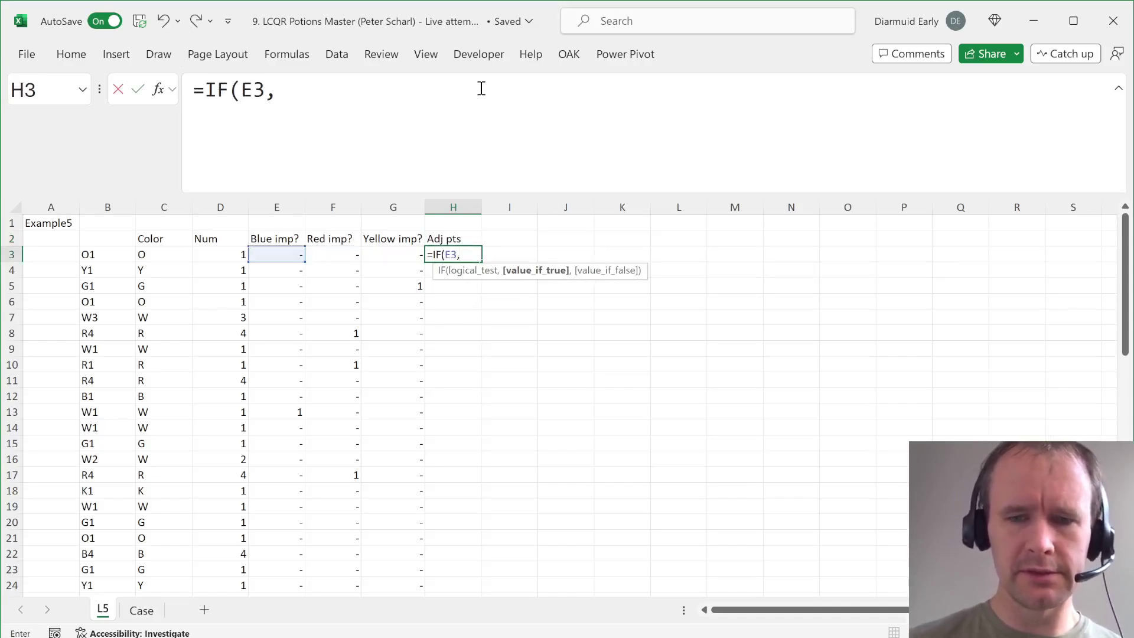
text(0,)
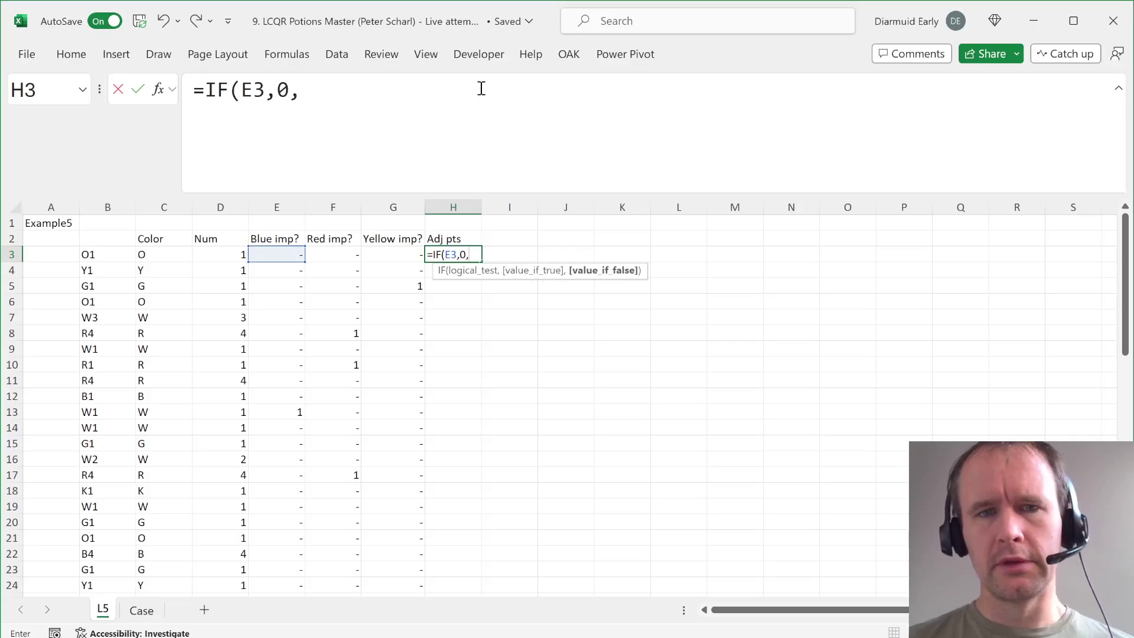
Step: Nest an IF in H3's formula that returns D3+D2 when the Red flag in F3 is set
text(i)
key(Tab)
key(Left)
key(Left)
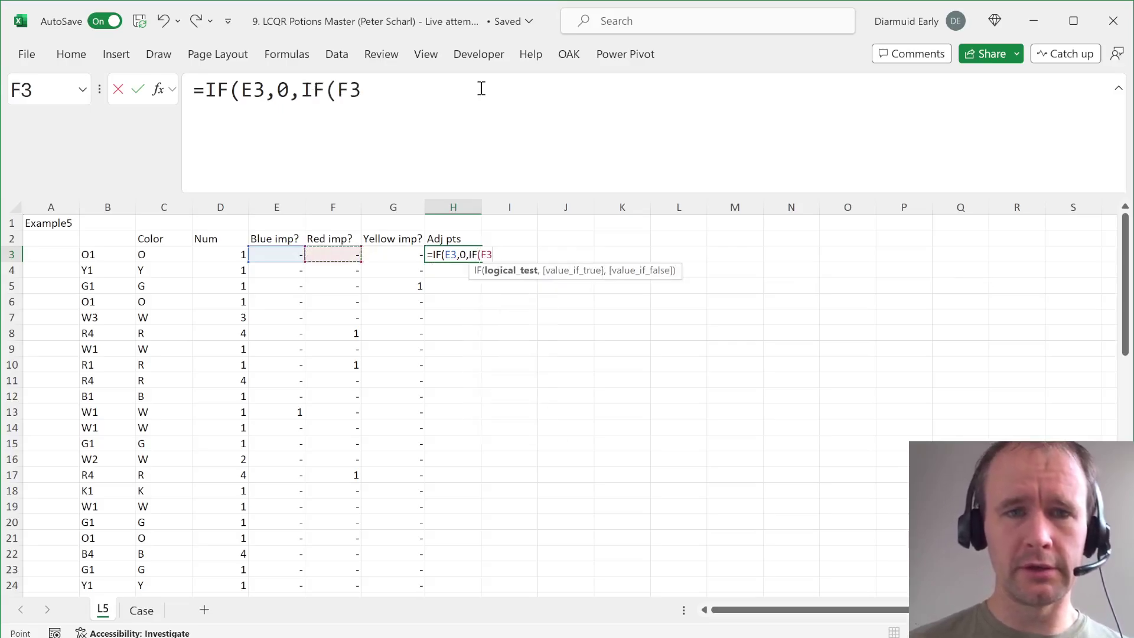
text(,)
key(Left)
key(Left)
key(Left)
key(Left)
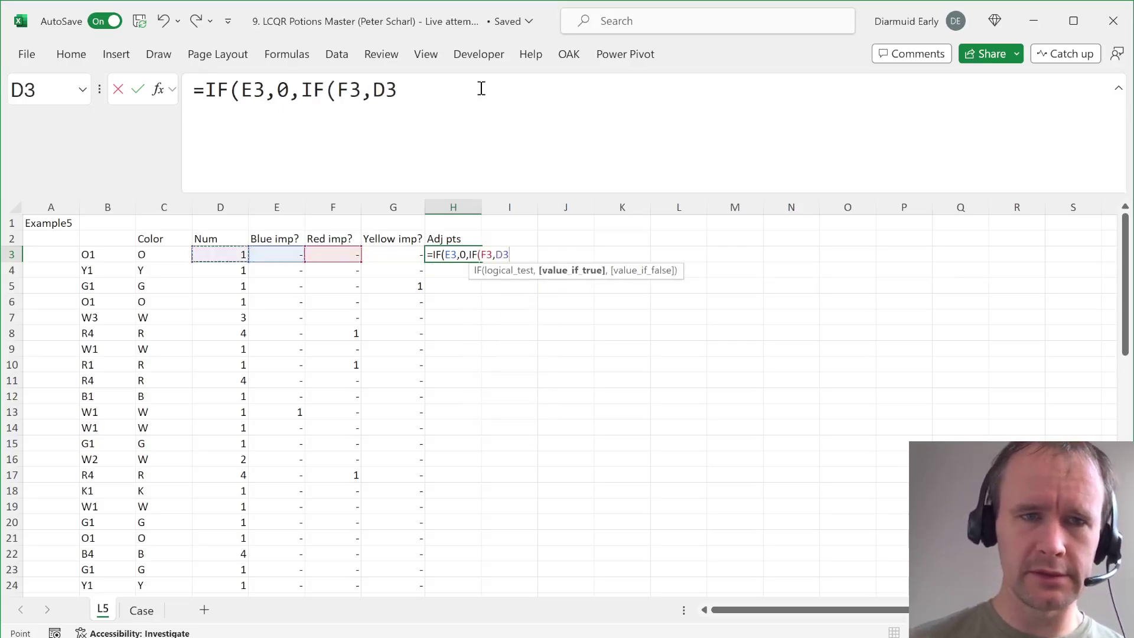
text(+)
key(Up)
key(Left)
key(Left)
key(Left)
key(Left)
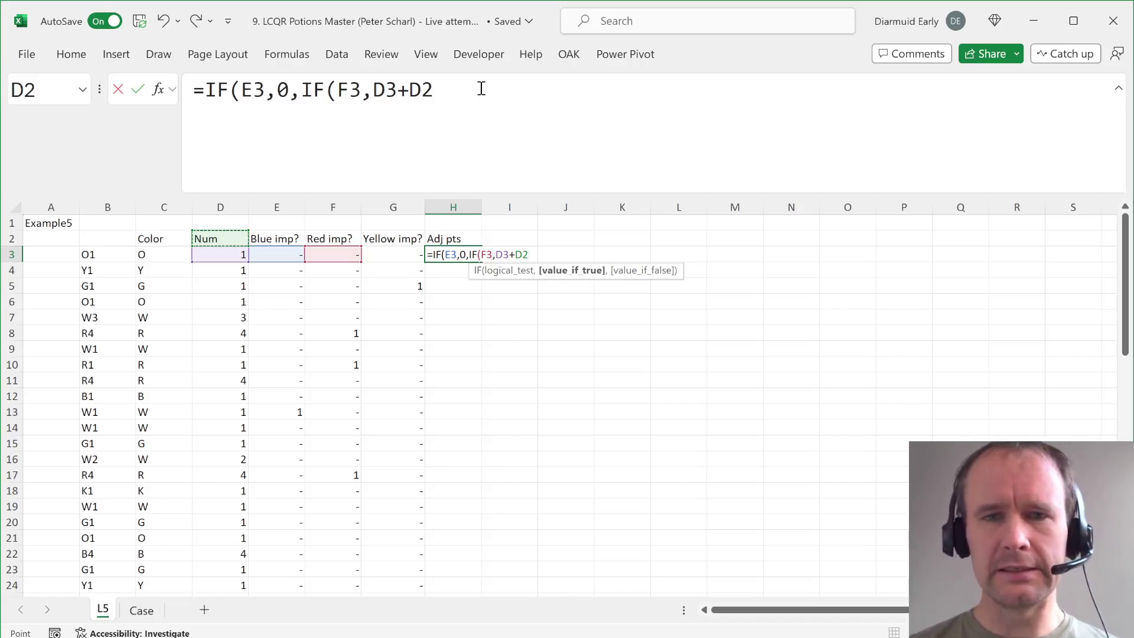
Step: Complete H3's formula with IF(G3,2*D3,D3) to double Yellow-flagged ingredients and otherwise keep the number in D3
text(,IF()
key(Left)
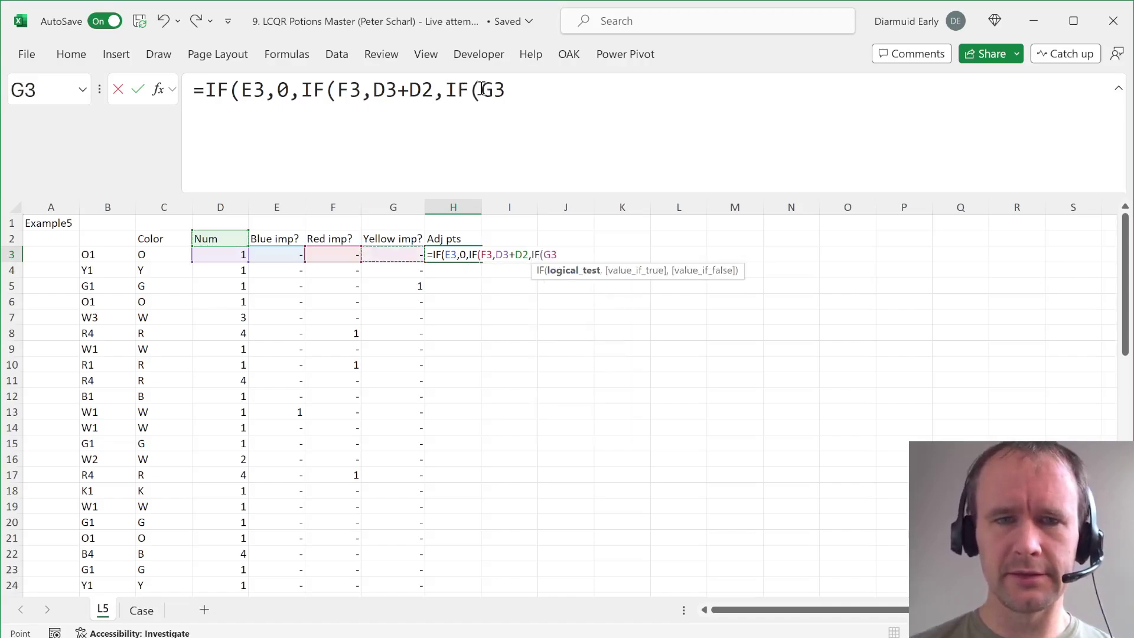
text(,)
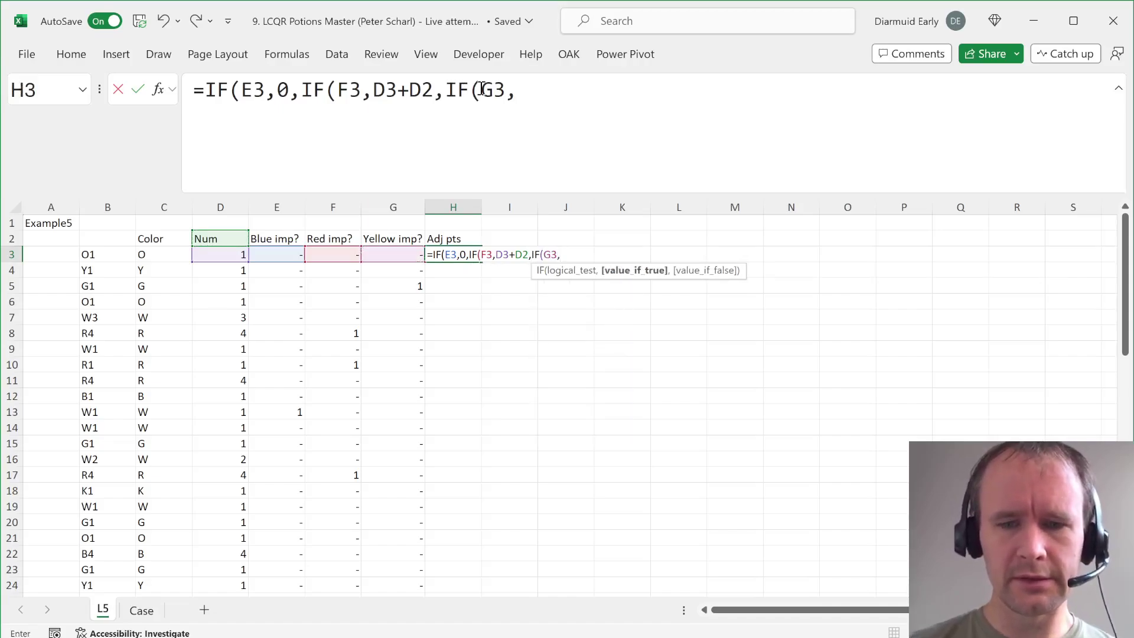
text(2*)
key(Left)
key(Left)
key(Left)
key(Left)
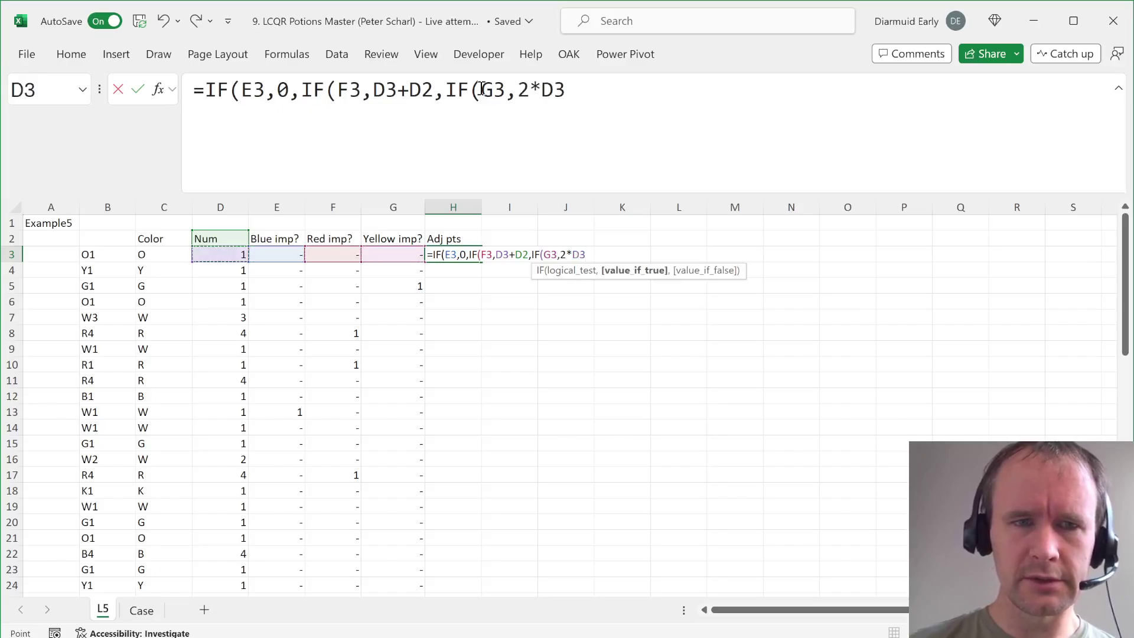
text(,)
key(Left)
key(Left)
key(Left)
key(Left)
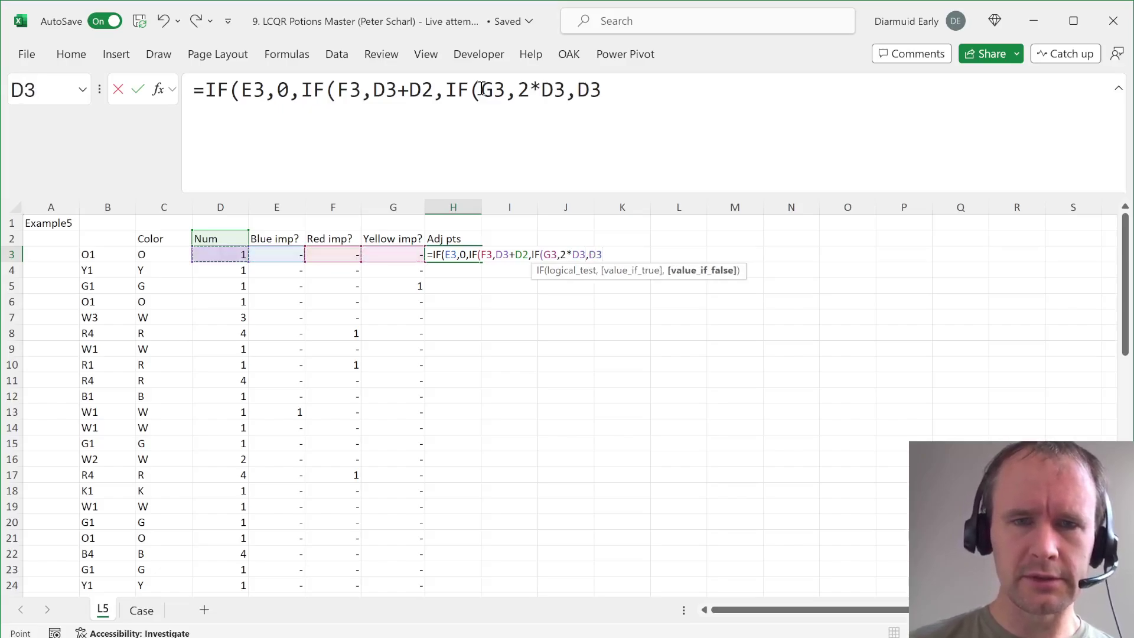
text())))
key(Return)
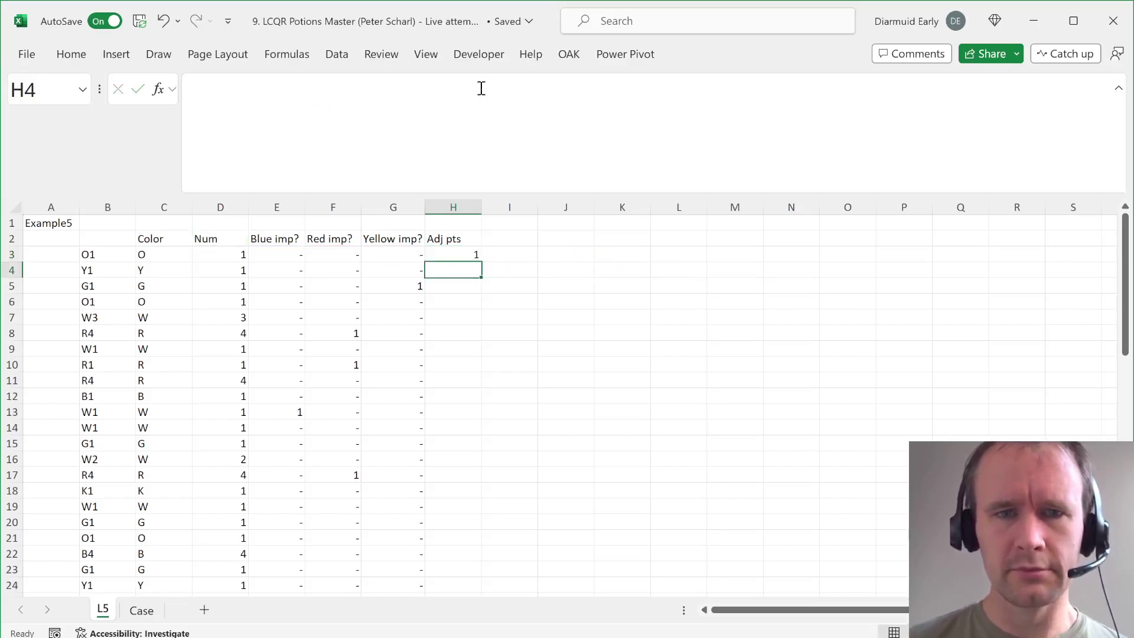
Step: Fill H3's adjusted points formula down to the last ingredient row
key(Left)
key(ctrl+Down)
key(Right)
key(ctrl+shift+Up)
key(ctrl+d)
Step: Add the header "Expl" in I2
key(ctrl+Up)
key(ctrl+Up)
key(ctrl+Up)
key(Down)
key(Right)
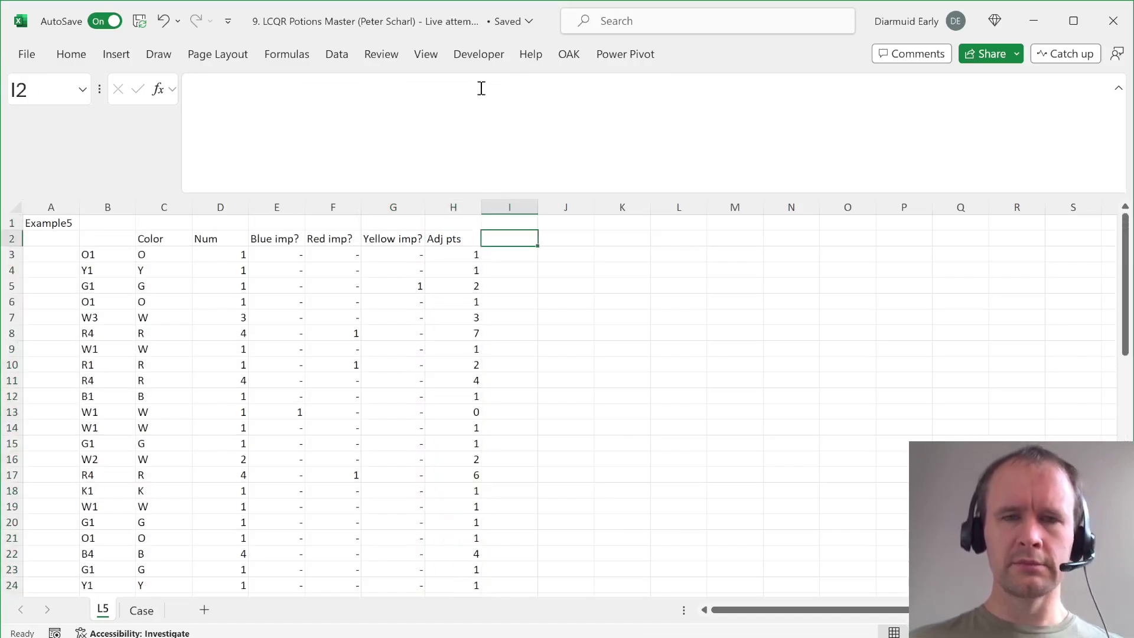
text(Expl)
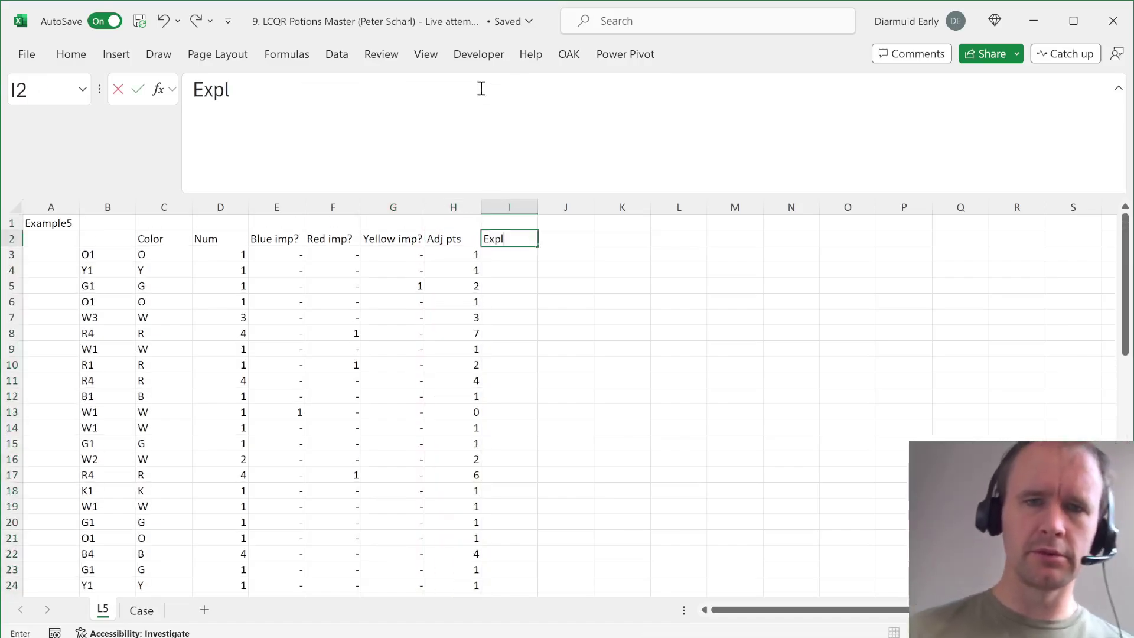
key(Return)
text(=)
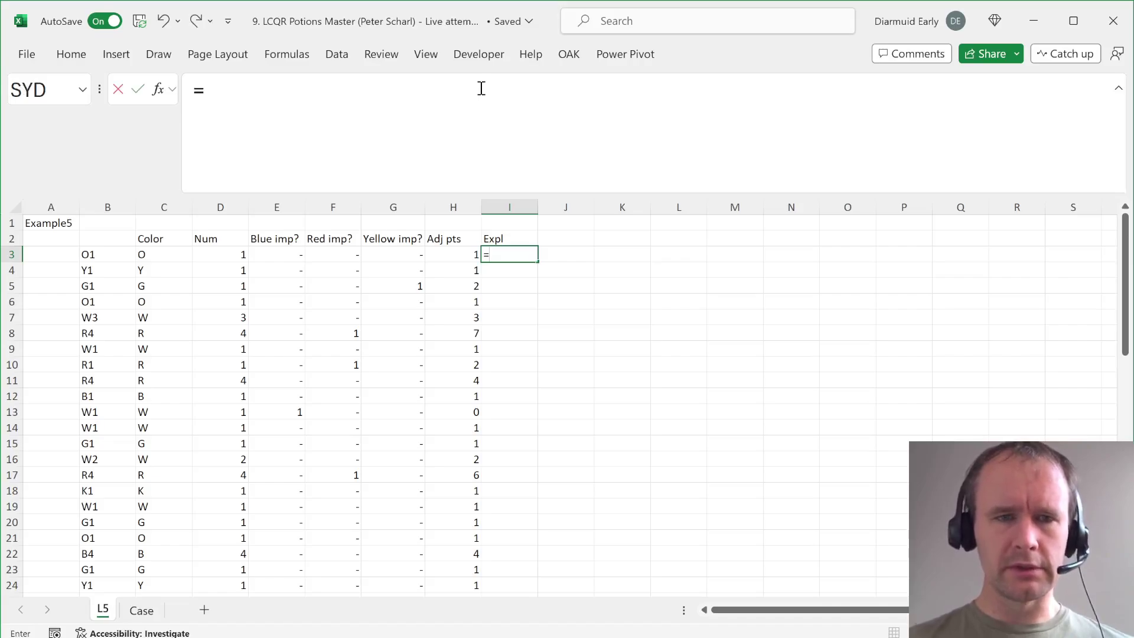
key(Left)
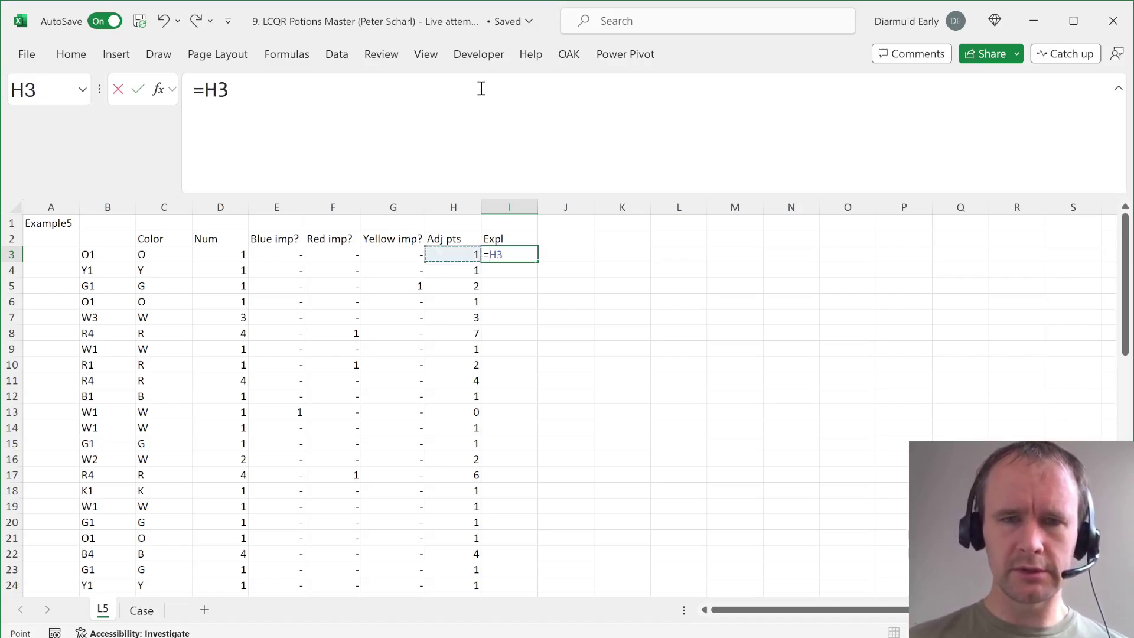
key(Escape)
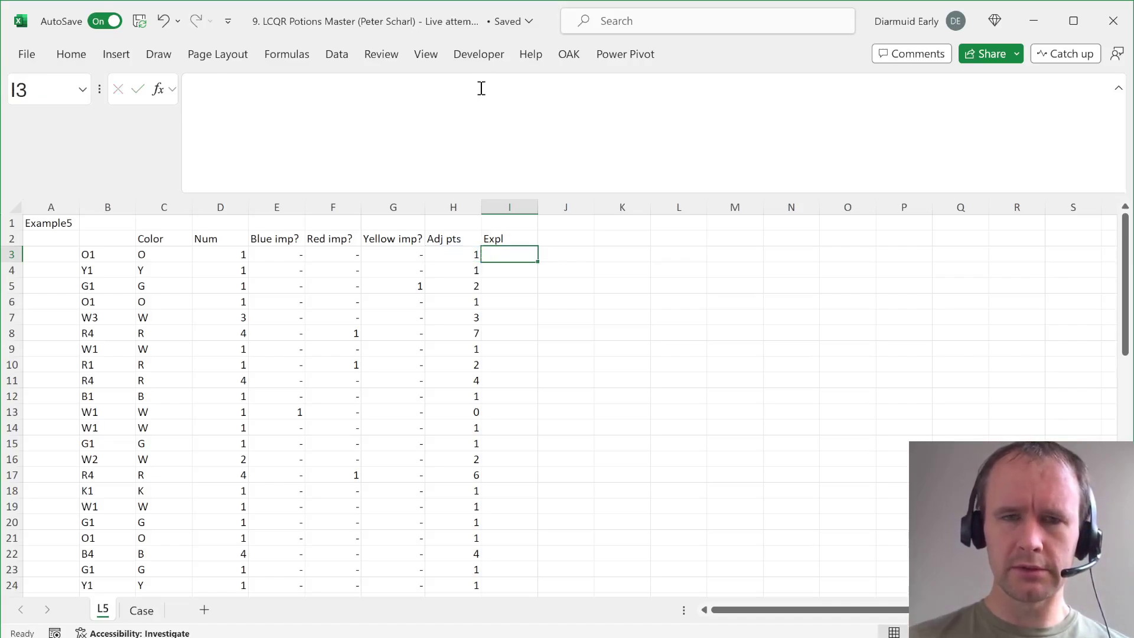
text(=sc)
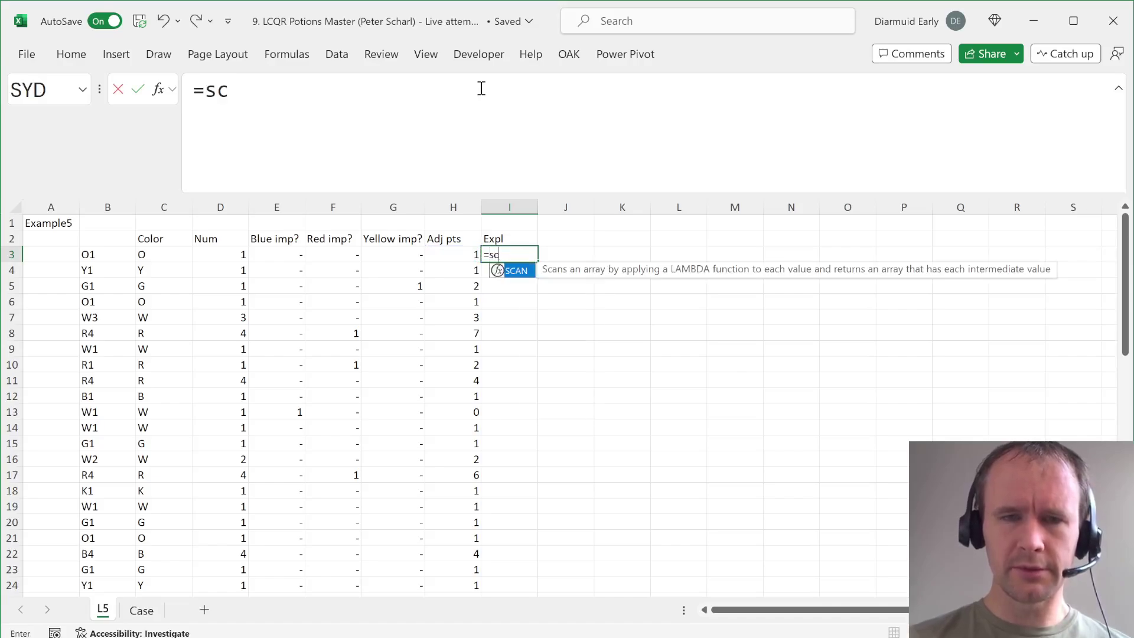
key(Tab)
key(Left)
key(ctrl+shift+Down)
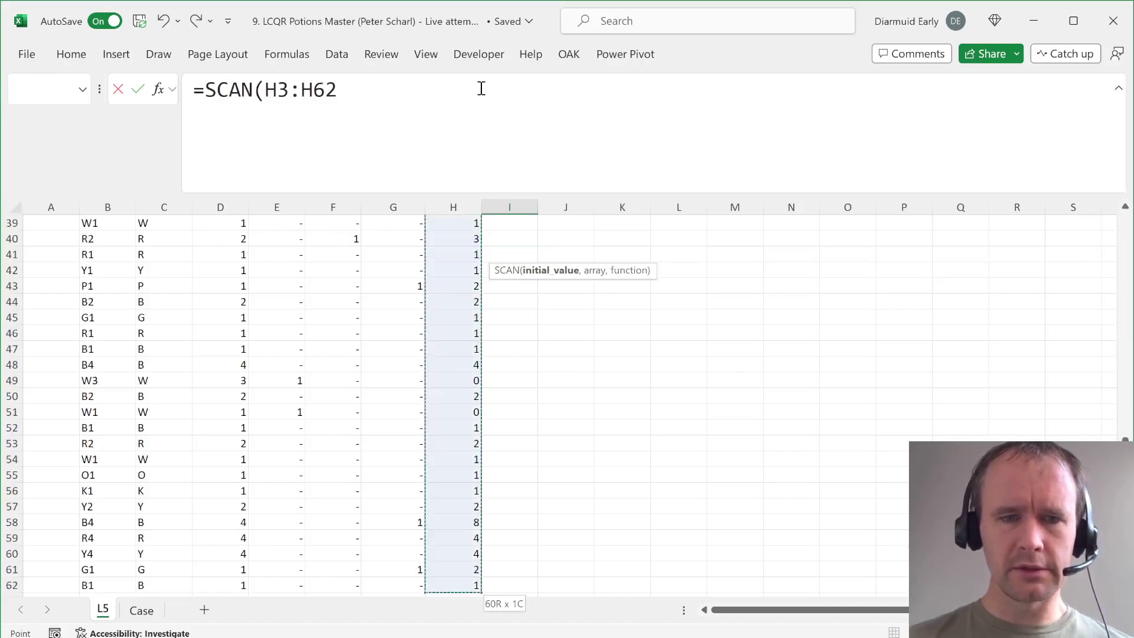
text(*)
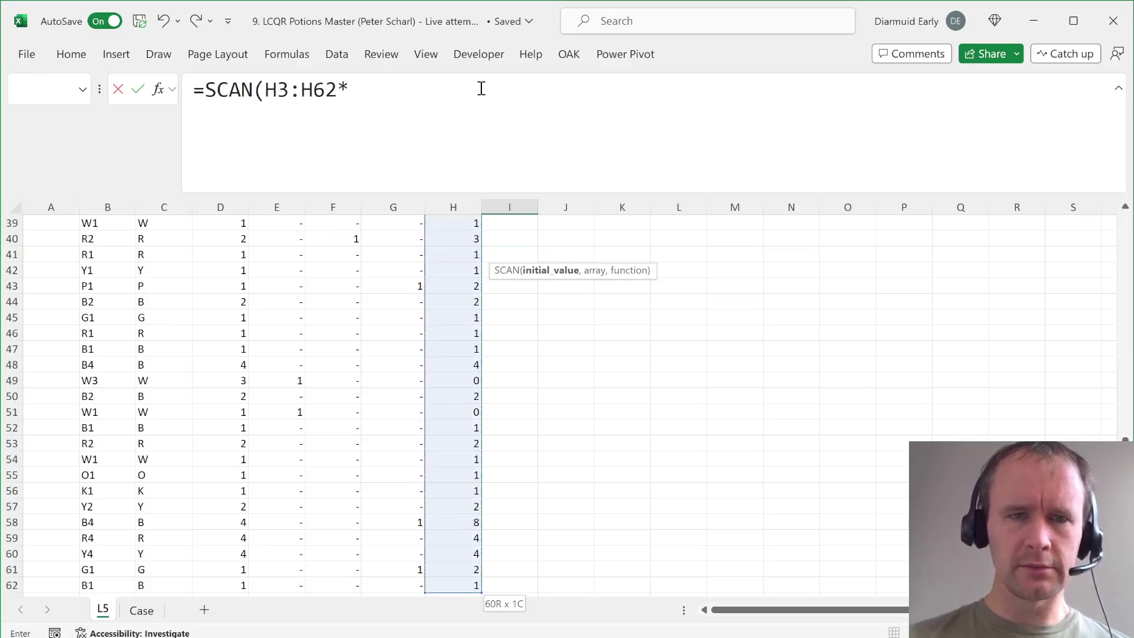
text(()
key(Left)
key(Left)
key(Left)
key(Left)
key(Left)
key(Left)
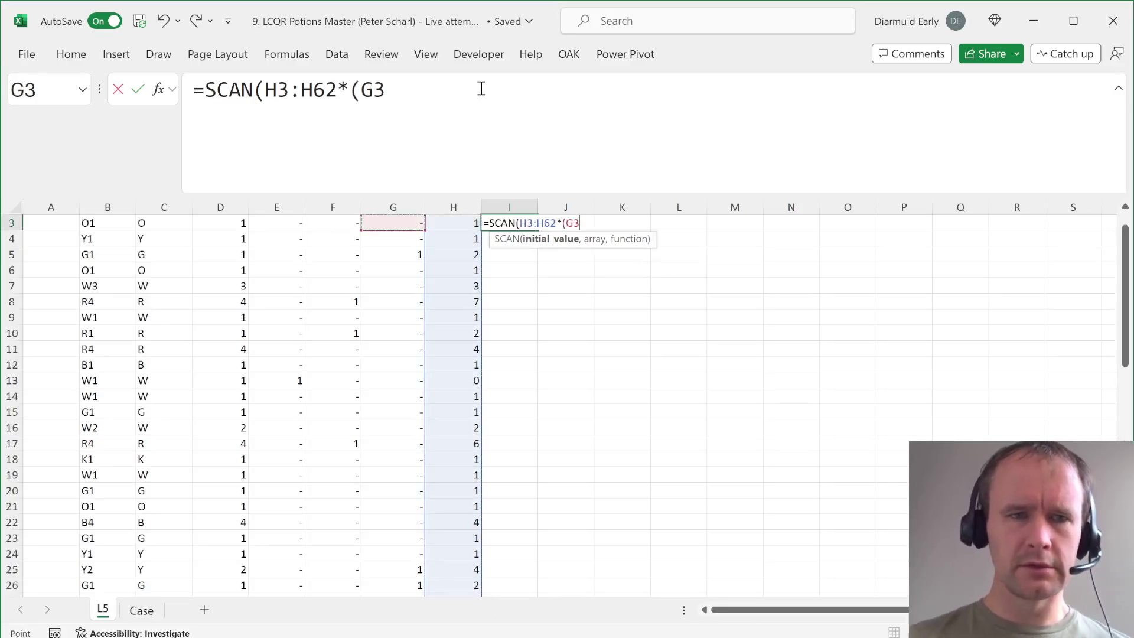
key(ctrl+shift+Down)
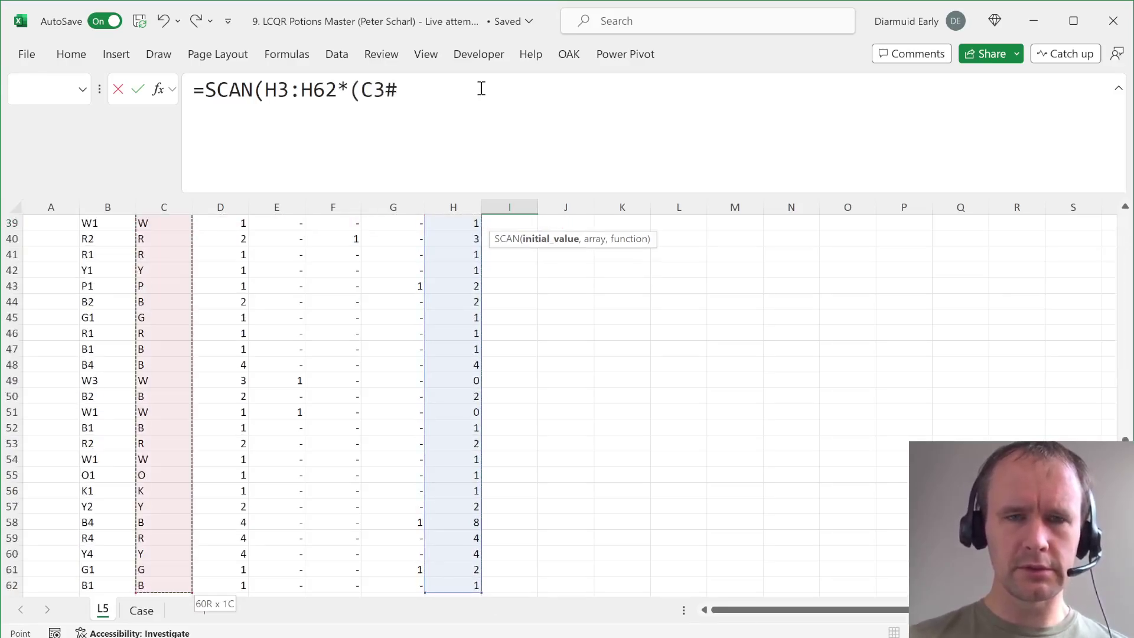
key(Escape)
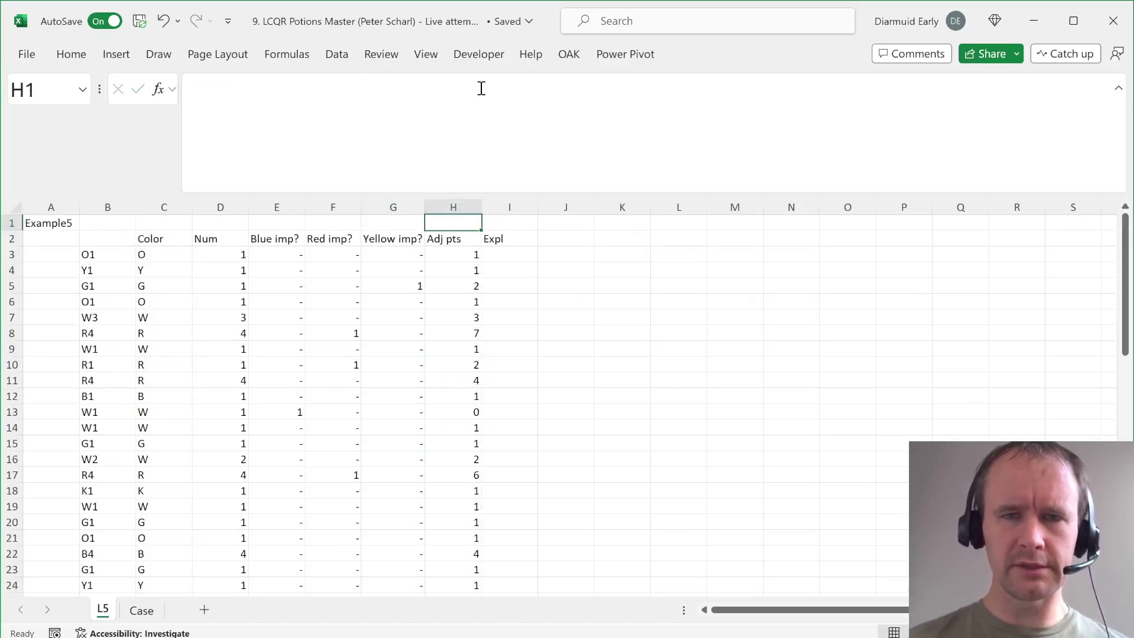
Step: Insert a blank row above the first ingredient and enter 0 in I3 as the starting Expl value
key(alt+i)
key(r)
key(Up)
key(Down)
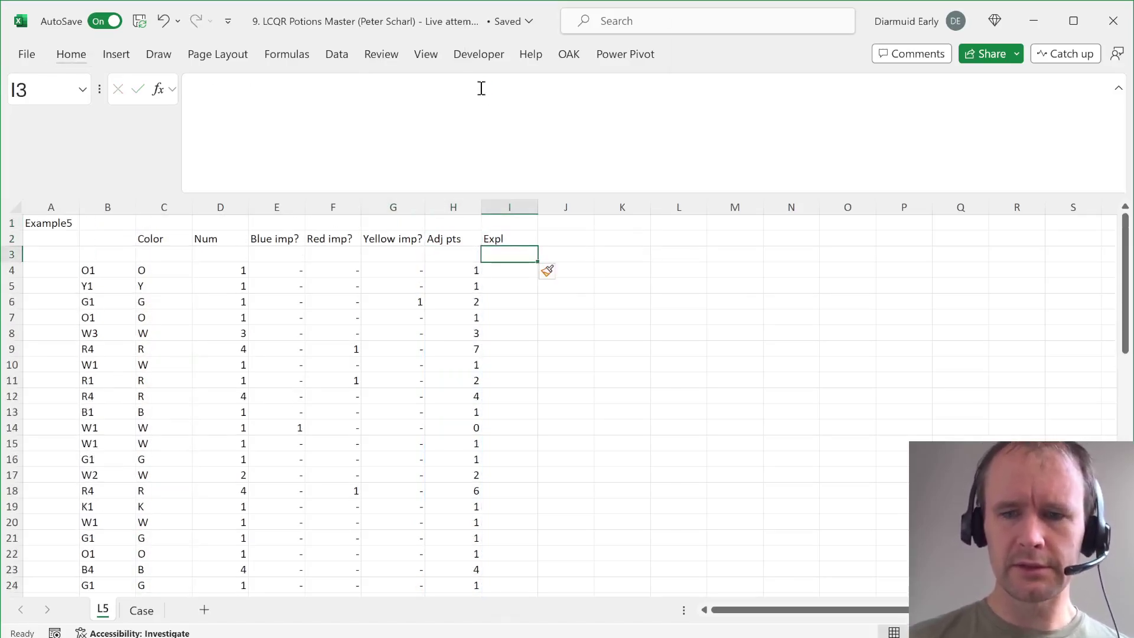
text(0)
key(Return)
Step: Enter the running white-points formula =I3+IF(C4="W",H4,0) in I4
text(=)
key(Up)
text(+)
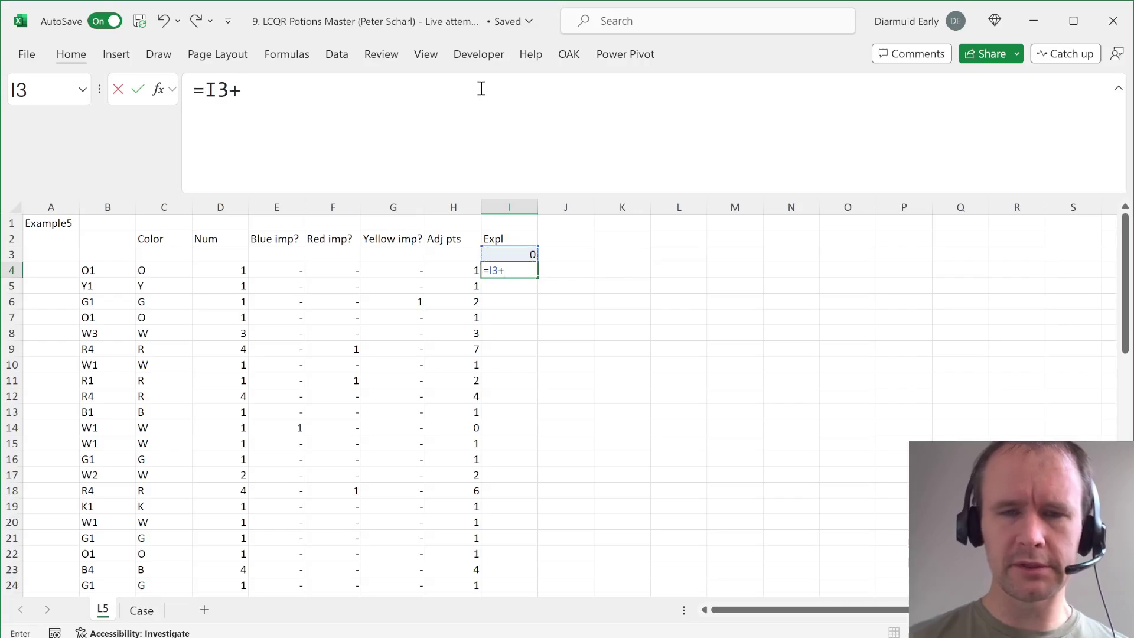
text(if()
key(Left)
key(Left)
key(Left)
key(Left)
key(Left)
key(Left)
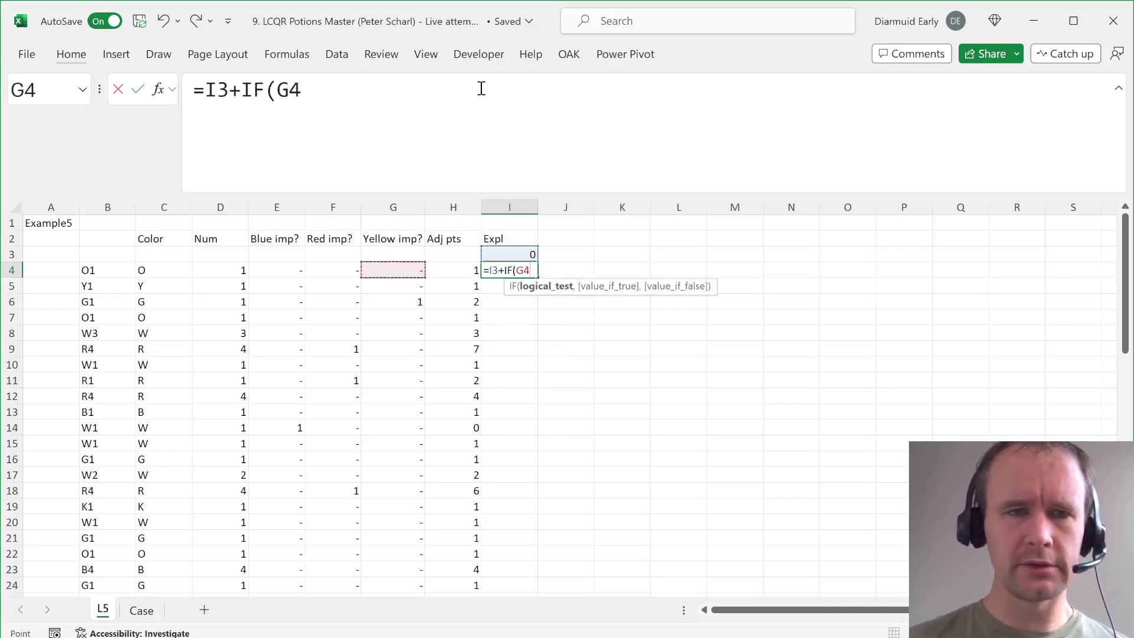
text(="W",)
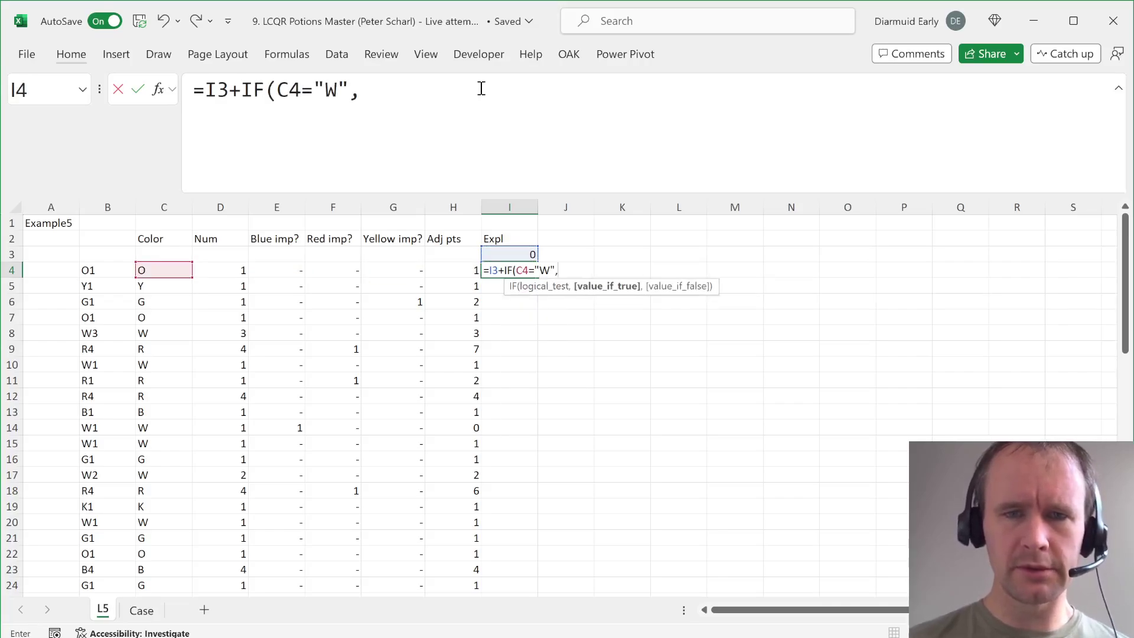
key(Left)
text(,0))
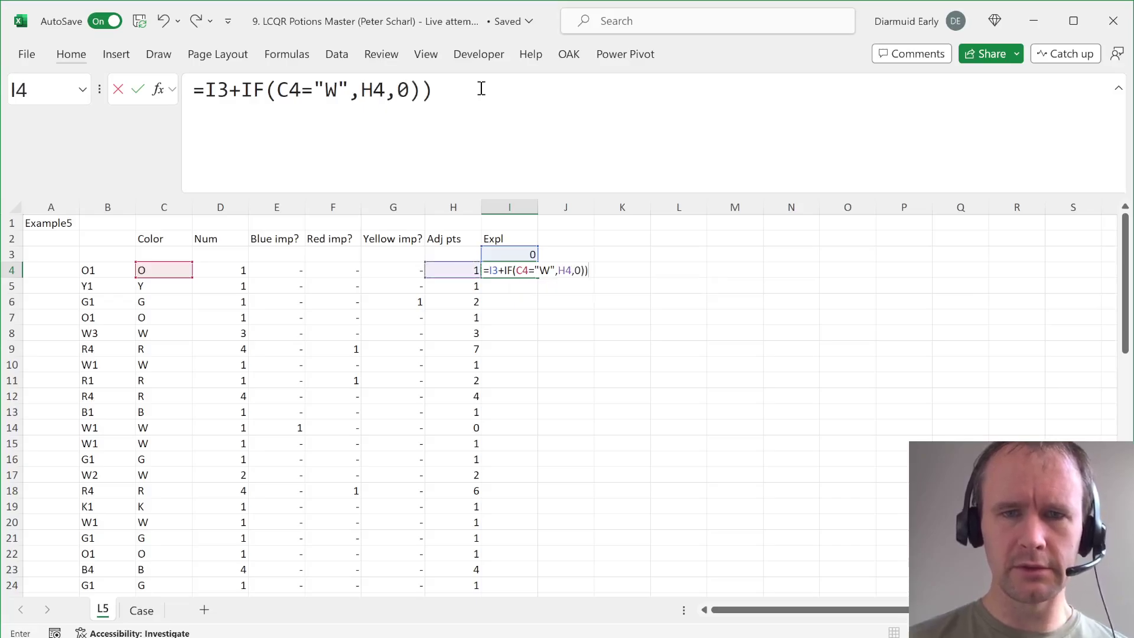
key(ctrl+Return)
Step: Fill I4's running total formula down to the last ingredient row
key(Left)
key(ctrl+Down)
key(Right)
key(ctrl+shift+Up)
key(ctrl+d)
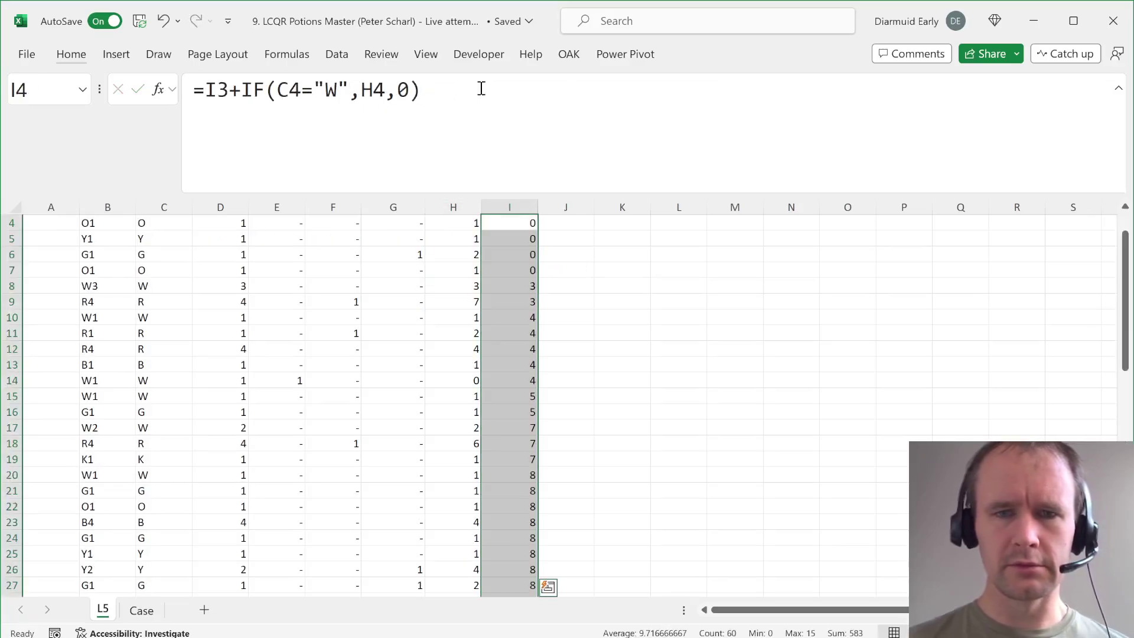
Step: In M2, enter an XMATCH formula finding the first 8 in the Expl totals, using an absolute reference to I4:I63
key(Down)
key(ctrl+Up)
key(Right)
key(Right)
key(Right)
key(Right)
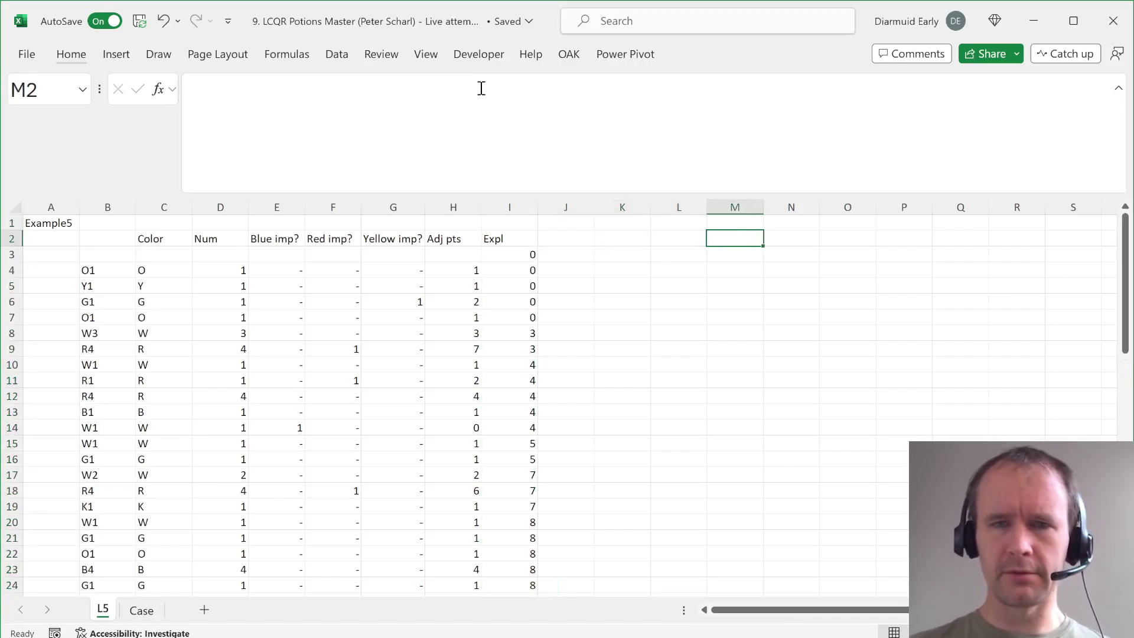
text(=xm)
key(Tab)
text(8,)
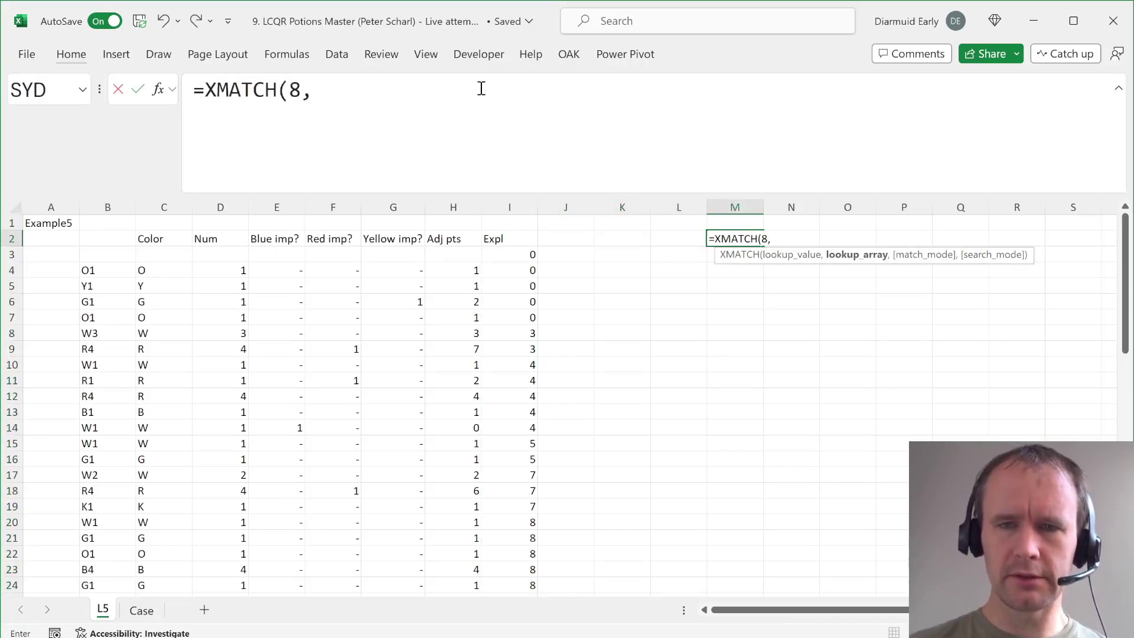
key(Left)
key(Left)
key(Left)
key(Left)
key(Down)
key(ctrl+shift+Down)
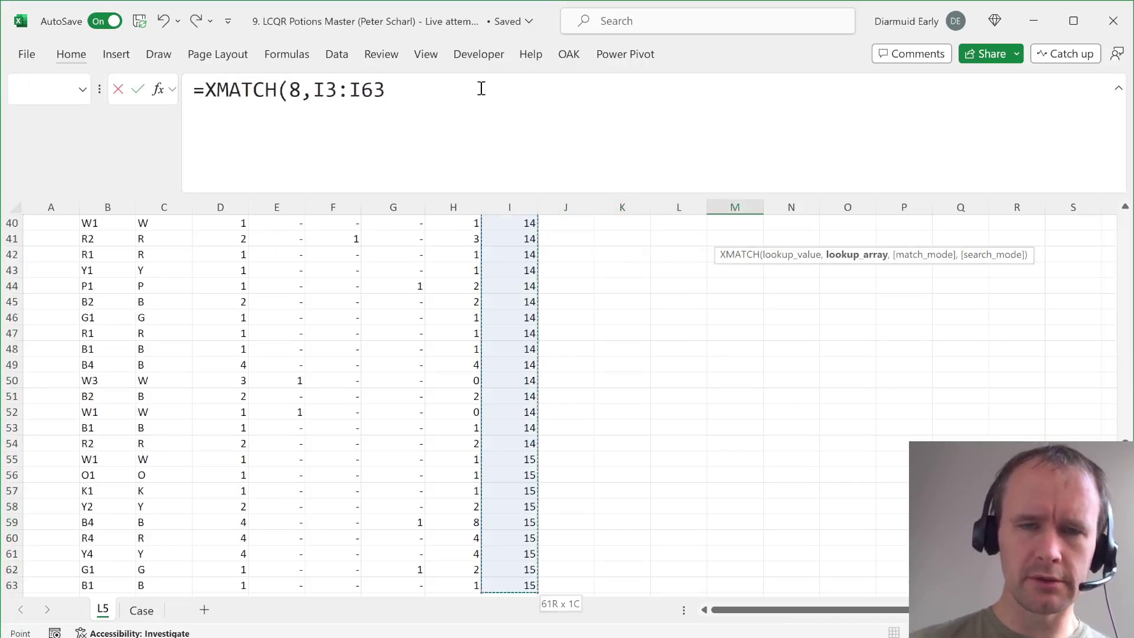
key(Down)
key(ctrl+shift+Down)
key(XF86AudioLowerVolume)
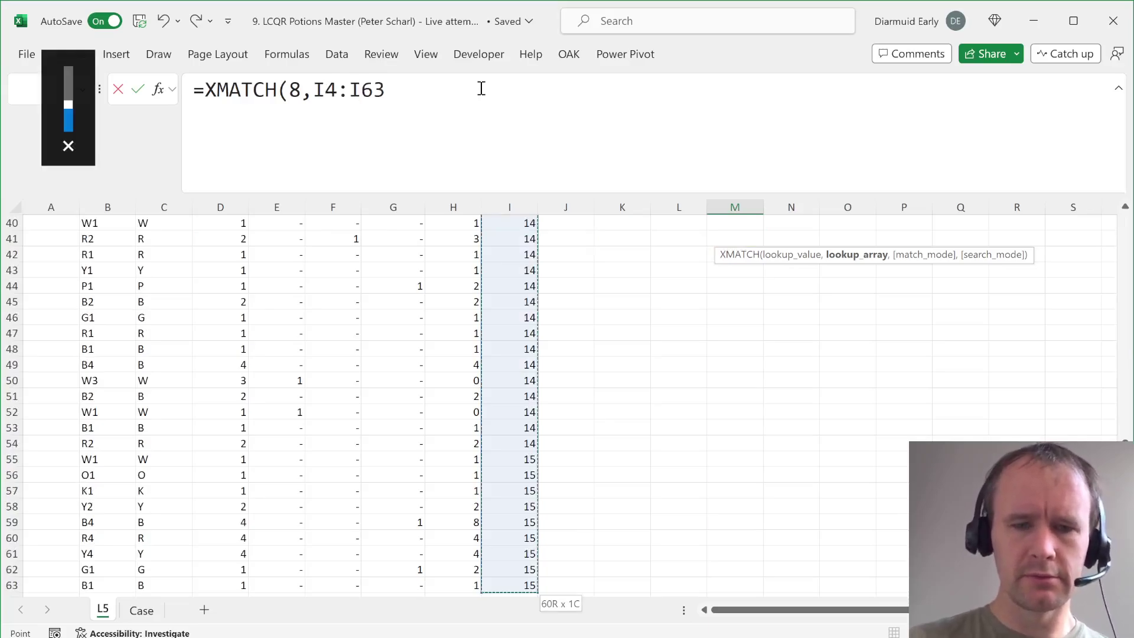
key(F4)
text())
key(Return)
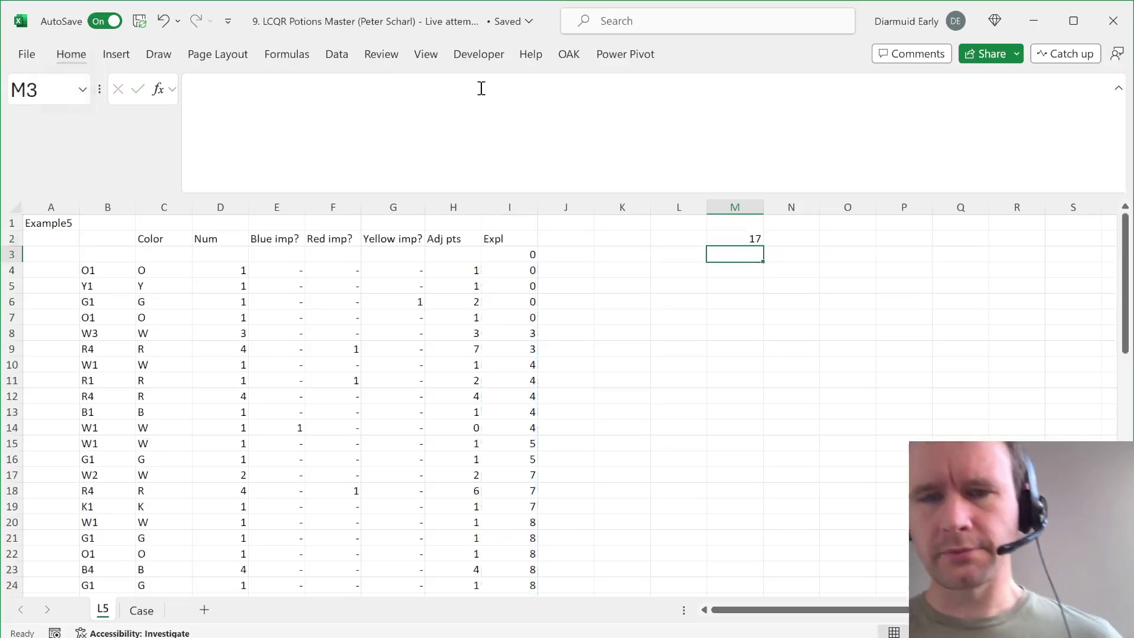
Step: In M3, enter the formula =SUM(TAKE($H$4:$H$63,,M2)) to total the adjusted points
key(Left)
key(Right)
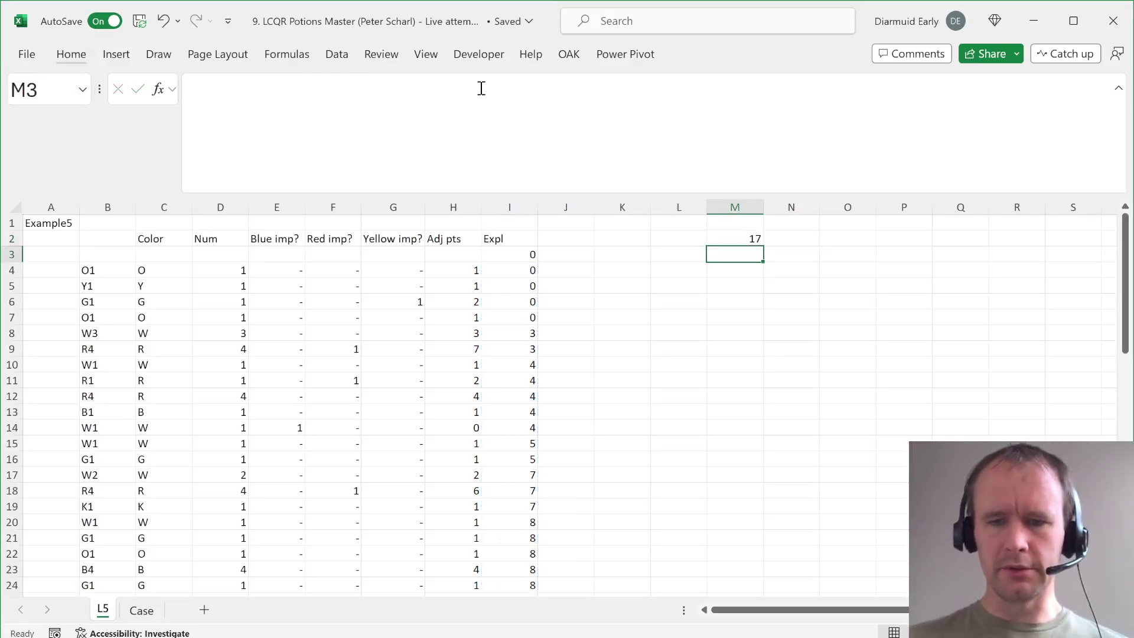
text(=sum)
key(Tab)
text(take)
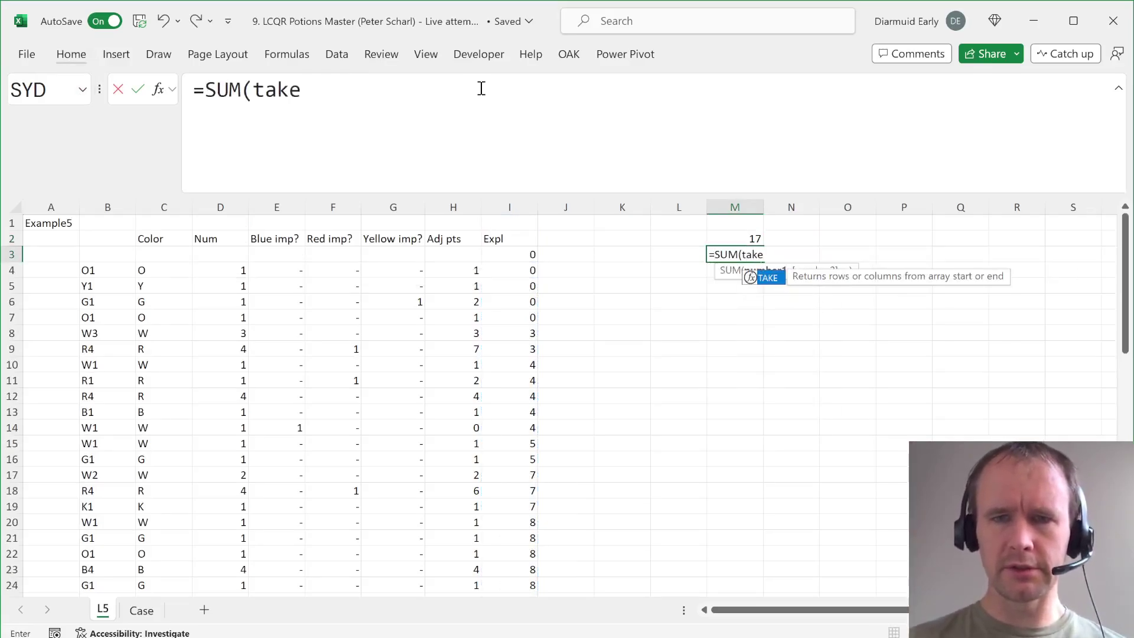
key(Tab)
click(465, 271)
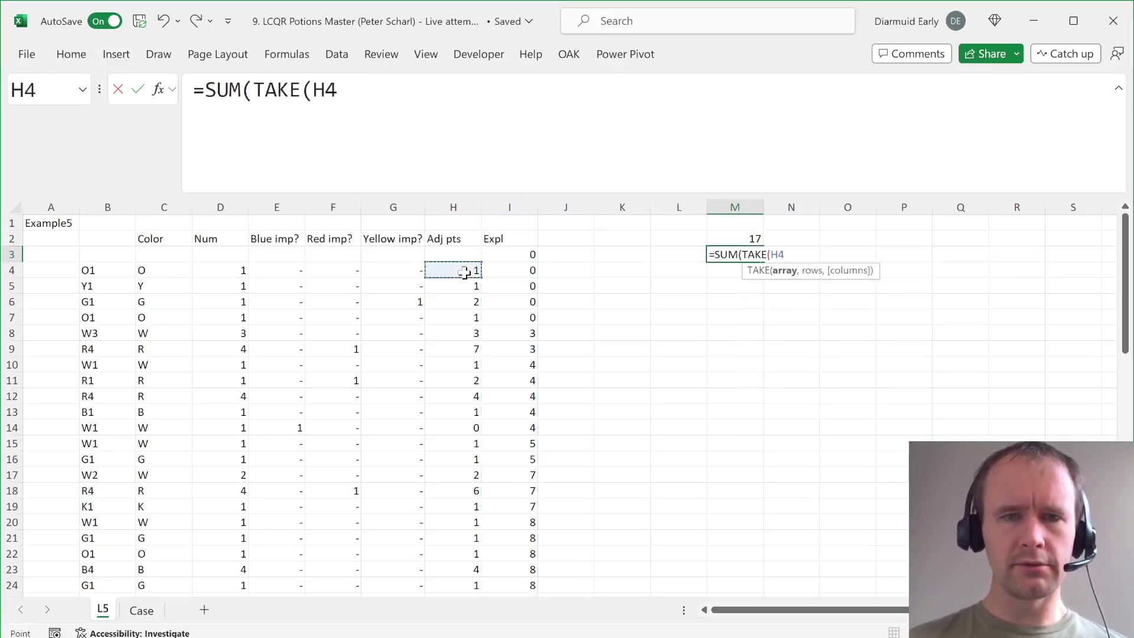
key(ctrl+shift+Down)
key(F4)
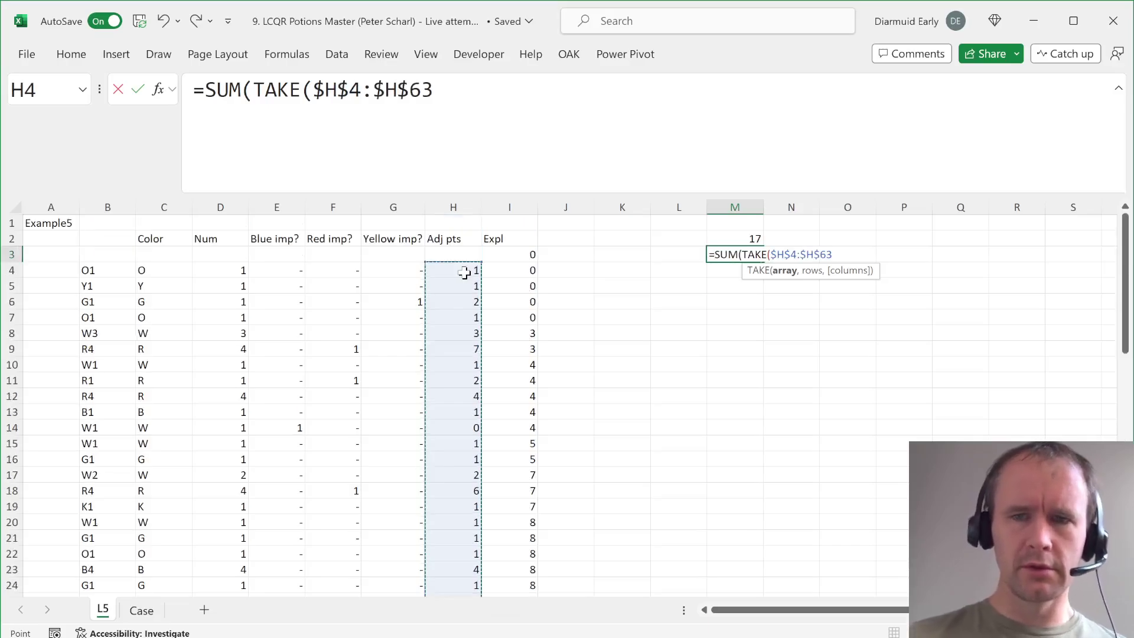
text(,,)
key(Up)
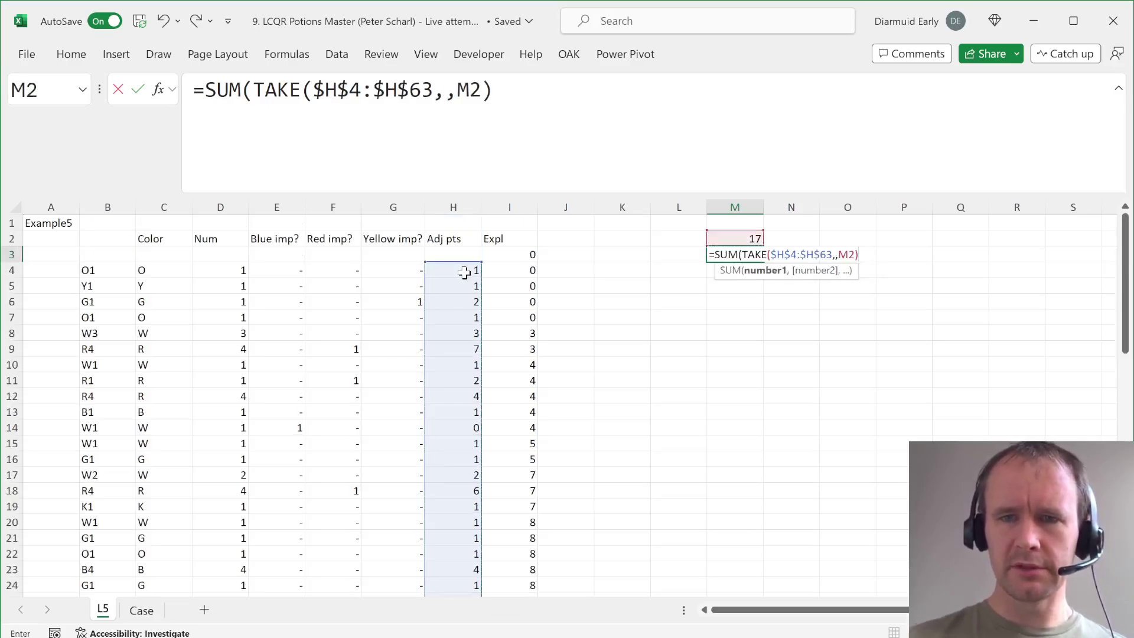
Step: Complete the points formula in M3 as =SUM(TAKE($H$4:$H$63,,M2))
key(Return)
key(Return)
key(Up)
Step: Look up the Level 5 example's answer and ingredient list on the Case sheet to compare with the M3 result
key(ctrl+Page_Down)
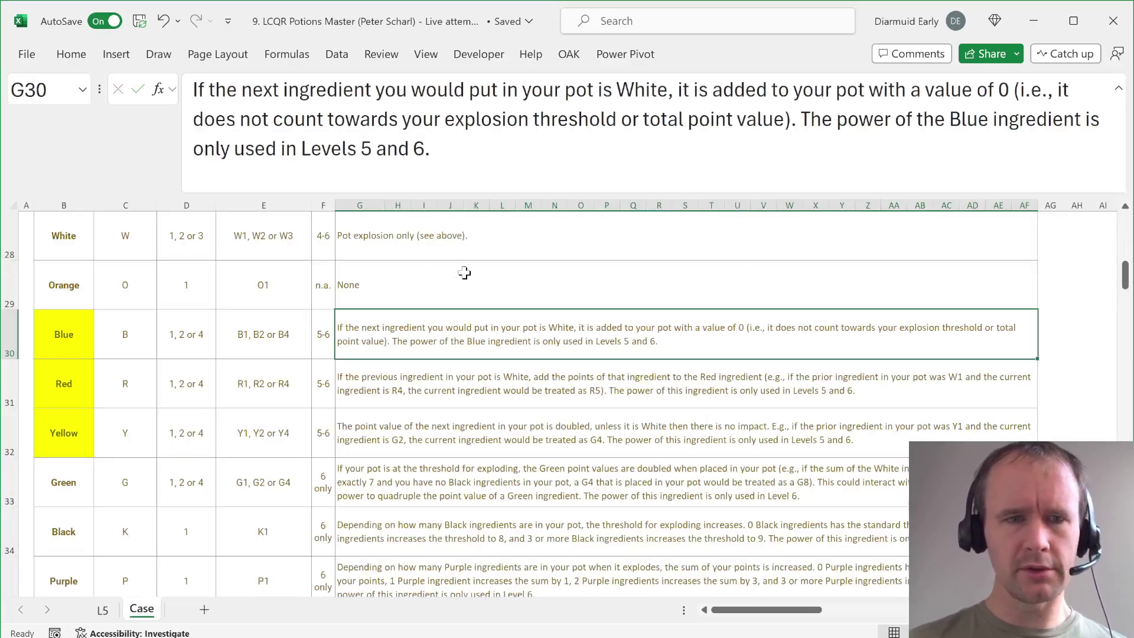
key(Page_Down)
key(Page_Down)
key(Page_Down)
key(Page_Down)
key(Page_Down)
key(Page_Down)
key(Page_Down)
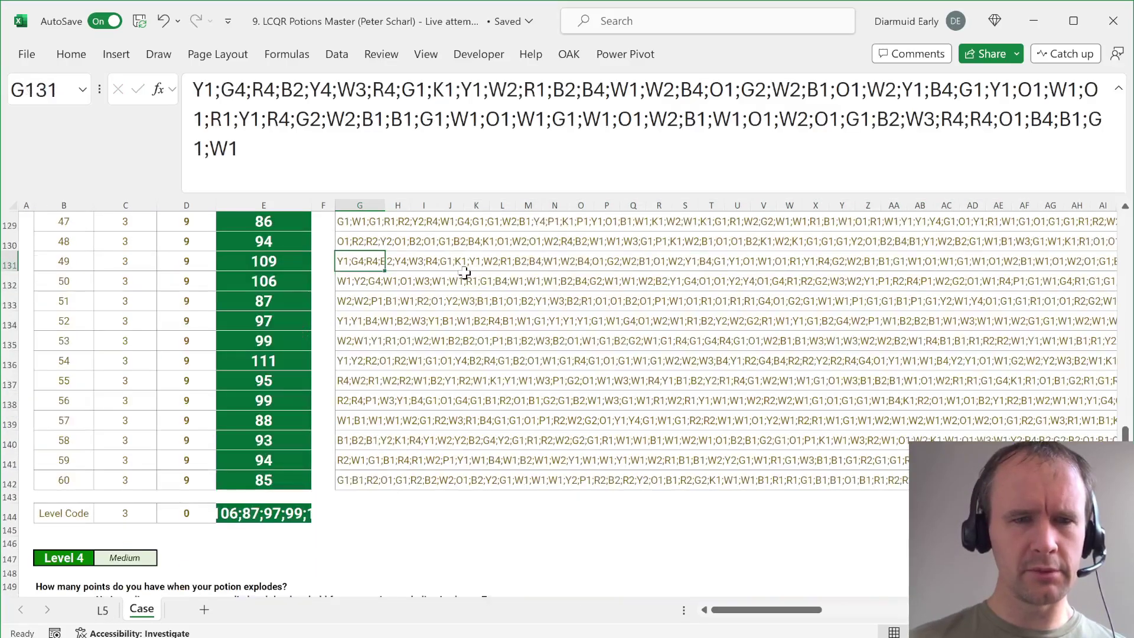
key(Page_Down)
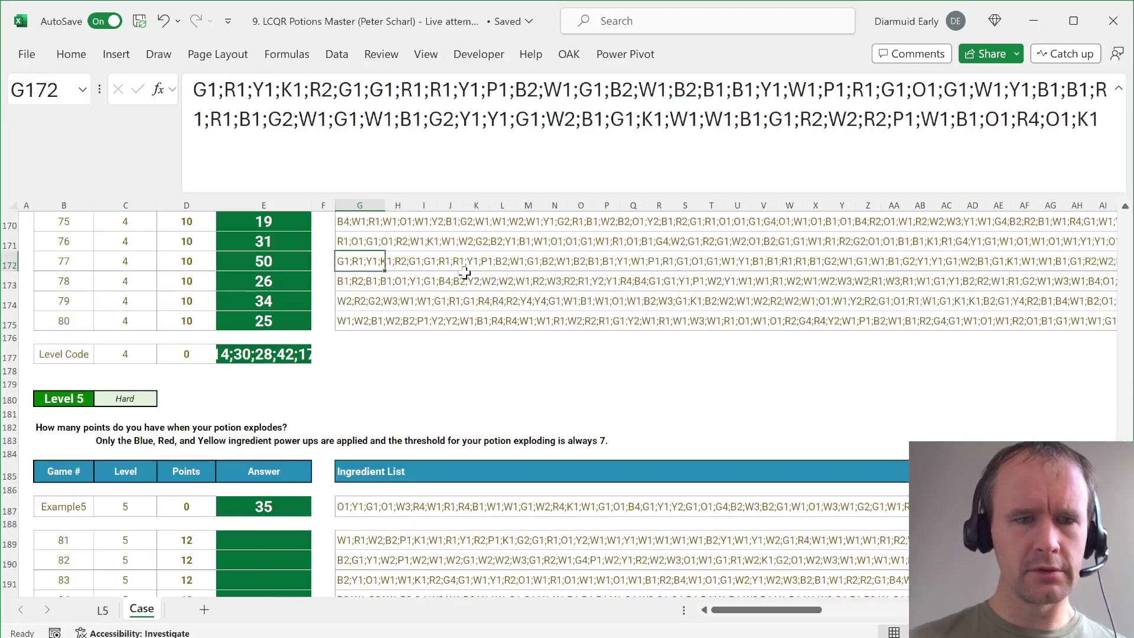
key(Down)
key(Down)
key(Down)
key(Down)
key(Down)
key(Down)
key(Down)
key(Down)
key(Down)
key(Down)
key(Down)
key(Down)
key(Down)
key(Down)
key(Down)
key(Down)
key(Down)
key(Down)
key(Down)
key(Down)
key(Up)
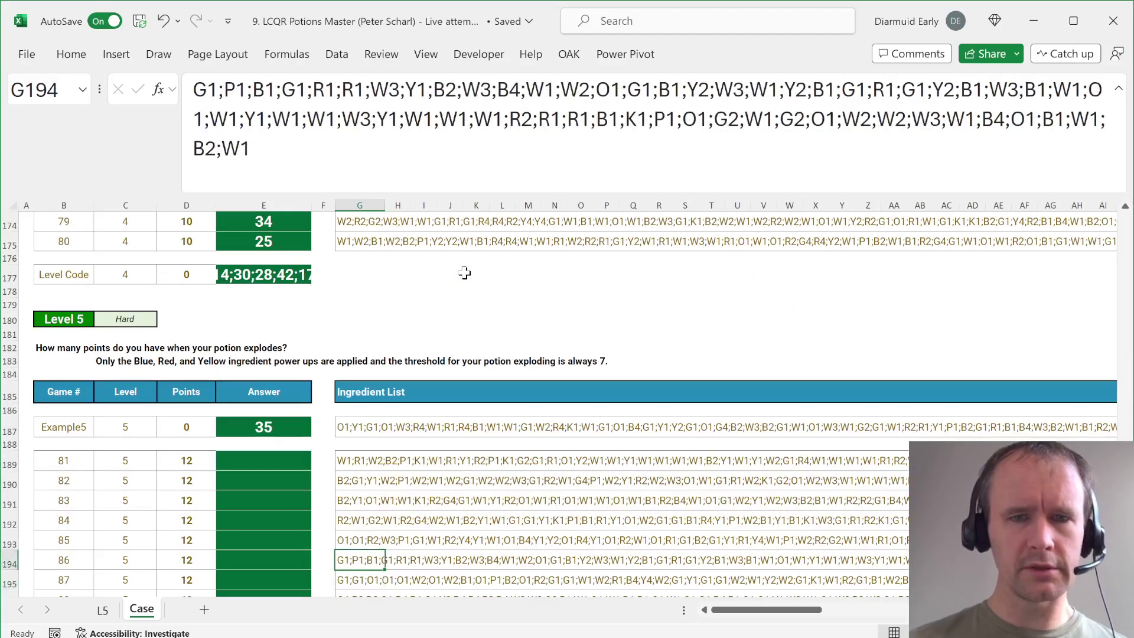
key(Up)
key(Up)
key(Up)
key(Up)
key(Up)
key(Up)
key(Up)
key(Up)
key(Down)
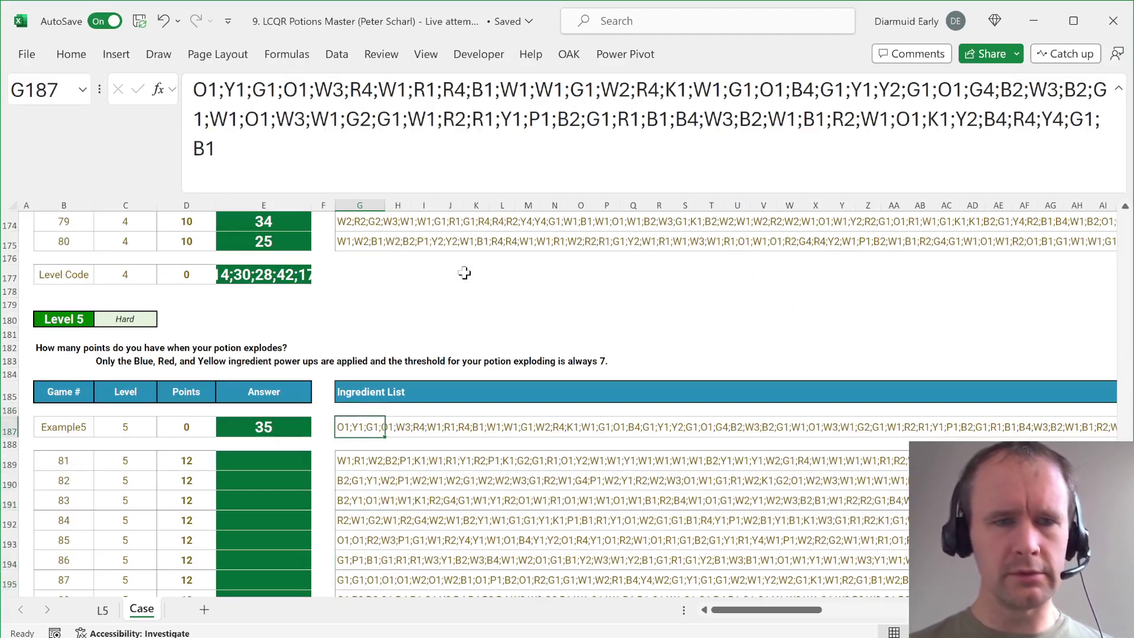
Step: On the L5 sheet, examine the adjusted points and explosion formulas around row 18
key(ctrl+Page_Up)
key(Left)
key(Left)
key(Left)
key(Left)
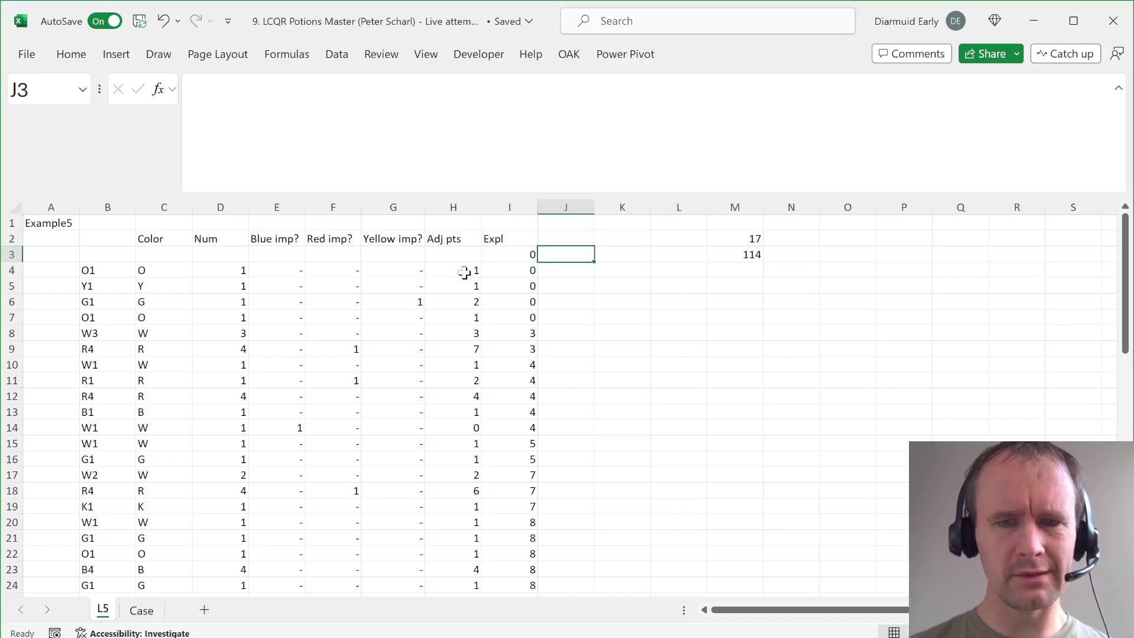
key(Down)
key(Down)
key(Down)
key(Down)
key(Down)
key(Down)
key(Down)
key(Down)
key(Down)
key(Down)
key(Down)
key(Down)
key(Down)
key(Down)
key(Down)
key(Left)
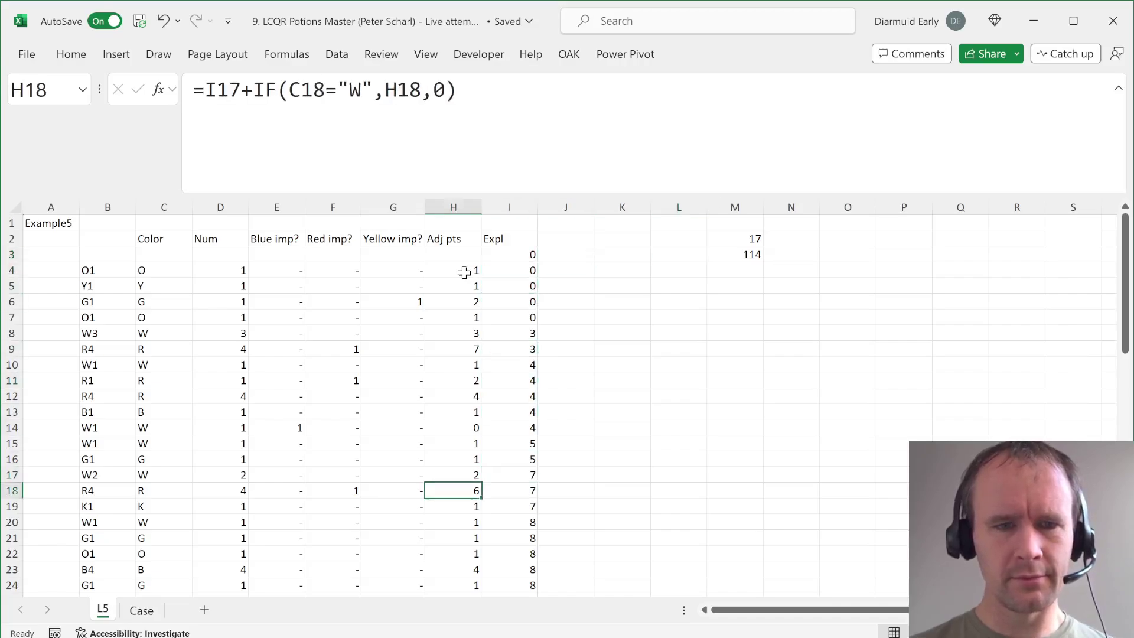
key(shift+space)
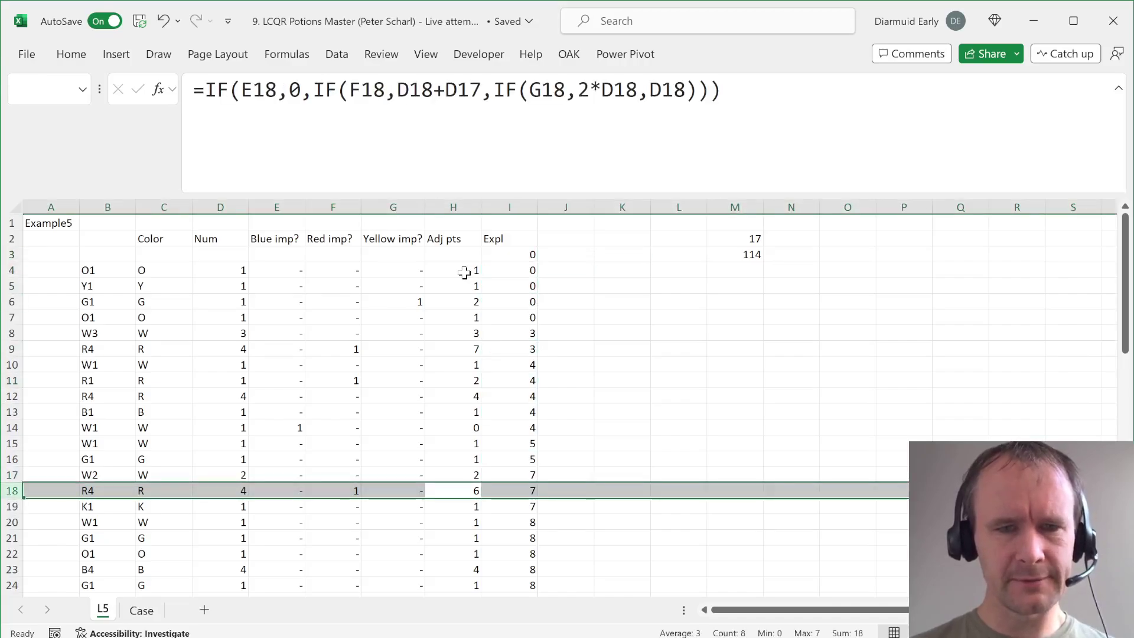
key(Left)
key(Right)
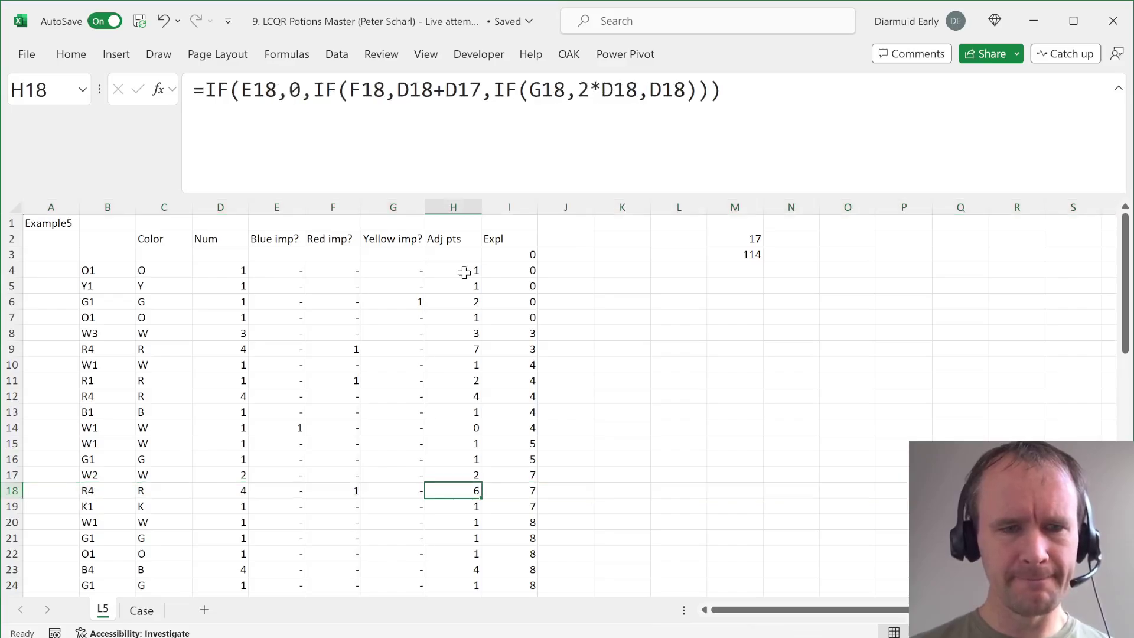
Step: Check the adjusted points row by row from H4 to H8 against their ingredients and impact flags
click(465, 273)
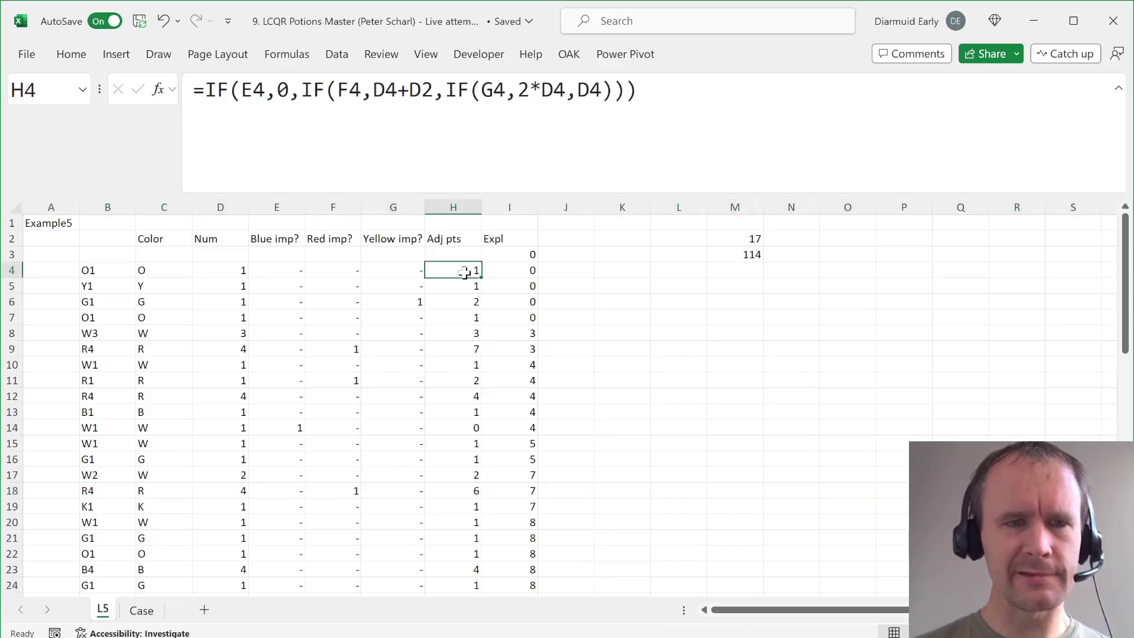
key(shift+space)
key(Down)
key(shift+space)
key(Down)
key(shift+space)
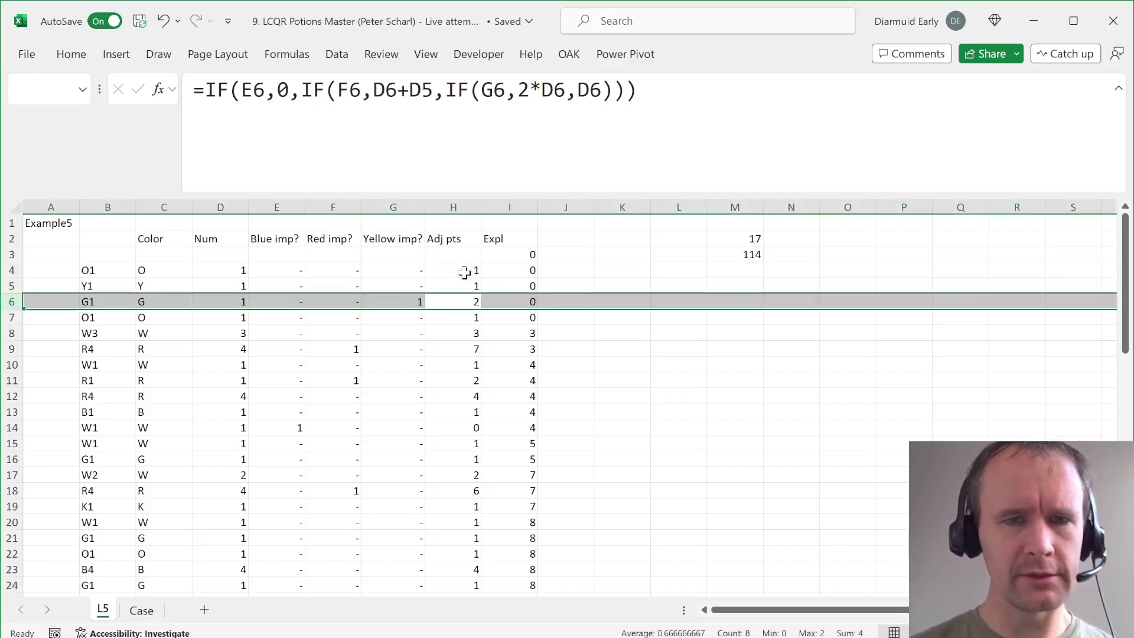
key(Down)
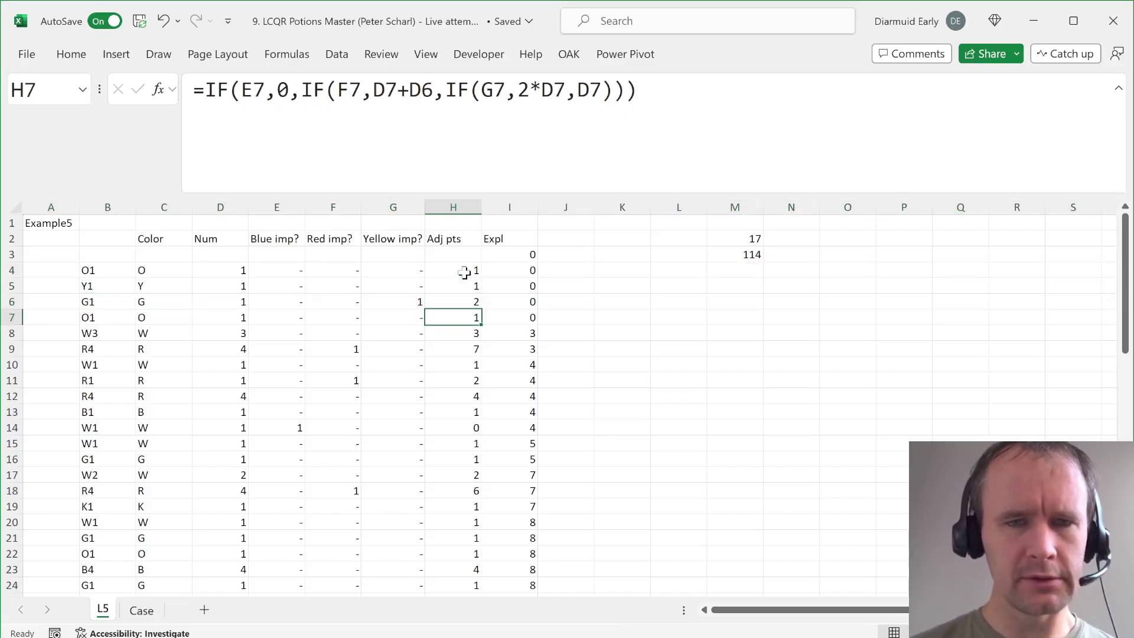
key(shift+space)
key(Down)
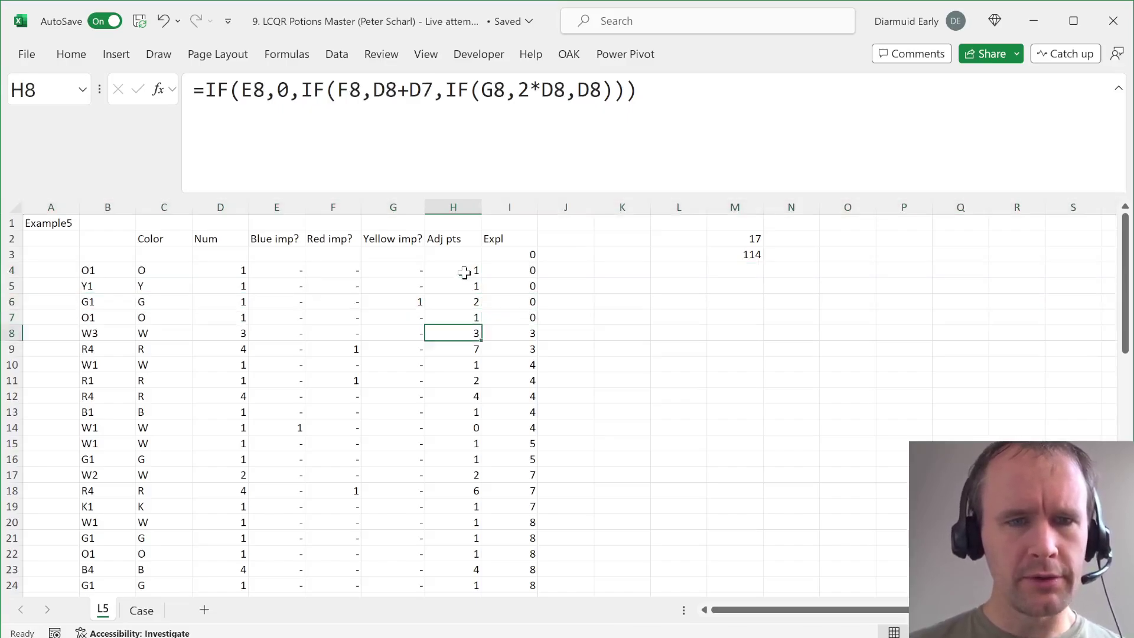
key(shift+space)
key(Left)
key(ctrl+space)
key(Right)
key(shift+Up)
key(shift+Up)
key(shift+Up)
key(shift+Up)
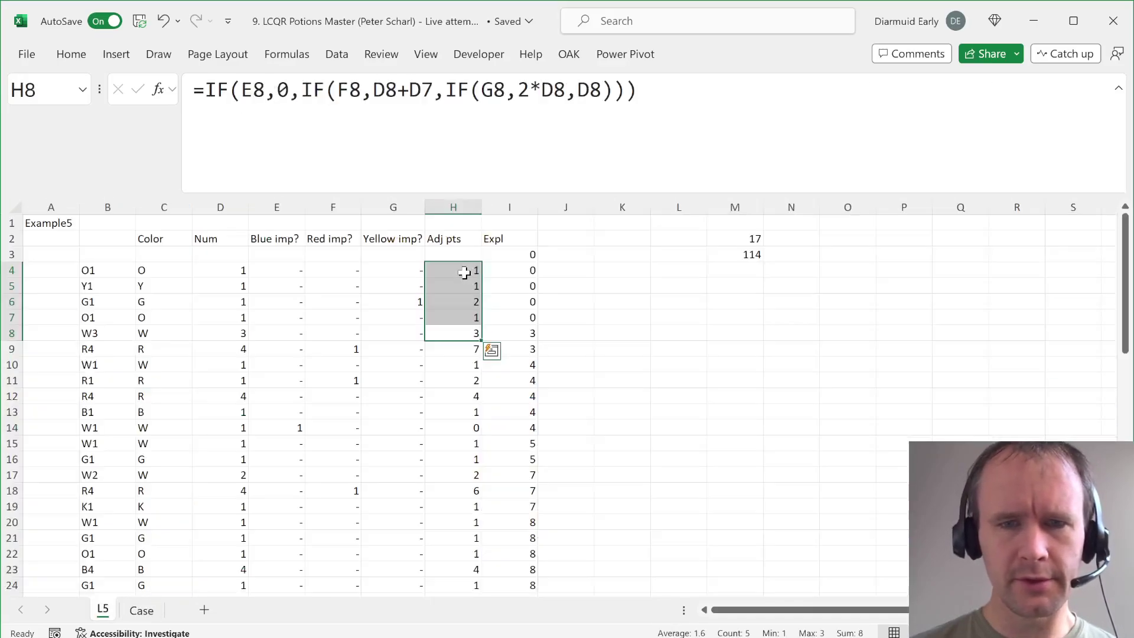
Step: Check the sum of the first 17 adjusted points, H4:H20
key(Up)
key(ctrl+Up)
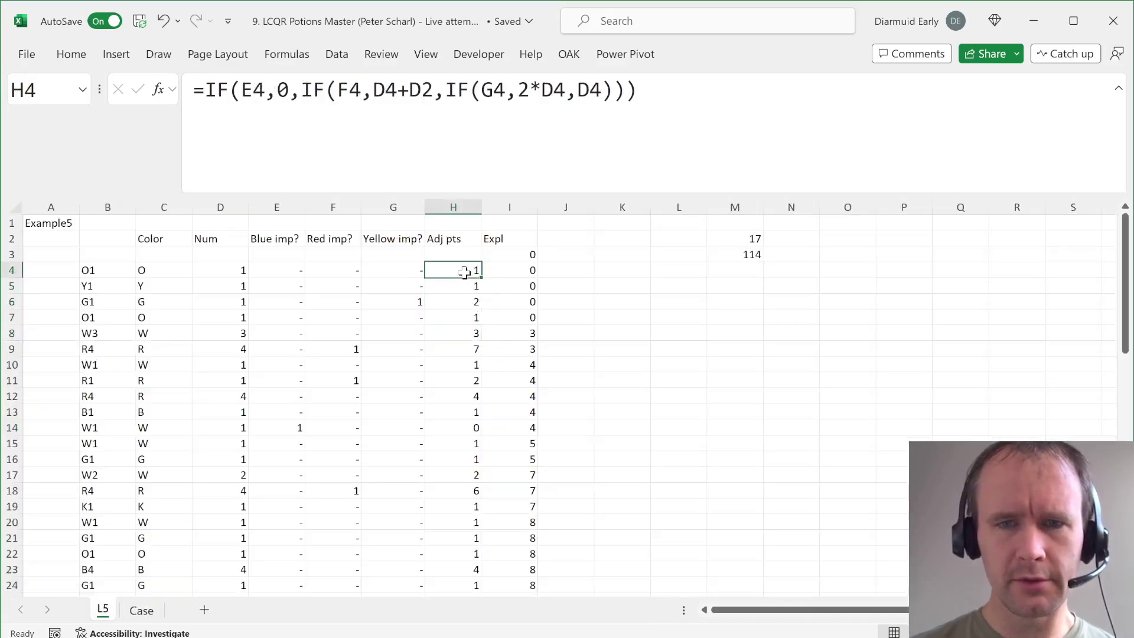
key(shift+Down)
key(shift+Down)
key(shift+Down)
key(shift+Down)
key(shift+Down)
key(shift+Down)
key(shift+Down)
key(shift+Down)
key(shift+Down)
key(shift+Down)
key(shift+Down)
key(shift+Down)
key(shift+Down)
key(shift+Down)
key(shift+Down)
key(shift+Down)
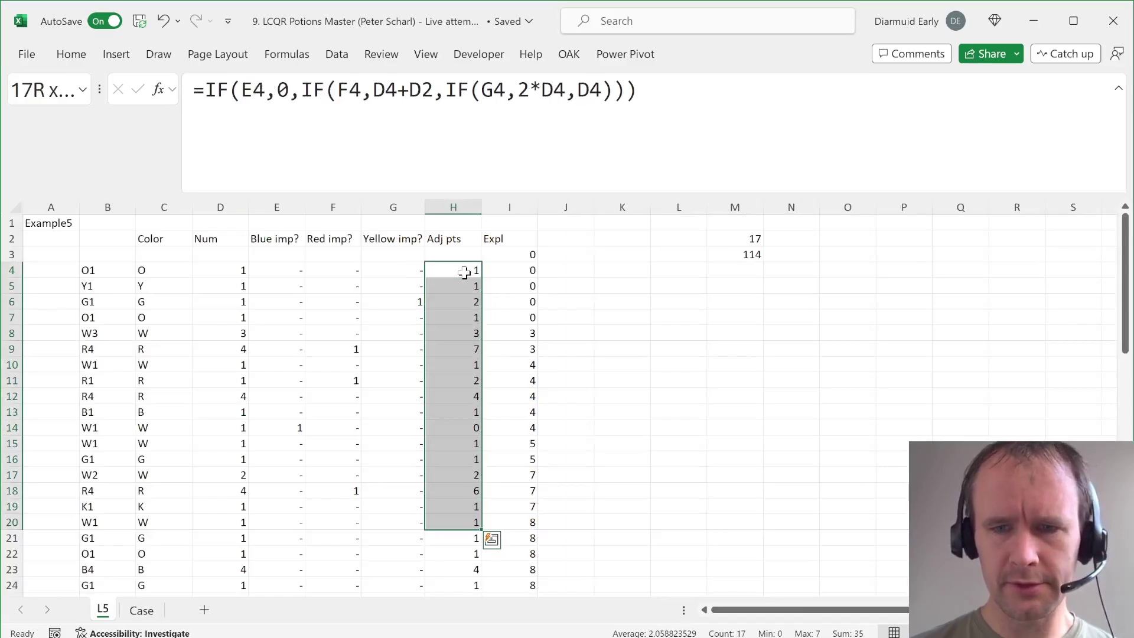
key(shift+Down)
key(shift+Up)
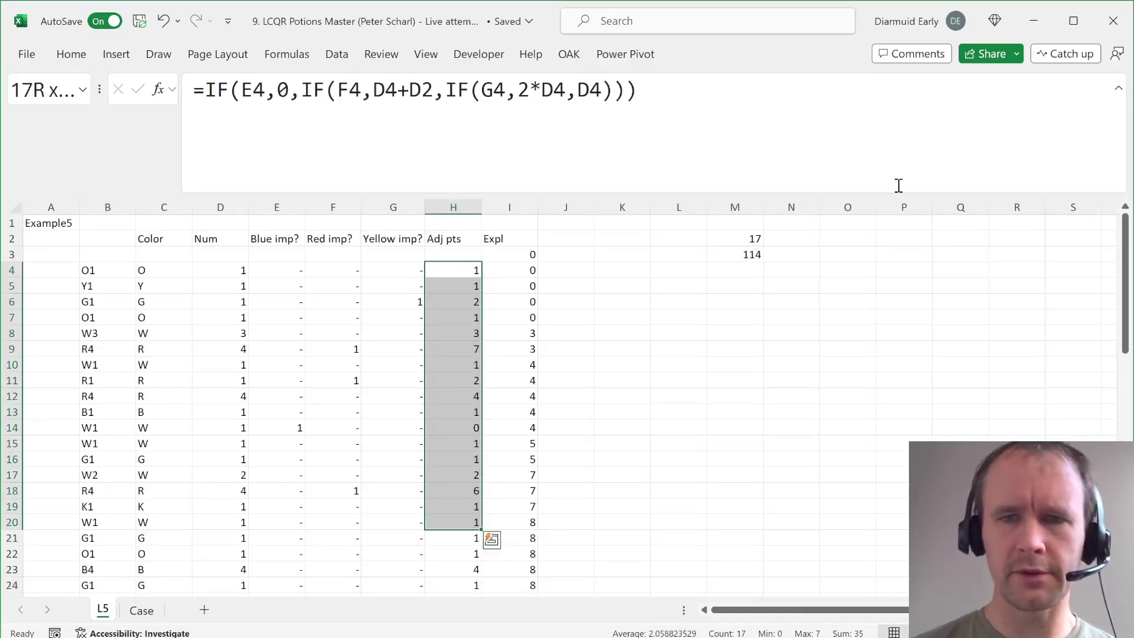
Step: Correct the M3 formula to =SUM(TAKE($H$4:$H$63,M2)) so M2 sets the number of rows taken
click(738, 255)
click(554, 166)
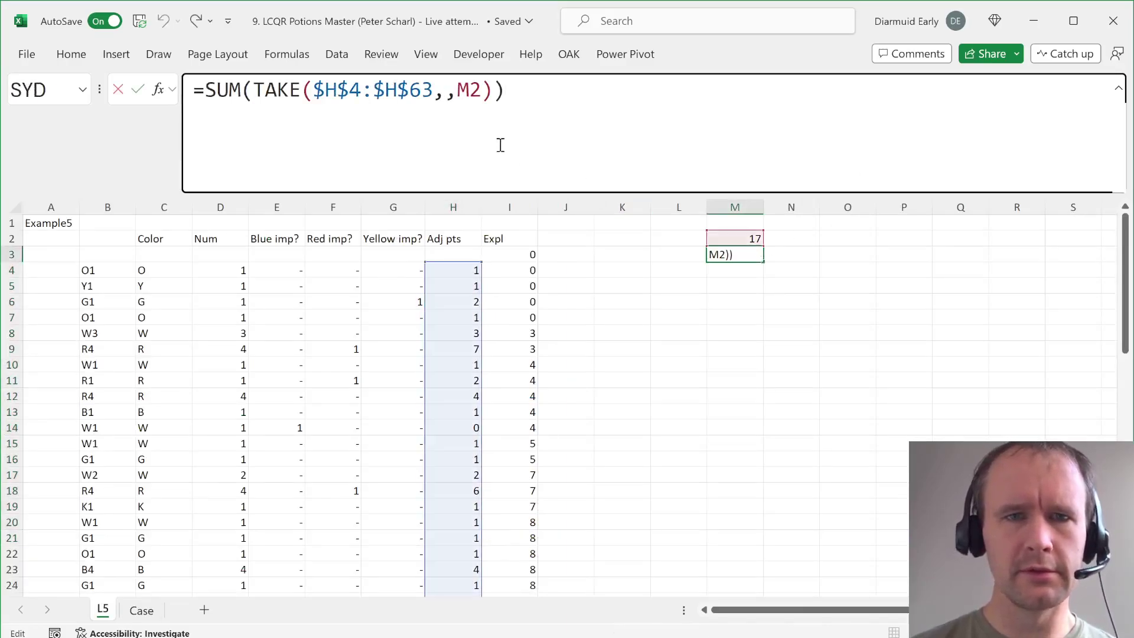
click(468, 101)
click(455, 99)
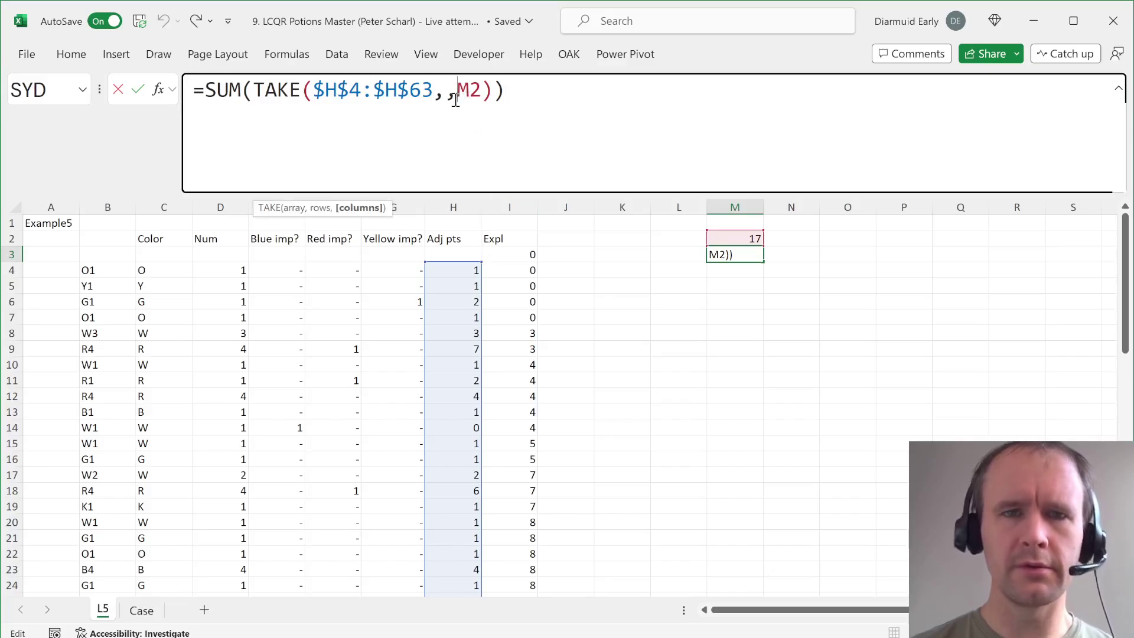
key(BackSpace)
key(Return)
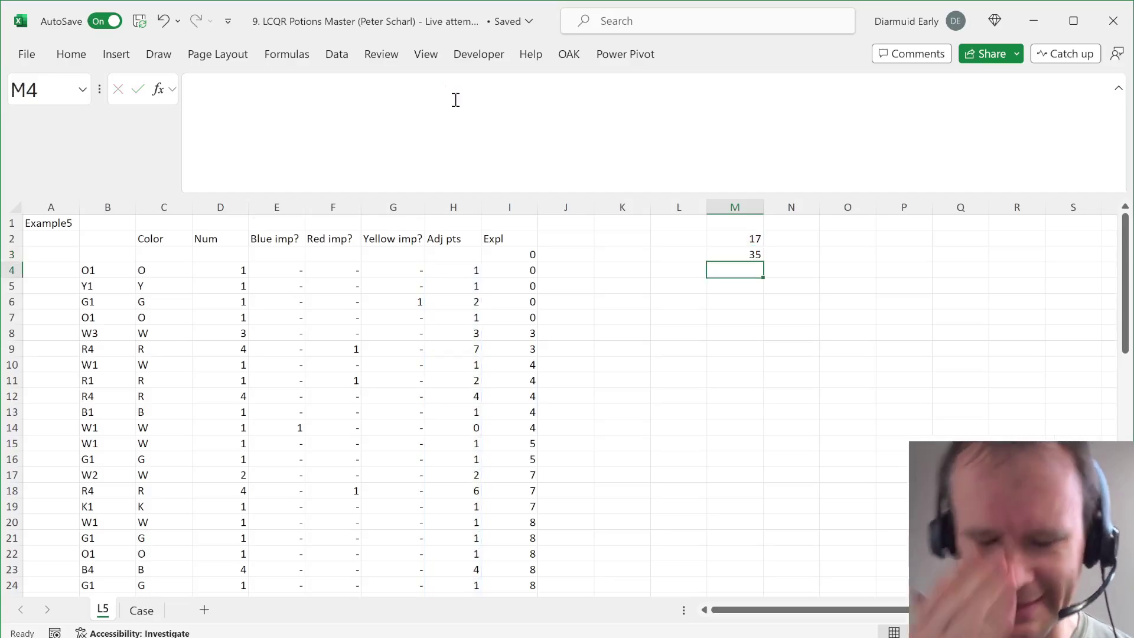
Step: In L4, list the Level 5 game numbers with a reference to Case!B189:B208
key(Left)
text(=)
key(ctrl+Page_Down)
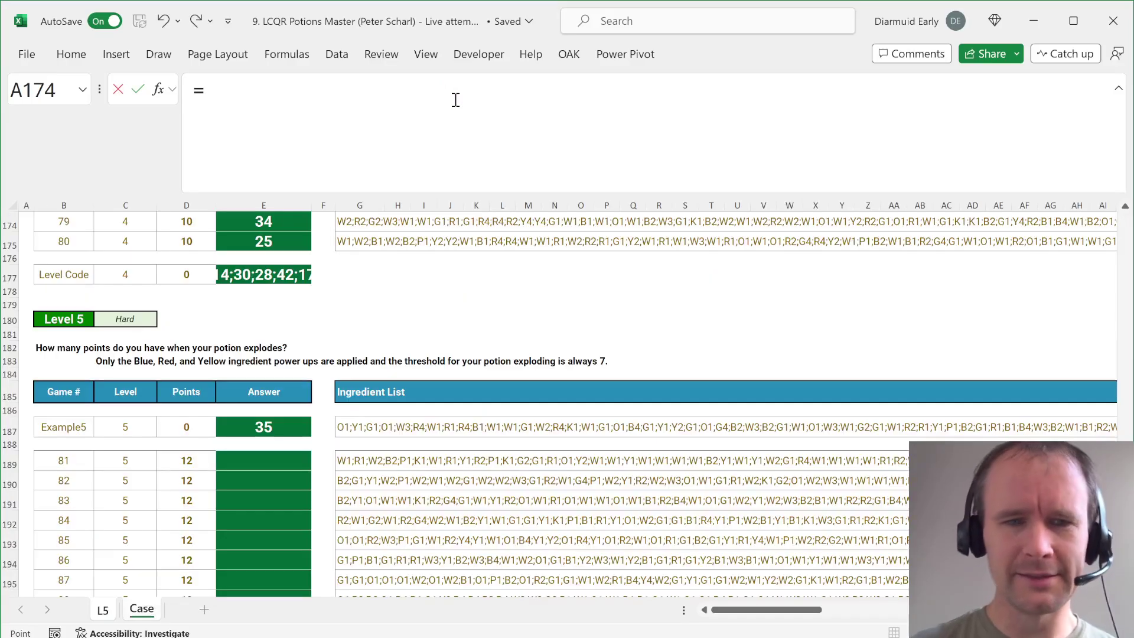
click(64, 455)
key(ctrl+shift+Down)
key(Return)
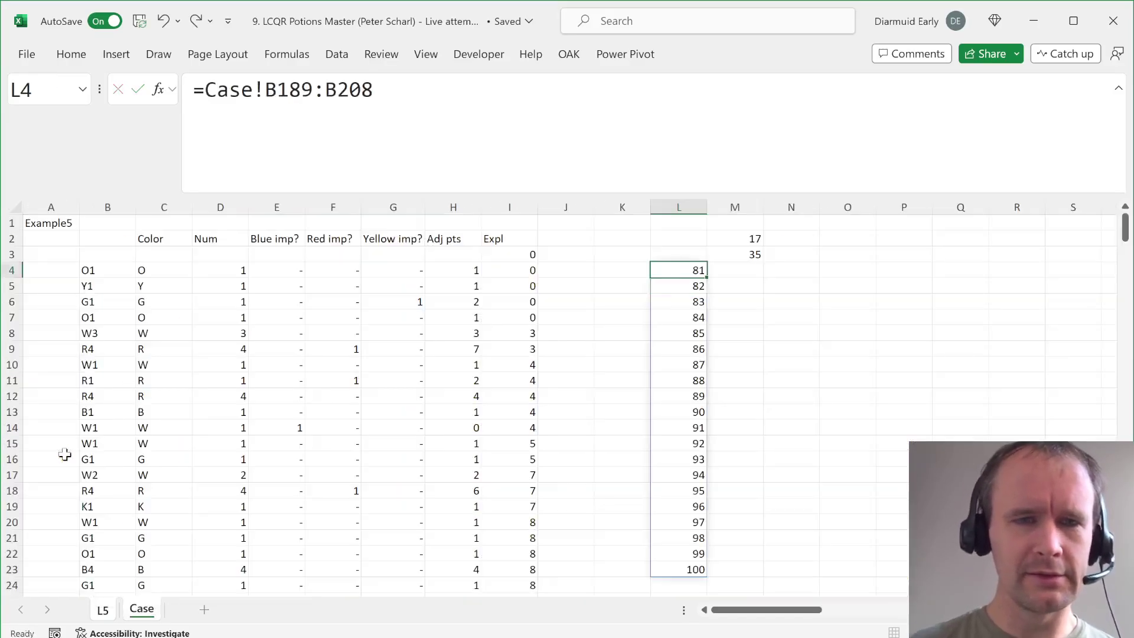
Step: Create a what-if data table over L3:M23 with A1 as the column input cell
key(Up)
key(Up)
key(shift+Down)
key(ctrl+shift+Down)
key(shift+Right)
key(alt)
key(d)
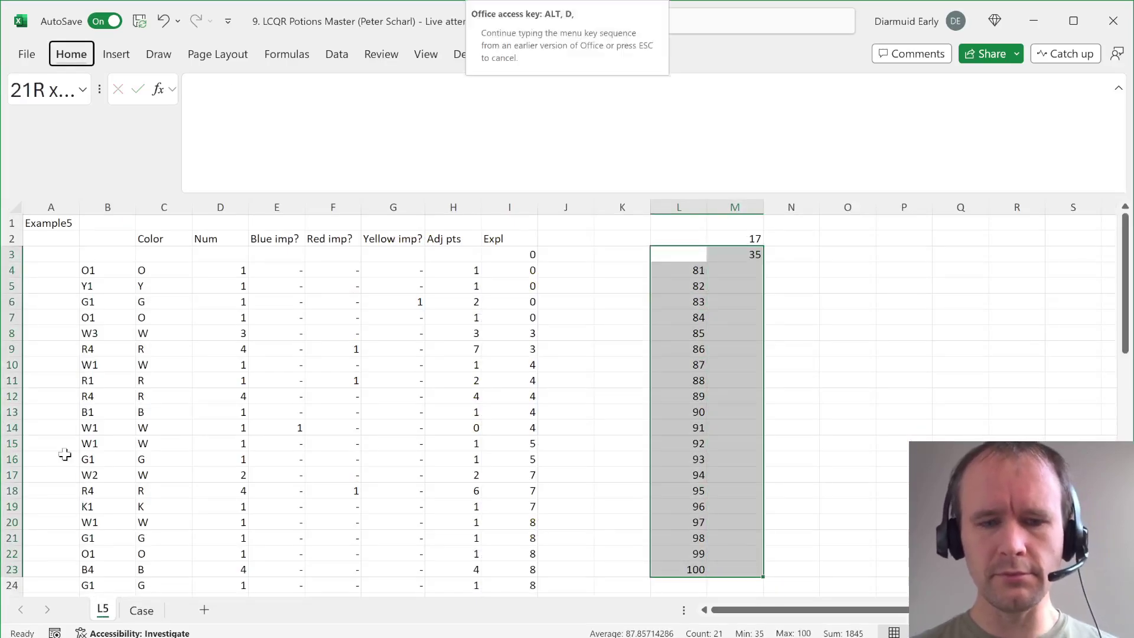
key(t)
key(Tab)
text(a1)
key(Return)
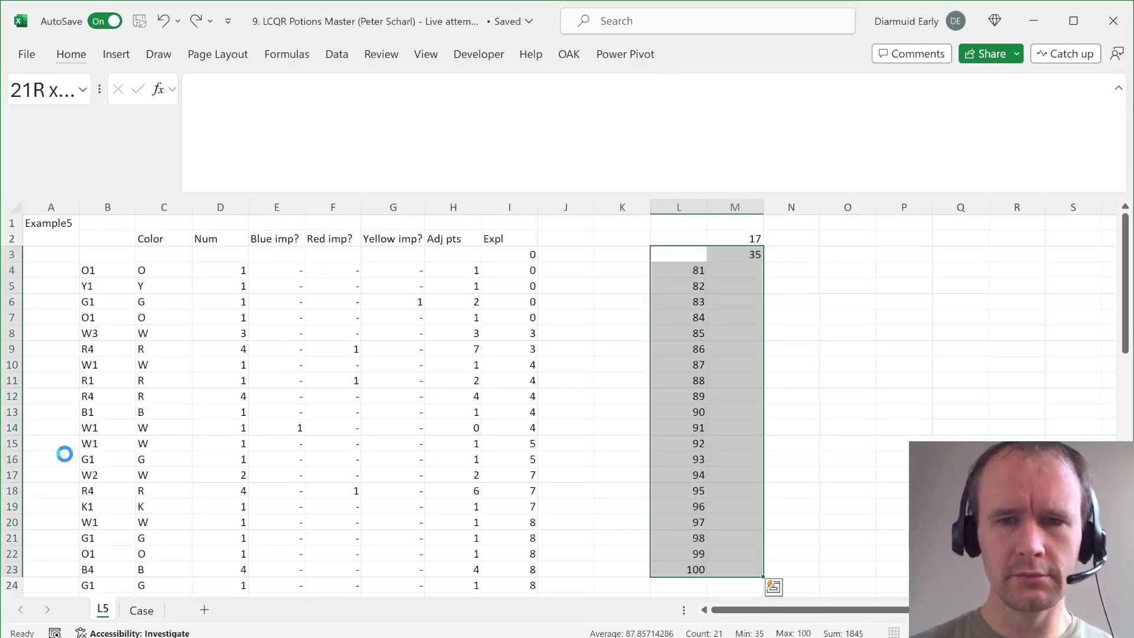
key(Right)
key(Down)
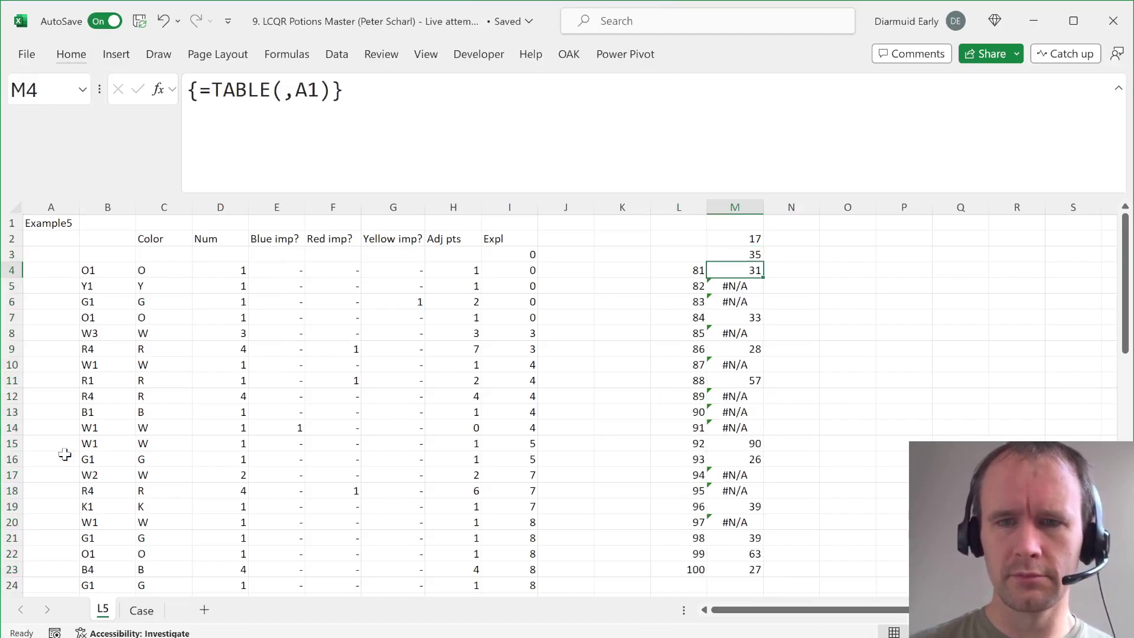
Step: Set the game selector in A1 to 82 to investigate its #N/A result
key(ctrl+Up)
key(ctrl+Left)
key(ctrl+Home)
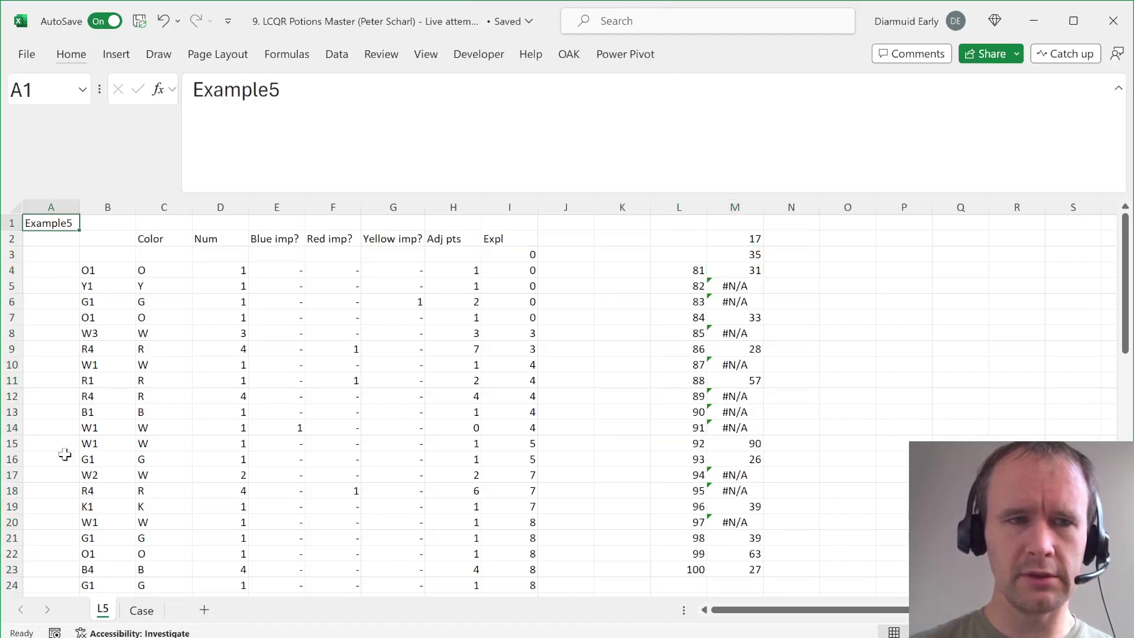
text(82)
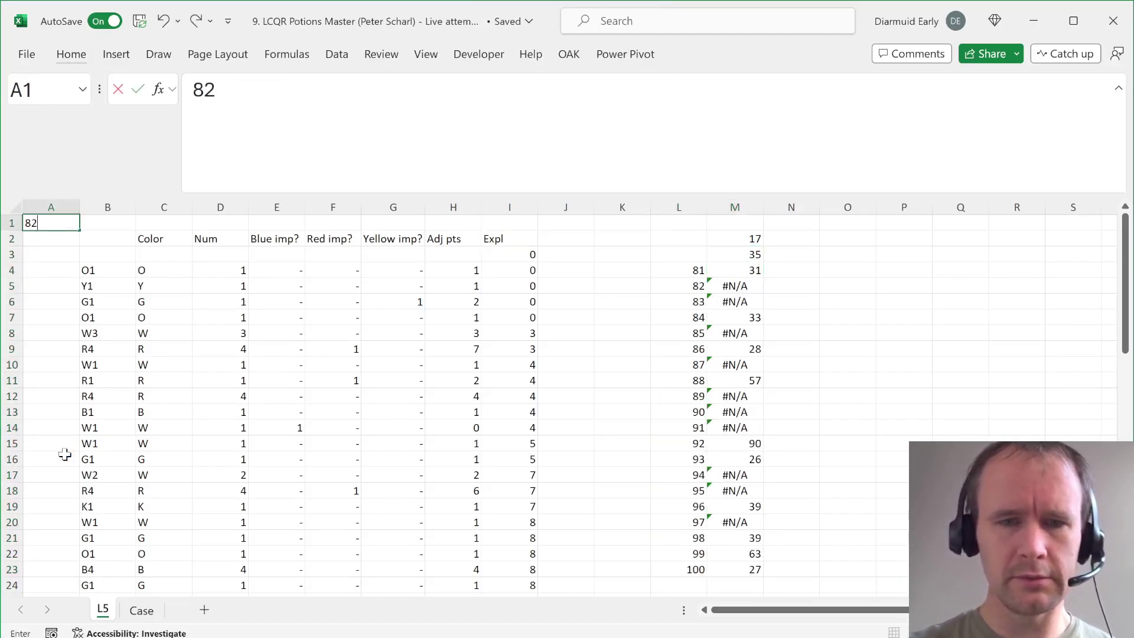
key(Return)
Step: Set the match mode of the XMATCH formula in M2 to exact match or next larger item, and check it against I13
click(725, 238)
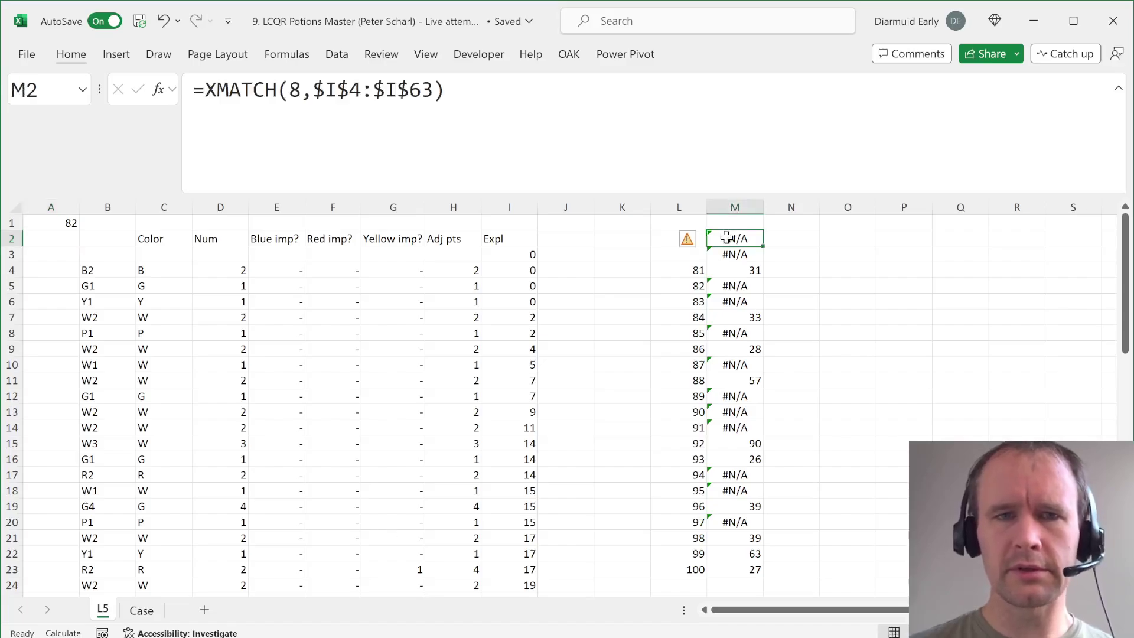
click(439, 96)
text(,)
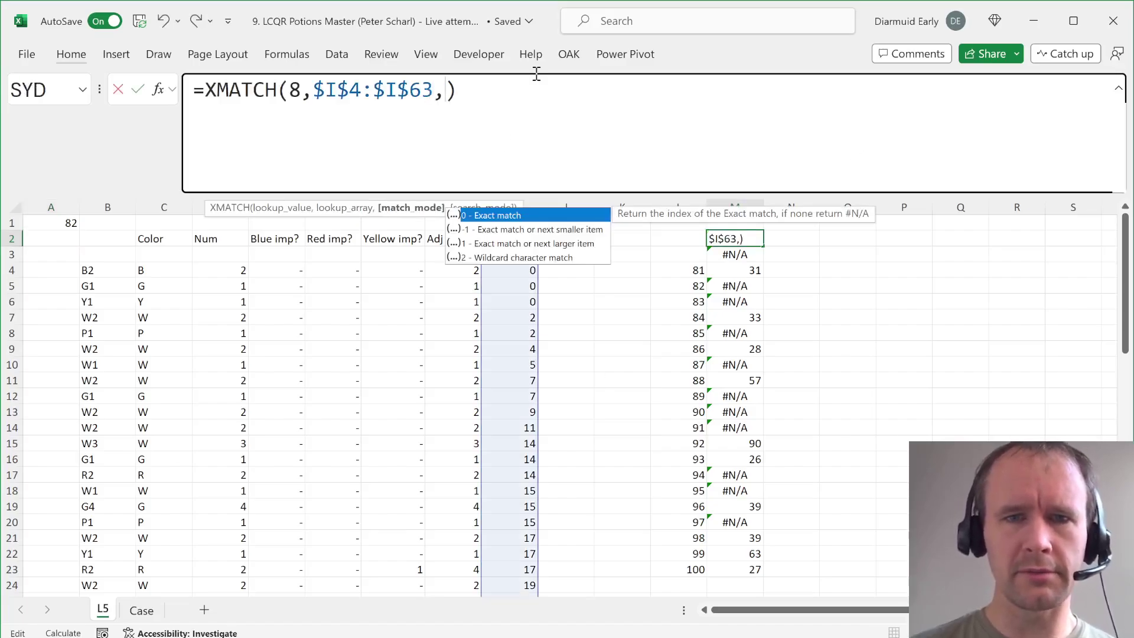
key(Down)
key(Down)
key(Tab)
key(Return)
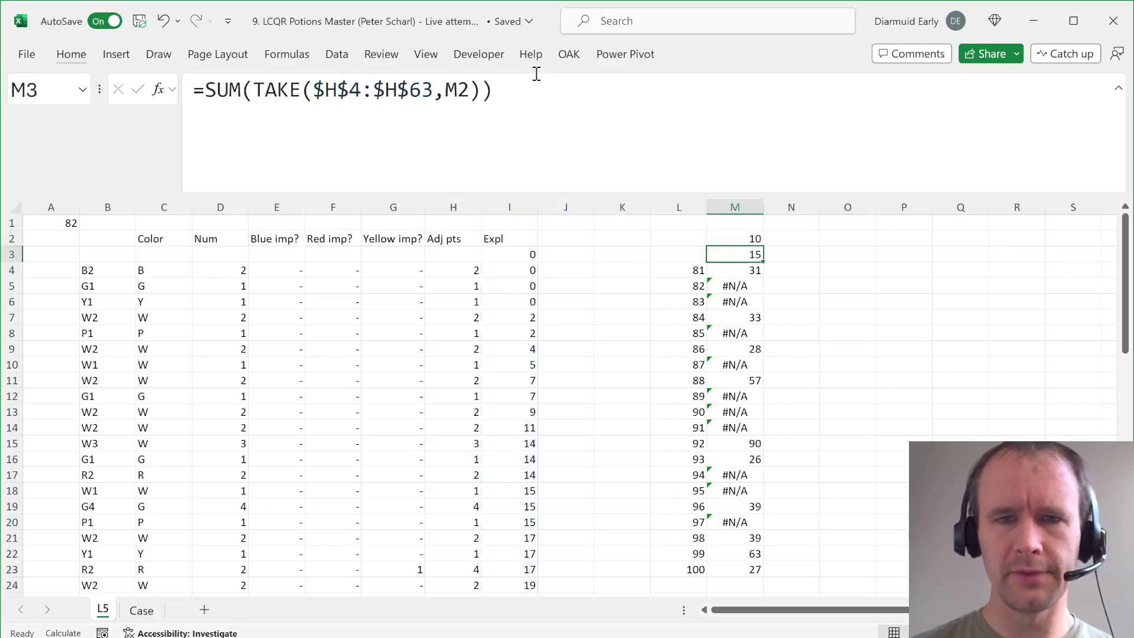
click(518, 409)
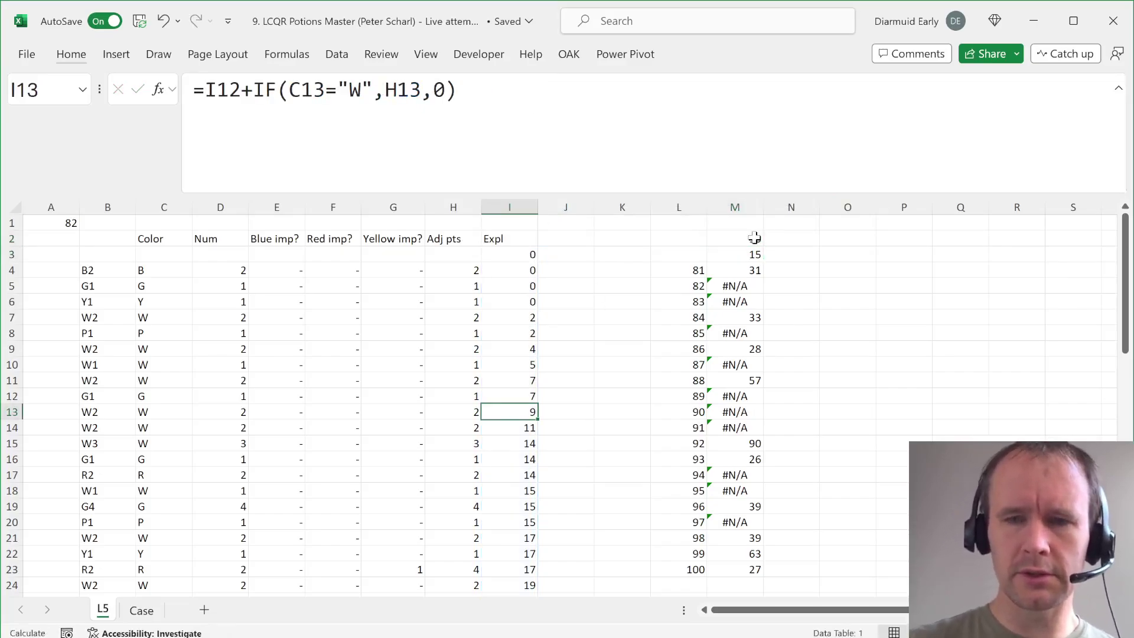
Step: Copy the data table results M4:M23 and paste them as links into the Case sheet's Level 5 answers, starting at E189
click(734, 284)
click(735, 275)
key(ctrl+shift+Down)
key(ctrl+c)
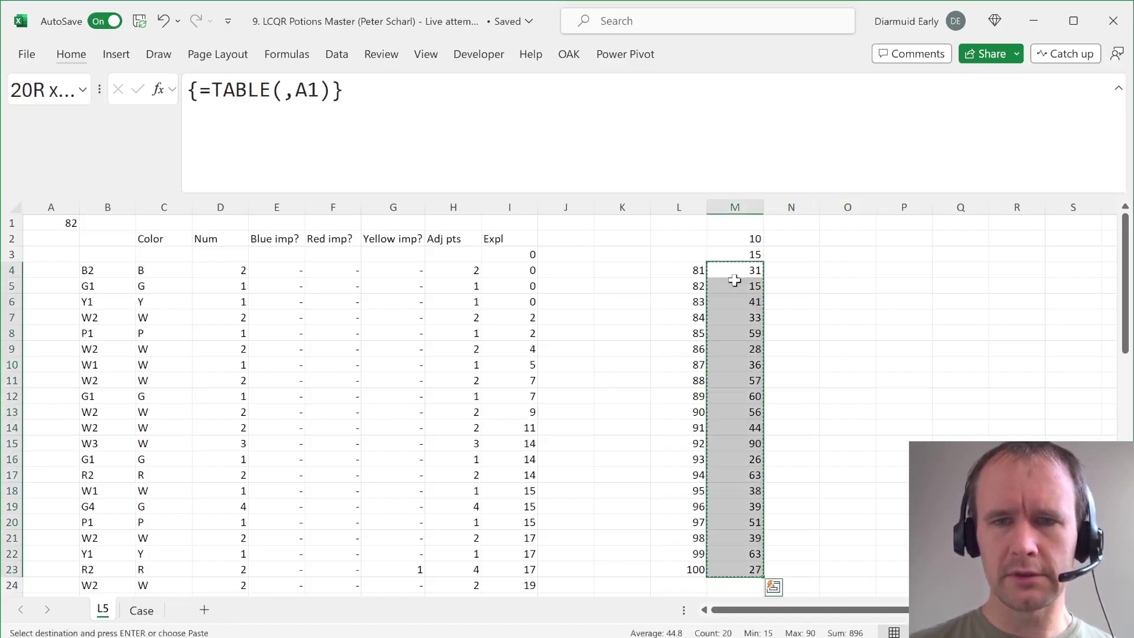
key(ctrl+Page_Down)
scroll(230, 334, up, 2)
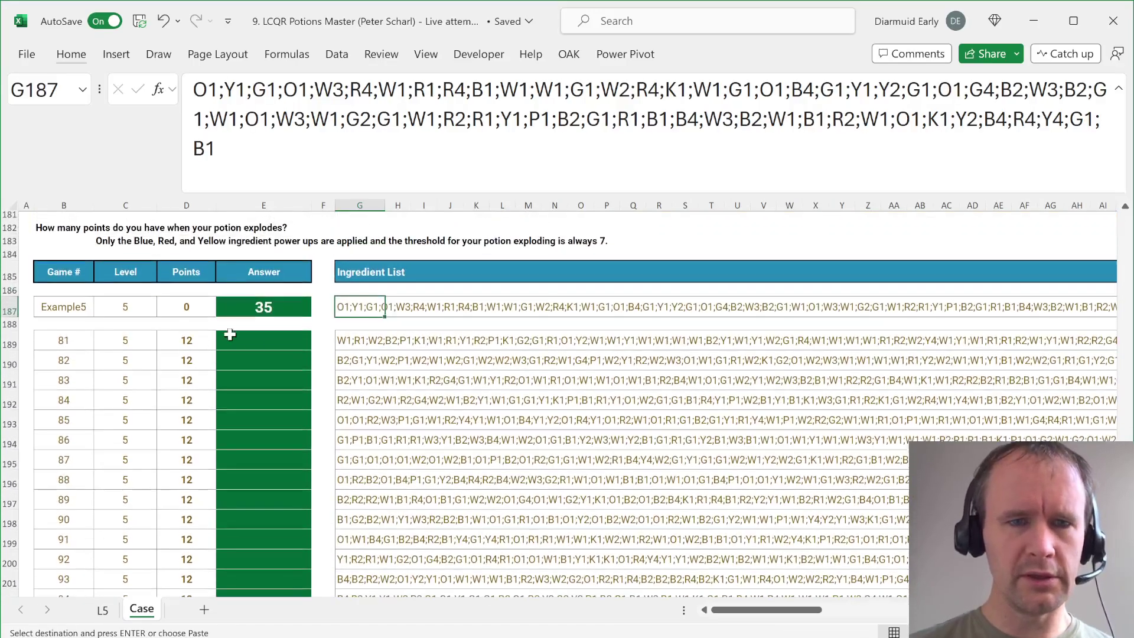
click(276, 341)
key(alt+e)
key(s)
key(l)
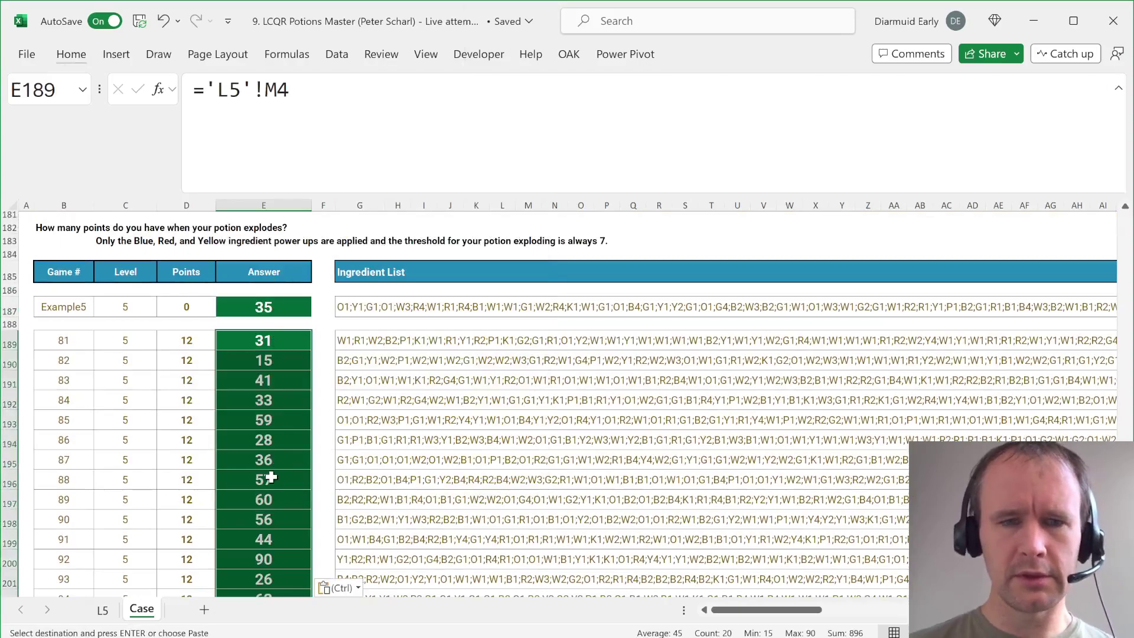
Step: Review the Green and Black ingredient rules for Level 6 on the Case sheet
key(ctrl+Home)
scroll(382, 459, down, 10)
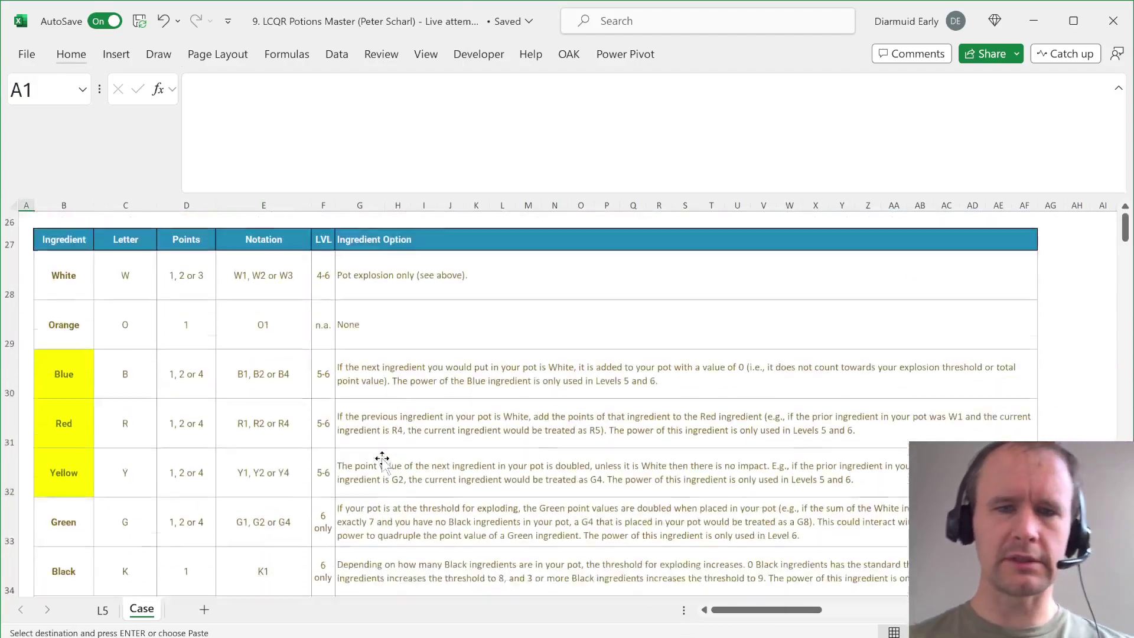
click(396, 360)
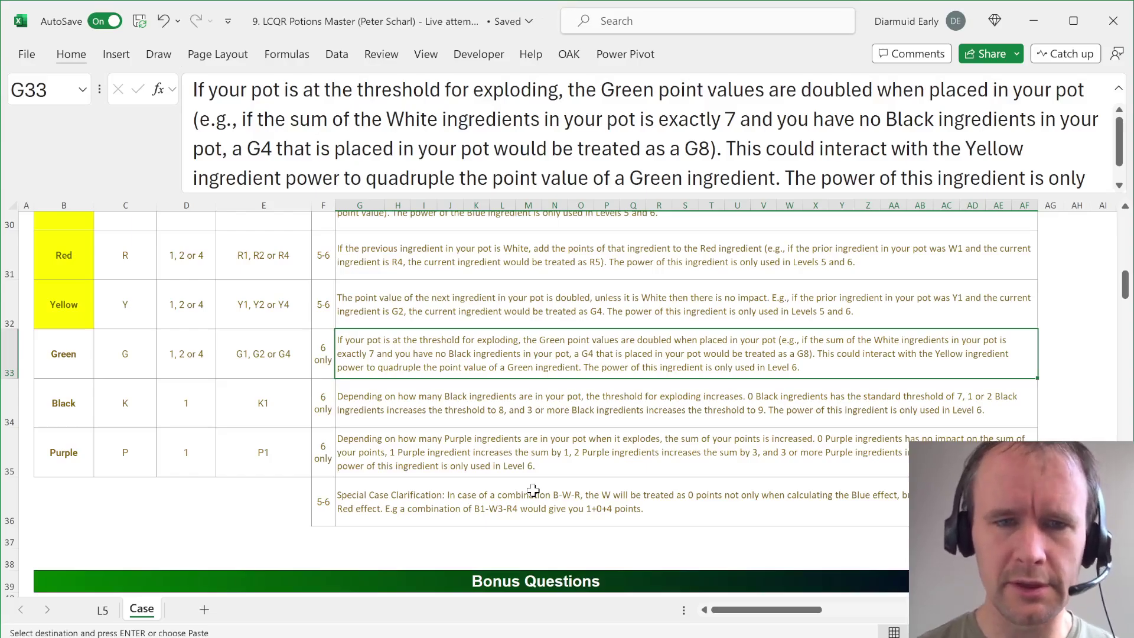
key(Down)
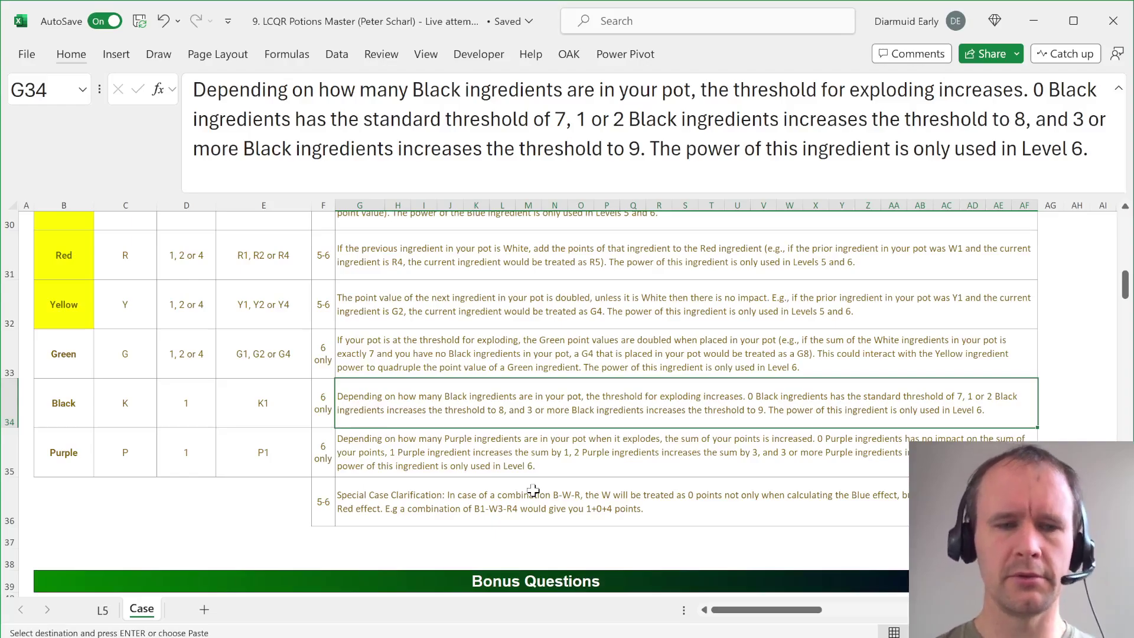
Step: Duplicate the L5 sheet and rename the copy L6
key(ctrl+Page_Up)
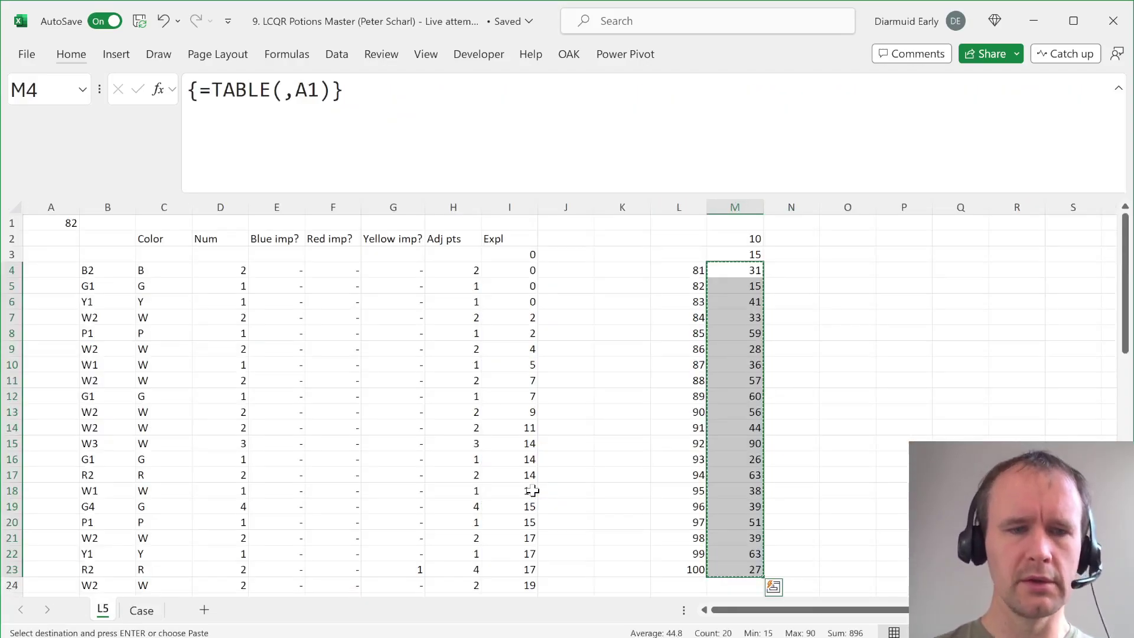
drag(116, 615, 137, 614)
double_click(137, 615)
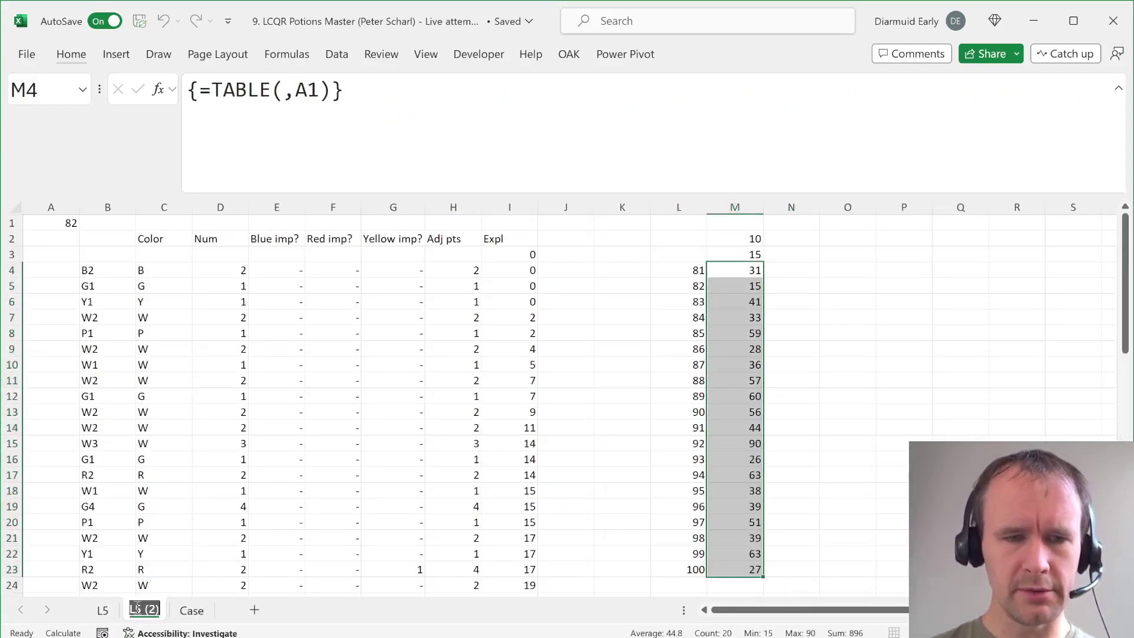
text(L6)
key(Return)
Step: Set the game selector in A1 of the L6 sheet to Example6
key(ctrl+Home)
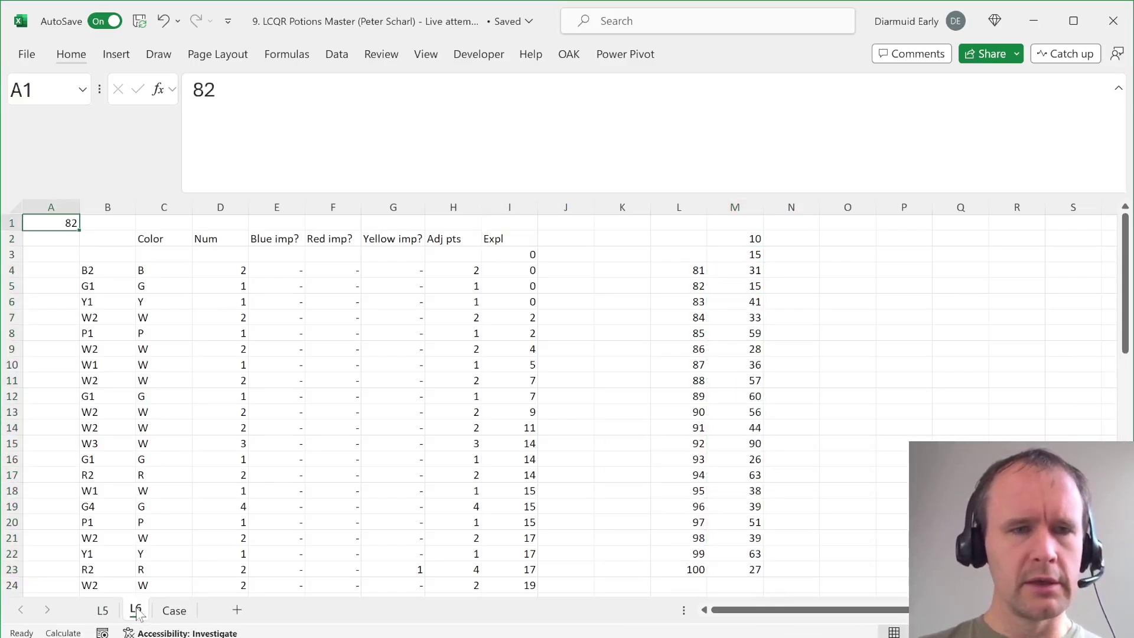
text(Example6)
key(Return)
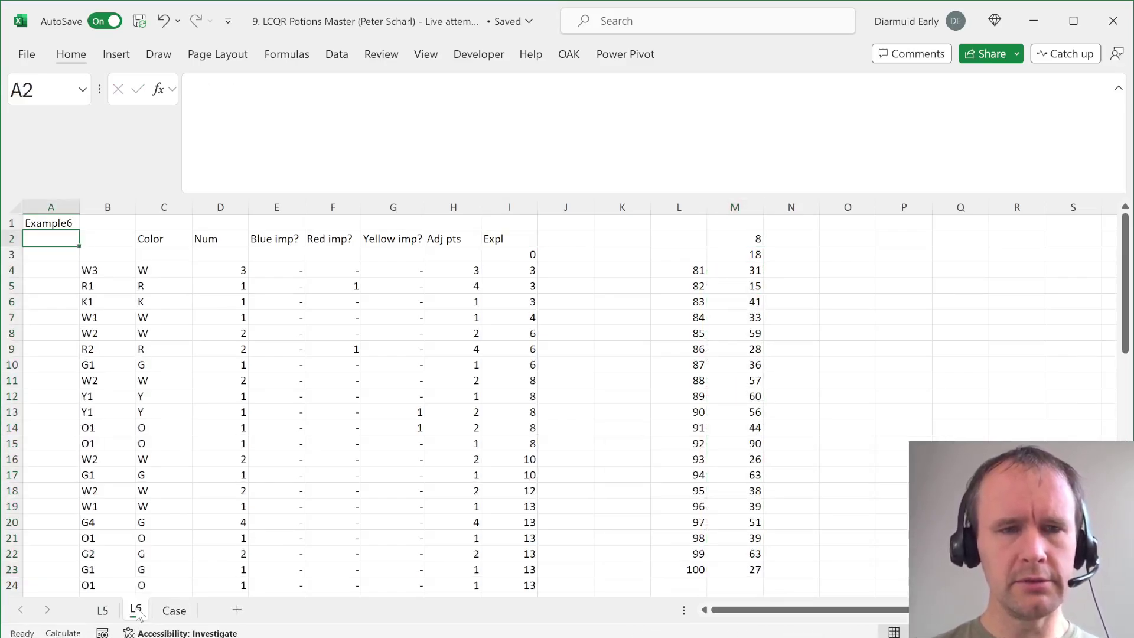
Step: Examine the Level 6 ingredient powers and the special B-W-R combination clarification on the Case sheet
key(Down)
key(Right)
key(Right)
key(Right)
key(Right)
key(Right)
key(Right)
key(Right)
key(Right)
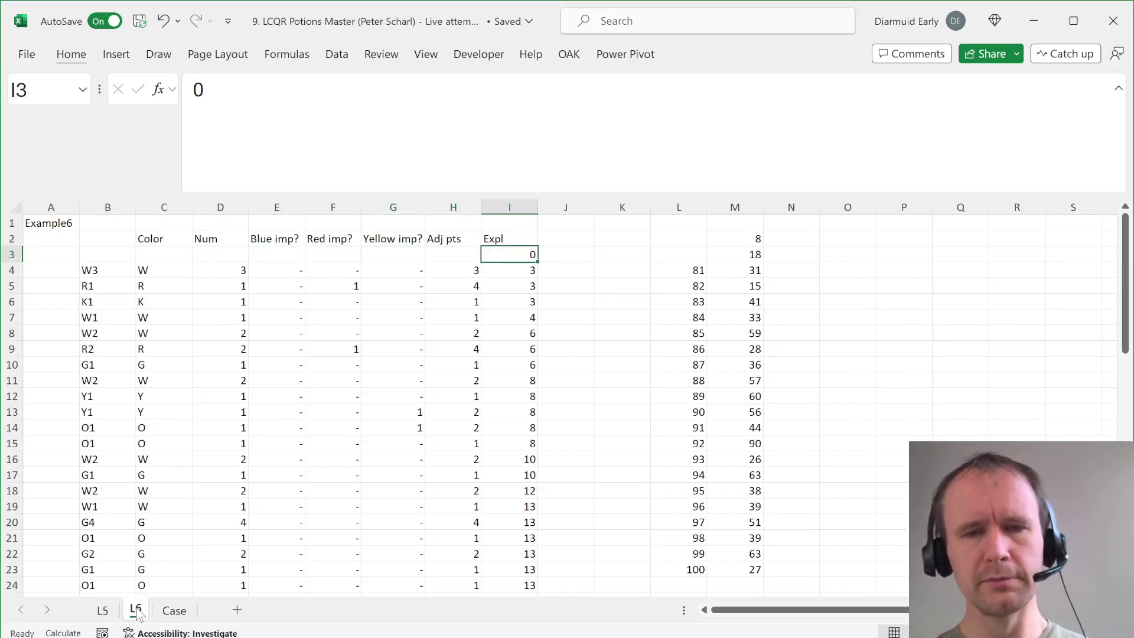
key(ctrl+Page_Down)
key(Up)
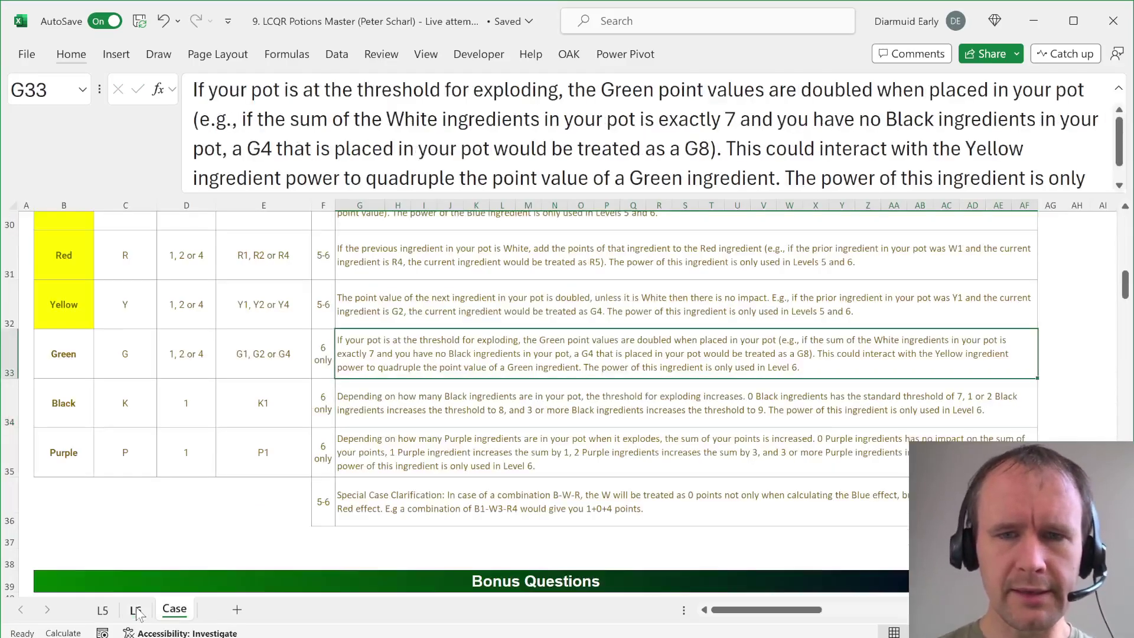
key(Down)
key(Down)
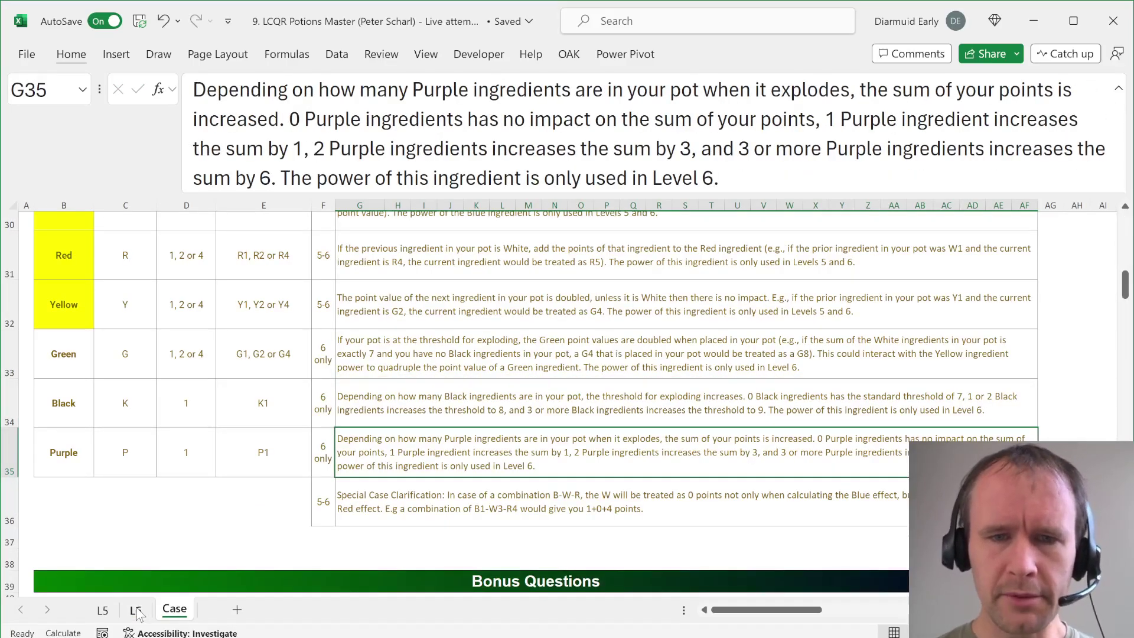
scroll(399, 545, down, 1)
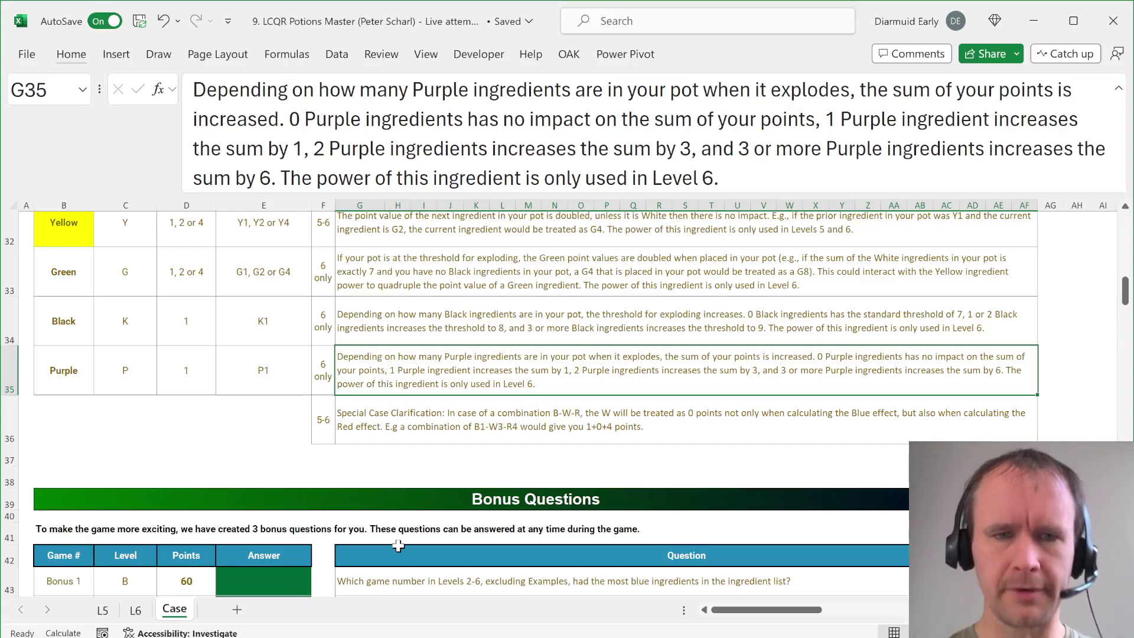
key(Down)
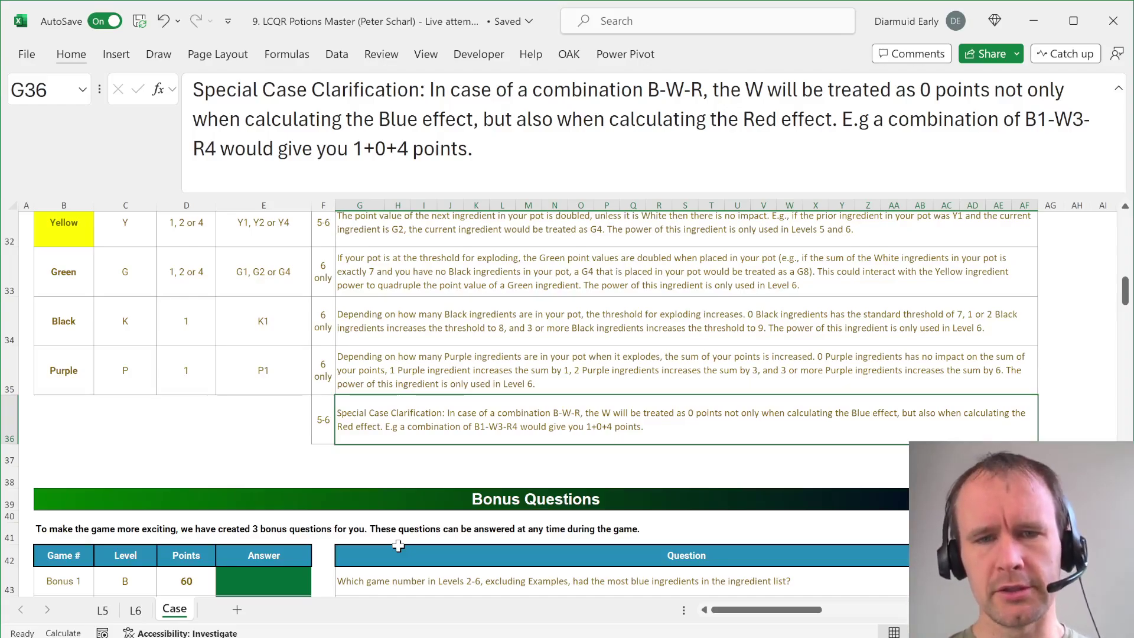
Step: Compare the adjusted points formulas in H4 and H5 of the L6 sheet
key(ctrl+Page_Up)
key(Left)
key(Left)
key(Down)
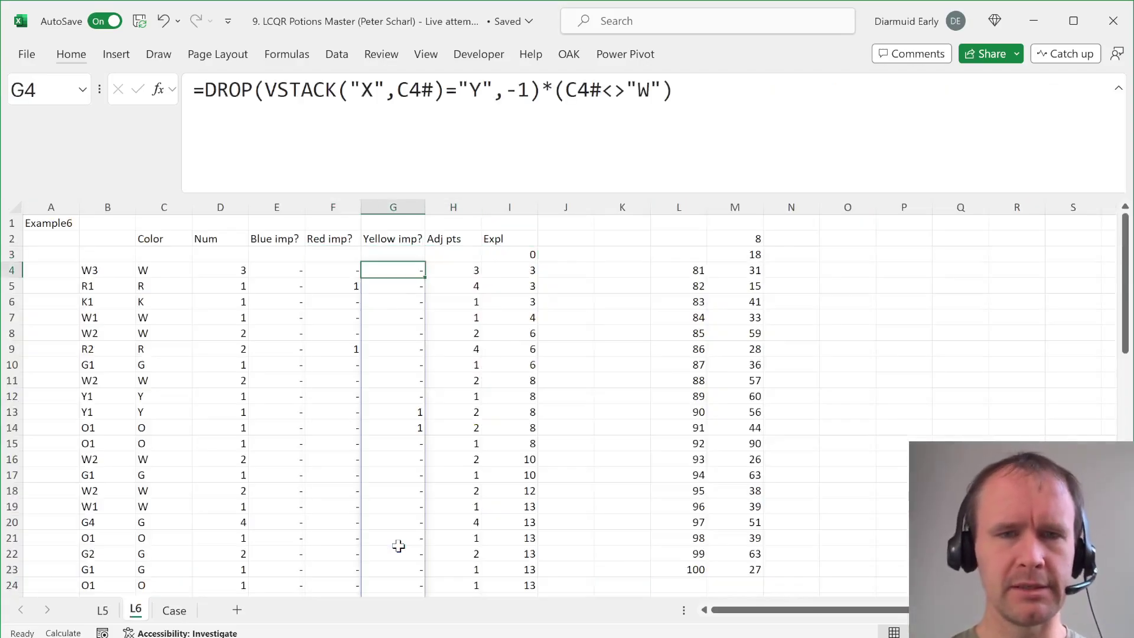
key(Right)
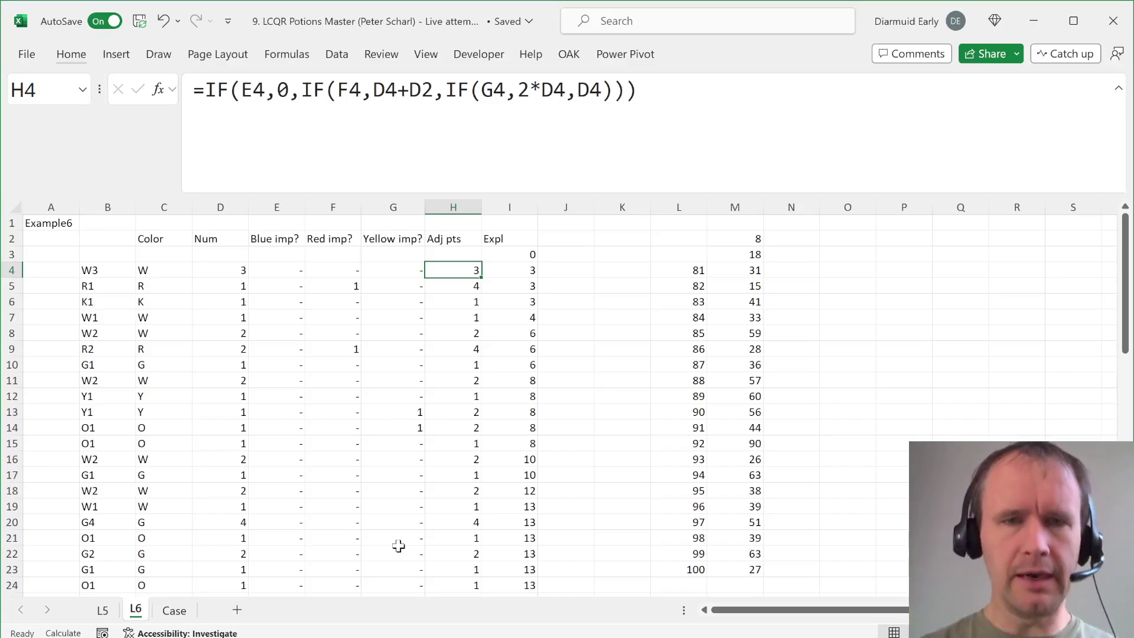
click(408, 95)
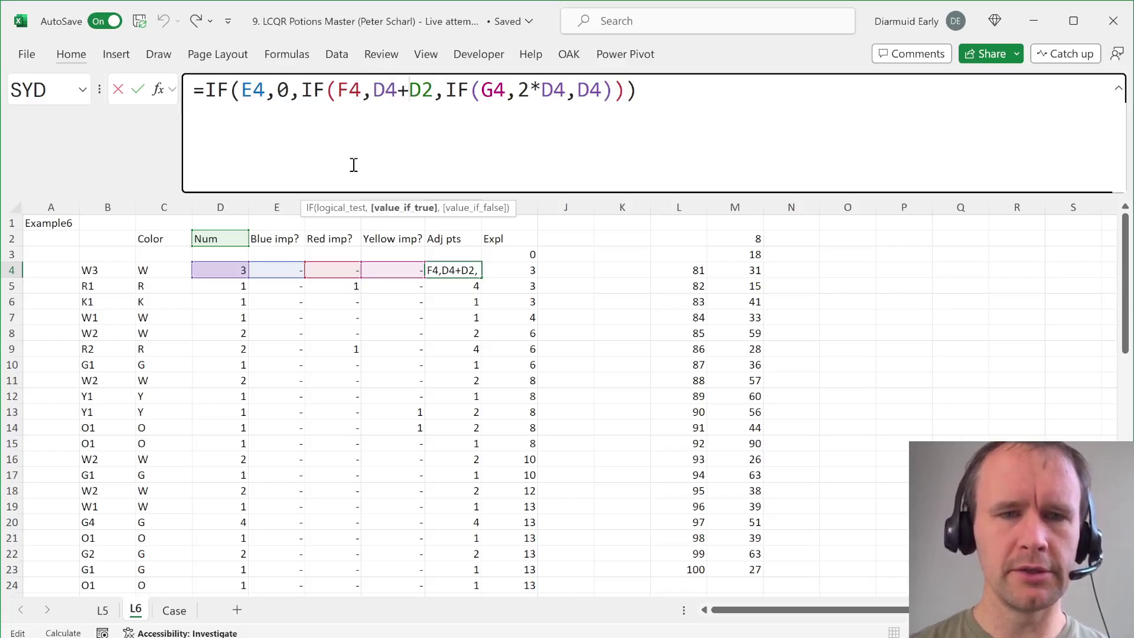
key(Escape)
key(Down)
key(F2)
key(Escape)
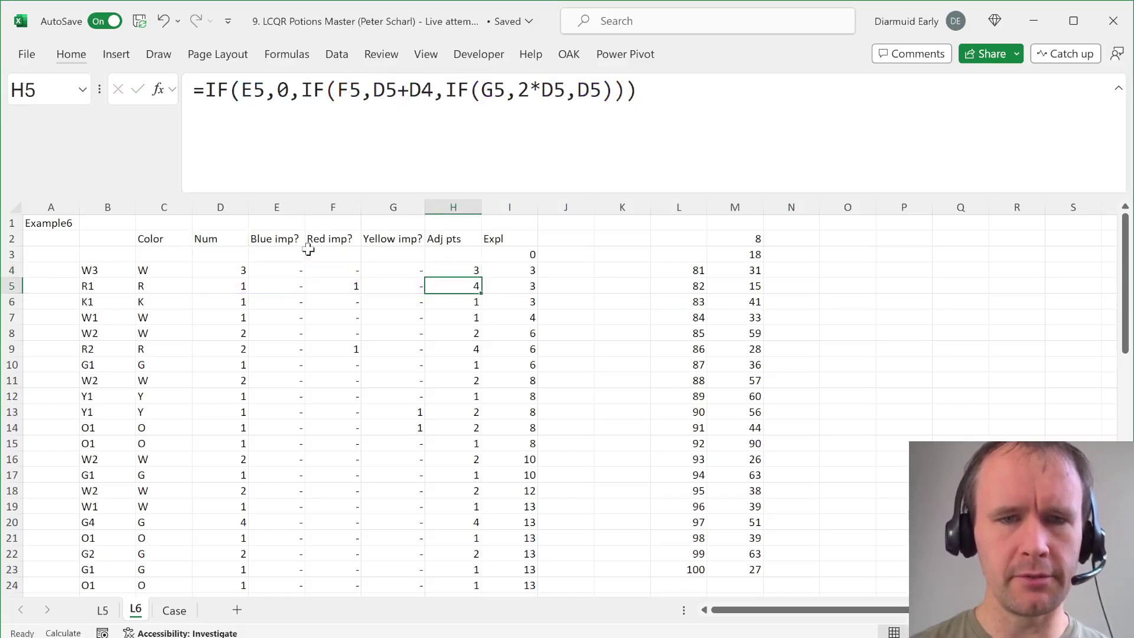
Step: Copy the adjusted points formula from H5 into H4 and check its references
key(ctrl+c)
key(Up)
key(ctrl+v)
key(F2)
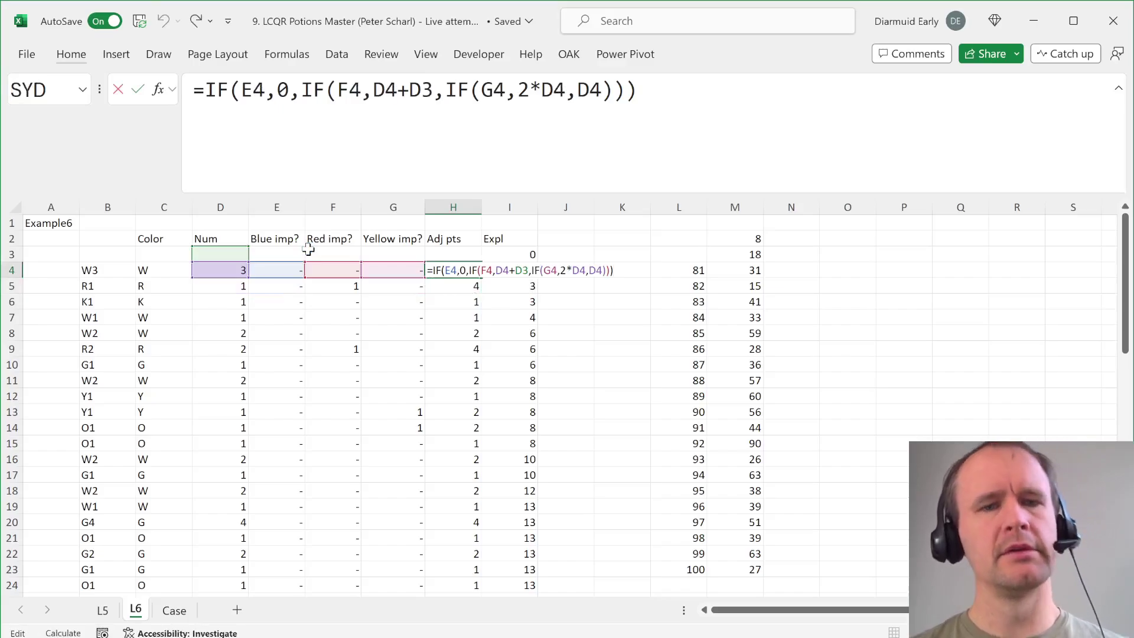
key(Escape)
Step: Change the Red bonus in H4 from D3 alone to IF(C2="B",0,D3), so White after Blue adds nothing
click(385, 95)
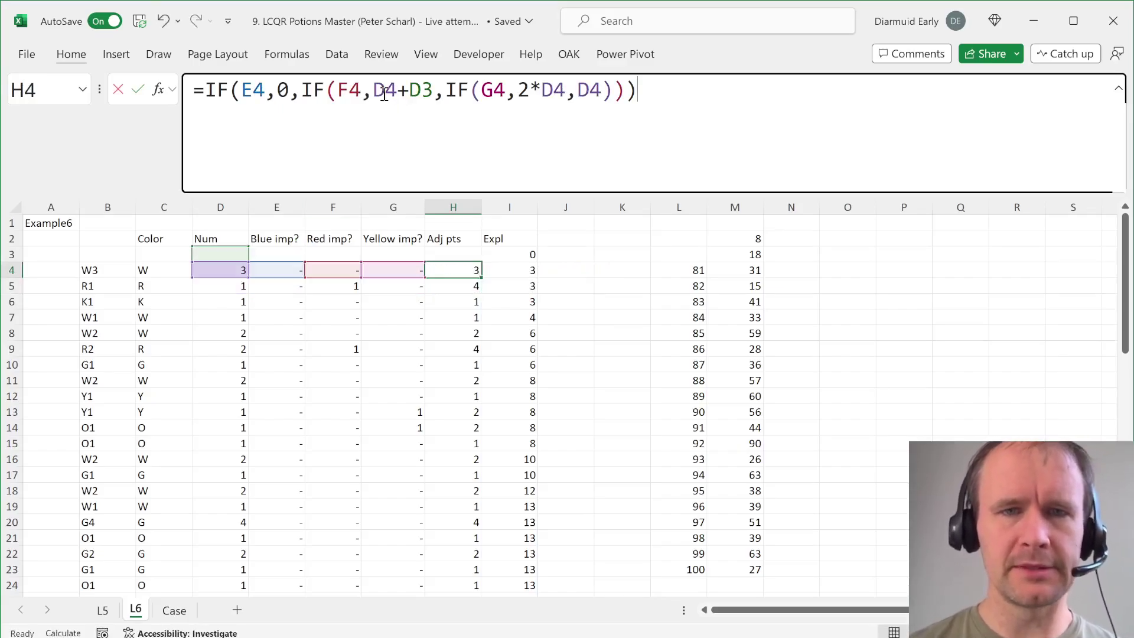
key(Left)
key(Right)
key(Right)
key(Right)
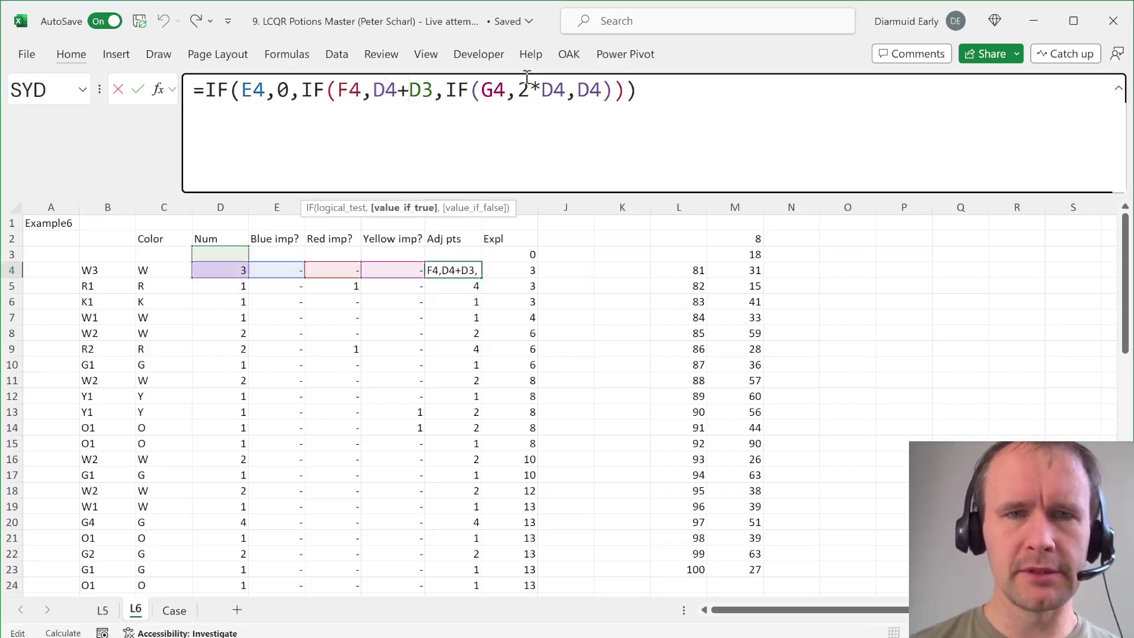
text(IF()
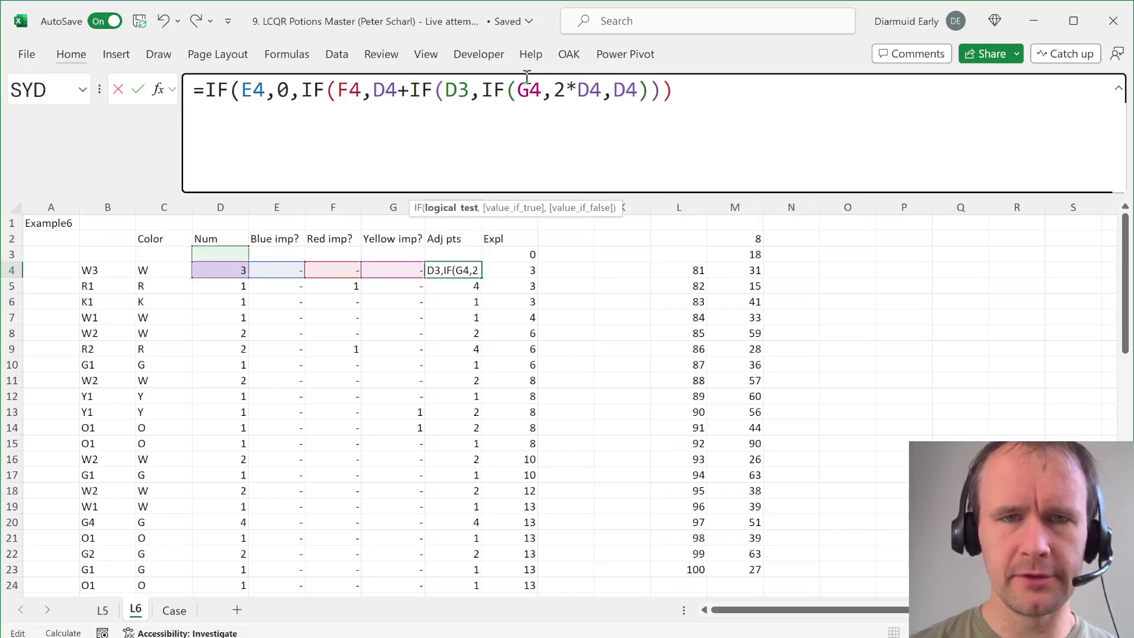
click(152, 239)
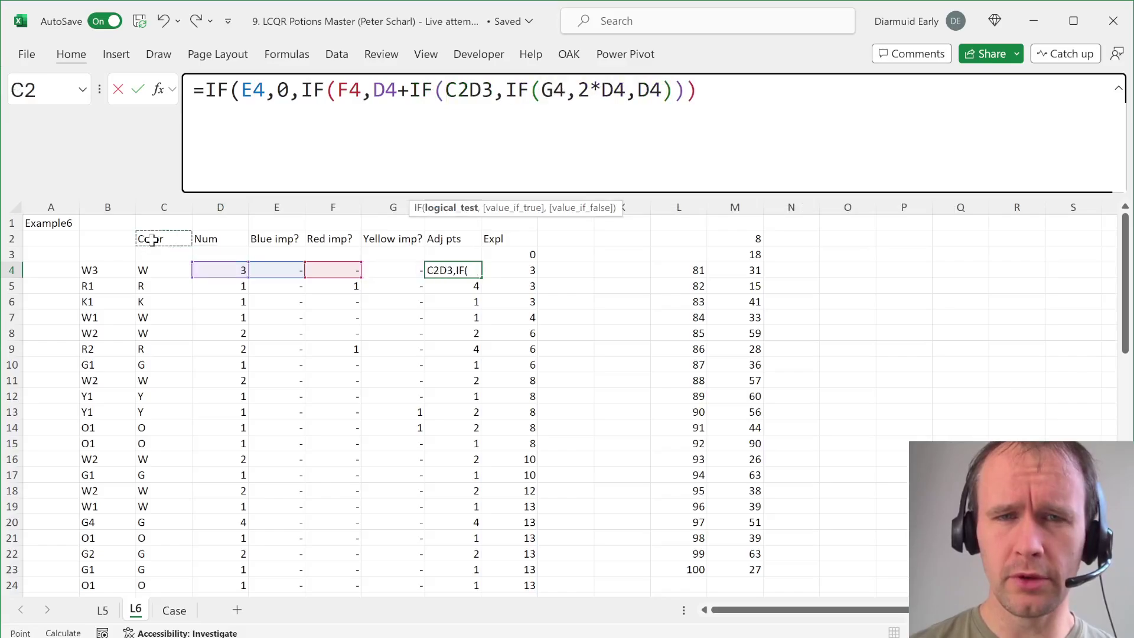
text(="B",0)
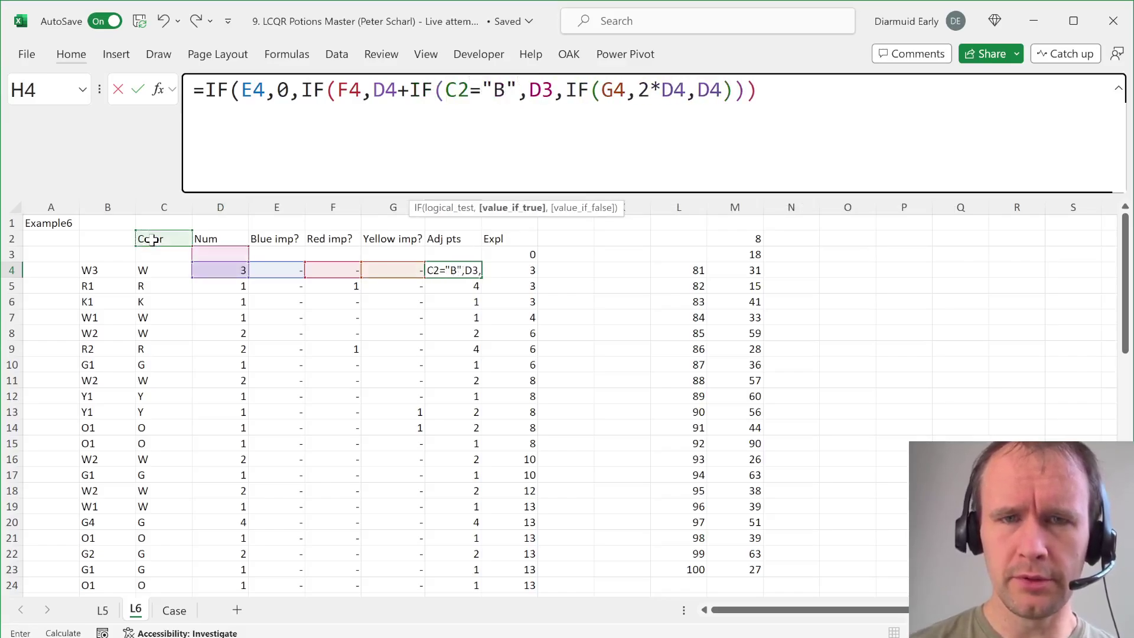
text(,)
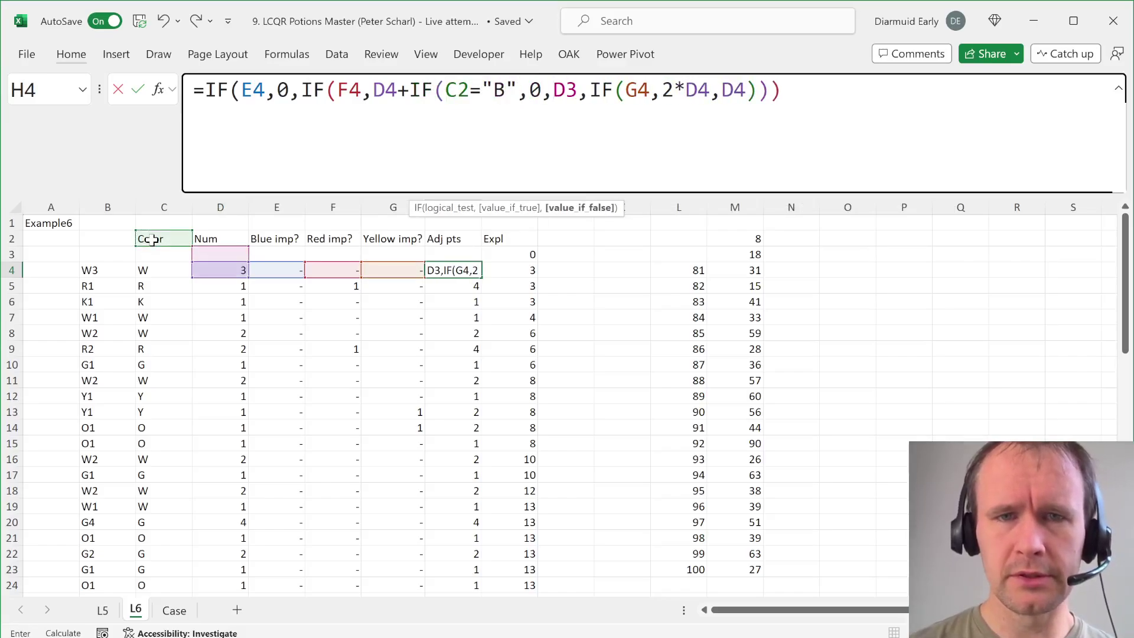
click(209, 255)
text()D3)
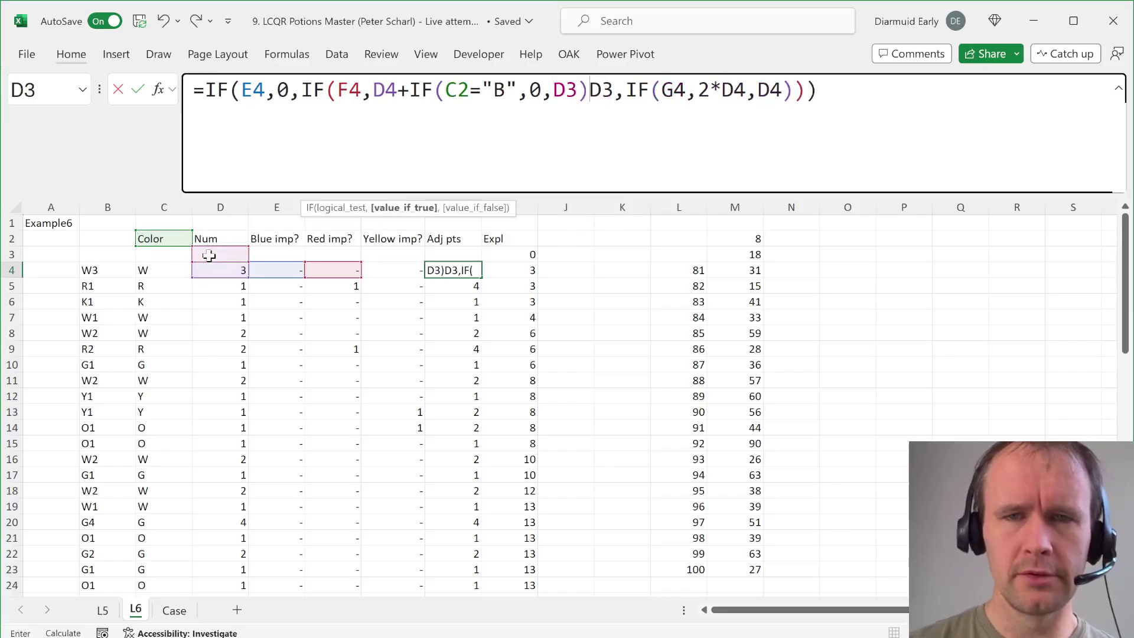
key(Delete)
key(Delete)
key(Return)
key(Up)
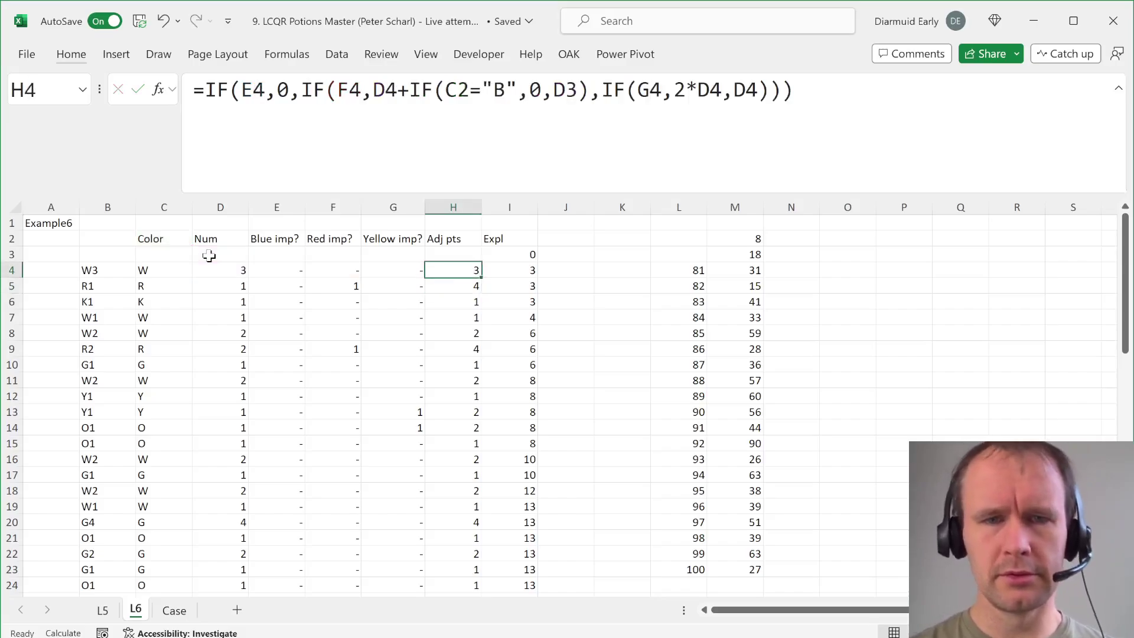
Step: Fill the revised adjusted points formula from H4 down through the rest of column H on L6
key(ctrl+shift+Down)
key(ctrl+d)
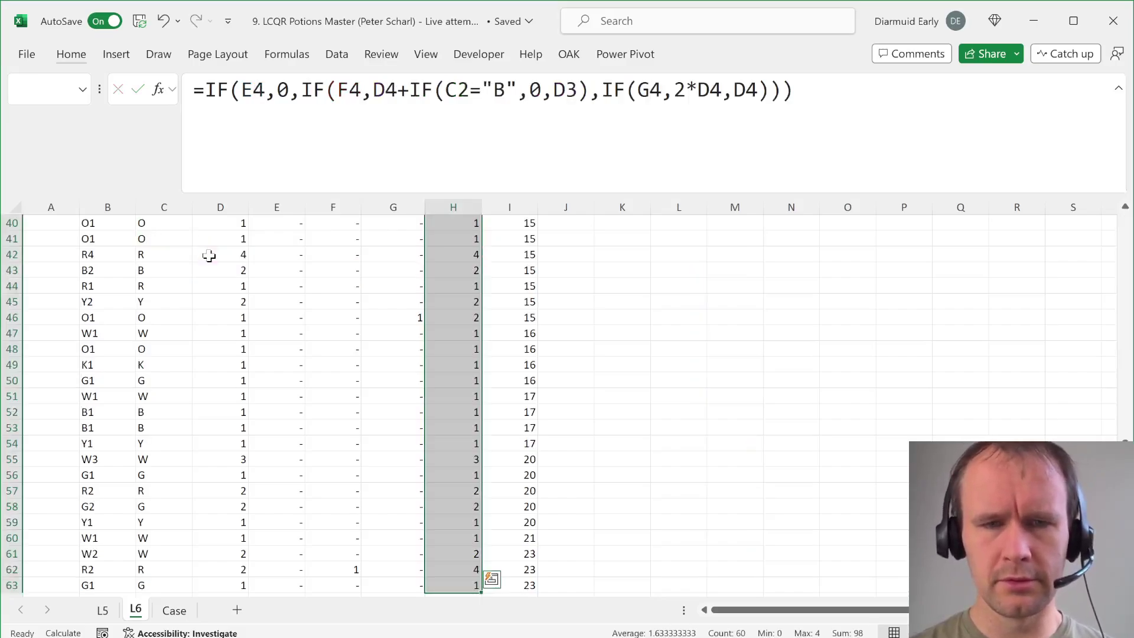
key(Up)
key(Down)
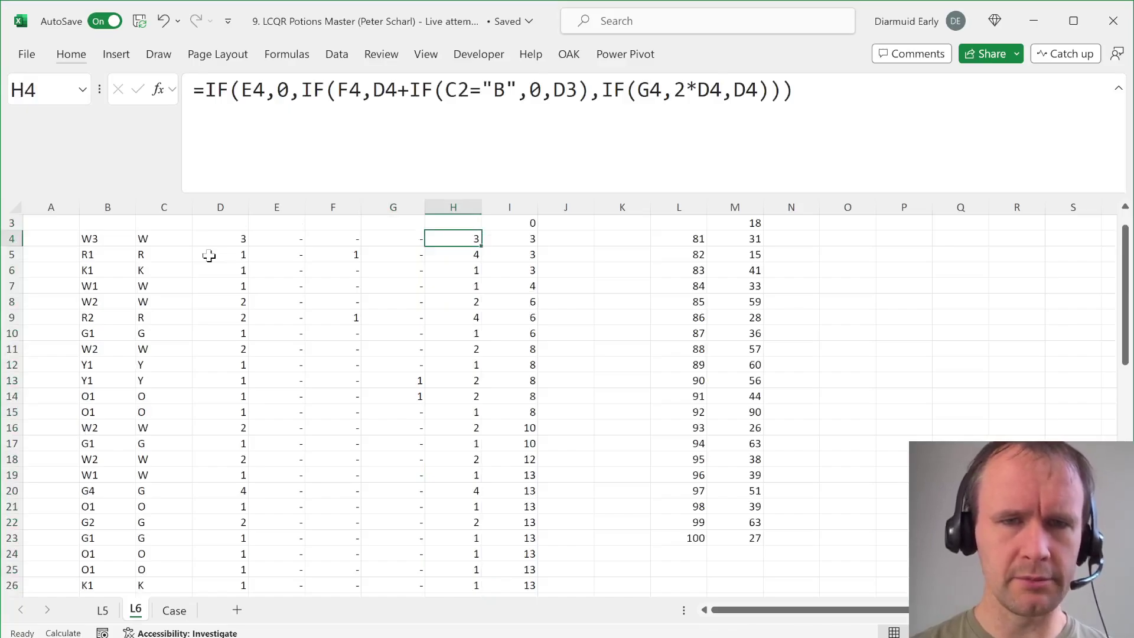
Step: Copy the revised adjusted points formula from H4 on L6 into H4 on L5 and the cells below it
key(ctrl+c)
key(ctrl+Page_Up)
key(Left)
key(Left)
key(Left)
key(Left)
key(Left)
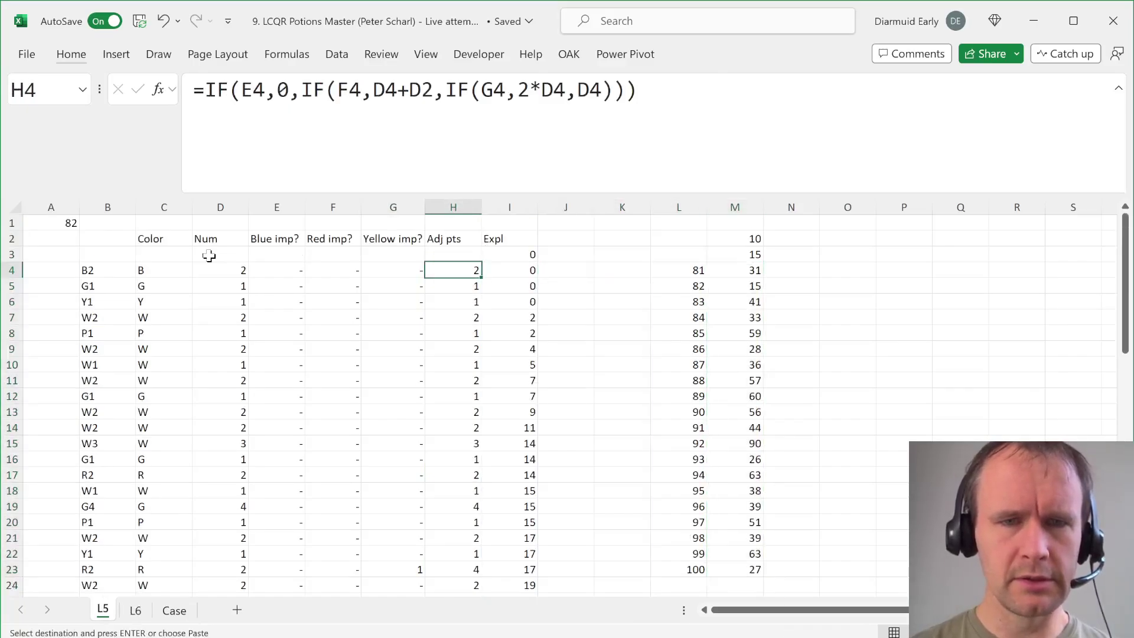
key(ctrl+v)
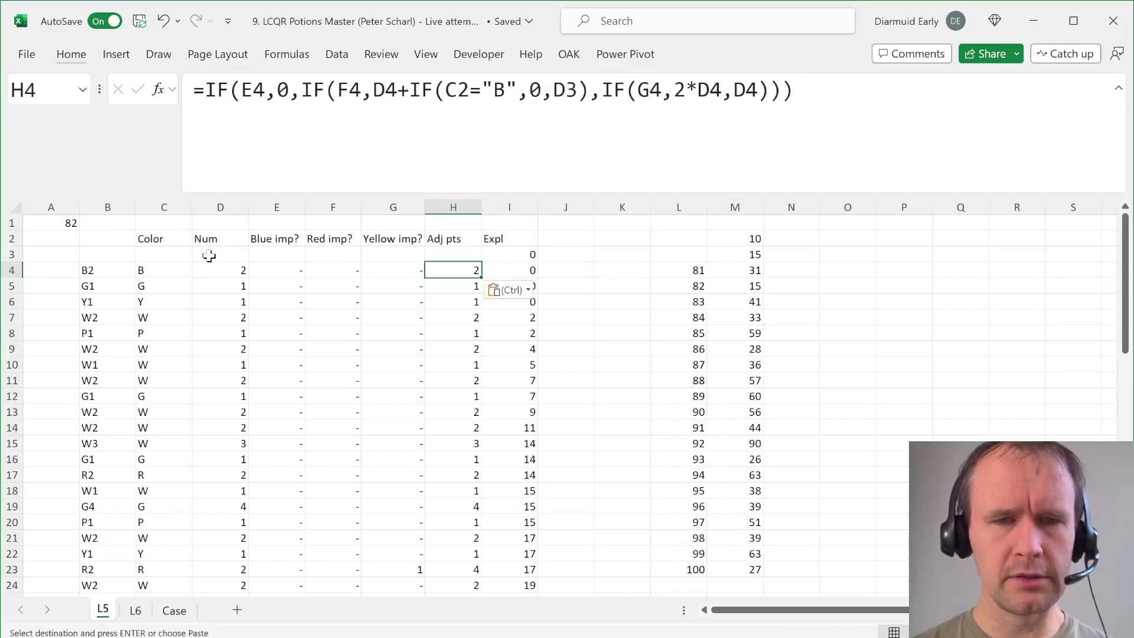
key(F2)
key(Escape)
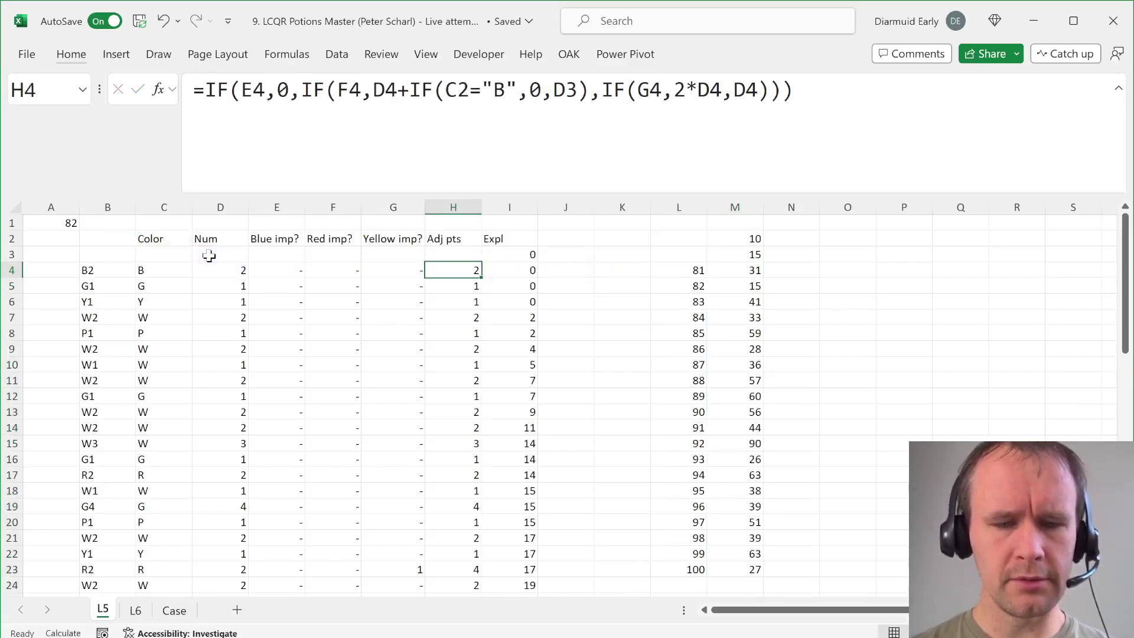
key(ctrl+shift+Down)
Step: Examine the ingredient and color columns around B4 and C4 on the L5 sheet
key(Left)
key(Up)
key(Left)
key(Left)
key(Up)
key(Left)
key(Left)
key(Down)
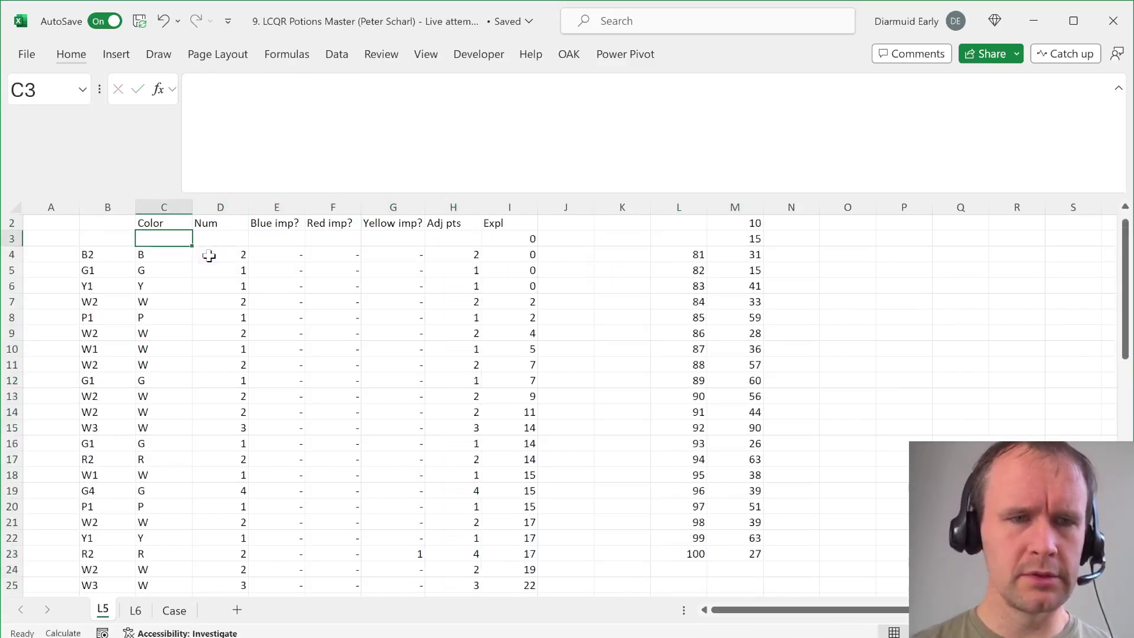
key(Left)
key(Left)
key(Down)
key(Right)
key(Up)
key(Right)
key(Down)
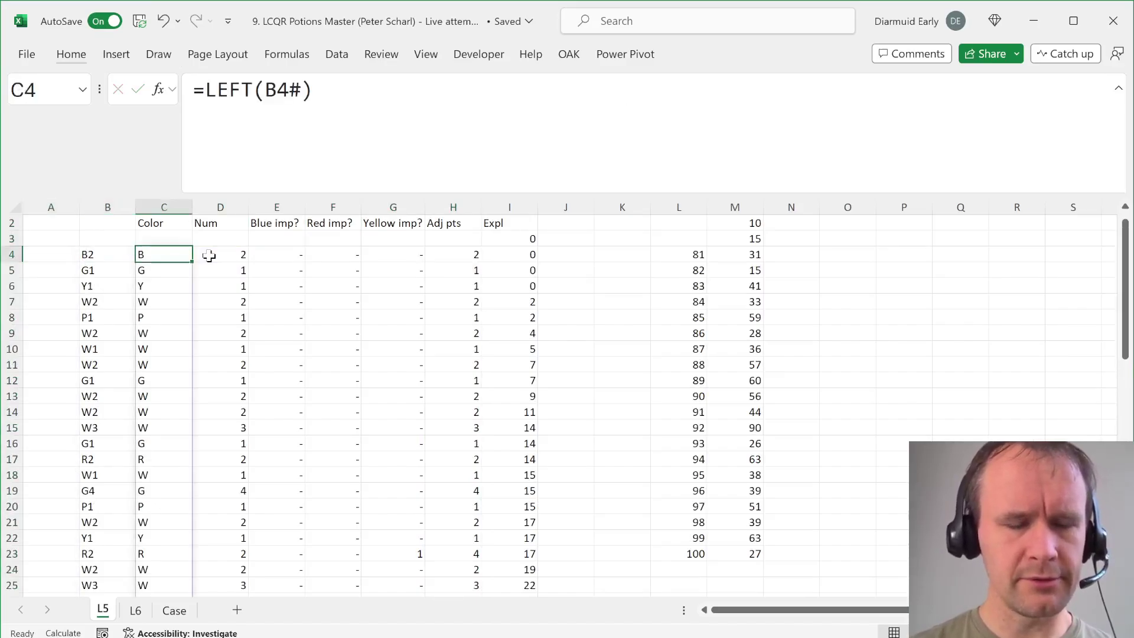
key(Left)
key(Left)
key(Right)
key(Right)
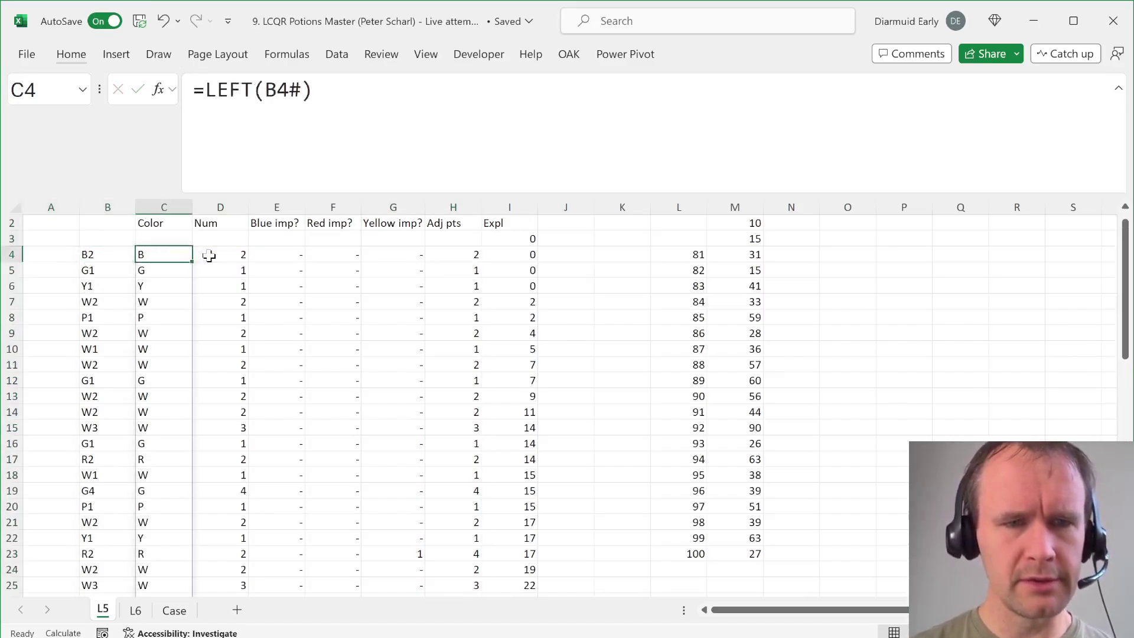
key(Down)
key(Up)
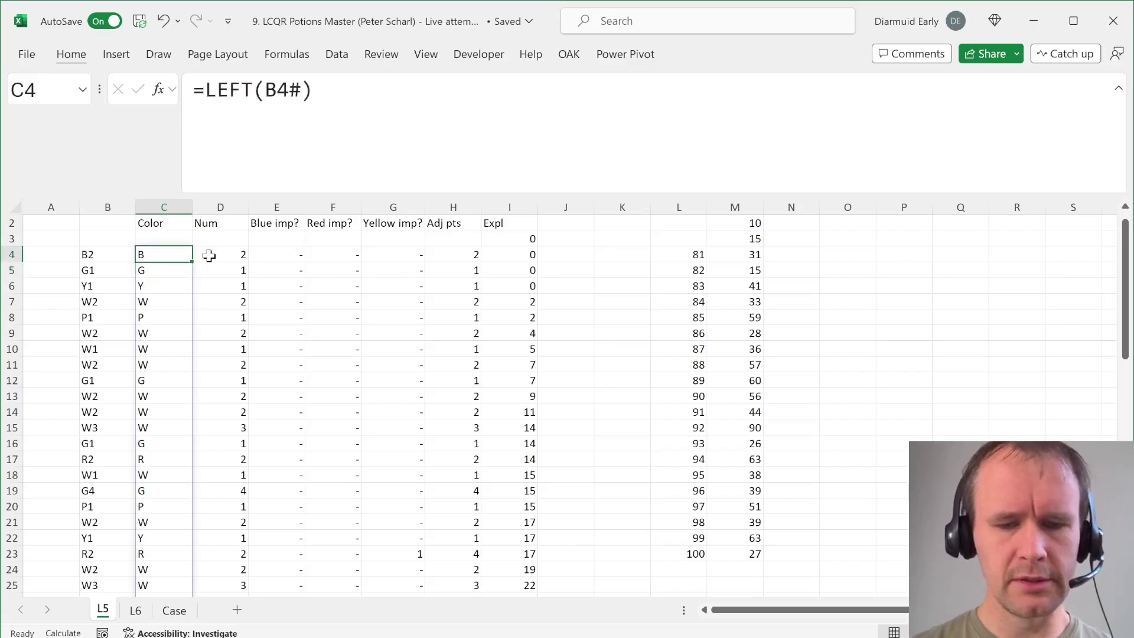
Step: Try entering the test colors B, W and R in C4:C6 on L5, and undo the entries
text(B)
key(Return)
text(W)
key(Return)
text(R)
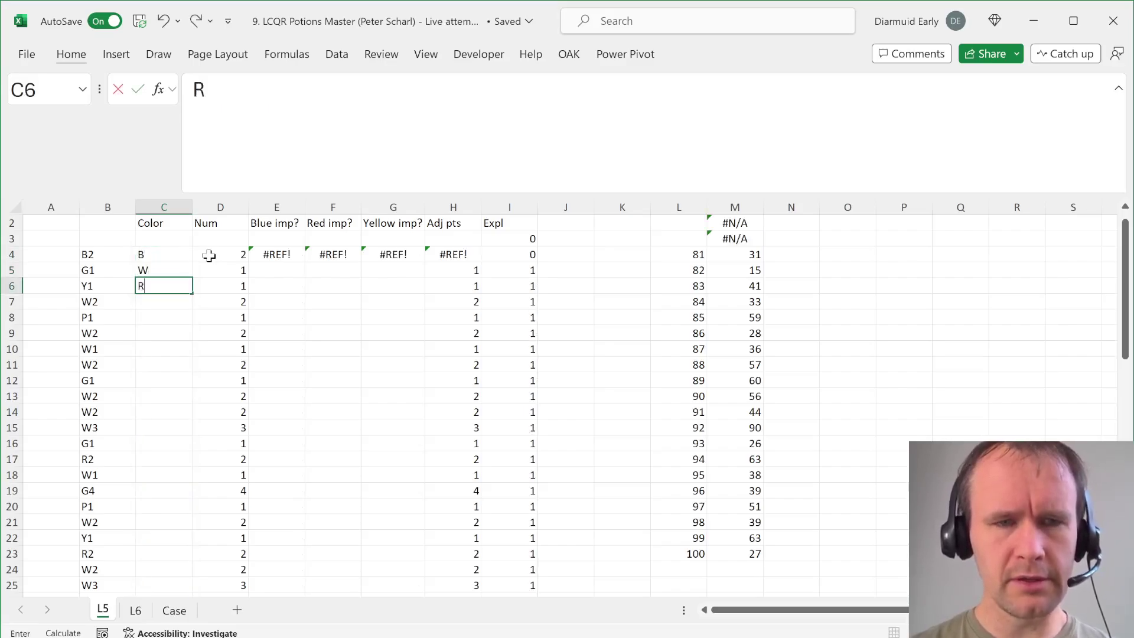
key(Return)
key(ctrl+z)
key(ctrl+z)
key(ctrl+z)
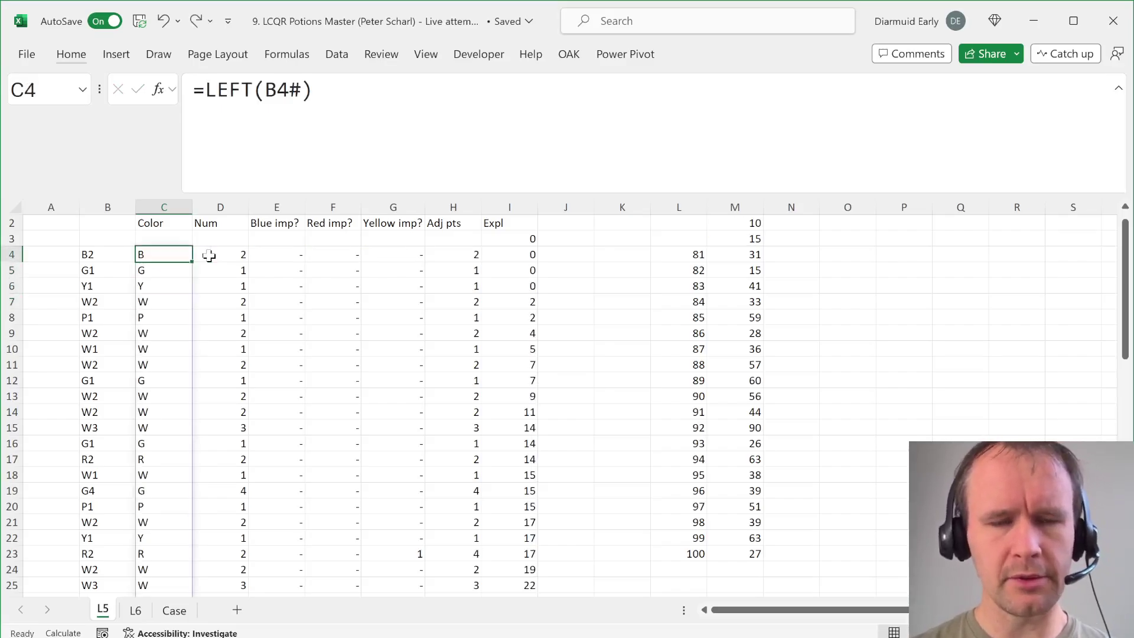
Step: Replace the Color formula in C4 with =VSTACK("B","W","R",DROP(LEFT(B4#),3)) to test a Blue-White-Red start
click(208, 89)
text(vst)
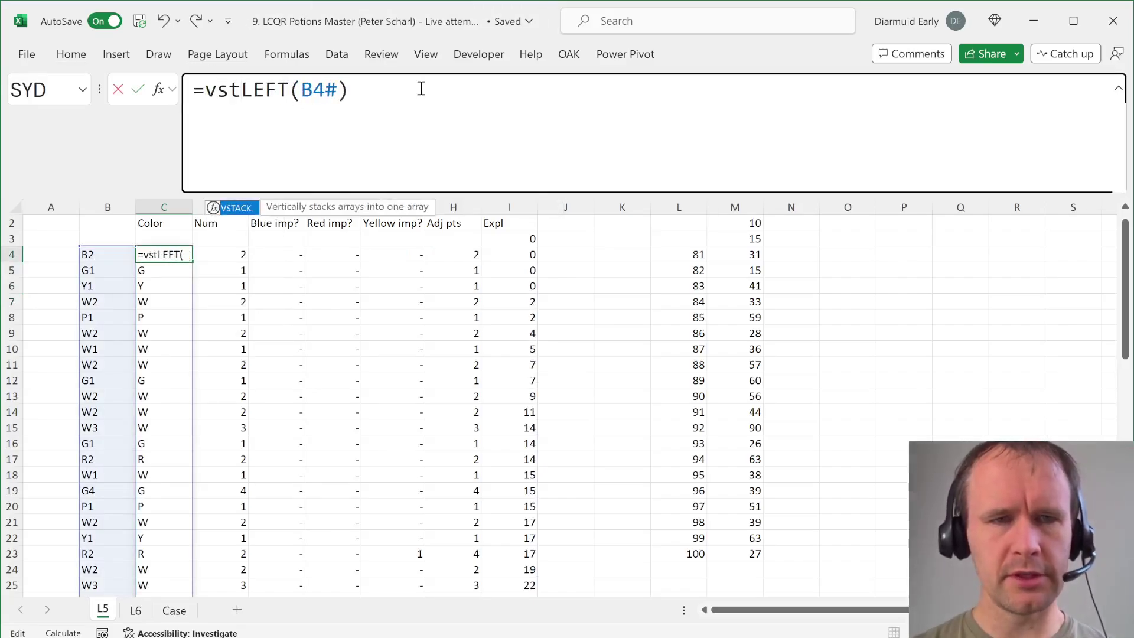
key(Tab)
text("B)
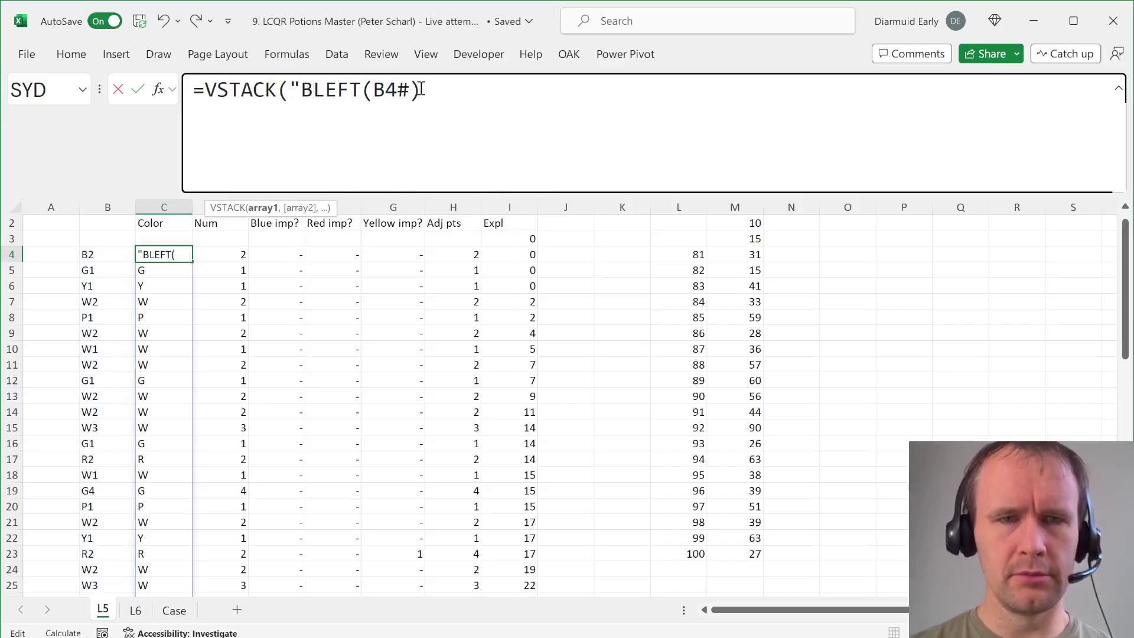
text(","W",")
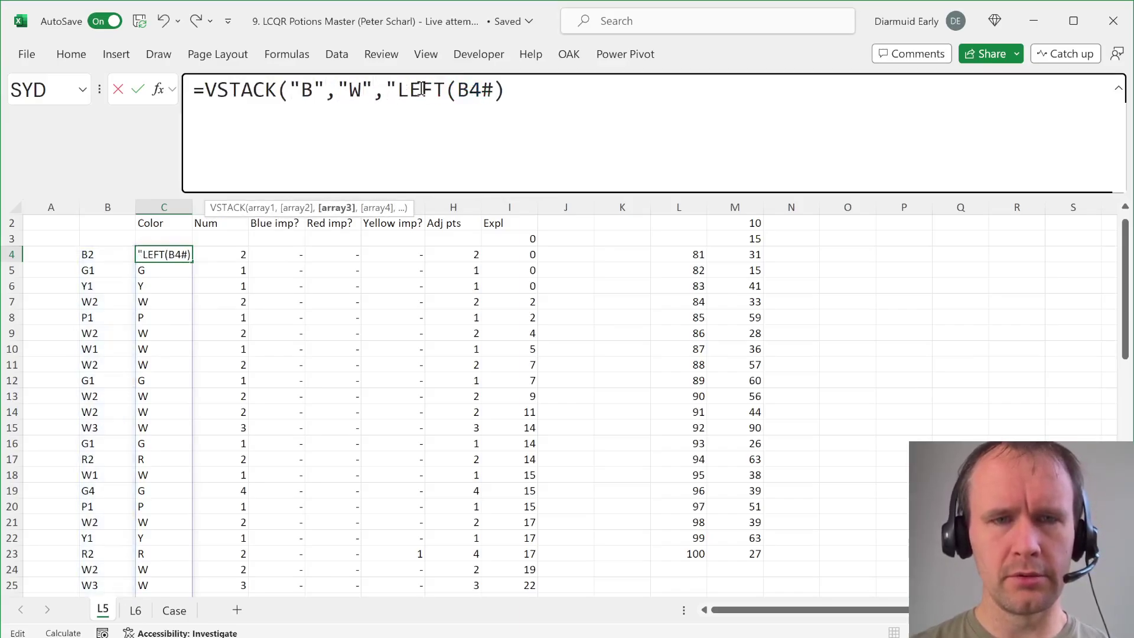
text(R",dr)
key(Tab)
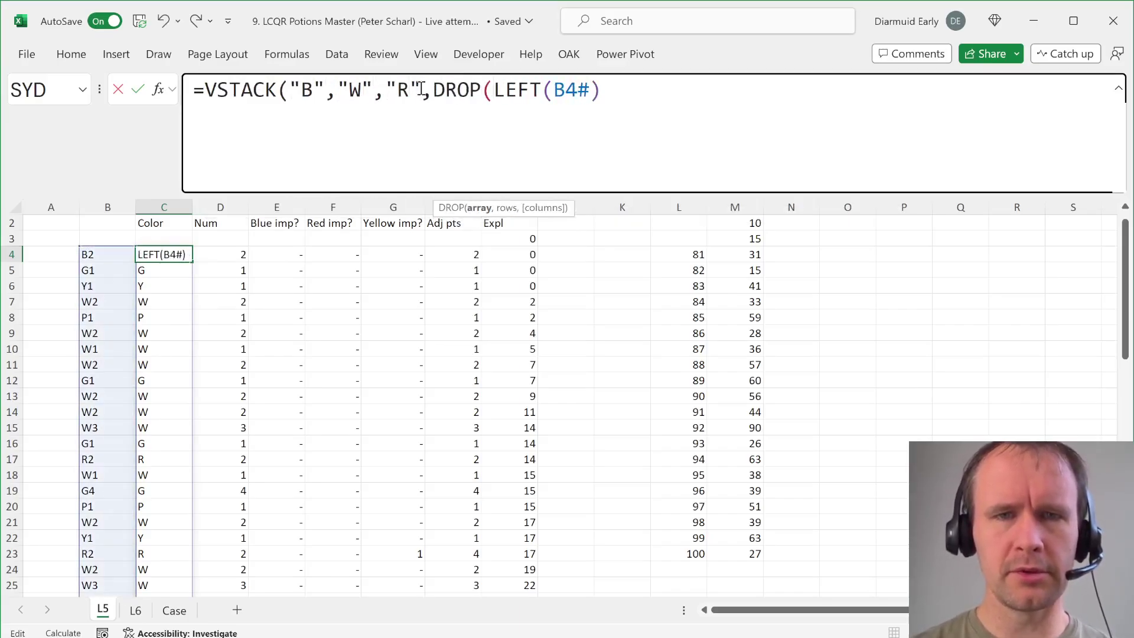
text(,3))
key(Return)
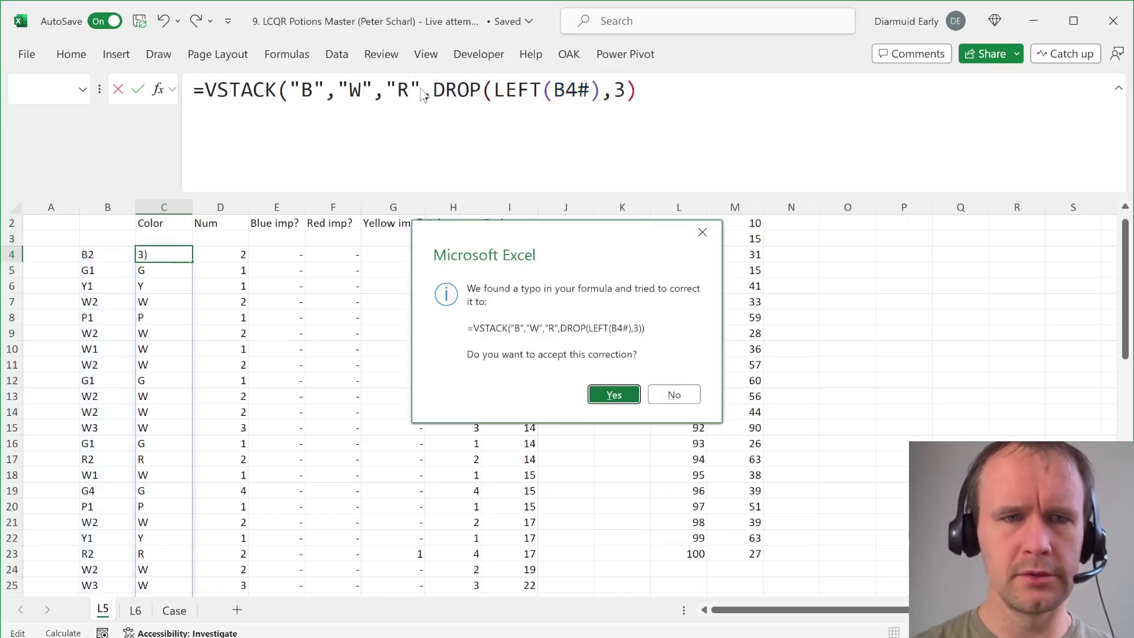
key(Return)
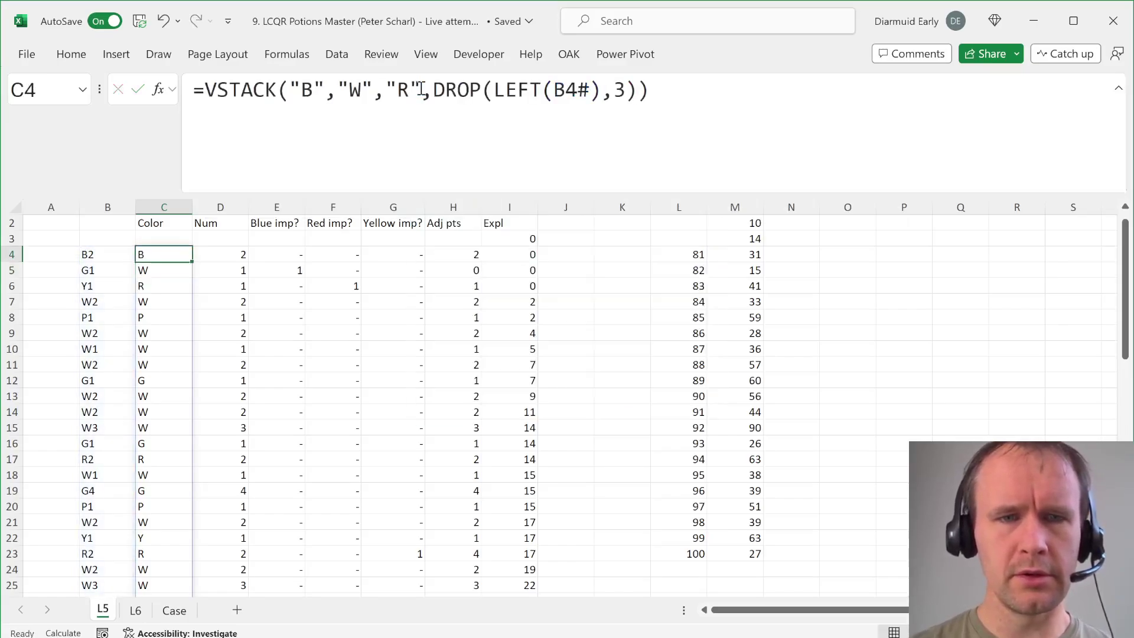
Step: Inspect the impact flags and adjusted points for the Blue-White-Red test in rows 4 to 6 on L5
key(Down)
key(Right)
key(Right)
key(Down)
key(Right)
key(Right)
key(Right)
key(Right)
key(Up)
key(Left)
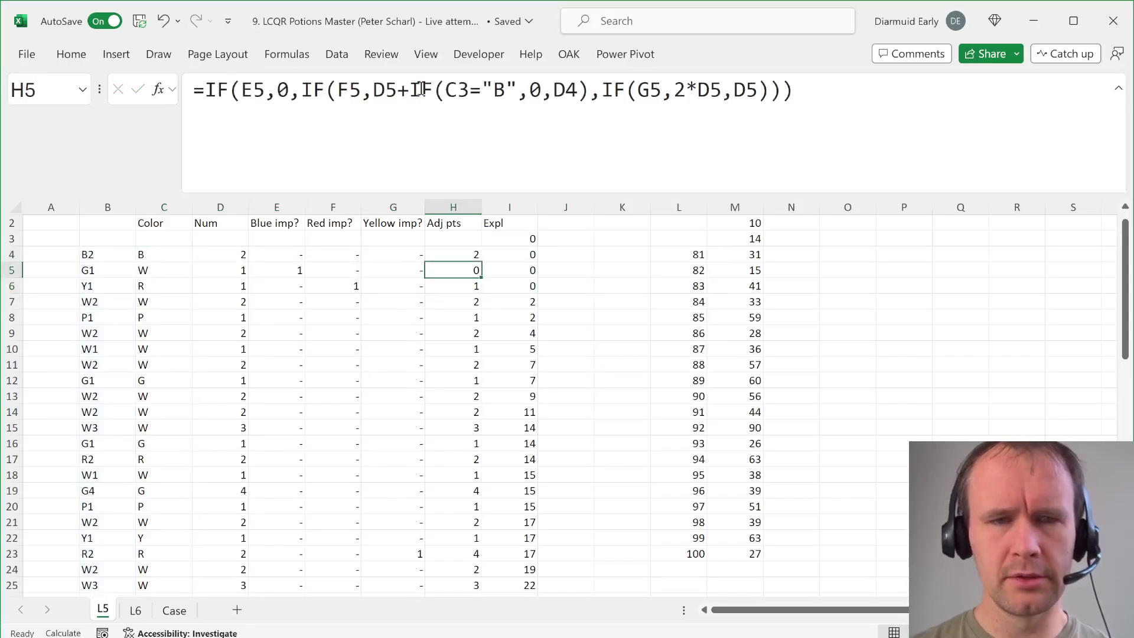
key(Up)
key(Left)
key(Left)
key(Left)
key(Left)
key(Left)
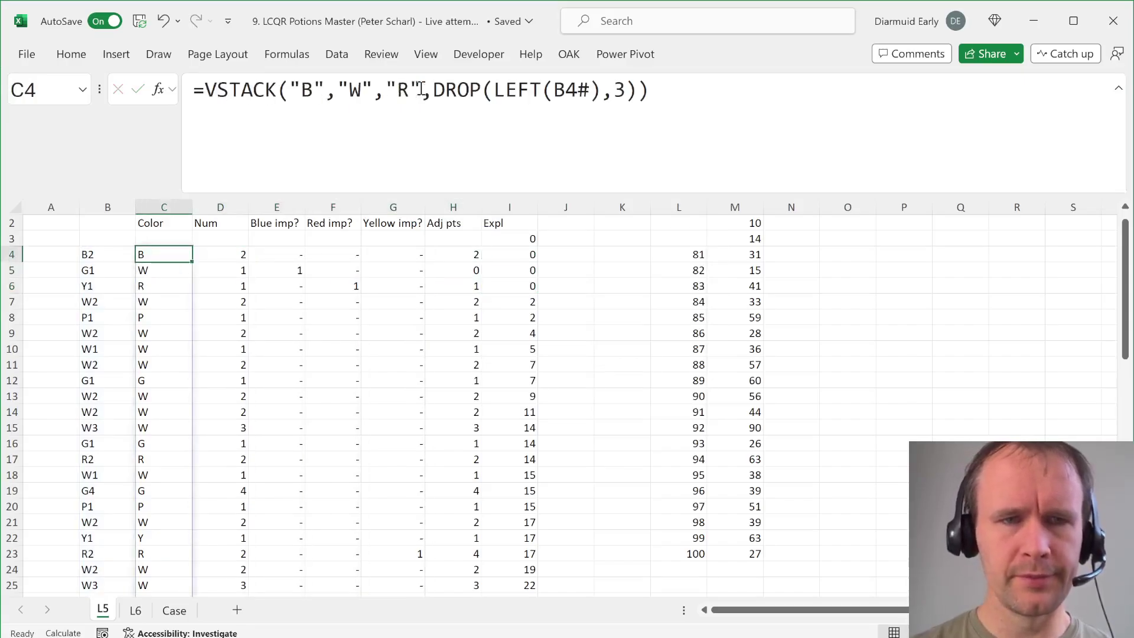
Step: Wrap the Num formula in D4 on L5 in VSTACK, closing the parenthesis after TEXTAFTER(B4#,ing)*1
key(Right)
click(210, 90)
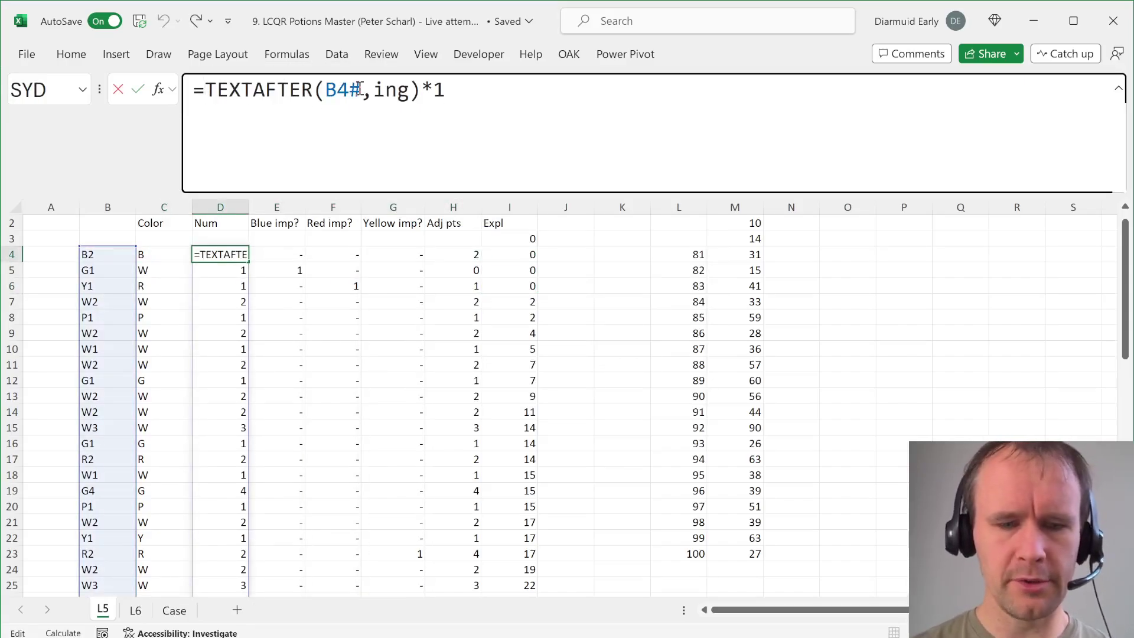
text(vst)
key(Tab)
key(End)
text(,)
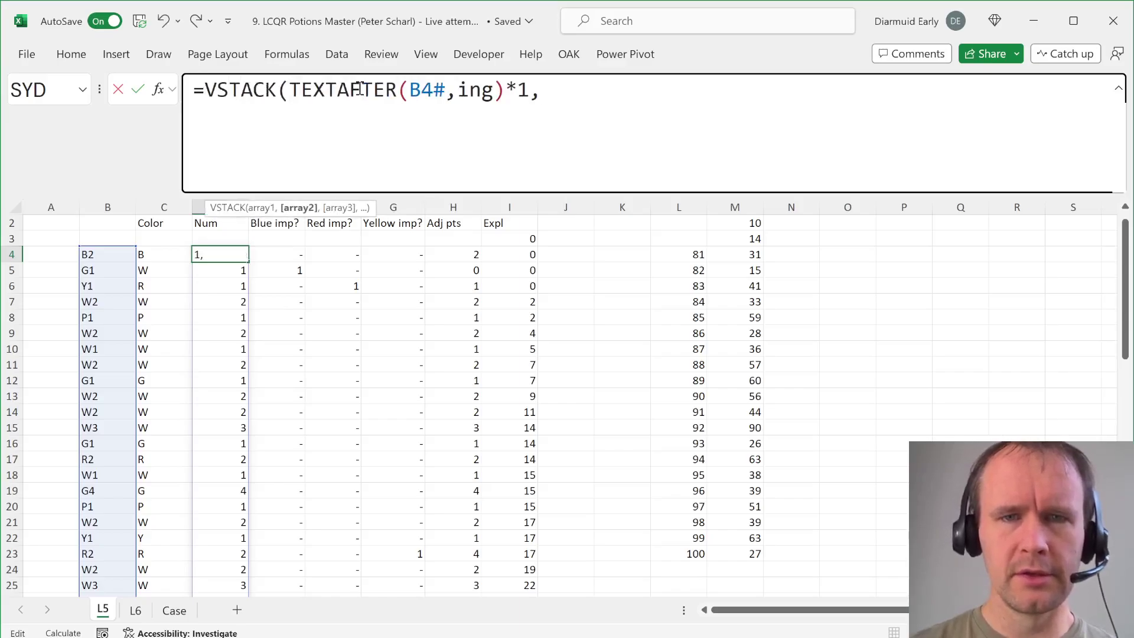
key(BackSpace)
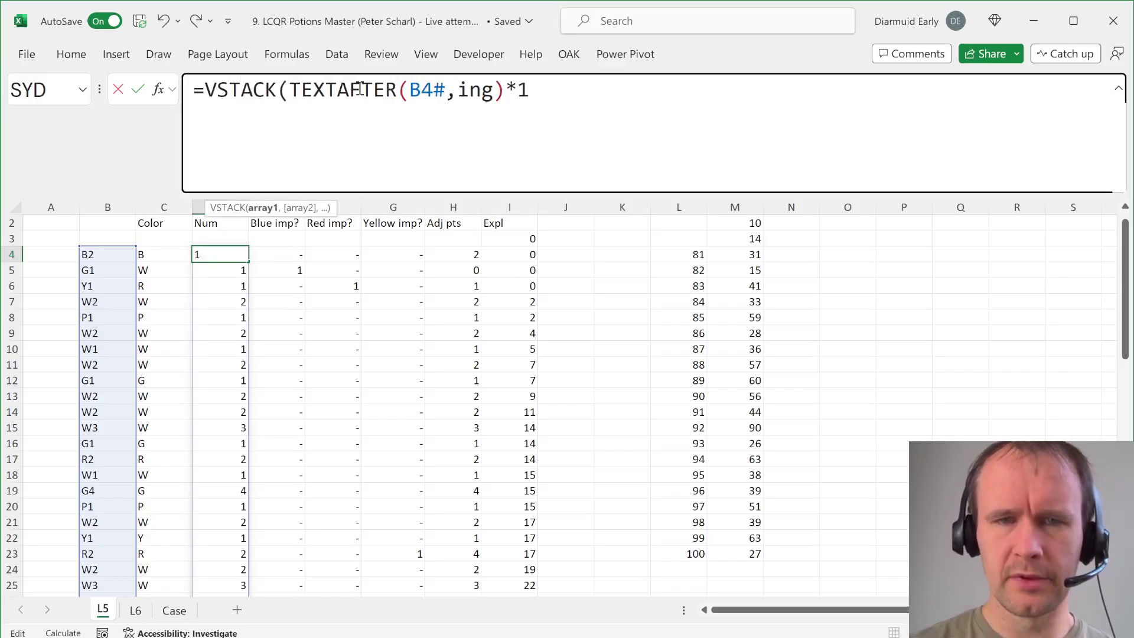
text())
Step: Put test numbers 1, 2 and 4 ahead in D4's VSTACK, wrapping the TEXTAFTER part in DROP to remove its first three rows
click(295, 89)
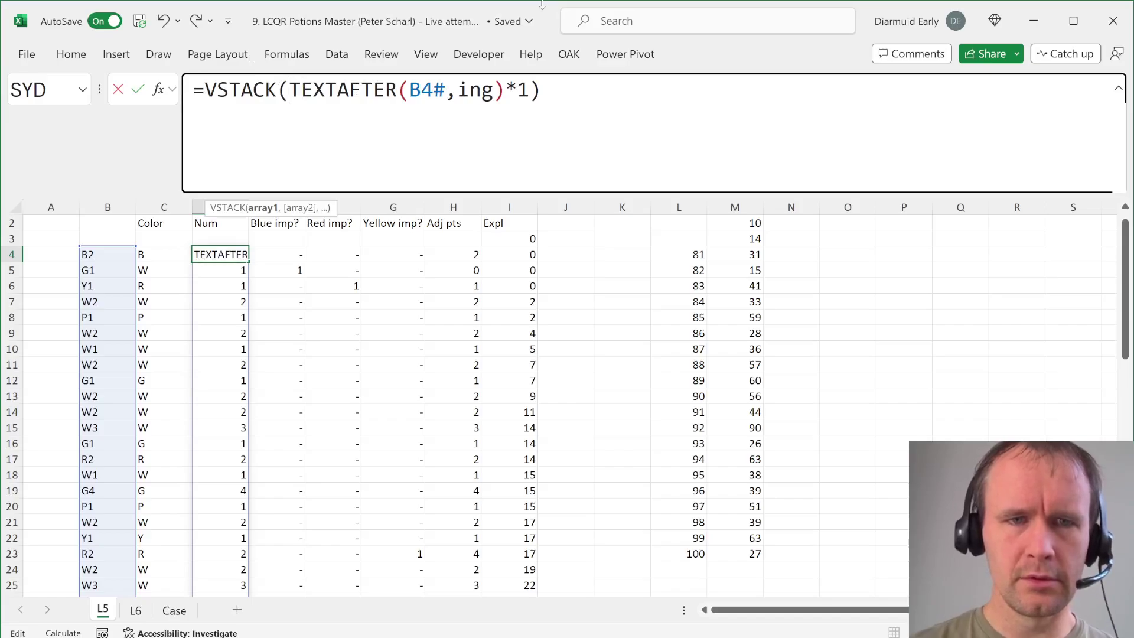
text(1,0)
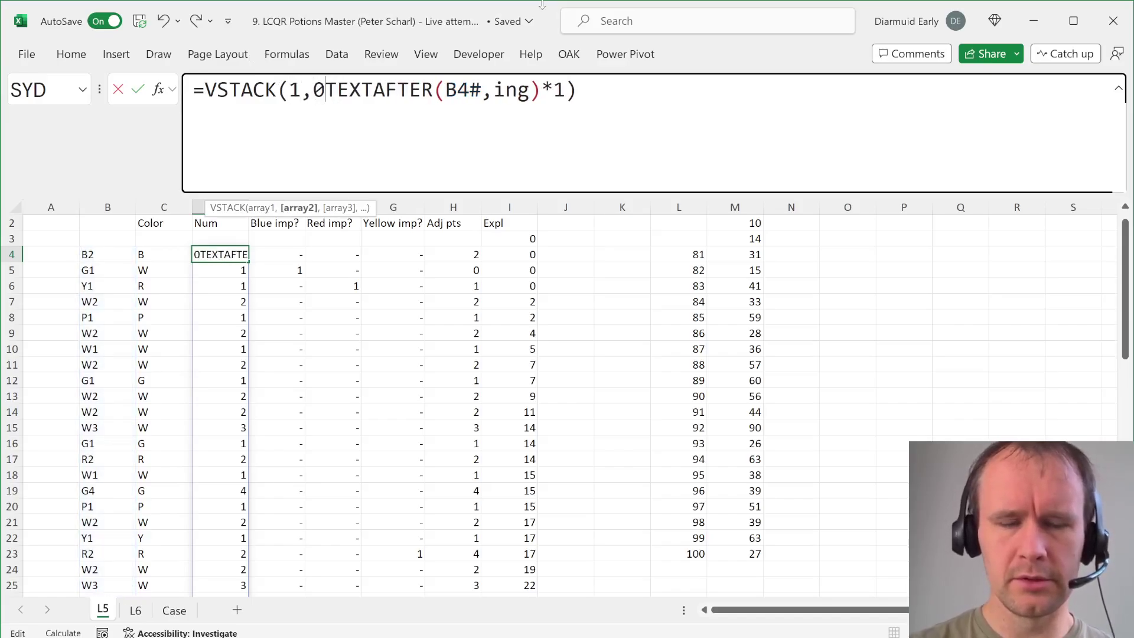
key(BackSpace)
text(2,4,)
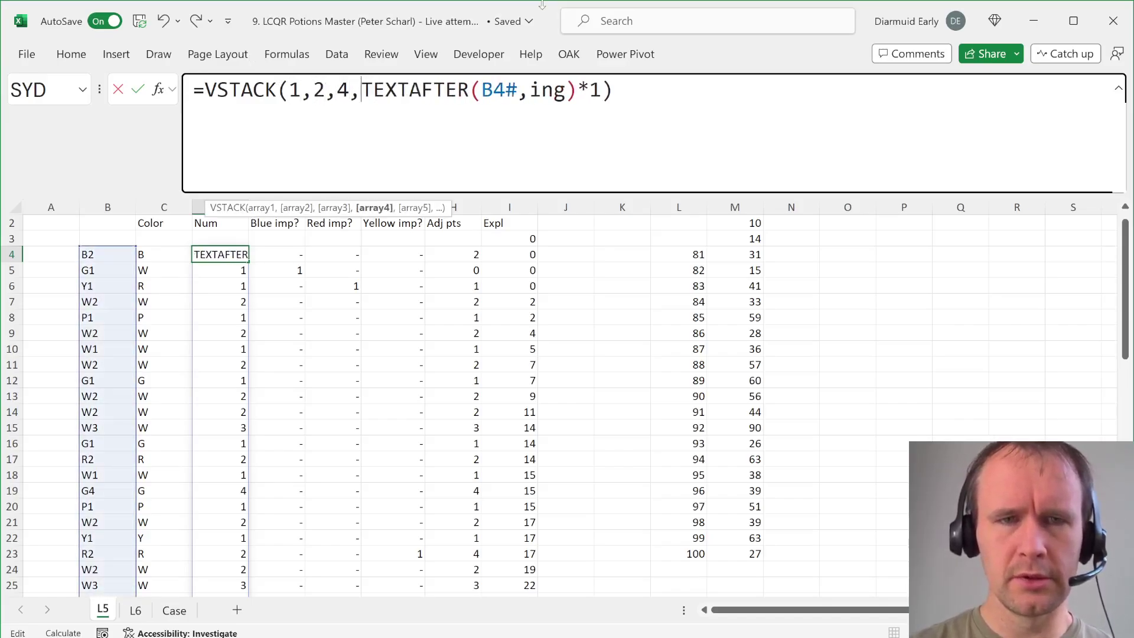
text(dro)
key(Tab)
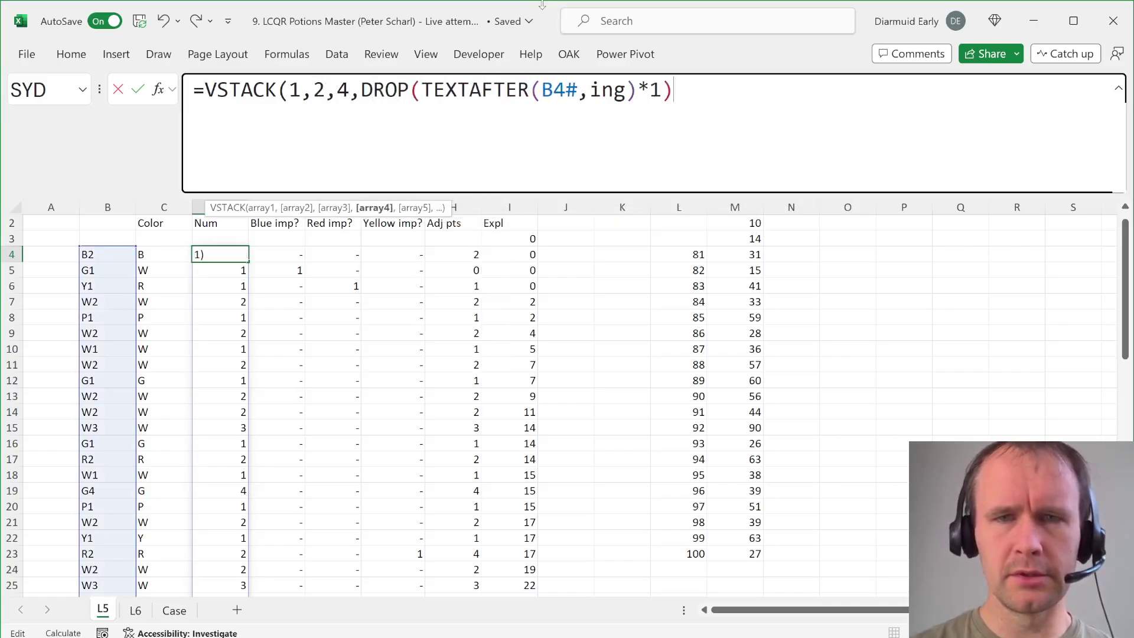
text(,3)
key(Return)
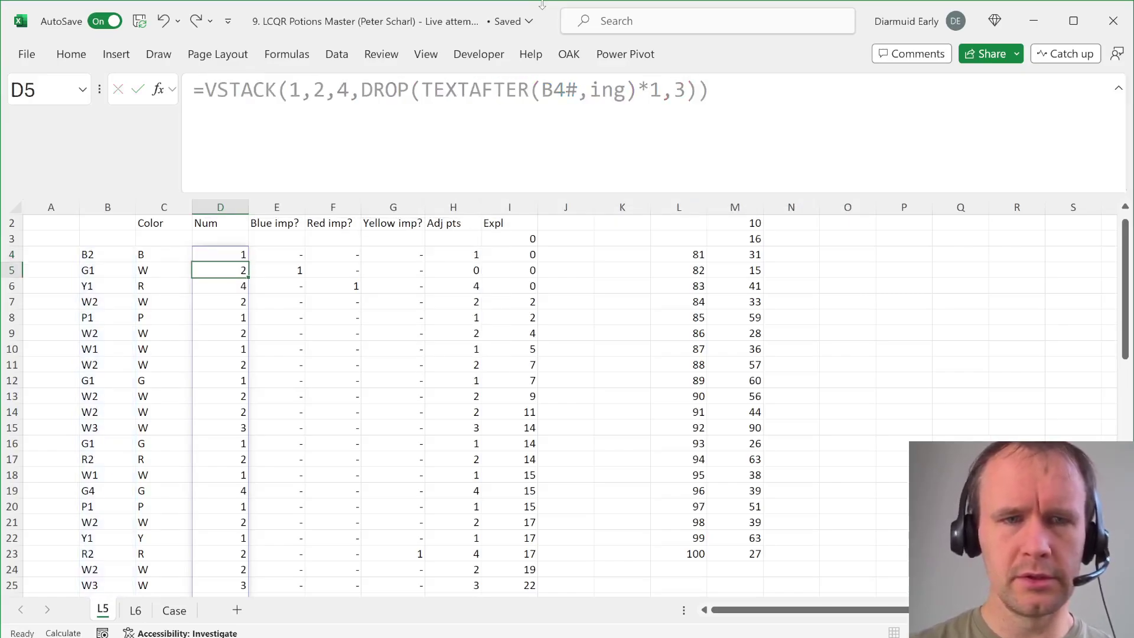
Step: Compare the adjusted points formula in column H between the L5 and L6 sheets
key(Right)
key(Right)
key(Right)
key(Right)
key(ctrl+Page_Down)
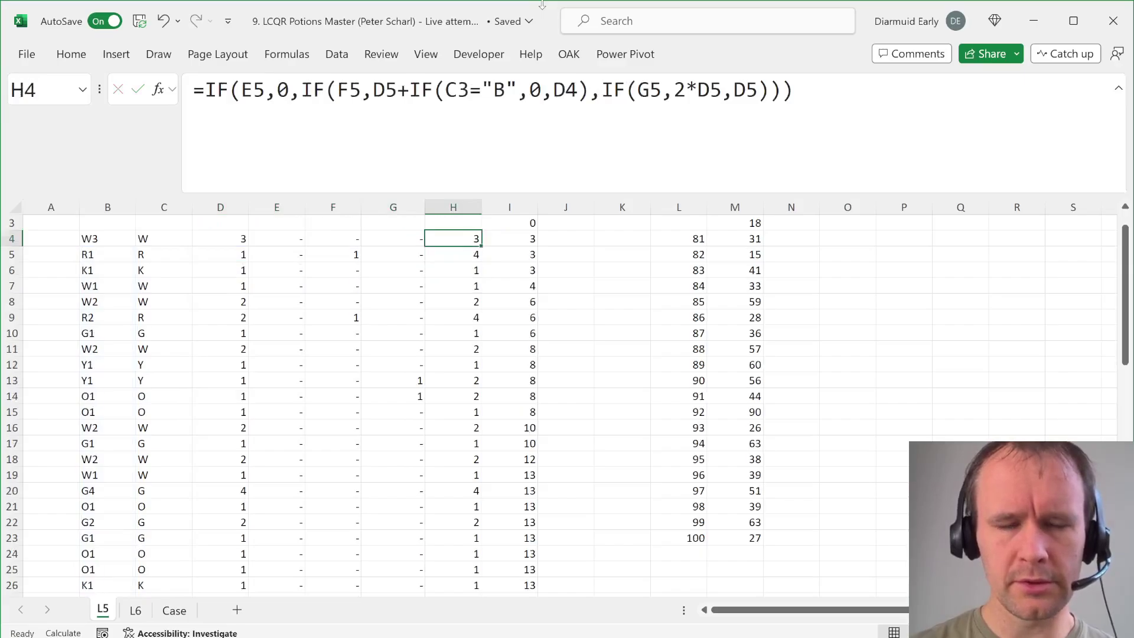
key(ctrl+Page_Down)
key(ctrl+Page_Up)
key(ctrl+Page_Up)
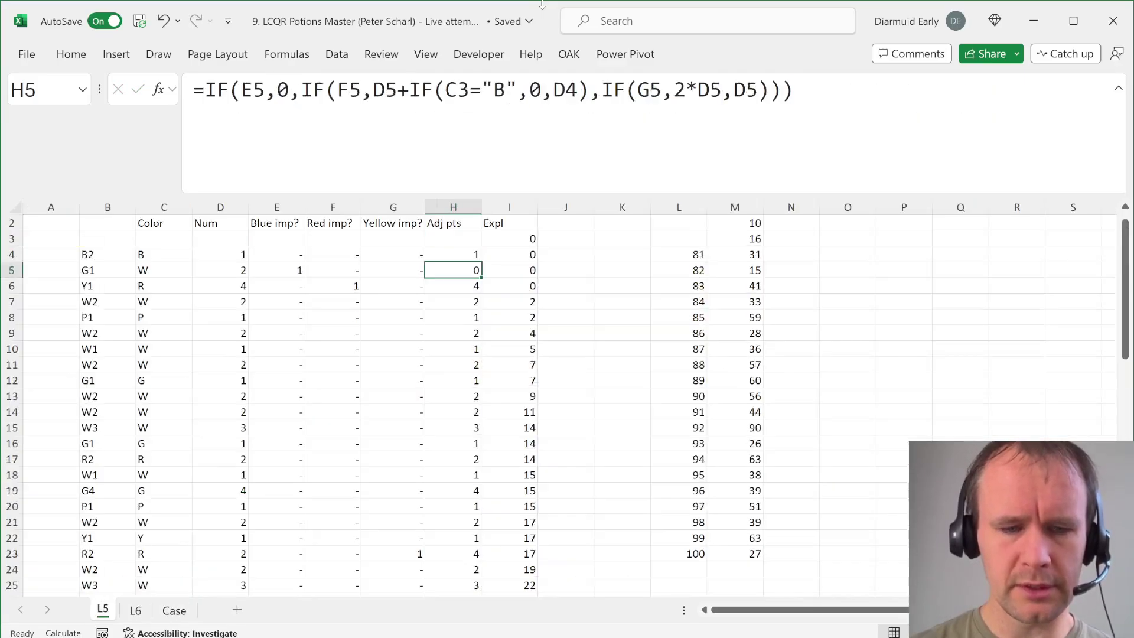
Step: Undo the test formulas in C4 and D4 on L5, restoring =LEFT(B4#) in the Color column
key(Left)
key(Left)
key(Left)
key(Left)
key(Up)
key(Left)
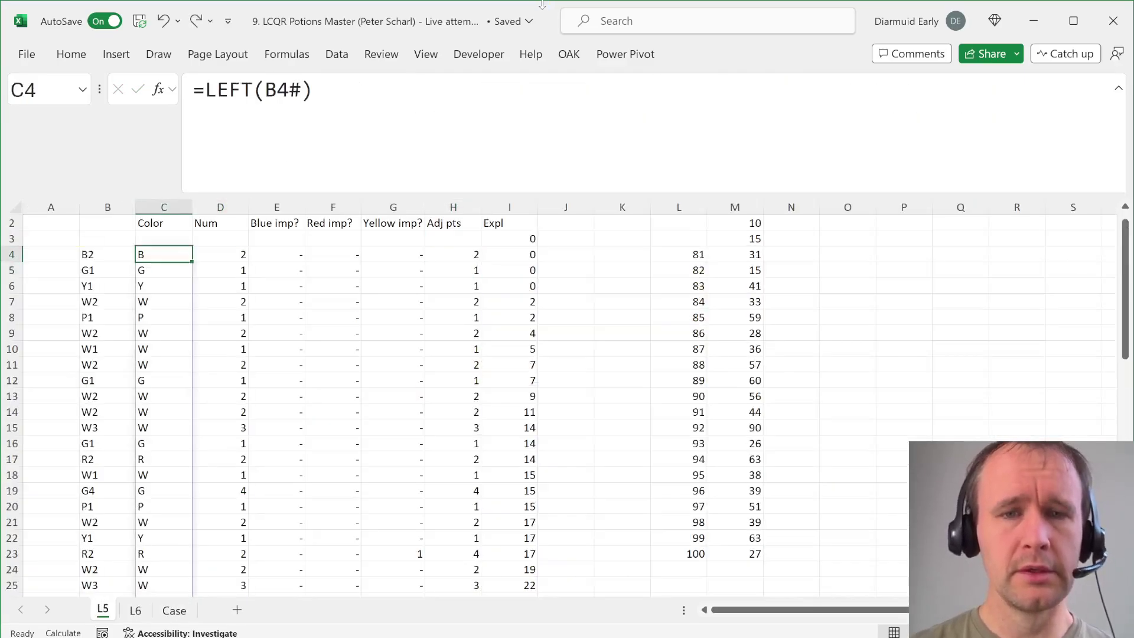
Step: Add the heading Black in J2 on the L6 sheet, beside the Expl column
key(Right)
key(Right)
key(Right)
key(Right)
key(Right)
key(ctrl+Page_Down)
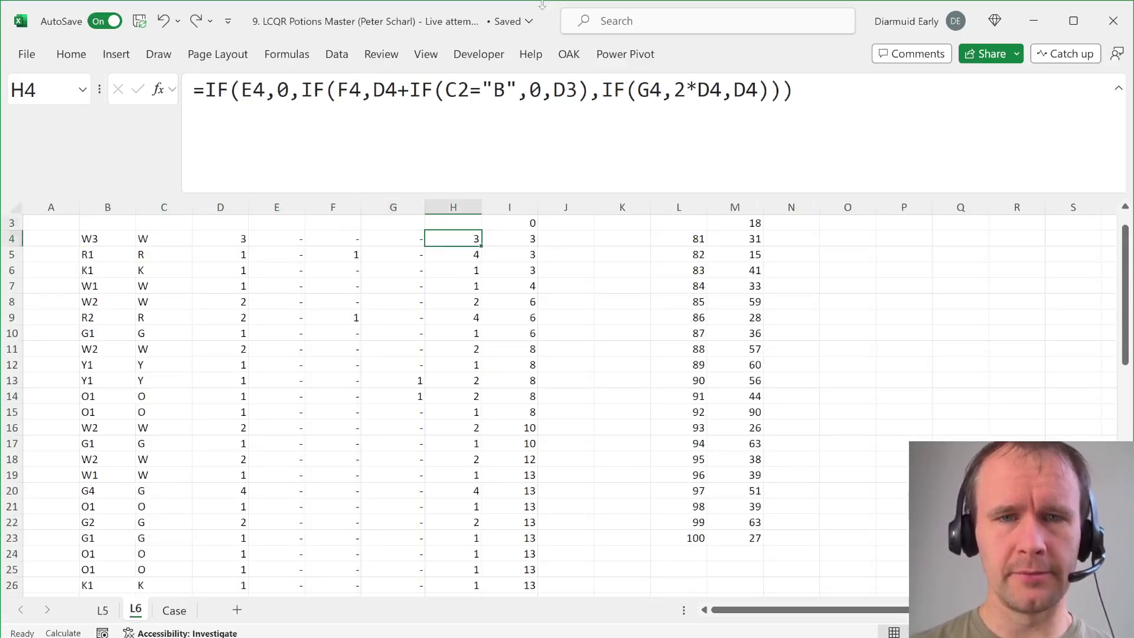
key(Up)
key(Up)
key(Up)
key(Down)
key(Right)
key(Right)
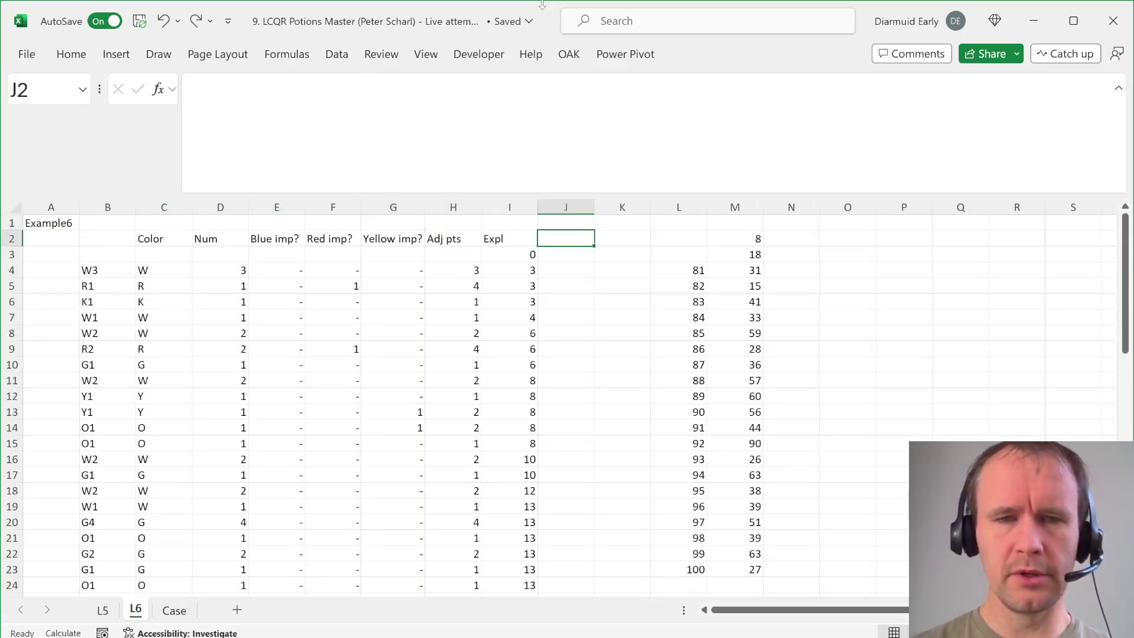
text(Black)
key(Tab)
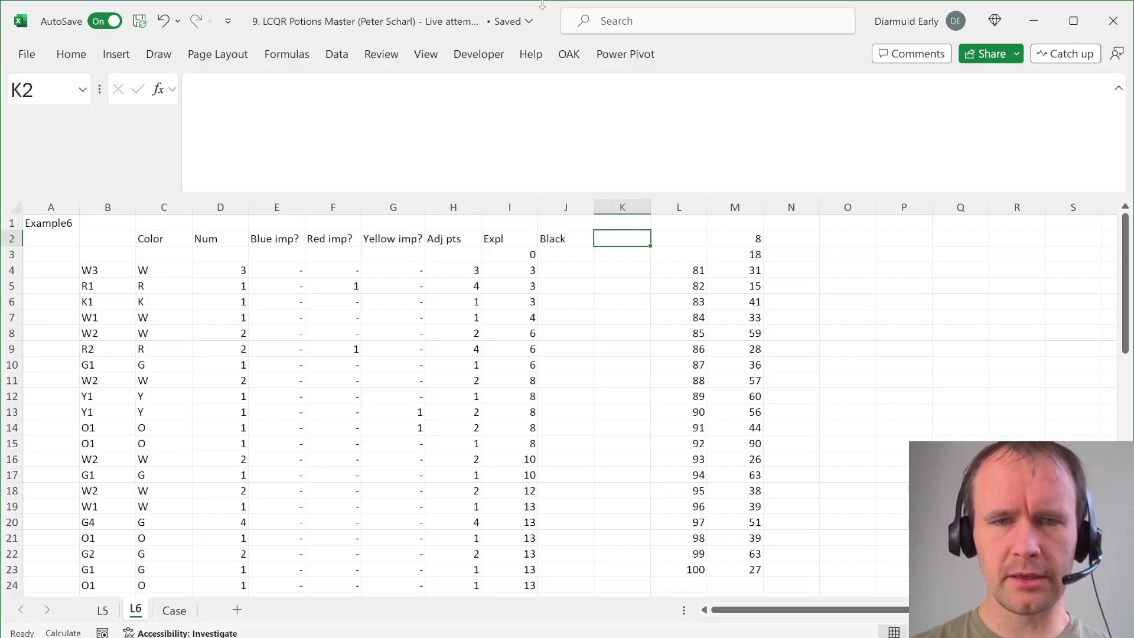
Step: Insert two blank columns at K on L6, beside the Black column
key(alt+h)
key(i)
key(c)
key(alt+h)
text(ic)
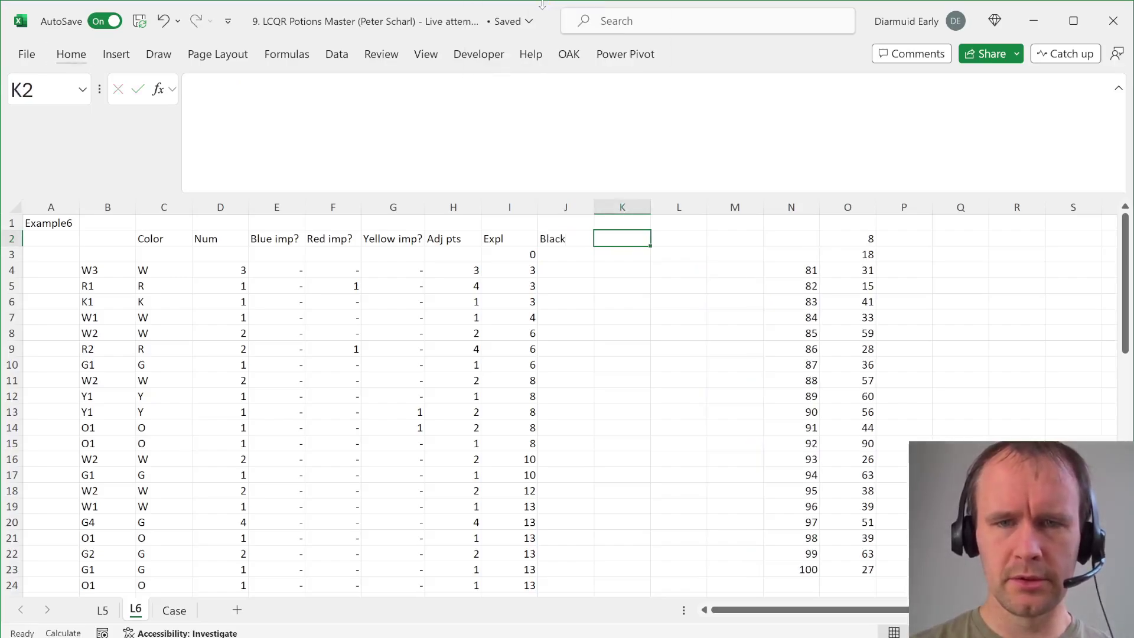
Step: Enter the headings Thresh in K2 and Purp in L2 on L6
text(Pur)
key(Escape)
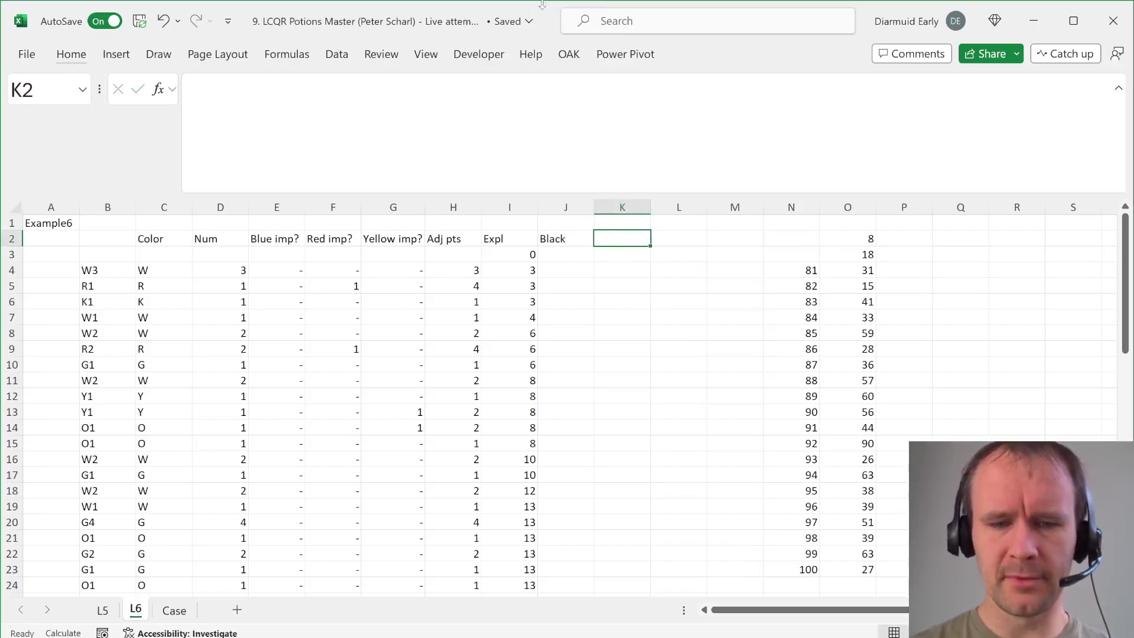
text(Thresh)
key(Tab)
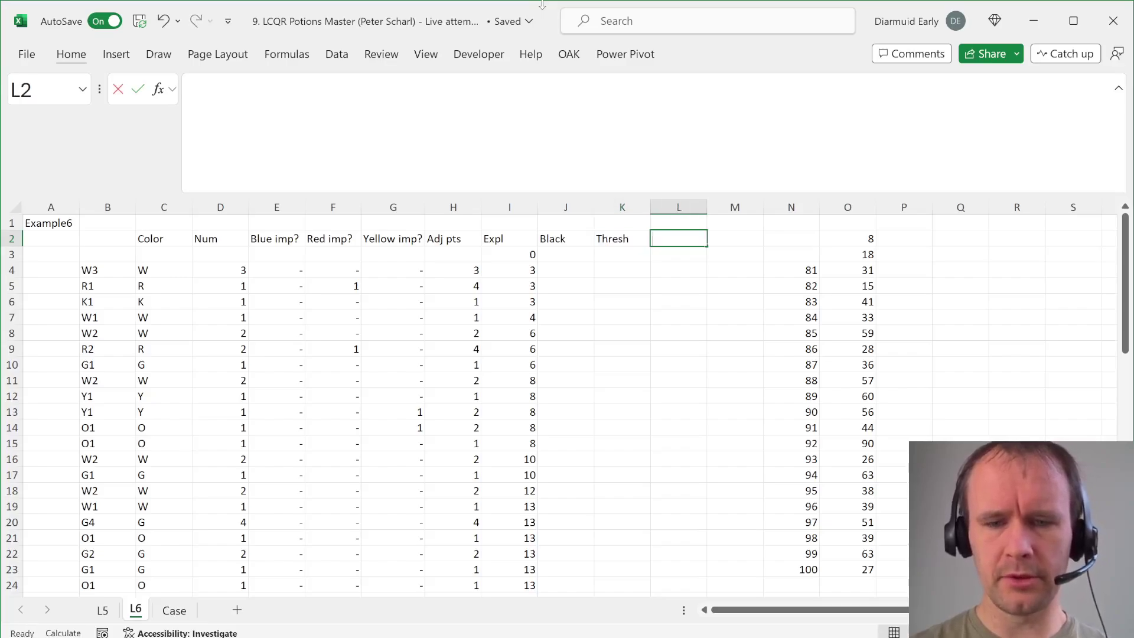
text(Purp)
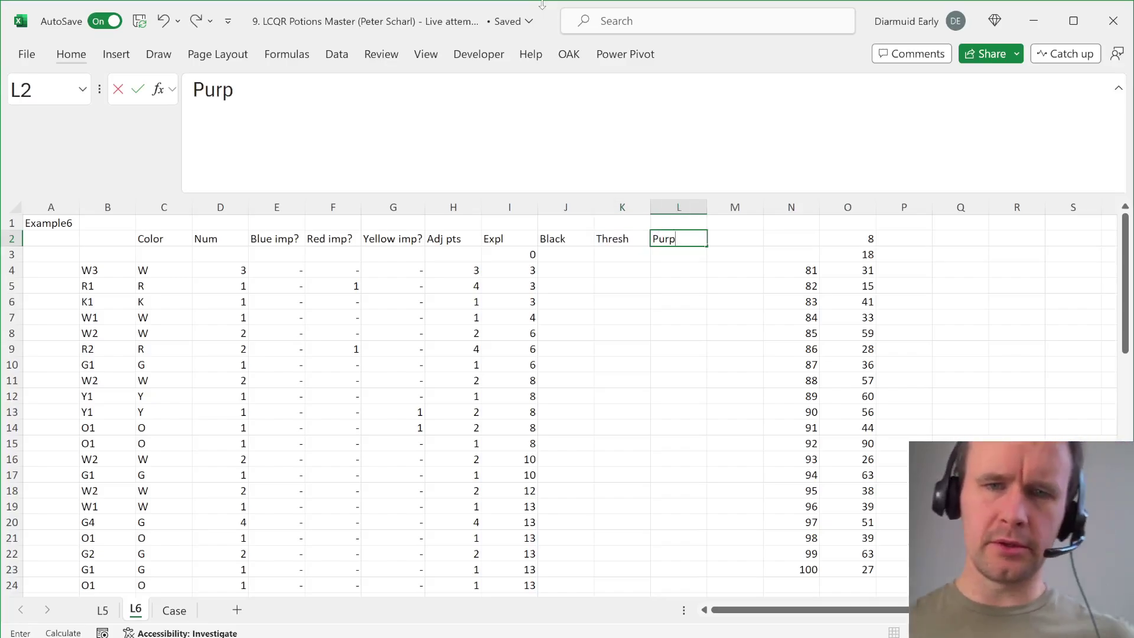
key(Return)
Step: Enter the running count =J3+(C4="B") in J4 under the Black heading
key(Down)
key(Up)
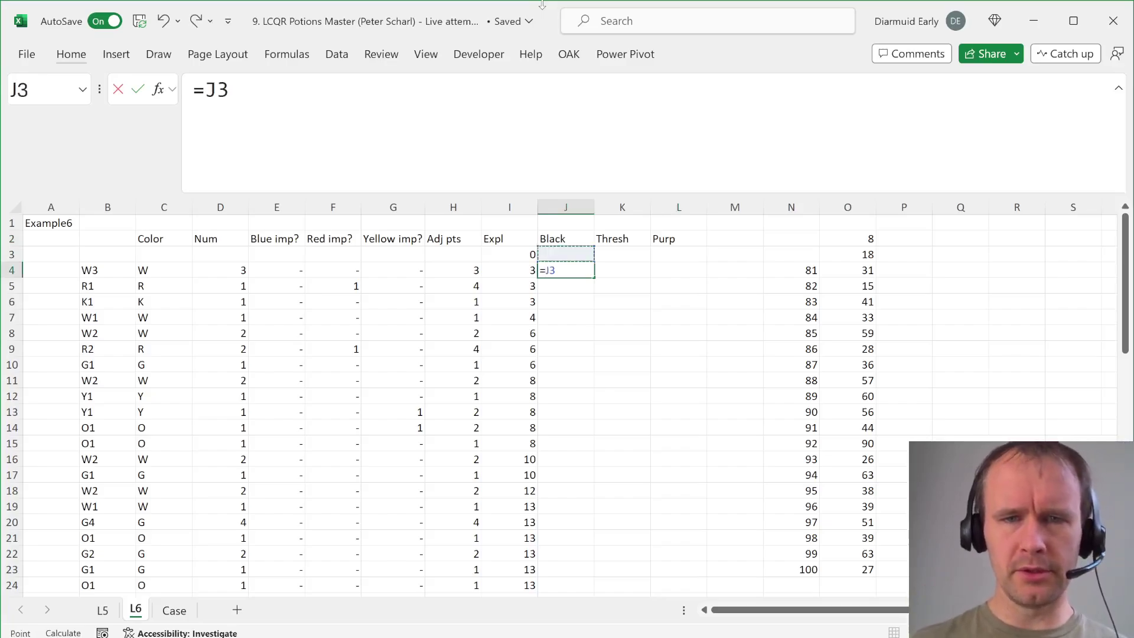
text(+()
key(Left)
key(Left)
key(Left)
key(Left)
key(Left)
key(Left)
key(Left)
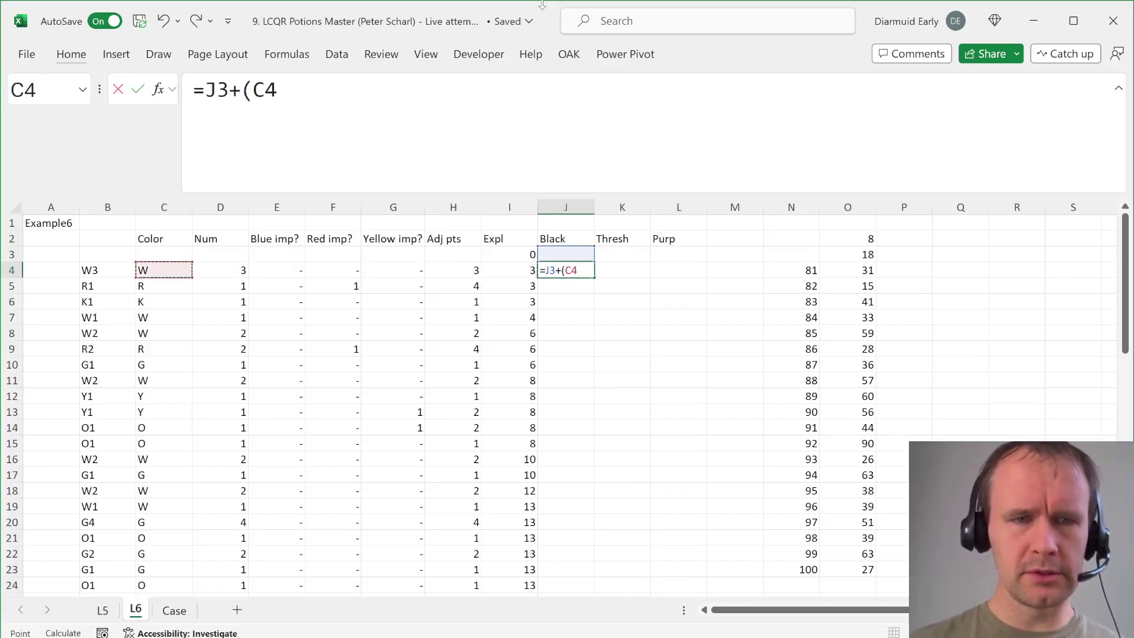
text(=B")
key(BackSpace)
key(BackSpace)
text("B"))
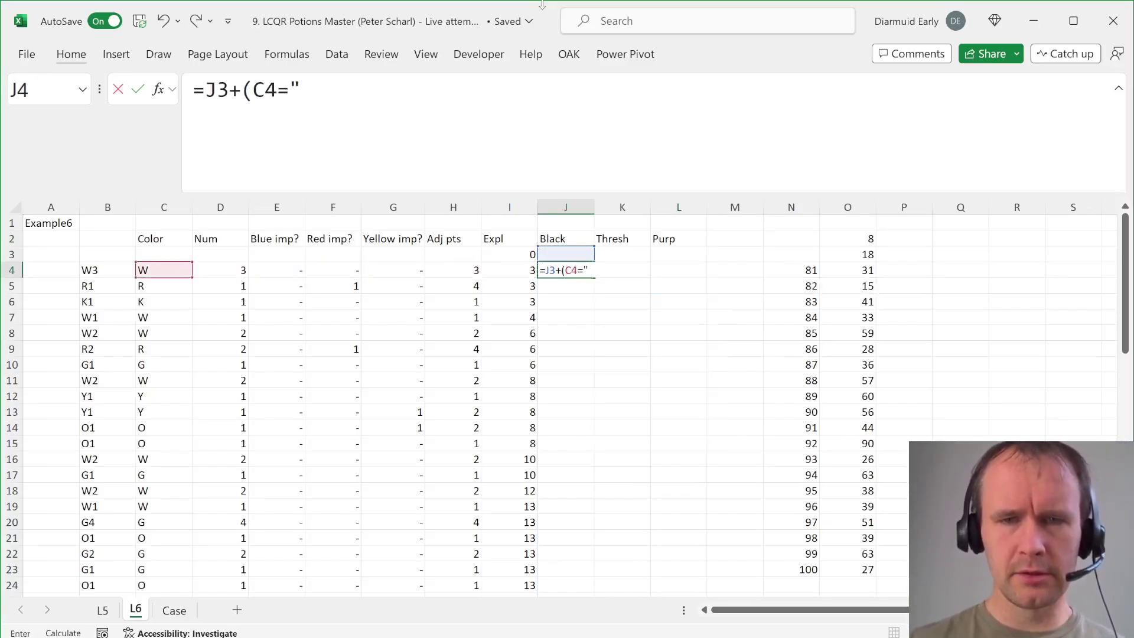
key(ctrl+Return)
Step: Look through the ingredient rules and the Level 3 games with their ingredient lists on the Case sheet
key(ctrl+Page_Down)
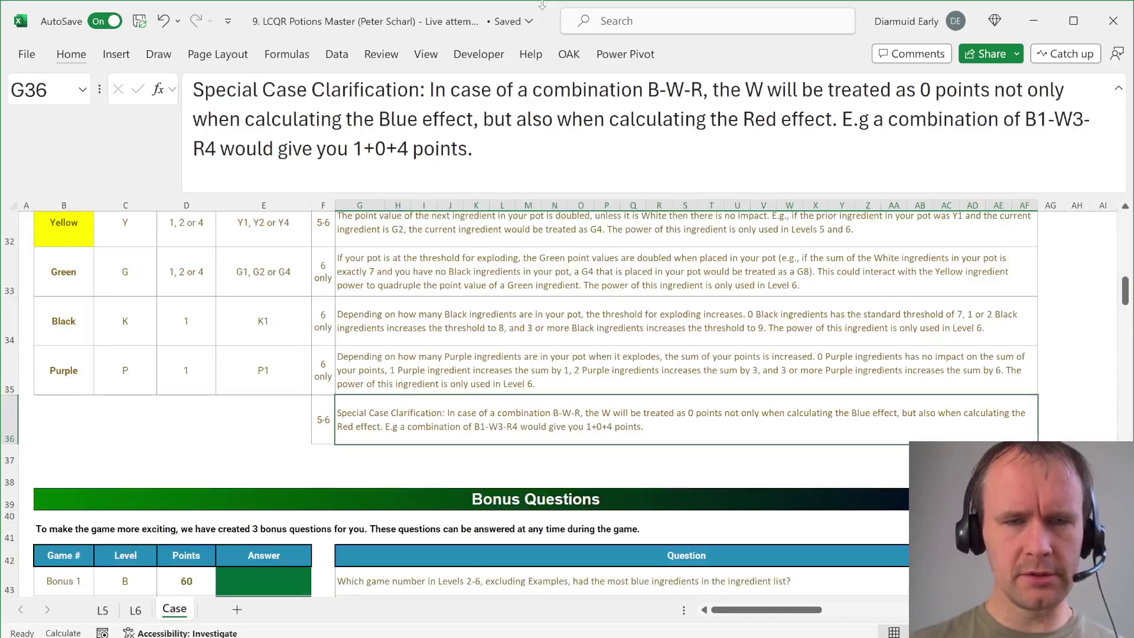
key(ctrl+Down)
key(ctrl+Down)
key(Left)
key(Up)
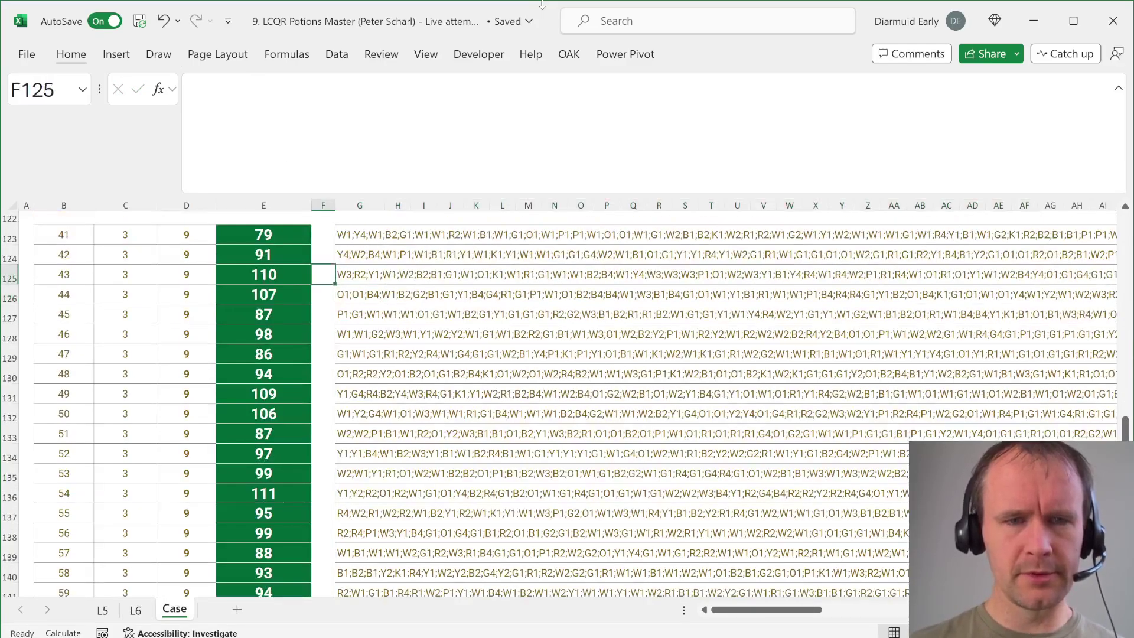
key(Up)
key(Up)
key(Up)
key(Up)
key(Right)
key(Up)
key(Right)
key(Down)
key(Down)
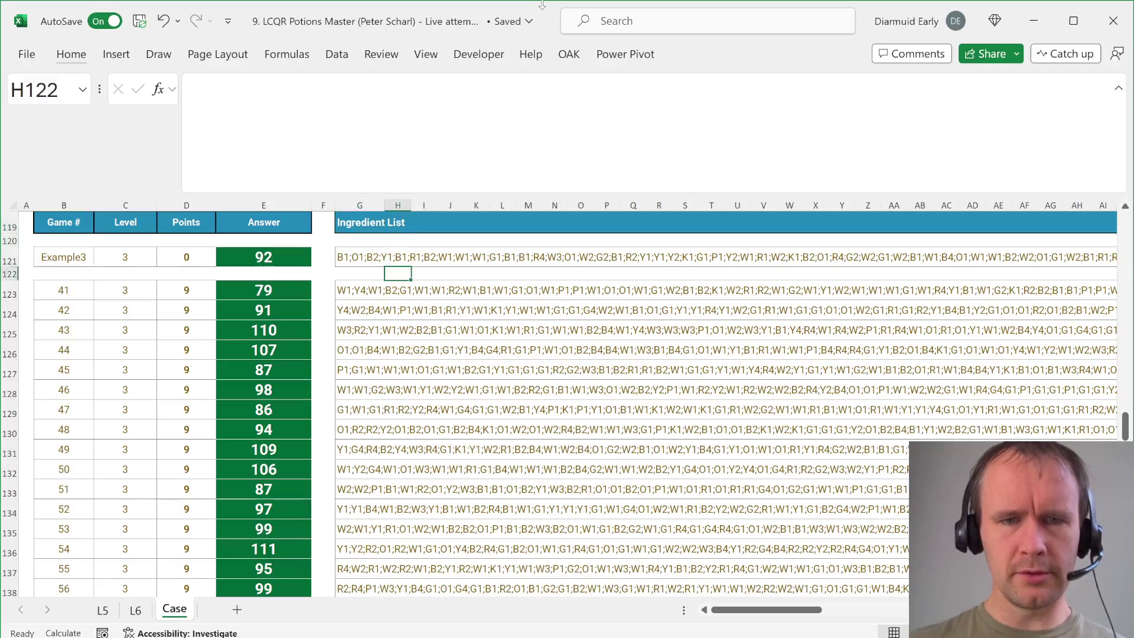
key(Down)
text(=len)
key(Escape)
key(Escape)
Step: Enter =LEN(G189:G208) in H189 on the Case sheet, beside the Level 5 ingredient lists
key(Page_Down)
key(Page_Down)
key(Page_Down)
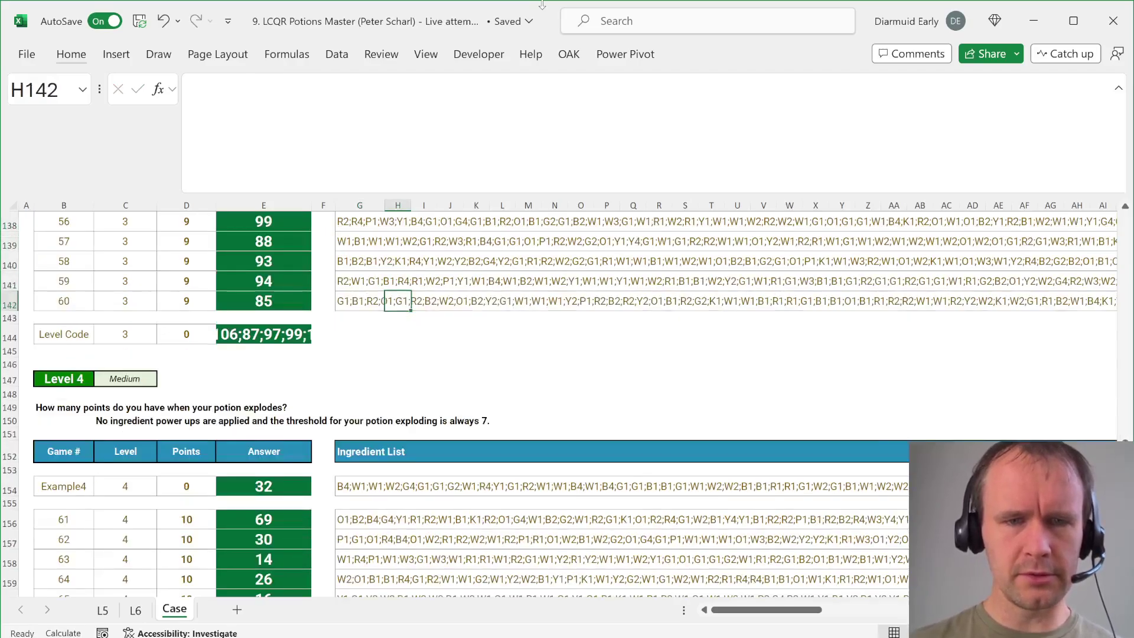
key(Down)
key(Down)
key(Down)
key(Down)
key(Down)
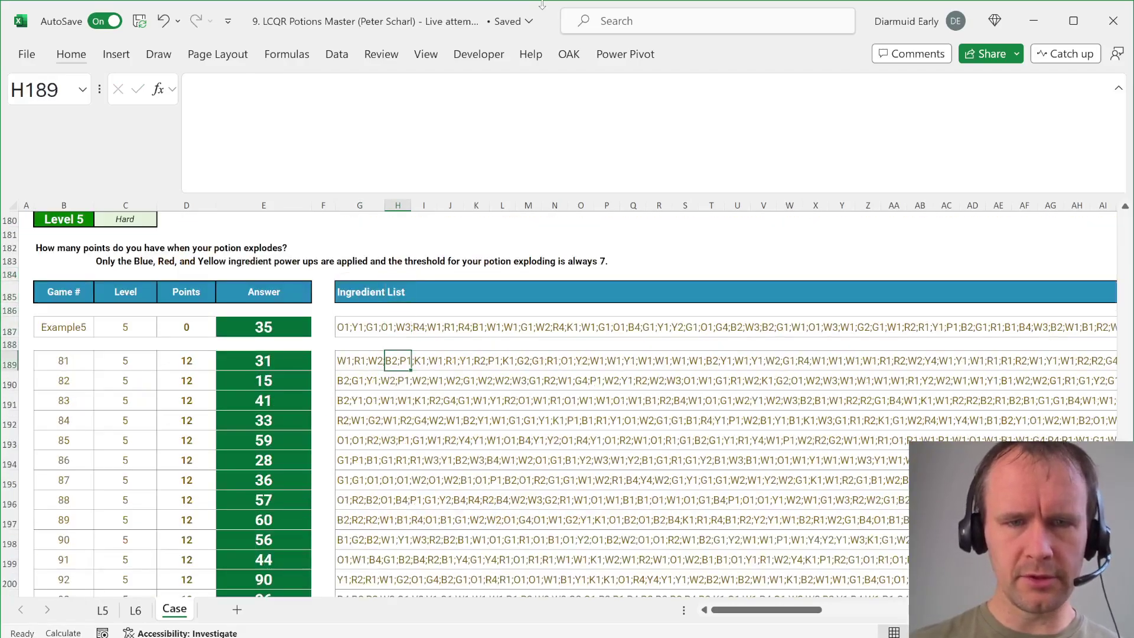
text(=len)
key(Tab)
key(Left)
key(ctrl+shift+Down)
key(Return)
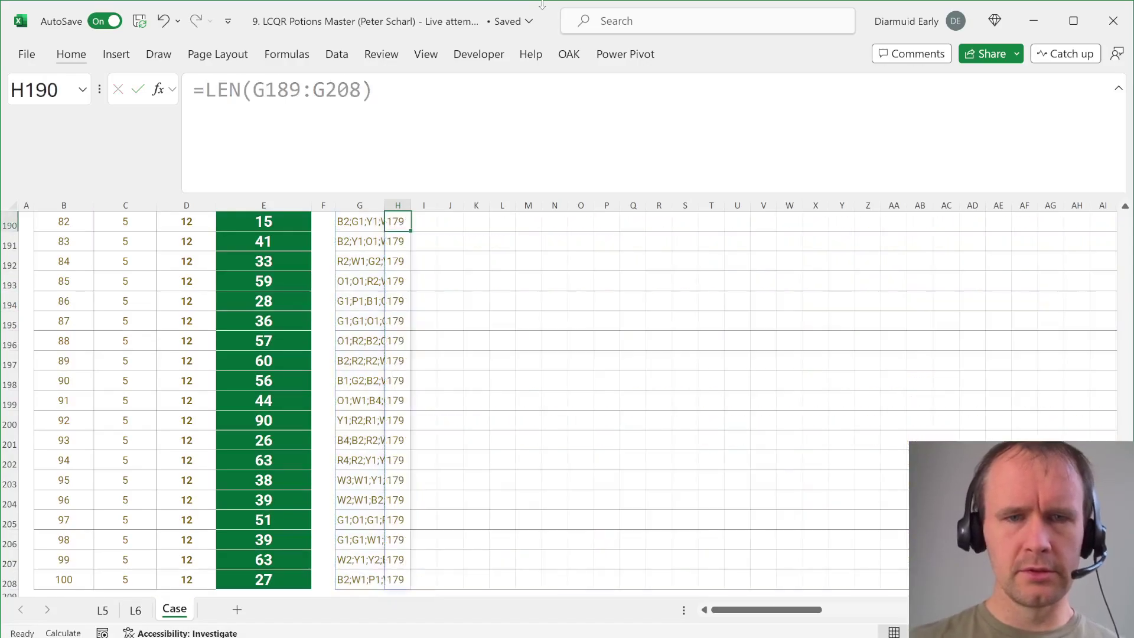
Step: Copy the ingredient-list length formula from H189 to H222 for the Level 6 games and select its results
key(Up)
key(ctrl+c)
key(ctrl+Down)
key(Down)
key(Down)
key(Down)
key(Down)
key(Down)
key(Down)
key(Down)
key(Down)
key(Down)
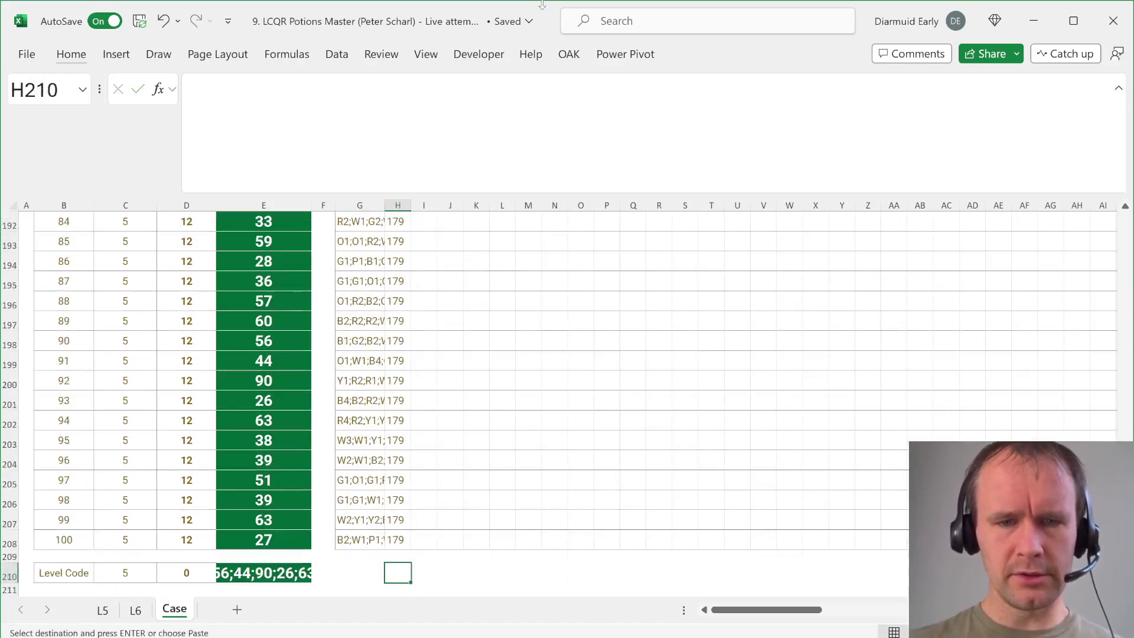
key(Down)
key(Down)
key(Down)
key(Down)
key(Down)
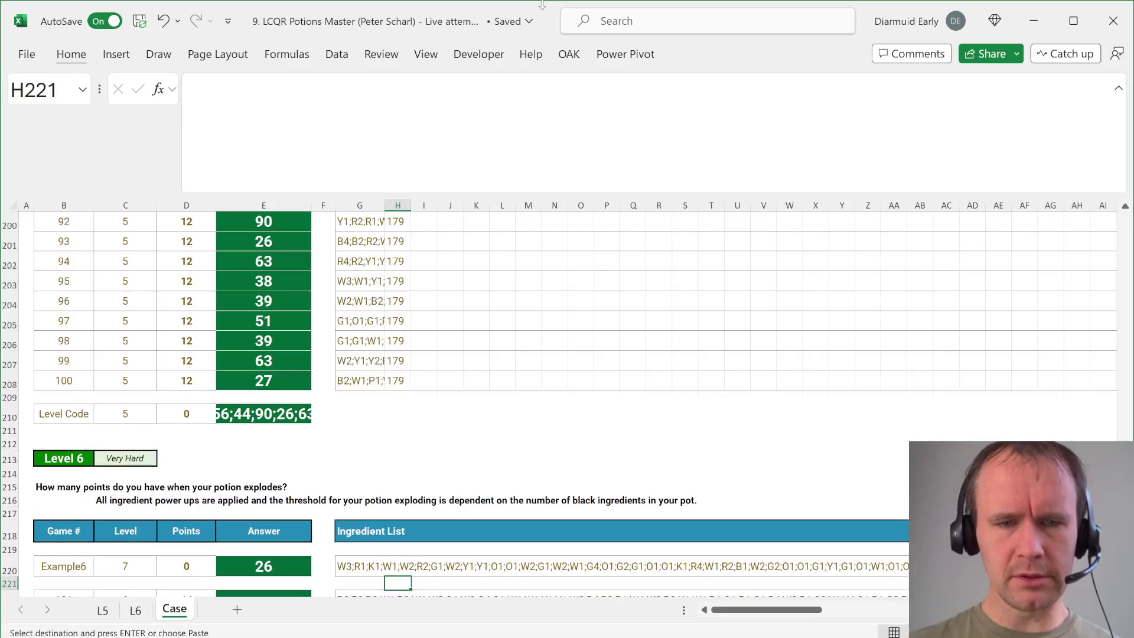
key(ctrl+v)
key(ctrl+Down)
key(ctrl+shift+Up)
key(ctrl+shift+Up)
key(ctrl+shift+Up)
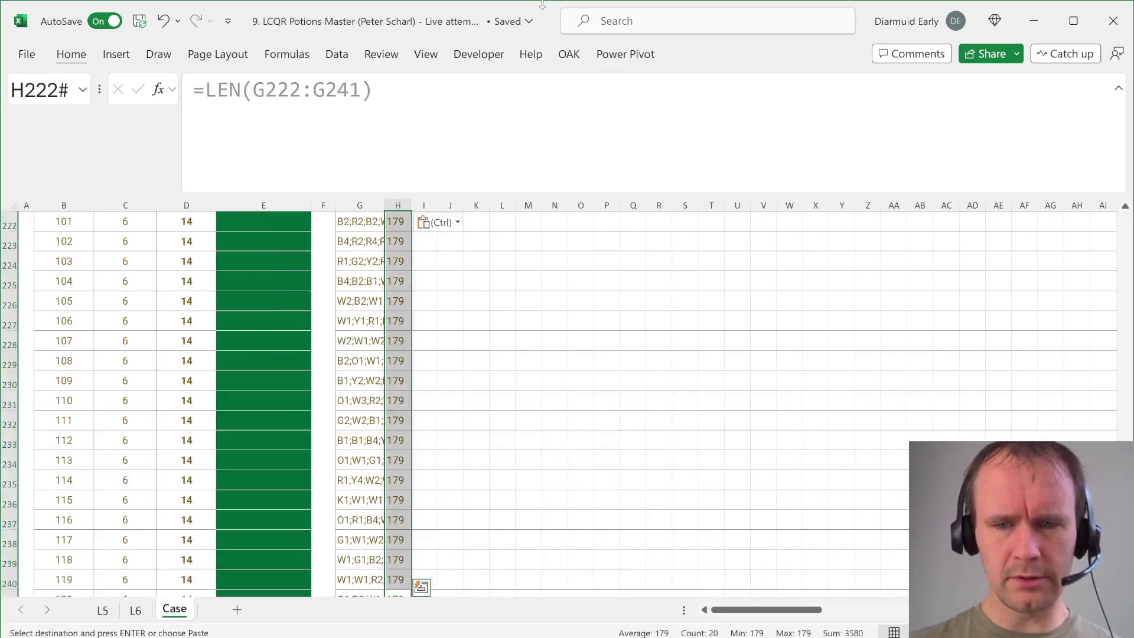
Step: Fill the Black running count in J4 on L6 down to row 63
key(ctrl+Page_Up)
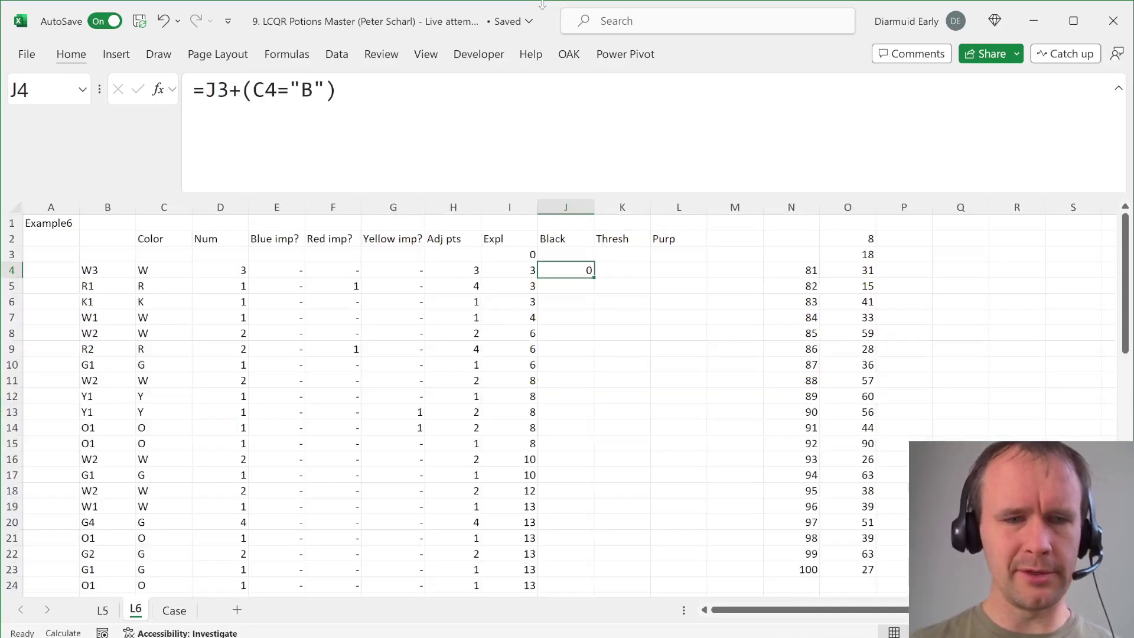
key(Left)
key(ctrl+Down)
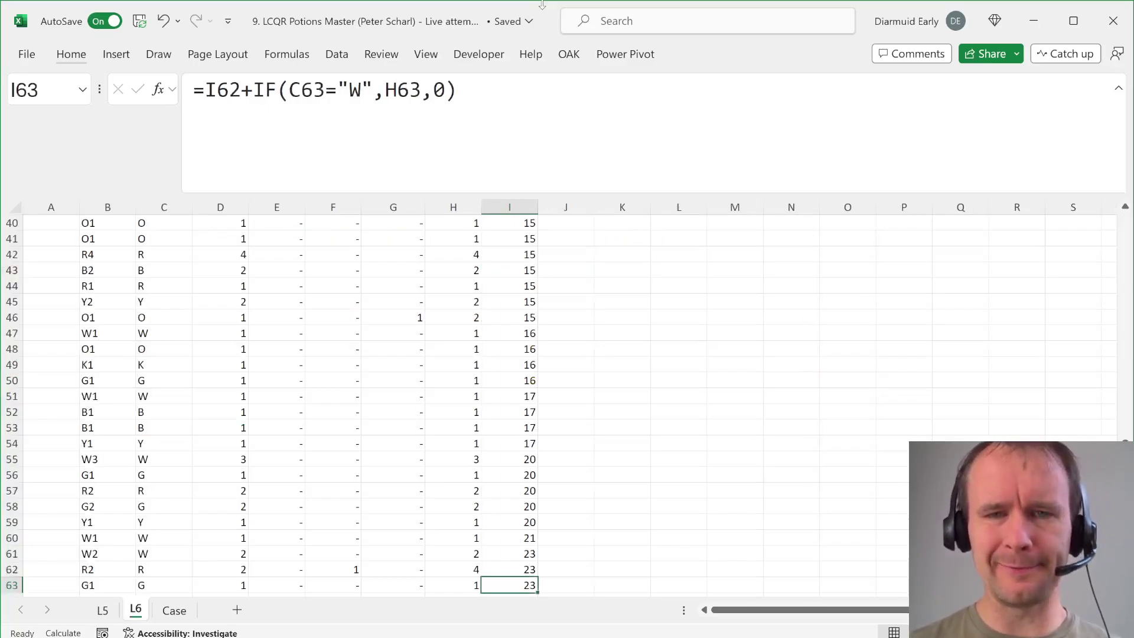
key(Right)
key(ctrl+shift+Up)
key(ctrl+d)
key(ctrl+Up)
key(ctrl+Up)
key(Down)
key(Down)
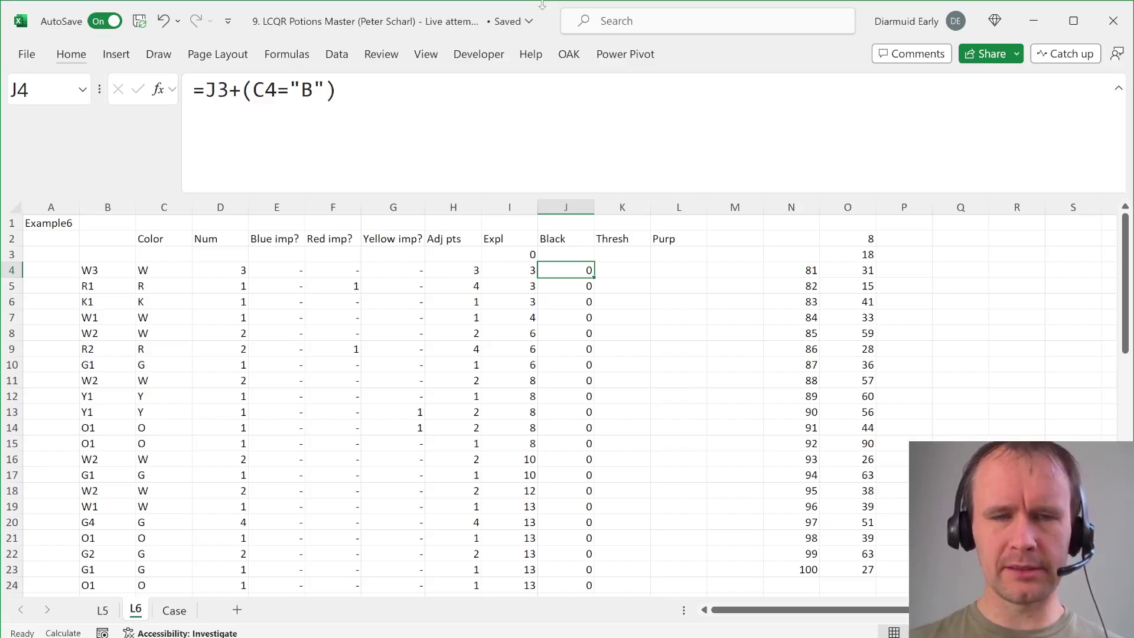
Step: Anchor the color column reference in J4 so the formula reads =J3+($C4="B")
click(252, 99)
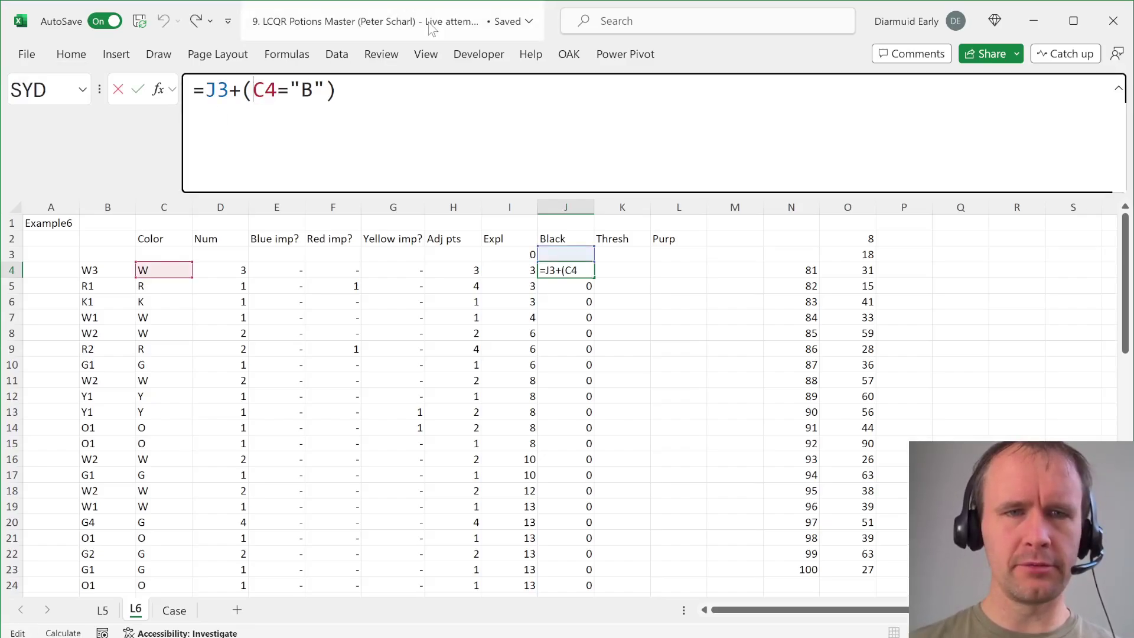
text($)
key(Return)
key(Up)
key(ctrl+c)
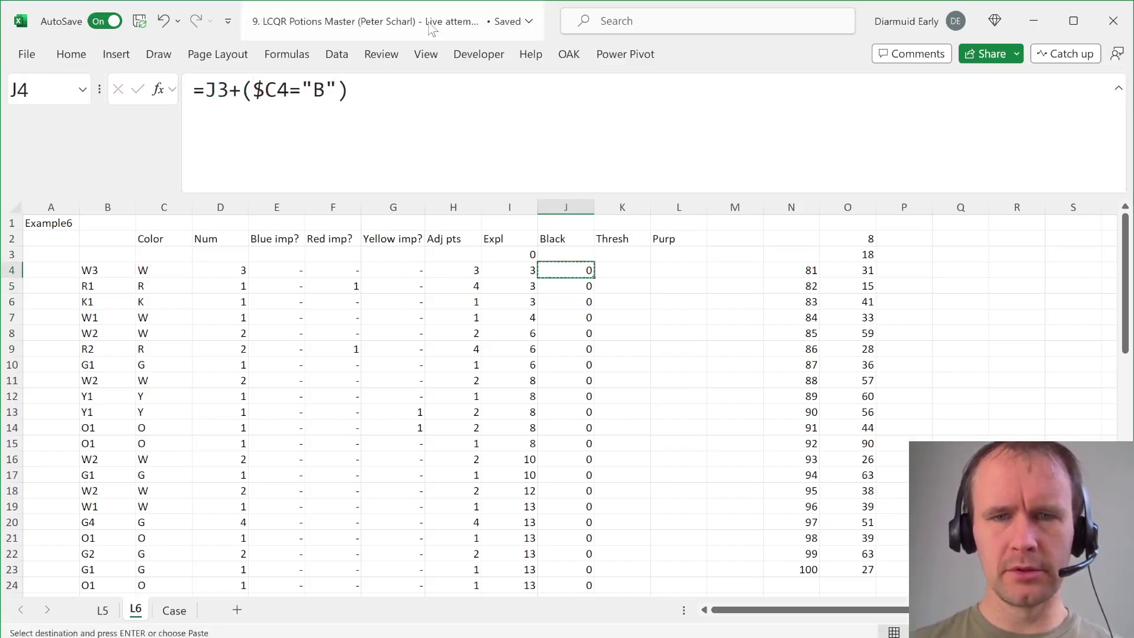
key(Up)
key(Up)
key(Down)
key(Down)
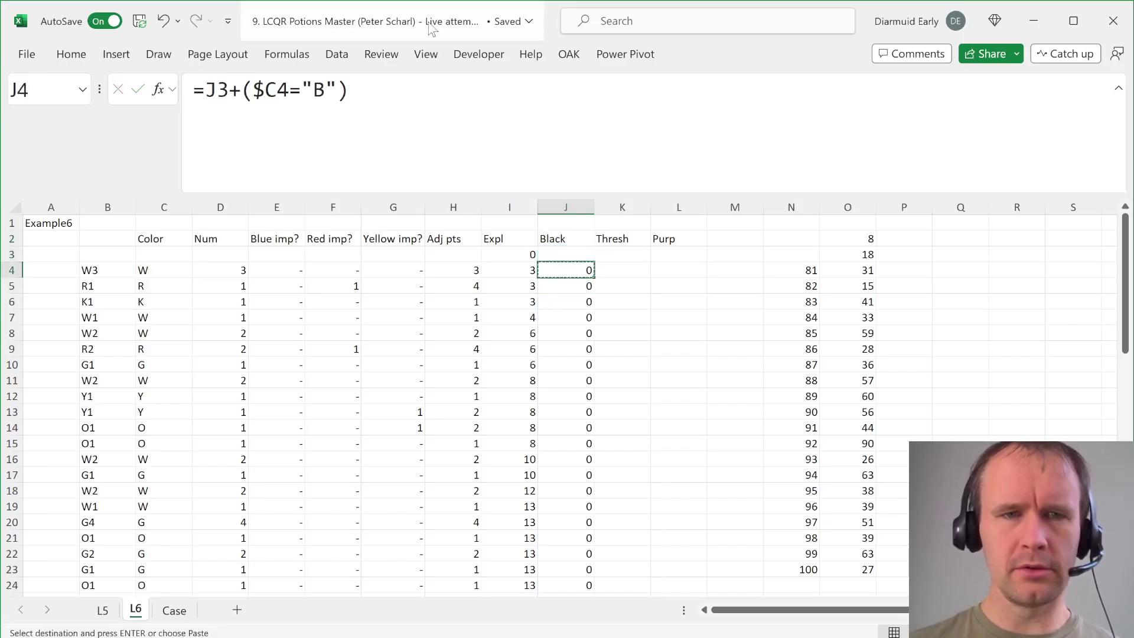
Step: Change the color tested in J4 to "K" and fill the corrected formula down the Black column
key(Escape)
click(334, 84)
key(BackSpace)
text(K)
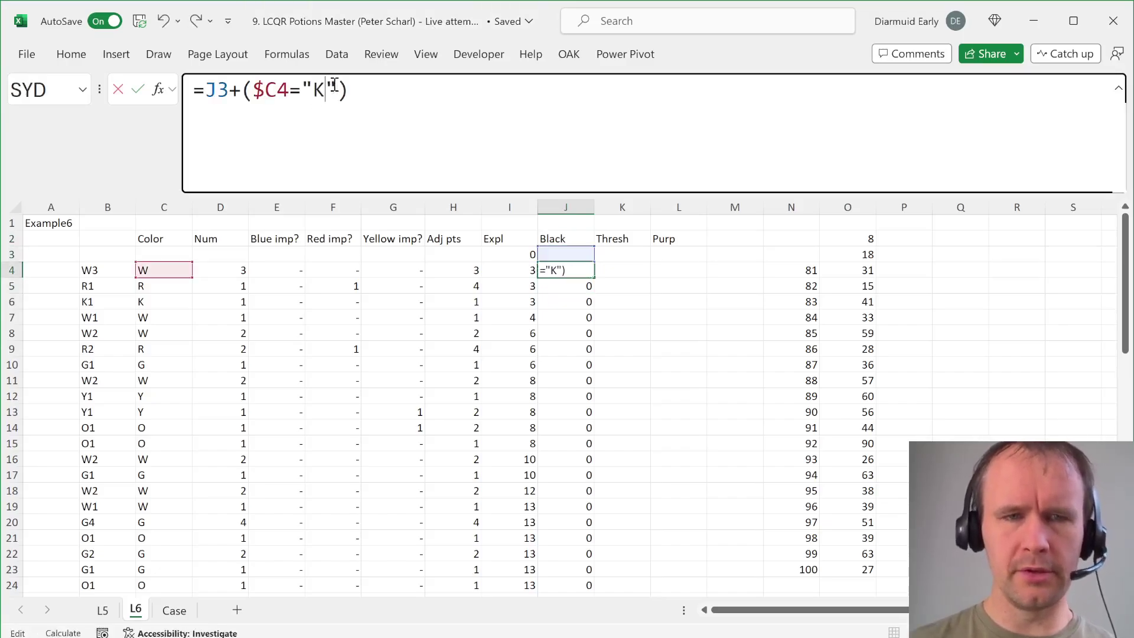
key(Return)
key(Up)
key(Down)
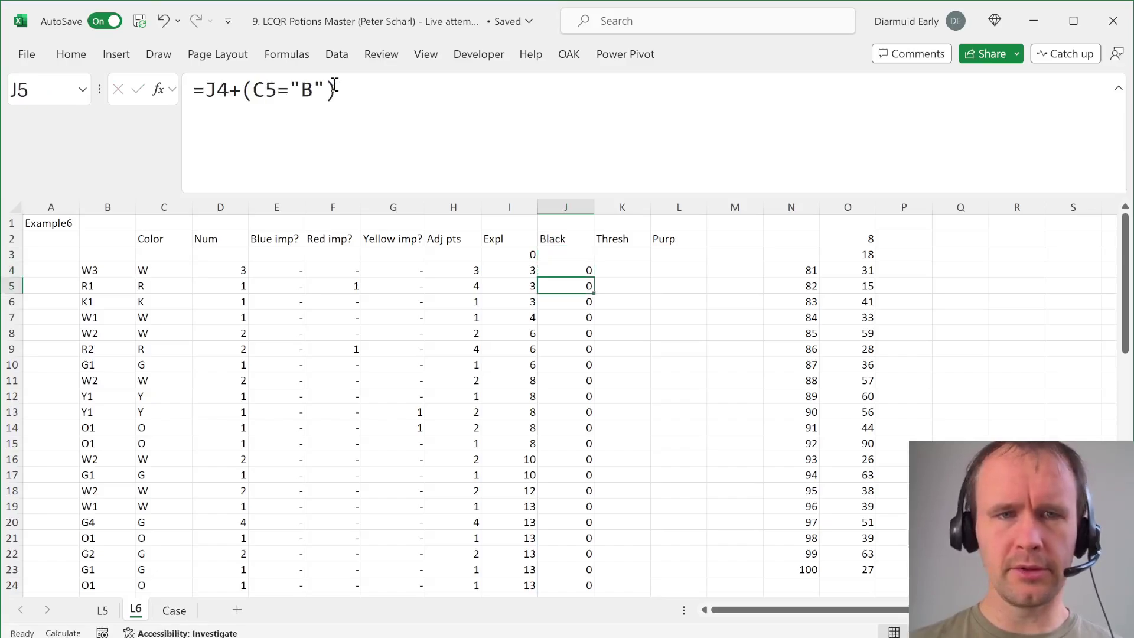
key(Up)
key(ctrl+shift+Down)
key(ctrl+d)
key(Up)
key(Down)
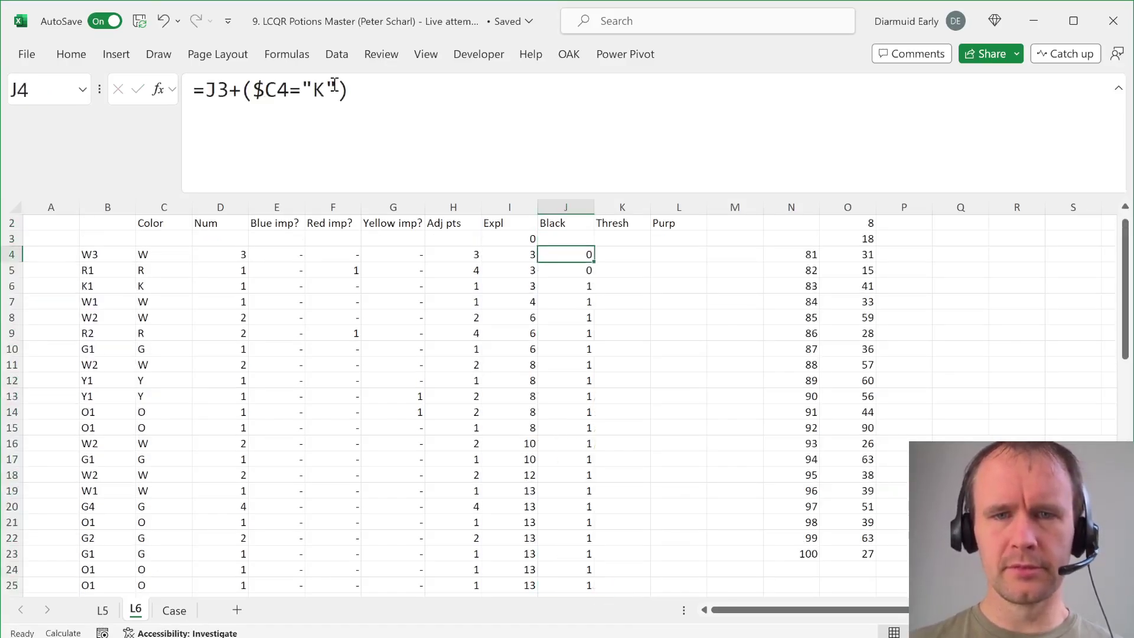
Step: Copy the running-count formula from J4 into L4 under the Purp heading
key(ctrl+c)
key(Right)
key(Right)
key(ctrl+v)
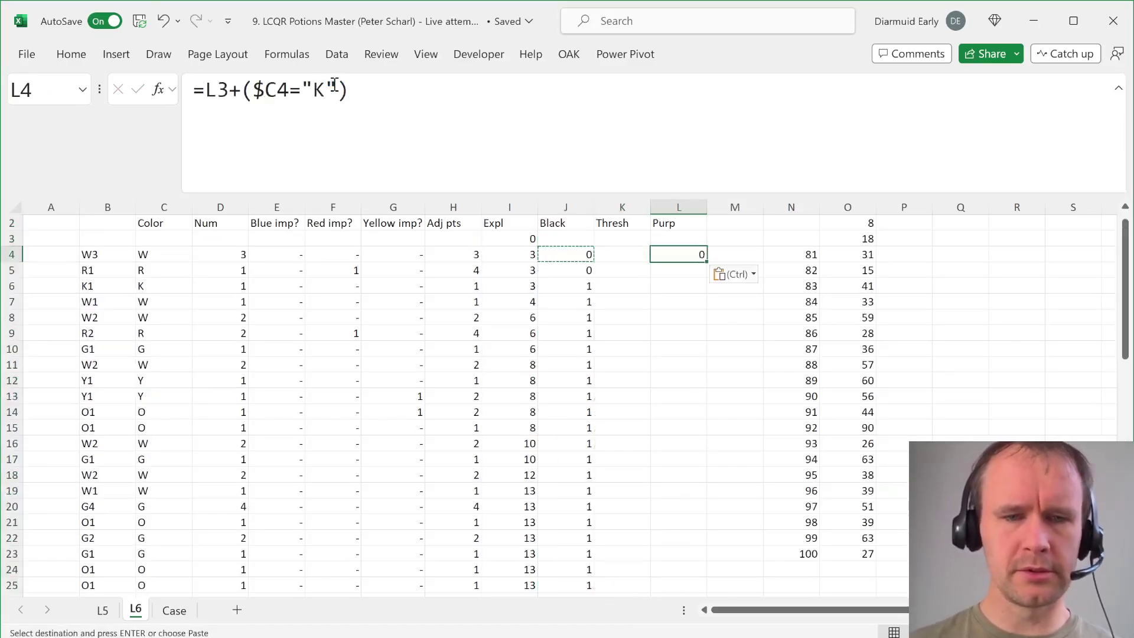
Step: Search the Case sheet for "purp" to look up the Purple ingredient's letter and rule
key(ctrl+Page_Down)
key(ctrl+Home)
key(ctrl+f)
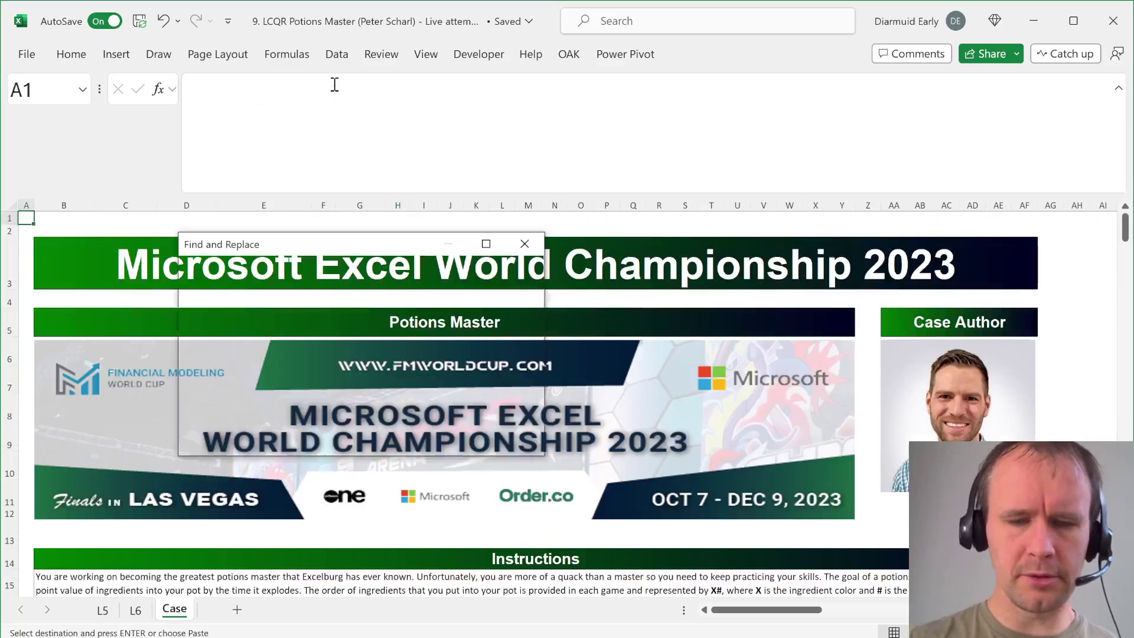
text(purp)
key(Return)
key(Return)
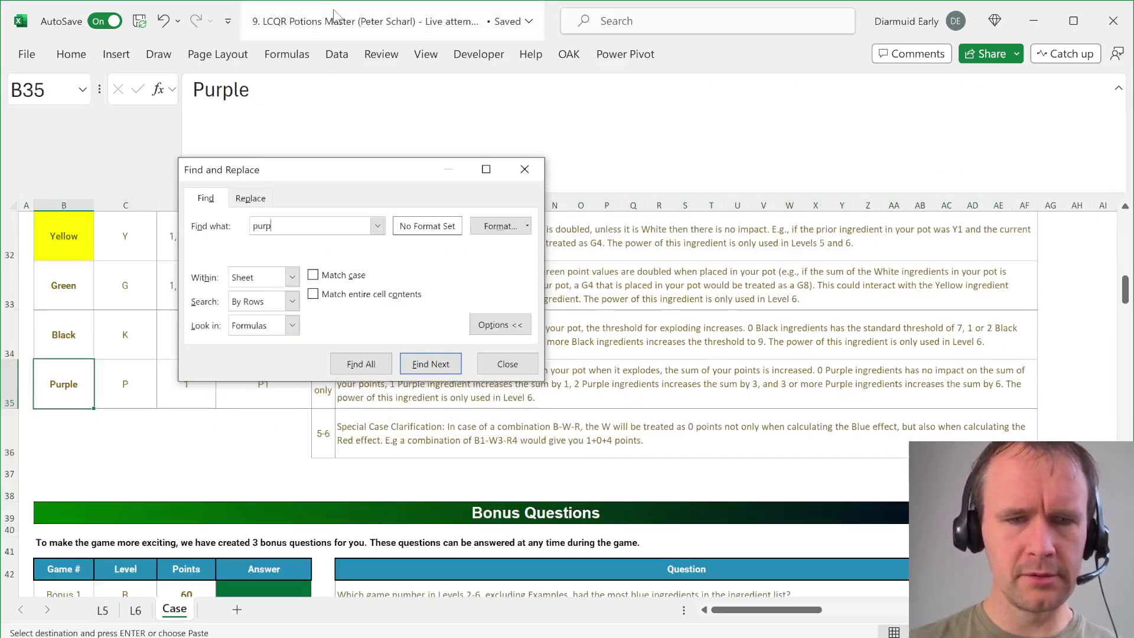
key(Escape)
key(ctrl+Page_Up)
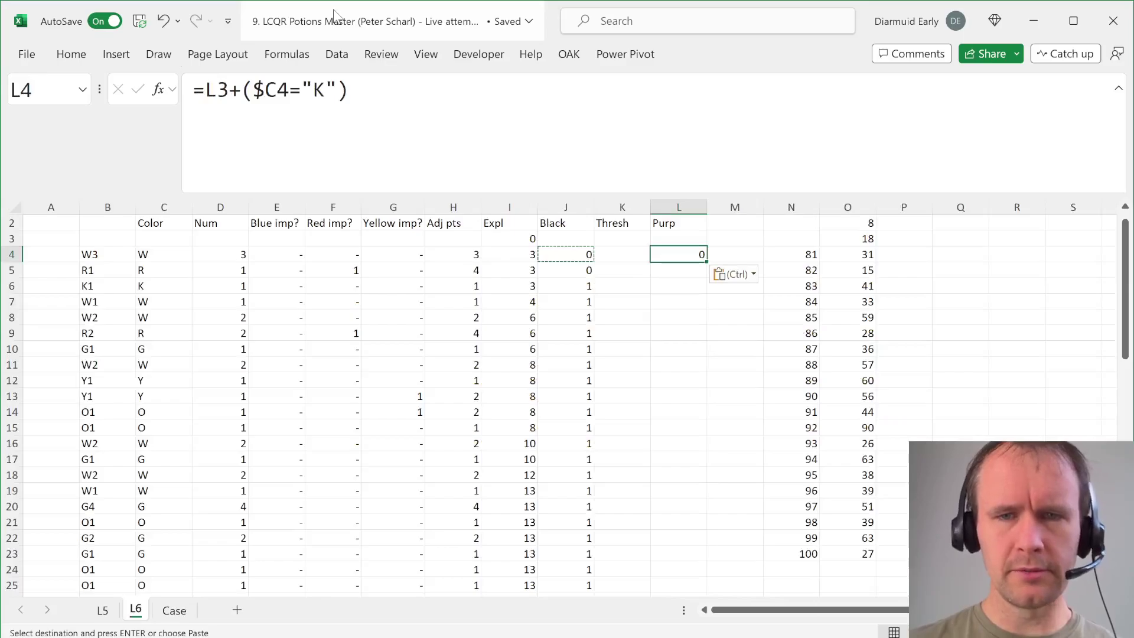
Step: Replace the color letter "K" tested in L4 and fill the formula down the Purp column
click(329, 88)
key(BackSpace)
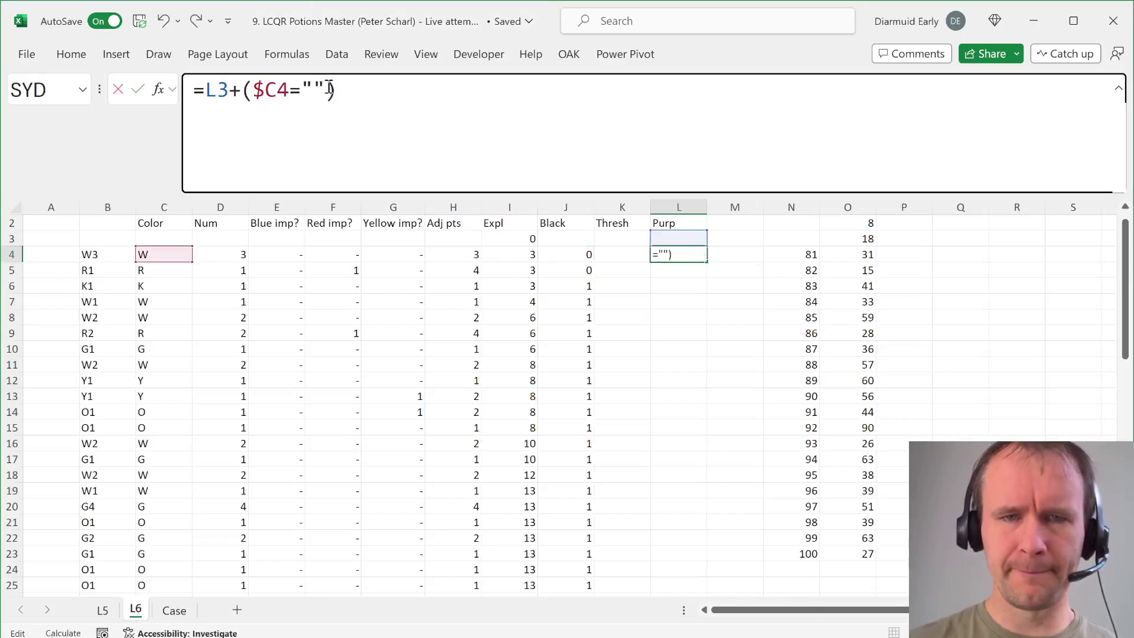
key(Return)
key(Left)
key(Left)
key(ctrl+Down)
key(Right)
key(Right)
key(ctrl+shift+Up)
key(ctrl+d)
key(ctrl+Up)
key(Left)
key(Up)
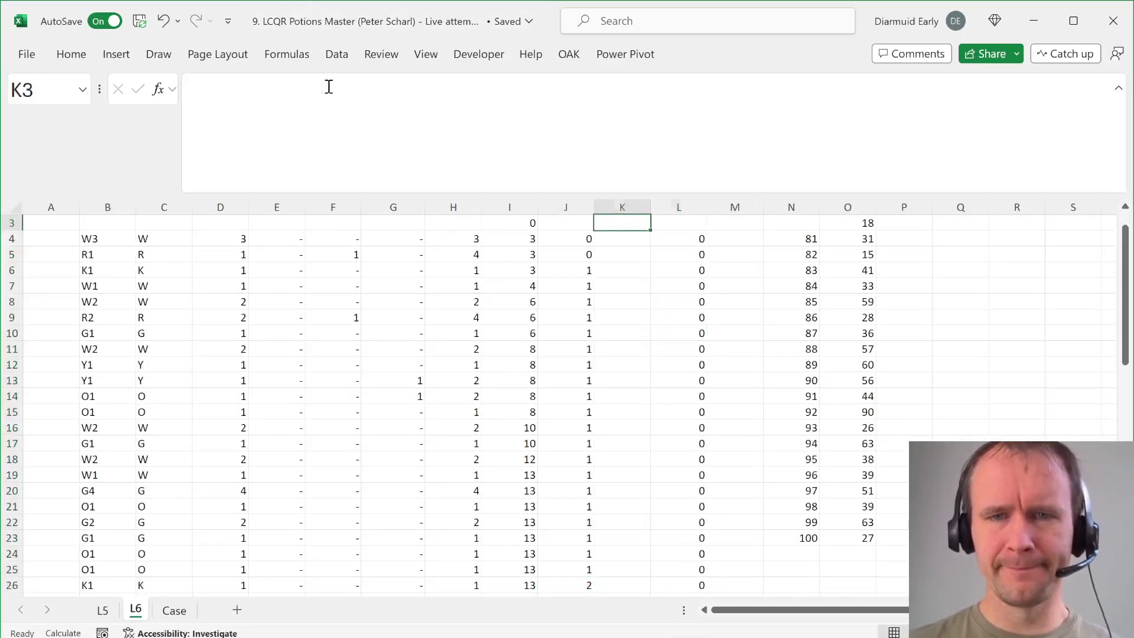
Step: Read the rule on the Case sheet for how Black ingredients raise the explosion threshold
key(Up)
key(Up)
key(Right)
key(Right)
key(Right)
key(Down)
key(Right)
key(Right)
key(Right)
key(Down)
key(ctrl+Page_Down)
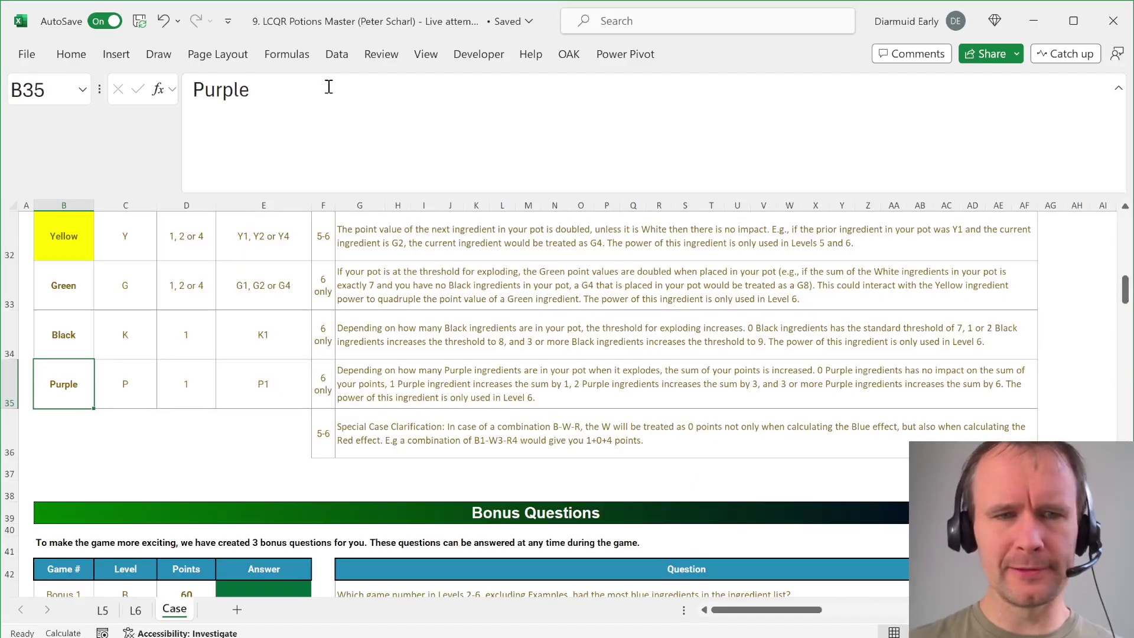
key(Up)
key(Up)
key(Right)
key(Right)
key(Right)
key(Down)
key(Right)
key(Right)
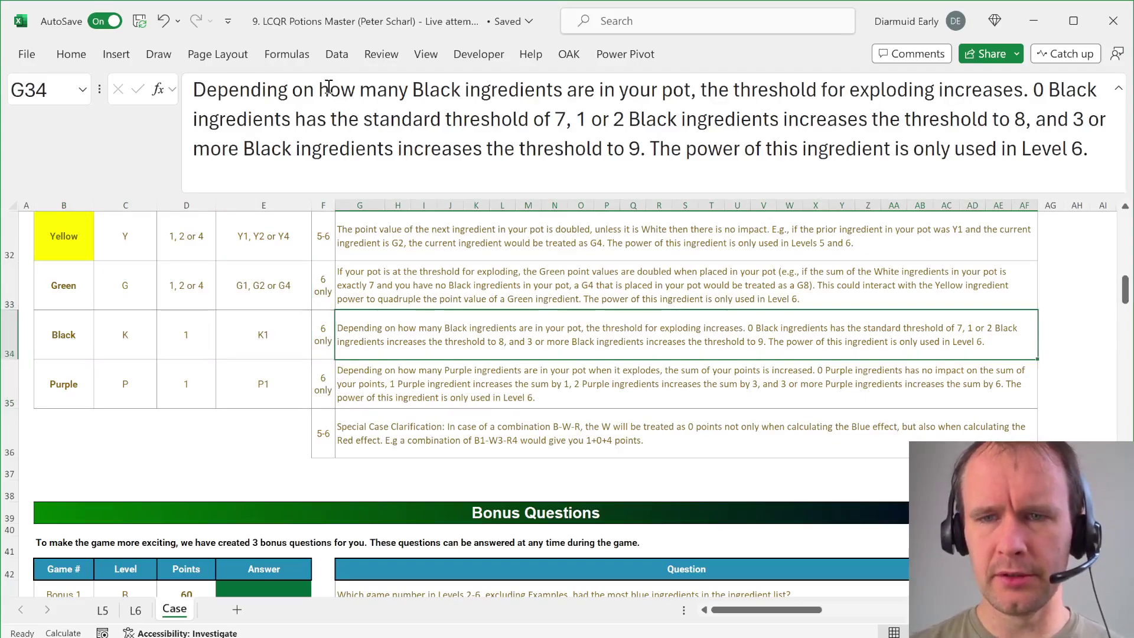
Step: Enter the Black-count breakpoints 0, 1 and 3 in Q3:Q5 on L6
key(ctrl+Page_Up)
text(0)
key(Return)
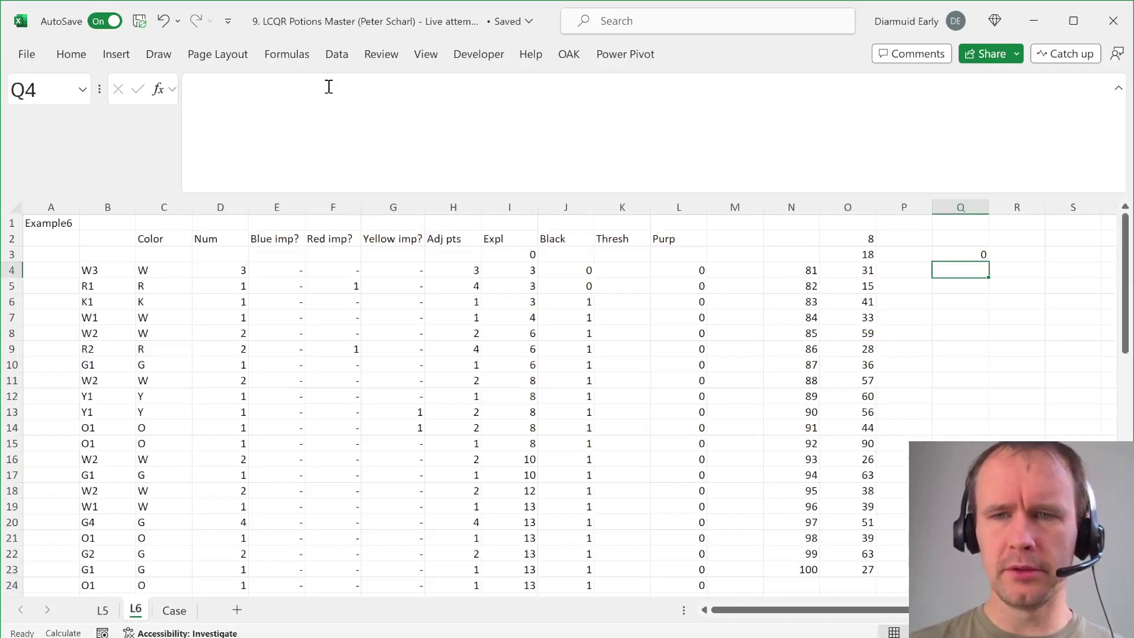
text(1)
key(Return)
text(3)
key(Return)
key(Up)
key(Up)
key(Up)
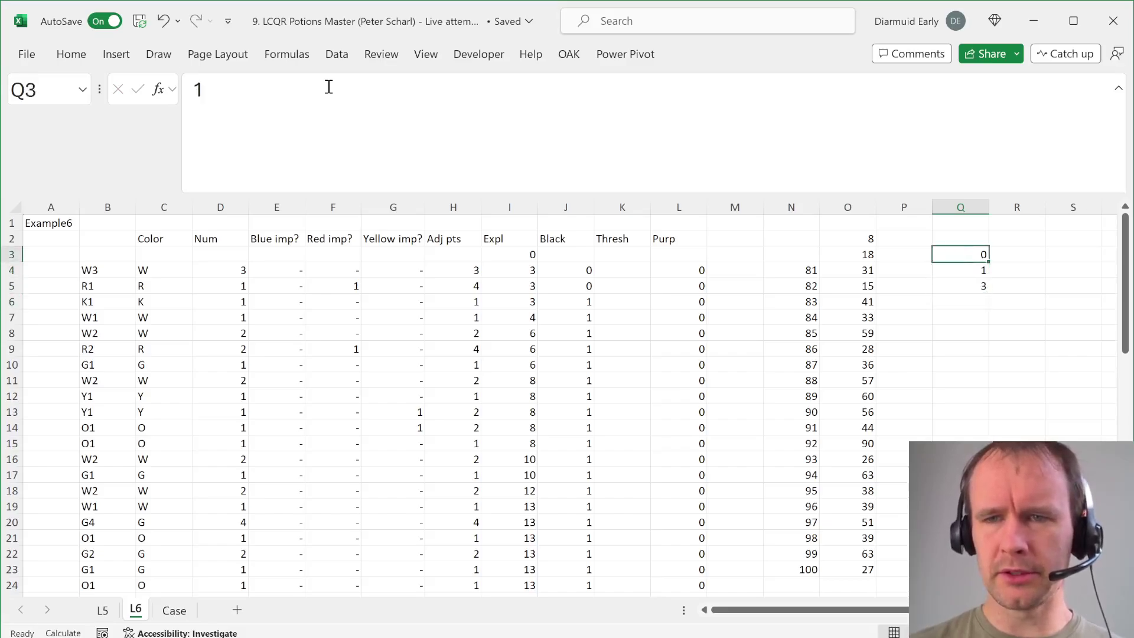
Step: Enter the matching thresholds 7, 8 and 9 in R3:R5 and select the lookup table Q3:R5
key(Right)
text(7)
key(Return)
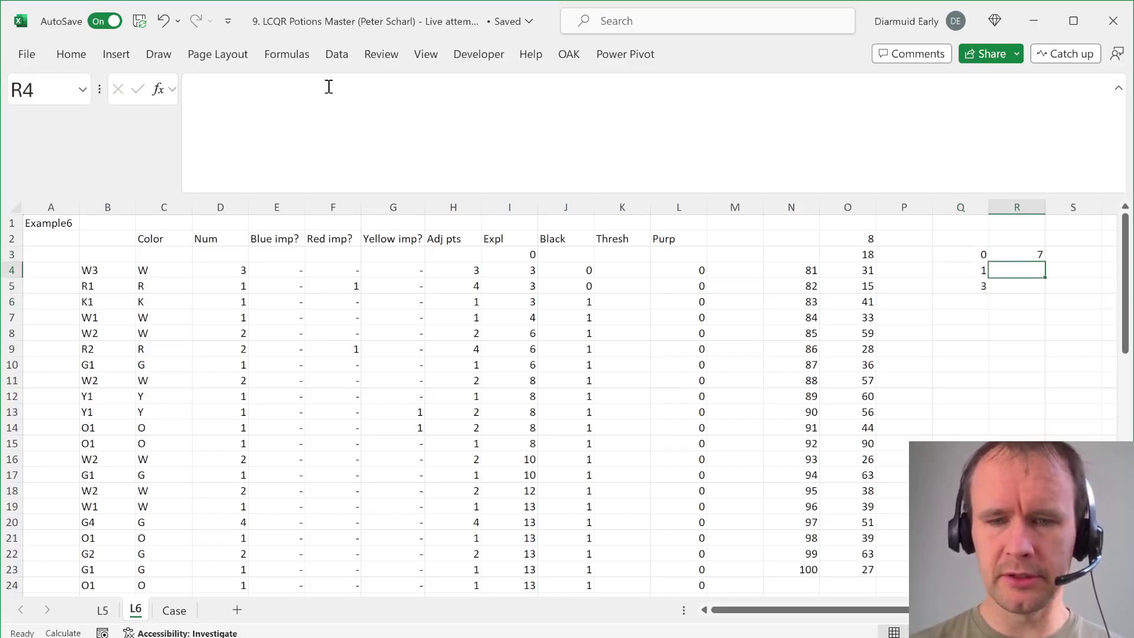
text(8)
key(Return)
text(9)
key(Return)
key(Up)
key(Up)
key(Left)
key(Up)
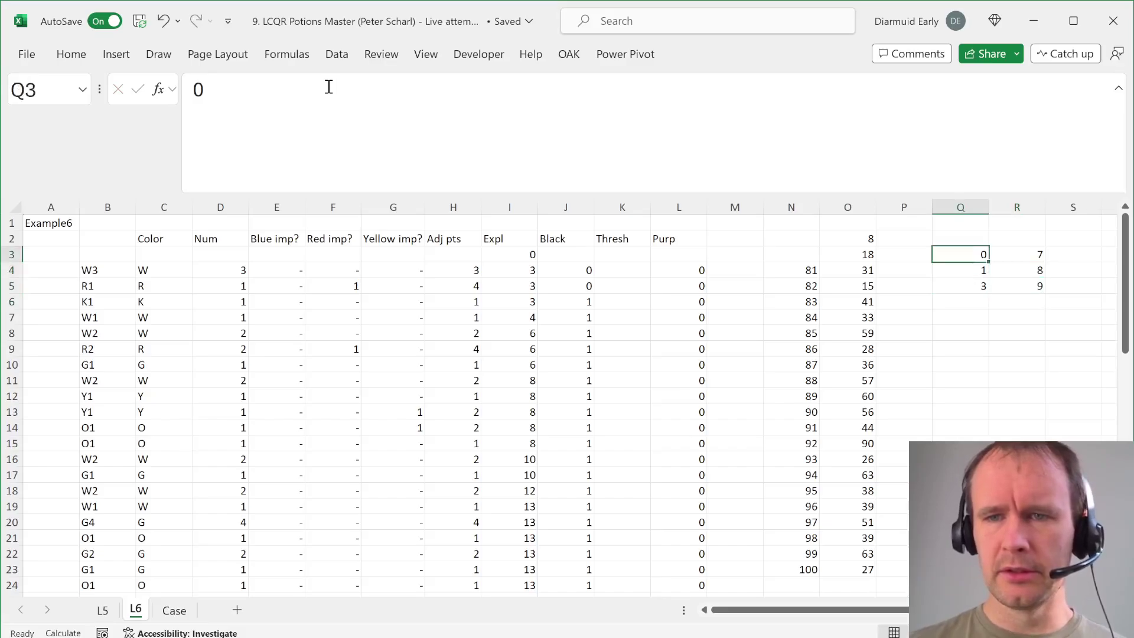
key(shift+Down)
key(shift+Down)
key(shift+Right)
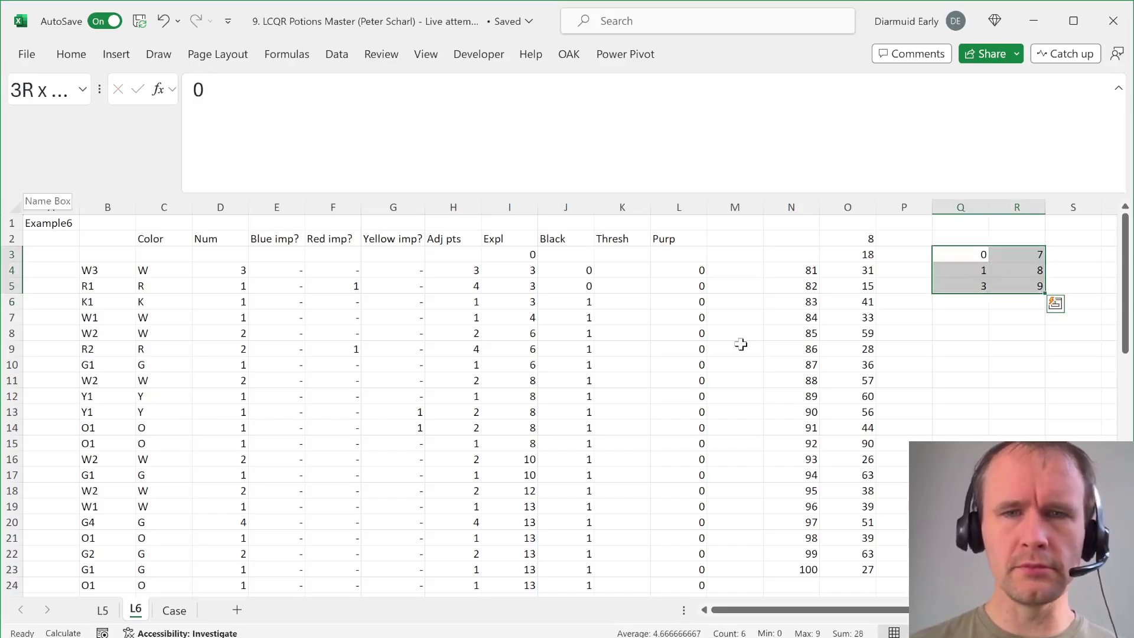
Step: Enter =XLOOKUP(J4,$Q$3:$Q$5,$R$3:$R$5,,-1) in K4 to look up the threshold from the Black count
key(Left)
key(Left)
key(Left)
key(Down)
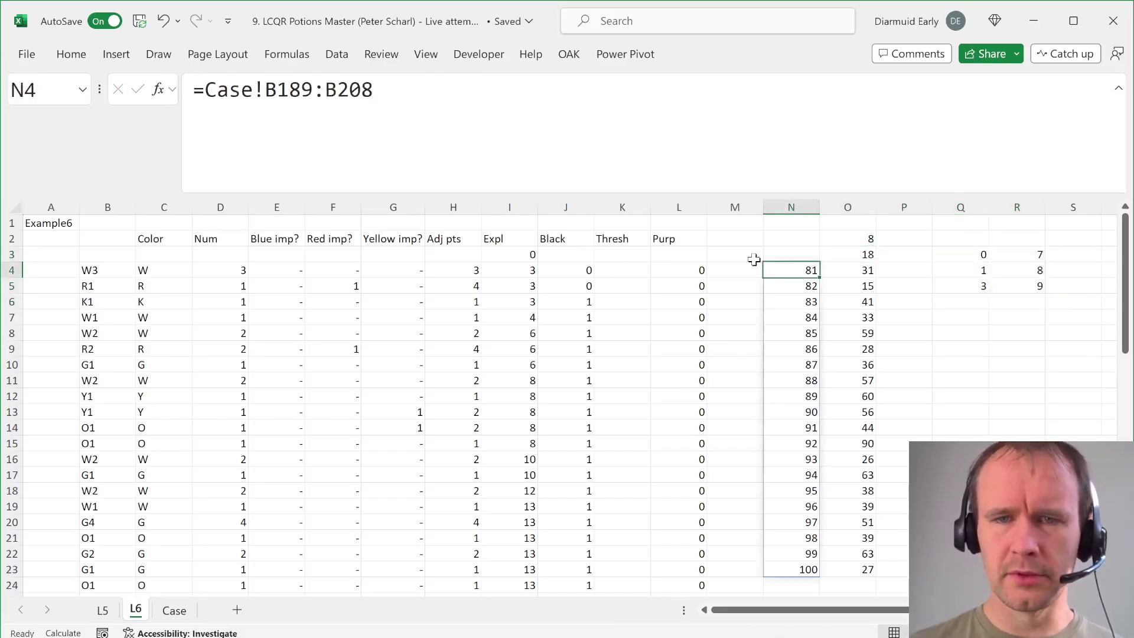
key(Left)
key(Left)
key(Left)
text(=xlookup()
key(Left)
text(,)
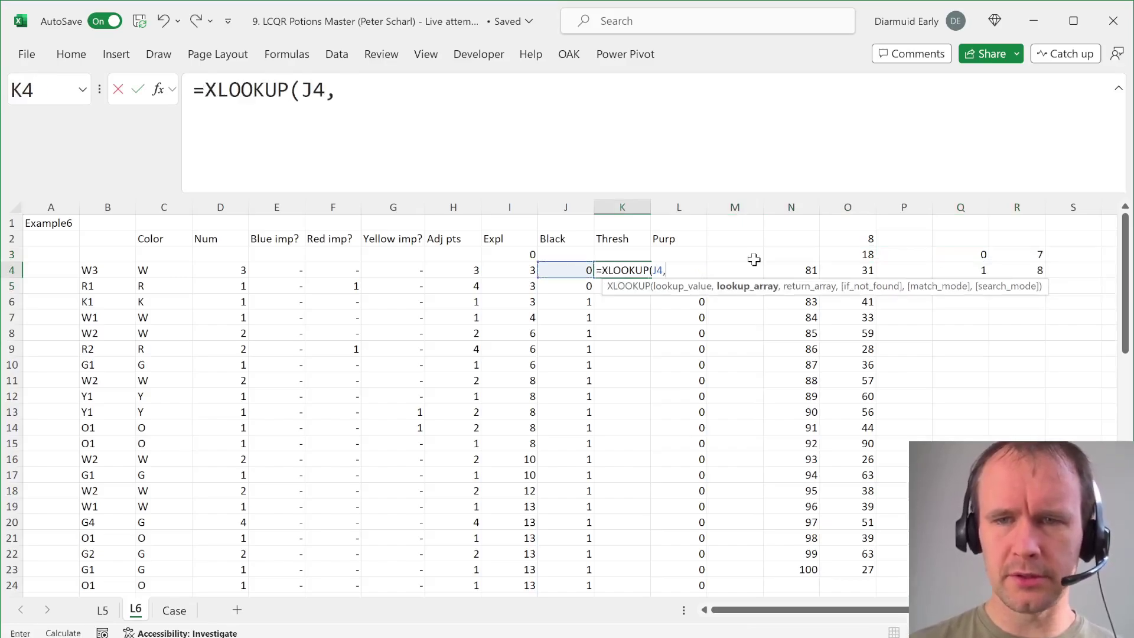
click(973, 261)
key(shift+Down)
key(shift+Down)
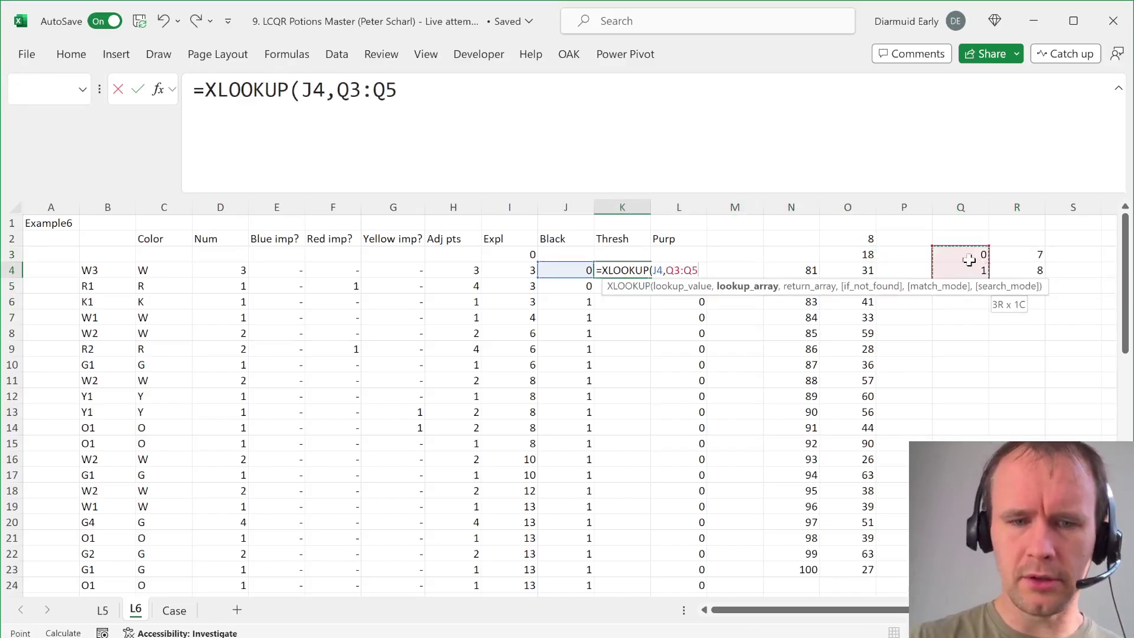
key(F4)
text(,)
click(1014, 260)
key(shift+Down)
key(shift+Down)
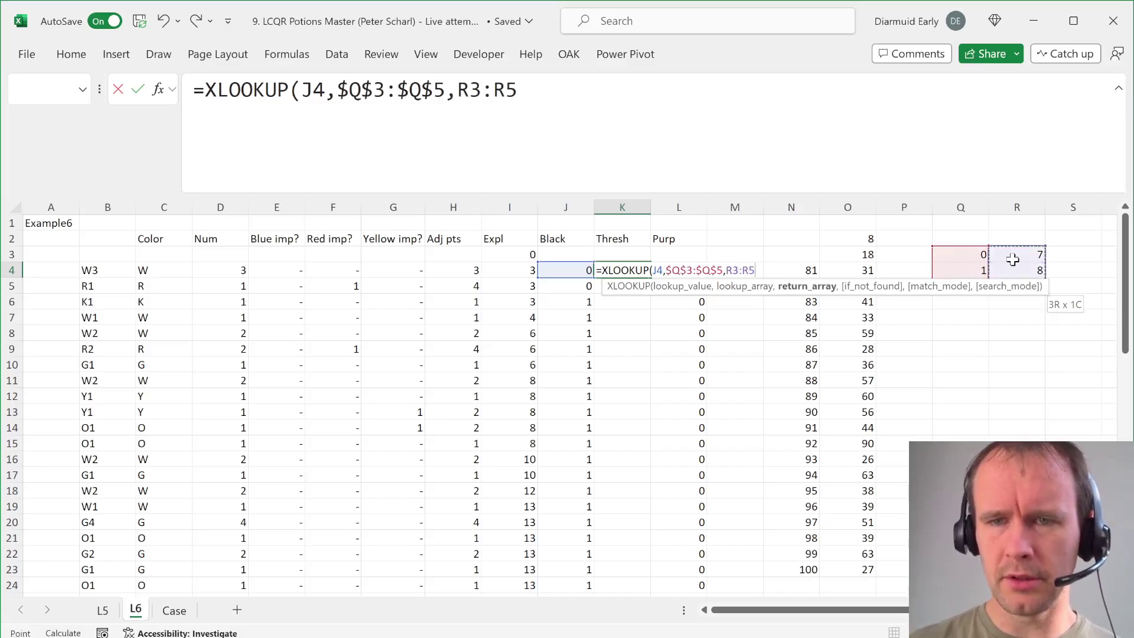
key(F4)
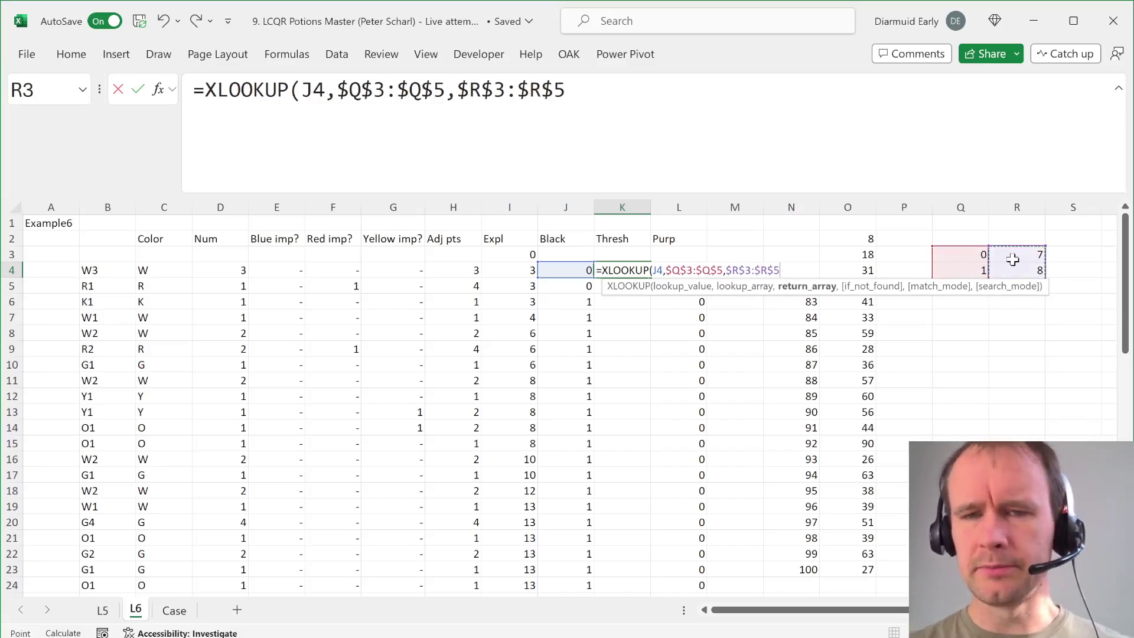
text(,,)
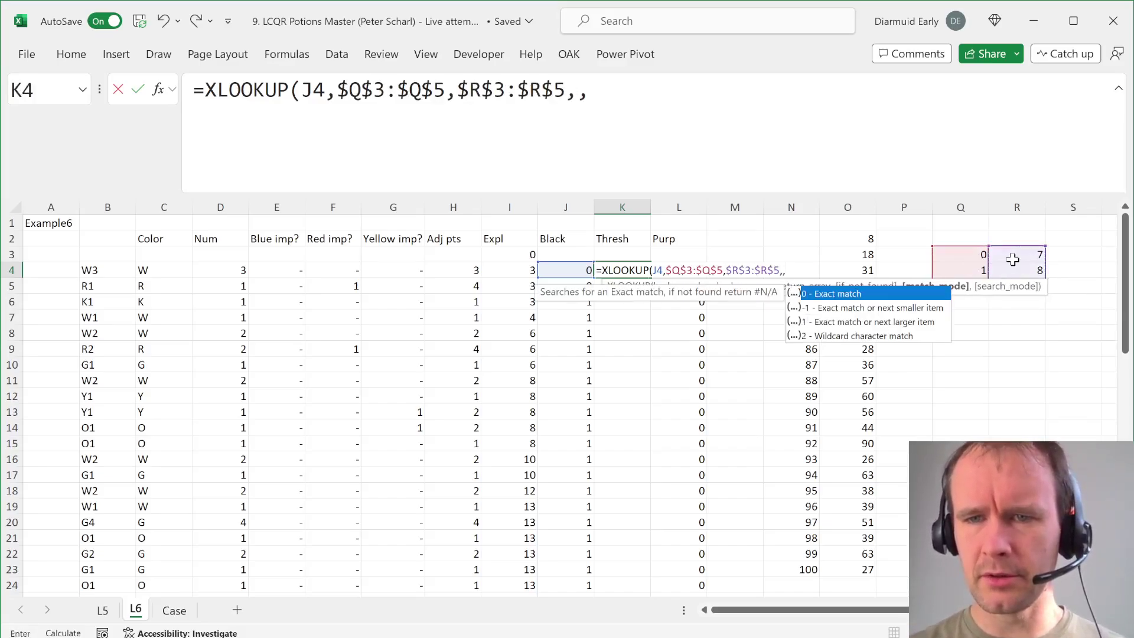
text(-1))
key(ctrl+Return)
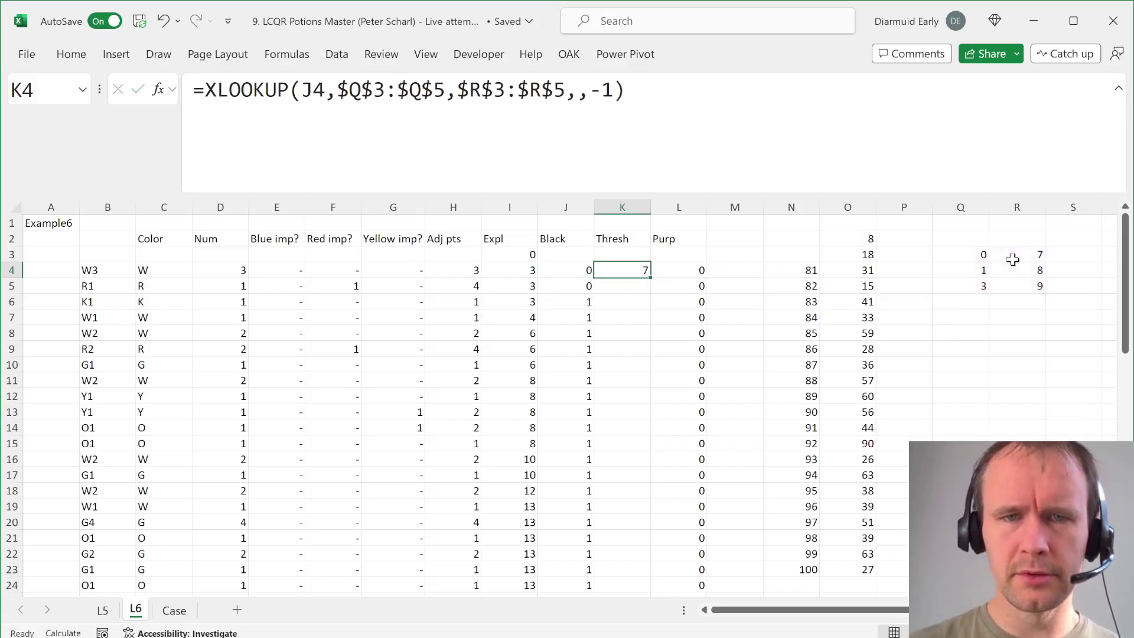
Step: Fill the threshold lookup formula from K4 down to the last ingredient row of the Thresh column
key(Left)
key(ctrl+Down)
key(Right)
key(ctrl+shift+Up)
key(ctrl+d)
key(ctrl+Up)
key(ctrl+Up)
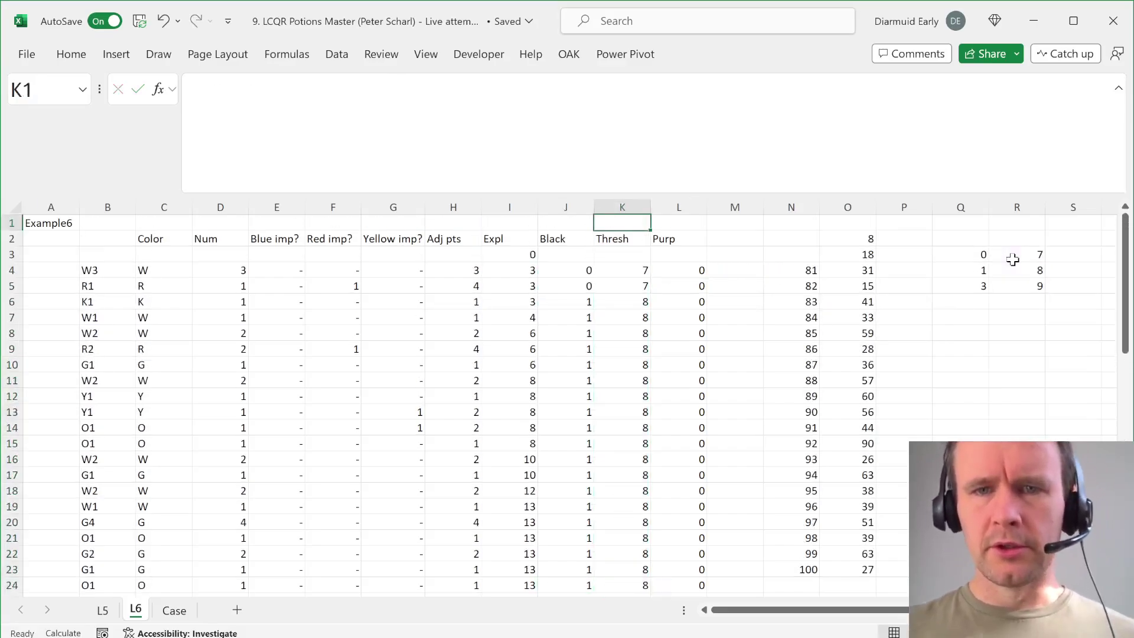
Step: Read the rule on the Case sheet for when Green ingredients' point values are doubled, and return to L6
key(Right)
key(Down)
key(Down)
key(Down)
key(Left)
key(Left)
key(Left)
key(Left)
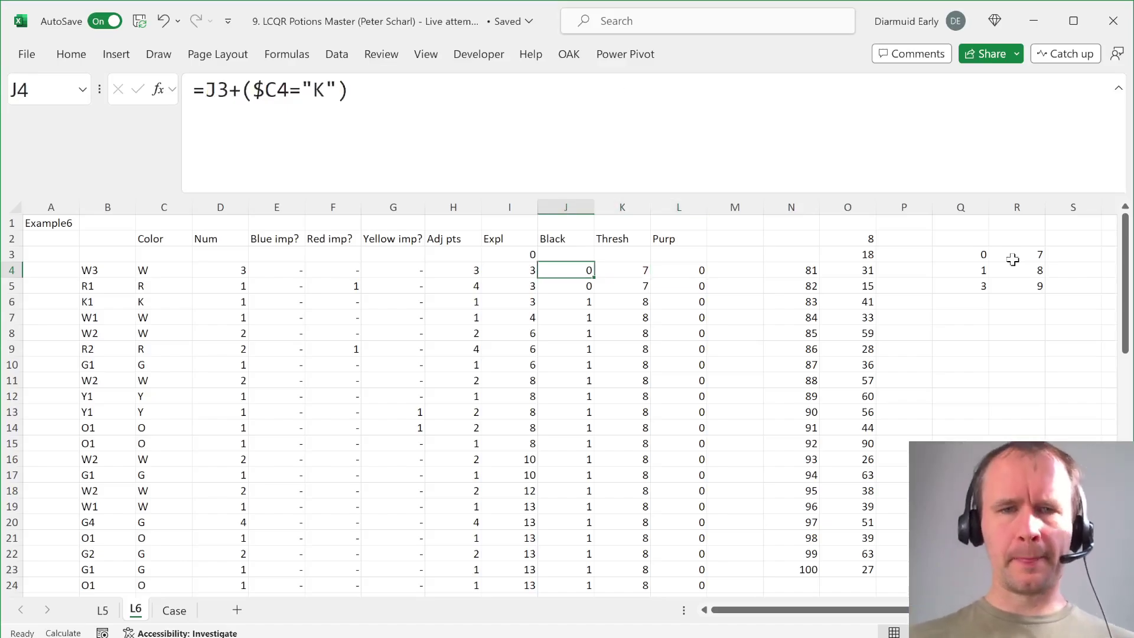
key(ctrl+Page_Down)
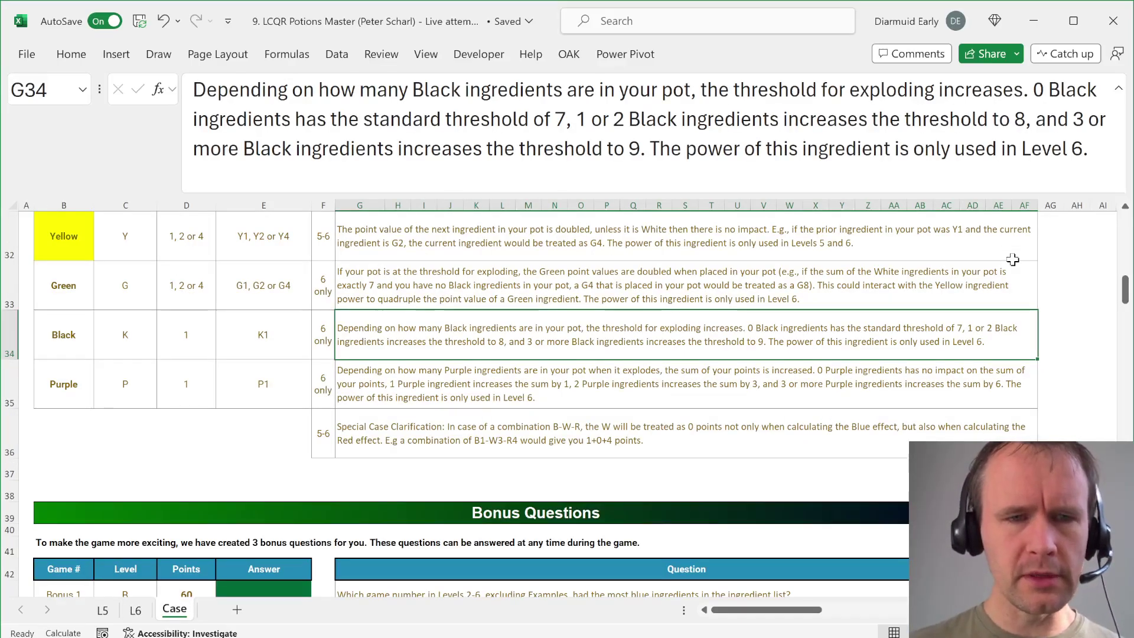
key(Up)
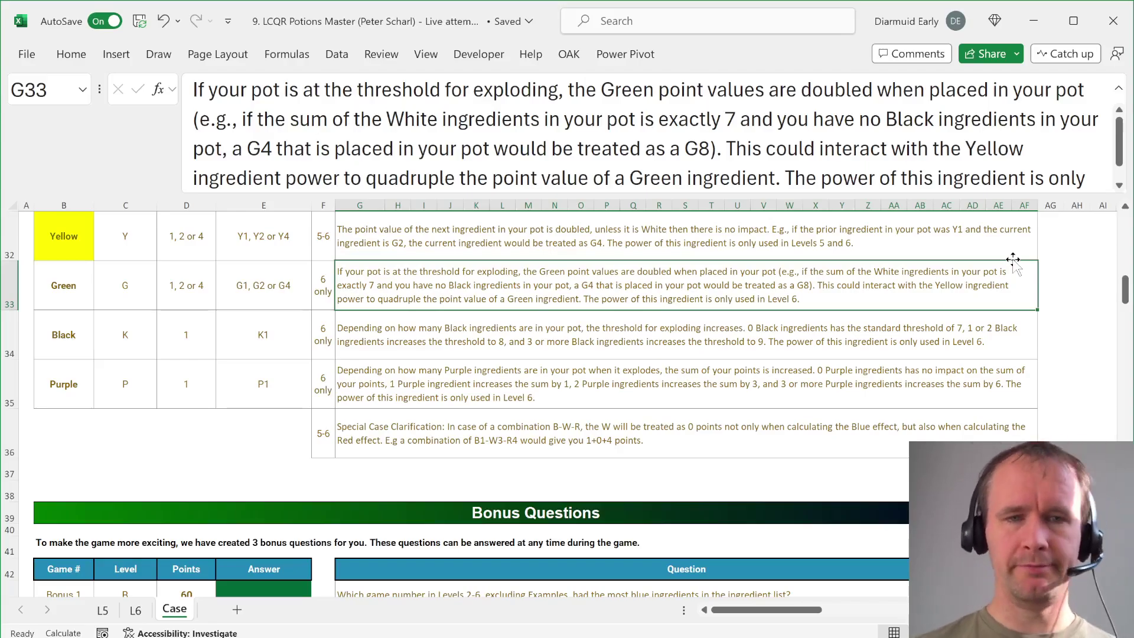
key(ctrl+Page_Up)
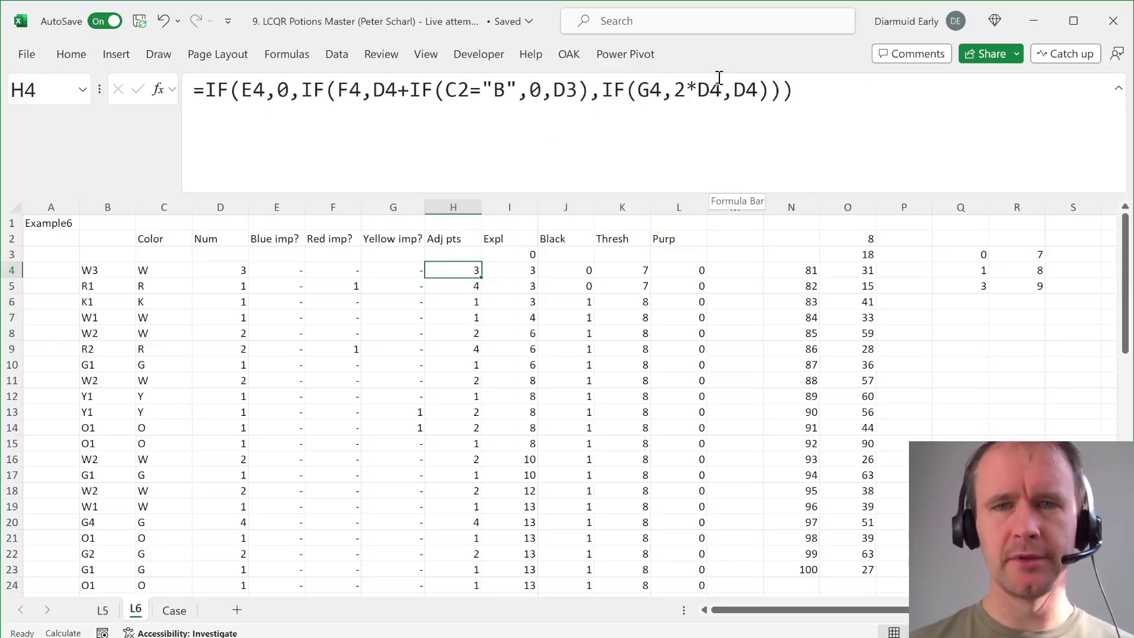
click(699, 90)
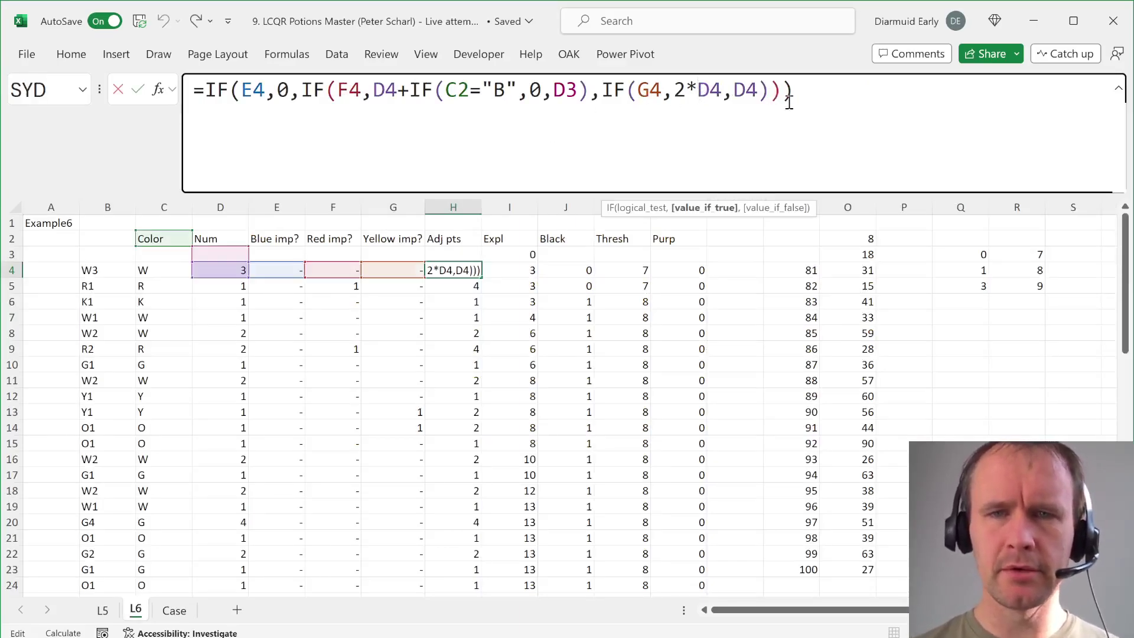
click(768, 94)
text(*)
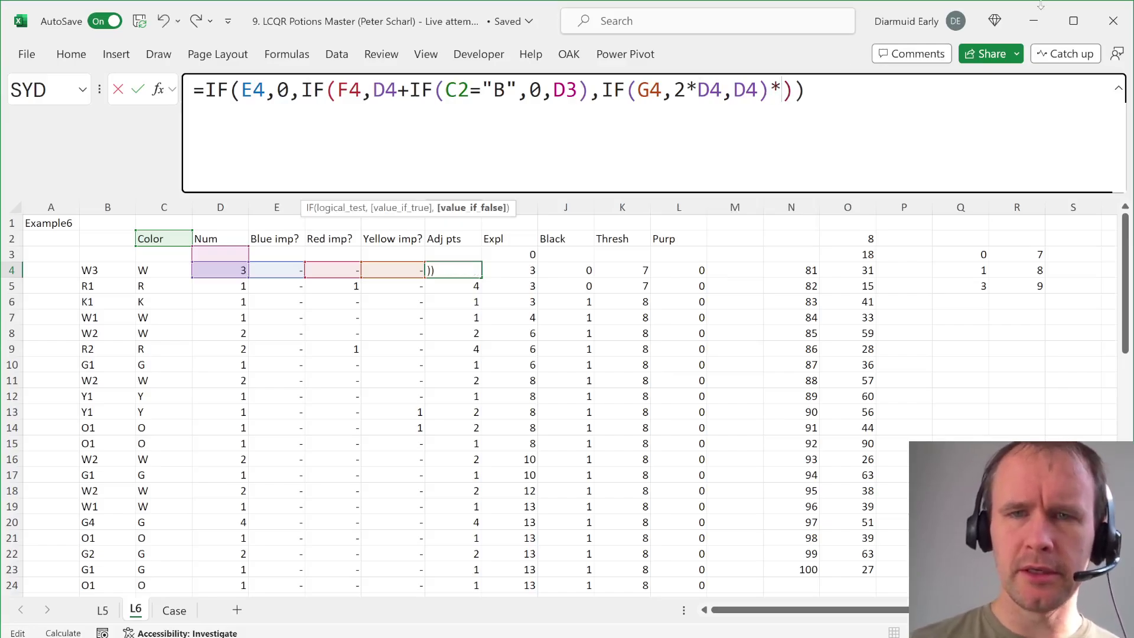
text(IF()
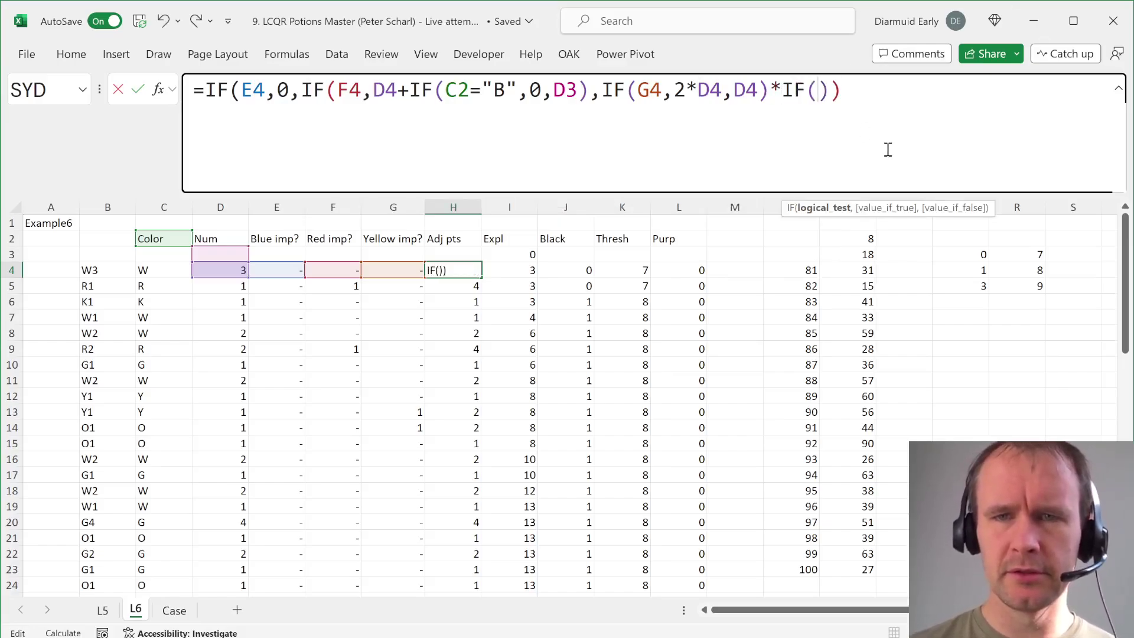
text(()
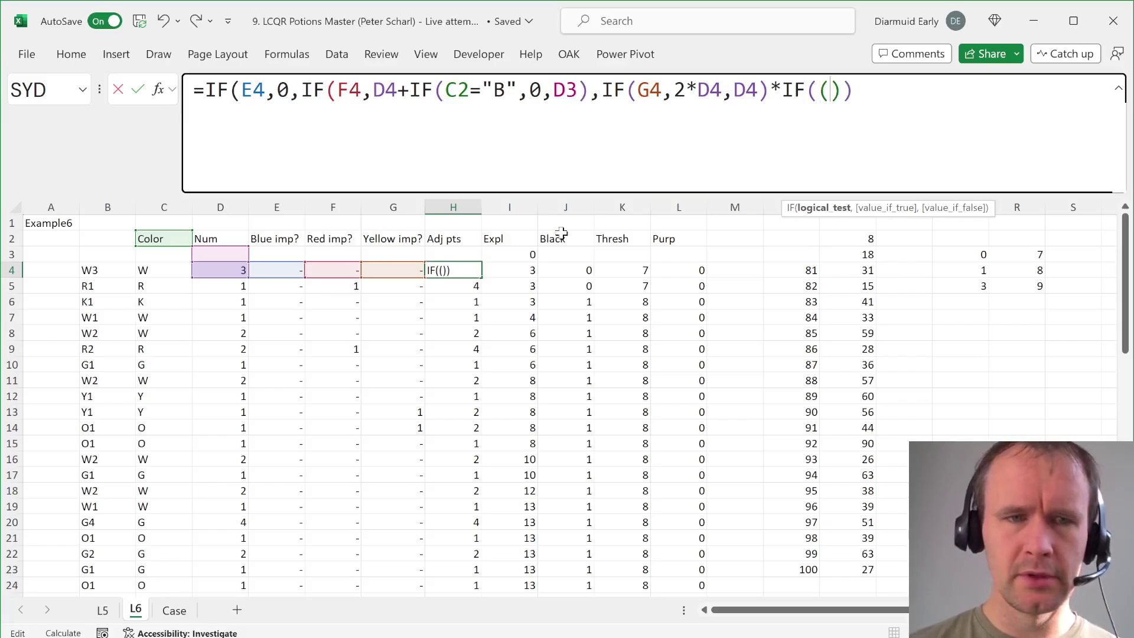
click(173, 271)
text(="G")*)
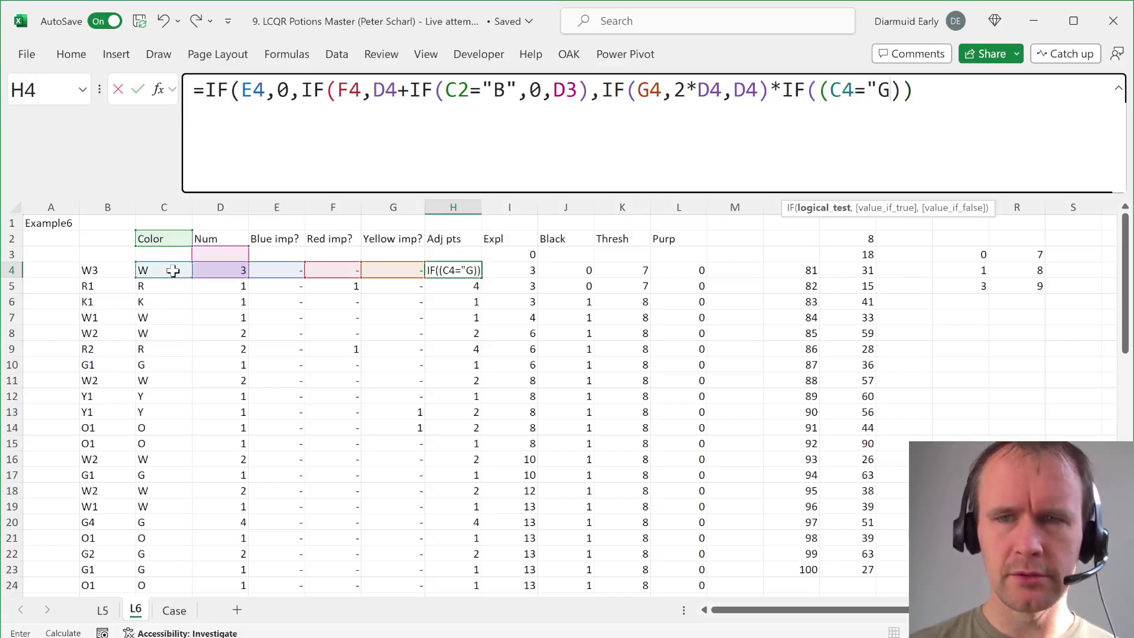
text(()
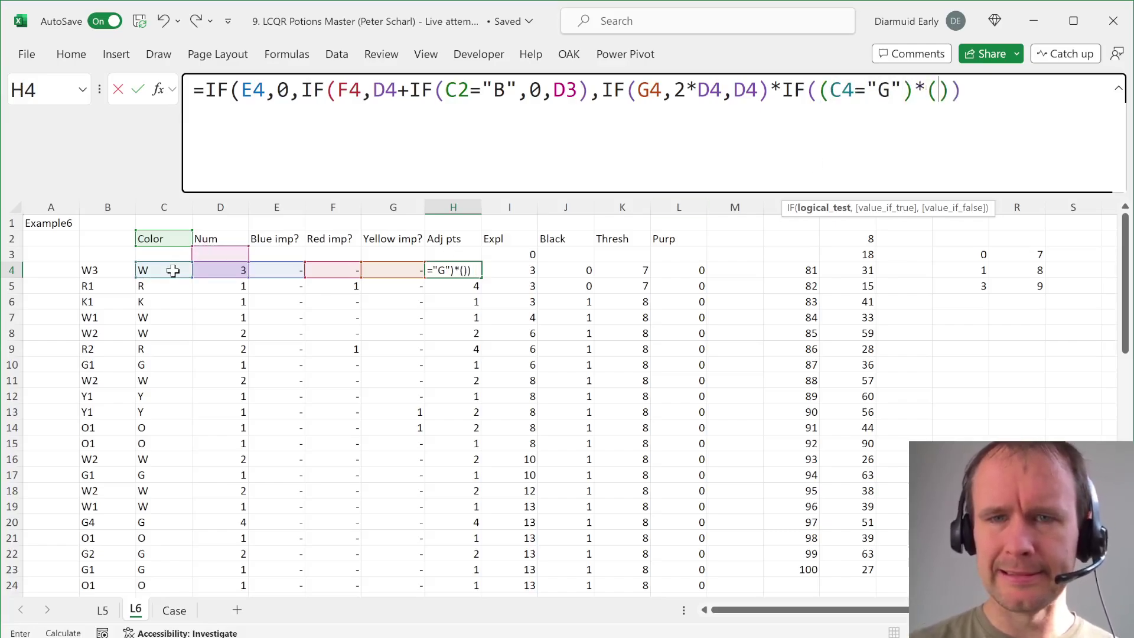
click(627, 273)
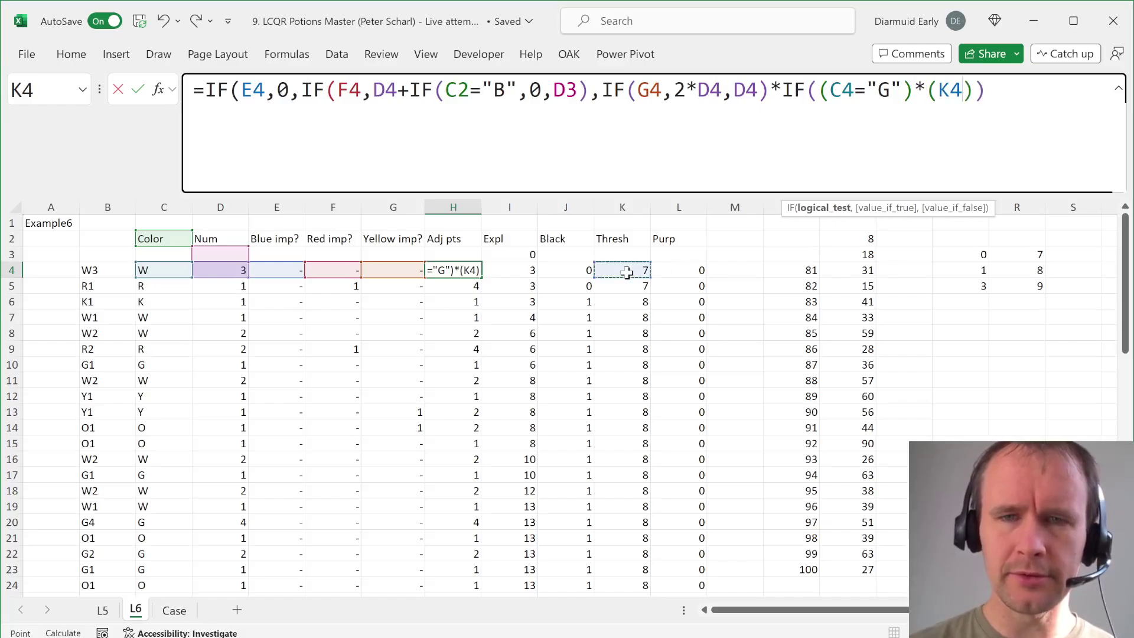
key(Escape)
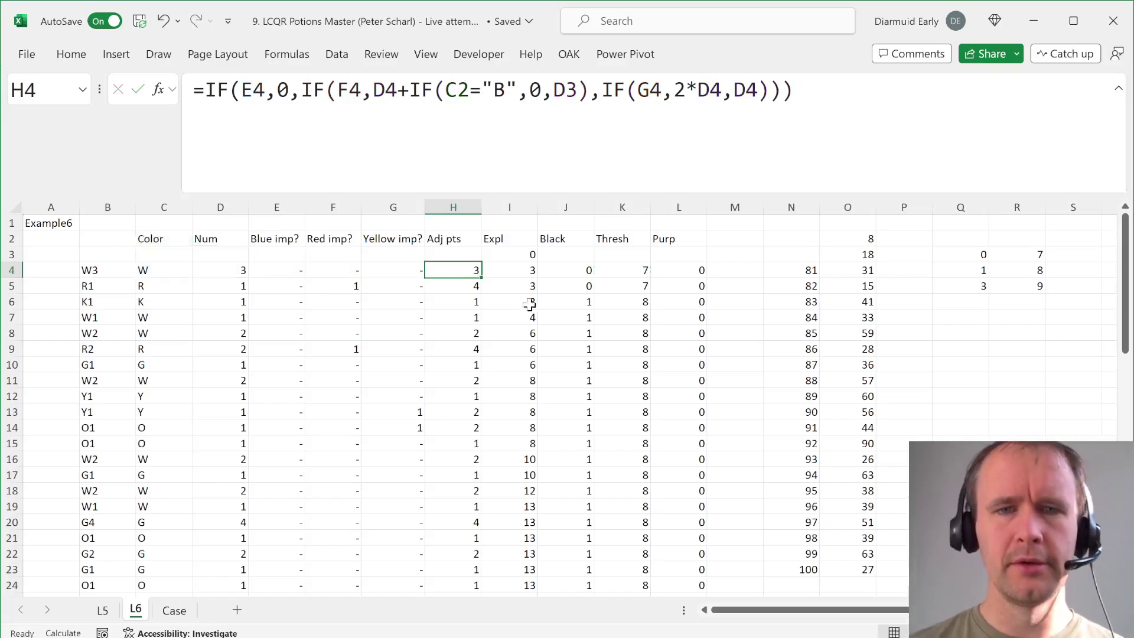
Step: Insert a new column I before the Expl column and head it "Cum pts" in I2
key(Right)
key(alt+i)
key(c)
key(Up)
key(Up)
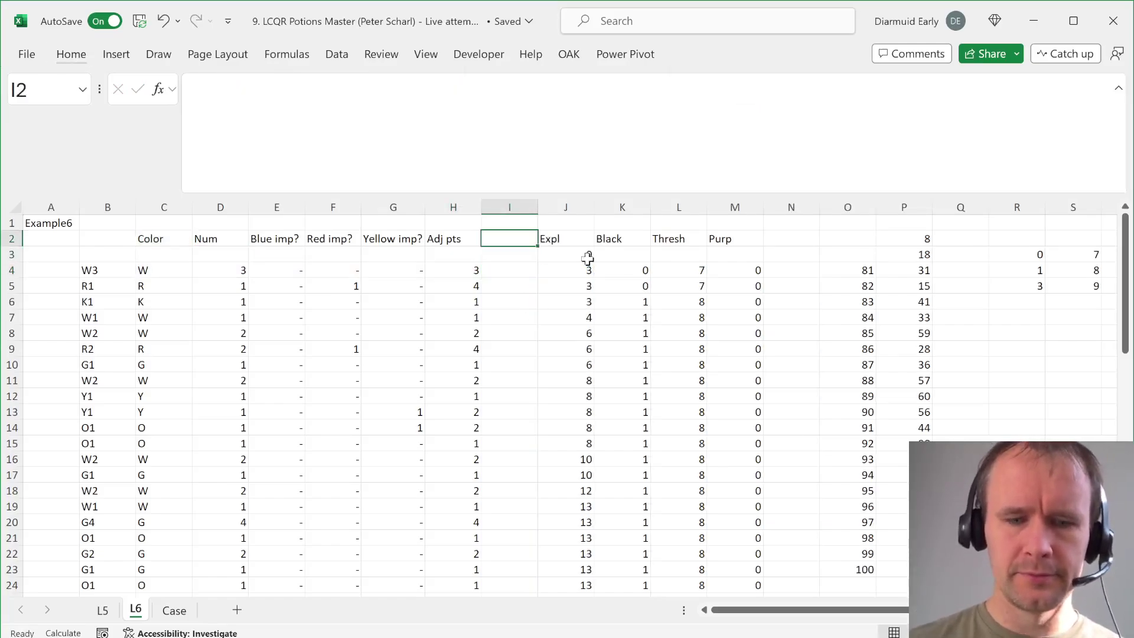
text(Cum pts)
key(Return)
key(Down)
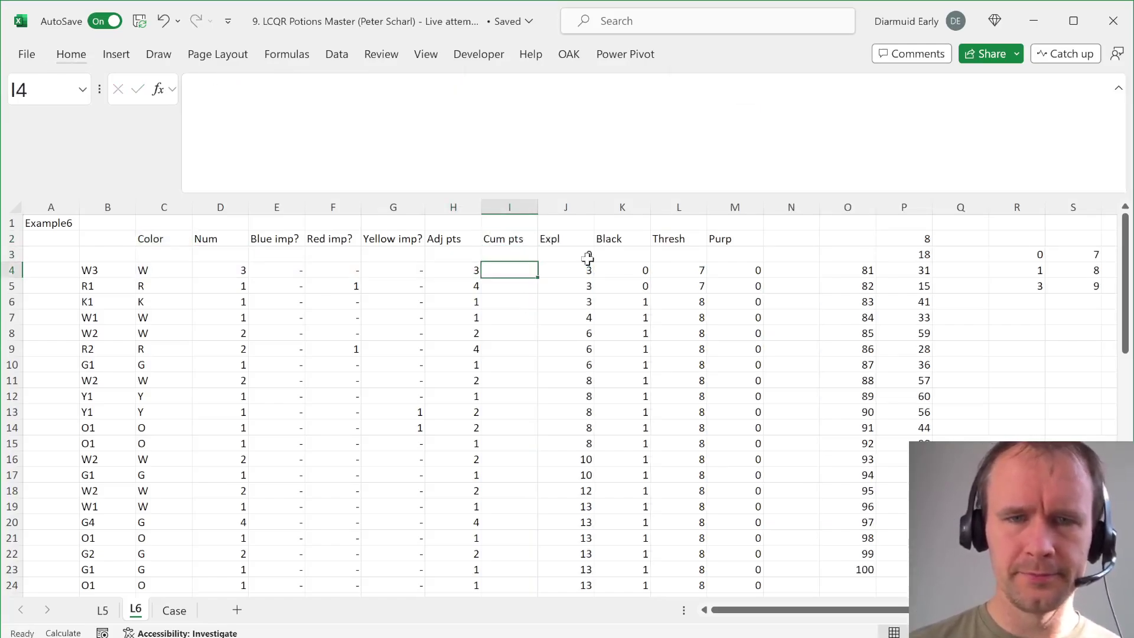
Step: Enter =SCAN(0,H4:H63,SUM) in I4 to accumulate the adjusted points
text(=sca)
key(Tab)
key(Left)
key(ctrl+shift+Down)
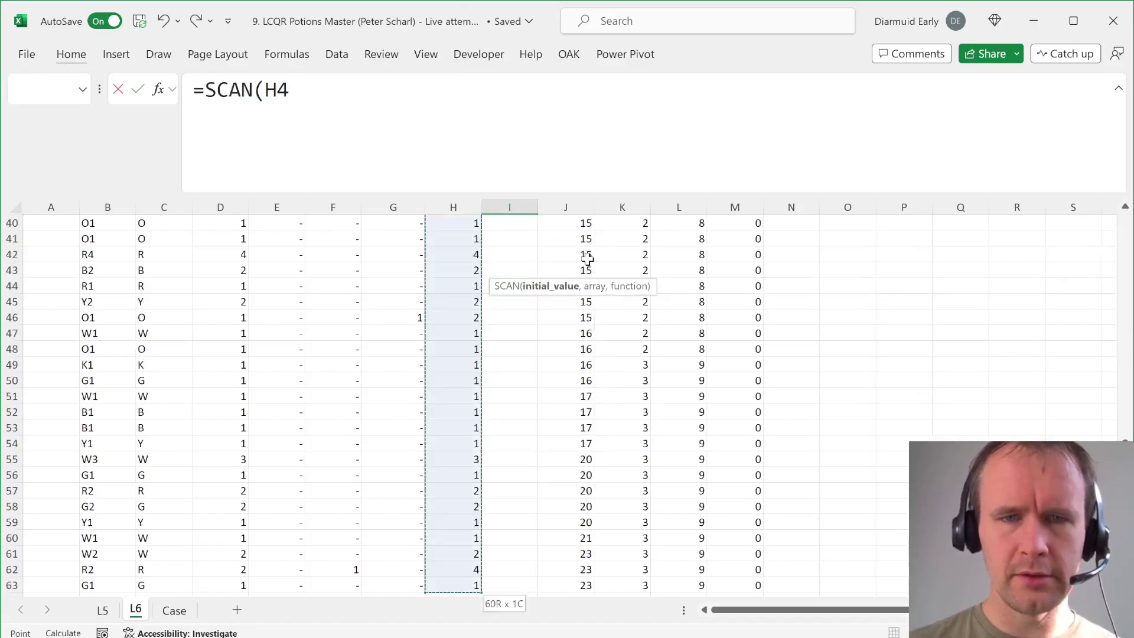
text(,sum))
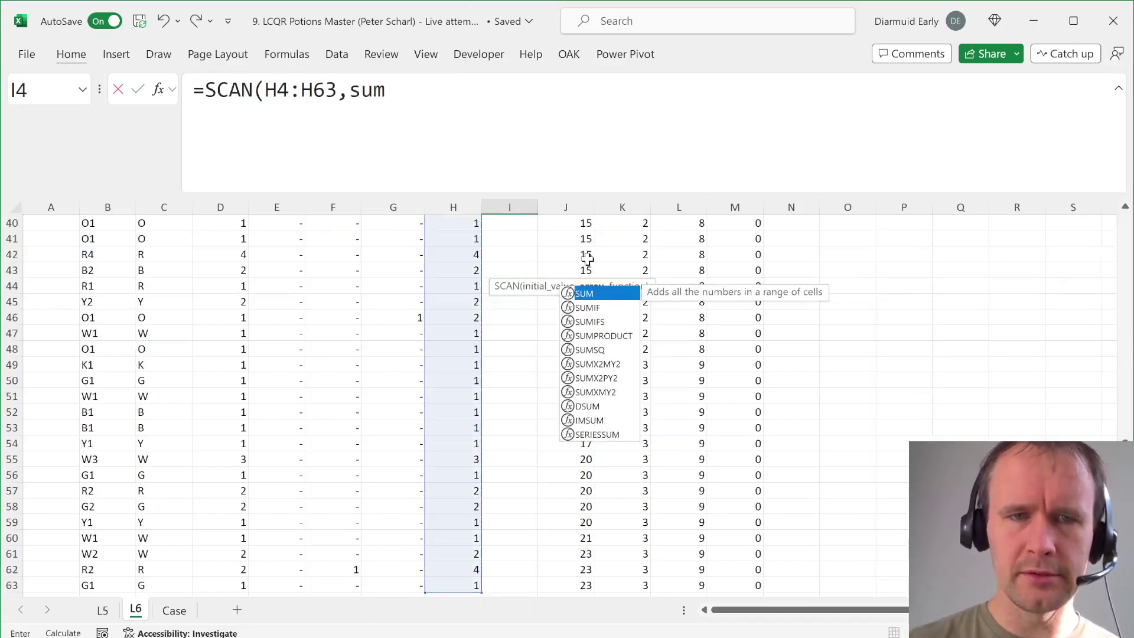
click(261, 86)
text(0,)
key(Return)
key(Up)
key(Up)
key(Left)
key(Up)
key(Up)
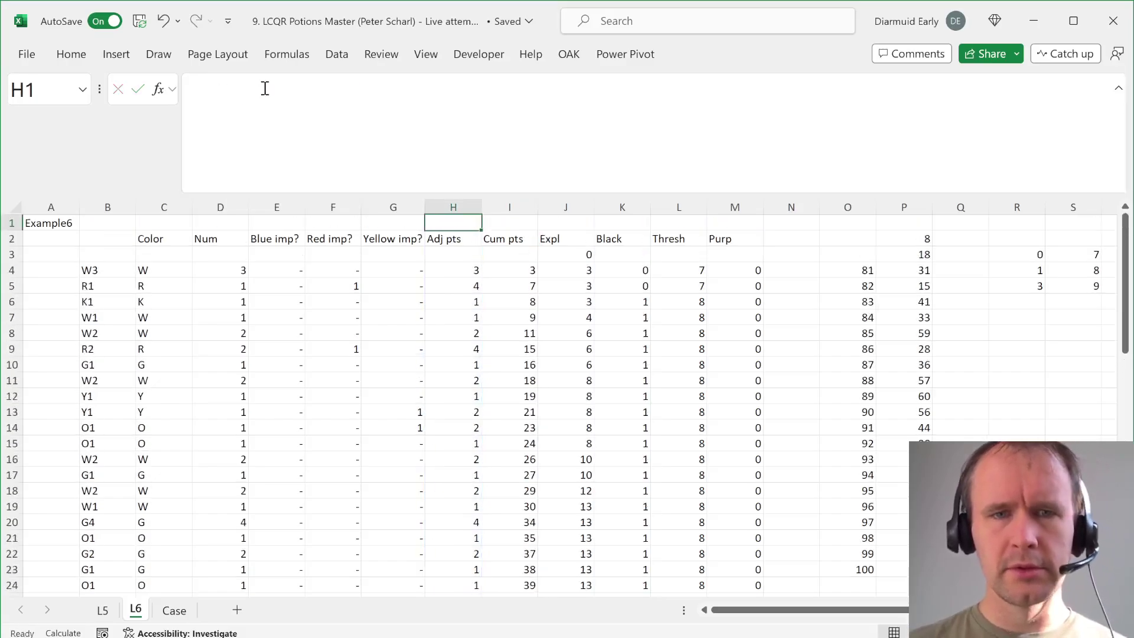
Step: Multiply the IF(G4,2*D4,D4) term in H4's formula by IF((C4="G")*(L4=J4),2,1) to apply the Green doubling
key(Down)
key(Down)
key(Down)
key(Left)
key(Left)
key(Right)
key(Right)
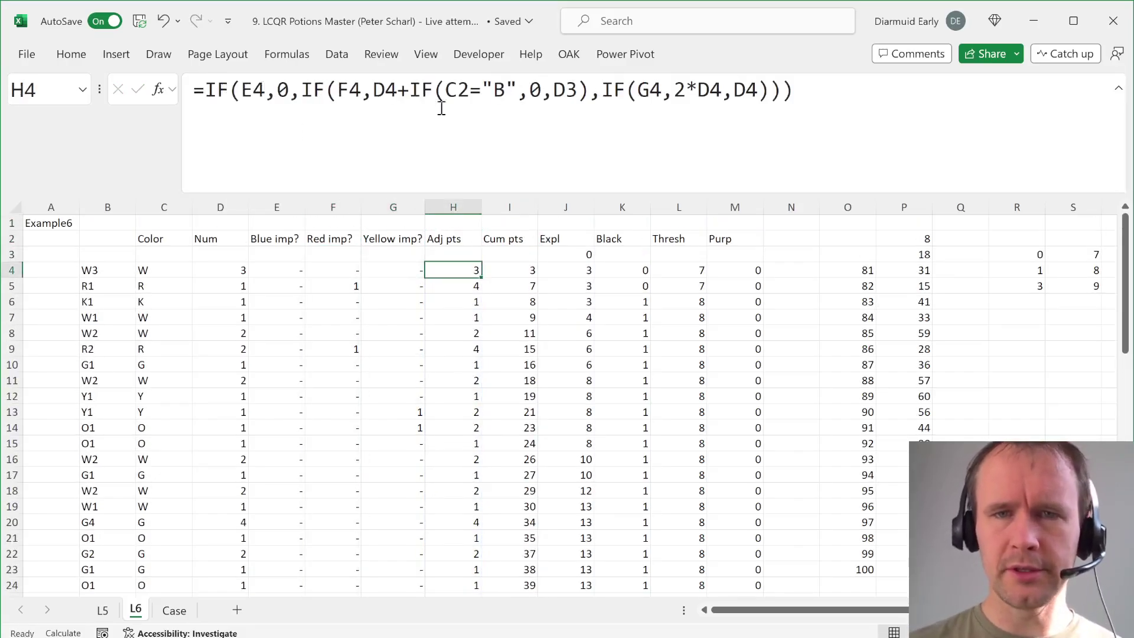
click(769, 92)
text(*)
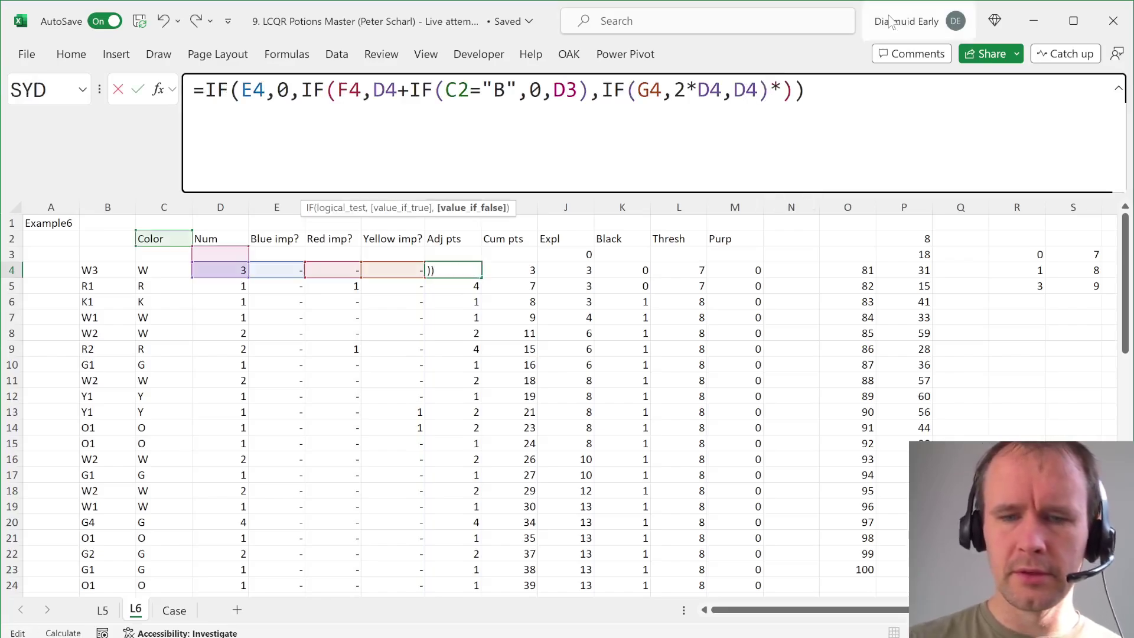
text(i)
key(Tab)
text(()
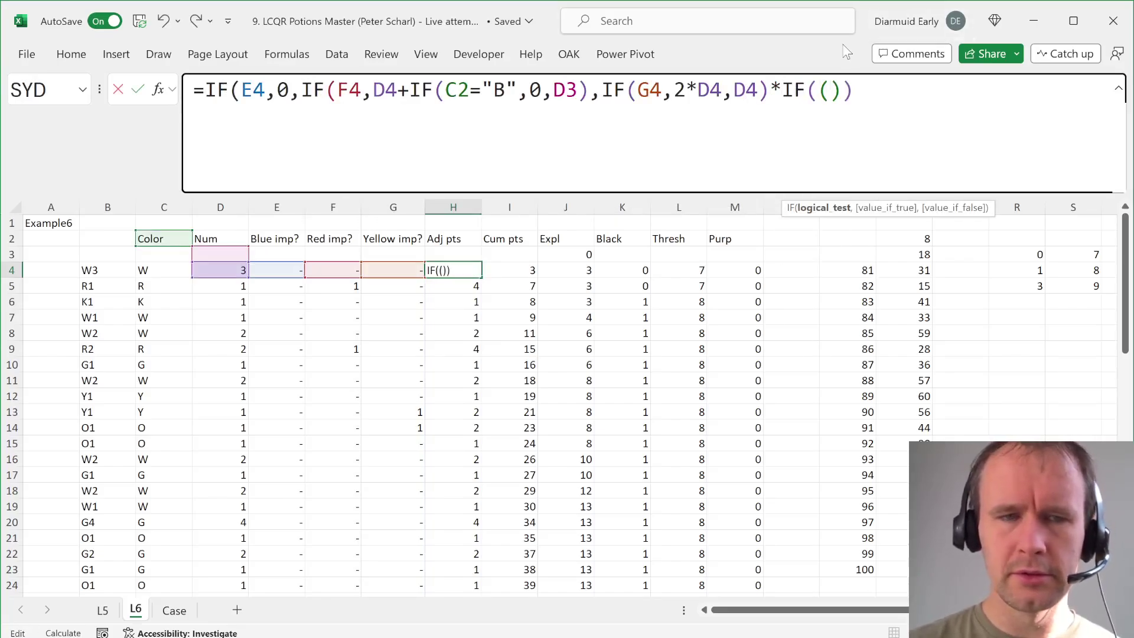
click(152, 270)
text(=")
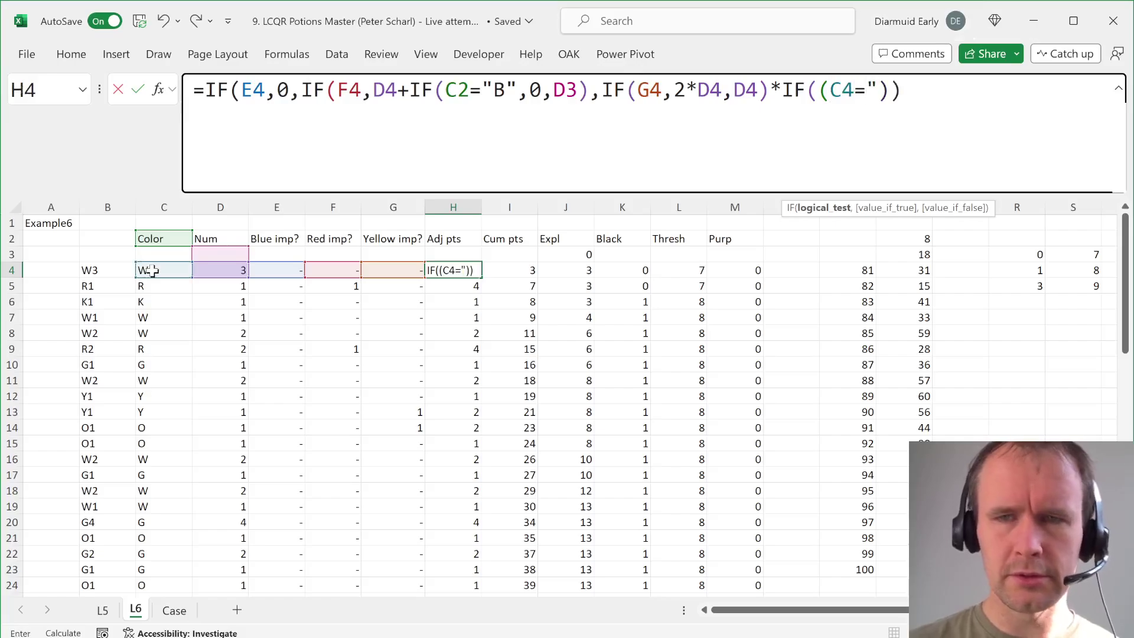
text(G")*()
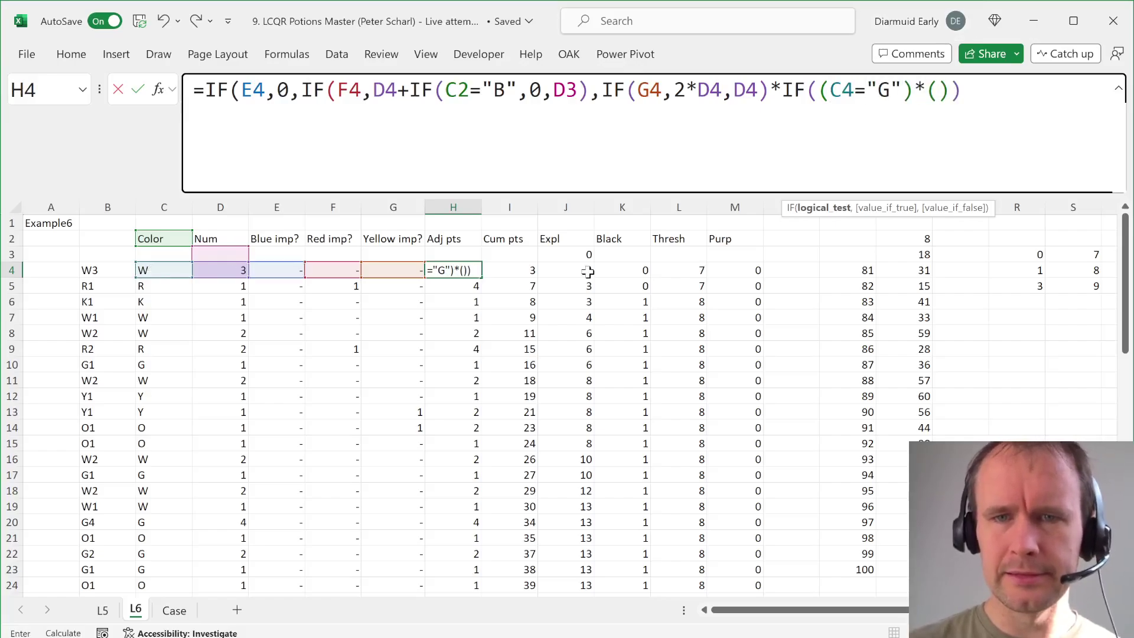
click(679, 270)
text(=)
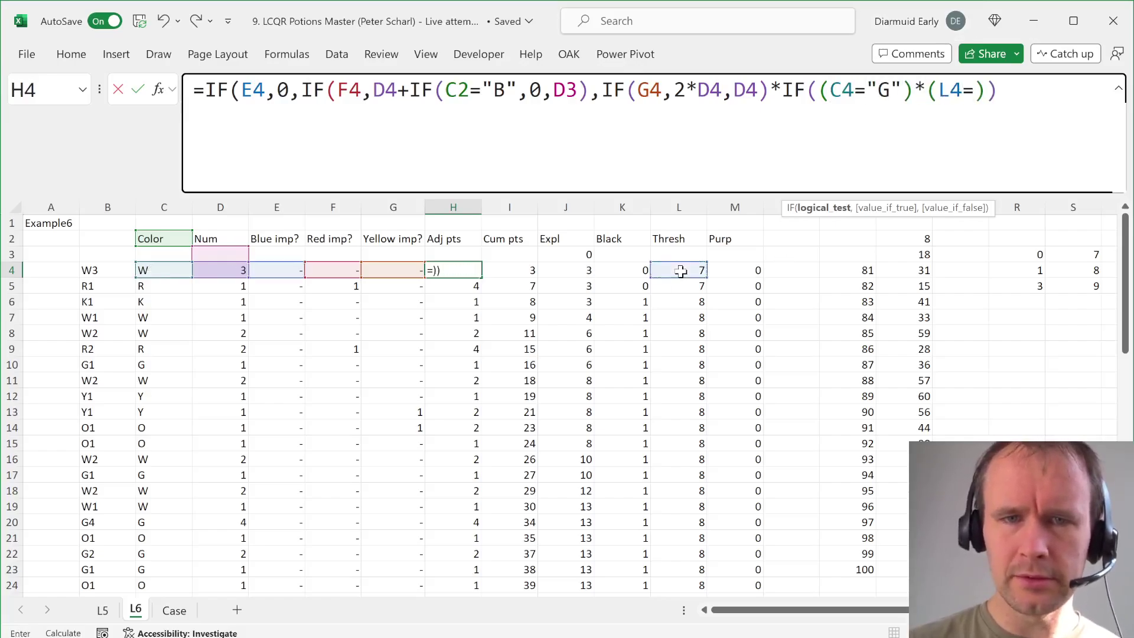
click(575, 272)
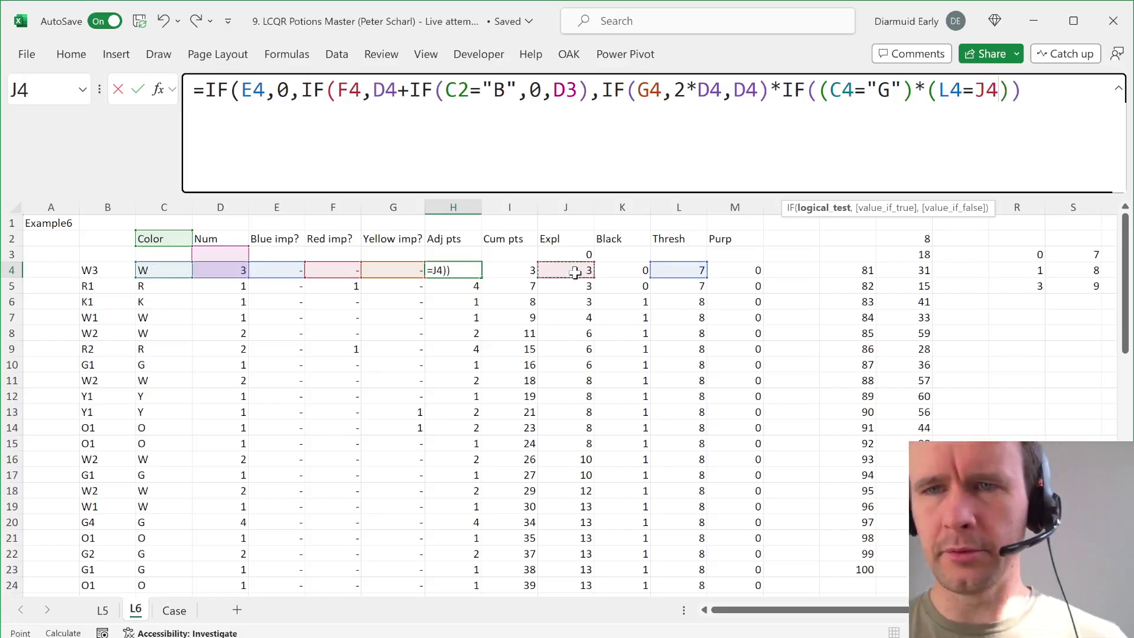
key(Right)
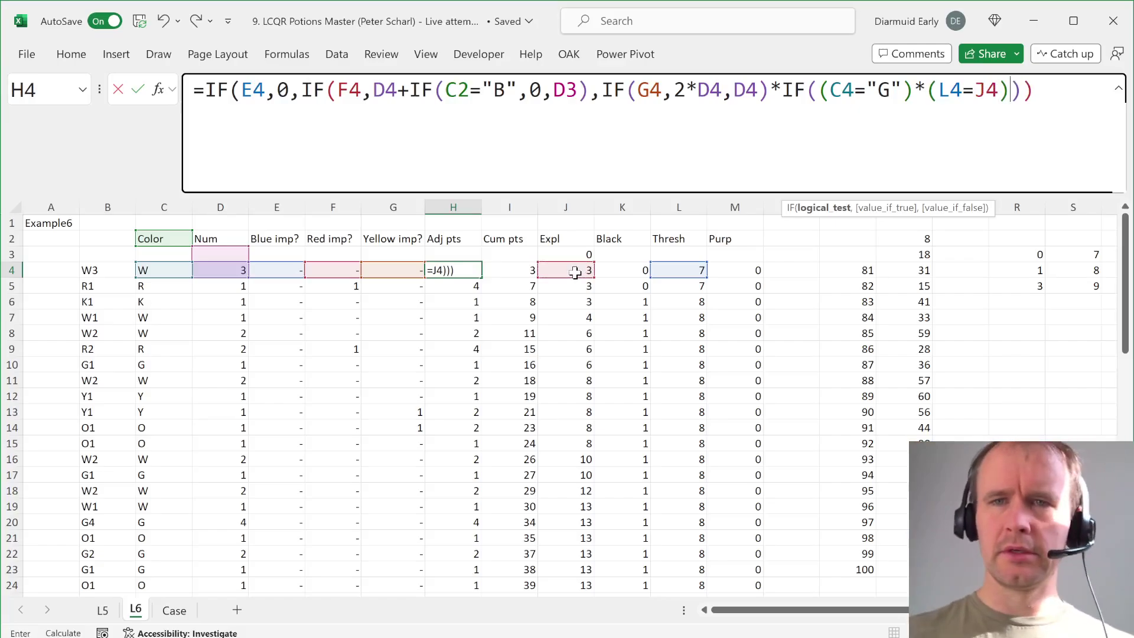
text(,2,1))
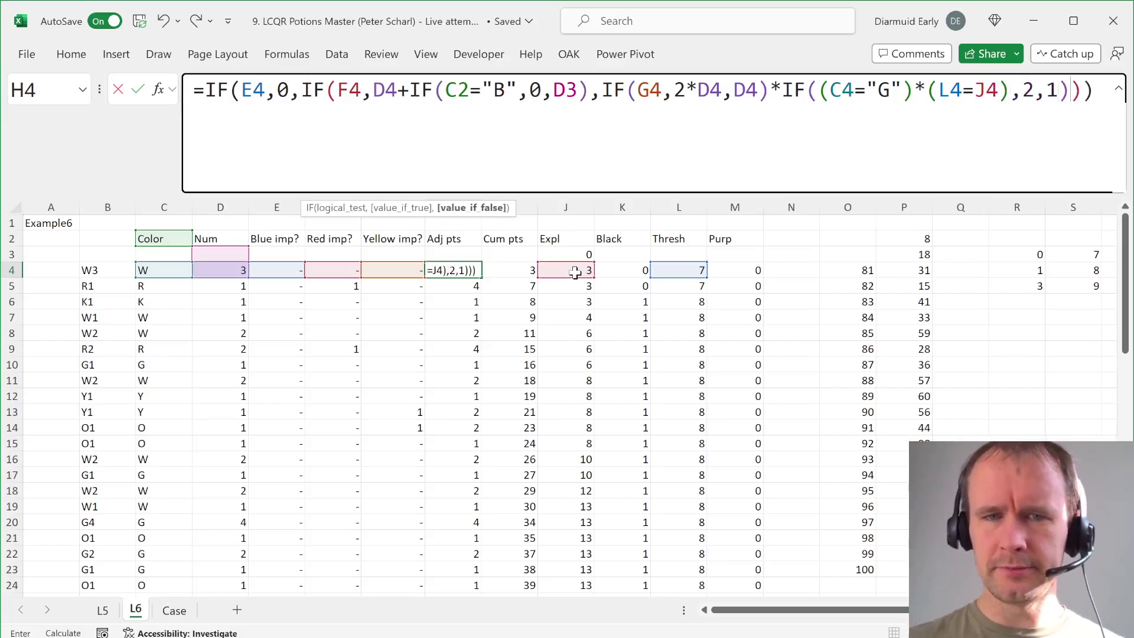
key(Return)
key(Return)
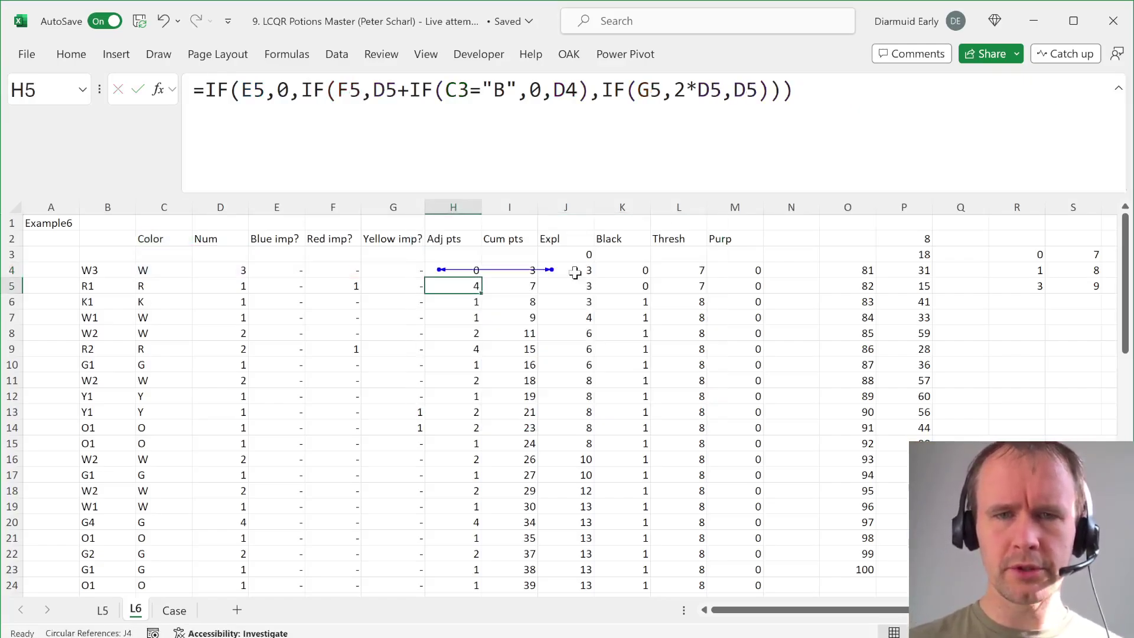
Step: Change the J4 reference in H4's formula to J3, and select the Adj pts range H4:H63
click(573, 271)
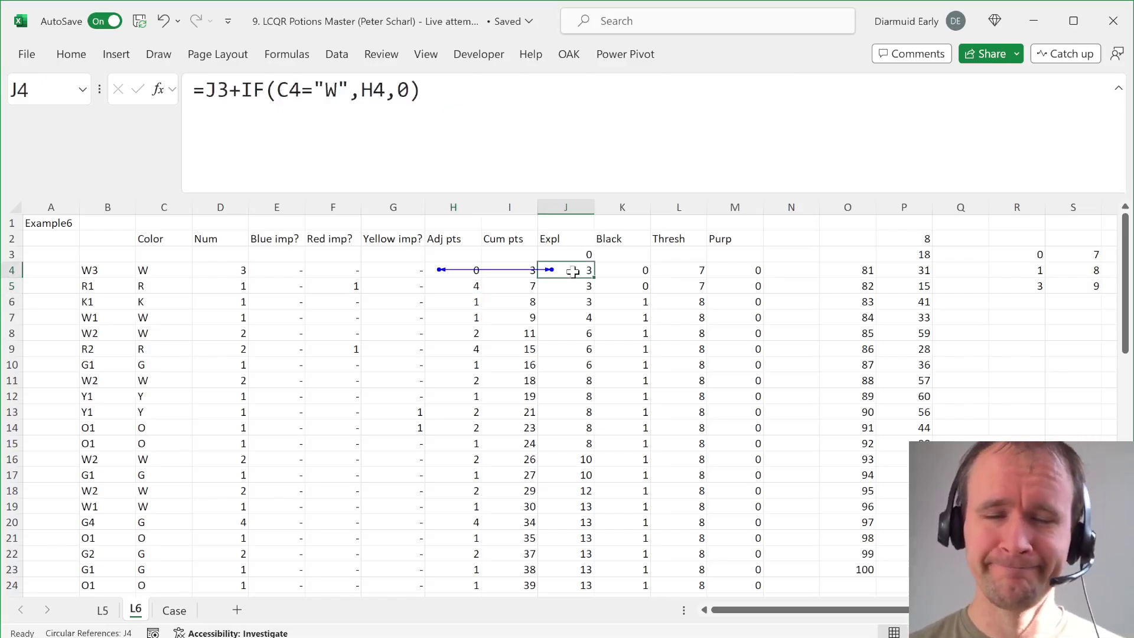
click(467, 272)
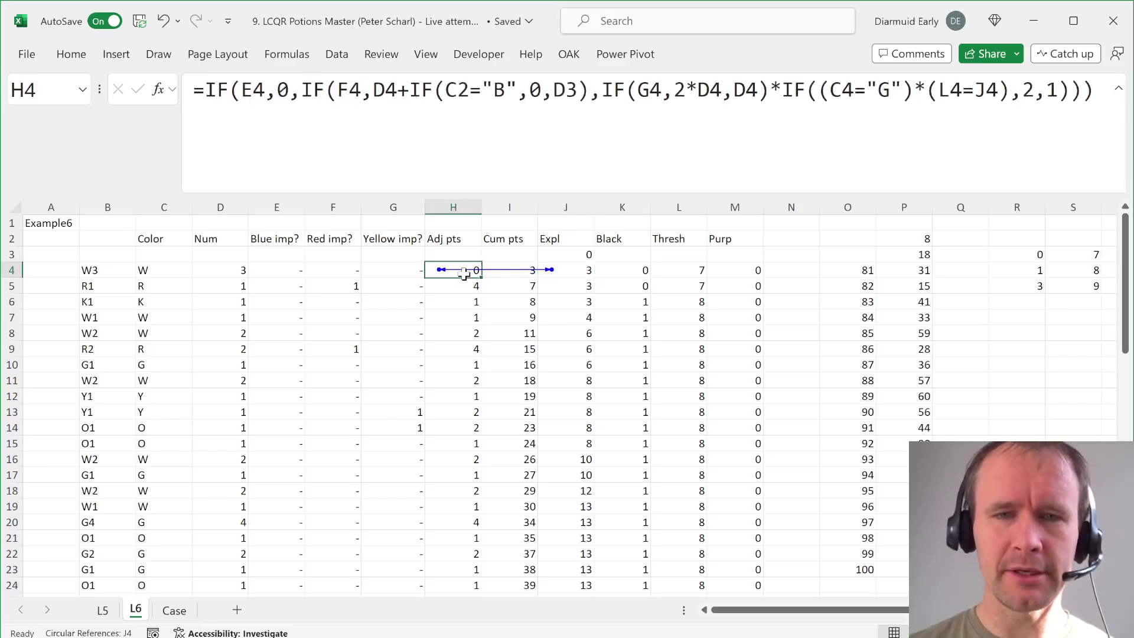
key(F2)
key(Escape)
click(600, 169)
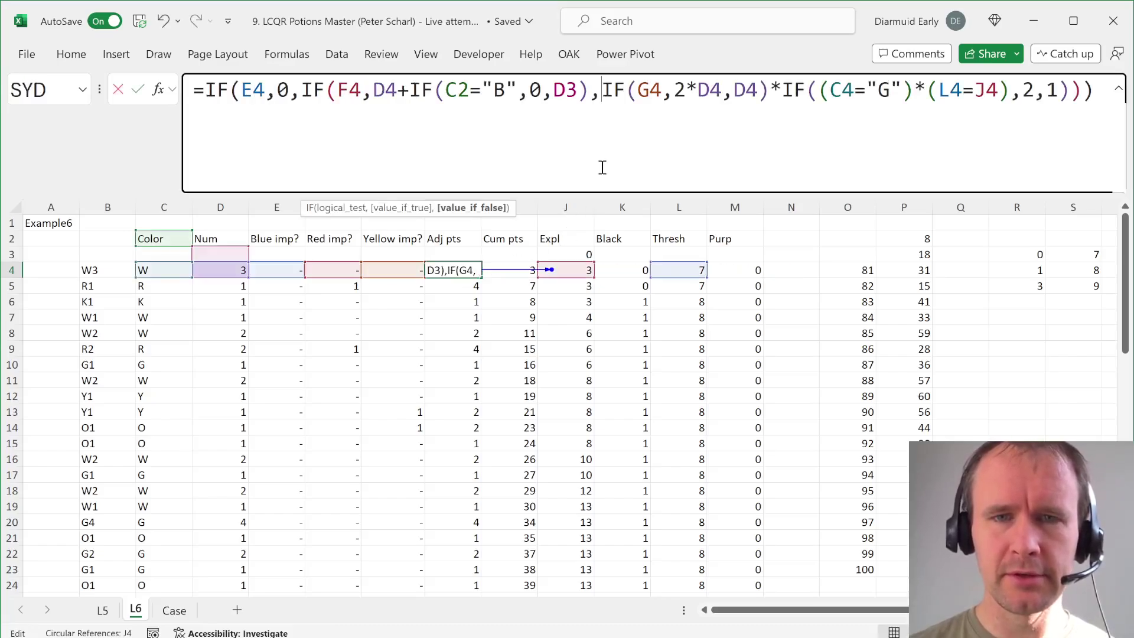
drag(577, 264, 578, 250)
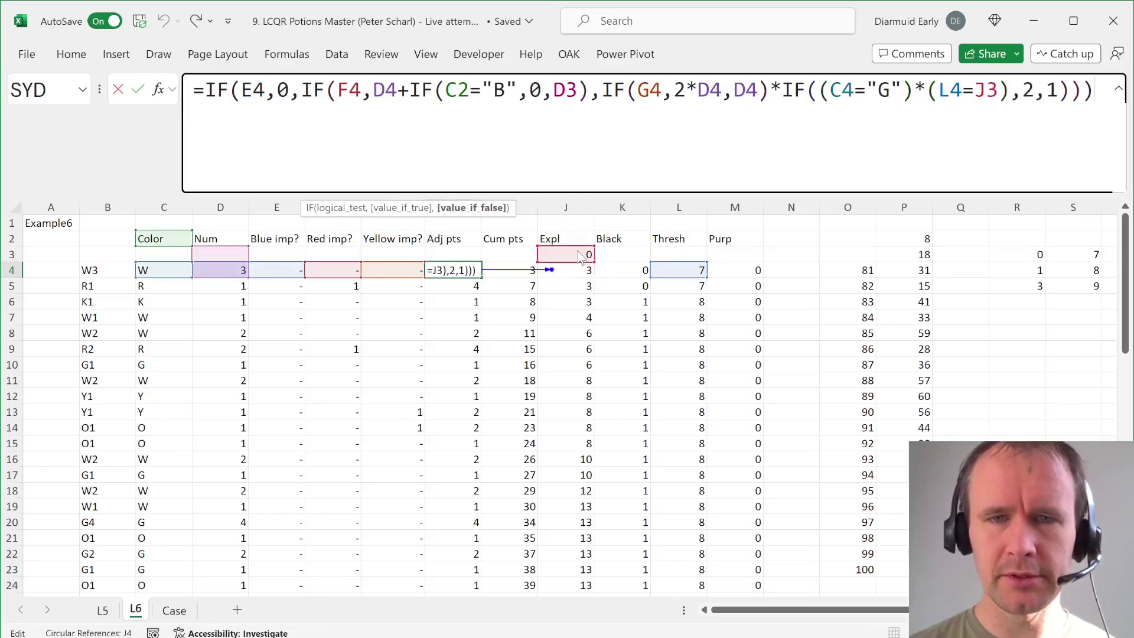
key(Return)
key(Up)
key(ctrl+shift+Down)
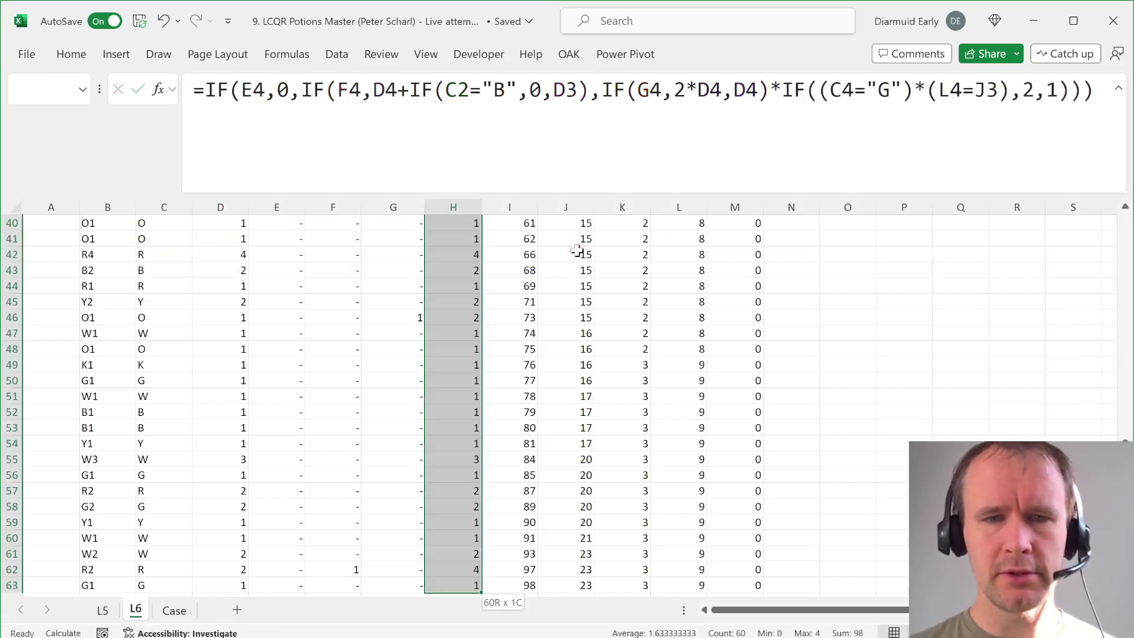
Step: Read the Purple ingredient rule in G35 of the Case sheet and return to the L6 sheet
key(ctrl+Up)
key(Down)
key(Down)
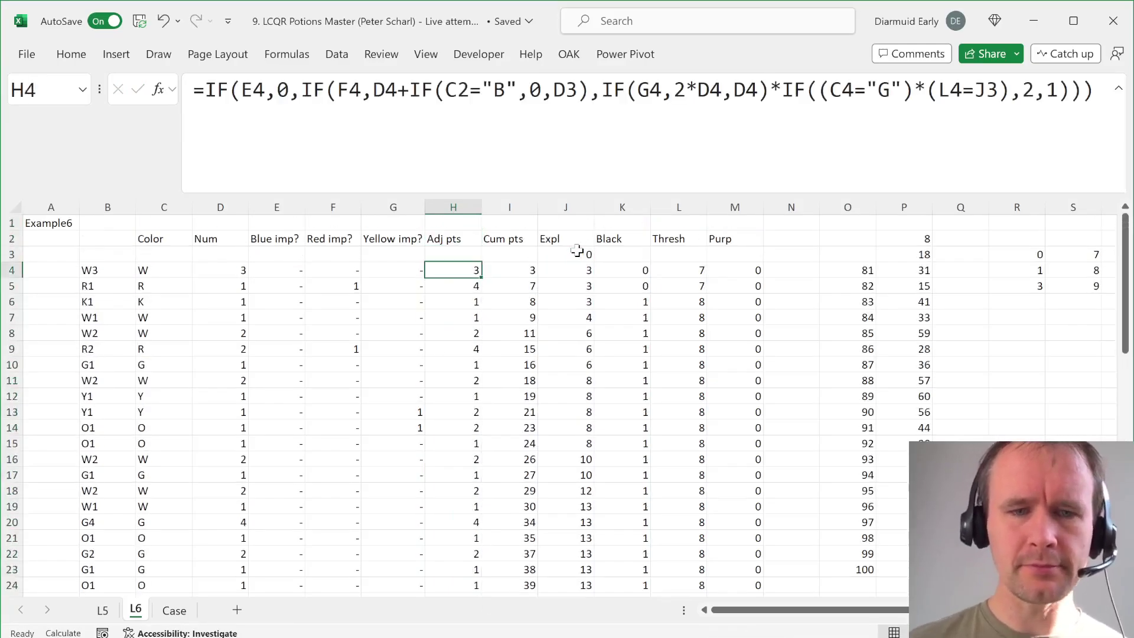
key(ctrl+Page_Down)
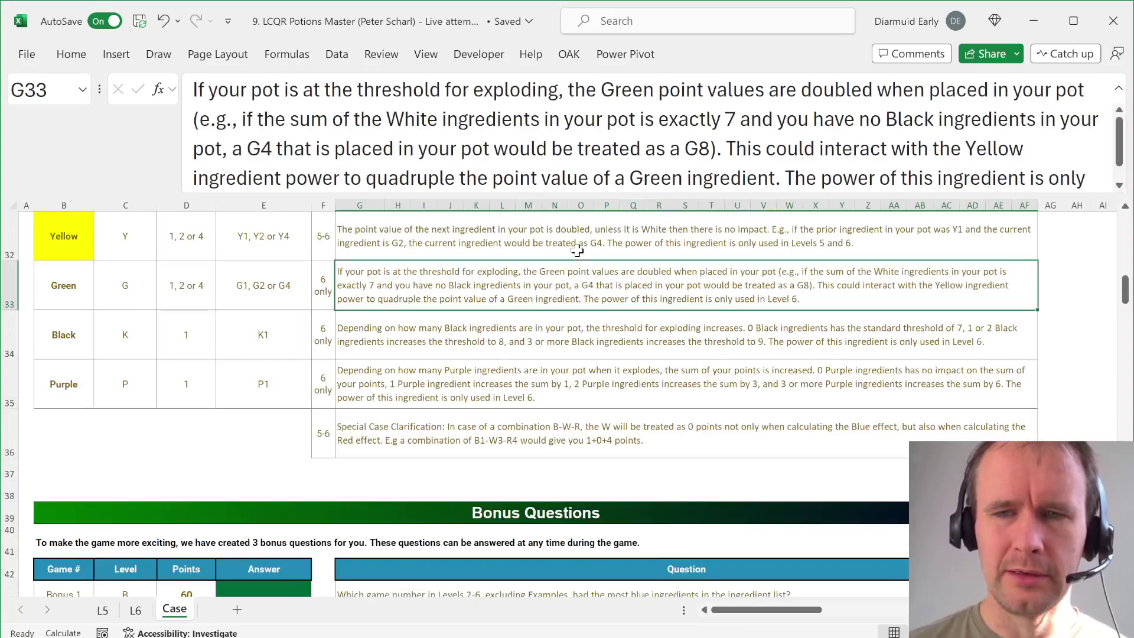
key(Down)
key(Down)
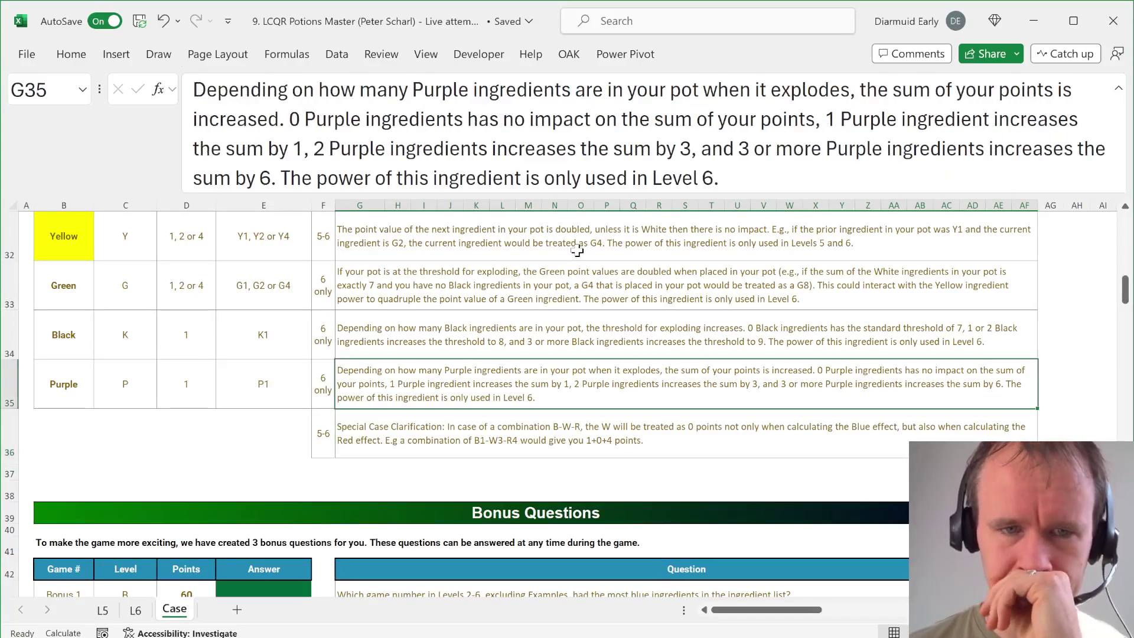
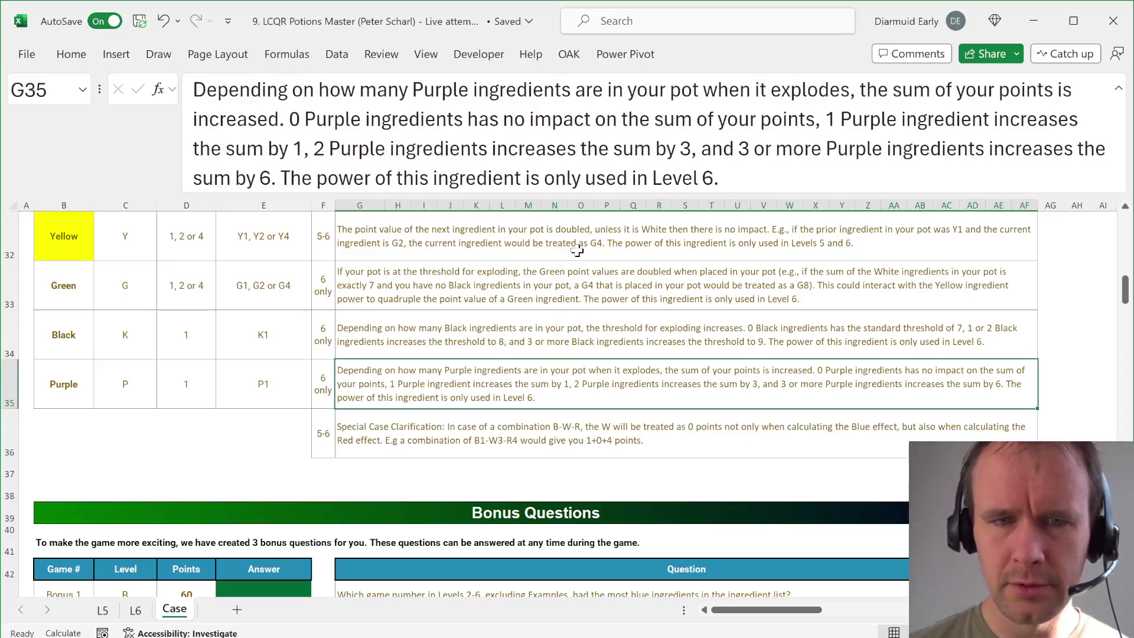
key(ctrl+Page_Up)
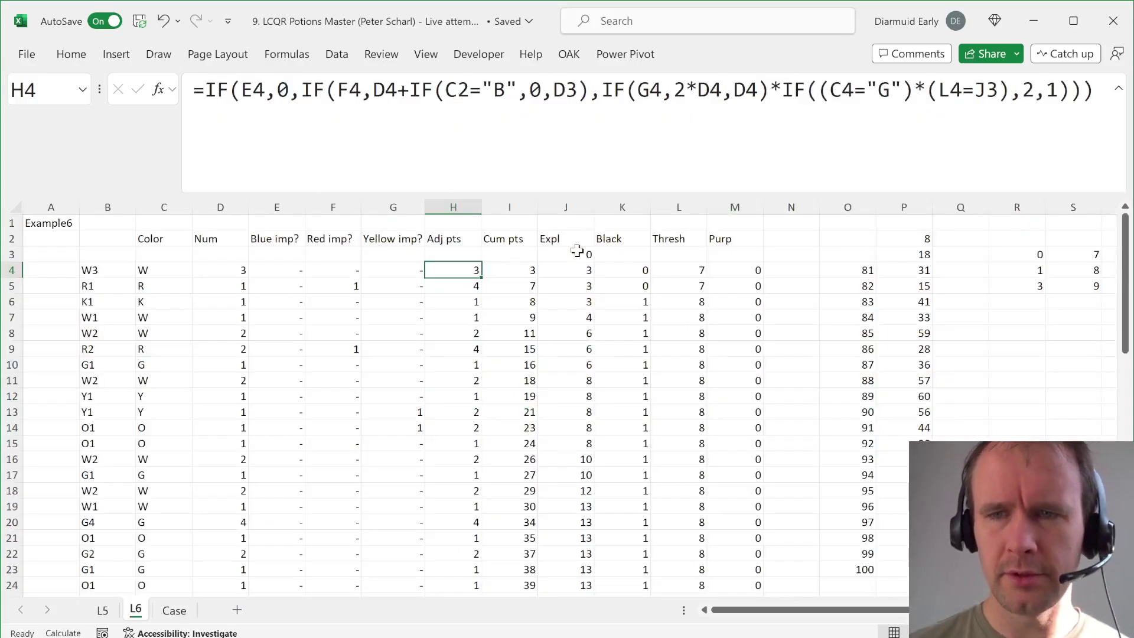
Step: Label the existing threshold table "Black" in R2 and enter the heading "Purple" in R7 for a second lookup table
click(1031, 241)
text(Black)
key(Return)
key(Return)
key(Return)
key(Return)
key(Return)
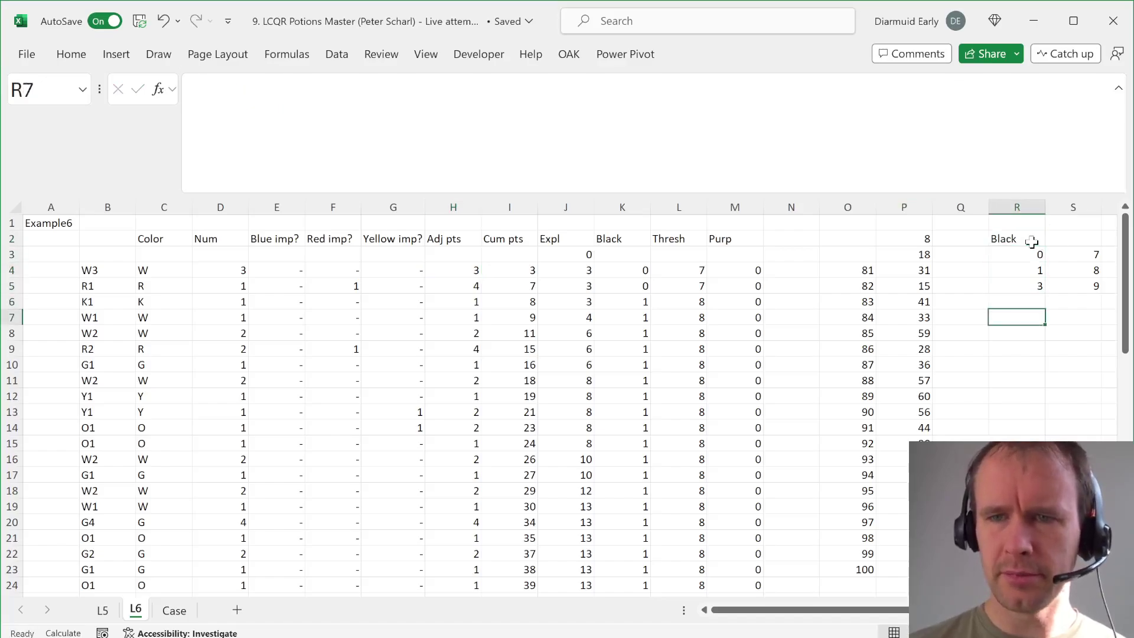
text(Purple)
key(Return)
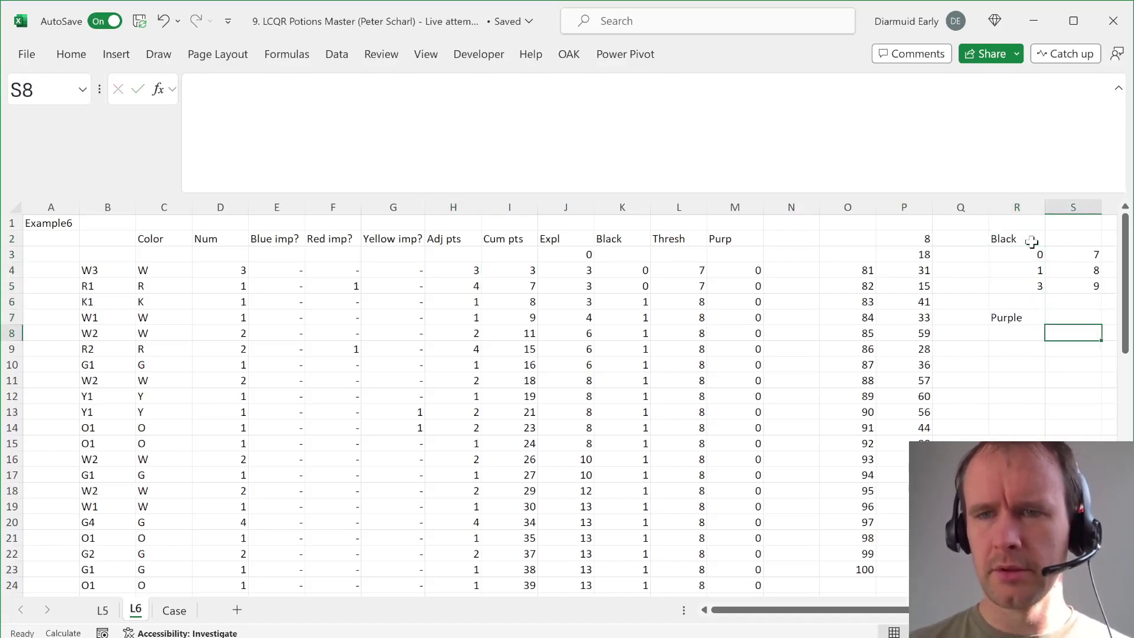
Step: Enter the Purple ingredient counts 0, 1, 2 and 3 in R8:R11
text(0)
key(Return)
text(1)
key(Return)
text(2)
key(Return)
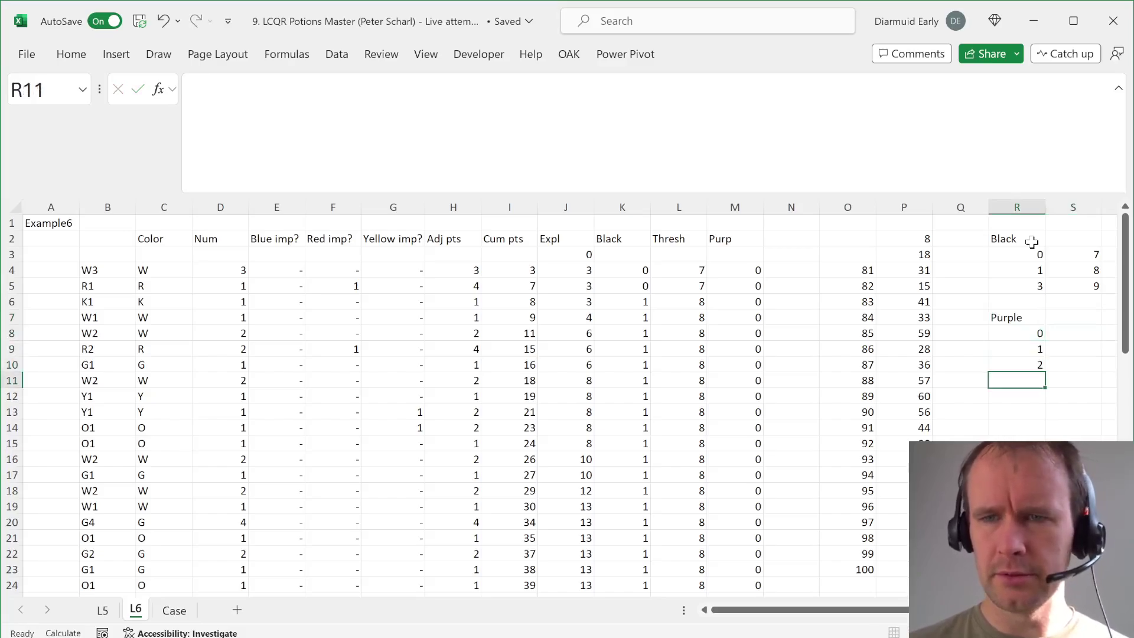
text(3)
key(Return)
Step: Enter the Purple point increases 0, 1, 3 and 6 in S8:S11, checking them against the rule on the Case sheet
key(Up)
key(Up)
key(Up)
key(Up)
key(Right)
text(0)
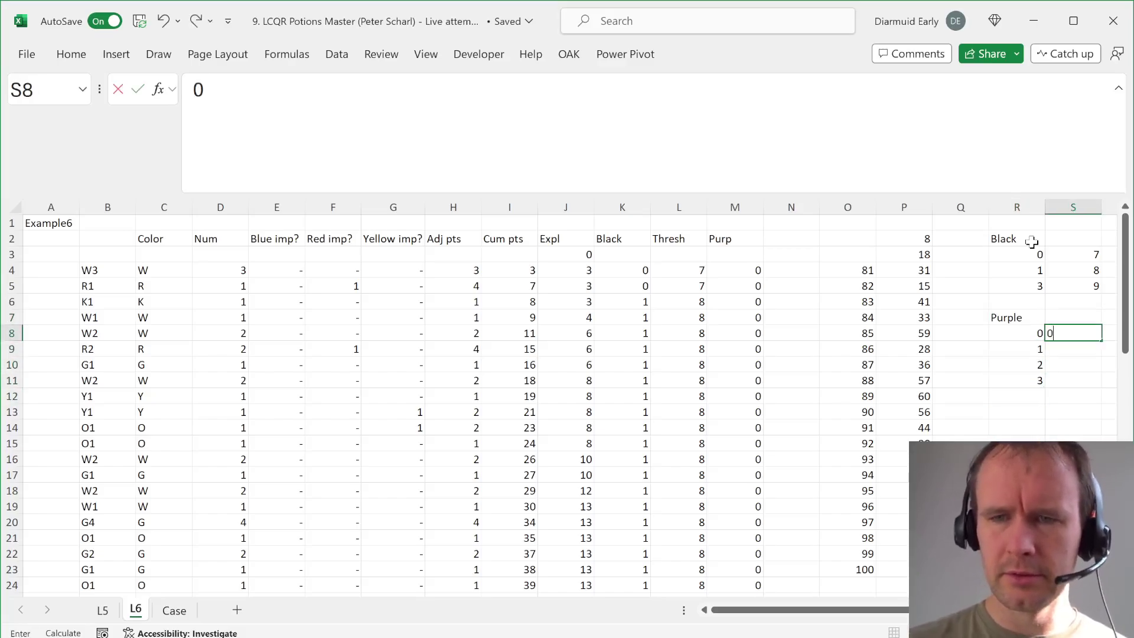
key(Return)
key(ctrl+Page_Down)
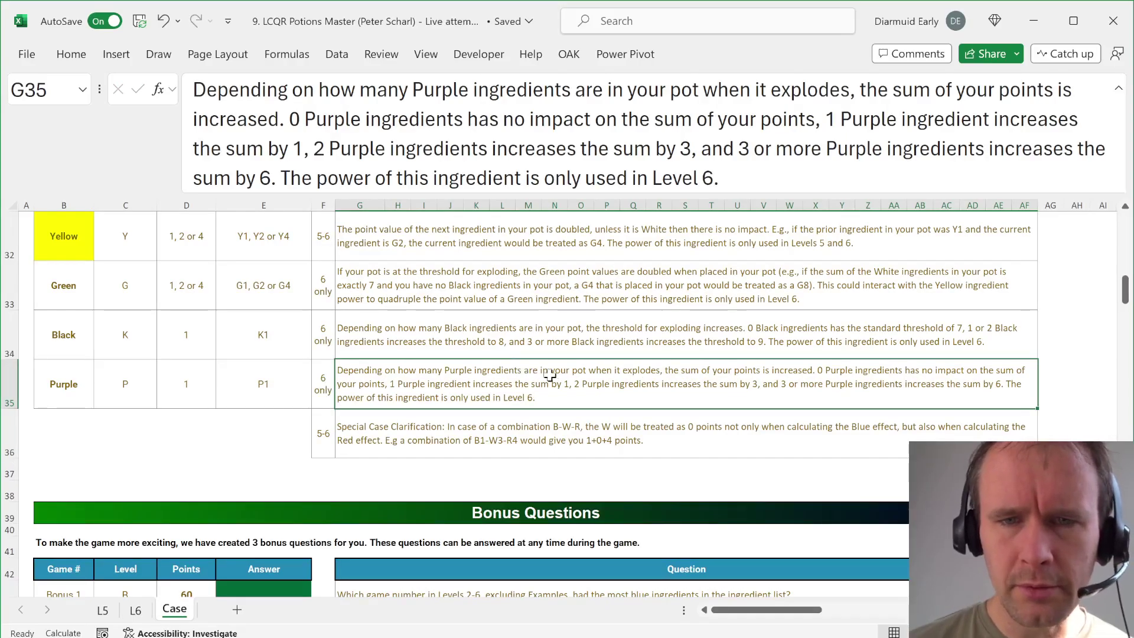
key(ctrl+Page_Up)
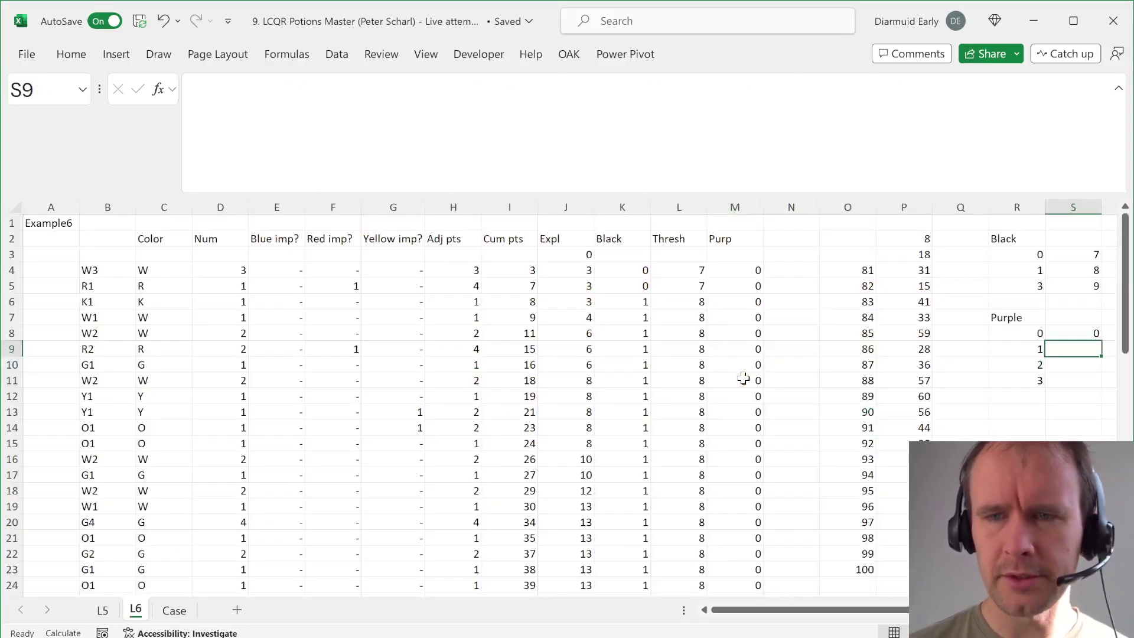
text(1)
key(Return)
text(3)
key(Return)
text(6)
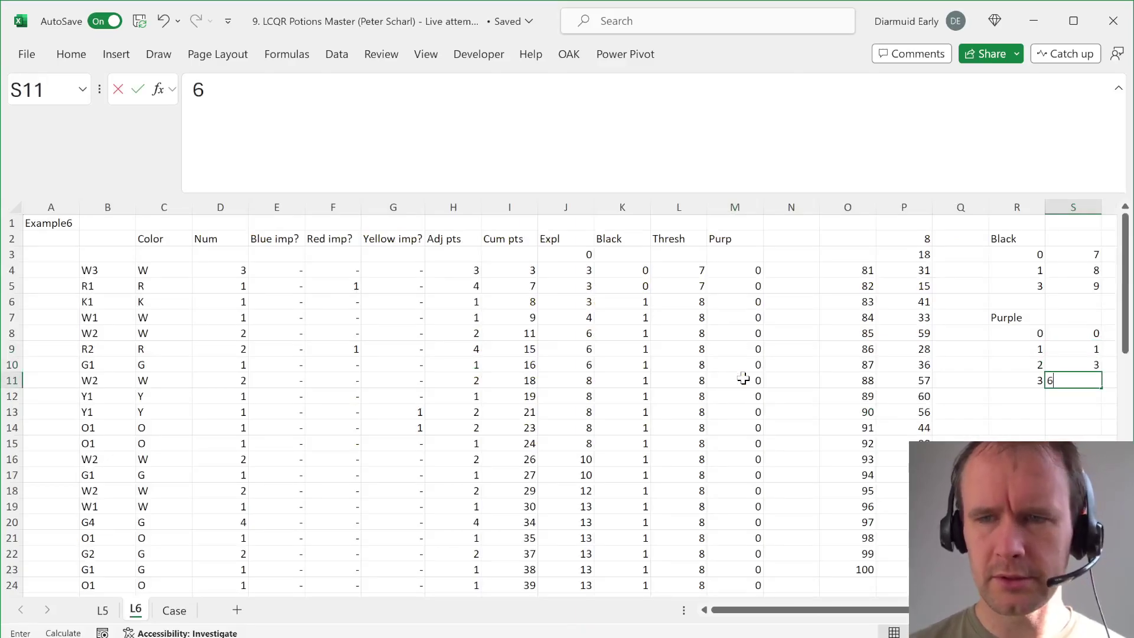
key(Return)
Step: Recheck the Purple rule on the Case sheet and review the Black, Thresh and Purp formulas in row 4 of L6
key(ctrl+Page_Up)
key(ctrl+Page_Down)
key(ctrl+Page_Down)
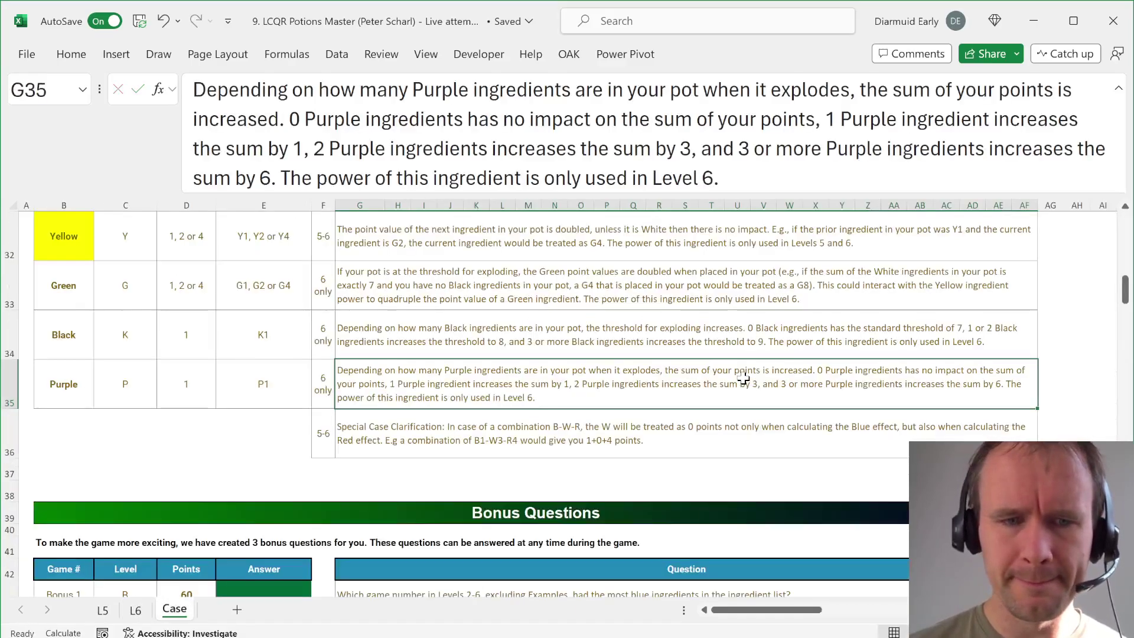
key(ctrl+Page_Up)
key(Up)
key(Left)
key(Up)
key(Left)
key(Up)
key(Left)
key(Up)
key(Left)
key(Up)
key(Left)
key(Up)
key(Left)
key(Up)
key(Up)
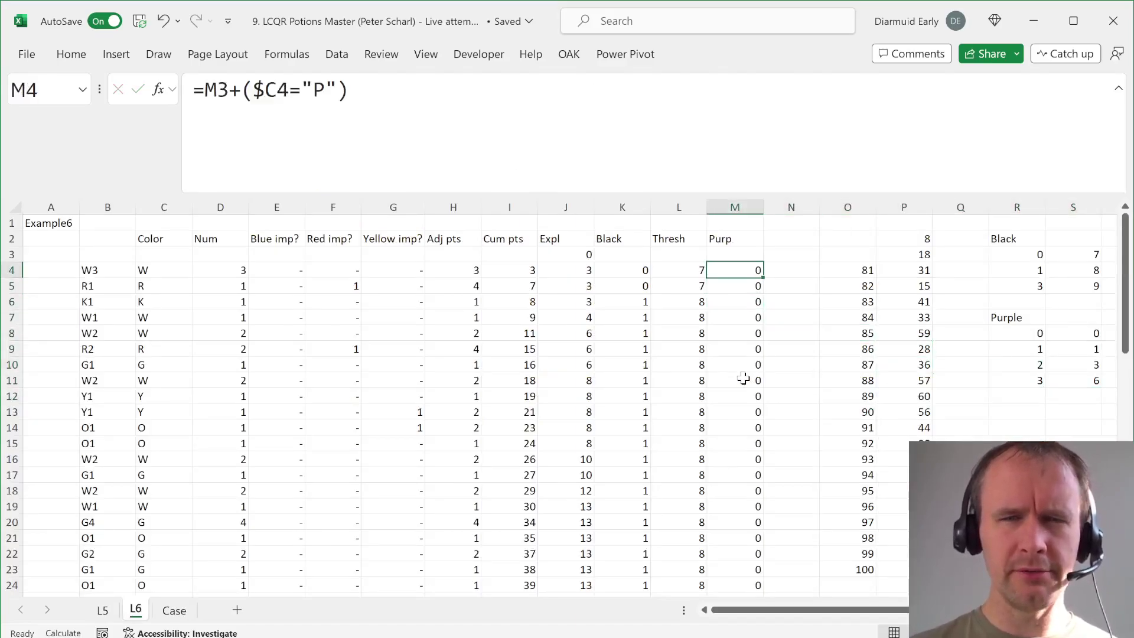
key(Left)
key(Left)
key(Right)
key(Right)
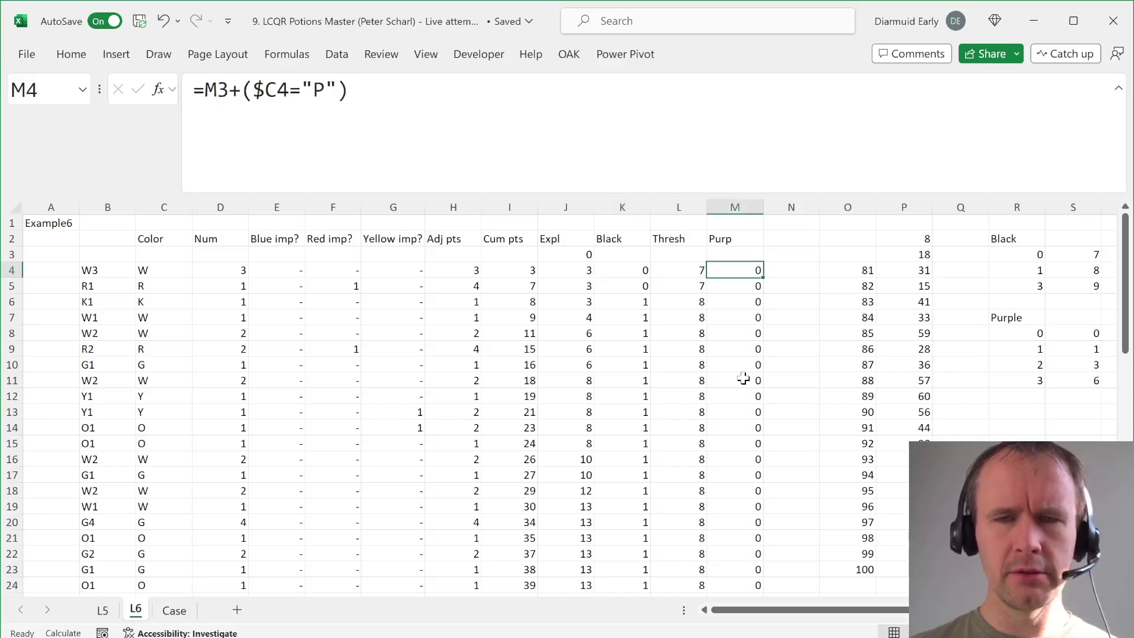
key(Left)
key(Right)
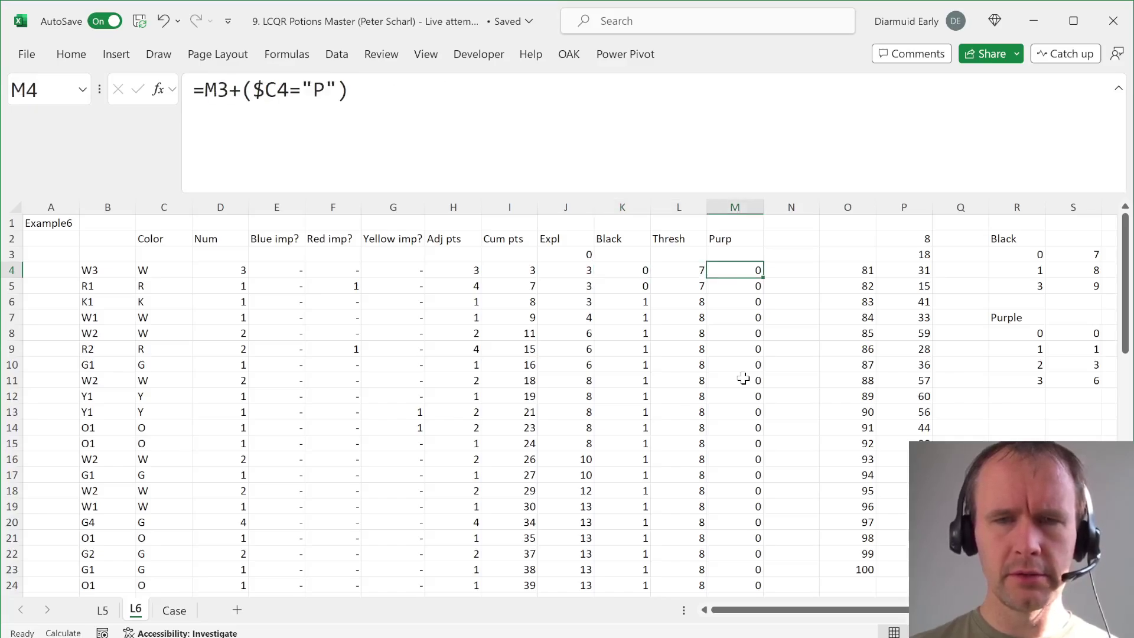
Step: Insert a new column M before the Purp column and head it "Explode?" in M2
key(alt+h)
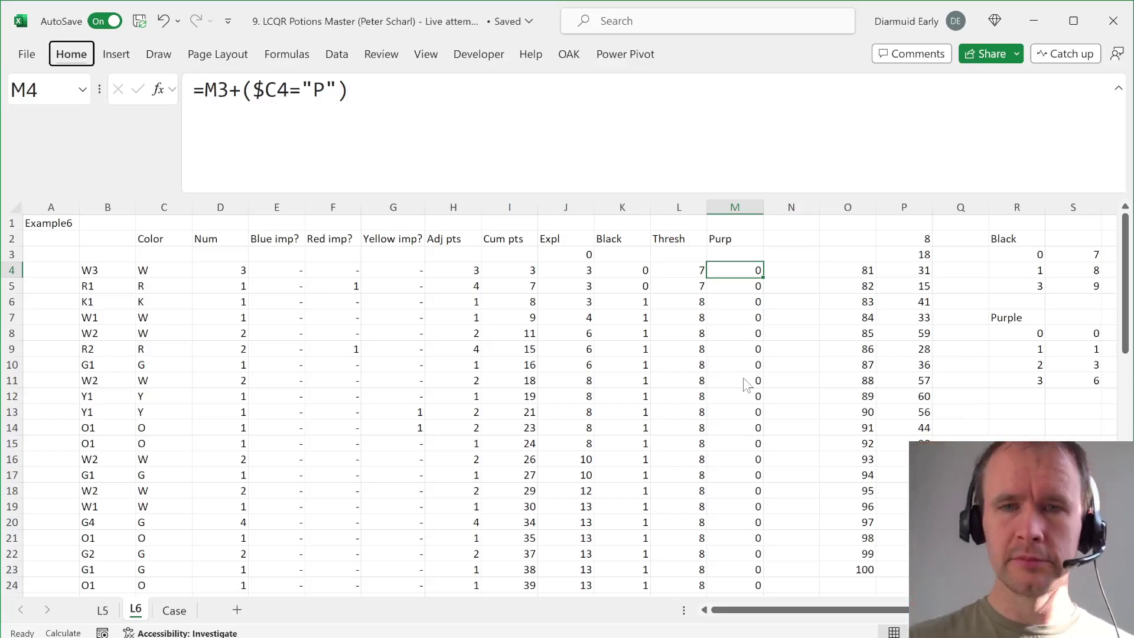
key(i)
key(c)
key(Up)
key(Up)
text(Exp)
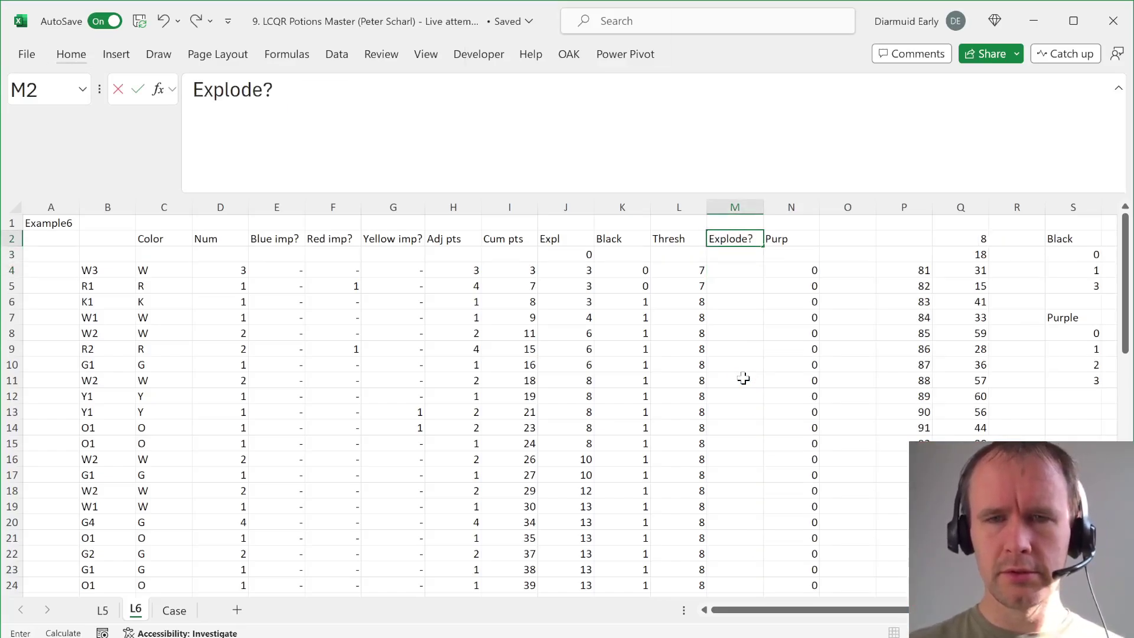
key(Down)
Step: Enter =J4>L4 in M4 to test whether the explosion sum exceeds the threshold
key(Down)
text(=)
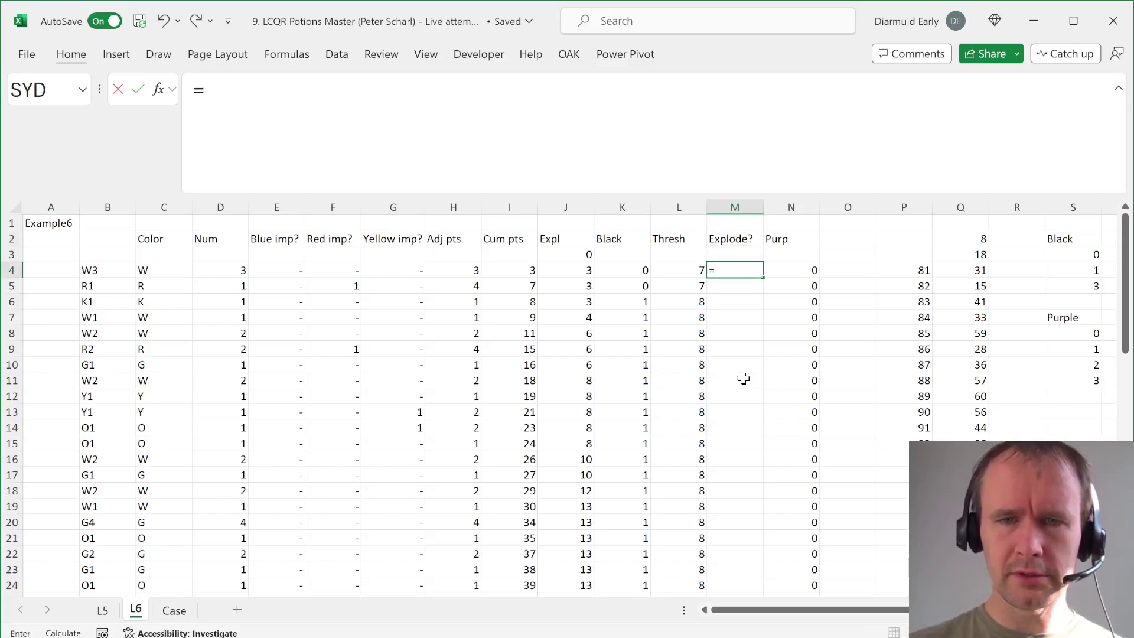
key(Left)
key(Left)
key(Left)
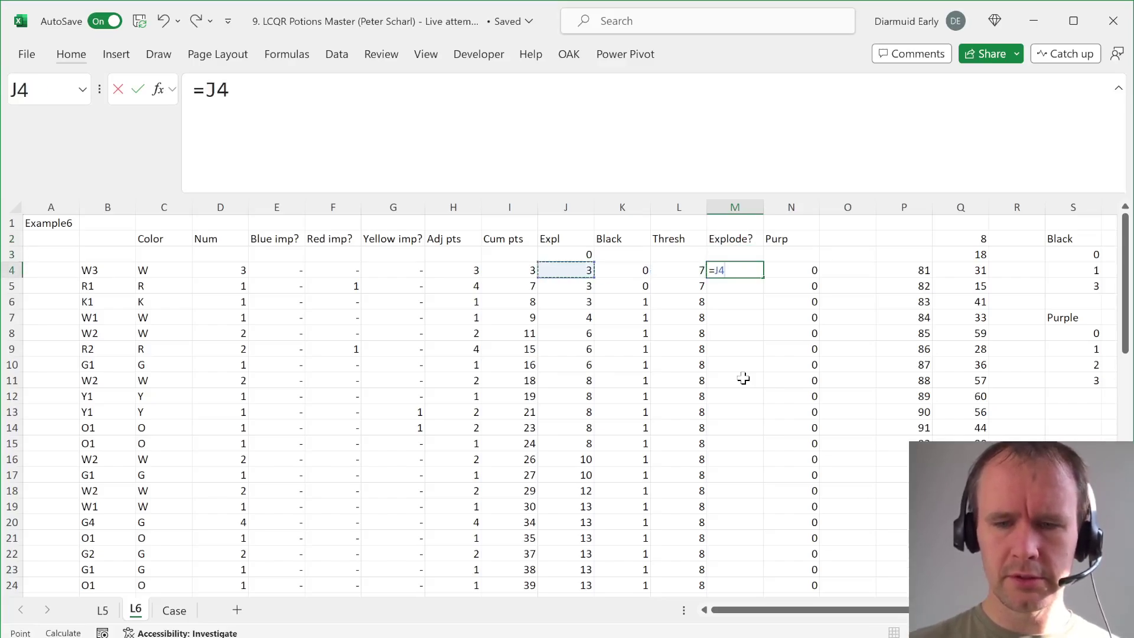
text(>)
key(Left)
key(Return)
Step: Fill the Explode? formula from M4 down to M63
key(Left)
key(ctrl+Down)
key(Right)
key(ctrl+shift+Up)
key(ctrl+d)
key(ctrl+Up)
key(ctrl+Up)
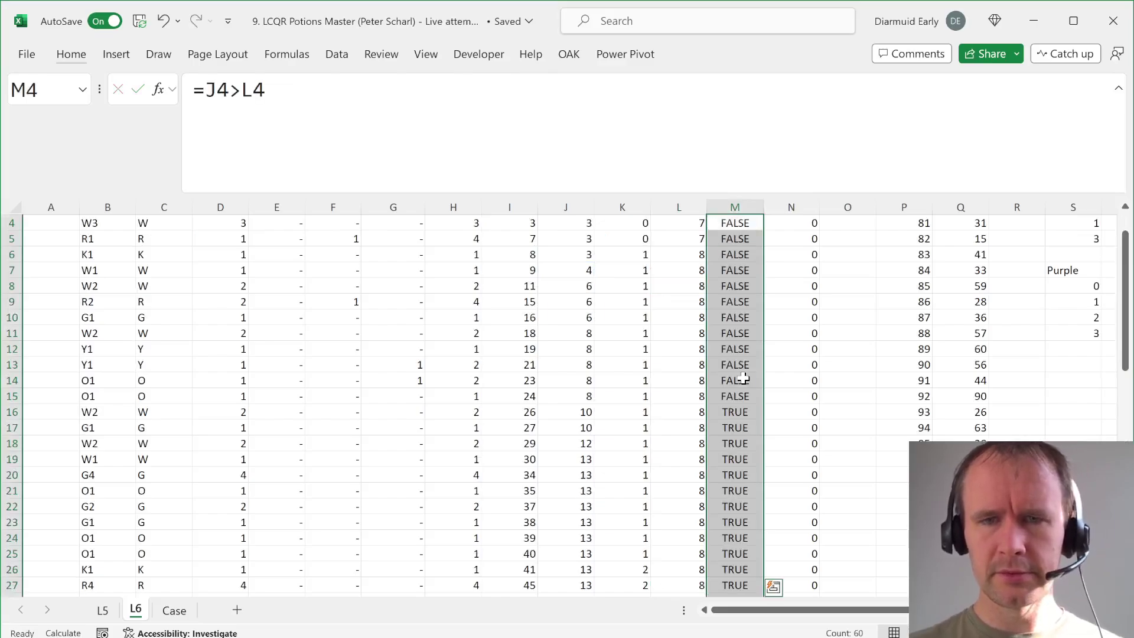
key(ctrl+Up)
key(Down)
key(Down)
Step: Insert a new column O after the Purp column and head it "Pt adj" in O2
key(Right)
key(Down)
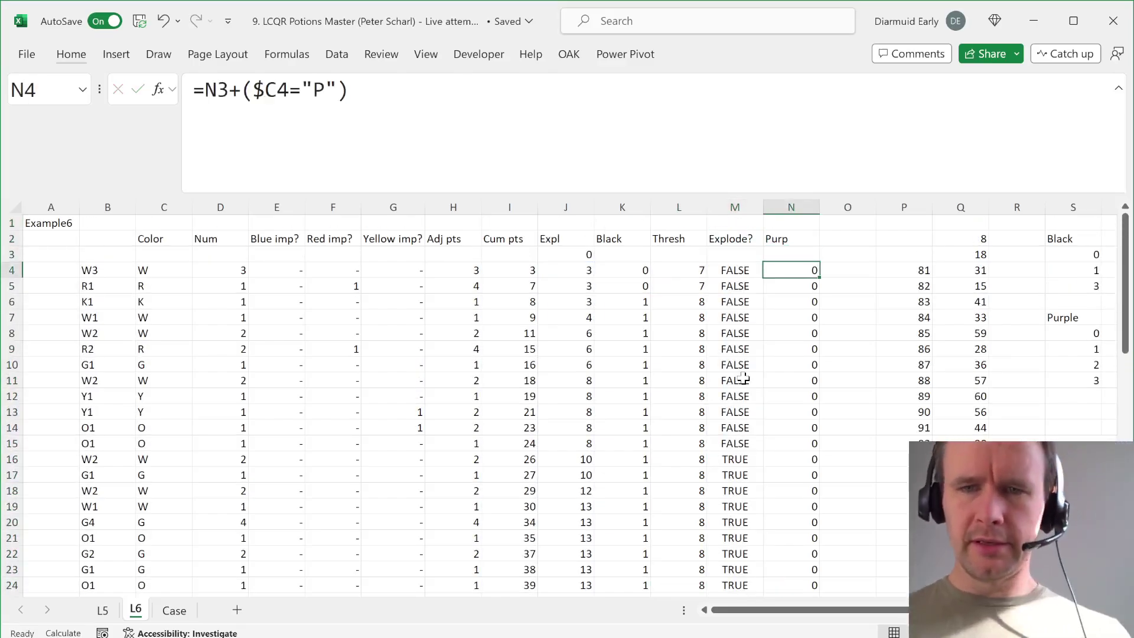
key(Right)
key(alt)
key(h)
key(i)
key(c)
key(Up)
key(Up)
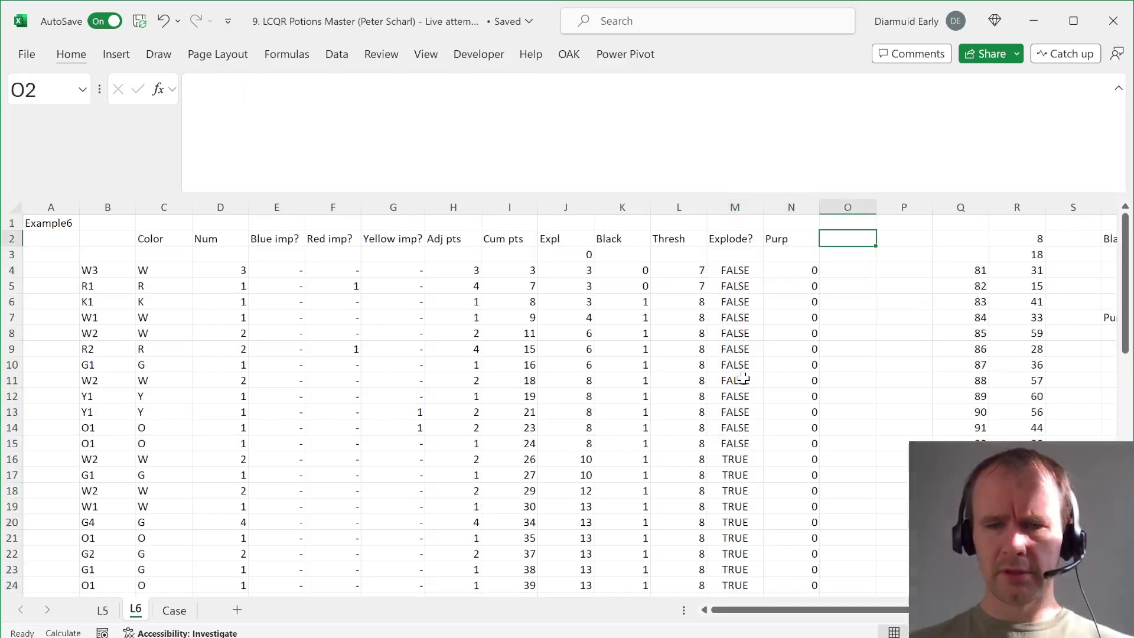
text(Pt adj)
key(Down)
Step: Start an XLOOKUP formula in O4 that looks up N4 in the Purple counts $T$8:$T$11
key(Down)
text(=c)
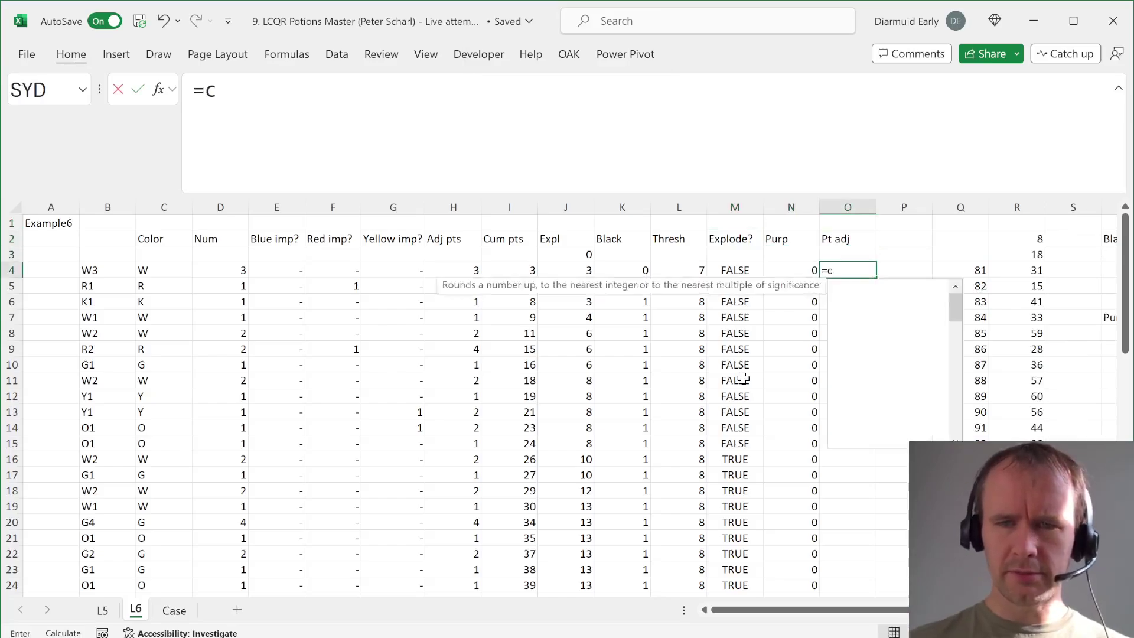
text(l)
key(BackSpace)
text(x)
key(BackSpace)
key(BackSpace)
text(xl)
key(Tab)
key(Left)
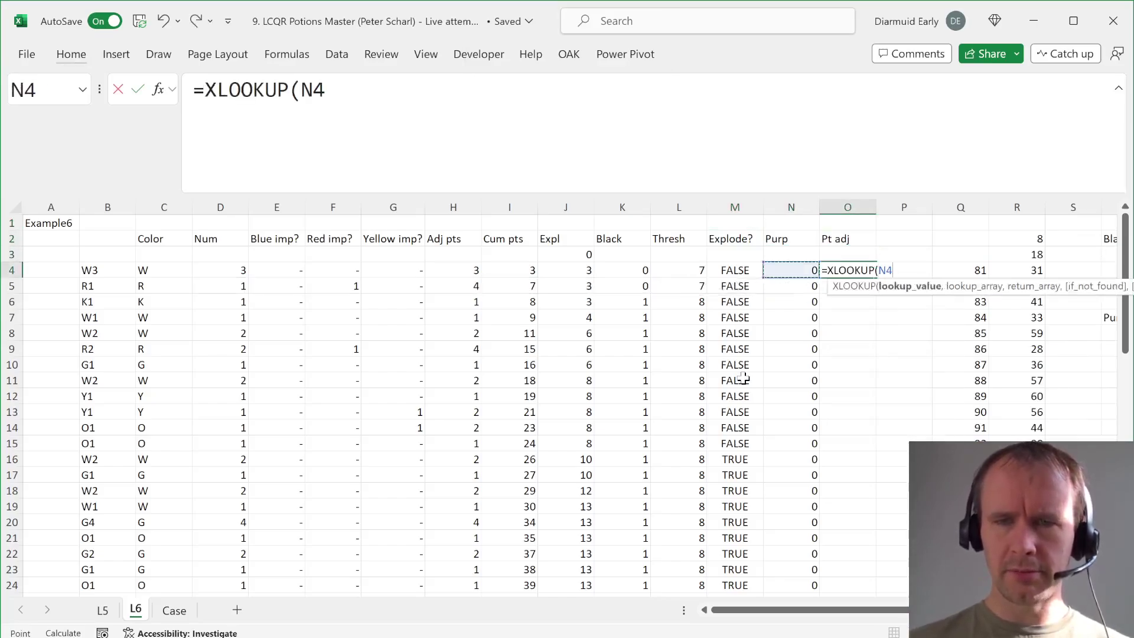
text(,)
key(Right)
key(Right)
key(Right)
key(Right)
key(Down)
key(Down)
key(Down)
key(Right)
key(Down)
key(shift+Down)
key(shift+Down)
key(shift+Down)
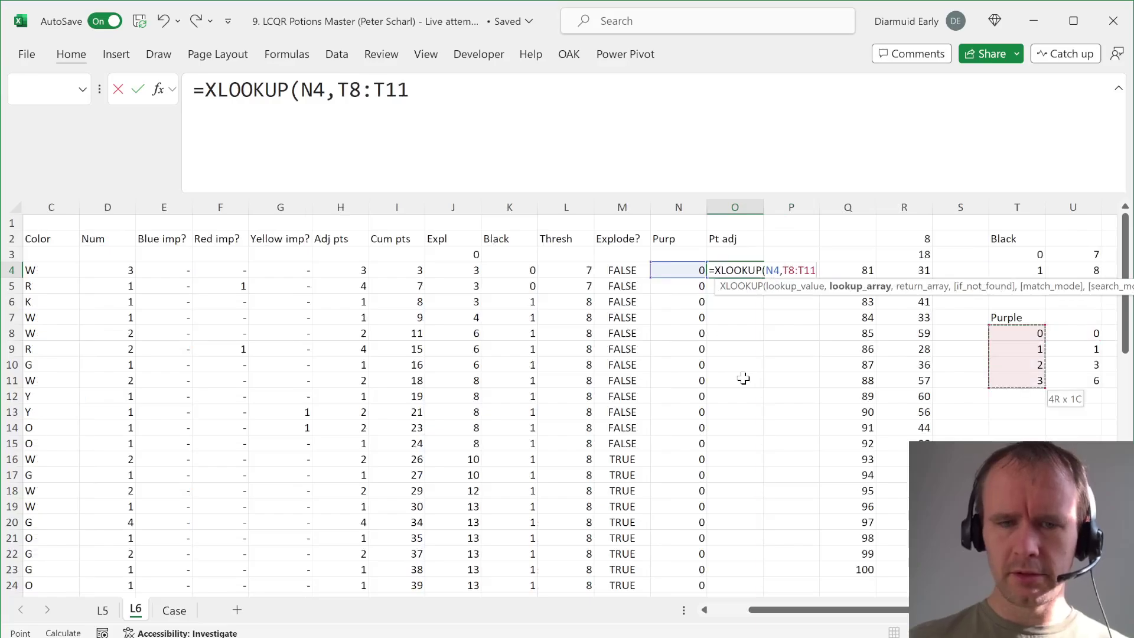
key(F4)
Step: Complete O4's XLOOKUP with return range $U$8:$U$11 and match mode -1, exact match or next smaller item
text(,)
click(1087, 321)
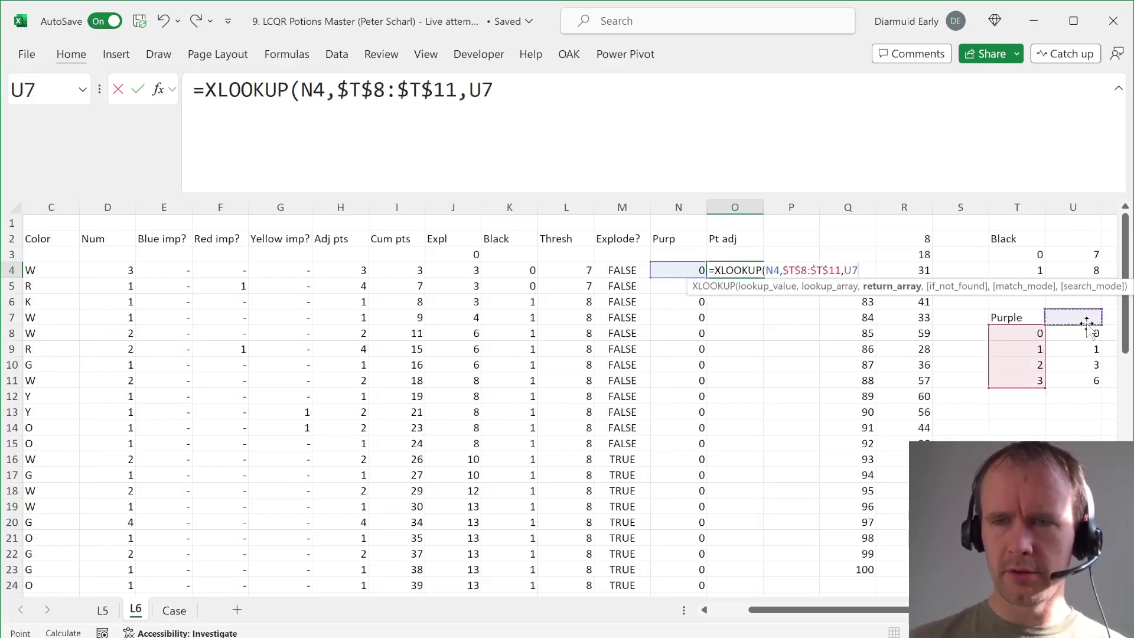
key(shift+Down)
key(Down)
key(shift+Down)
key(shift+Down)
key(shift+Down)
key(F4)
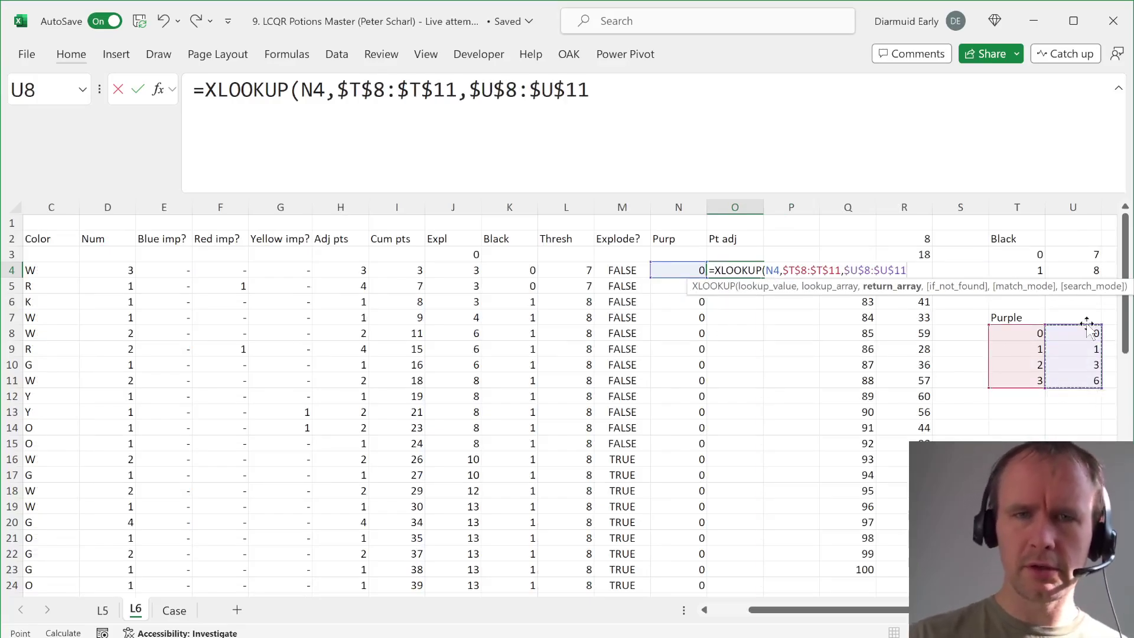
text(,,)
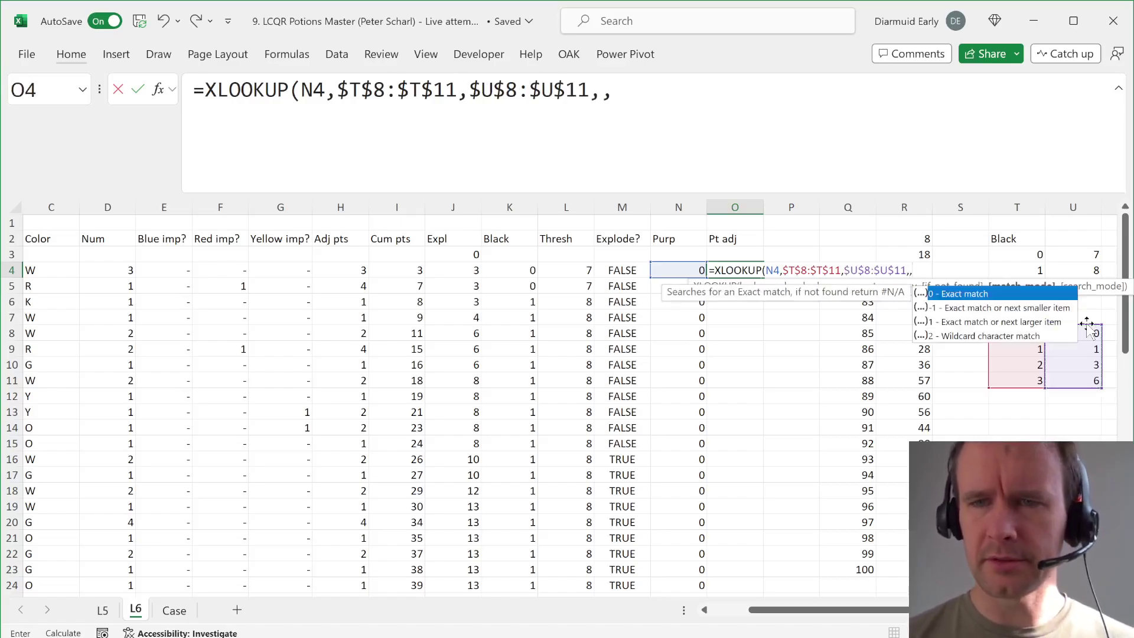
key(Down)
key(Tab)
key(Return)
Step: Fill the Pt adj lookup formula from O4 down to O63
key(Left)
key(ctrl+Down)
key(Right)
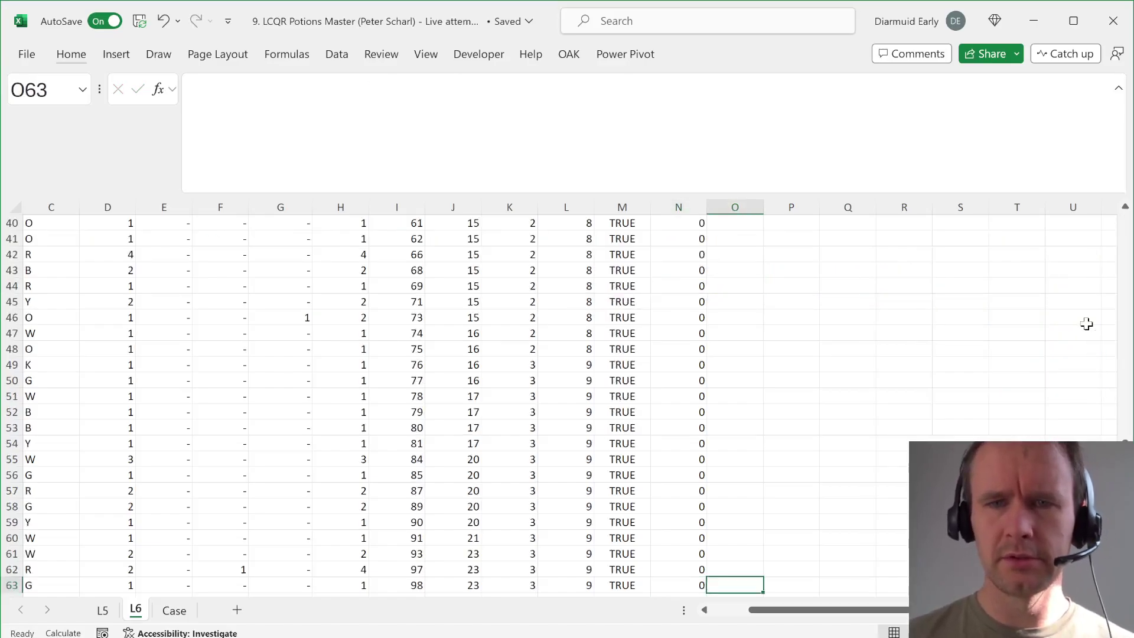
key(ctrl+shift+Up)
key(ctrl+d)
key(ctrl+Up)
key(ctrl+Up)
key(Up)
key(Down)
key(Down)
key(Down)
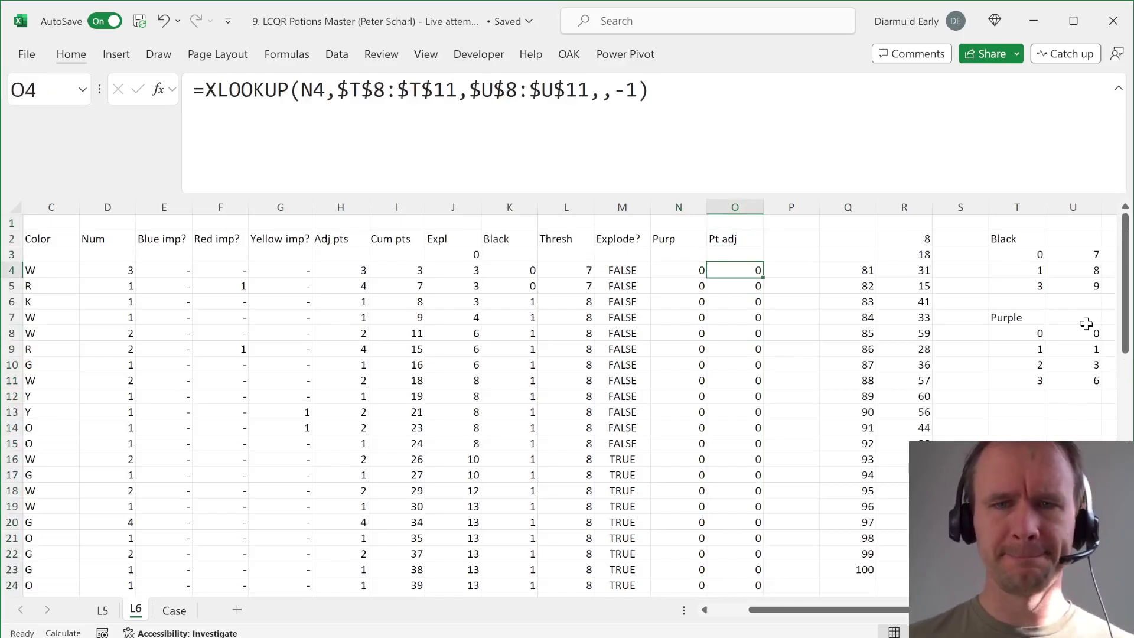
Step: Insert a new column P after the Pt adj column and head it "Points" in P2
key(Right)
key(alt+h)
key(i)
key(c)
key(Up)
key(Up)
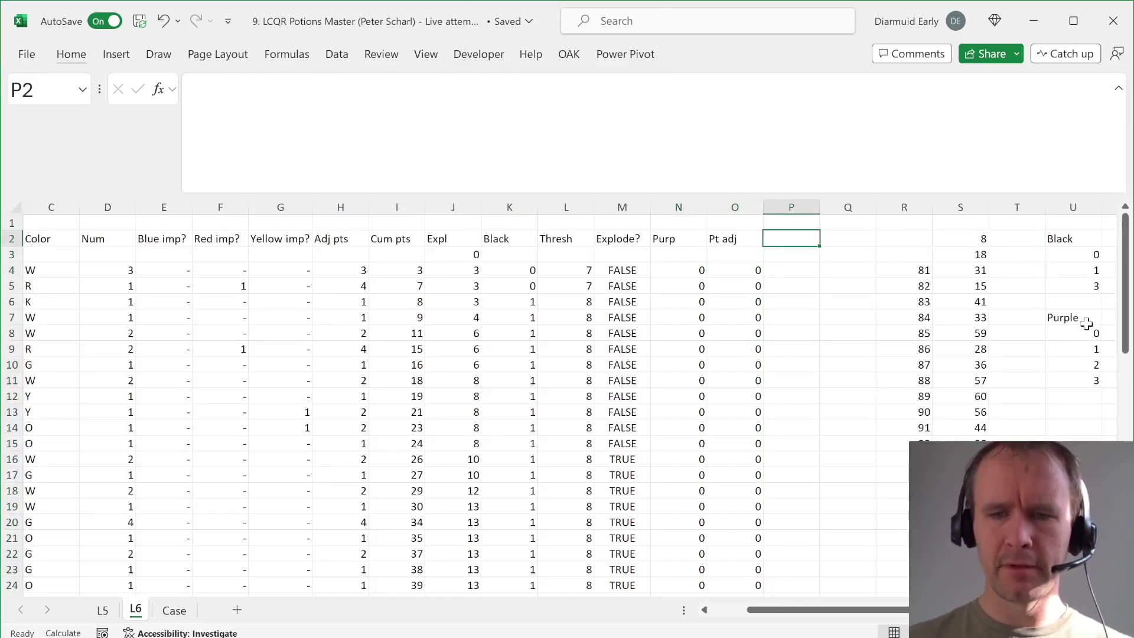
text(Ppoints)
key(BackSpace)
key(BackSpace)
key(BackSpace)
key(BackSpace)
key(BackSpace)
key(BackSpace)
key(BackSpace)
text(Po)
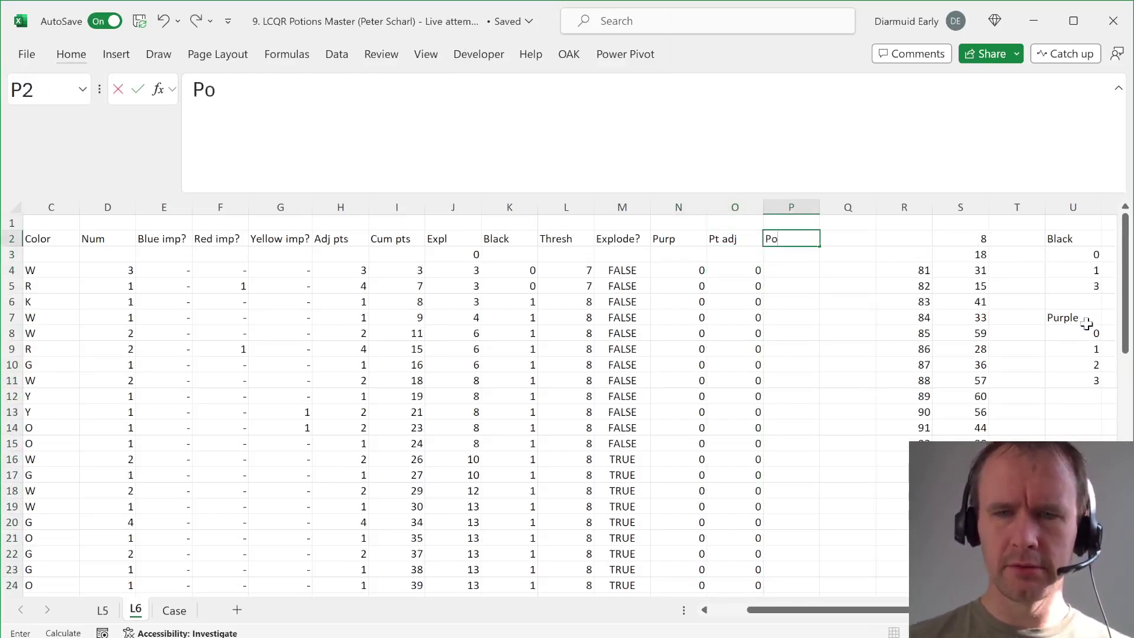
text(ints)
key(Return)
key(Down)
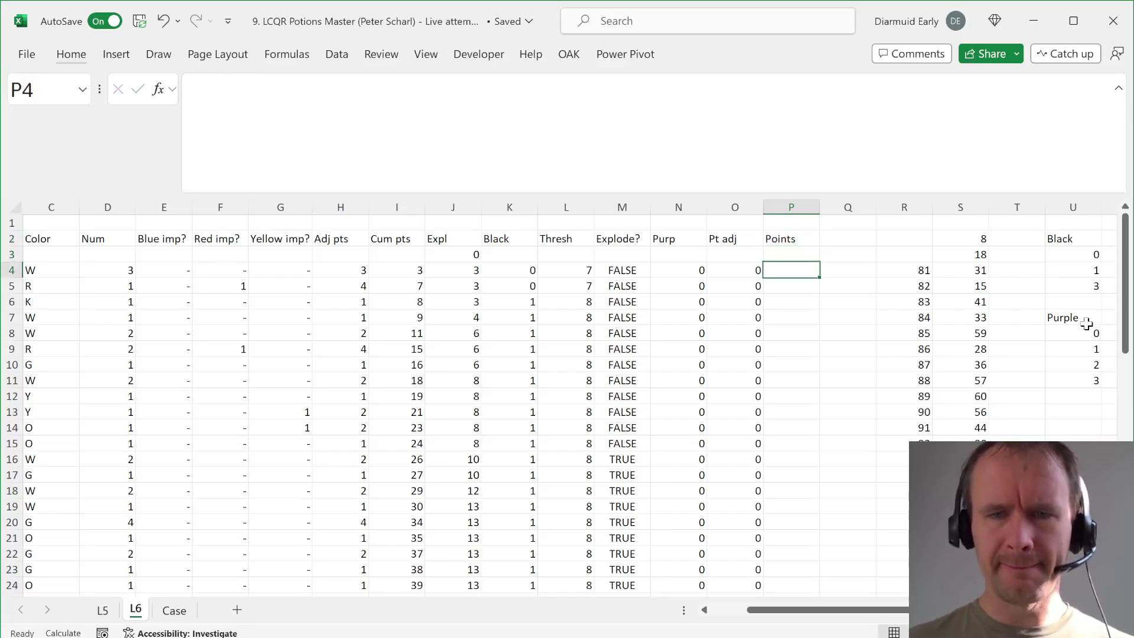
Step: Examine the Explode? values in column M down to row 63
key(Left)
key(Left)
key(Left)
key(ctrl+shift+Down)
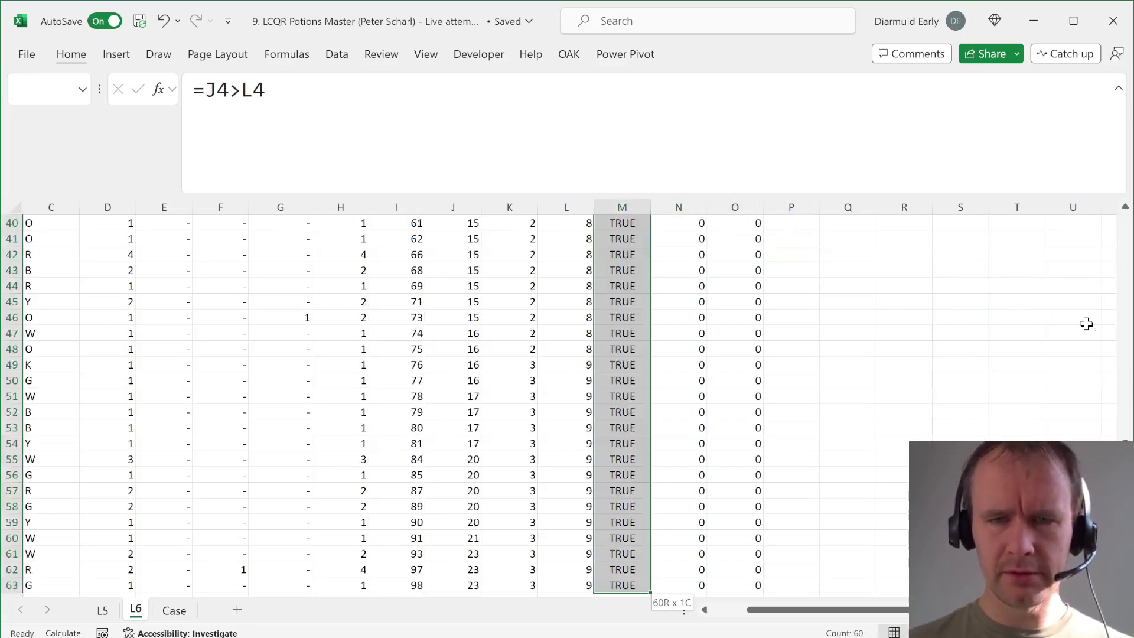
key(Up)
key(Right)
key(Right)
key(Down)
key(Right)
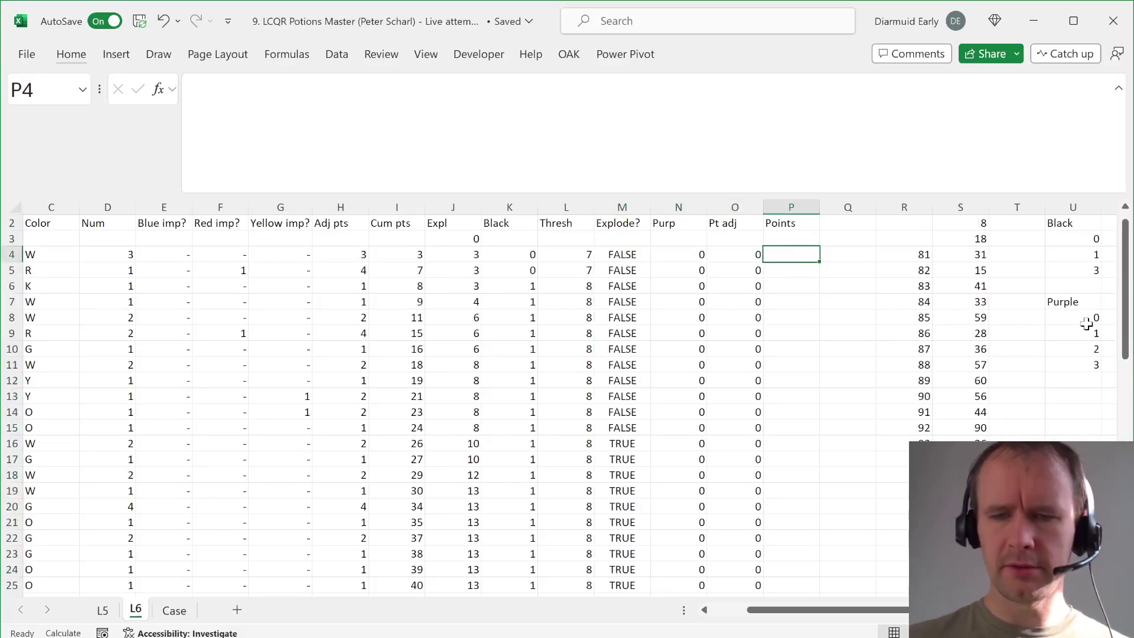
Step: Start an IF formula in P4 that tests for the first explosion with M4*(1-M3)
text(=IF()
key(Left)
key(Left)
key(Left)
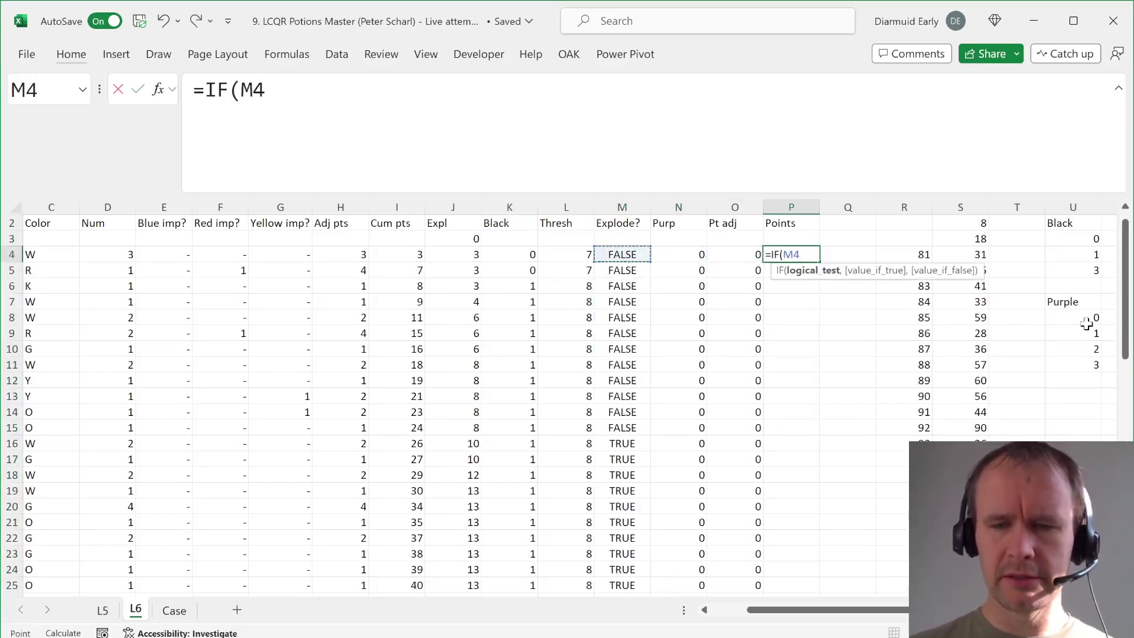
text(*(1-)
key(Up)
key(Left)
key(Left)
key(Left)
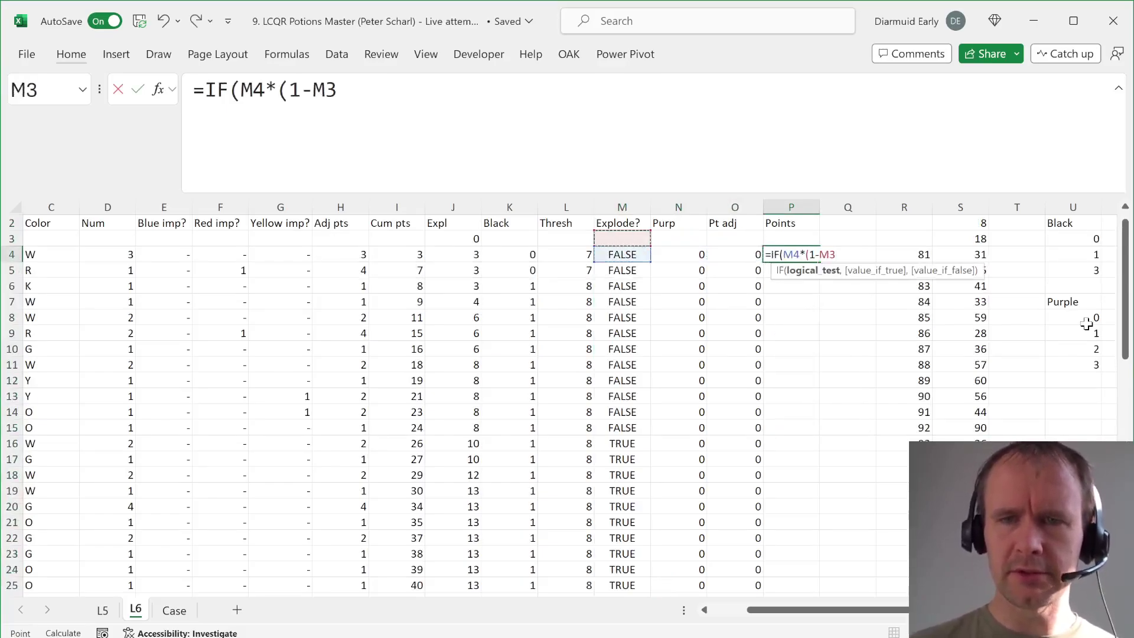
Step: Complete P4's IF formula so it returns I4+O4 when the test is true and 0 otherwise
text(),)
key(Left)
key(Left)
key(Left)
key(Left)
key(Left)
key(Left)
key(Left)
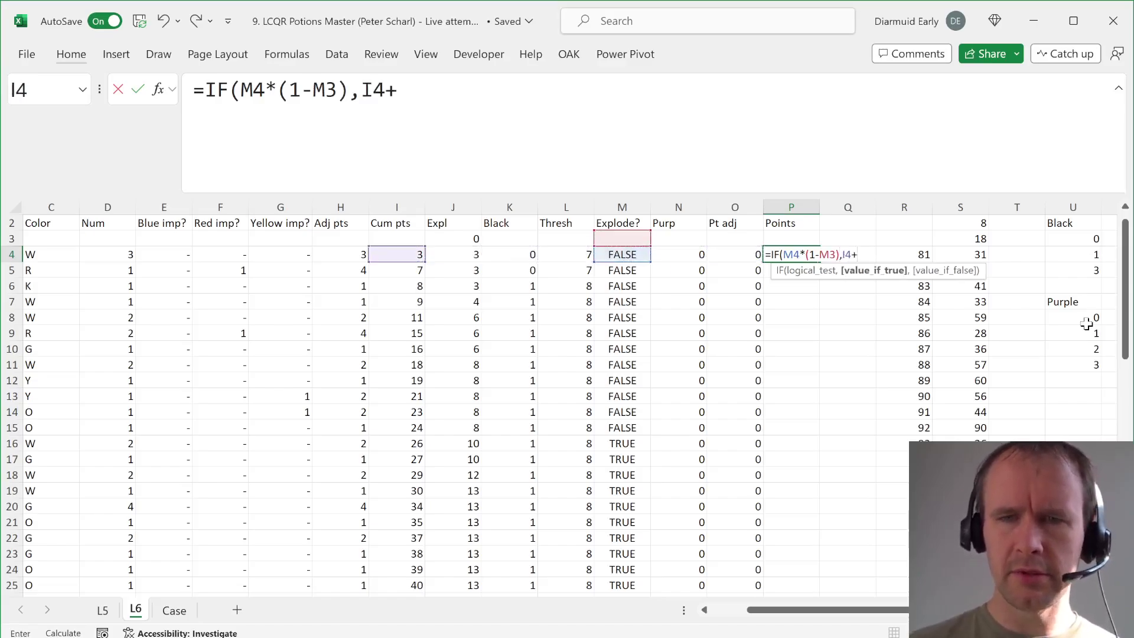
text(+)
key(Left)
text(,0))
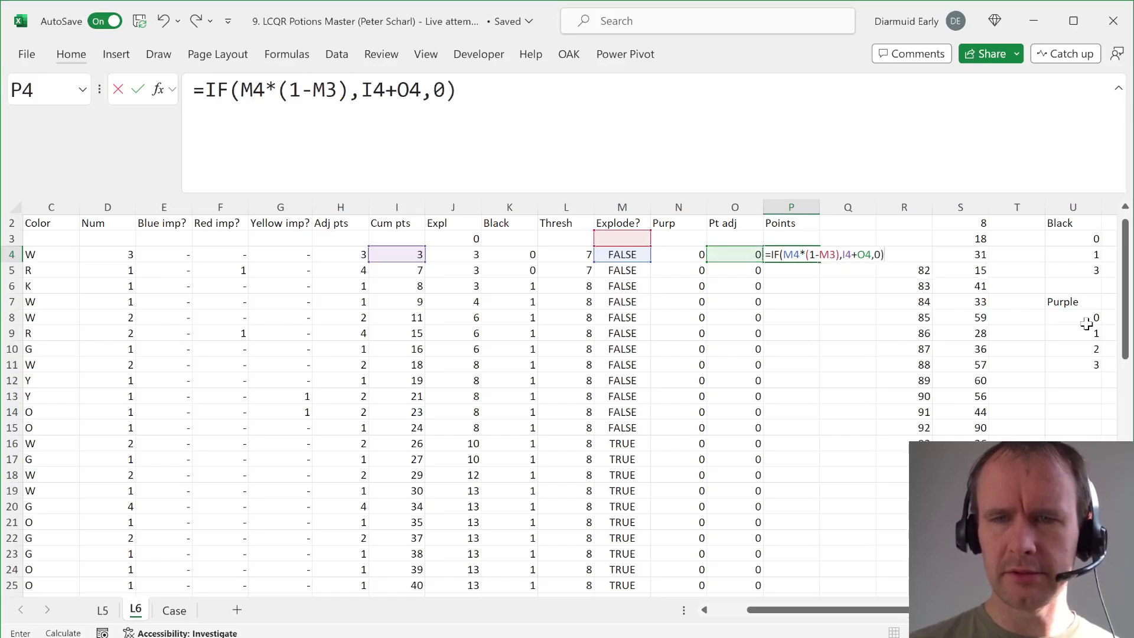
key(Return)
Step: Fill the Points formula from P4 down to P63
key(Left)
key(ctrl+Down)
key(Right)
key(ctrl+shift+Up)
key(ctrl+d)
key(ctrl+Up)
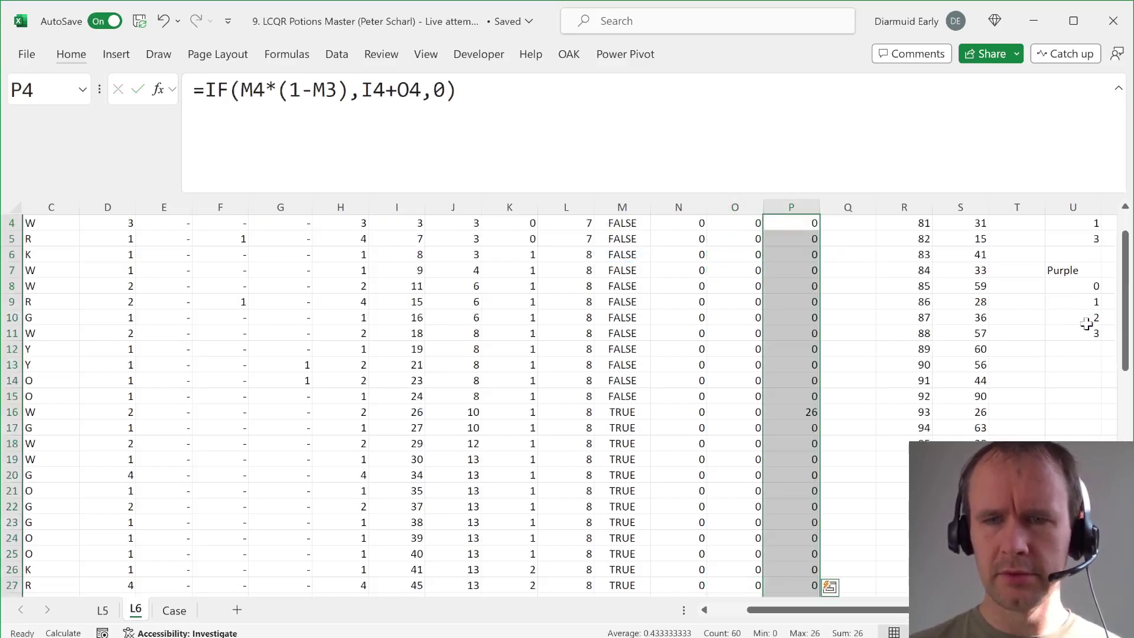
key(ctrl+Up)
key(Down)
Step: Check the Level 6 example answer and question wording on the Case sheet
key(ctrl+Page_Down)
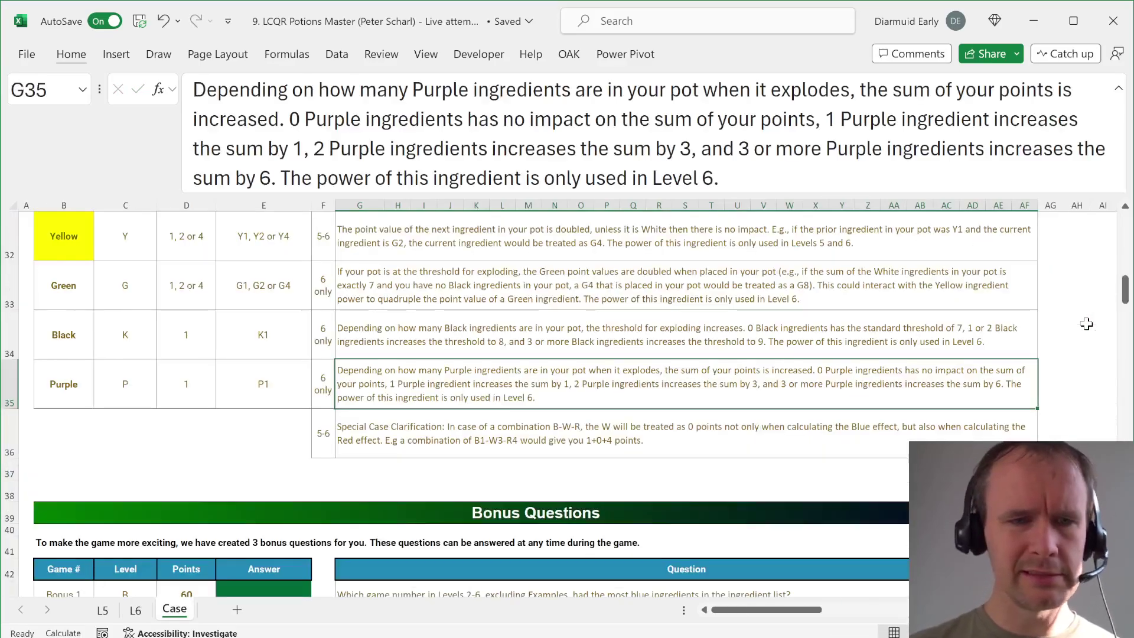
key(ctrl+Down)
key(ctrl+Down)
key(ctrl+Down)
key(ctrl+Down)
key(ctrl+Down)
key(ctrl+Down)
key(ctrl+Down)
key(ctrl+Down)
key(ctrl+Down)
key(ctrl+Down)
key(ctrl+Down)
key(ctrl+Down)
key(ctrl+Down)
key(ctrl+Down)
key(ctrl+Down)
key(ctrl+Down)
key(ctrl+Down)
key(ctrl+Down)
key(ctrl+Down)
key(ctrl+Down)
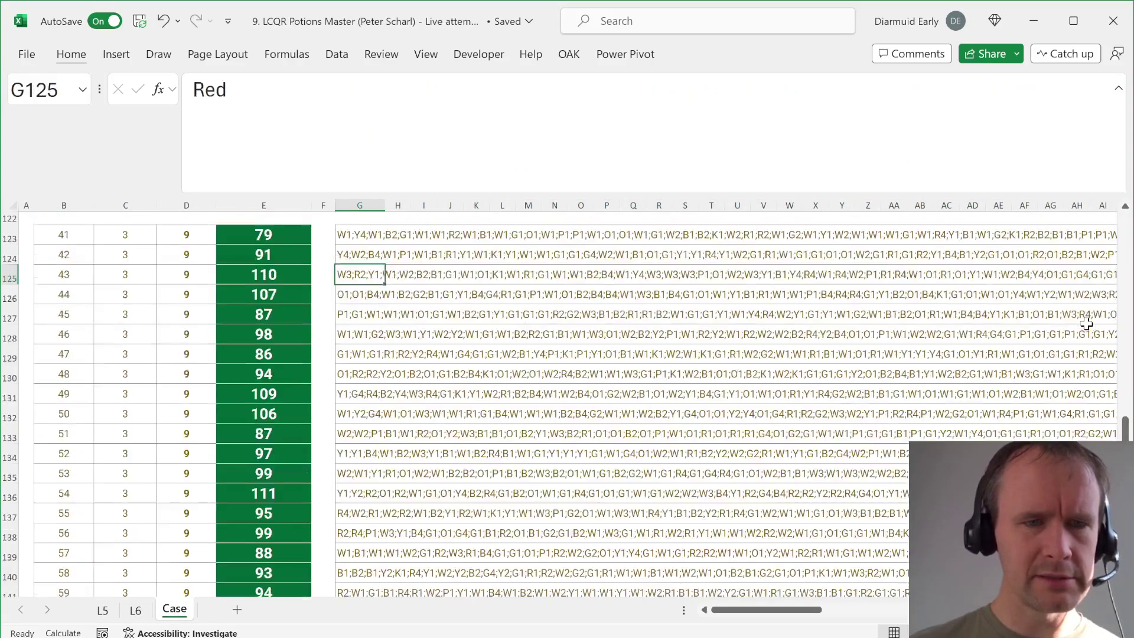
key(Page_Down)
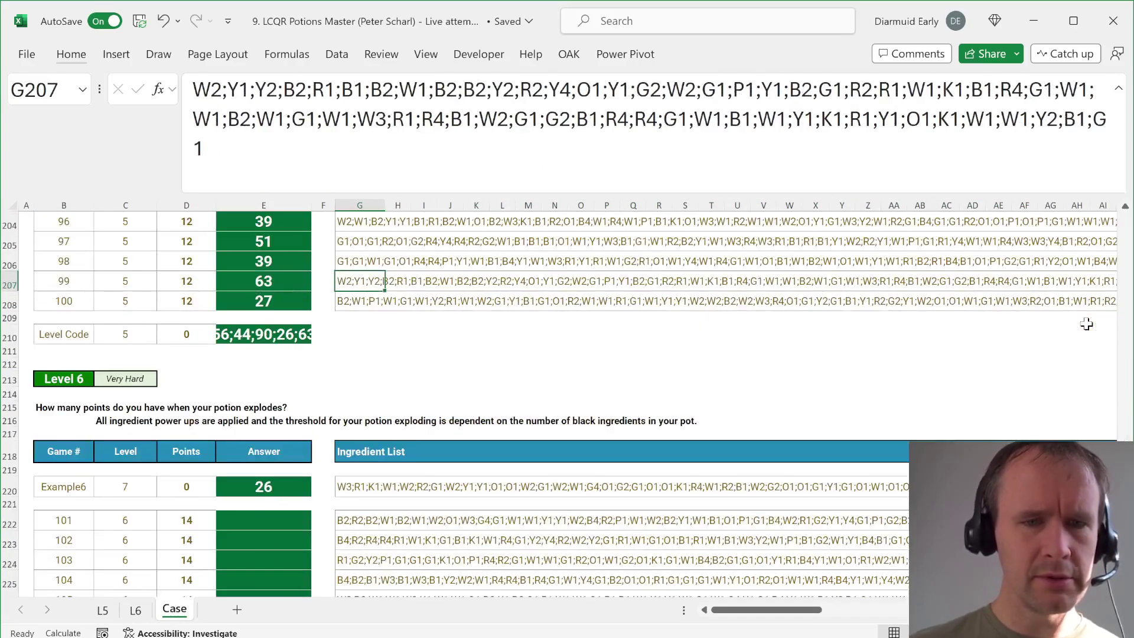
Step: Review the Explode?, Purp, Pt adj and Points formulas in row 4 of the L6 sheet
key(ctrl+Page_Up)
key(Down)
key(Right)
key(Right)
key(Right)
key(Right)
key(Right)
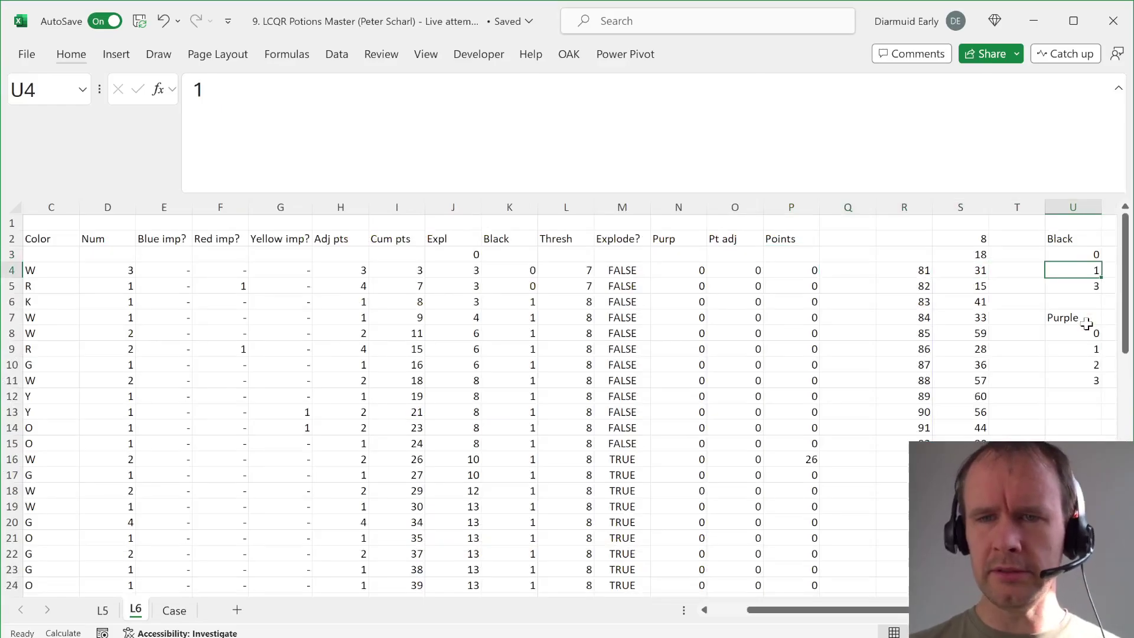
key(Left)
key(Left)
key(Left)
key(Left)
key(Left)
key(Left)
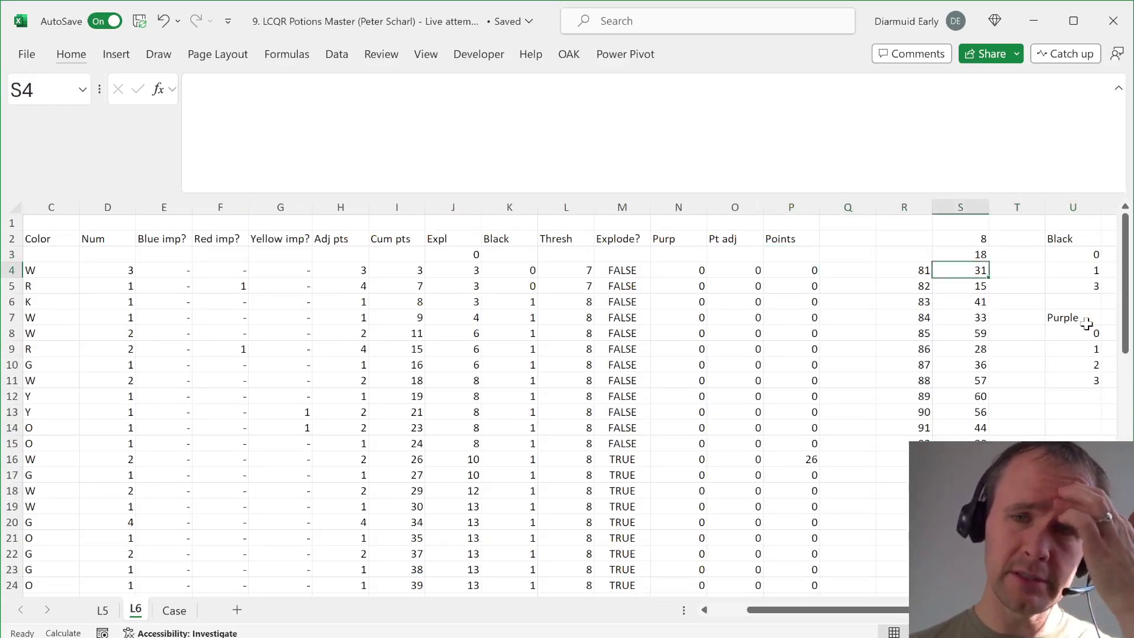
key(Left)
key(Left)
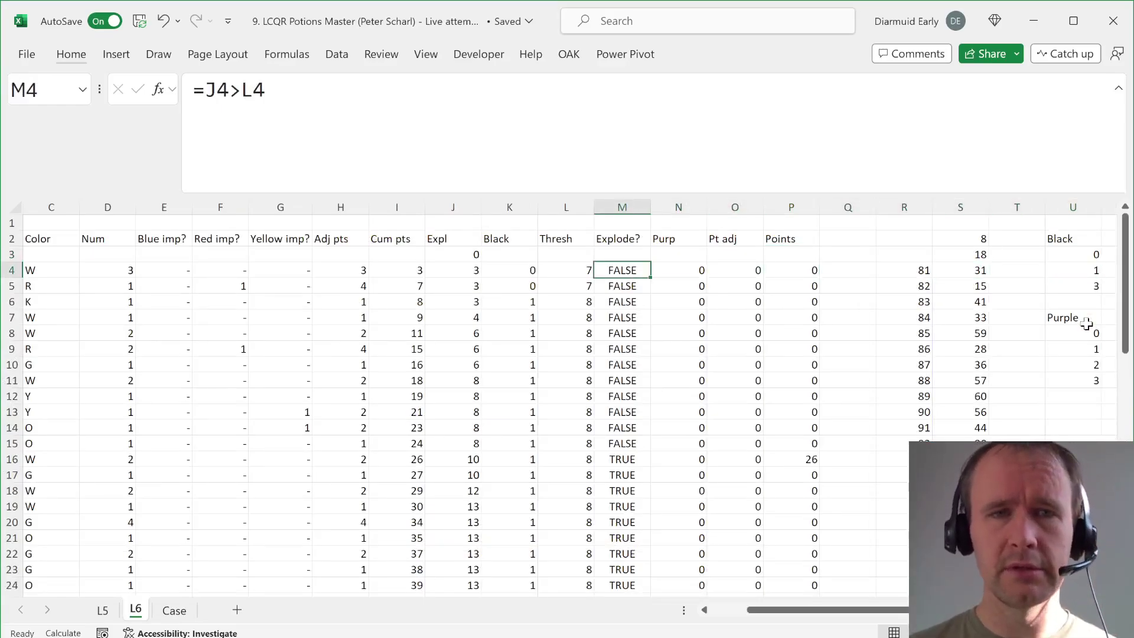
key(Right)
key(F2)
key(Escape)
key(Right)
key(F2)
key(Escape)
key(Right)
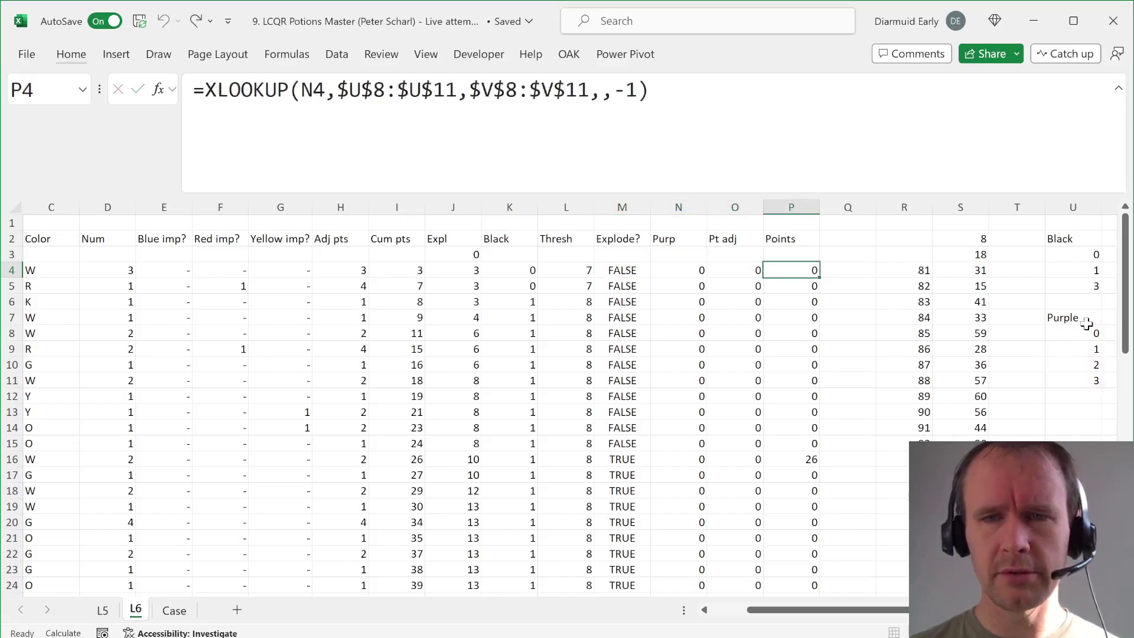
key(F2)
key(Escape)
Step: Point the game number list starting in R4 to the Level 6 games with =Case!B222:B241
key(Right)
key(Right)
key(Right)
key(Right)
key(Right)
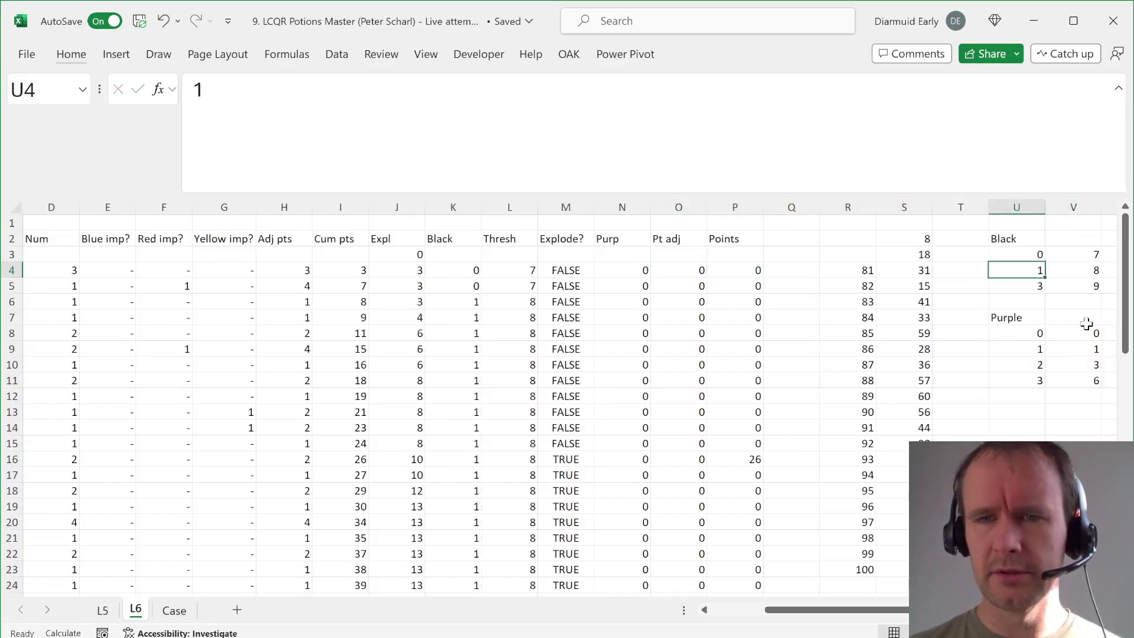
key(Left)
key(Left)
key(Left)
text(=)
key(ctrl+Page_Down)
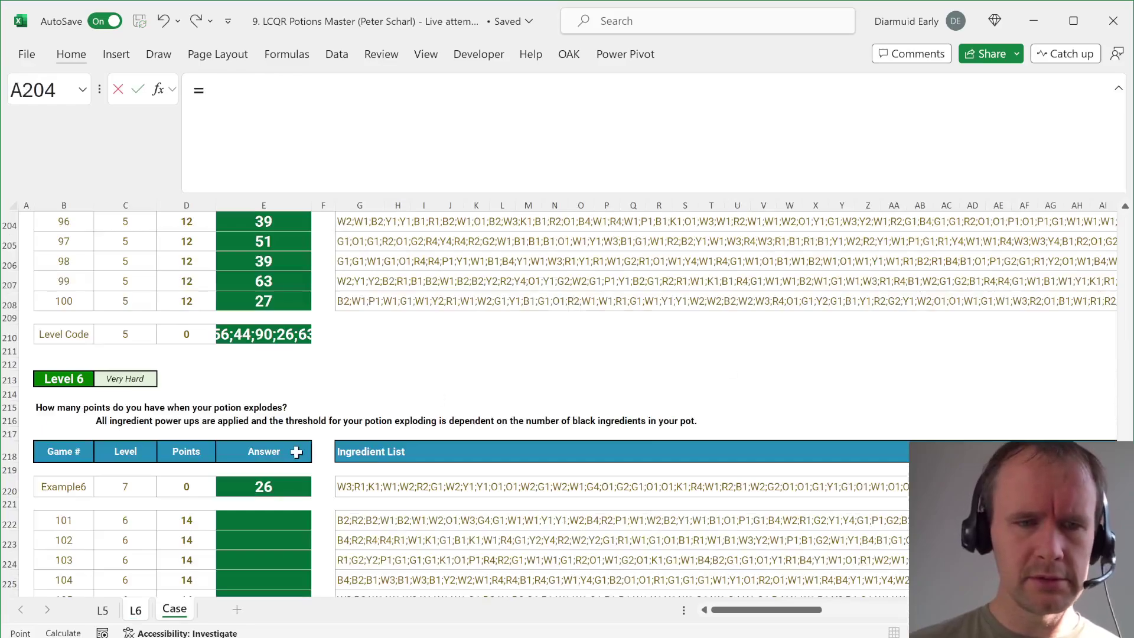
click(81, 519)
key(ctrl+shift+Down)
key(Return)
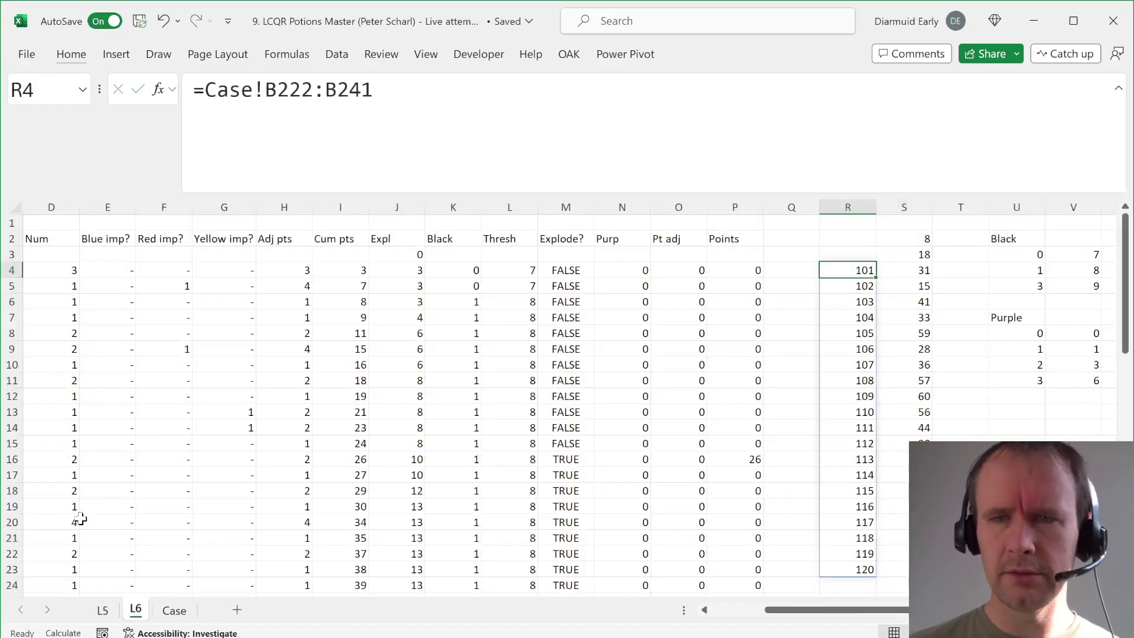
Step: Set the output formula in S3 to =SUM(P4:P63), totalling the Points column
key(Up)
key(Right)
text(=)
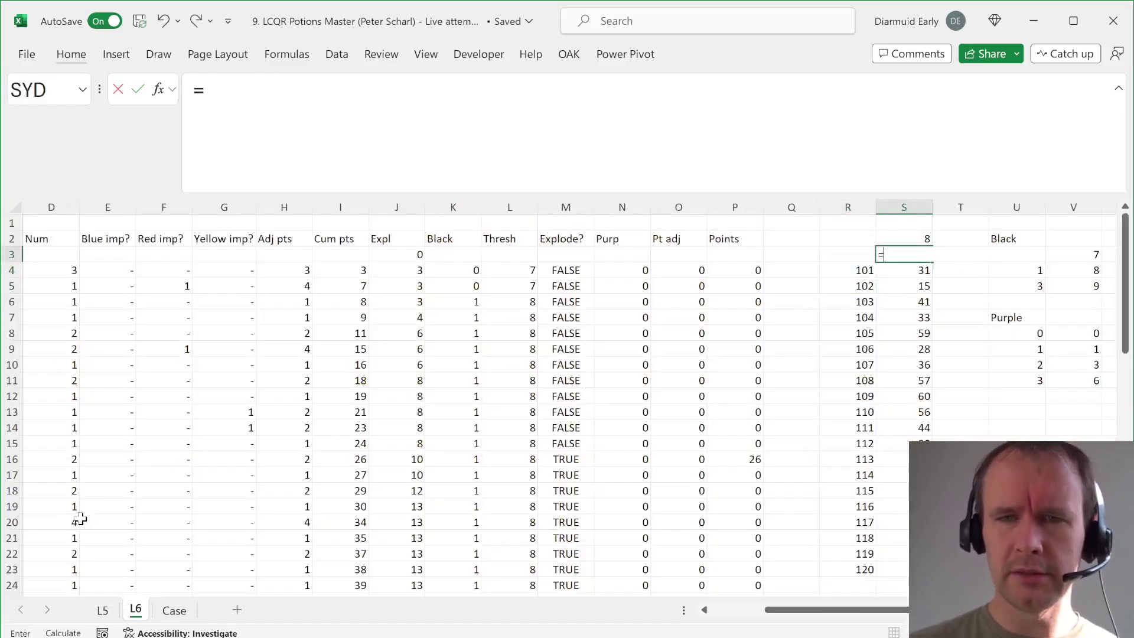
text(SUM()
key(Down)
key(Left)
key(Left)
key(Left)
key(ctrl+shift+Down)
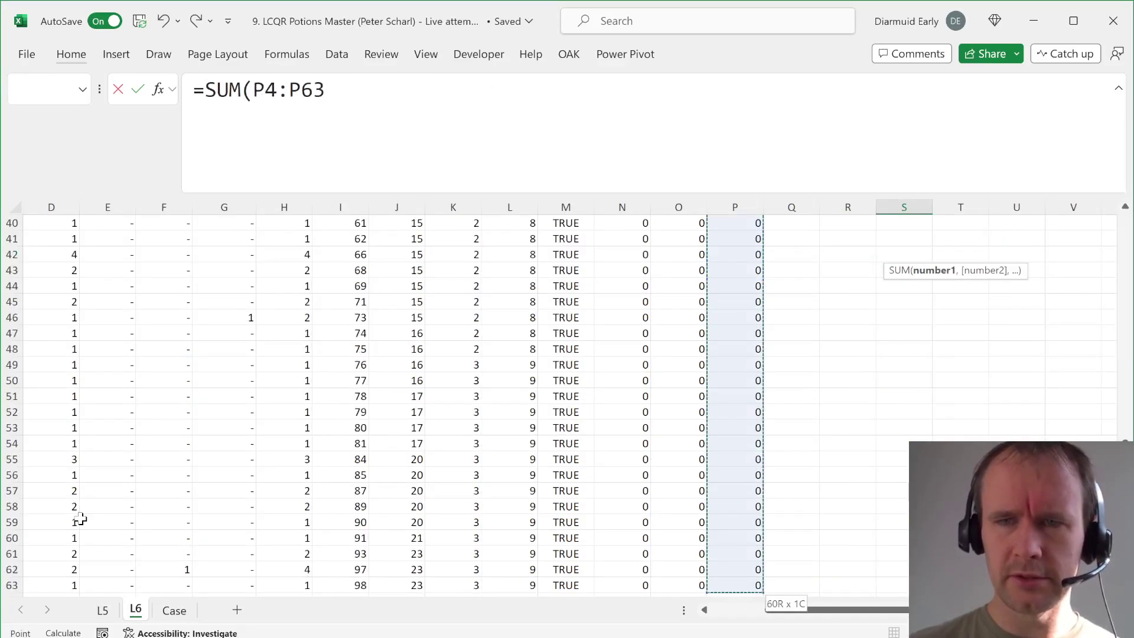
key(ctrl+Return)
key(Up)
key(Down)
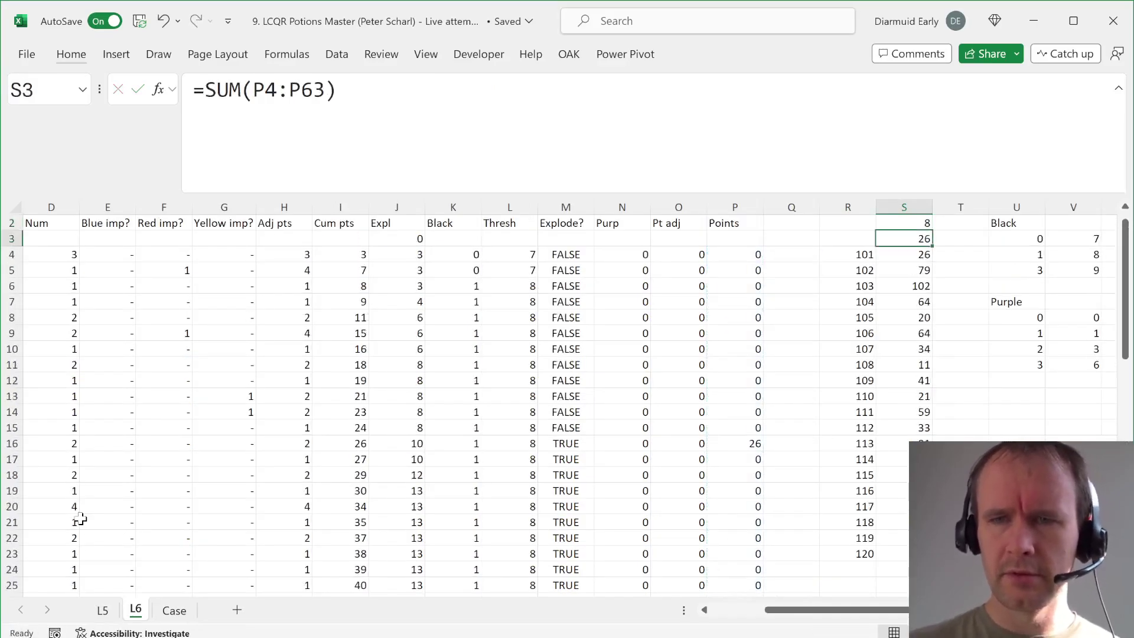
Step: Copy the game results from S4 down and paste them into the Level 6 answers on the Case sheet, starting at E222
key(Down)
key(ctrl+shift+Down)
key(ctrl+c)
key(ctrl+Page_Down)
scroll(81, 520, up, 5)
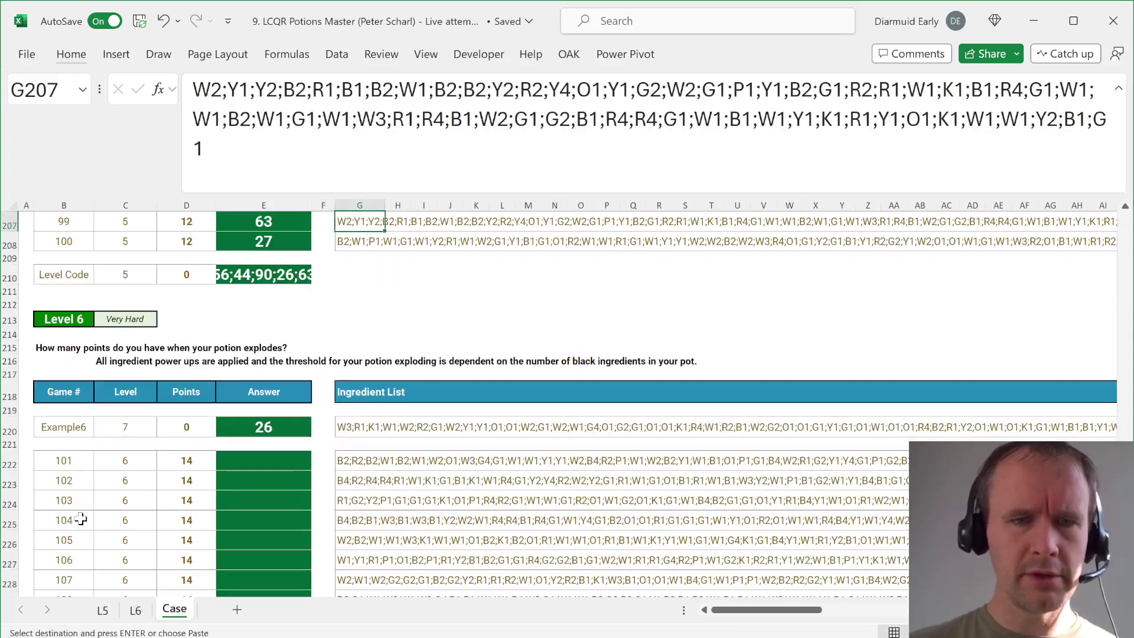
click(262, 455)
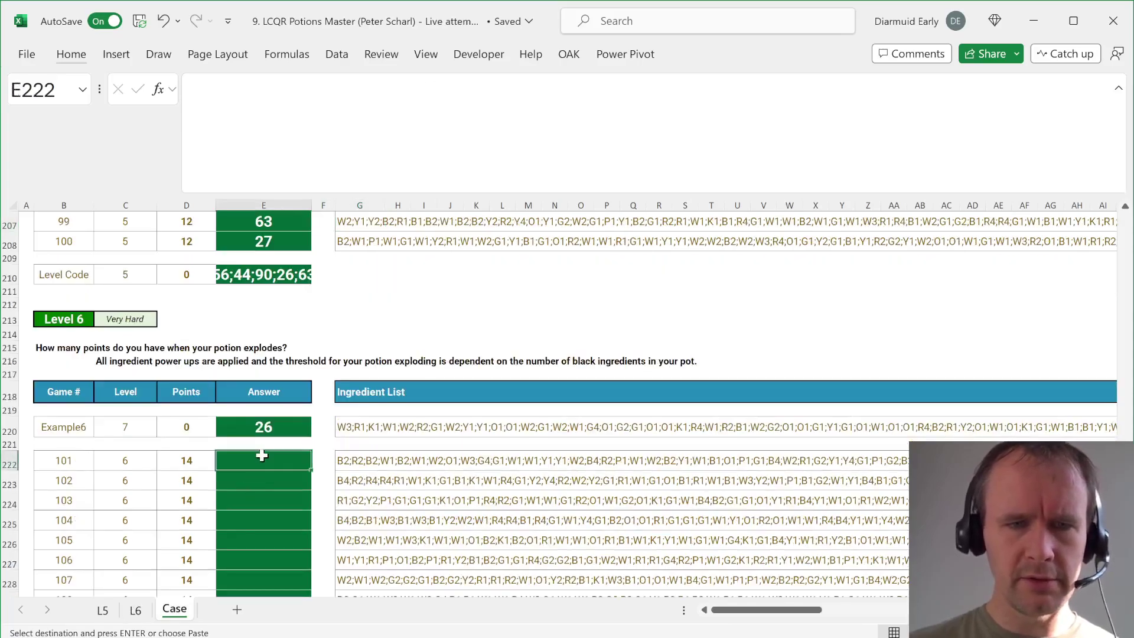
key(ctrl+v)
Step: Read the bonus questions on the Case sheet and enter the heading "Blue" in J88 above the Level 2 ingredient lists
key(ctrl+Home)
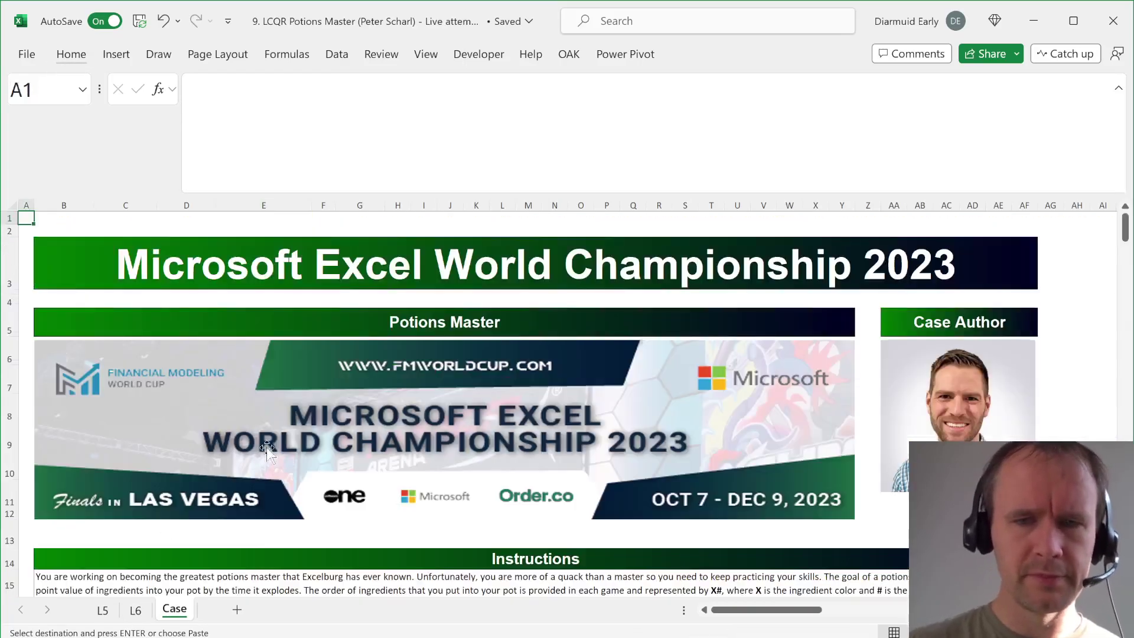
scroll(371, 406, down, 10)
scroll(371, 405, down, 4)
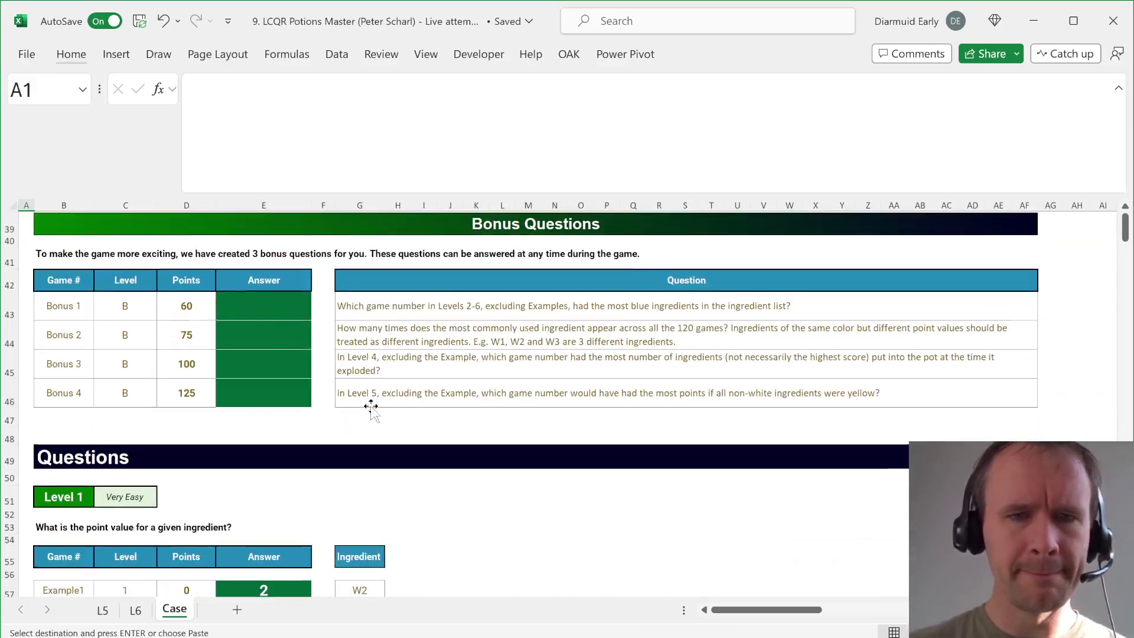
click(289, 303)
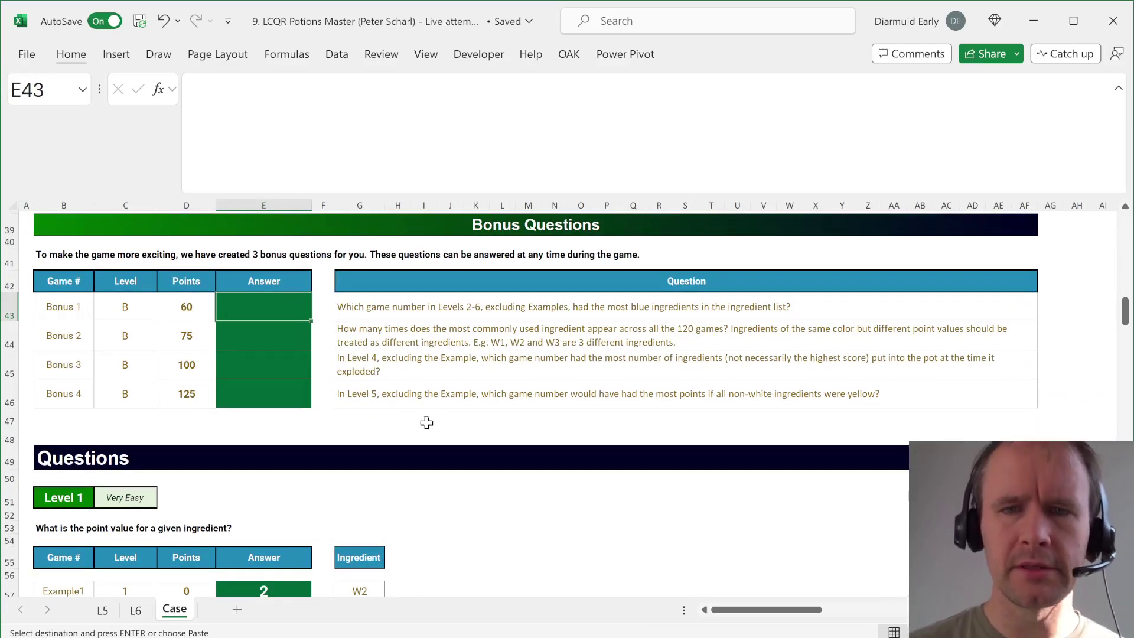
scroll(461, 450, down, 13)
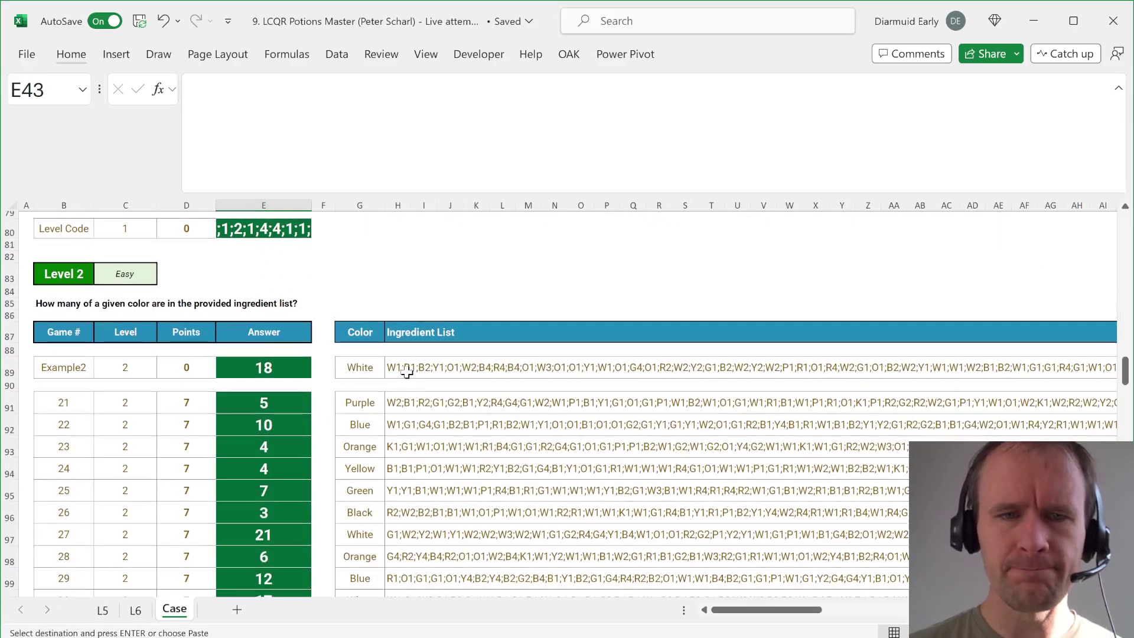
click(407, 371)
key(Up)
key(Up)
key(Up)
key(Down)
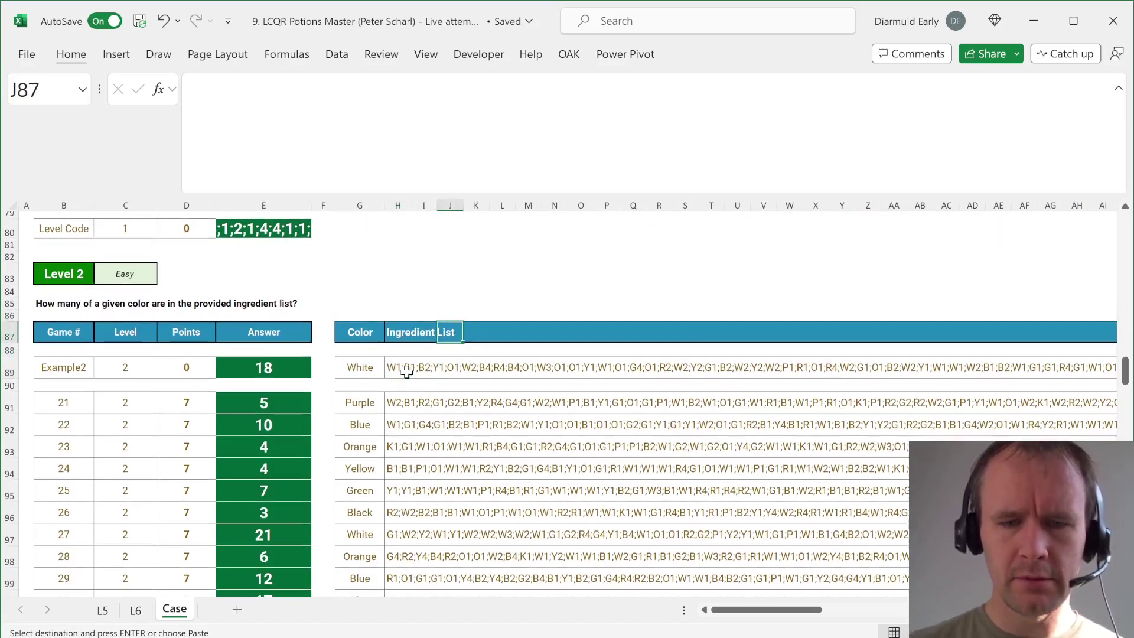
key(Down)
text(Blue)
key(Return)
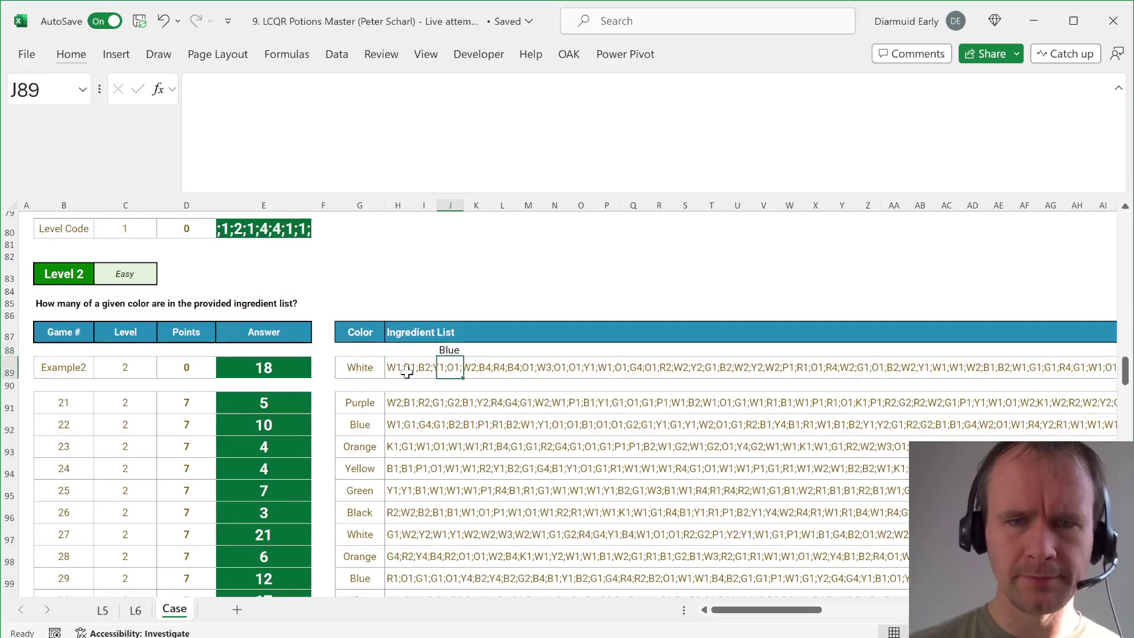
Step: Enter =LEN(H89)-LEN(SUBSTITUTE(H89,"B","")) in J89 to count the blue ingredients in the Level 2 example
text(=LEN()
click(407, 371)
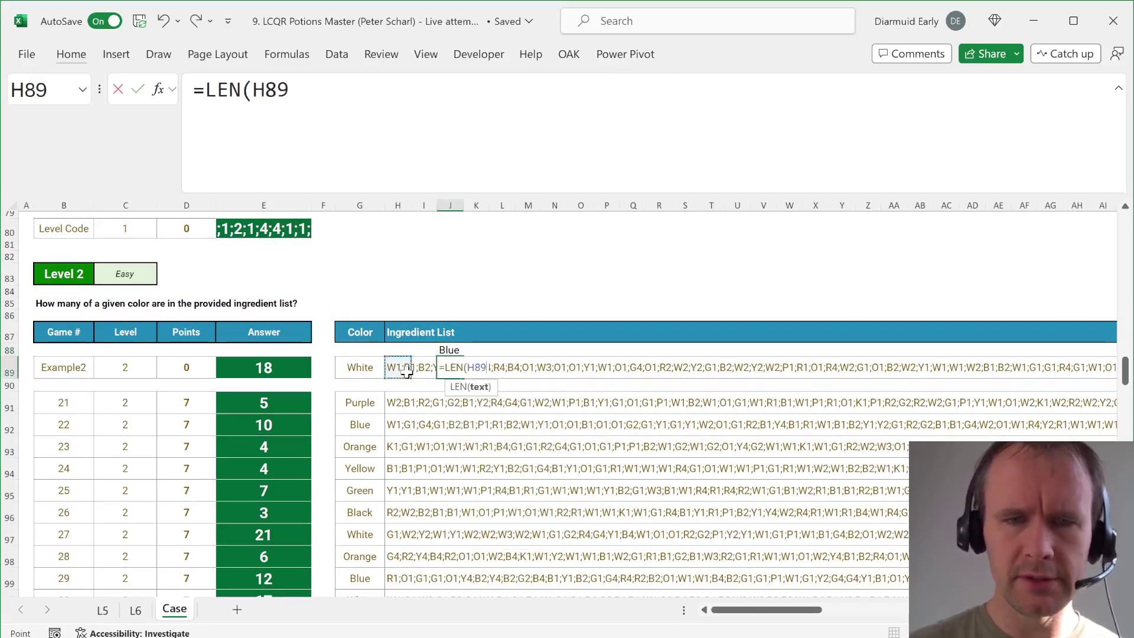
text()-le)
key(Tab)
text(sub)
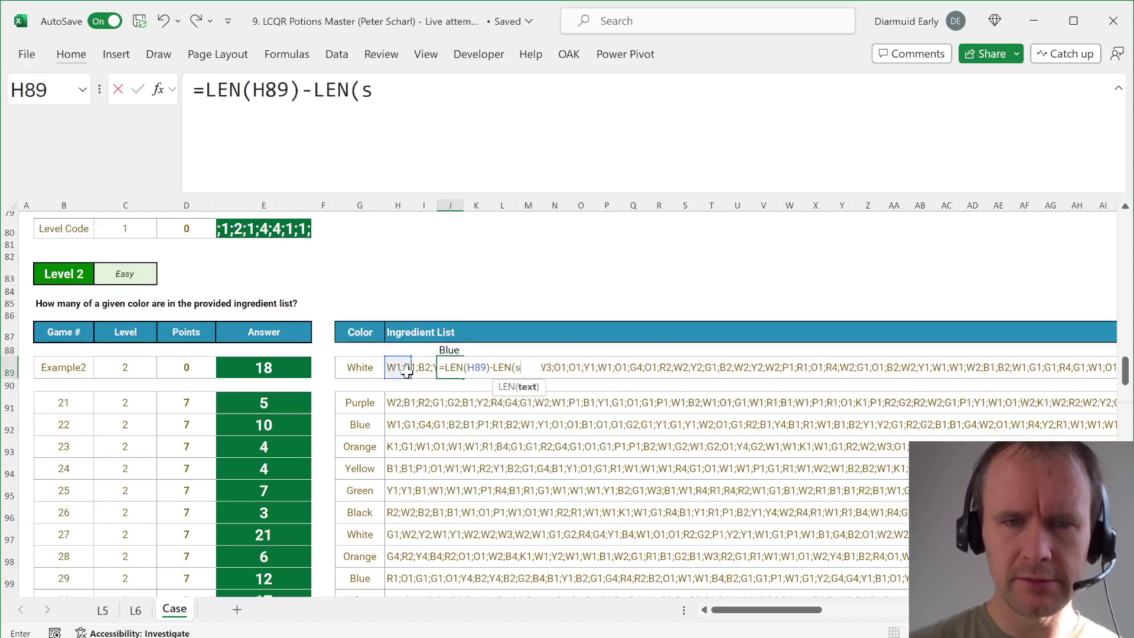
key(Tab)
click(407, 371)
text(,)
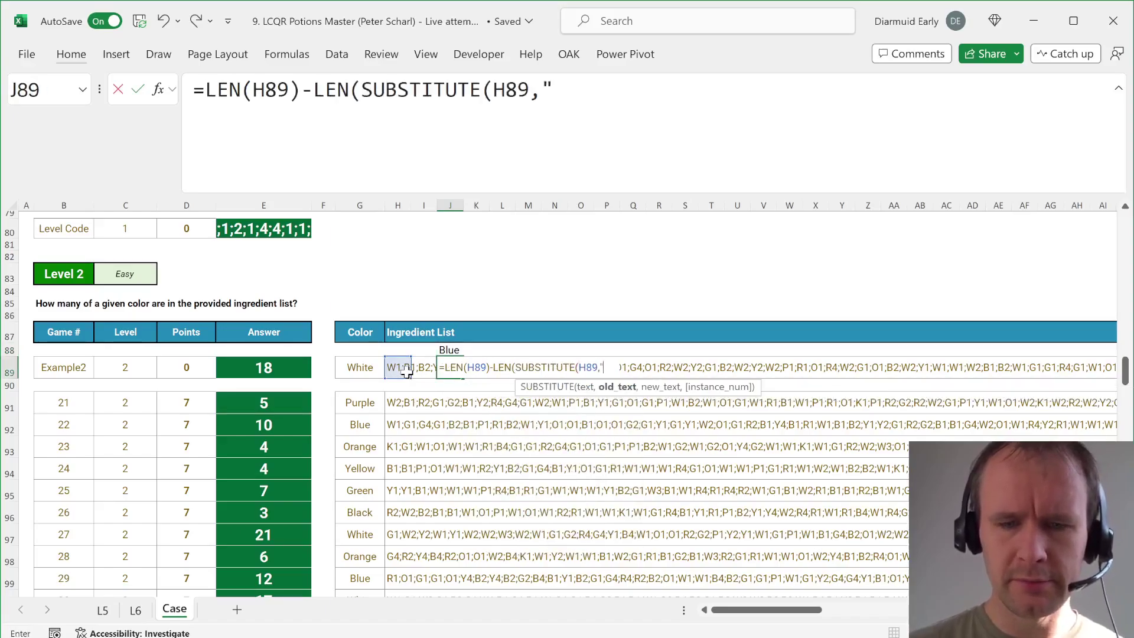
text("B",""))
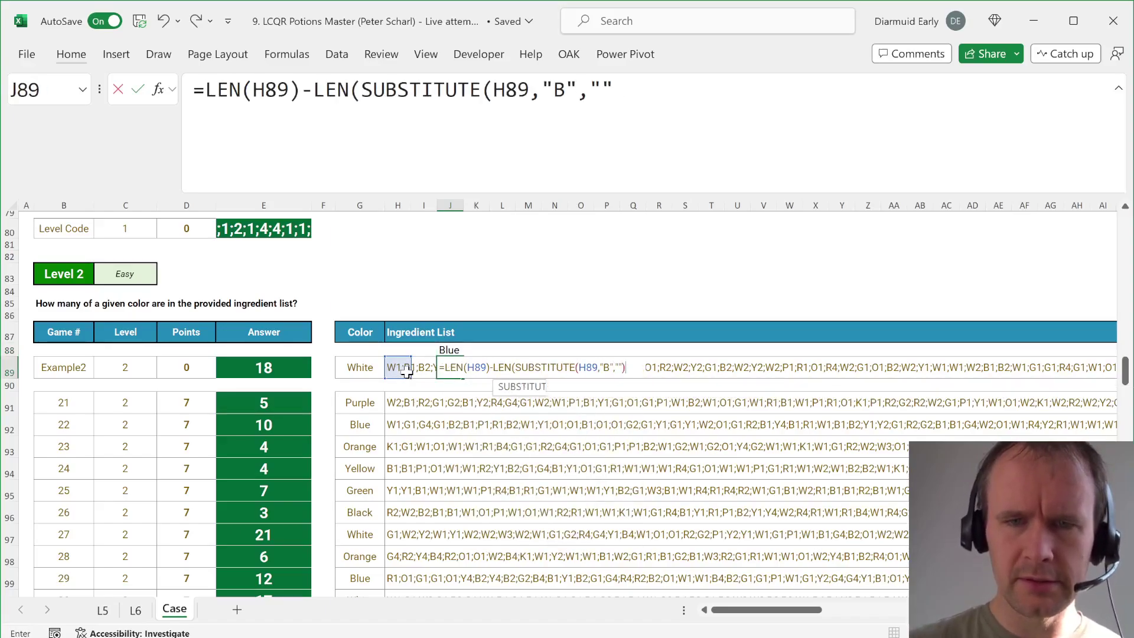
text())
key(Return)
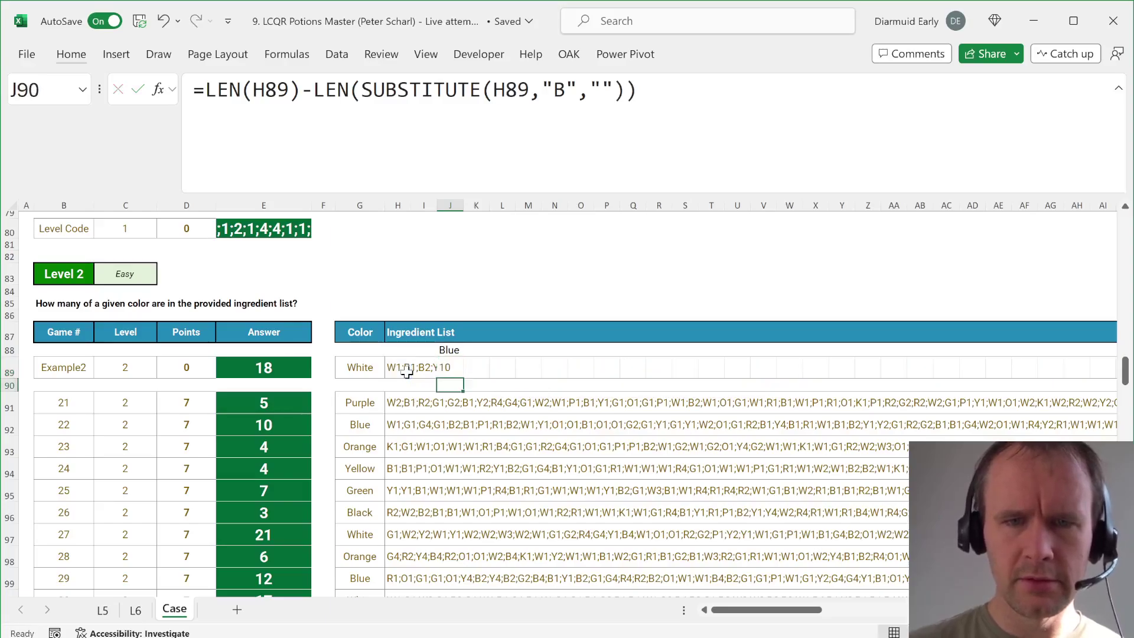
Step: Copy the blue count formula from J89 to the game 21 row in J91 and clear J89
key(Up)
key(ctrl+c)
key(Down)
key(Down)
key(ctrl+v)
key(Delete)
key(Left)
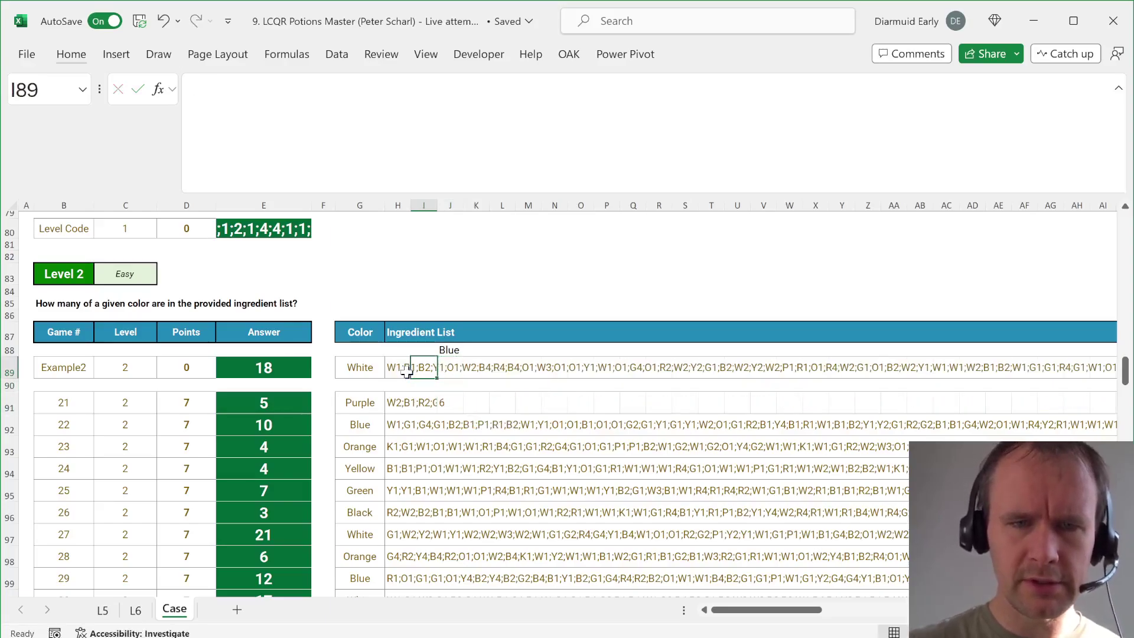
Step: Fill the blue count formula from J91 down to J110 for all Level 2 games
key(Down)
key(Down)
key(Left)
key(ctrl+Down)
key(Right)
key(Right)
key(ctrl+shift+Up)
key(ctrl+d)
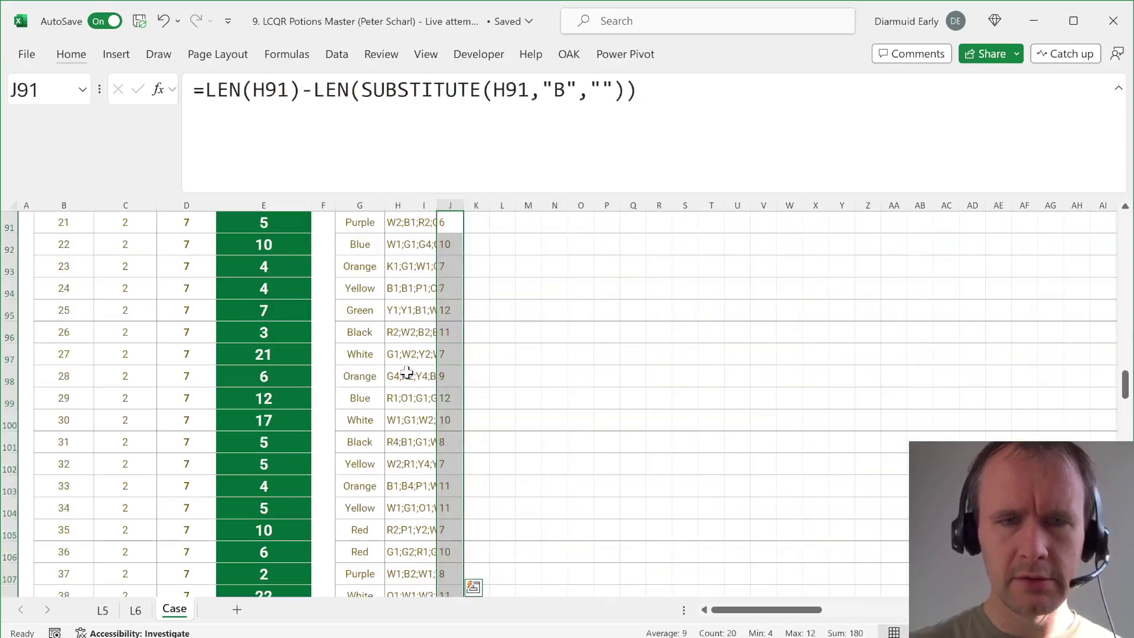
Step: Copy the Level 2 blue counts in J91:J110 and paste them beside the Level 3 games, starting at J123
key(Left)
key(Right)
key(ctrl+c)
key(ctrl+shift+Down)
key(ctrl+c)
key(ctrl+Down)
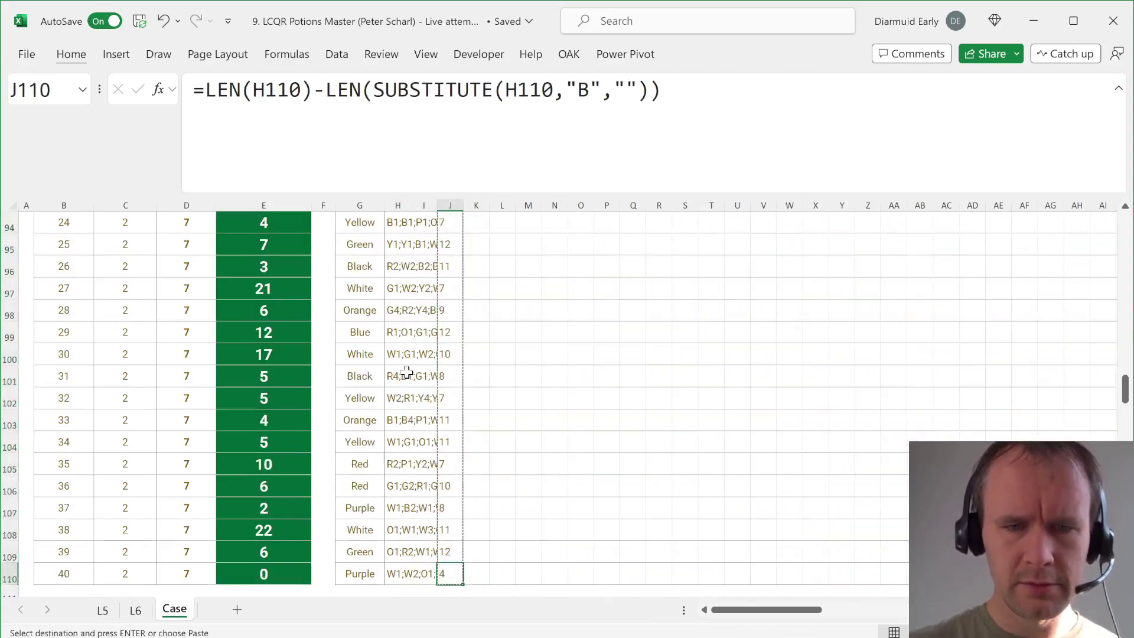
key(ctrl+Down)
key(Up)
key(Up)
key(Up)
key(Up)
key(ctrl+v)
key(ctrl+Down)
key(Down)
key(Down)
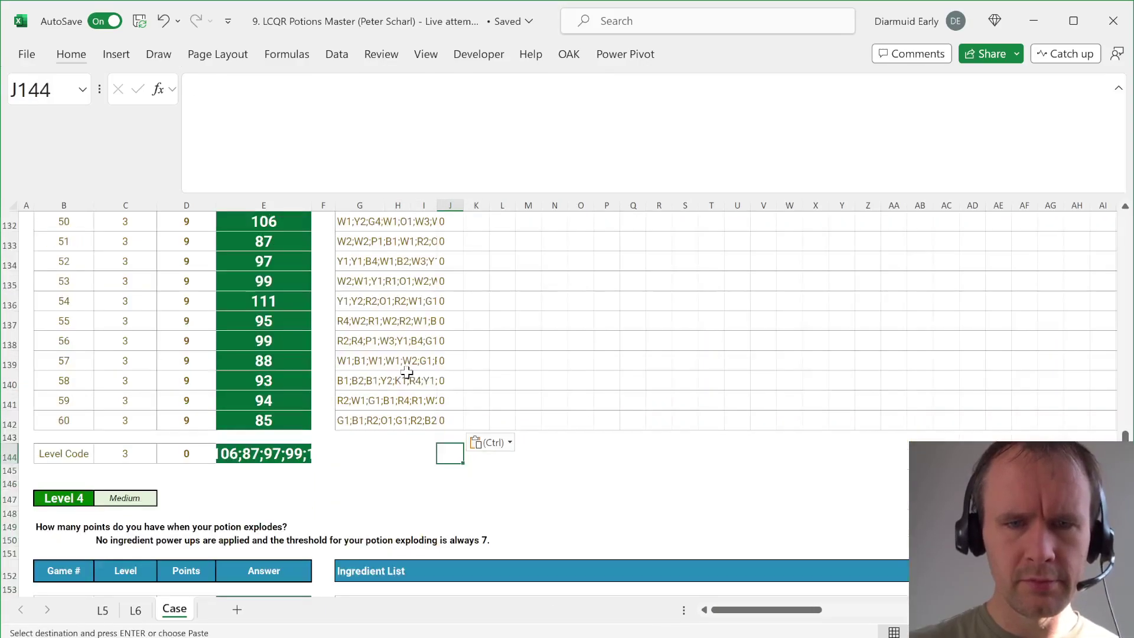
Step: Repoint the blue count formula in J123 to the ingredient list in G123 and apply it down to J142
key(ctrl+Up)
key(ctrl+Up)
key(ctrl+Up)
key(ctrl+Down)
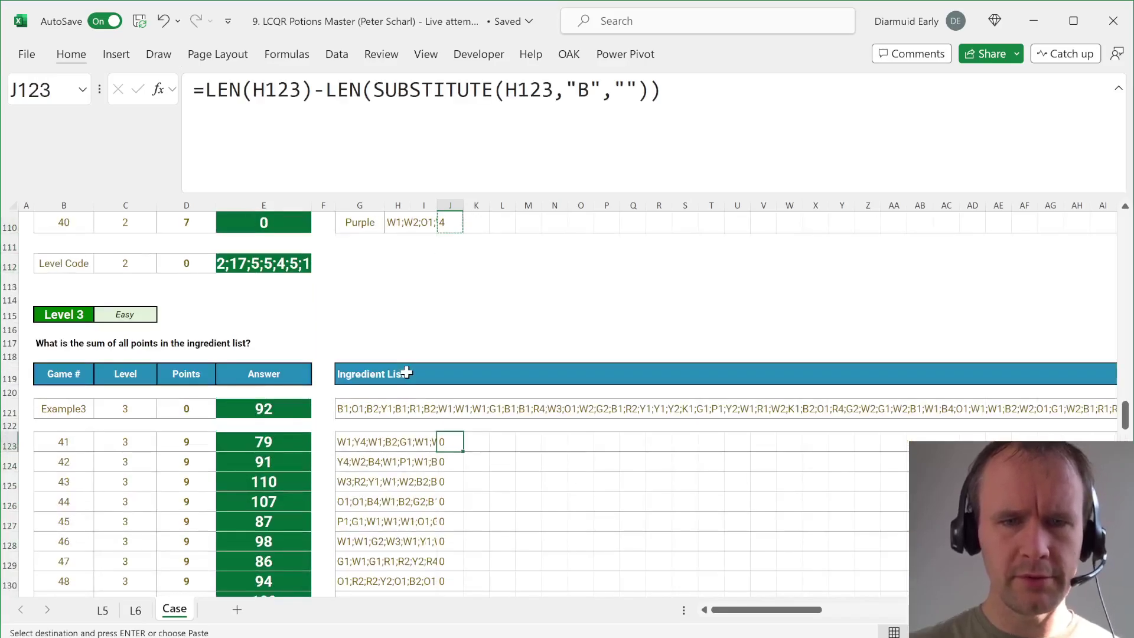
key(F2)
drag(395, 438, 362, 437)
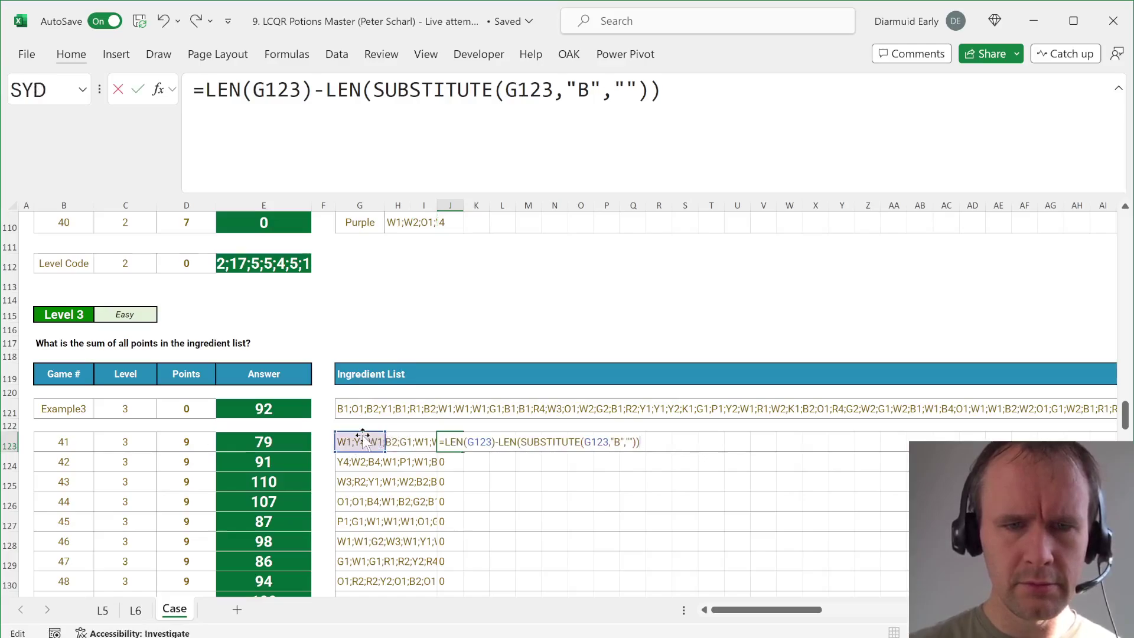
key(ctrl+Return)
key(ctrl+shift+Down)
Step: Copy the Level 3 blue count formulas in J123:J142 and paste them beside the Level 4 games, starting at J156
key(ctrl+c)
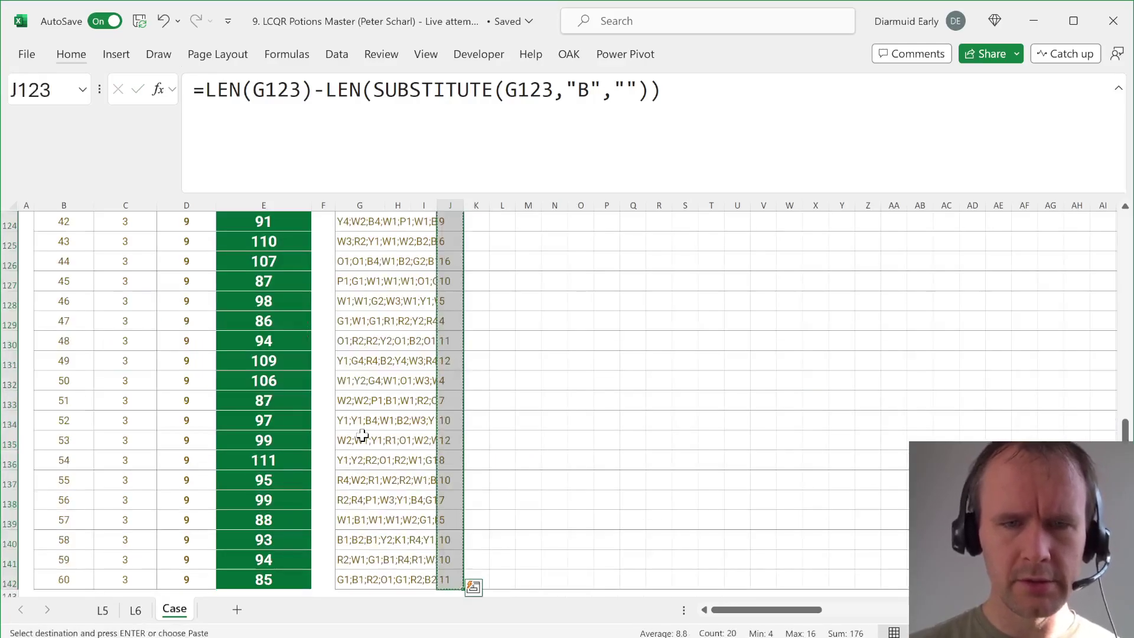
key(ctrl+Down)
key(Down)
click(452, 417)
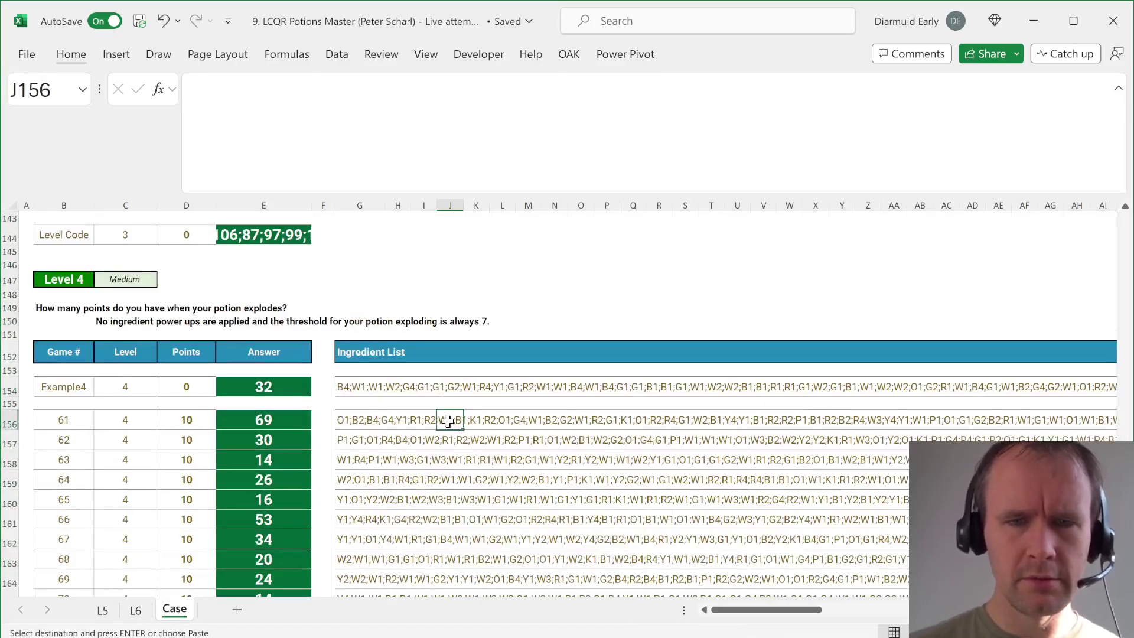
key(ctrl+v)
Step: Paste the copied blue count formulas beside the Level 5 games, starting at J189
key(ctrl+Down)
key(Down)
key(Down)
key(Down)
key(Down)
key(Down)
key(Down)
key(Down)
key(Down)
key(Down)
key(Down)
key(Down)
key(Down)
key(Down)
key(Down)
key(Down)
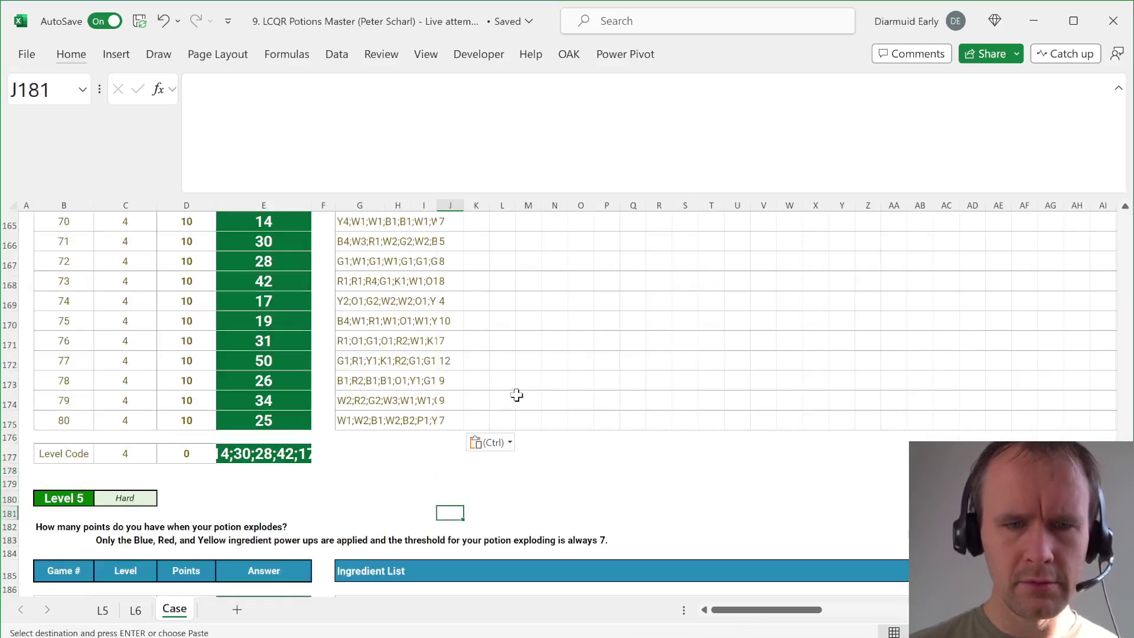
key(Up)
key(ctrl+v)
Step: Paste the copied blue count formulas beside the Level 6 games, starting at J222
key(Page_Down)
key(Page_Down)
key(Page_Down)
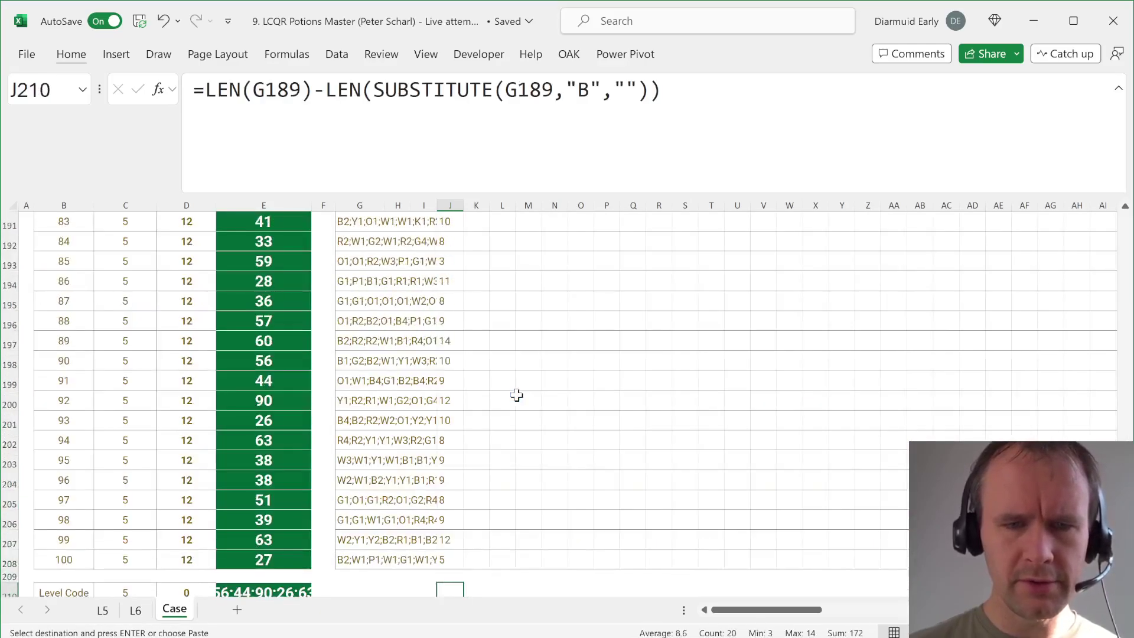
key(Page_Up)
key(Page_Up)
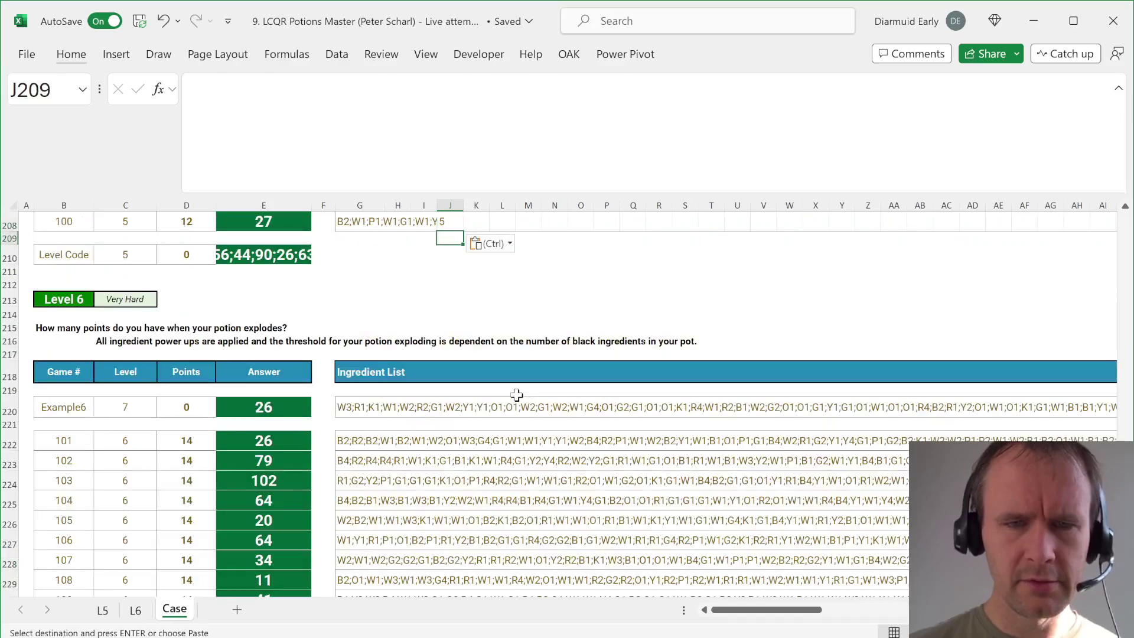
key(Down)
key(Down)
key(Down)
key(Down)
key(Down)
key(Down)
key(Down)
key(Down)
key(Down)
key(Down)
key(Down)
key(Down)
key(Down)
key(ctrl+v)
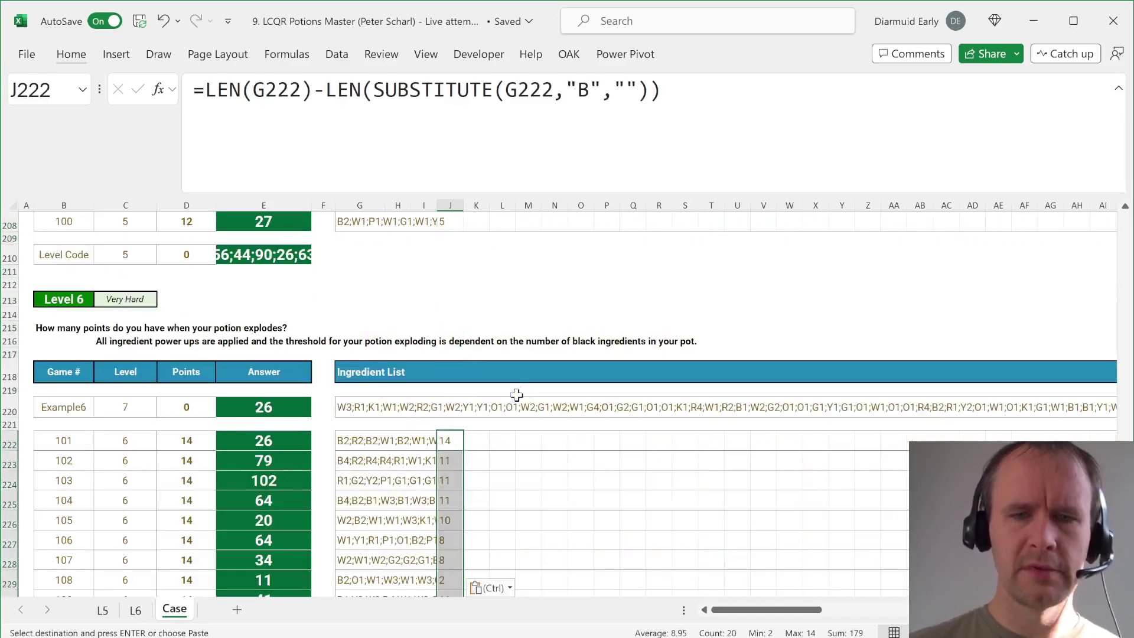
Step: Select the blue counts from J241 up to J91 and check their maximum across Levels 2 to 6
key(ctrl+Down)
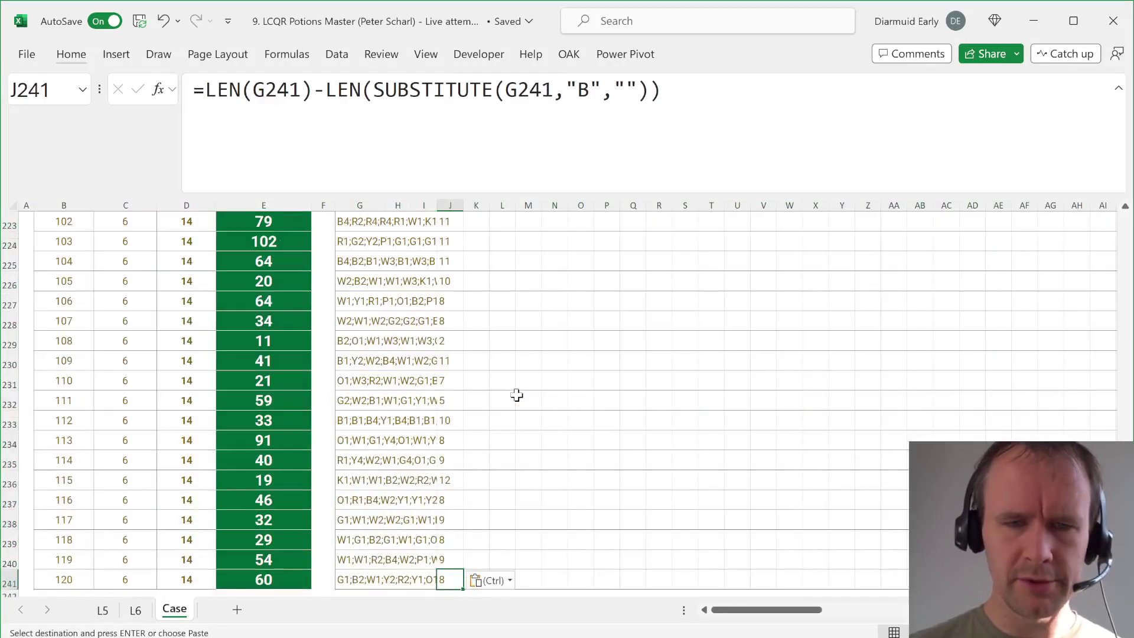
key(ctrl+shift+Up)
key(ctrl+shift+Up)
key(ctrl+shift+Up)
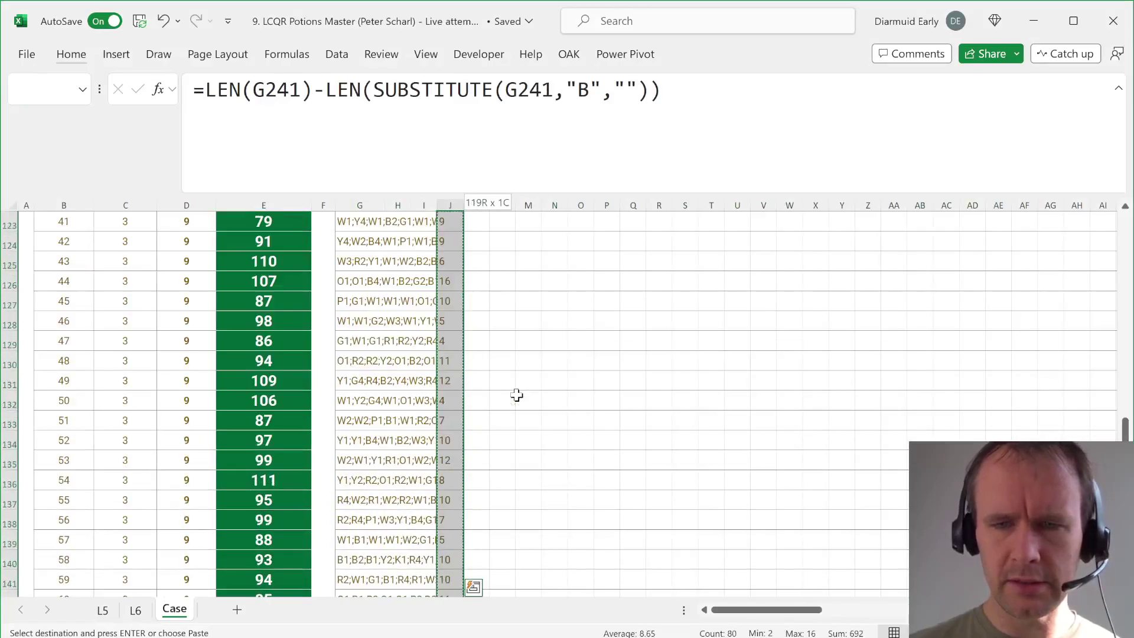
key(ctrl+shift+Up)
key(ctrl+shift+Up)
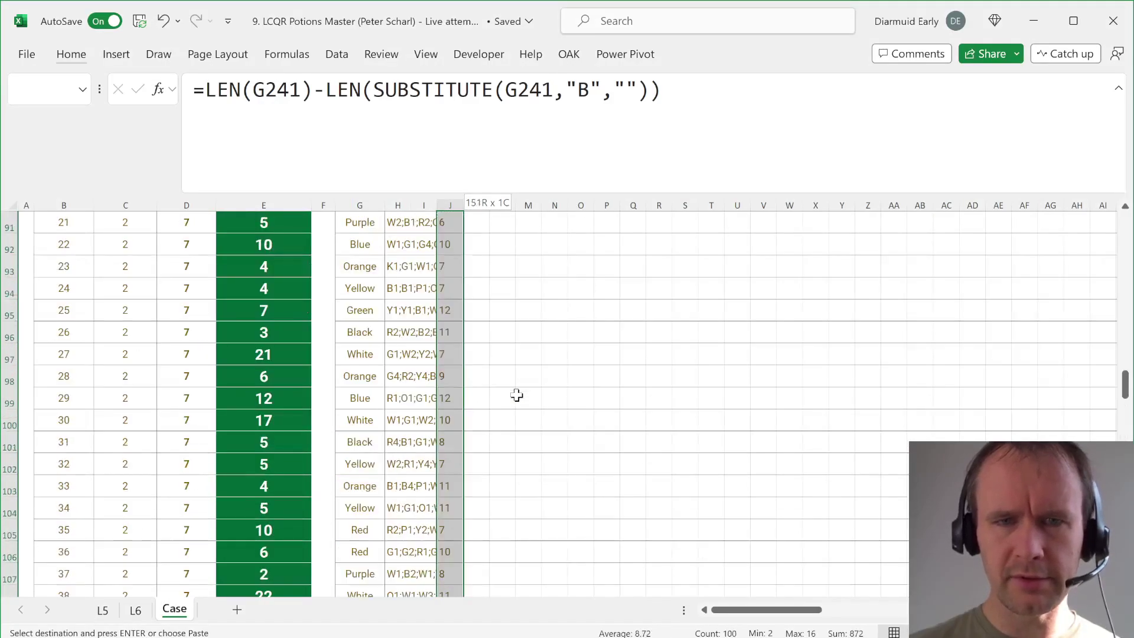
Step: Narrow the selection of blue counts in column J to locate the game holding the maximum
key(ctrl+shift+Down)
key(ctrl+shift+Down)
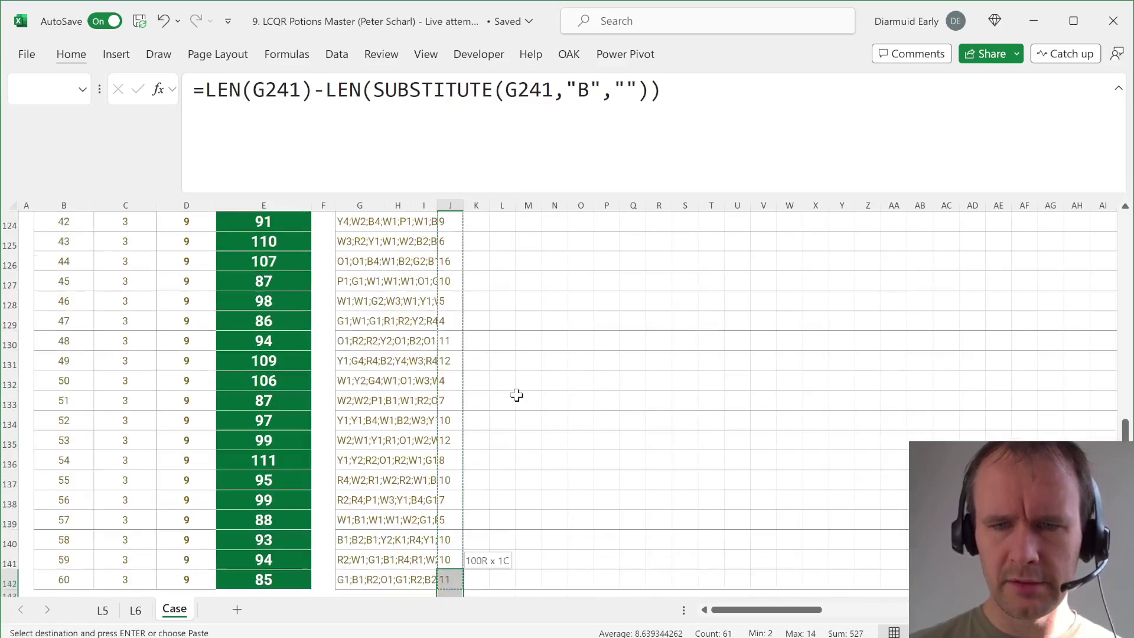
key(ctrl+period)
key(Up)
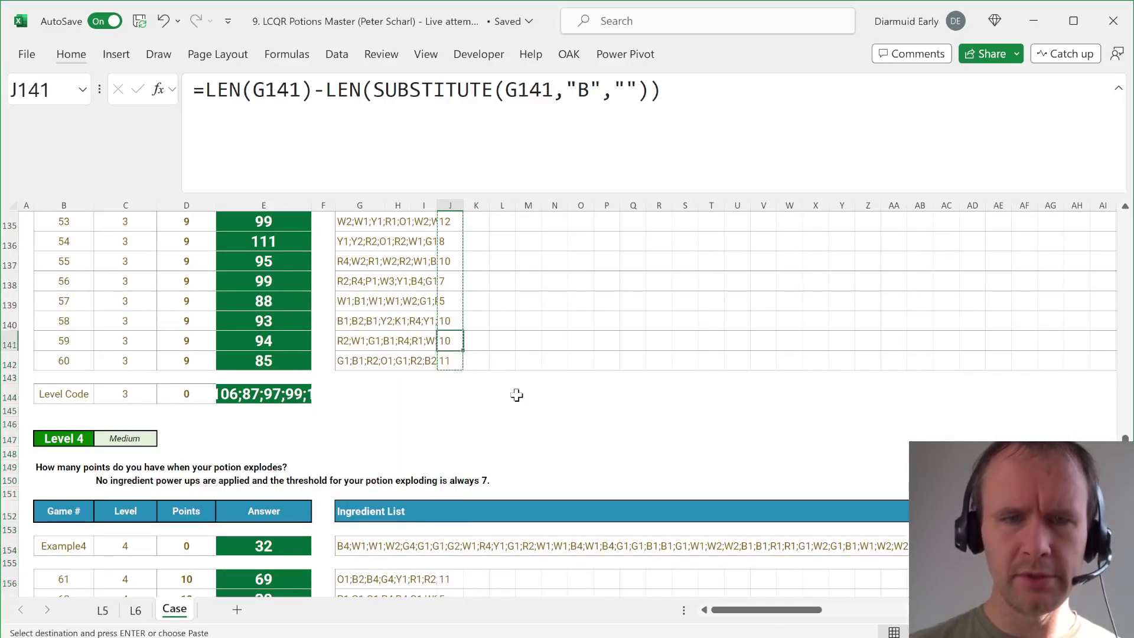
key(shift+Page_Up)
key(shift+Down)
key(shift+Down)
key(shift+Down)
key(shift+Down)
key(shift+Down)
key(shift+Down)
key(shift+Down)
key(shift+Down)
key(shift+Down)
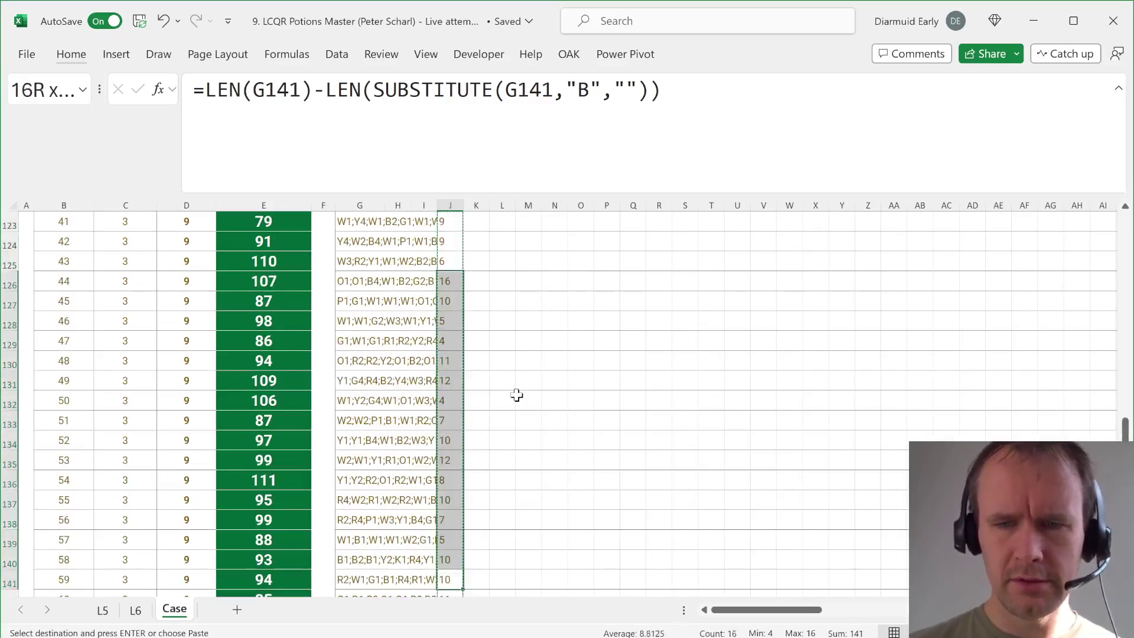
key(shift+Up)
key(shift+Up)
key(shift+Up)
key(shift+Up)
key(shift+Up)
key(shift+Up)
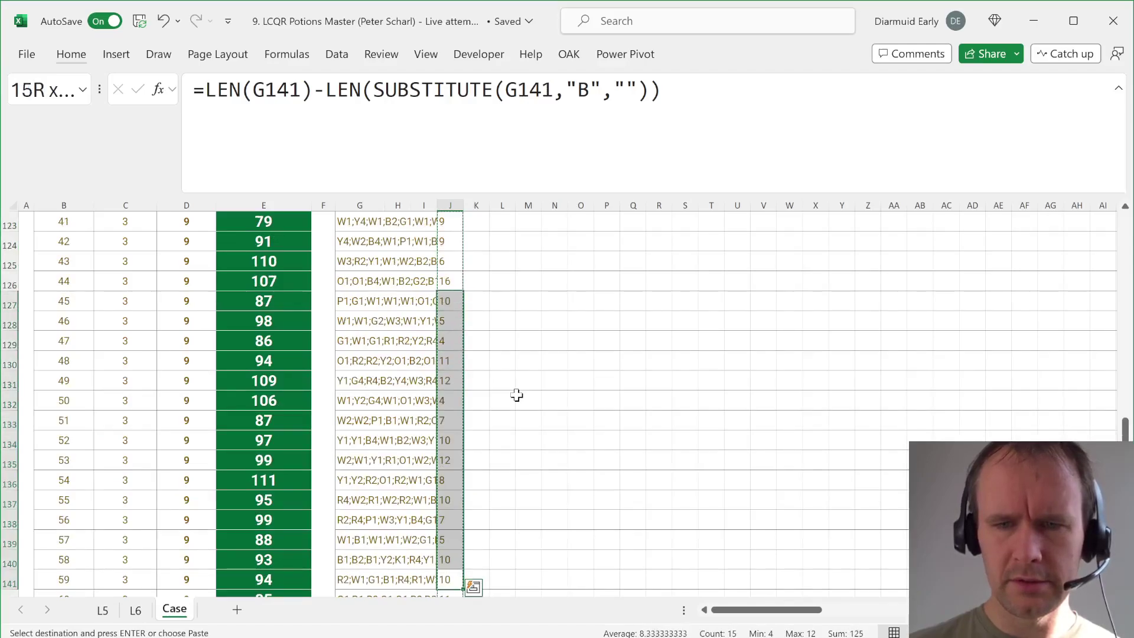
key(ctrl+period)
key(Left)
key(Right)
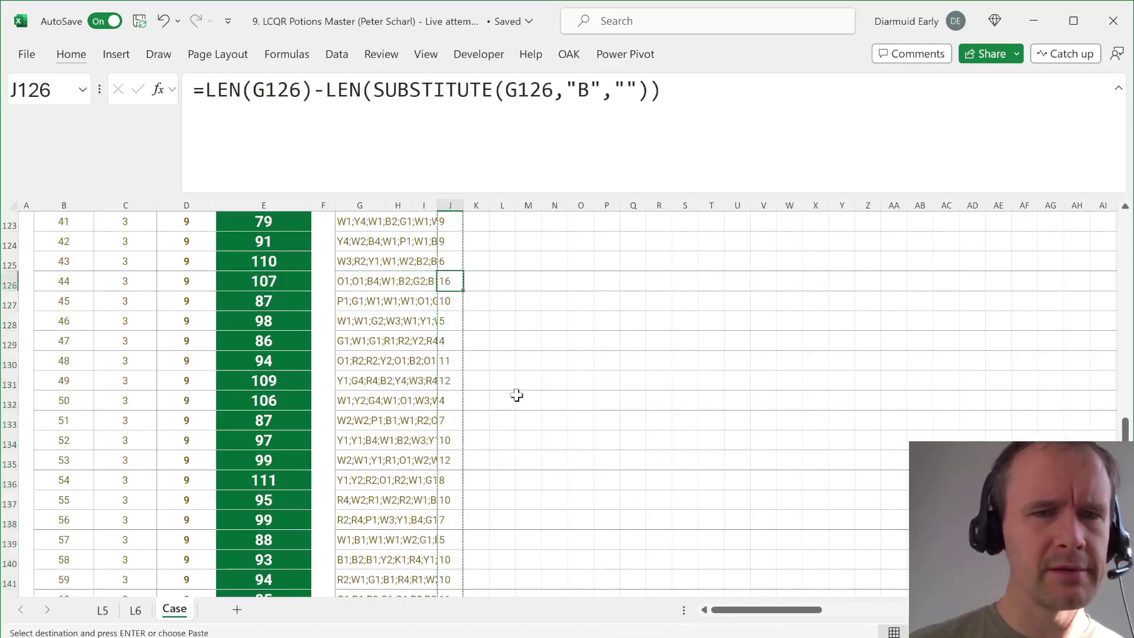
Step: Copy the game number in B126 and paste it as a value into the Bonus 1 answer cell E43
key(ctrl+Left)
key(ctrl+Left)
key(ctrl+Left)
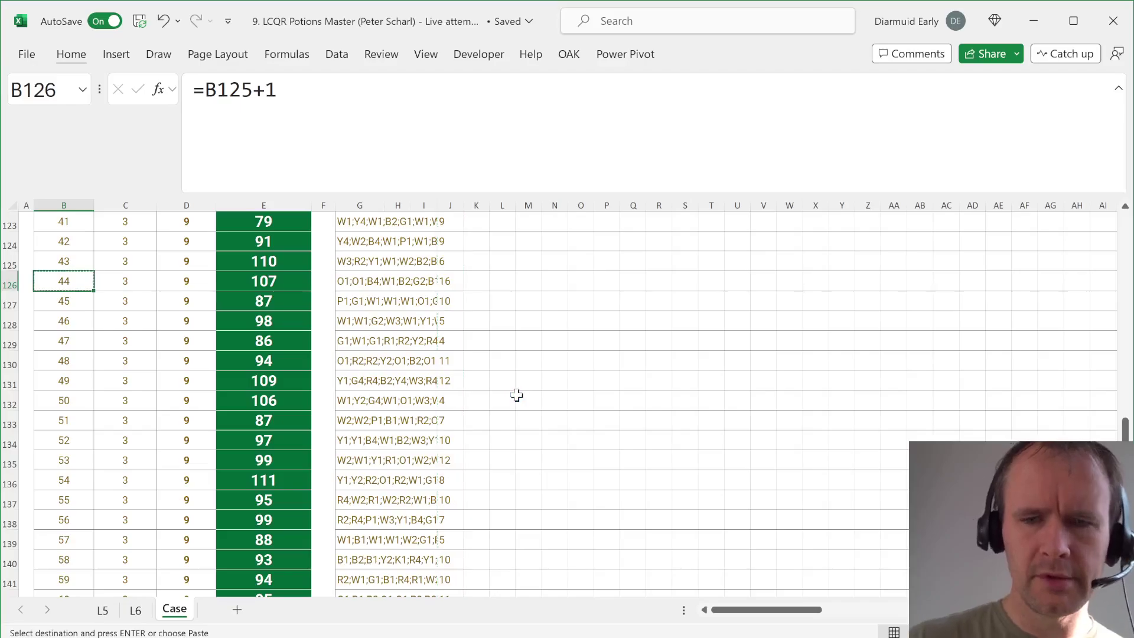
key(ctrl+Home)
scroll(308, 525, down, 6)
scroll(308, 524, down, 6)
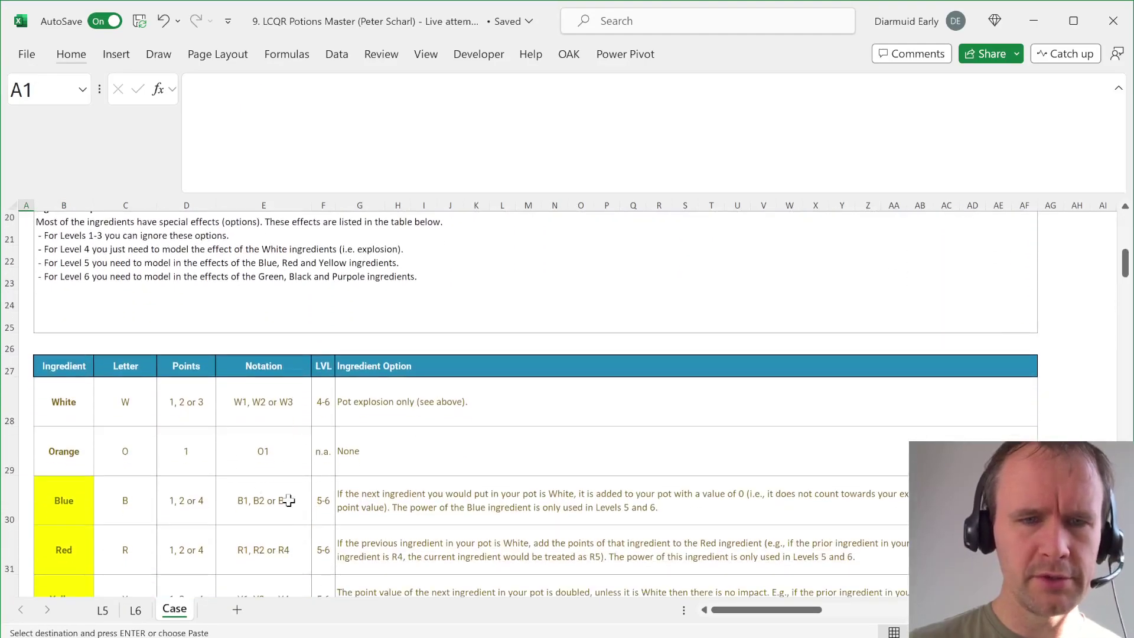
click(274, 449)
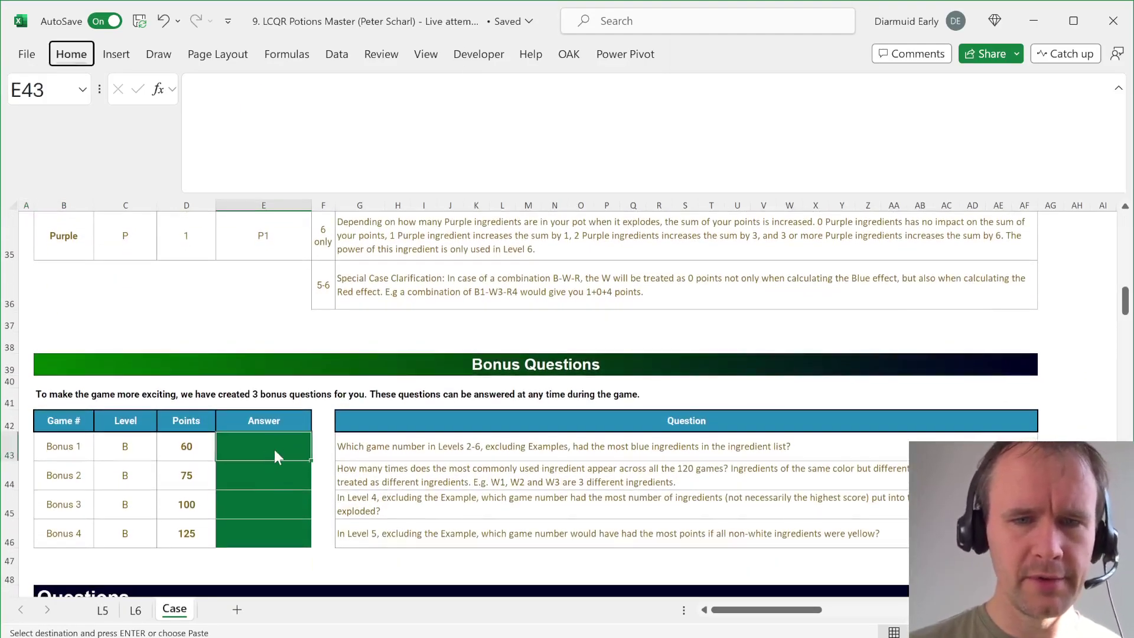
key(ctrl+v)
Step: Read the Bonus 2 question in G44 and examine the ingredient table and the ingredient lists of Levels 1 to 4
key(Down)
key(Right)
key(Right)
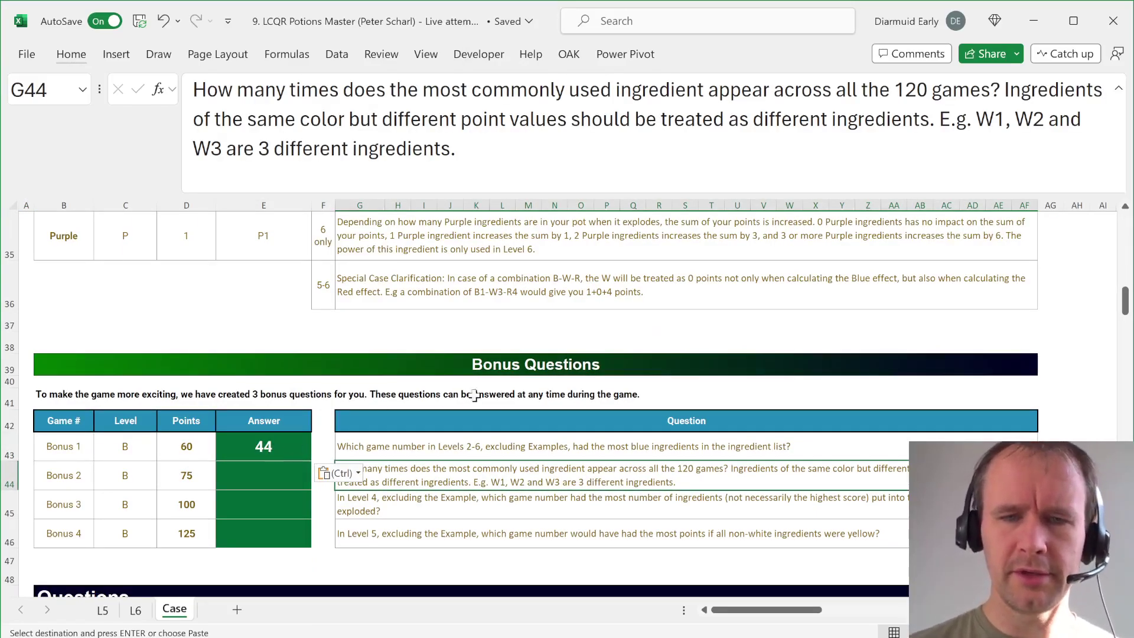
scroll(486, 453, down, 2)
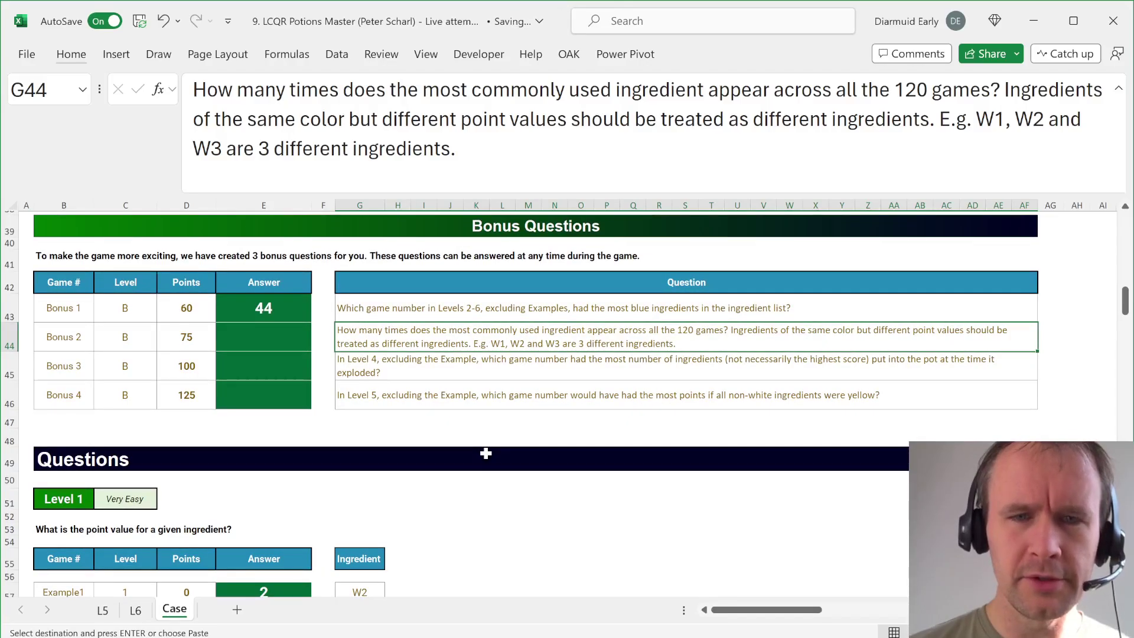
scroll(485, 453, down, 3)
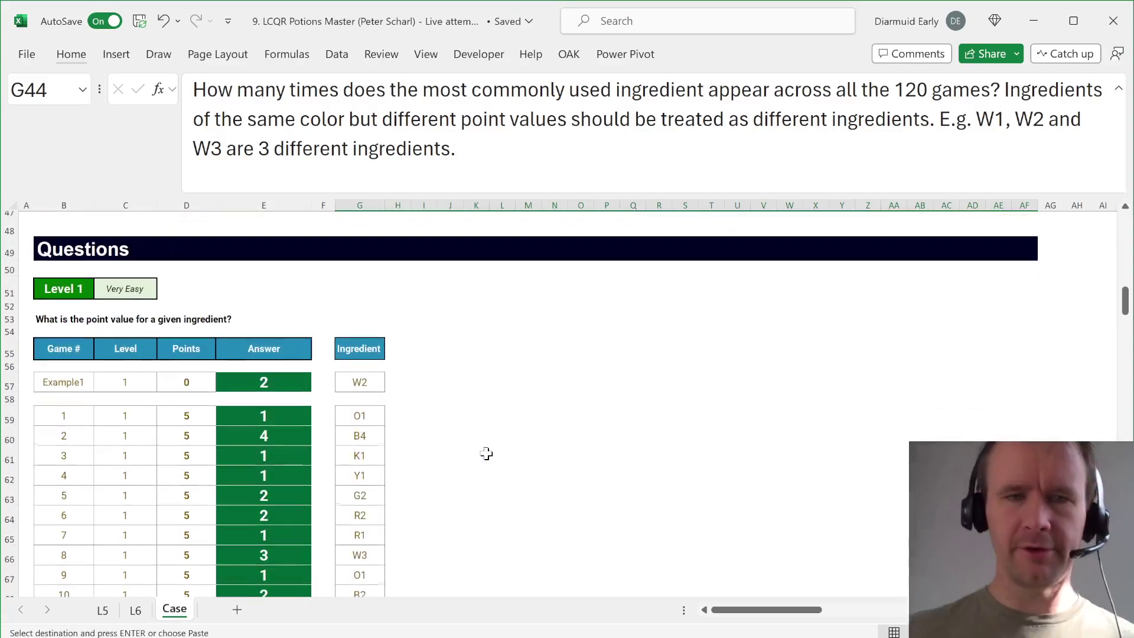
scroll(485, 453, up, 6)
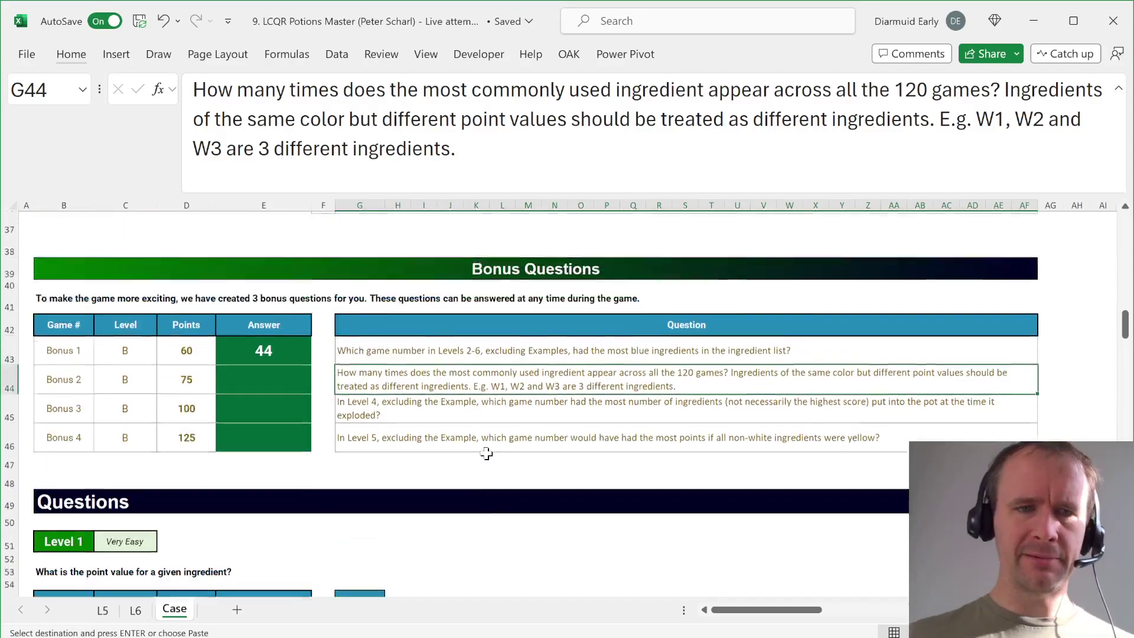
scroll(486, 453, up, 2)
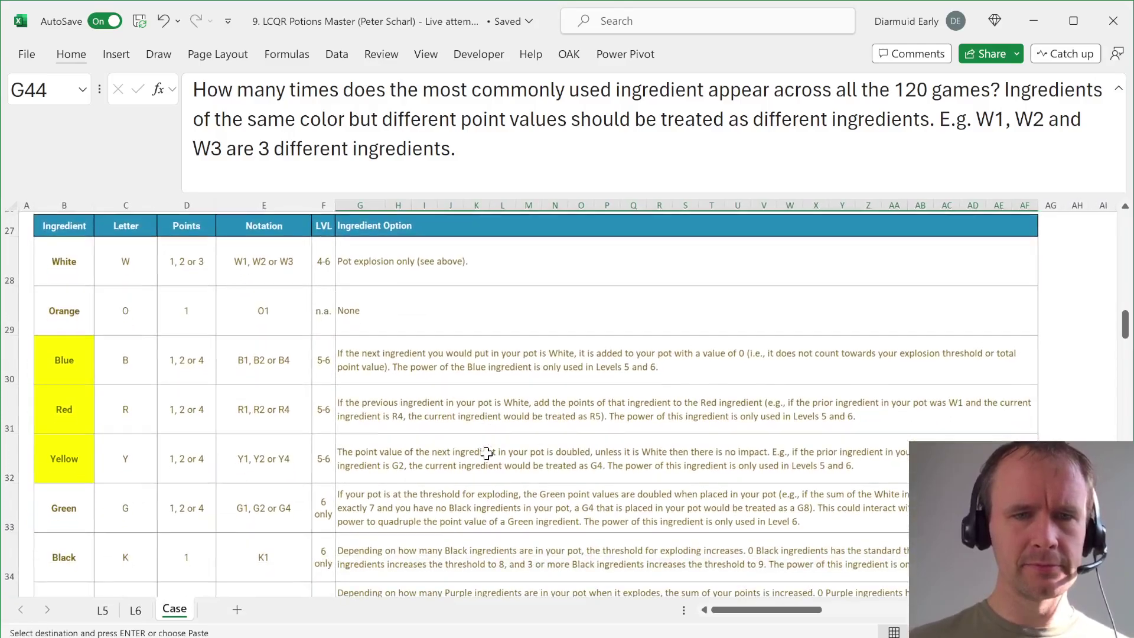
scroll(405, 457, down, 20)
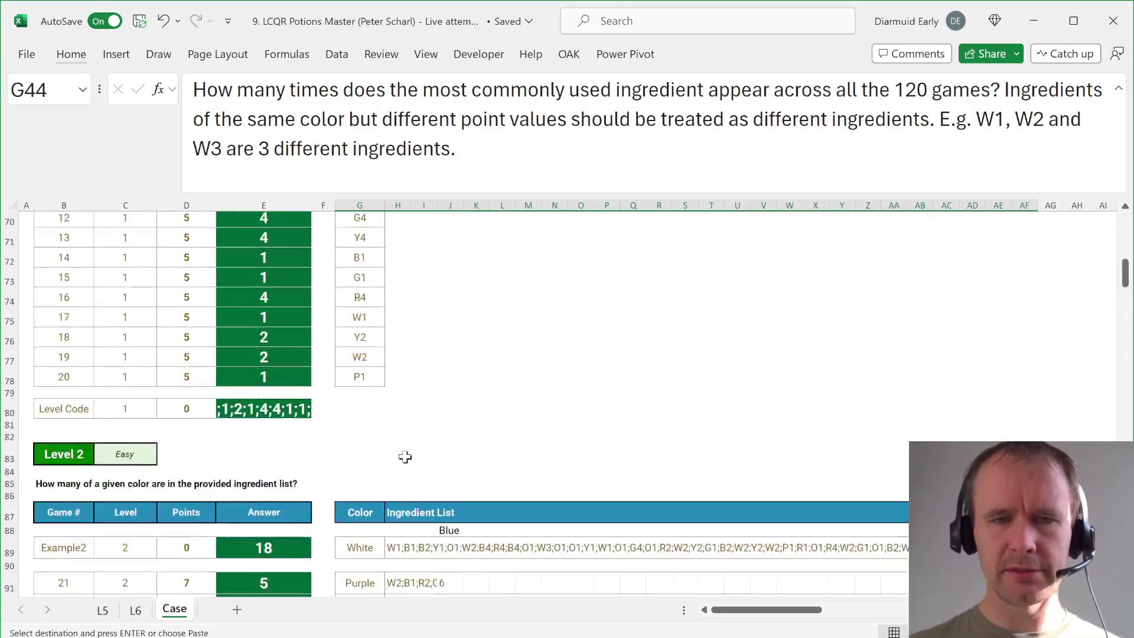
scroll(405, 456, down, 16)
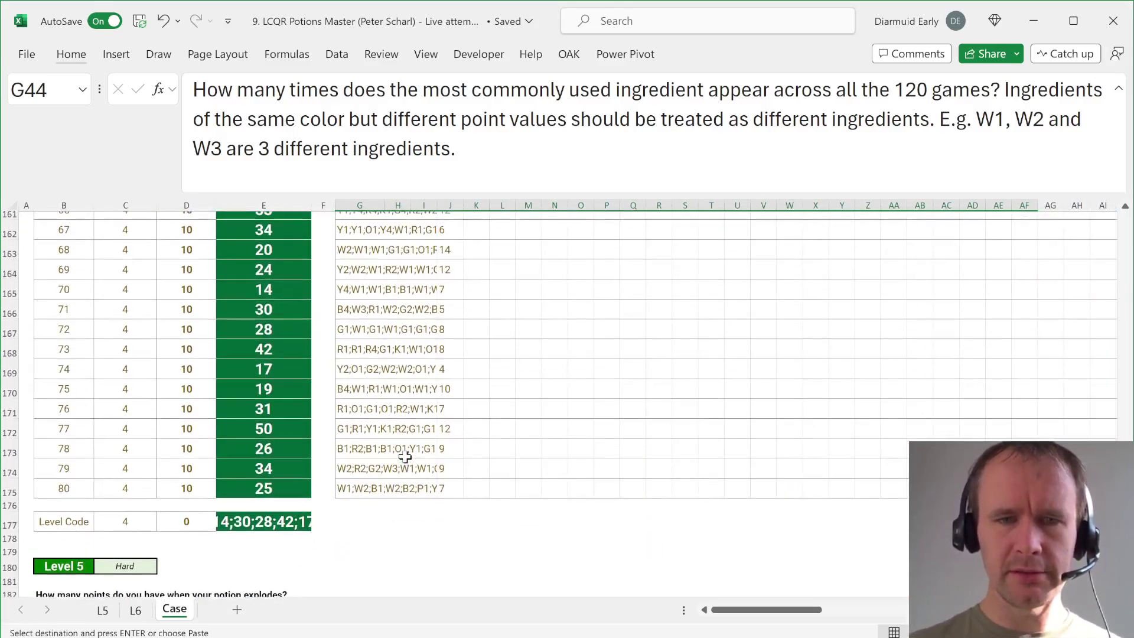
scroll(404, 457, up, 1)
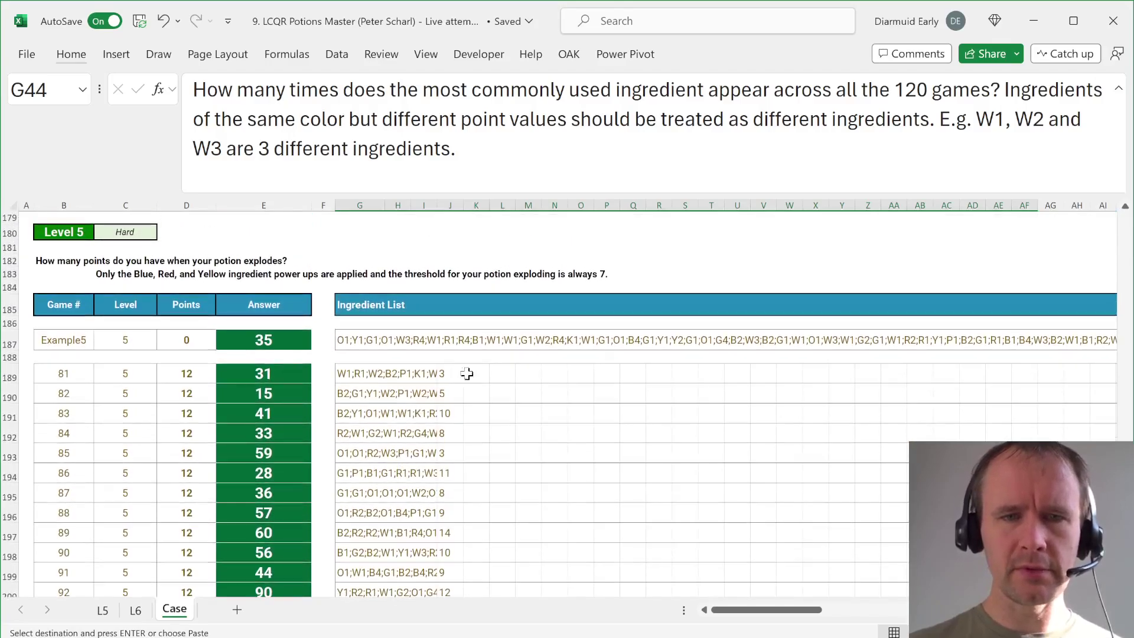
click(503, 380)
text(=text)
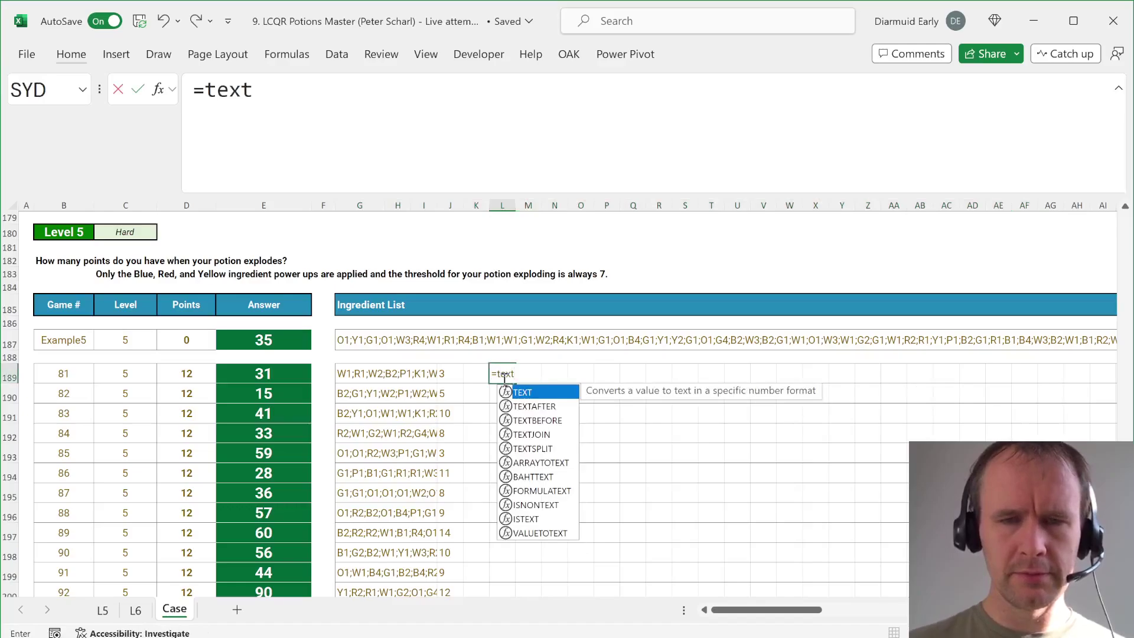
key(Escape)
key(Escape)
Step: Copy the ingredient code descriptions in E28:E35 and paste them as values starting at AQ28
key(ctrl+Home)
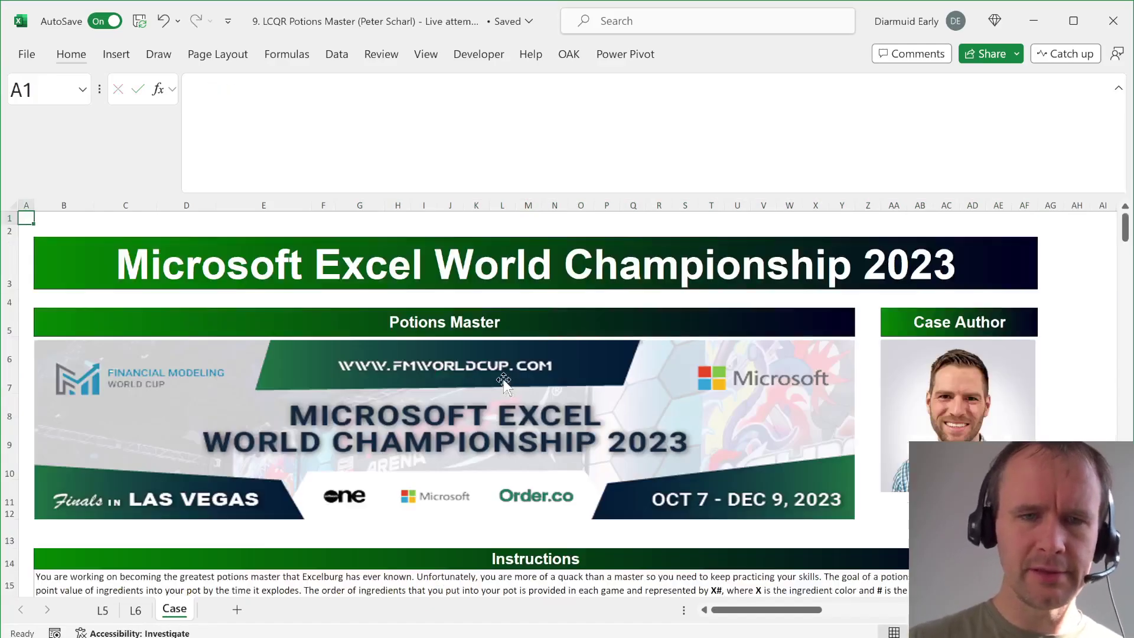
scroll(340, 414, down, 9)
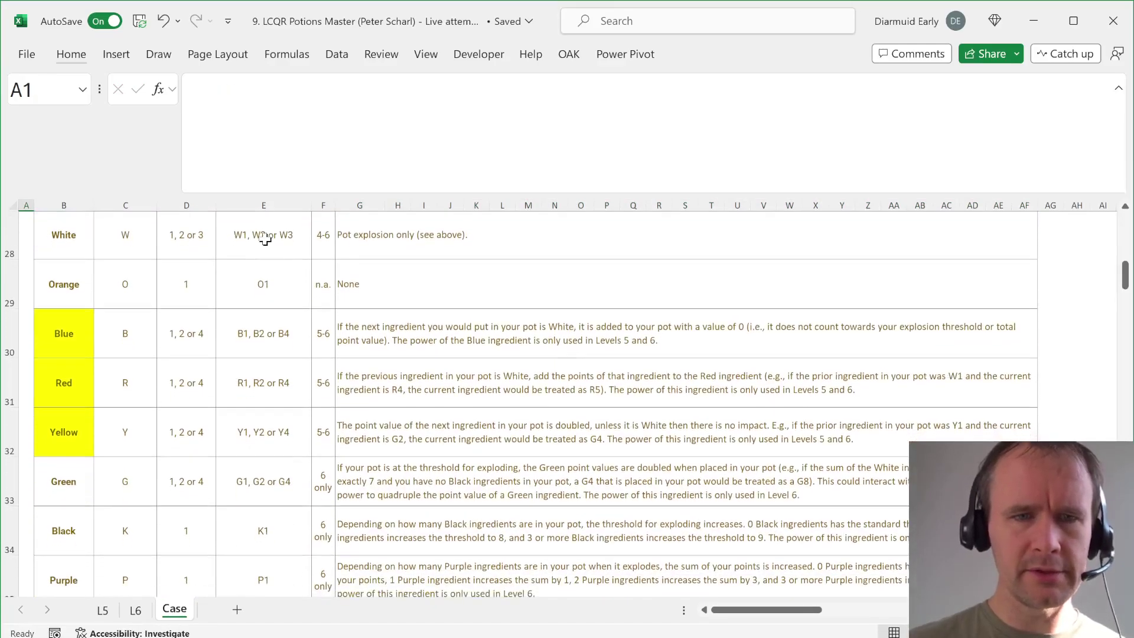
click(264, 238)
key(ctrl+shift+Down)
key(ctrl+c)
key(Right)
key(Right)
key(Right)
key(Right)
key(Right)
key(Right)
key(Right)
key(Right)
key(Right)
key(Right)
key(Right)
key(Right)
key(Right)
key(Right)
key(Right)
key(Right)
key(Right)
key(Right)
key(Right)
key(Right)
key(Right)
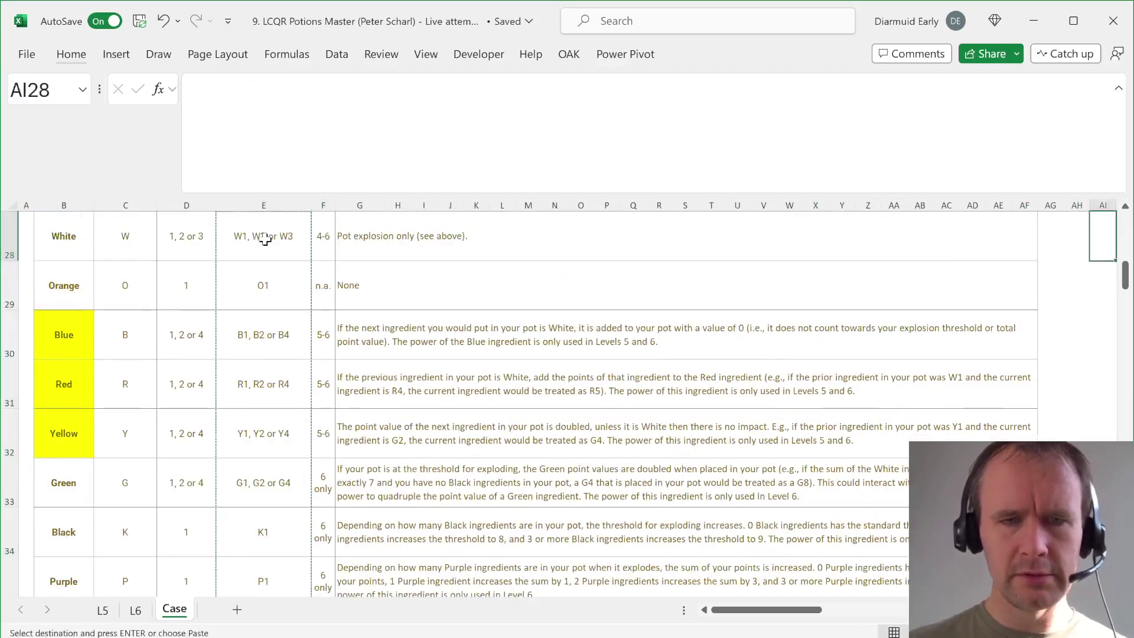
key(Left)
key(Left)
key(Left)
key(alt)
key(ctrl+v)
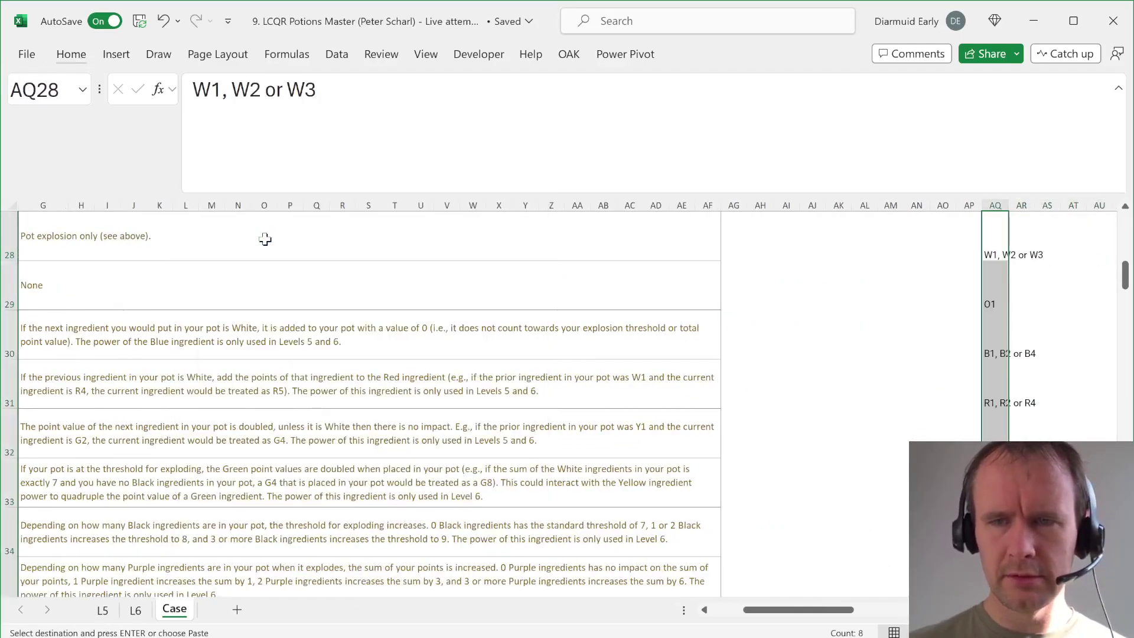
Step: Enter =TEXTSPLIT(AQ28,{", "," or "}) in AR28 to split the White codes into separate cells
key(Right)
key(Right)
key(Right)
key(Right)
key(Right)
key(Right)
key(Right)
key(Right)
key(Right)
key(Right)
key(ctrl+Left)
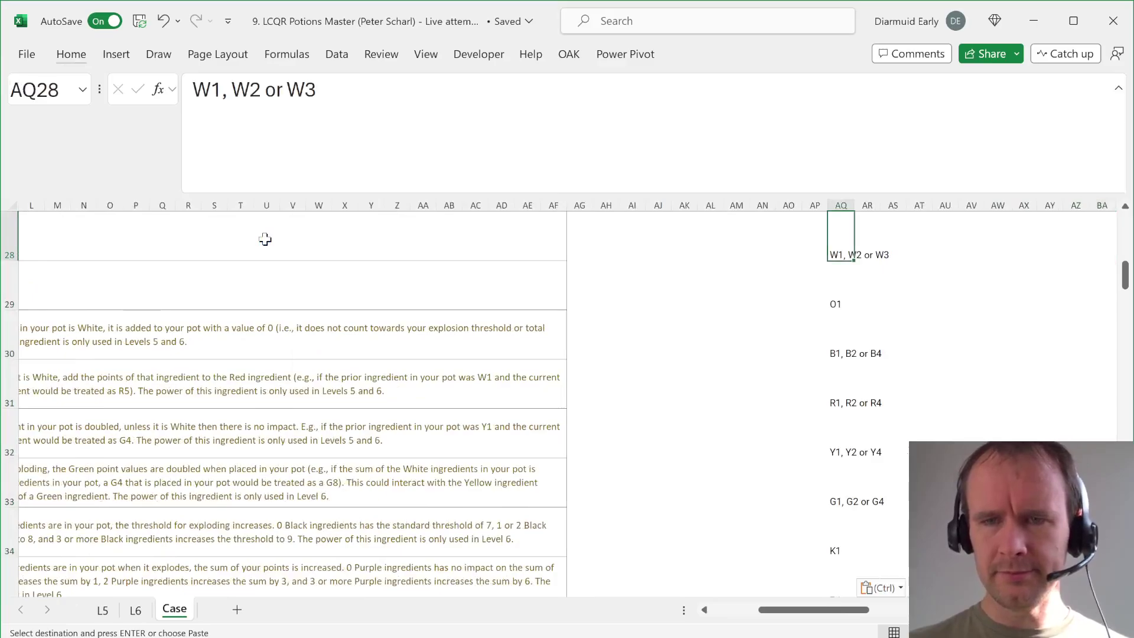
key(Right)
text(=texts)
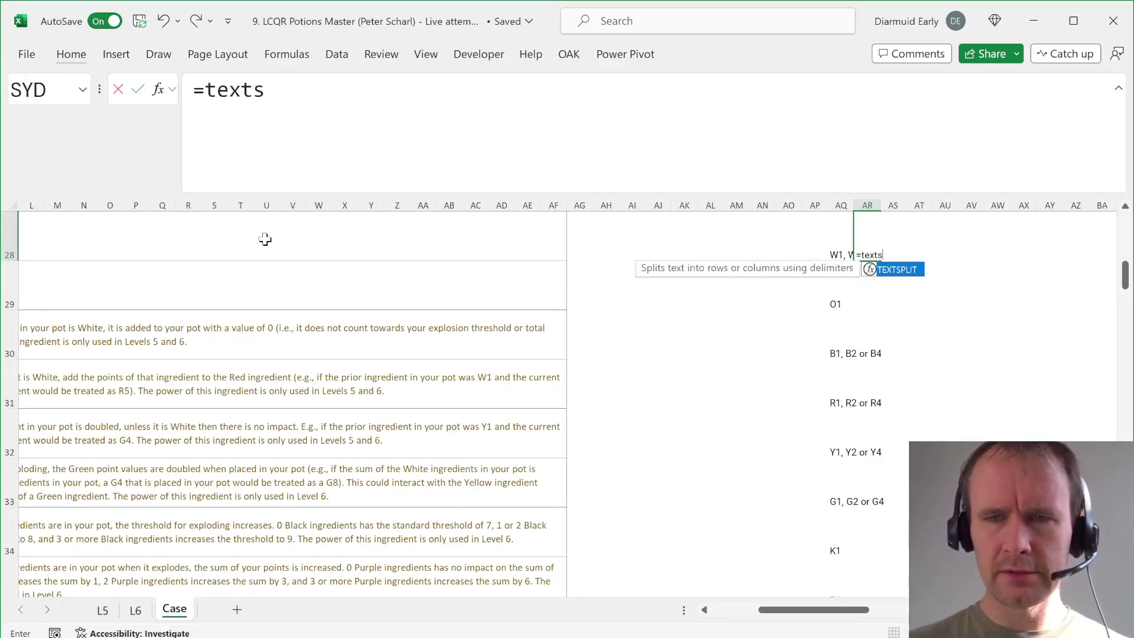
key(Tab)
key(Left)
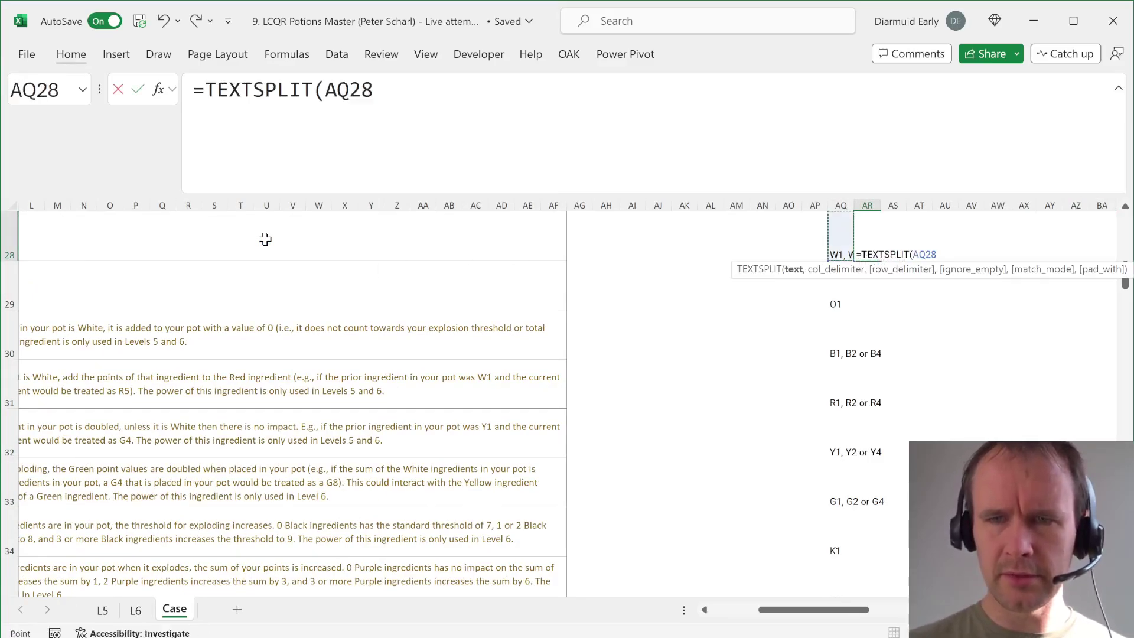
text(," or "})
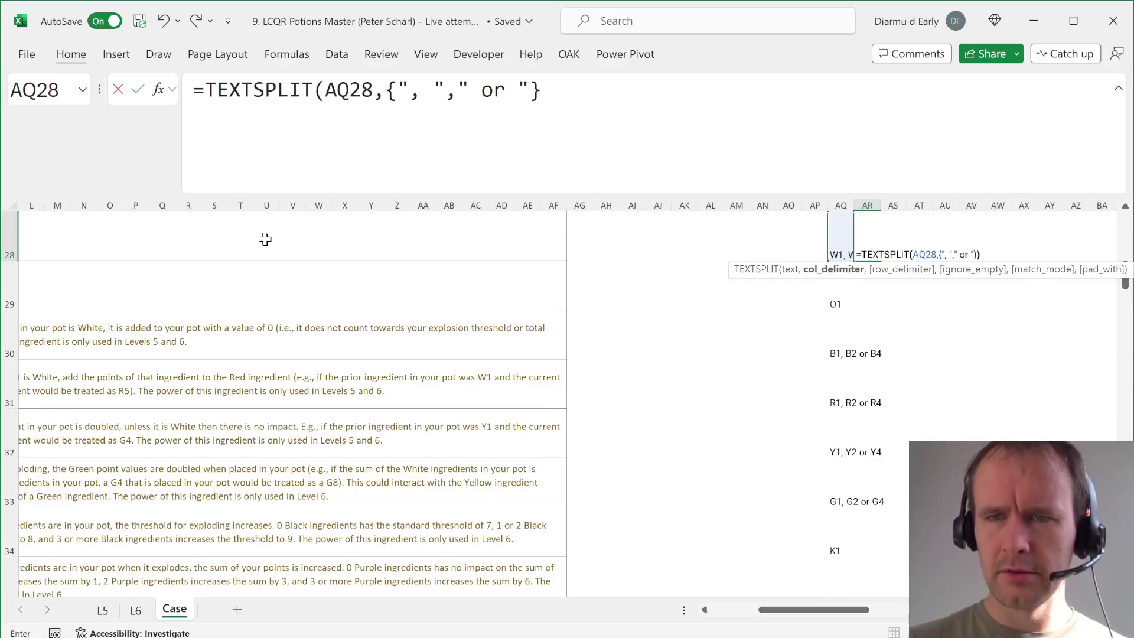
key(Return)
key(Up)
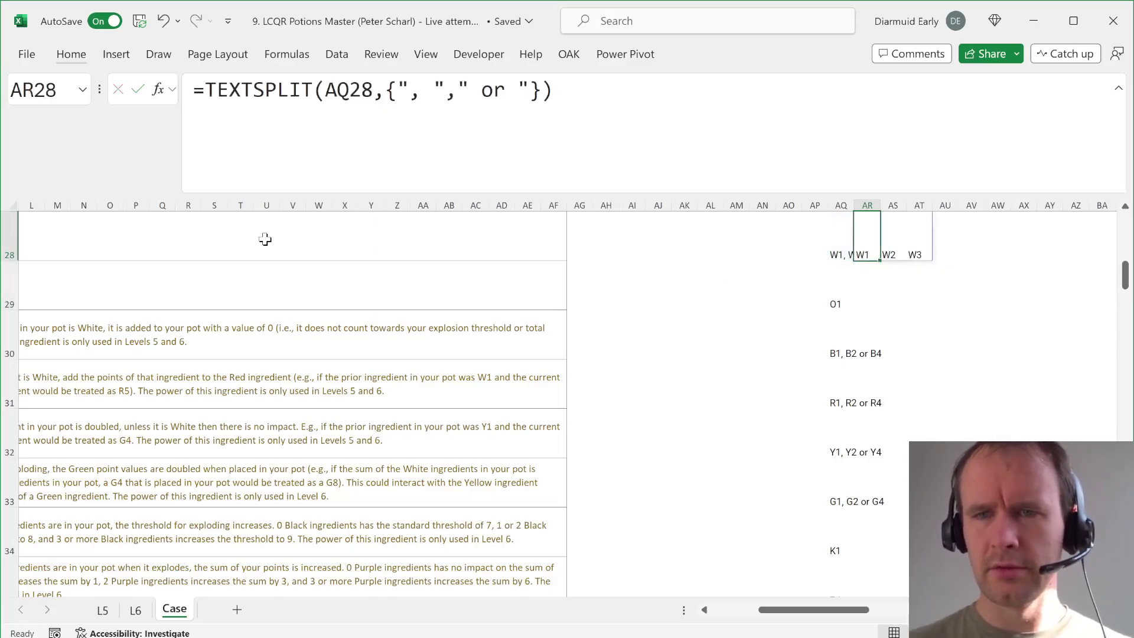
Step: Copy the TEXTSPLIT formula from AR28 down through AR35 for the remaining ingredients
key(Left)
key(Right)
key(ctrl+c)
key(Down)
key(Down)
key(Down)
key(Up)
key(ctrl+v)
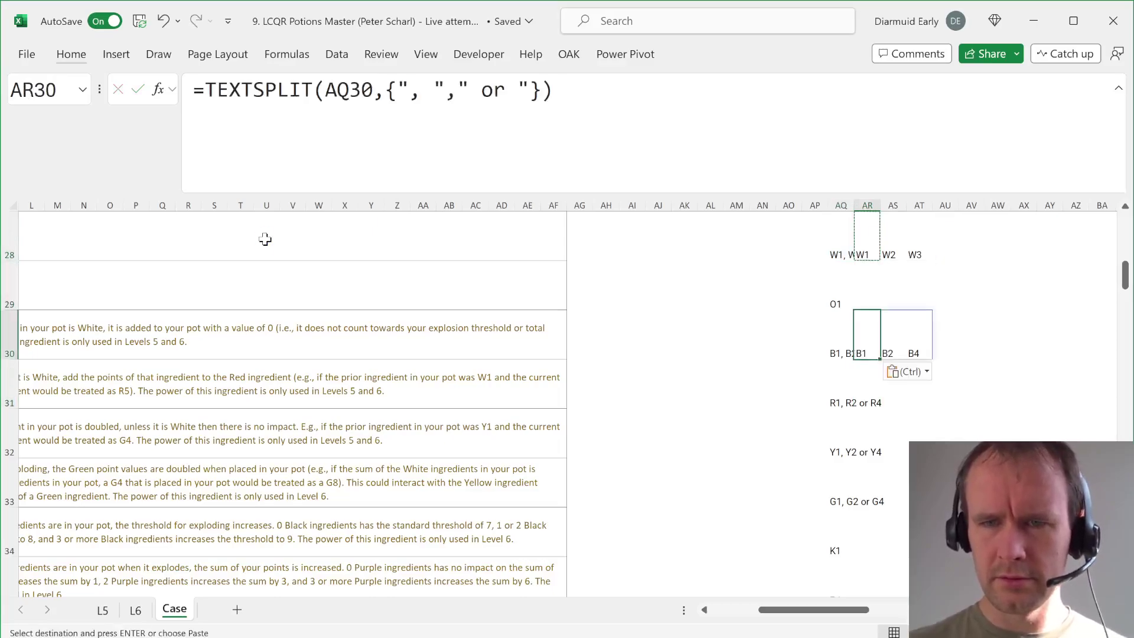
key(Down)
key(Down)
key(Up)
key(ctrl+v)
key(Down)
key(Down)
key(ctrl)
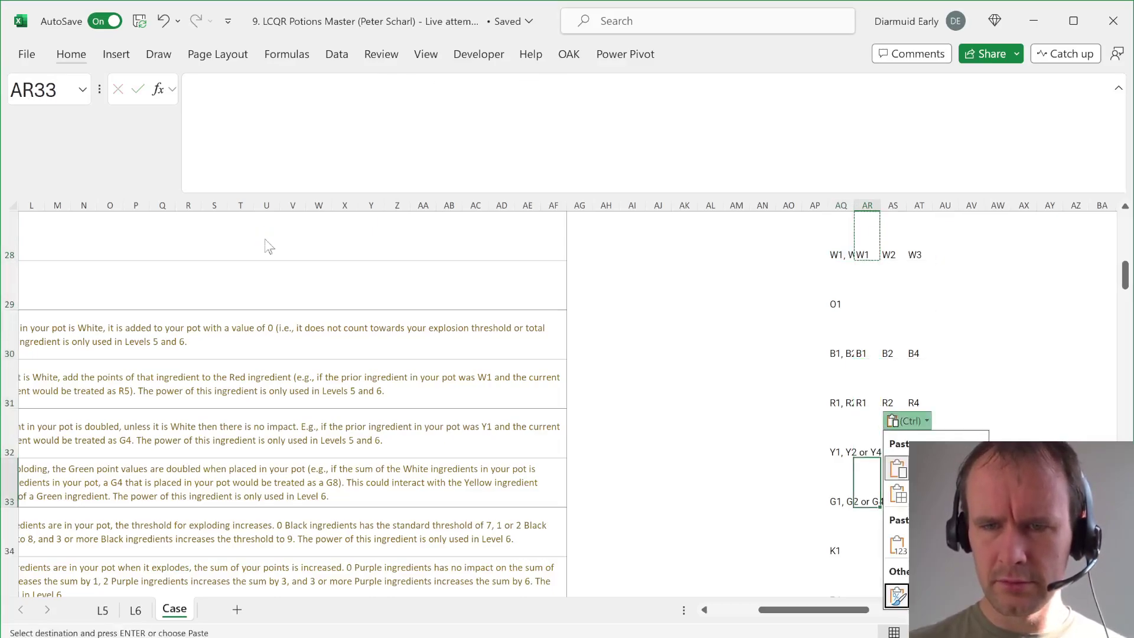
key(Escape)
key(Left)
key(Down)
key(Down)
key(Right)
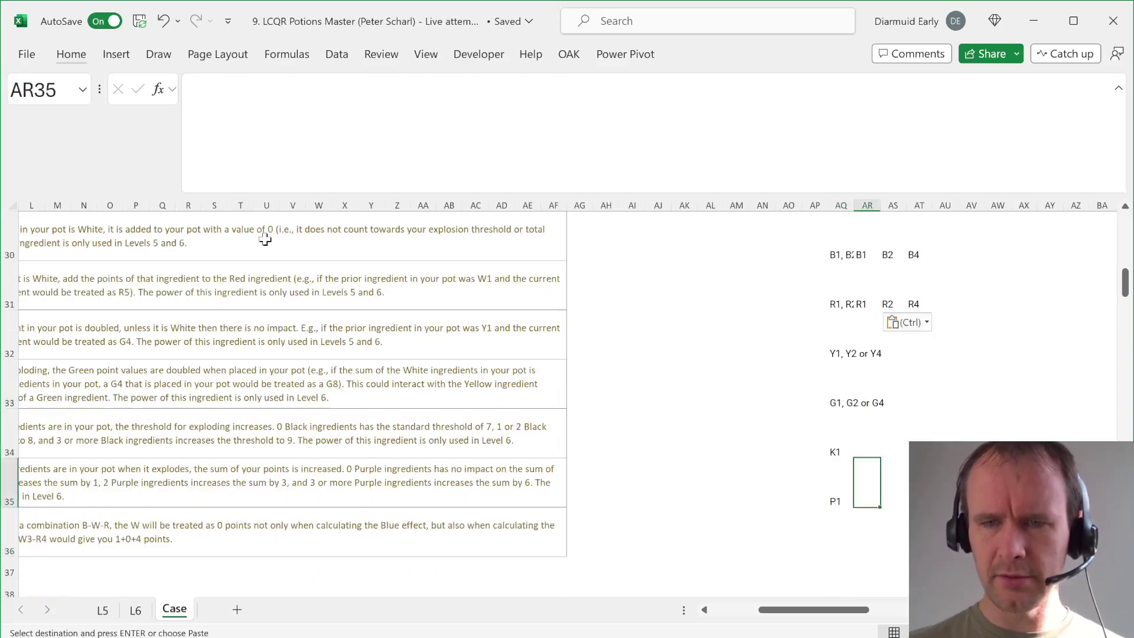
key(ctrl+shift+Up)
key(ctrl+shift+Up)
key(ctrl+shift+Up)
key(ctrl+shift+Up)
key(ctrl+shift+Down)
key(ctrl+v)
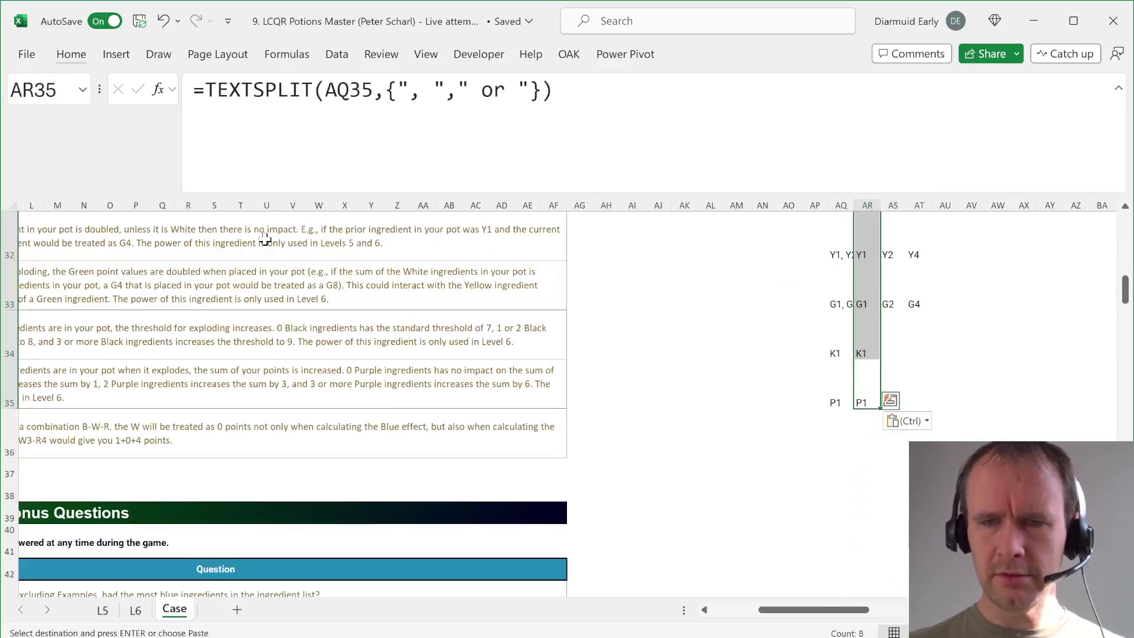
Step: Enter =TOROW(AR28:AT35,1) in AU28 to gather all ingredient codes into one row, ignoring blanks
key(ctrl+Up)
key(Up)
key(Down)
key(Right)
key(Right)
key(Escape)
key(Right)
text(=top)
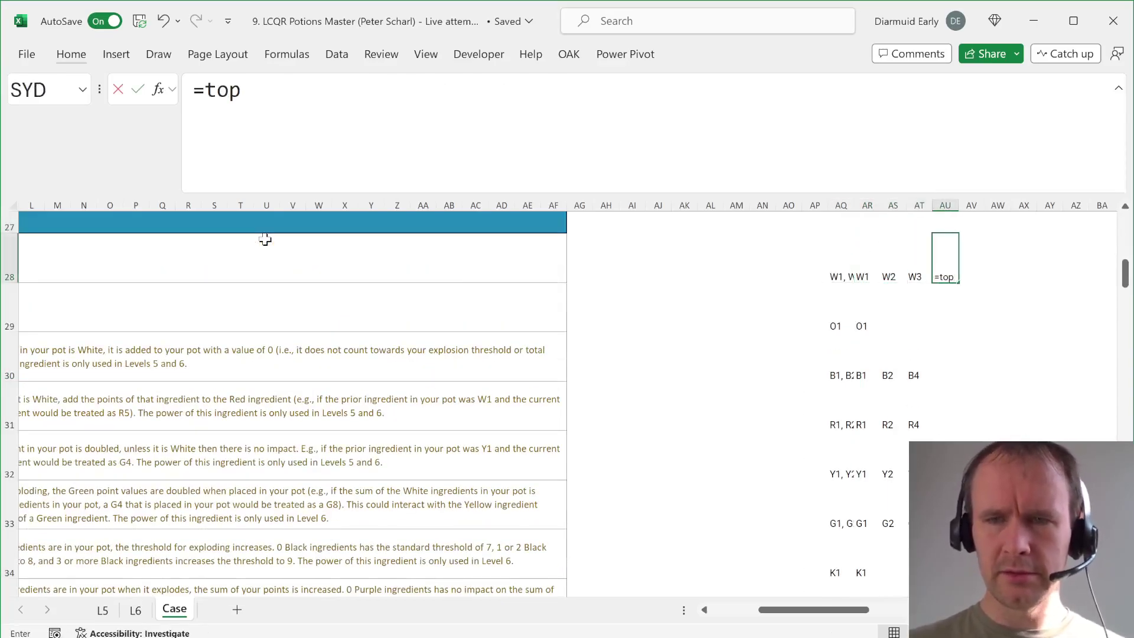
text(r)
key(Tab)
key(Left)
key(Left)
key(Left)
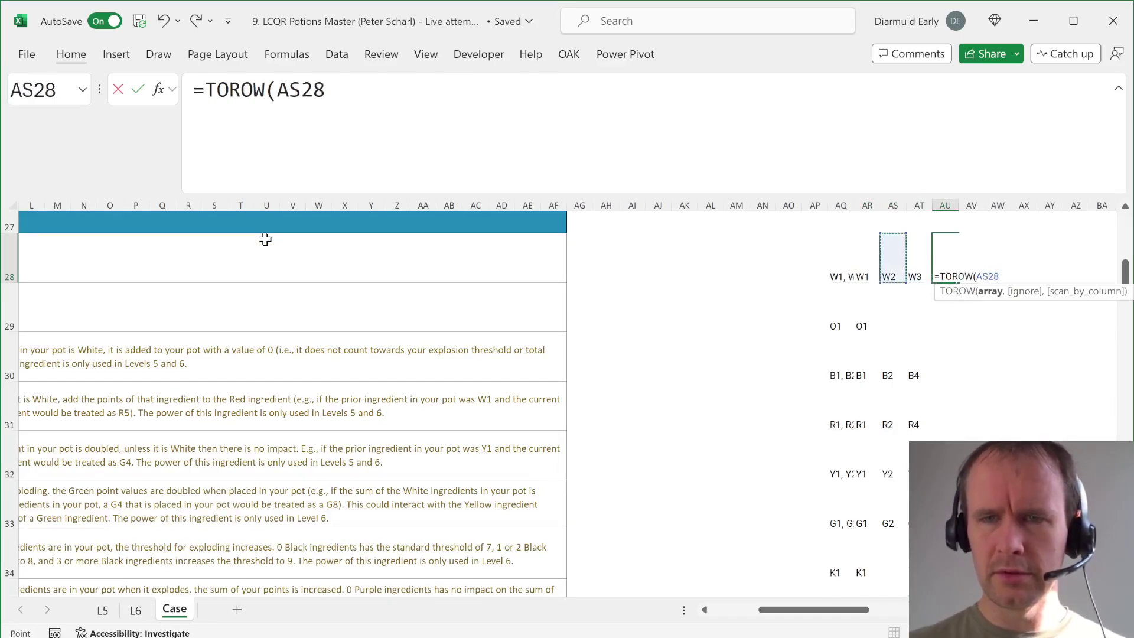
key(ctrl+shift+Down)
key(shift+Right)
key(shift+Right)
text(,)
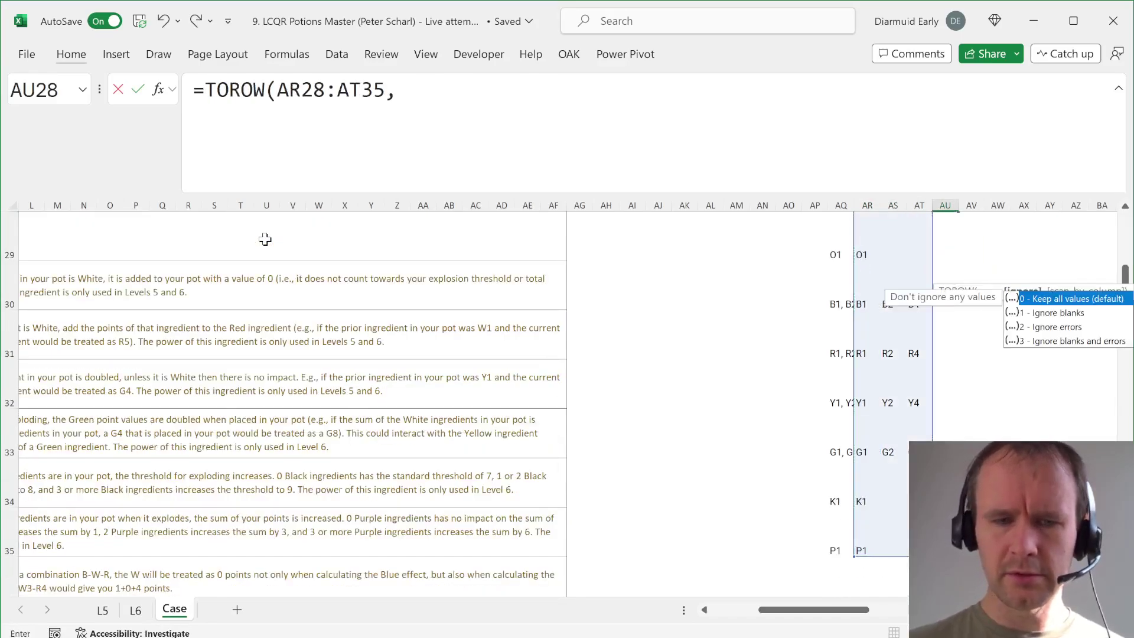
text(1))
key(ctrl+Return)
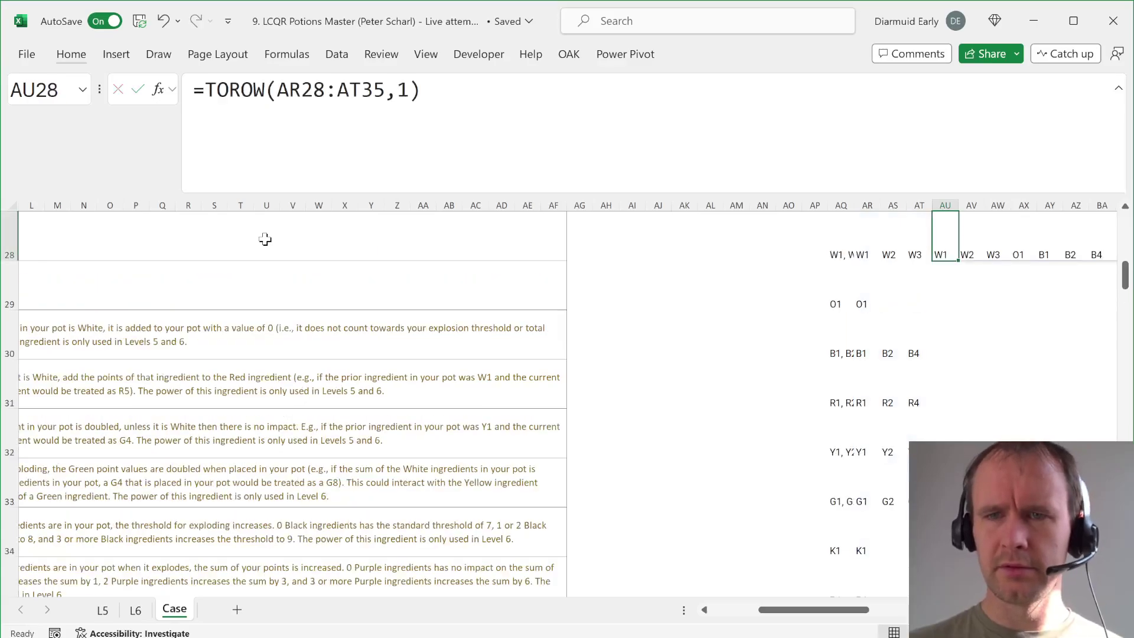
Step: Copy the row of ingredient codes spilled from AU28 and paste it as values starting at L55 above the Level 1 games
key(ctrl+shift+Right)
key(ctrl+c)
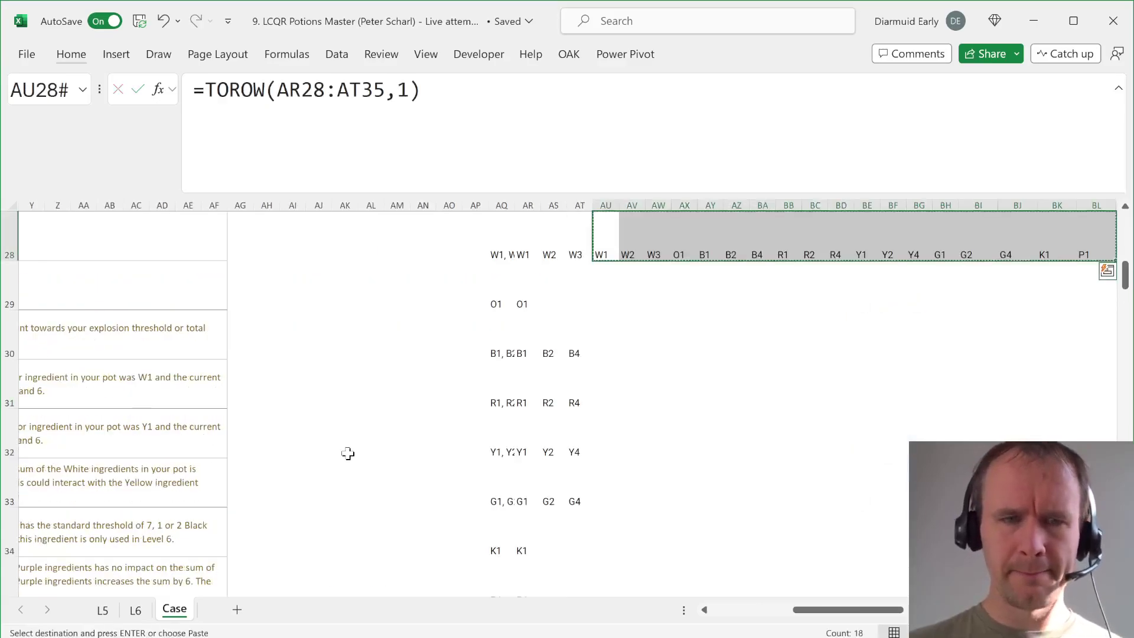
scroll(347, 453, left, 8)
scroll(348, 453, down, 11)
scroll(348, 454, up, 6)
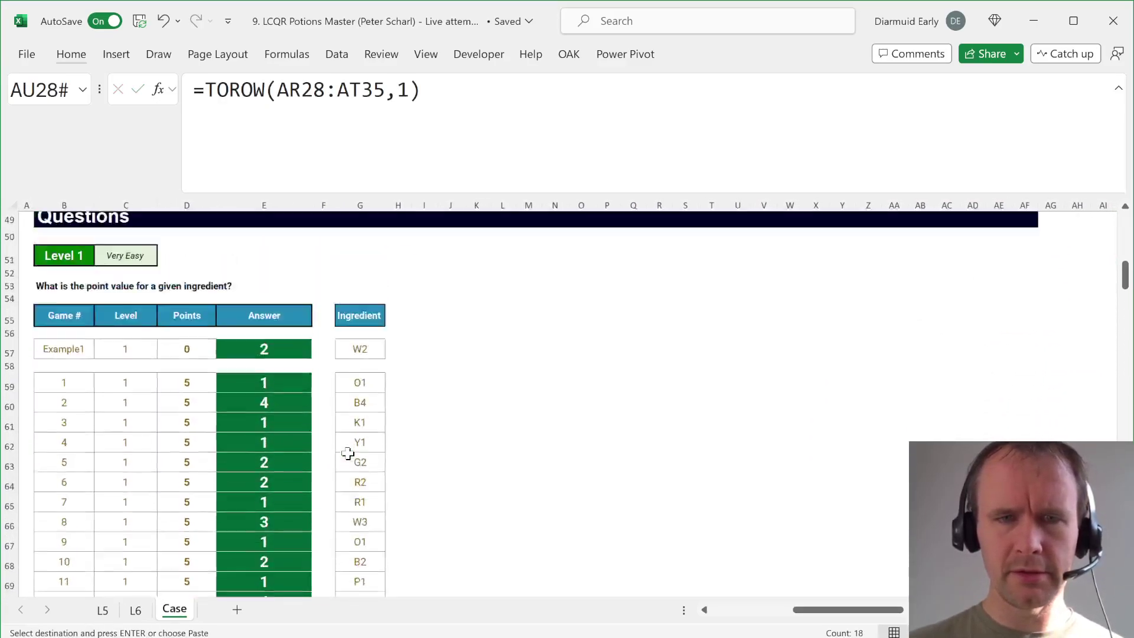
click(505, 465)
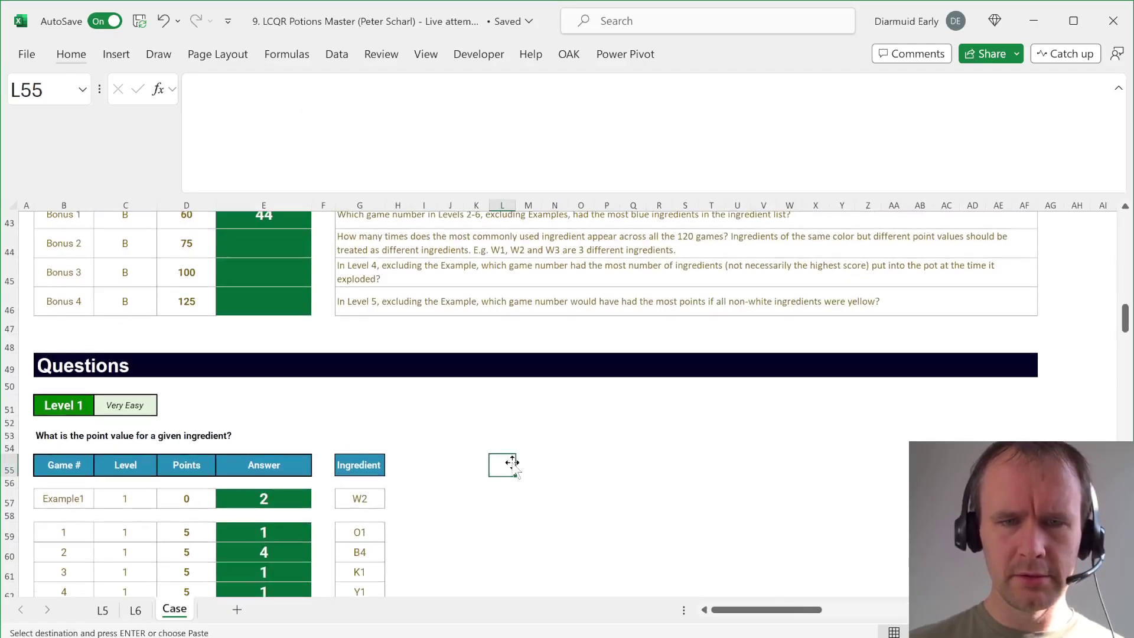
scroll(508, 464, down, 11)
scroll(512, 464, up, 8)
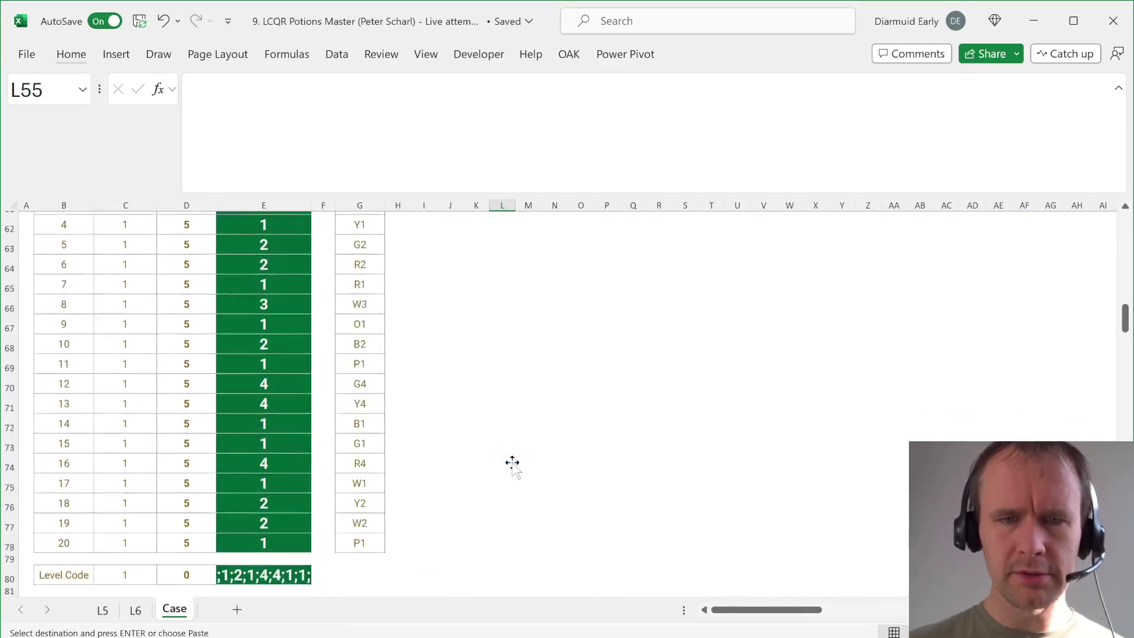
key(ctrl+v)
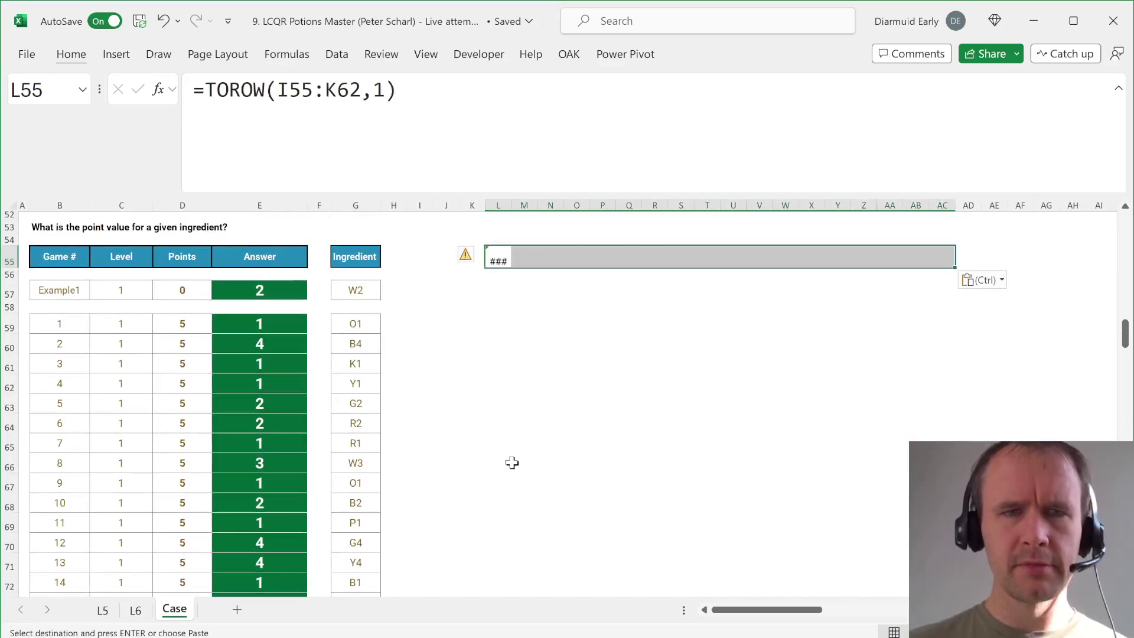
key(ctrl+z)
key(alt+e)
key(s)
key(v)
key(Return)
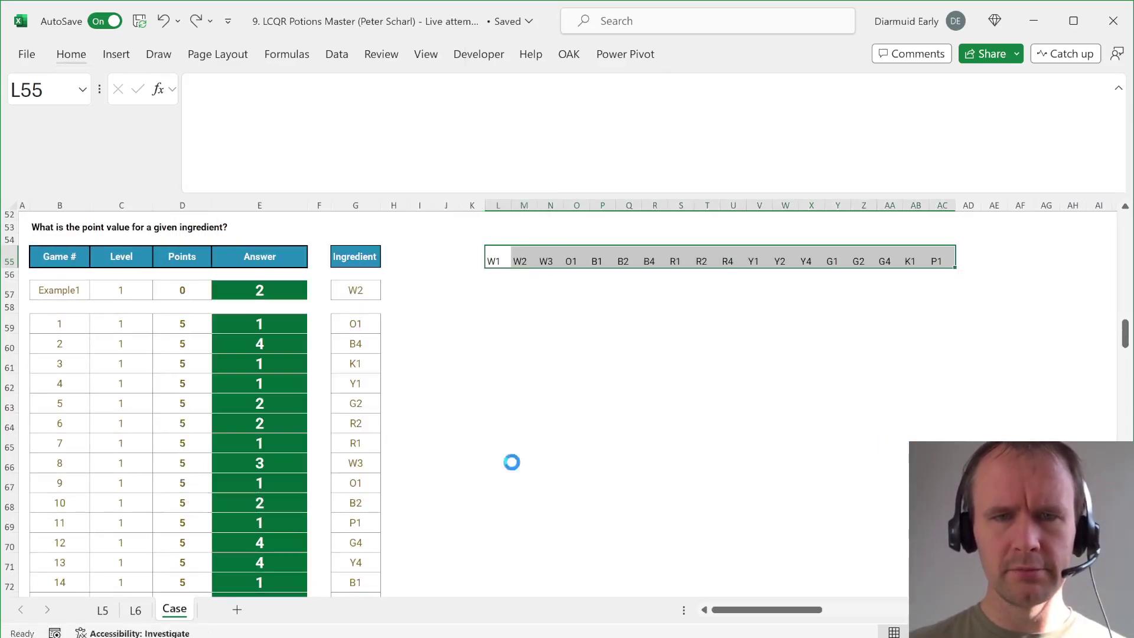
Step: Enter =--($L$55:$AC$55=G59) in L59 to flag which ingredient code game 1 uses
key(Down)
key(Down)
key(Down)
key(Down)
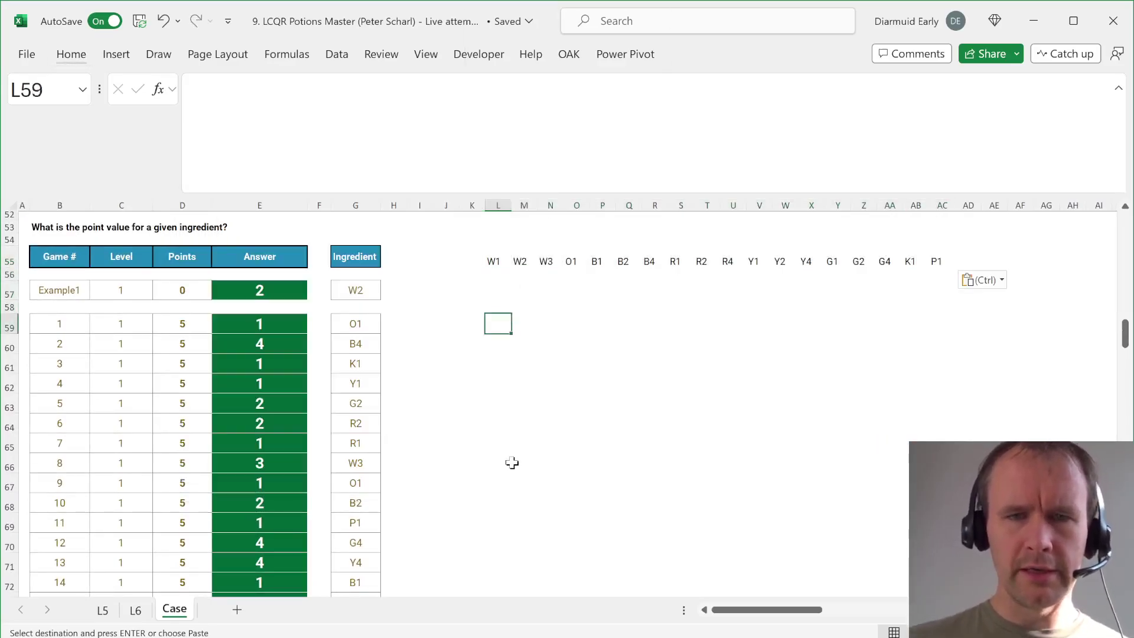
text(=)
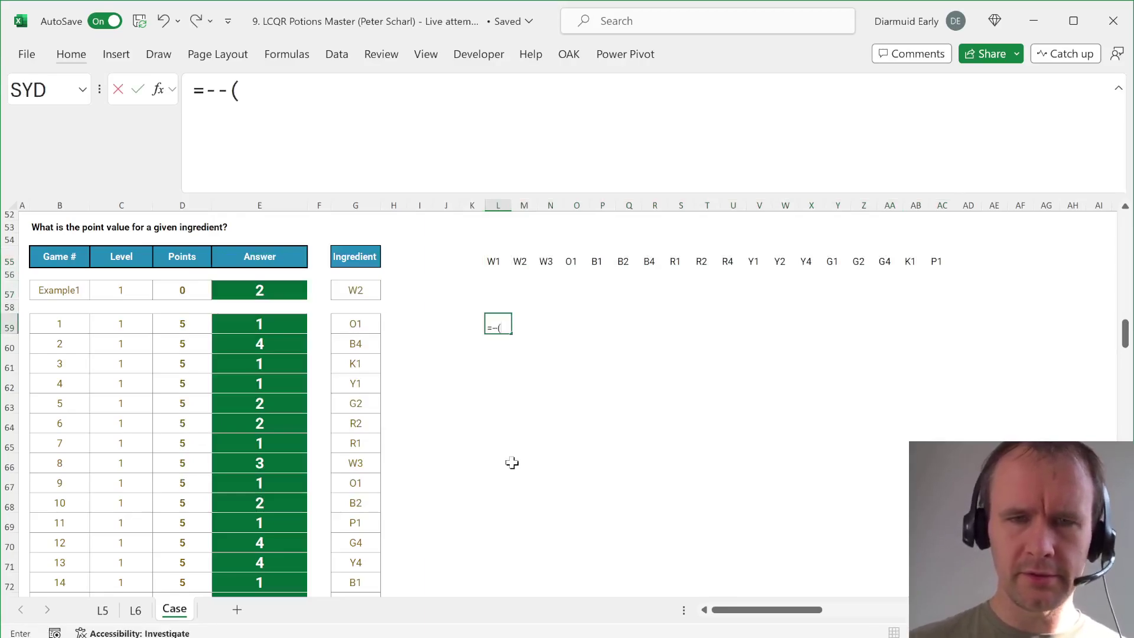
text(--()
key(Up)
key(Up)
key(Up)
key(Up)
key(ctrl+shift+Right)
key(F4)
text(=)
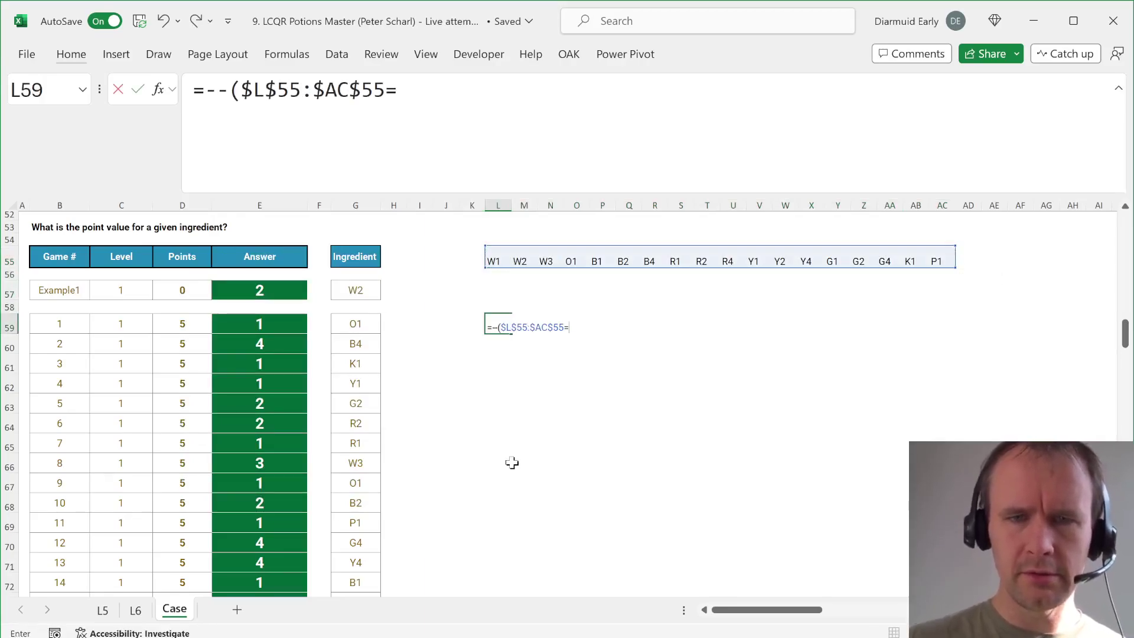
key(Left)
key(Left)
key(Left)
key(Left)
key(Left)
text())
key(ctrl+Return)
Step: Fill the ingredient flag formula from L59 down to L78 for all 20 Level 1 games
key(shift+Down)
key(shift+Down)
key(shift+Down)
key(shift+Down)
key(shift+Down)
key(shift+Down)
key(shift+Down)
key(shift+Down)
key(shift+Down)
key(shift+Down)
key(shift+Down)
key(shift+Down)
key(shift+Down)
key(shift+Down)
key(shift+Down)
key(shift+Down)
key(shift+Down)
key(shift+Down)
key(shift+Down)
key(shift+Down)
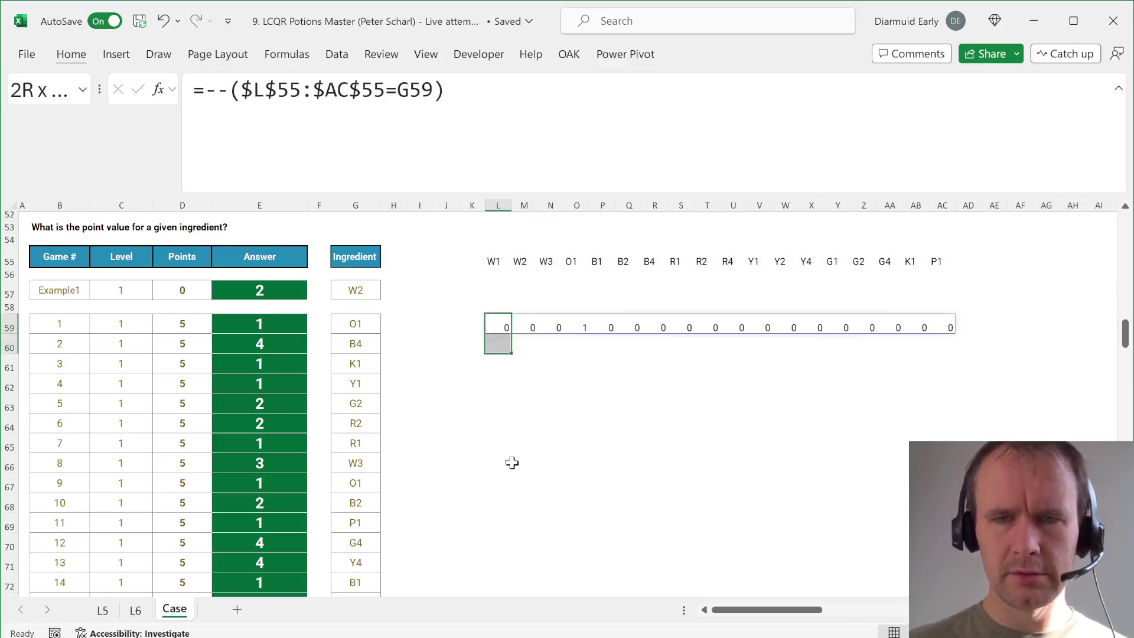
key(shift+Up)
key(shift+Up)
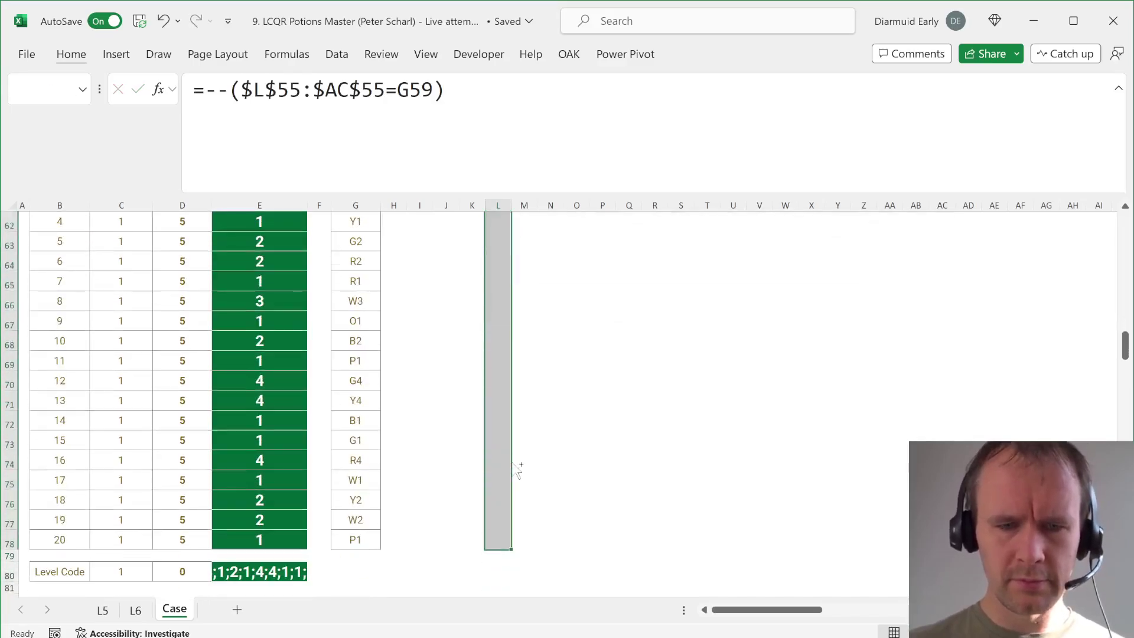
key(ctrl+d)
key(ctrl+Down)
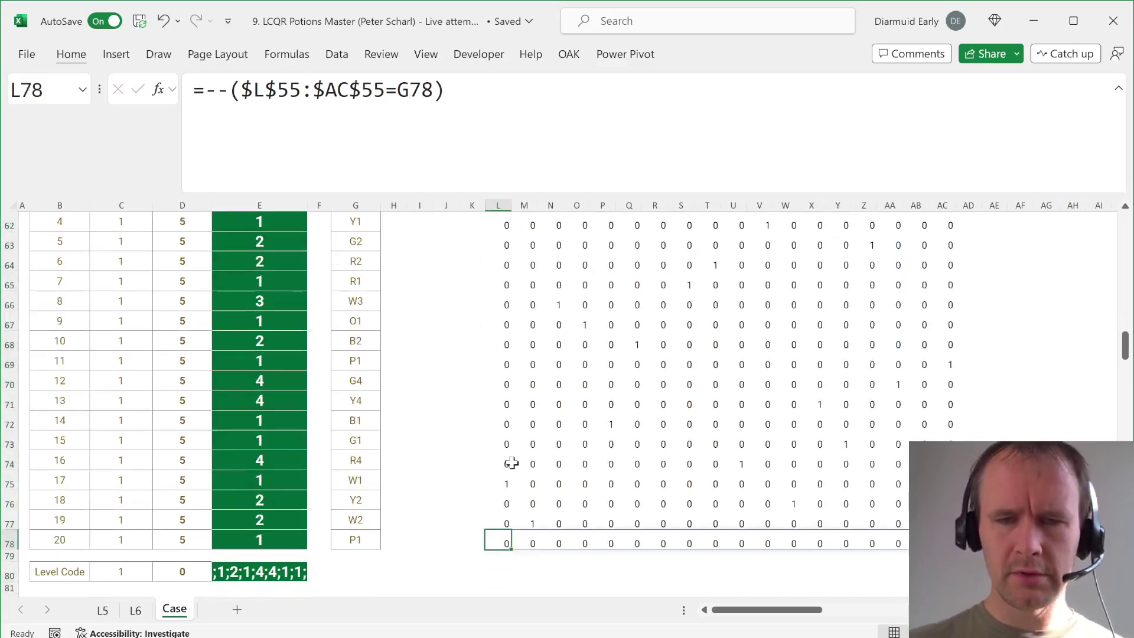
Step: Copy the ingredient flag formula from L78 into L91 beside game 21, the first Level 2 game
key(ctrl+c)
key(ctrl+Down)
key(ctrl+Up)
key(Down)
key(Down)
key(Down)
key(Down)
key(Down)
key(Down)
key(Down)
key(Down)
key(Down)
key(Down)
key(Down)
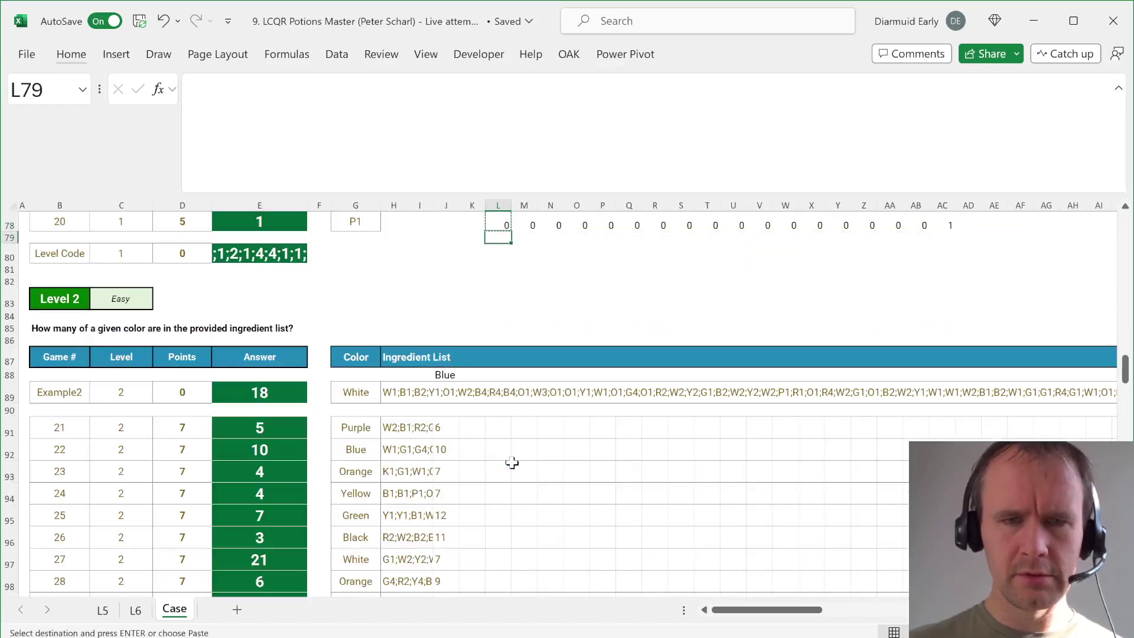
key(Down)
key(Down)
key(ctrl+v)
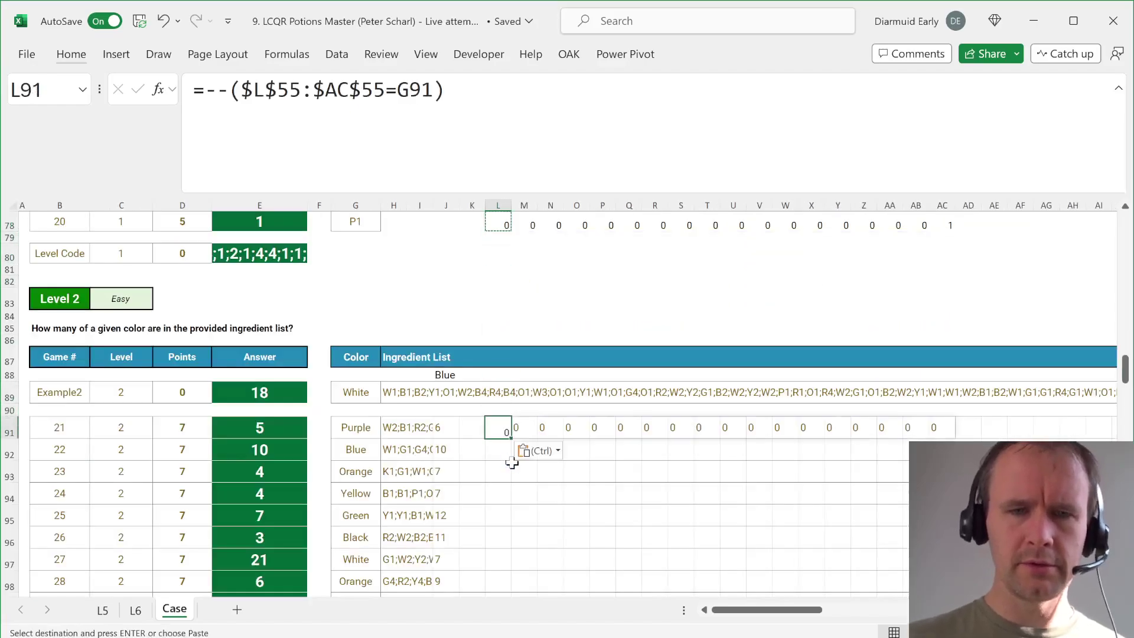
text(=l)
key(Escape)
key(Escape)
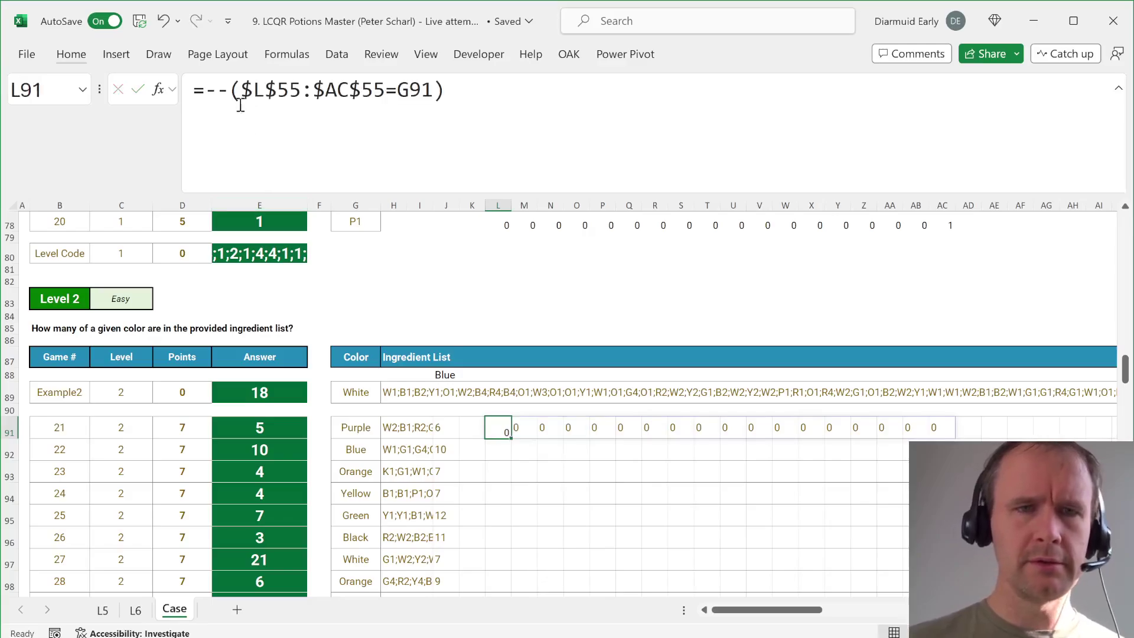
Step: Replace the formula in L91 with =LEN(H91)-LEN(SUBSTITUTE(H91,$L$55:$AC$55,"")), reusing the code range reference from the existing formula
drag(248, 93, 393, 99)
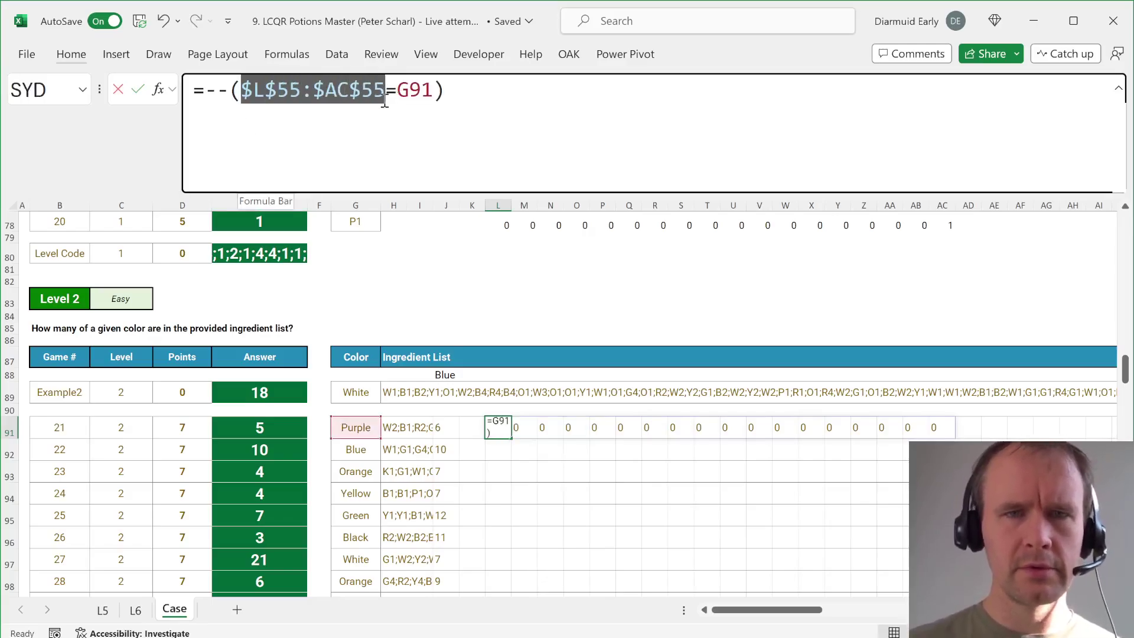
key(ctrl+a)
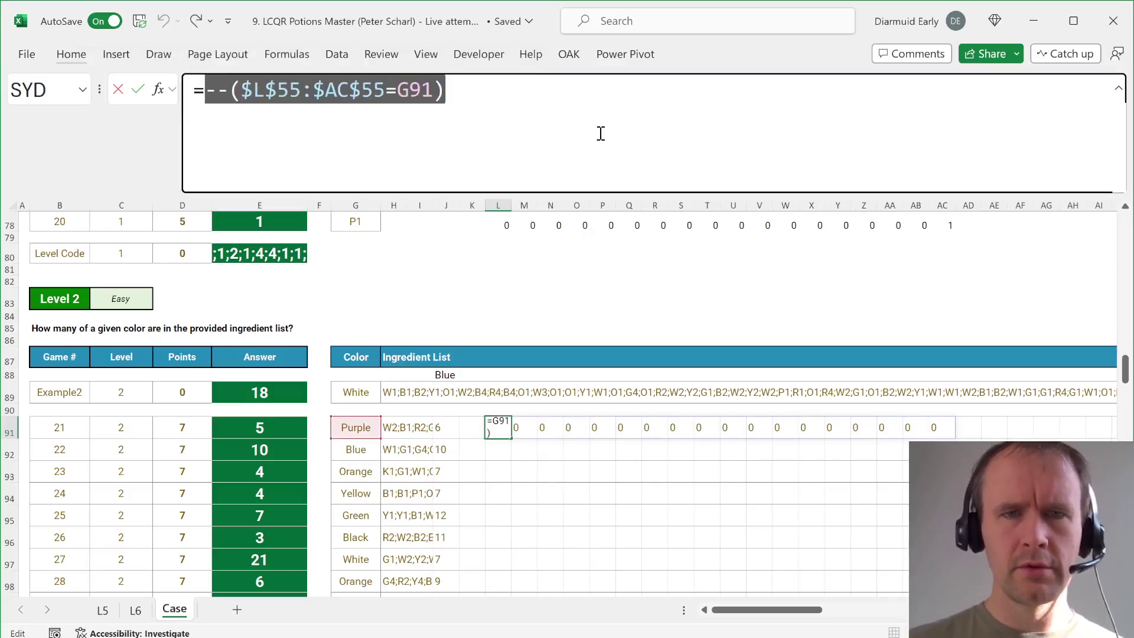
text(=len)
key(Tab)
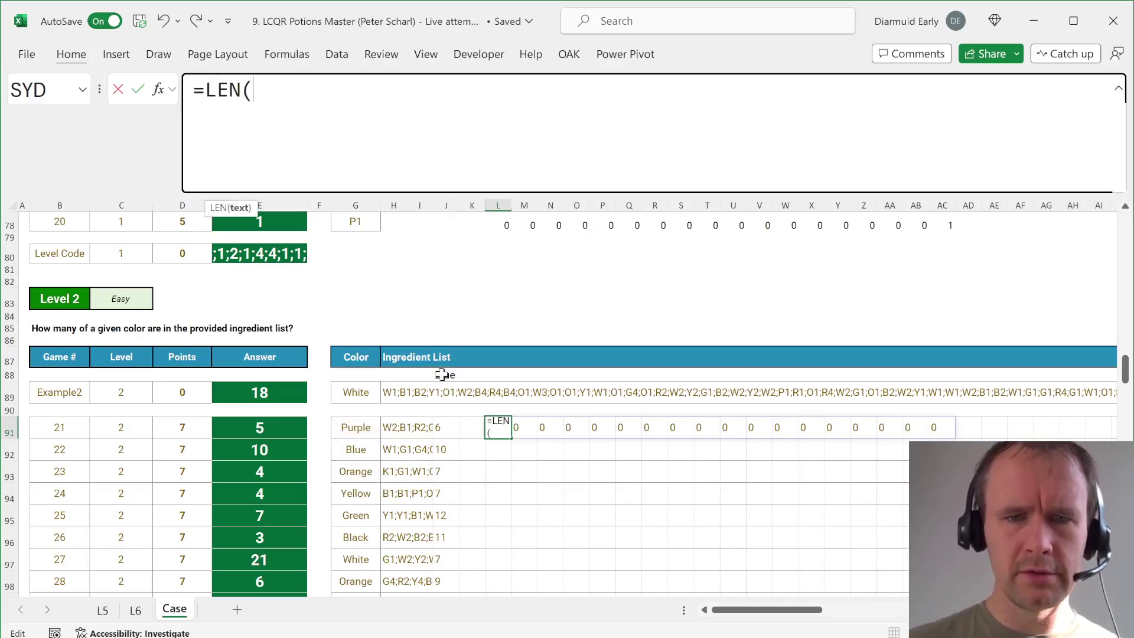
click(395, 427)
text()-)
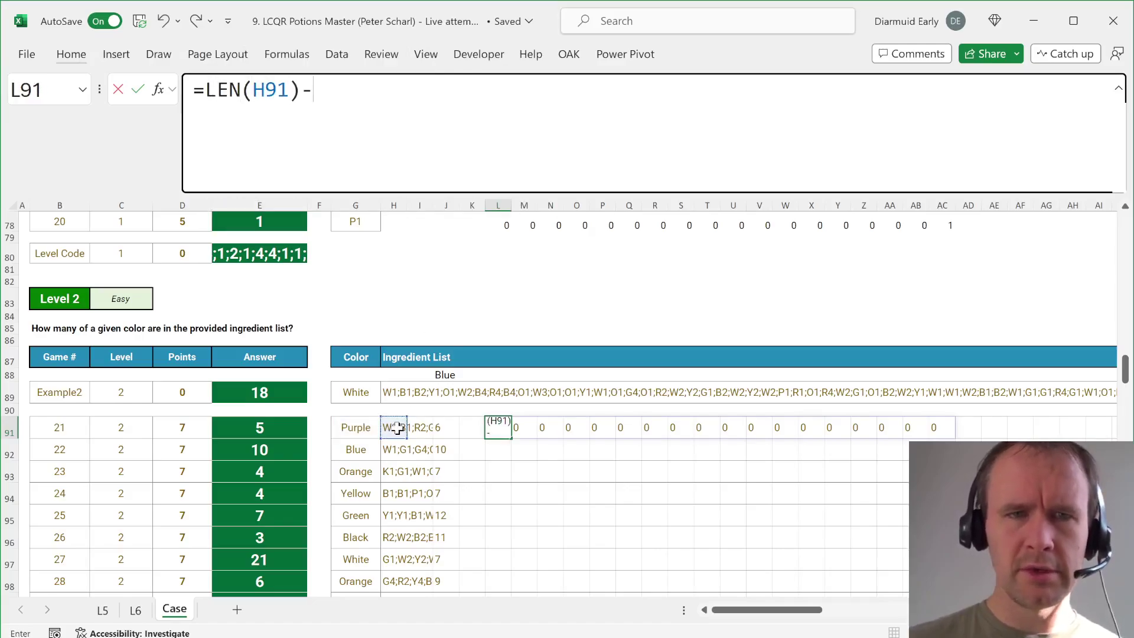
text(len)
key(Tab)
text(su)
key(Tab)
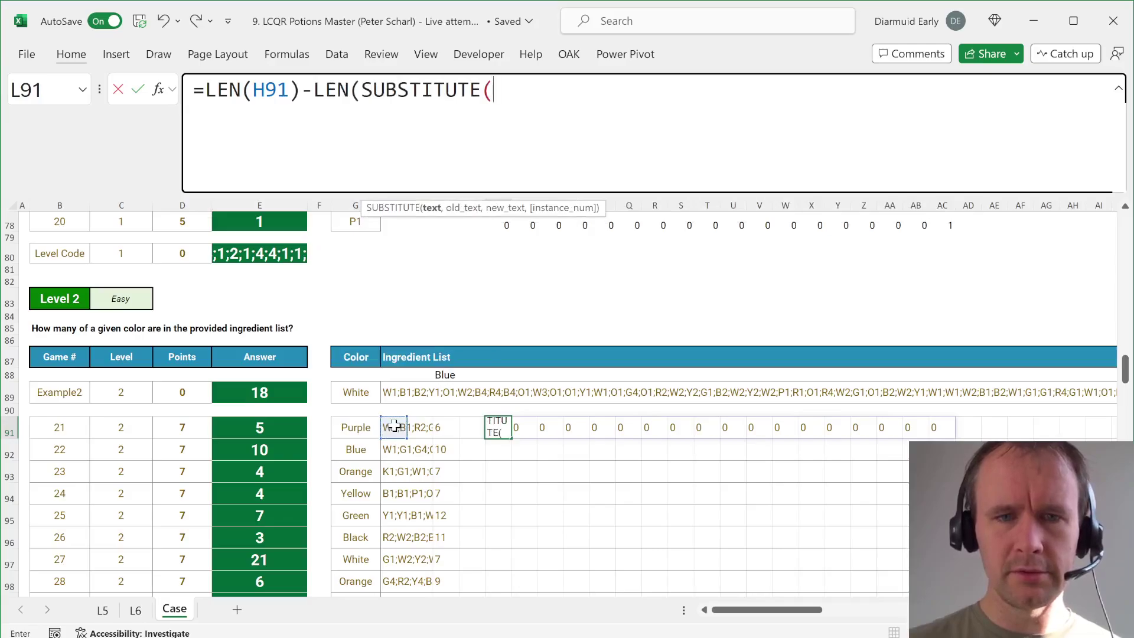
click(395, 427)
text(,$L$55:$AC$55,)
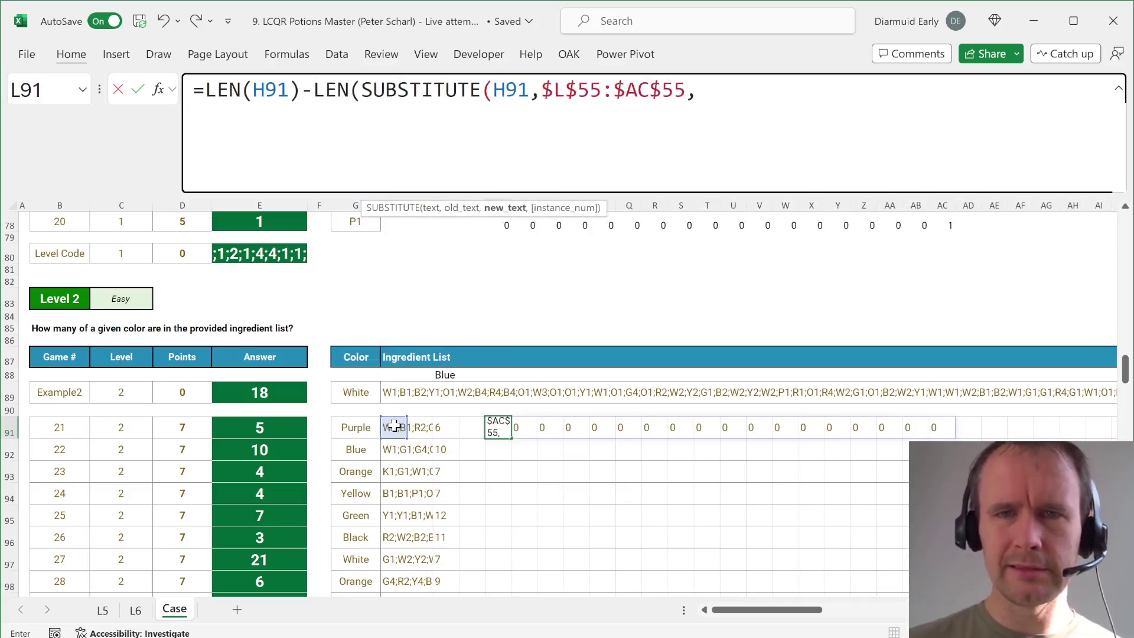
text("")))
key(Return)
key(Up)
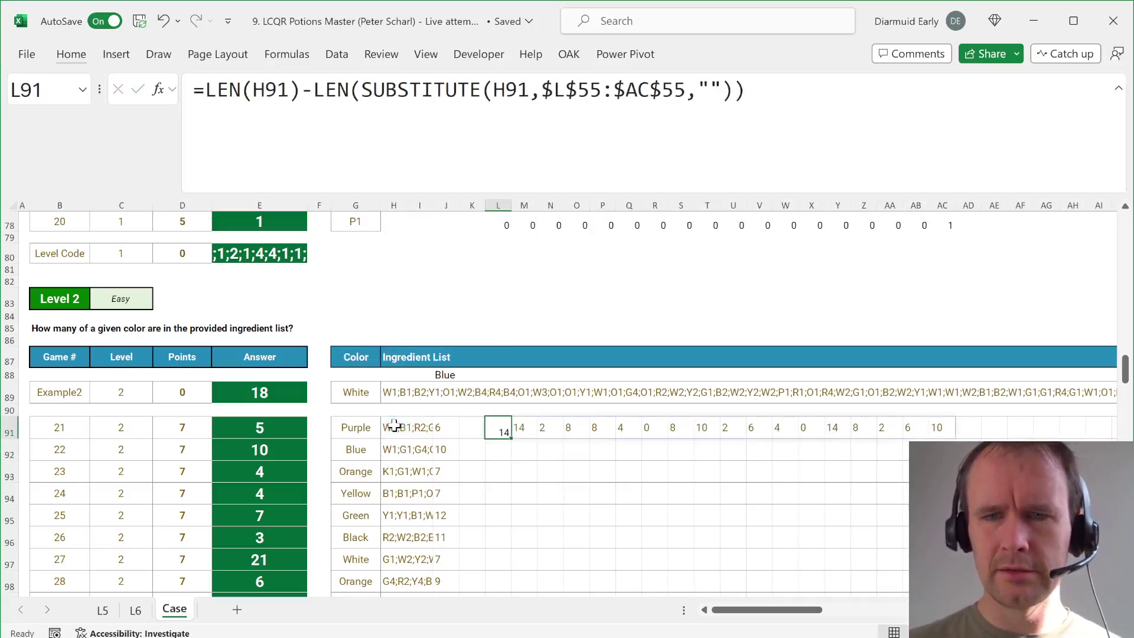
Step: Fill the LEN/SUBSTITUTE formula from L91 down to L110 for all 20 Level 2 games
key(ctrl+c)
key(Down)
key(ctrl+v)
key(Left)
key(Left)
key(Left)
key(Left)
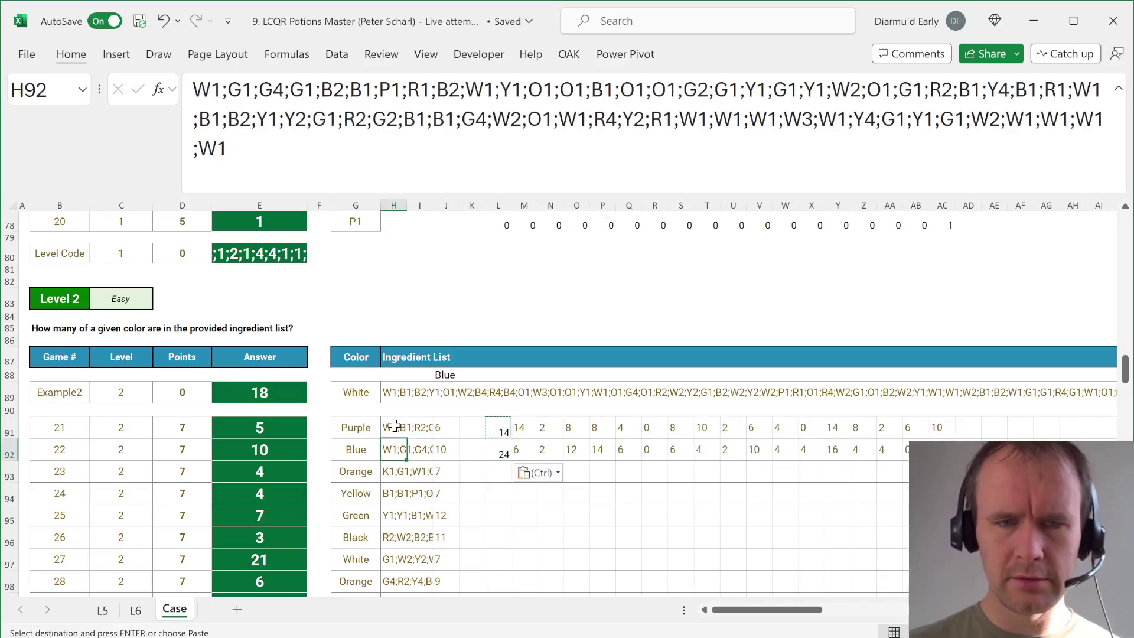
key(ctrl+Down)
key(Right)
key(Right)
key(Right)
key(Right)
key(ctrl+shift+Up)
key(ctrl+v)
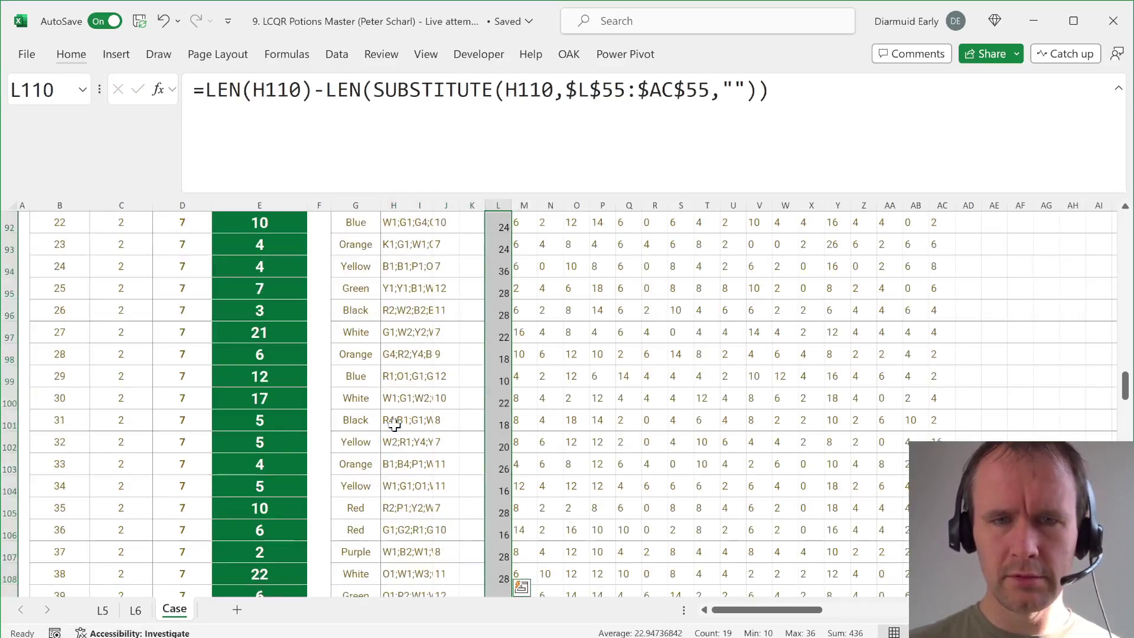
Step: Copy the Level 2 count block L91:AC110 and paste it at L123 beside the Level 3 games
key(Up)
key(Up)
key(Up)
key(Up)
key(Up)
key(Up)
key(Up)
key(Up)
key(Up)
key(Up)
key(Up)
key(Up)
key(Up)
key(Up)
key(Up)
key(Up)
key(Up)
key(Up)
key(Up)
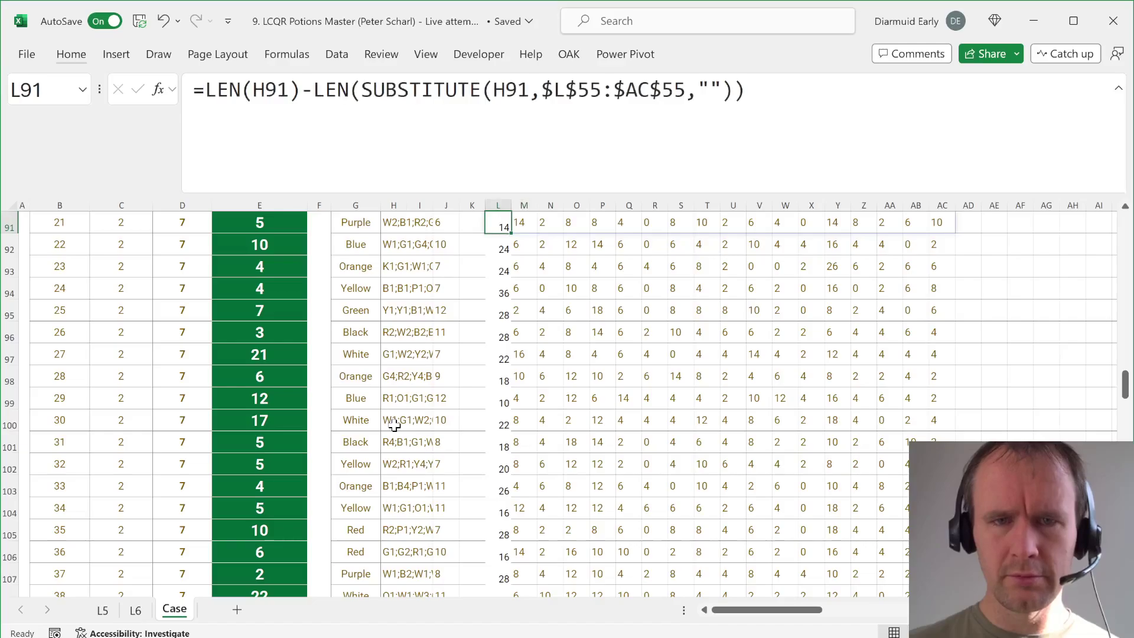
key(ctrl+shift+Down)
key(ctrl+shift+Right)
key(ctrl+c)
key(ctrl+Down)
key(Down)
key(Down)
key(Down)
key(Down)
key(Down)
key(Down)
key(Down)
key(Down)
key(Down)
key(Down)
key(Down)
key(Down)
key(Down)
key(Down)
key(Down)
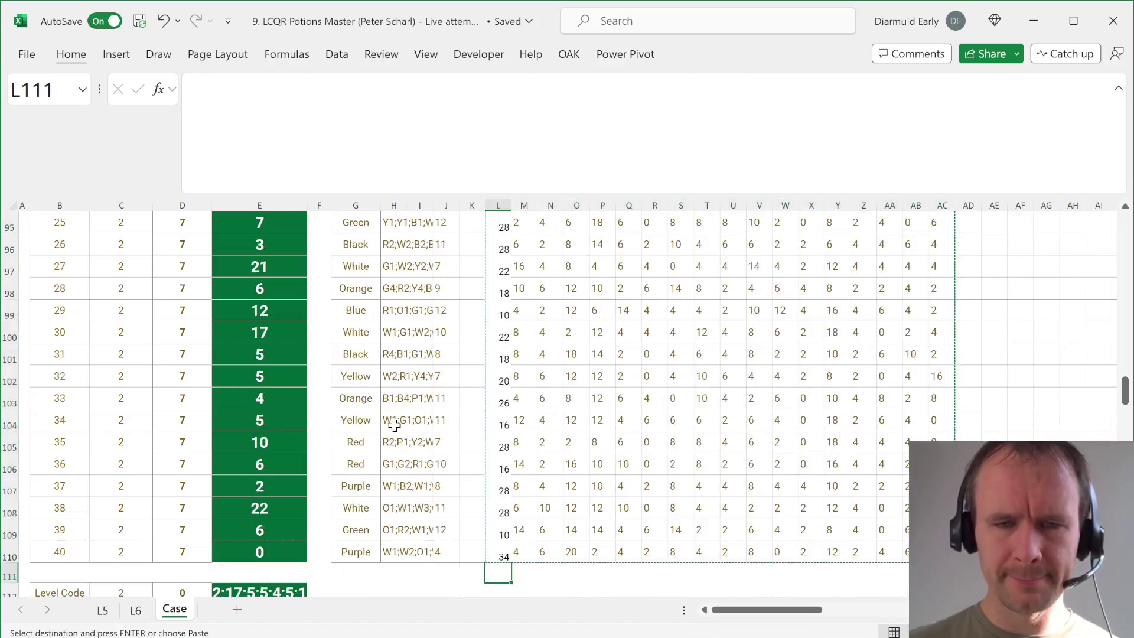
key(Up)
key(Up)
key(ctrl+v)
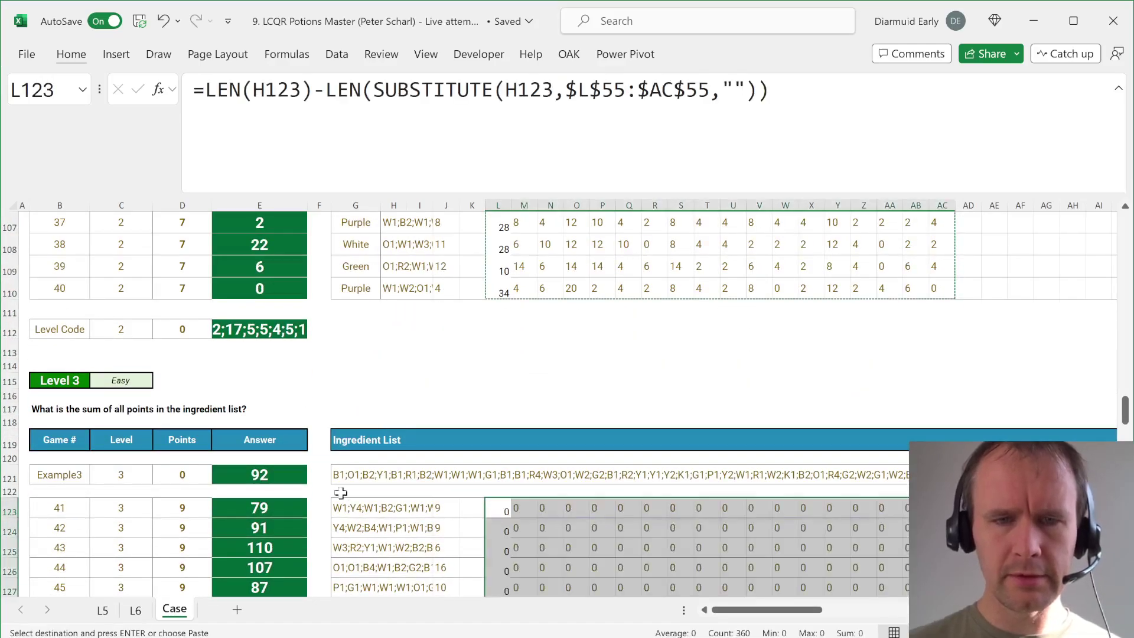
Step: Point the pasted Level 3 formulas at the ingredient lists in column G, using G123 in L123, across the whole selection
key(F2)
drag(396, 499, 363, 507)
key(ctrl+Return)
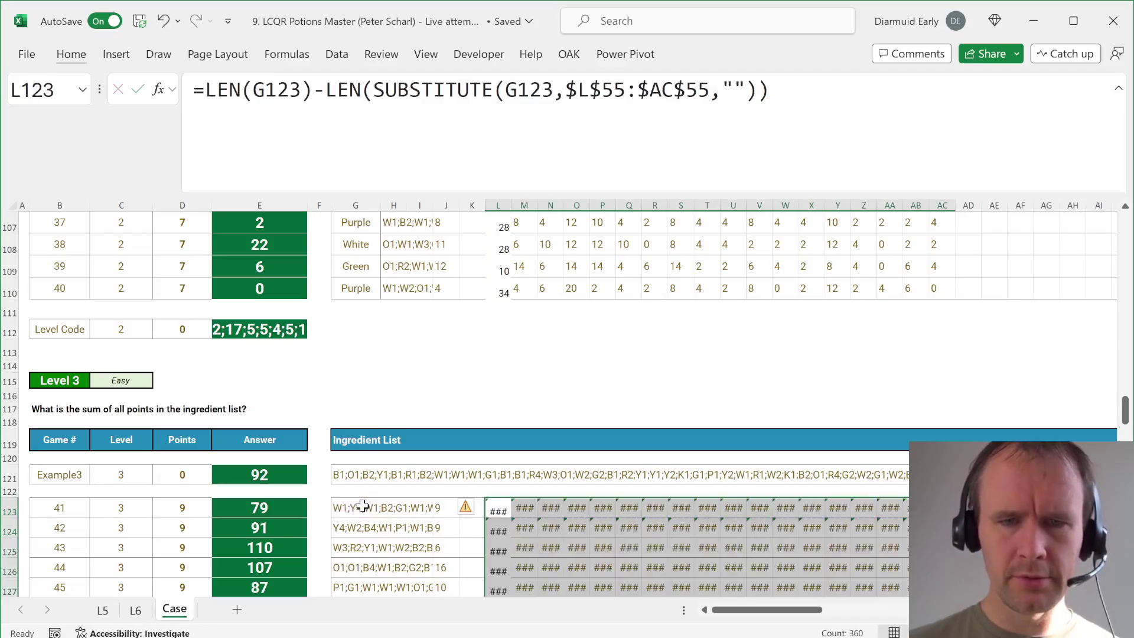
Step: Clear the extra formulas in M123:AC142 so the Level 3 formulas in column L can spill
key(Right)
key(ctrl+shift+Right)
key(ctrl+shift+Down)
key(ctrl+BackSpace)
key(Delete)
Step: Copy the Level 3 count block L123:AC142 and paste it at L156 beside the Level 4 games
key(Left)
key(ctrl+shift+Right)
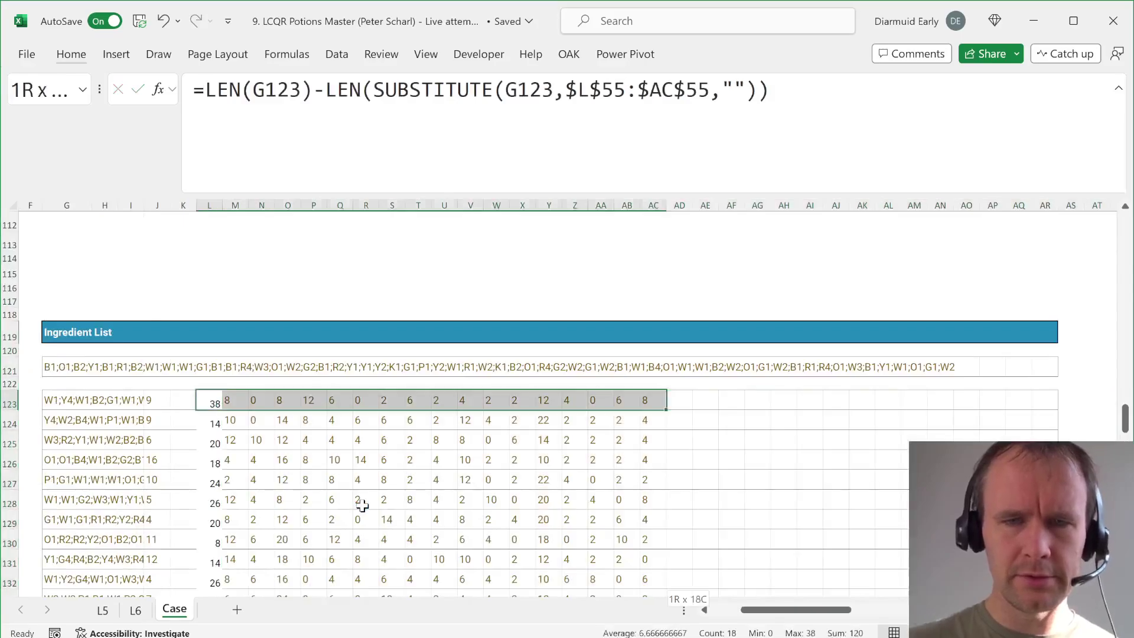
key(ctrl+shift+Down)
key(ctrl+c)
key(ctrl+Down)
key(Down)
key(Down)
key(Down)
key(Down)
key(Down)
key(Down)
key(Down)
key(Down)
key(Down)
key(Down)
key(Down)
key(Down)
key(Down)
key(Down)
key(Down)
key(Down)
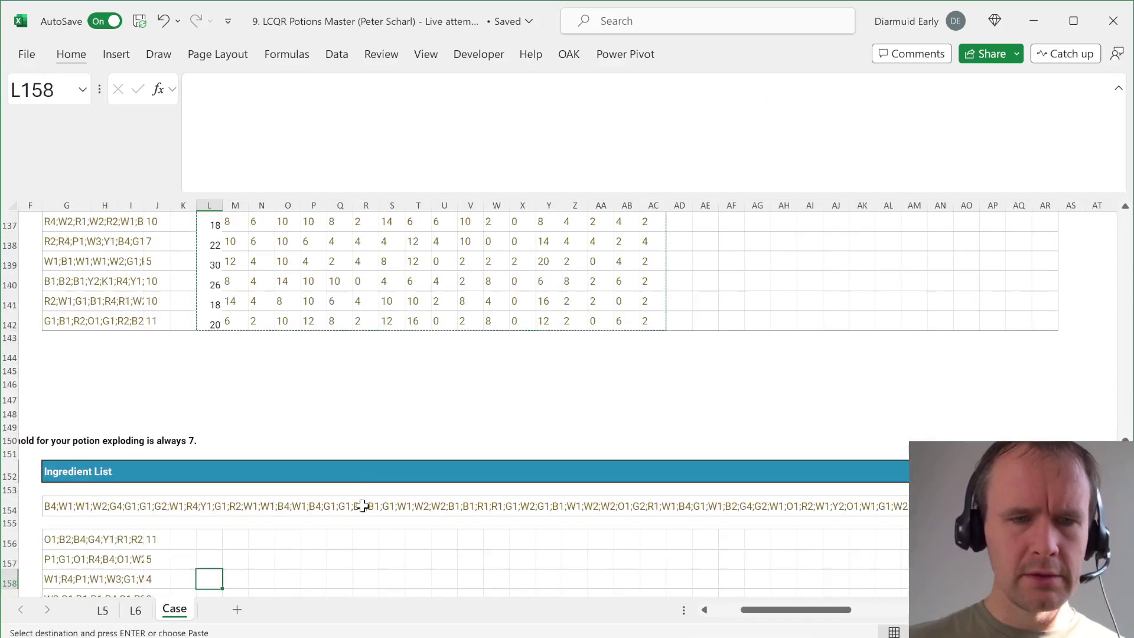
key(Up)
key(Up)
key(ctrl+v)
Step: Paste the copied count block at L189 beside the Level 5 games
key(ctrl+Down)
key(Down)
key(Down)
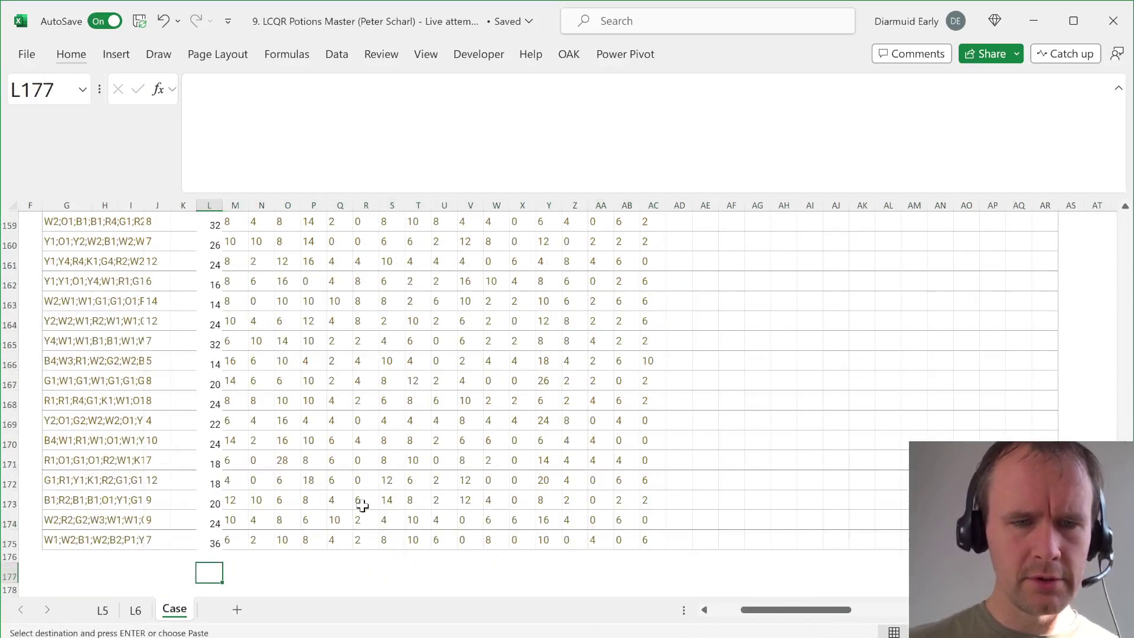
key(Down)
key(Down)
key(Down)
key(Down)
key(Down)
key(Down)
key(Down)
key(Down)
key(Down)
key(Down)
key(Down)
key(Down)
key(Down)
key(Down)
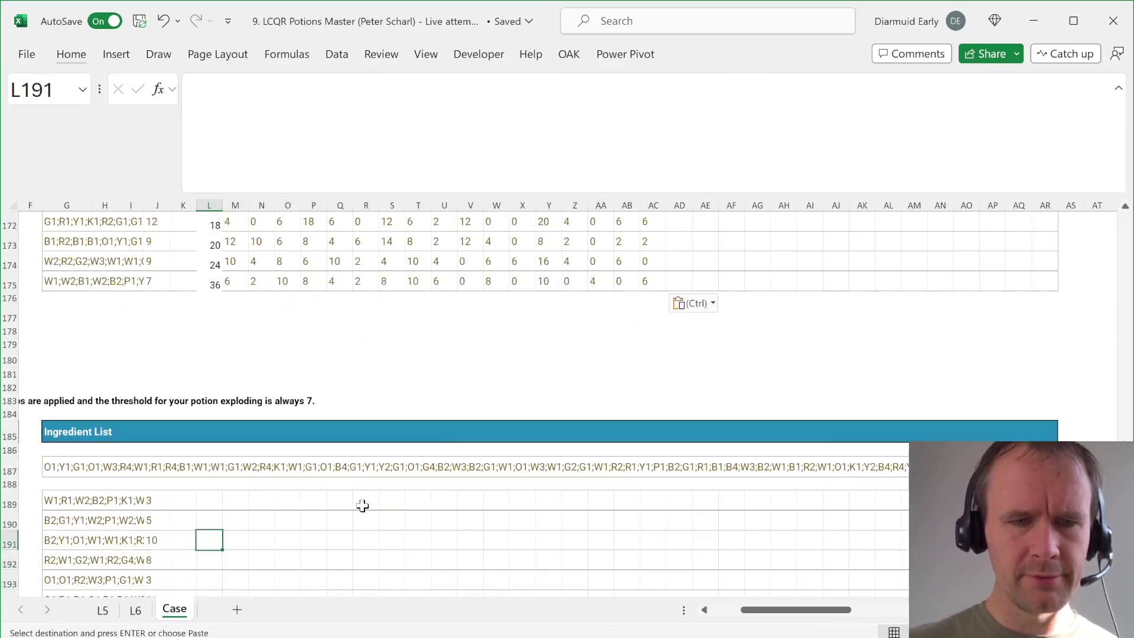
key(Up)
key(Up)
key(ctrl+v)
Step: Paste the copied count block at L222 beside the Level 6 games
key(ctrl+Down)
key(Down)
key(Down)
key(Down)
key(Down)
key(Down)
key(Down)
key(Down)
key(Down)
key(Down)
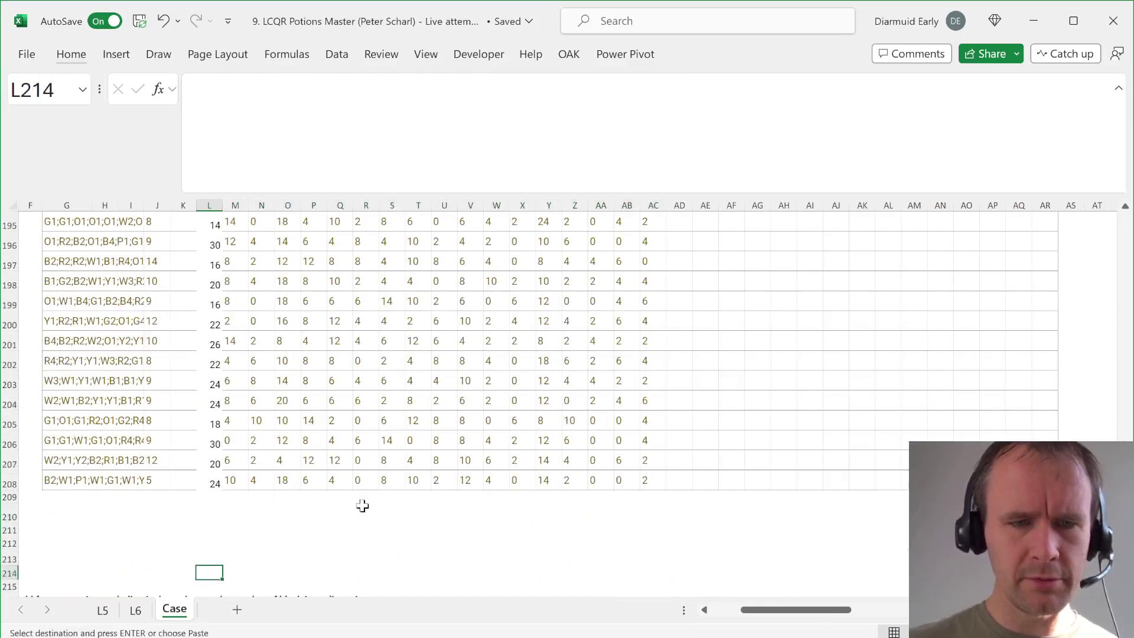
key(Down)
key(Down)
key(Down)
key(Down)
key(Down)
key(Down)
key(Up)
key(ctrl+v)
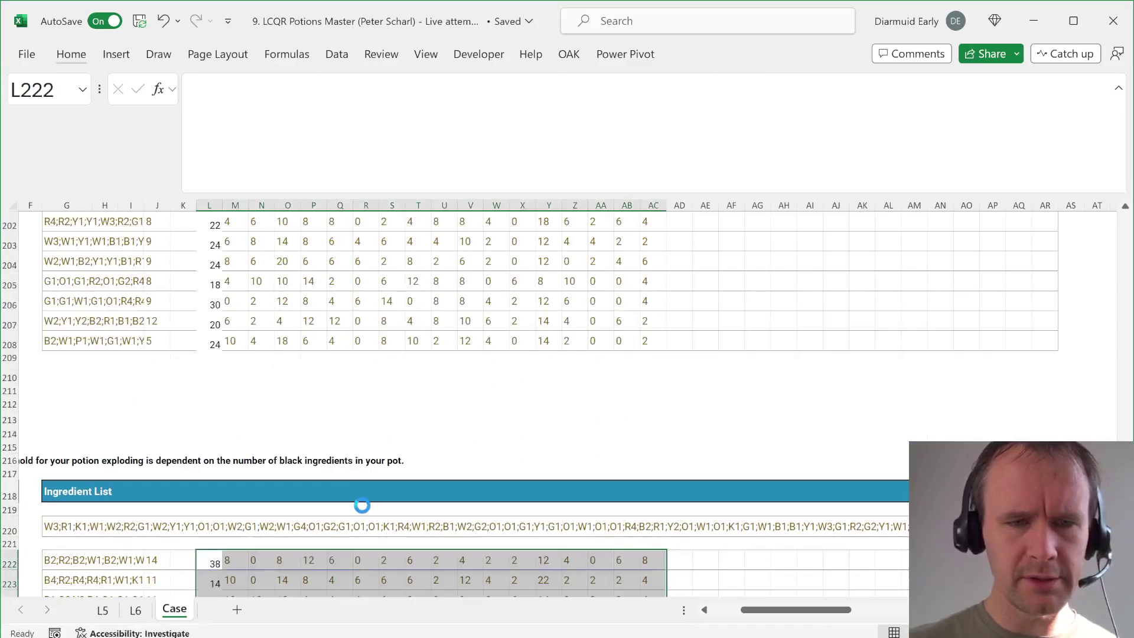
Step: Enter =SUM(L59:L241) in L57 to total the W1 counts across all six levels
key(ctrl)
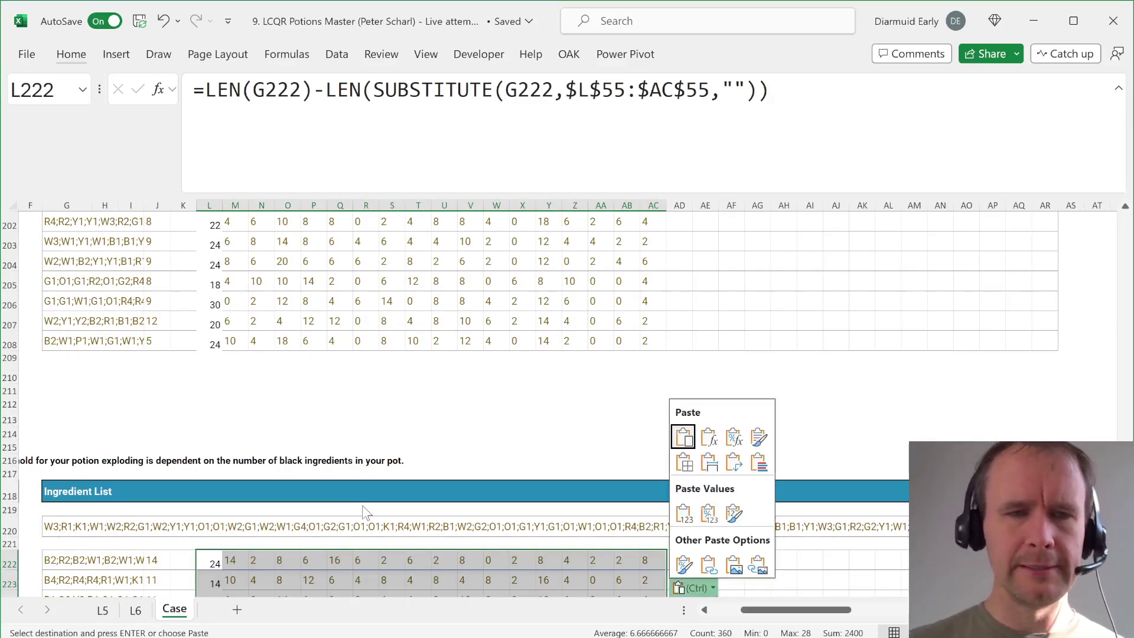
key(Escape)
key(Page_Up)
key(Page_Up)
key(Page_Up)
key(Page_Up)
key(Page_Up)
key(Page_Up)
key(Page_Up)
key(Page_Up)
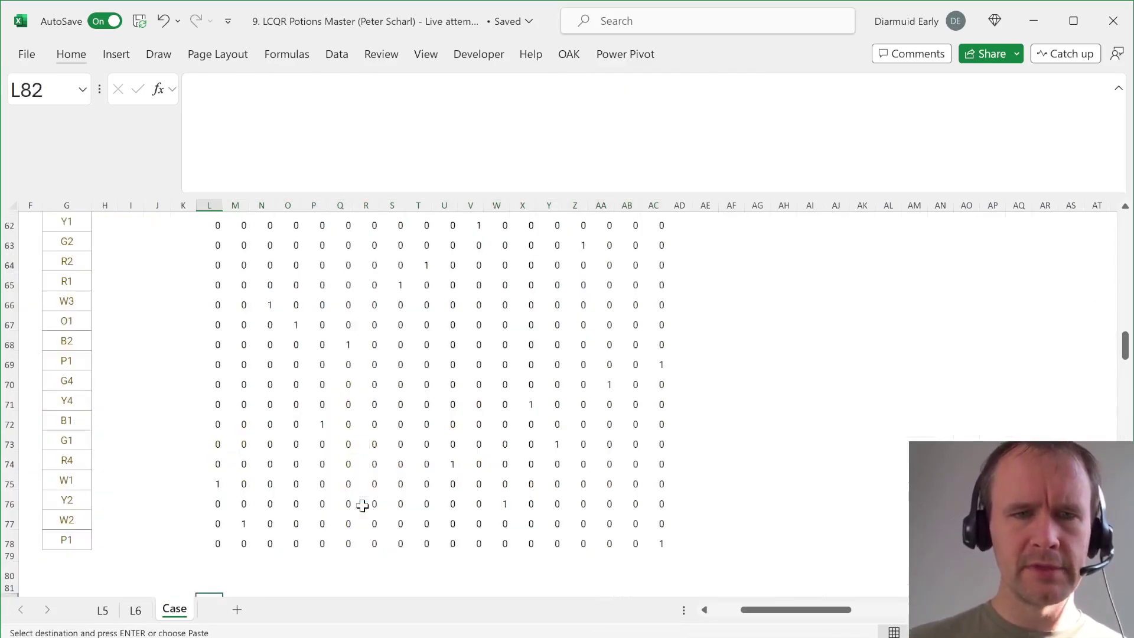
key(Up)
key(Up)
key(Up)
key(Up)
key(Up)
key(Up)
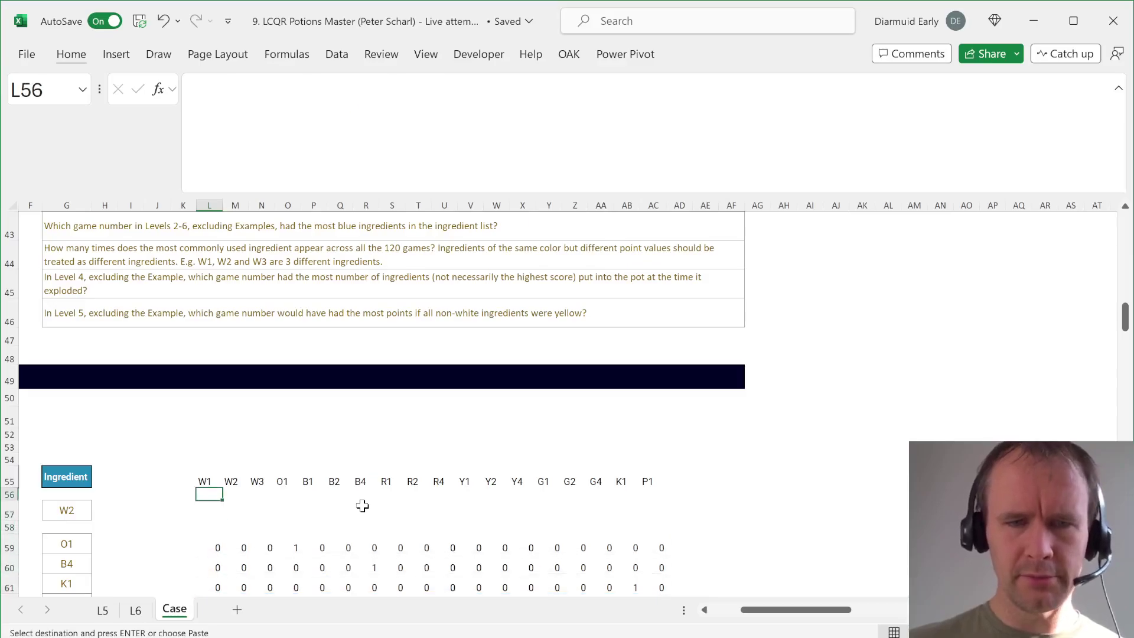
key(Down)
text(=sum)
key(Tab)
key(Down)
key(Down)
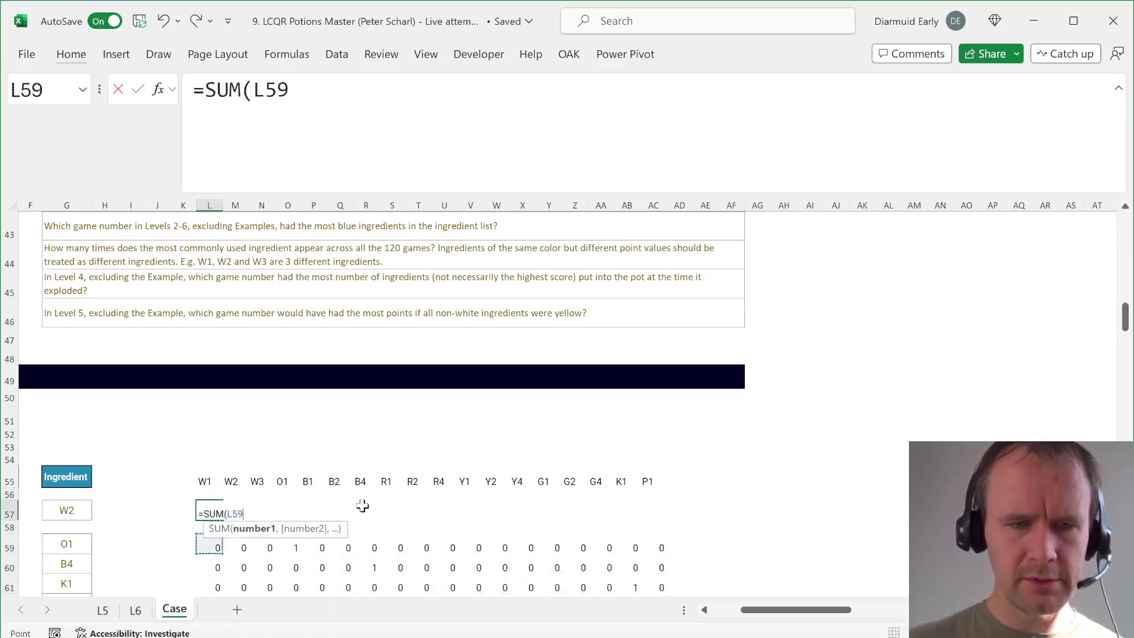
key(shift+Page_Down)
key(shift+Page_Down)
key(shift+Page_Down)
key(shift+Page_Down)
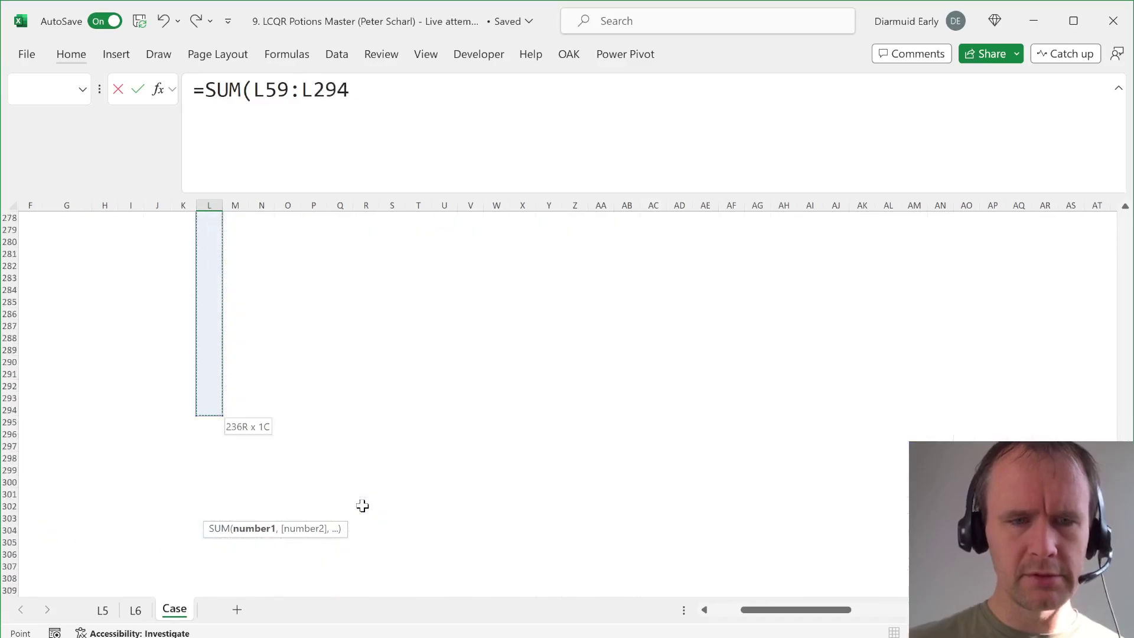
key(shift+Page_Up)
key(ctrl+Return)
key(Up)
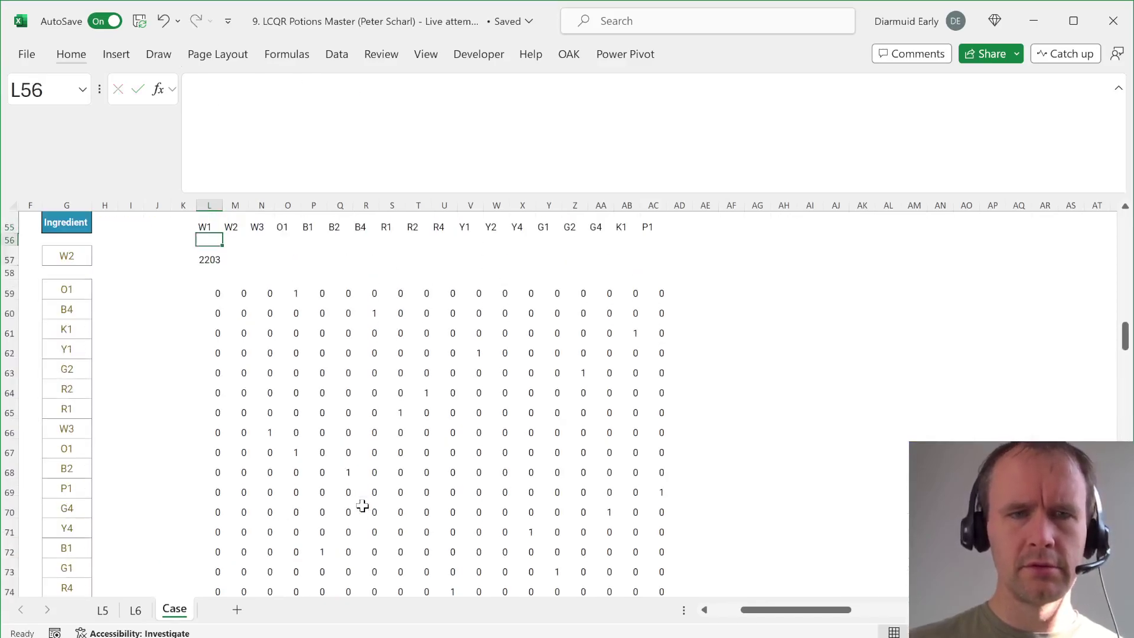
Step: Fill the L57 total formula across to AC57 so every ingredient code has a total
key(Down)
key(shift+Right)
key(shift+Right)
key(shift+Right)
key(shift+Right)
key(shift+Right)
key(shift+Right)
key(shift+Right)
key(shift+Right)
key(shift+Right)
key(shift+Right)
key(shift+Right)
key(shift+Right)
key(shift+Right)
key(shift+Right)
key(shift+Right)
key(shift+Right)
key(shift+Right)
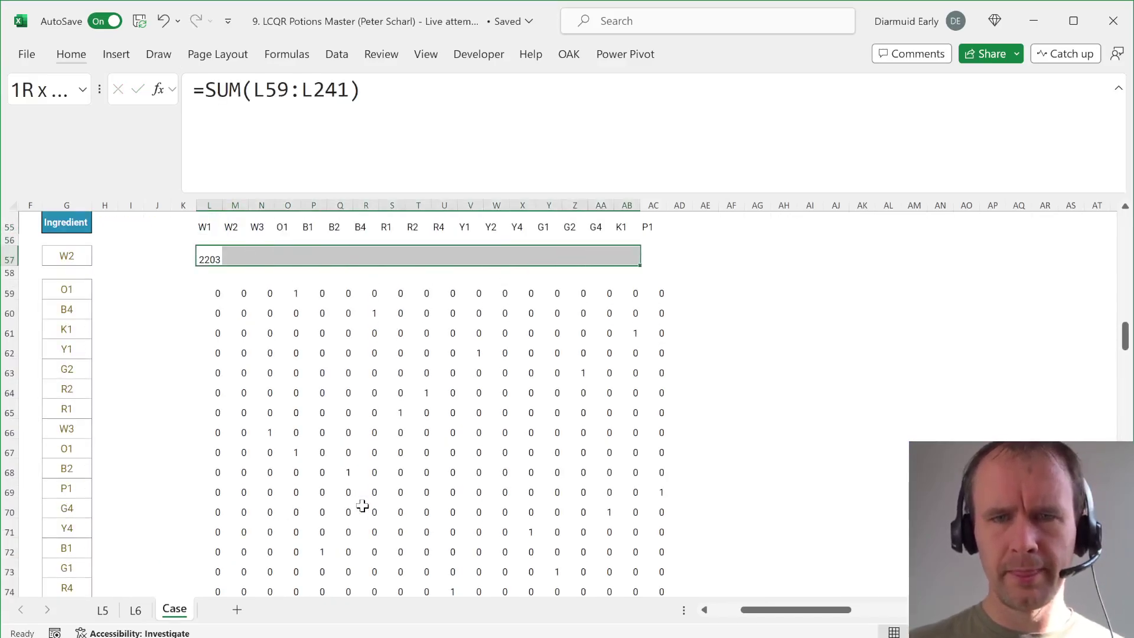
key(ctrl+r)
key(ctrl+Right)
key(Right)
key(Left)
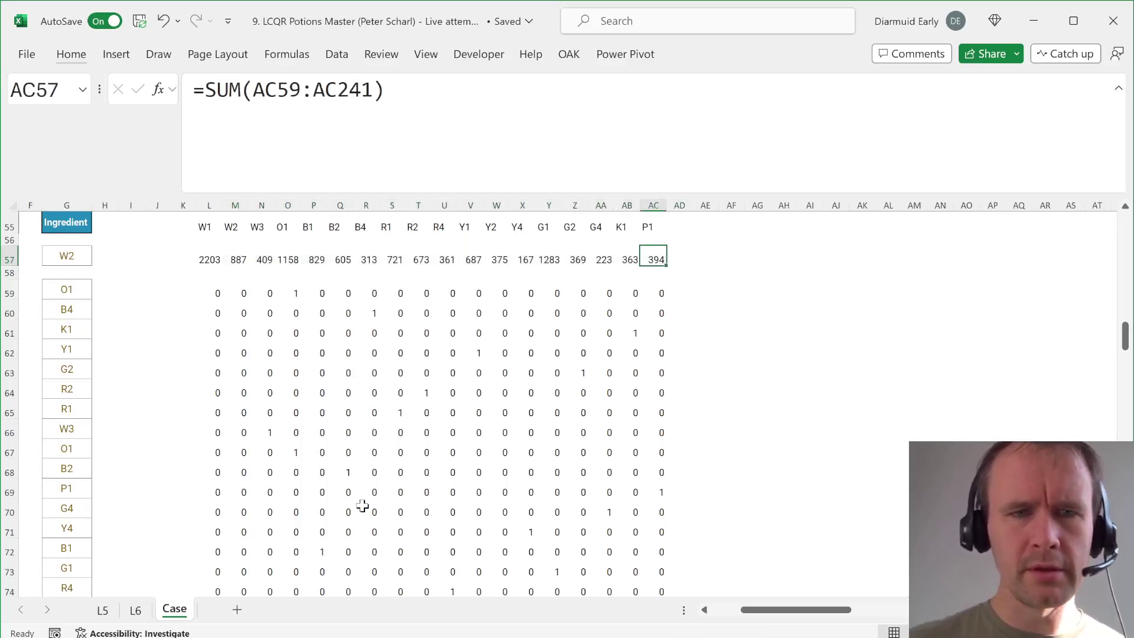
Step: Compare the ingredient totals in row 57 and enter 2203 as the Bonus 2 answer in E44
key(ctrl+Left)
key(Right)
key(ctrl+shift+Right)
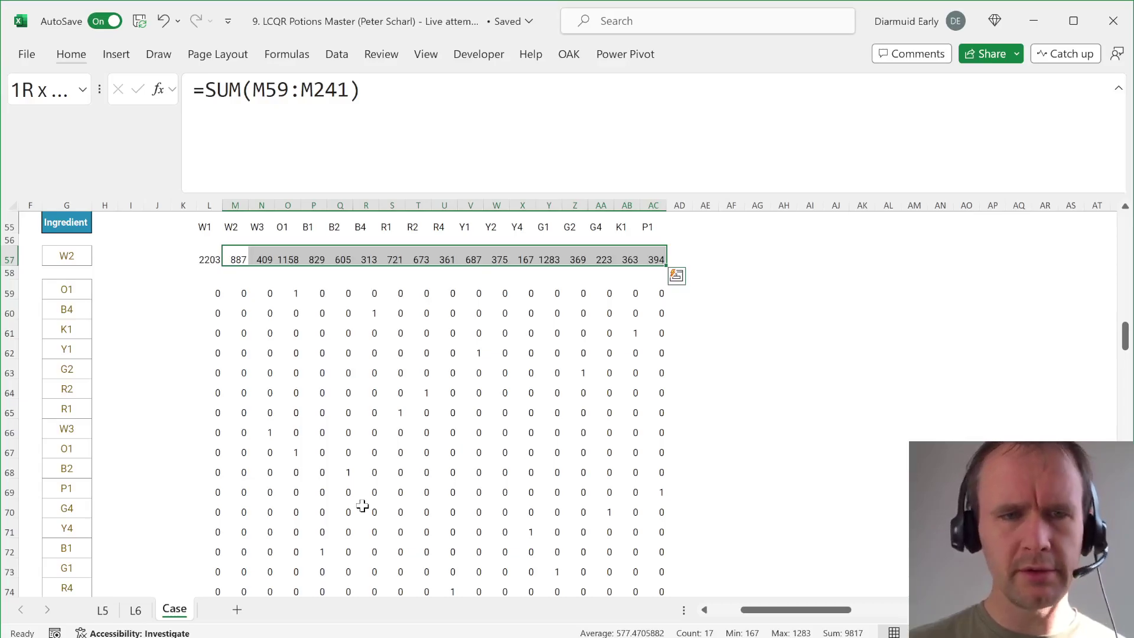
key(ctrl+Left)
key(ctrl+Left)
key(ctrl+Left)
key(ctrl+Left)
key(ctrl+Left)
key(ctrl+Up)
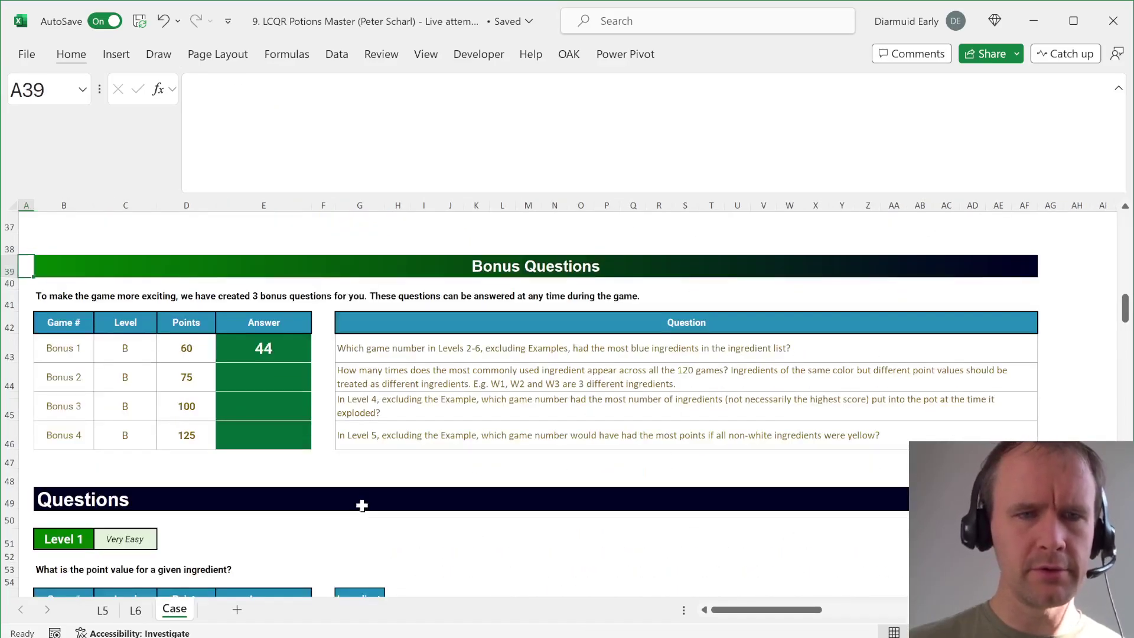
click(254, 383)
text(2203)
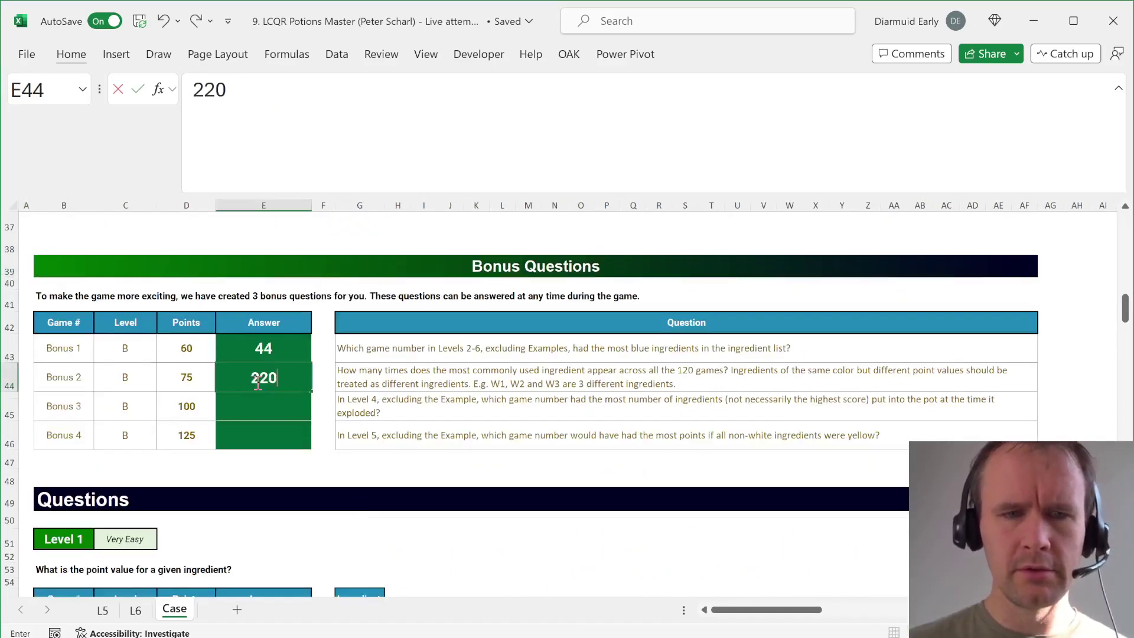
key(Return)
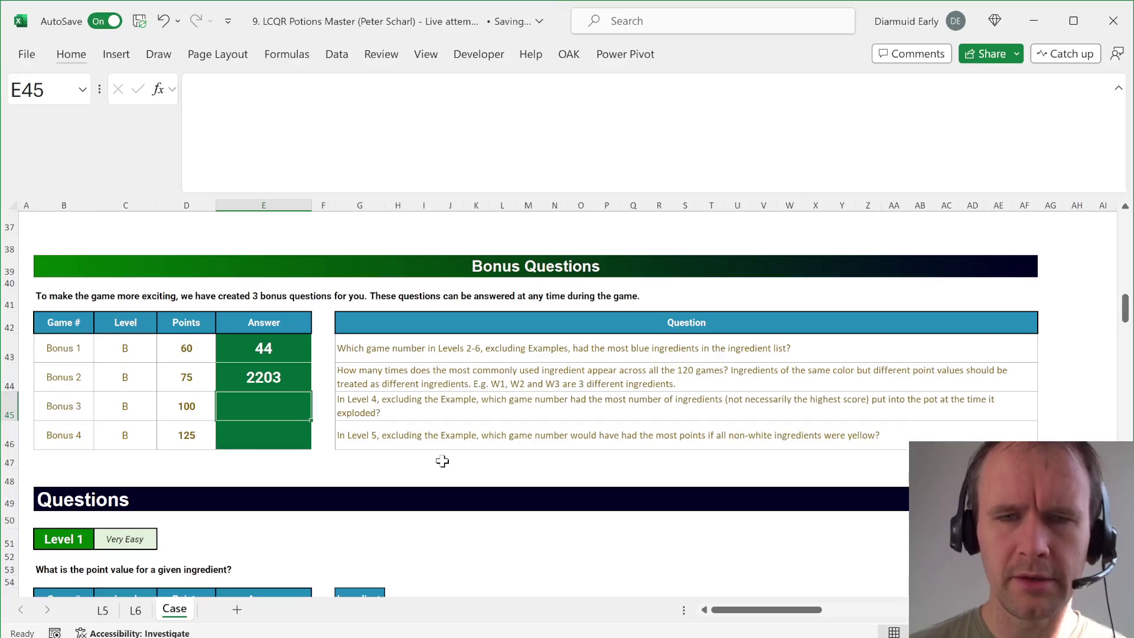
Step: Copy the Level 4 formula text from game 61's answer in E156 into F156
scroll(389, 491, down, 14)
scroll(389, 492, down, 20)
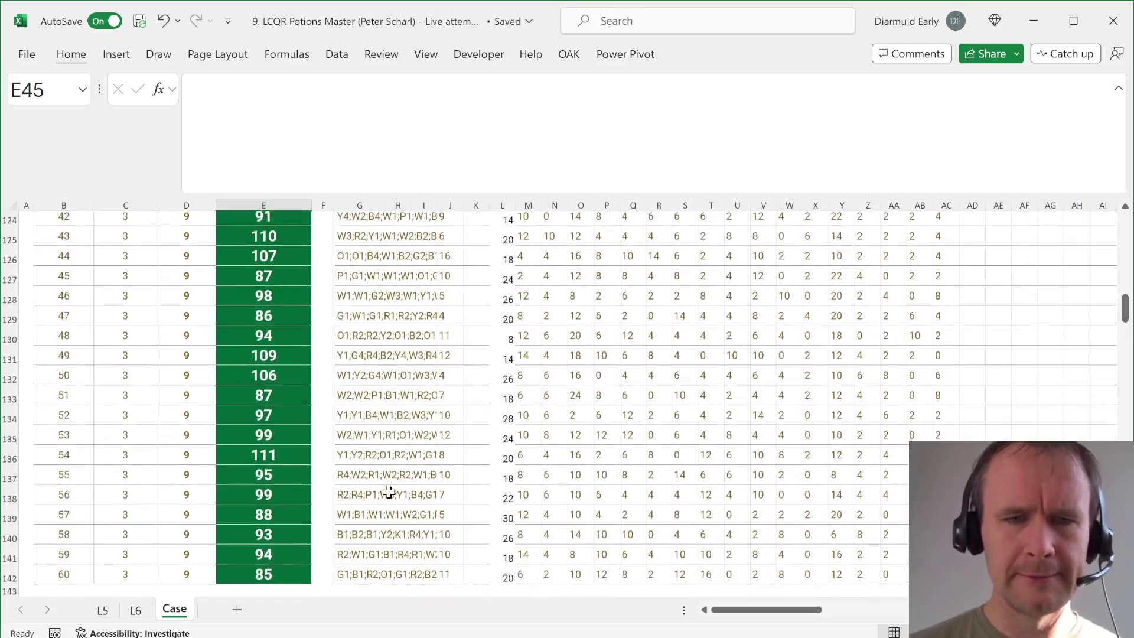
scroll(389, 492, up, 12)
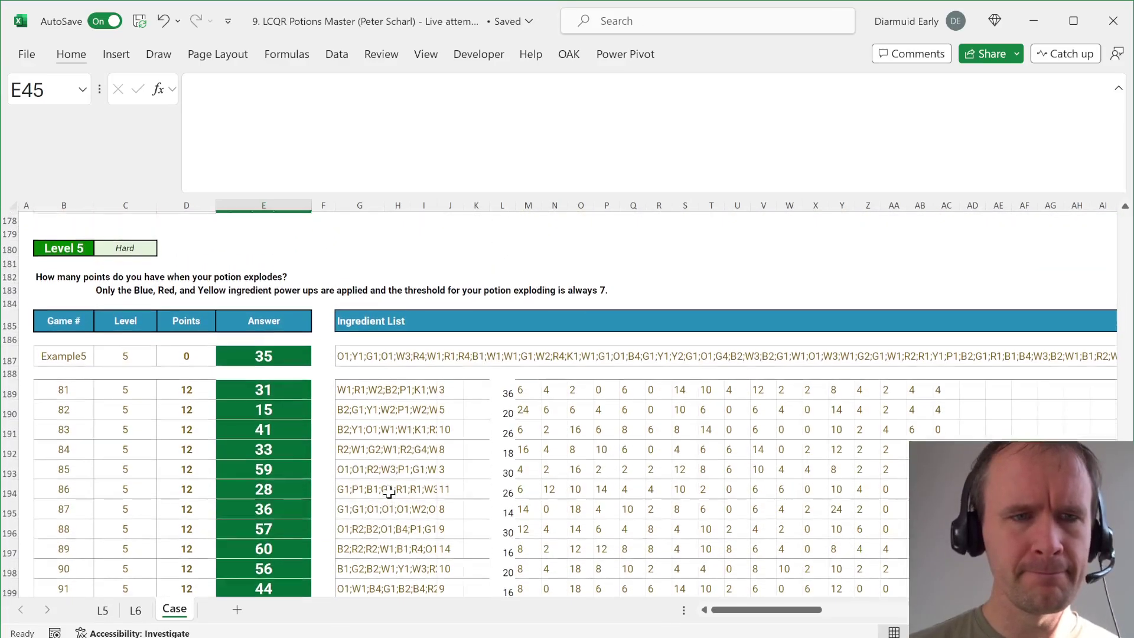
click(260, 434)
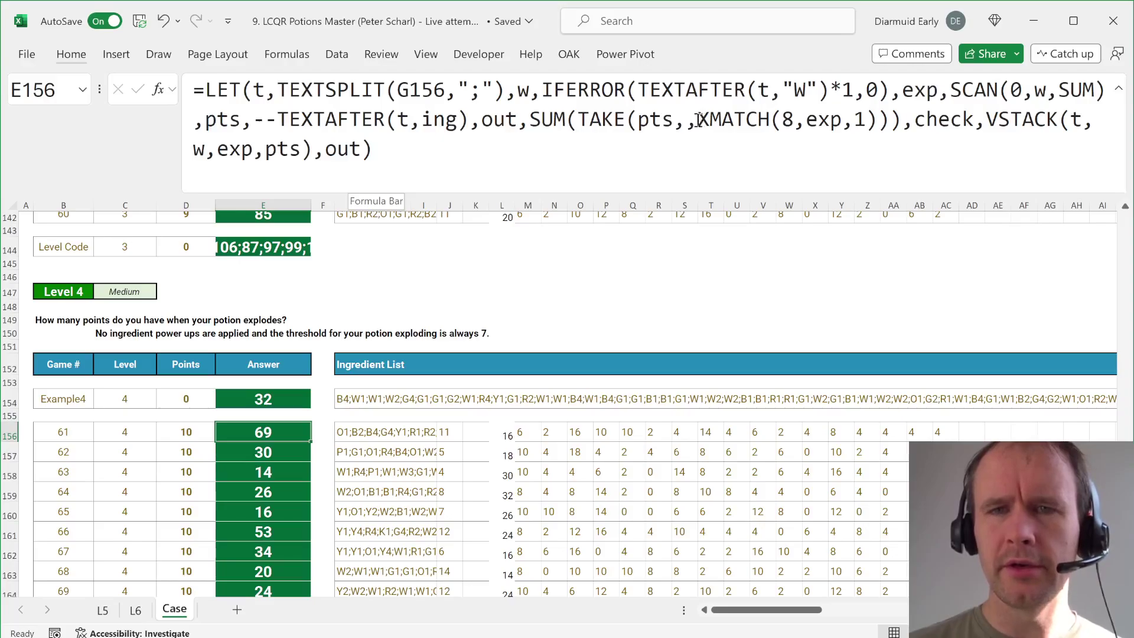
drag(699, 120, 865, 133)
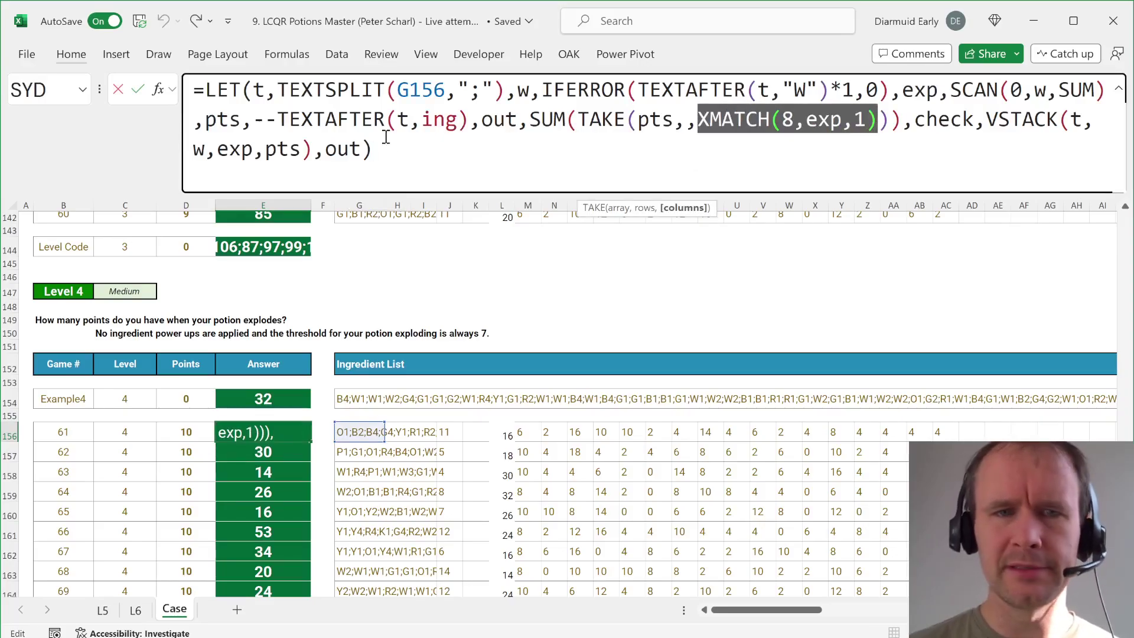
drag(386, 146, 83, 38)
key(ctrl+c)
key(Tab)
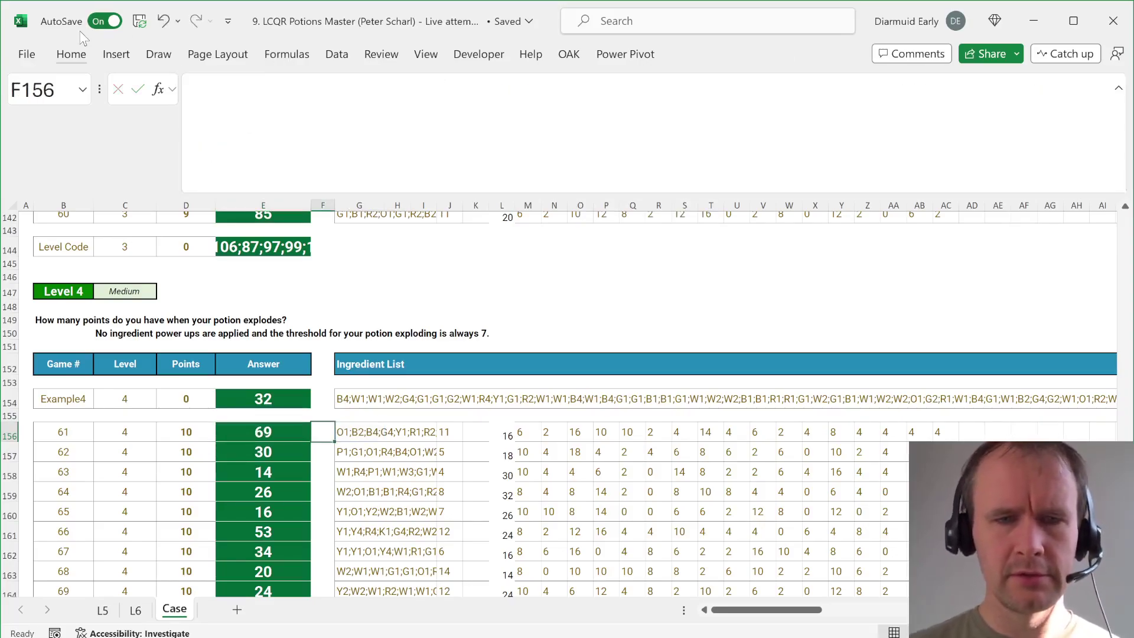
click(251, 106)
key(ctrl+v)
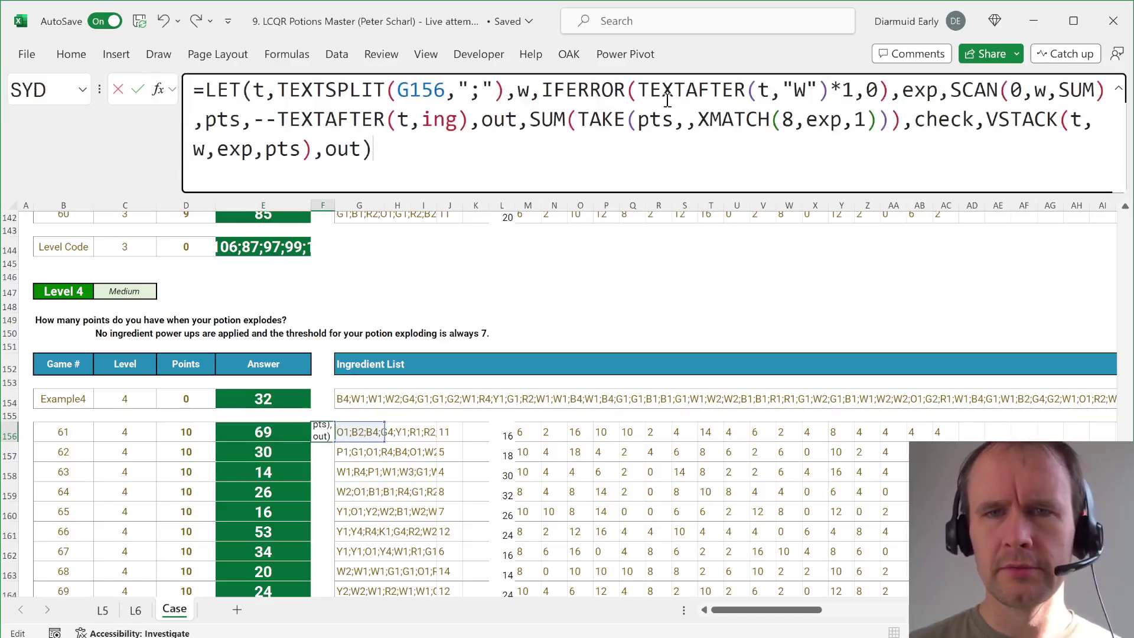
Step: Replace the final out argument of the F156 formula with XMATCH(8,exp,1) to return the ingredient count at explosion
drag(699, 119, 880, 114)
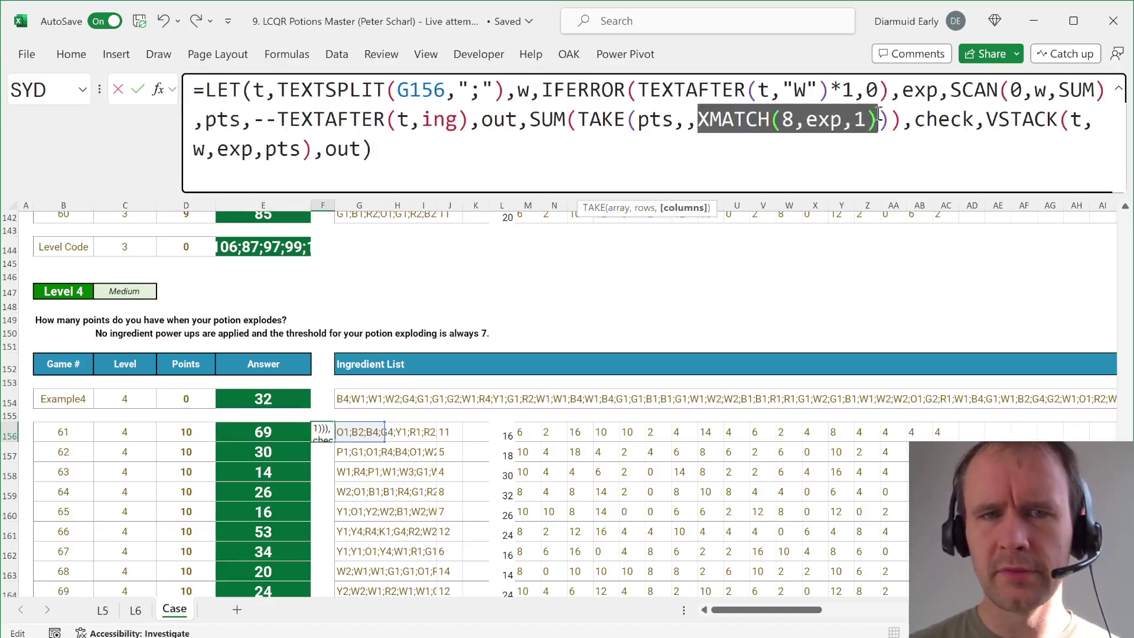
key(ctrl+c)
double_click(335, 148)
key(ctrl+v)
key(Return)
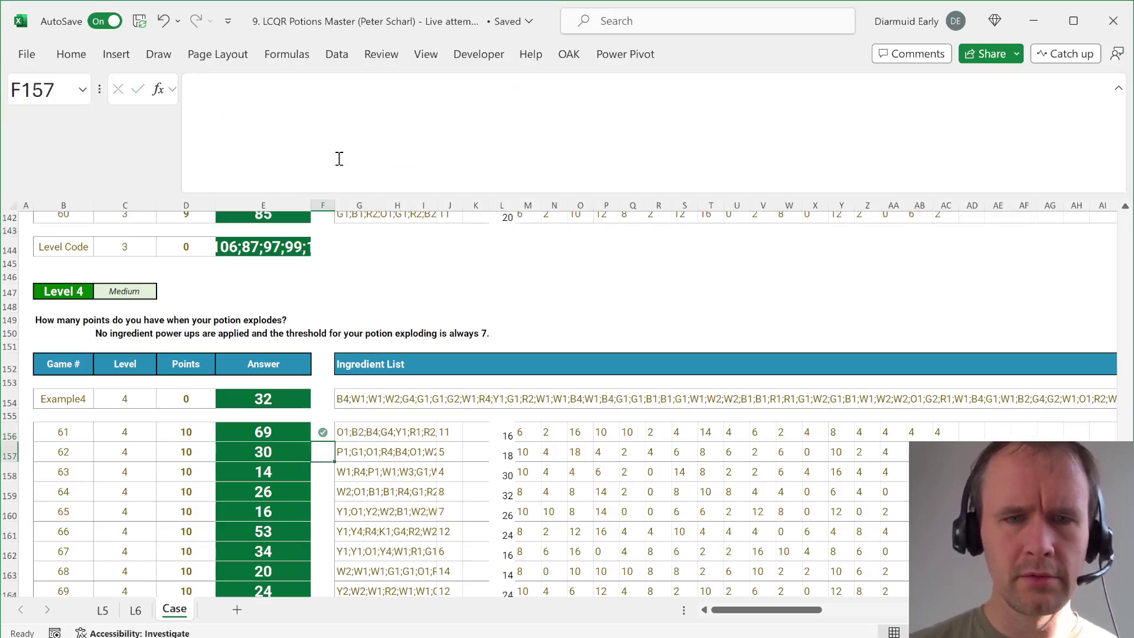
key(Up)
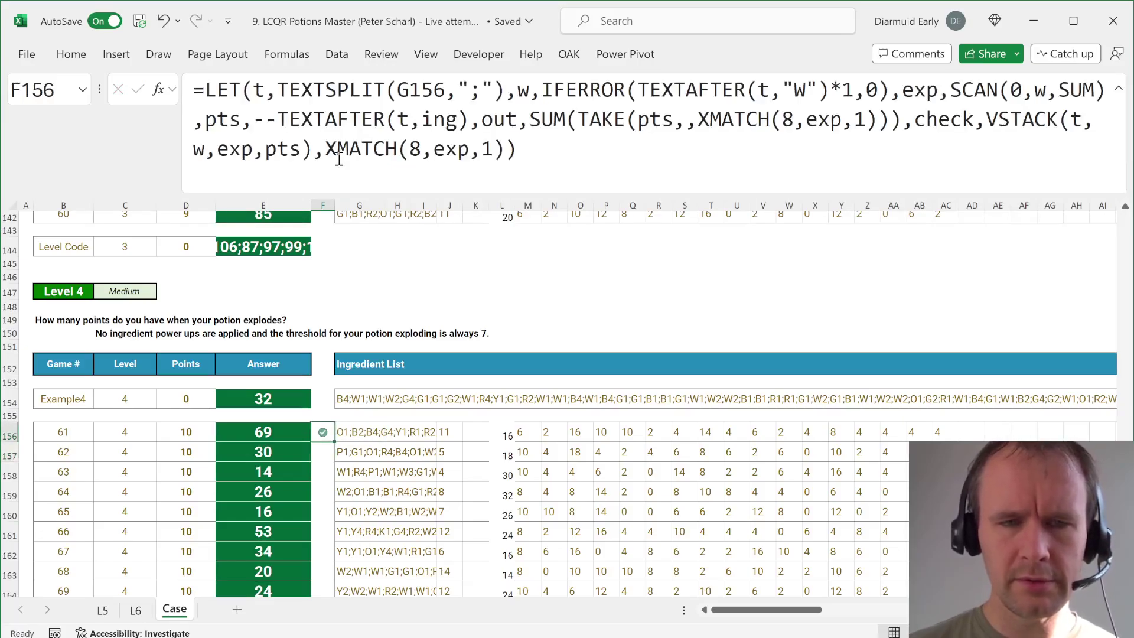
Step: Delete the icon set conditional formatting rule that applies to F156:F175
key(alt+h)
key(l)
key(r)
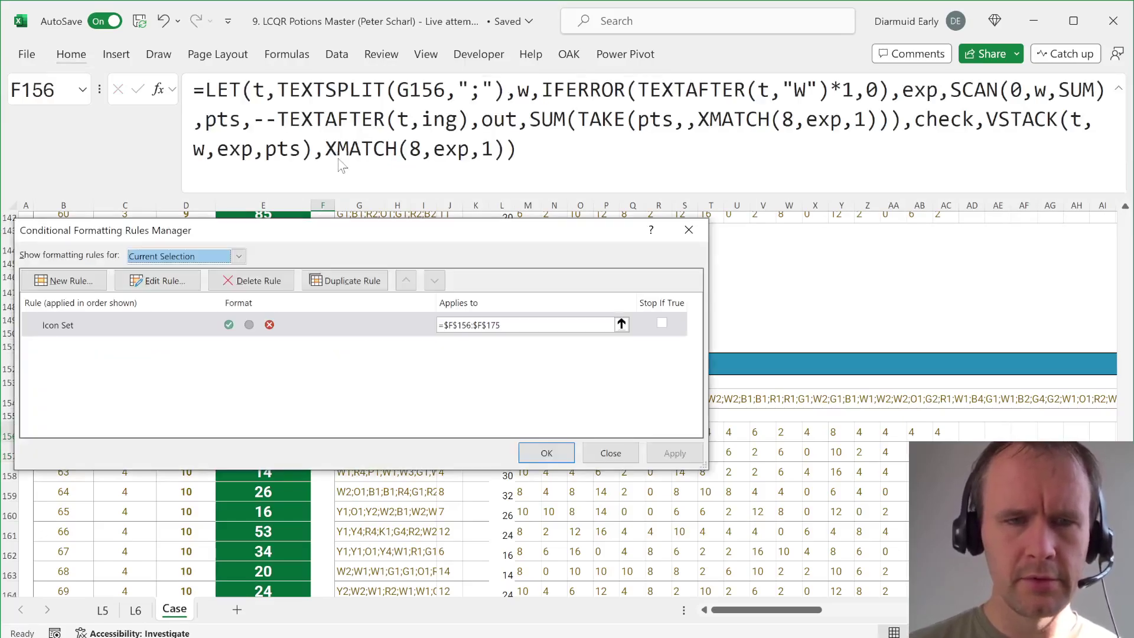
key(alt+d)
key(Return)
Step: Fill the F156 ingredient count formula down to F175 for all Level 4 games
key(Left)
key(ctrl+Down)
key(Right)
key(ctrl+shift+Up)
key(ctrl+d)
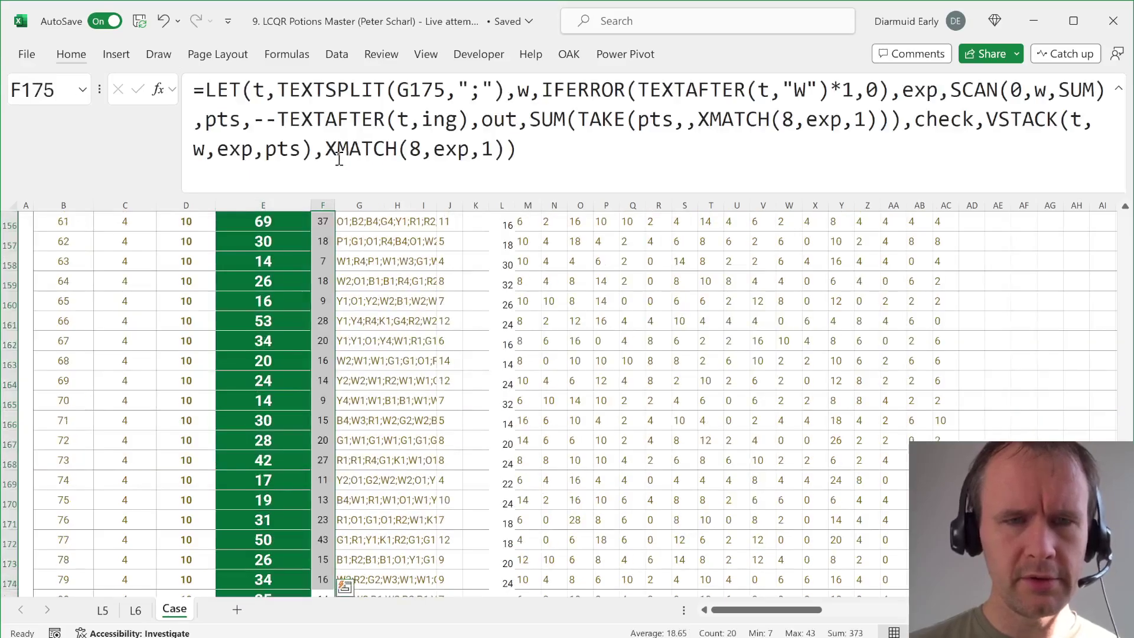
Step: Examine the Level 4 ingredient counts in F156:F175 for the largest one and the row it is in
key(ctrl+Up)
key(ctrl+a)
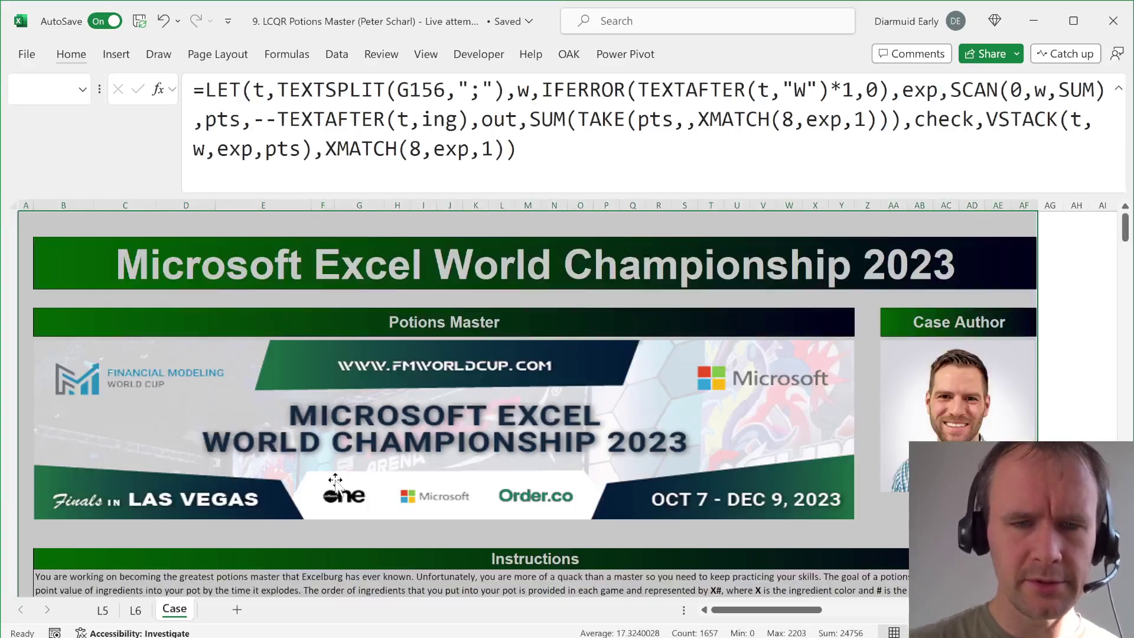
scroll(335, 480, down, 10)
scroll(335, 480, down, 5)
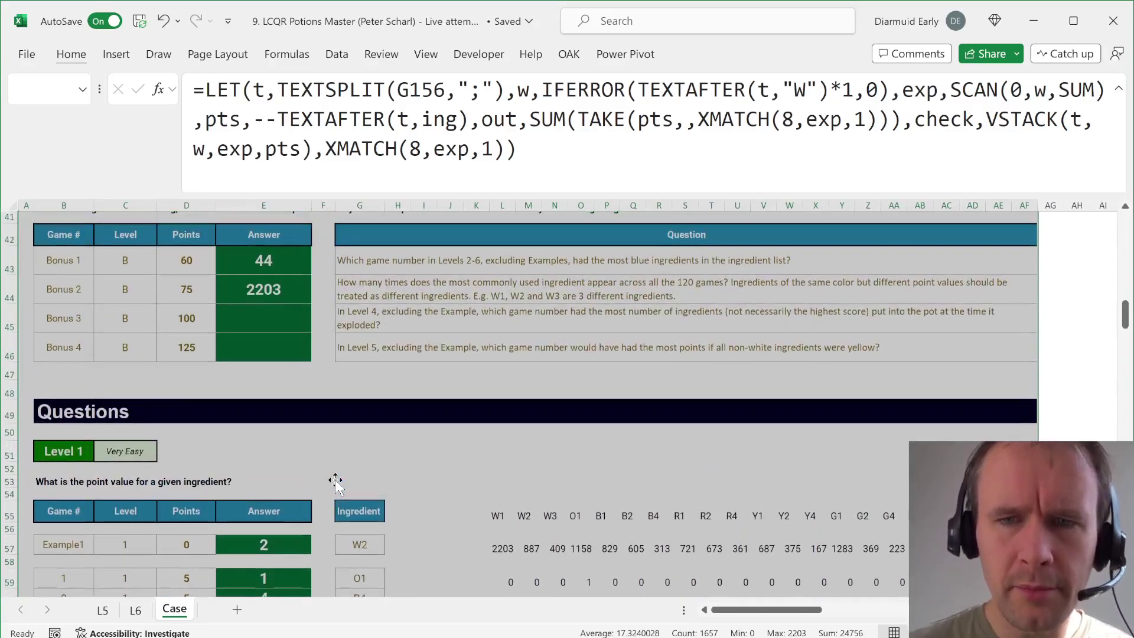
key(shift+BackSpace)
key(ctrl+shift+Down)
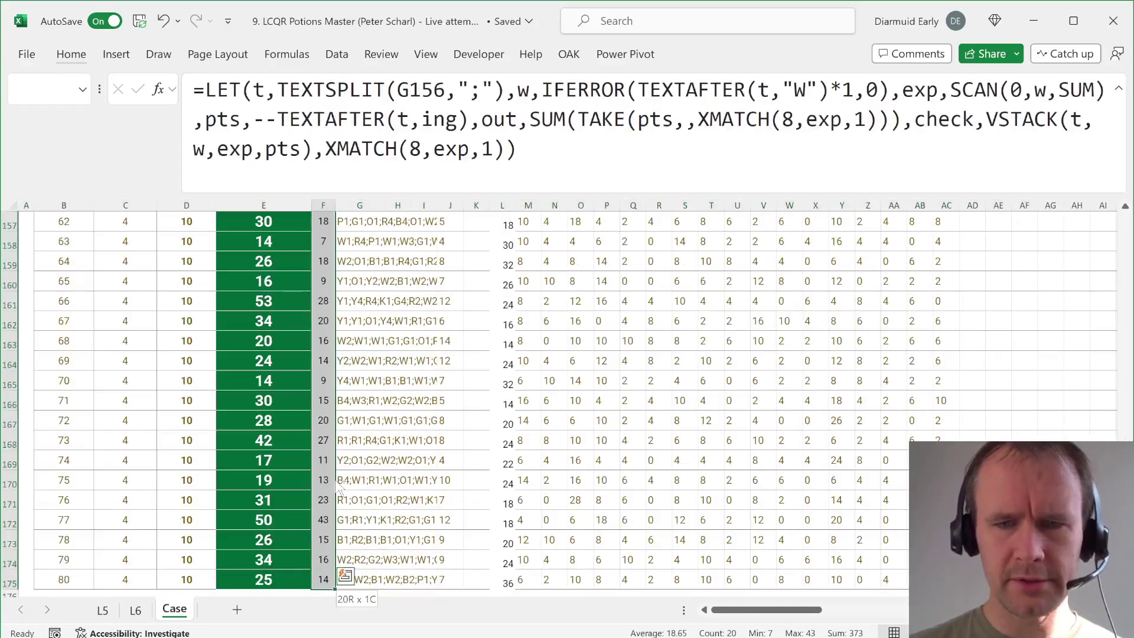
key(shift+Up)
key(shift+Up)
key(shift+Up)
key(shift+Up)
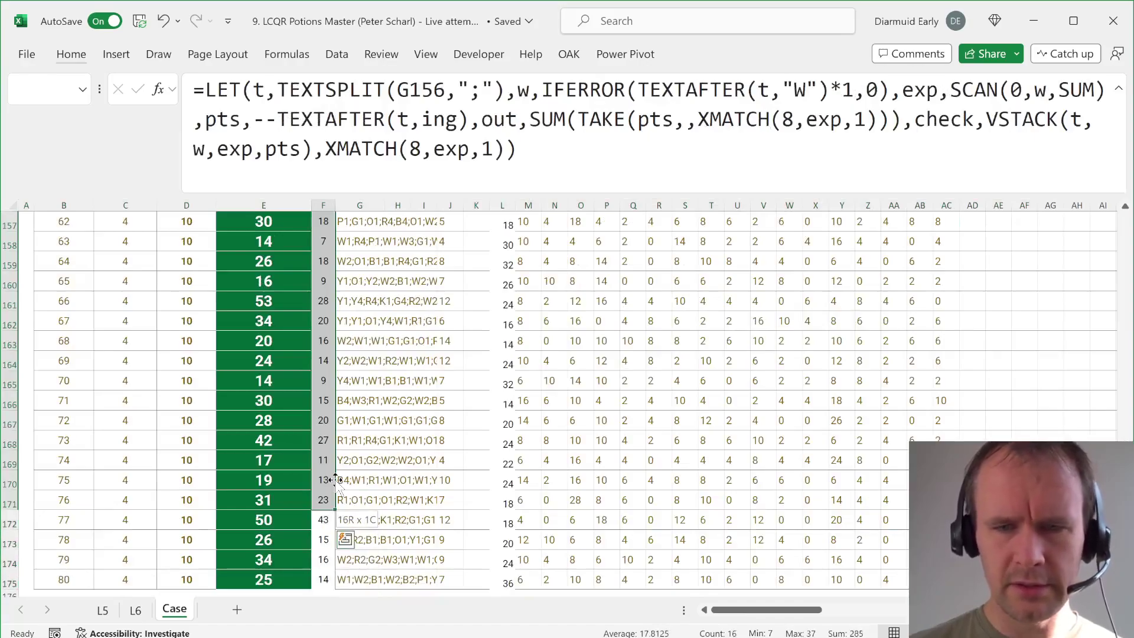
key(shift+Return)
key(Down)
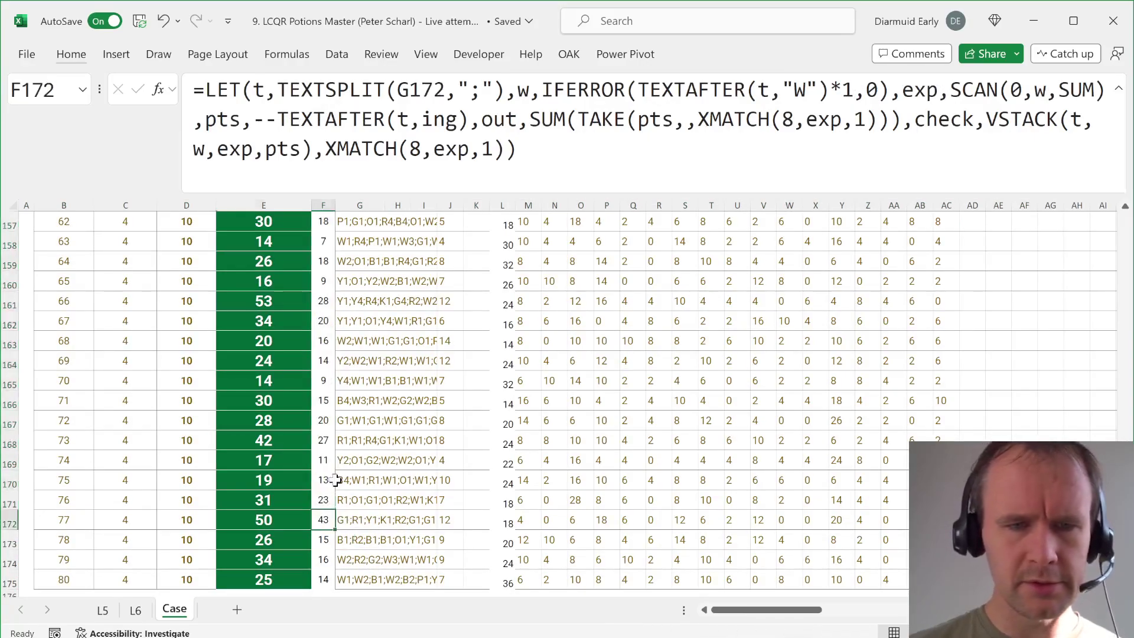
Step: Copy game number 77 from B172 and paste it as a value into E45 as the Bonus 3 answer
key(Left)
key(Left)
key(Left)
key(Left)
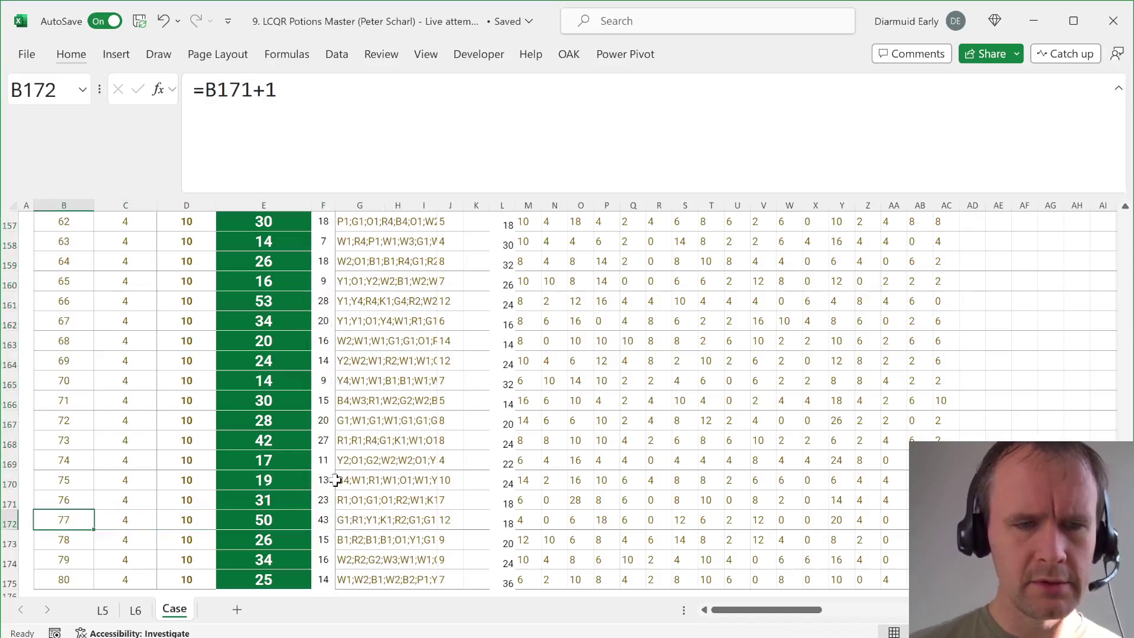
key(ctrl+c)
key(ctrl+Home)
scroll(226, 509, down, 8)
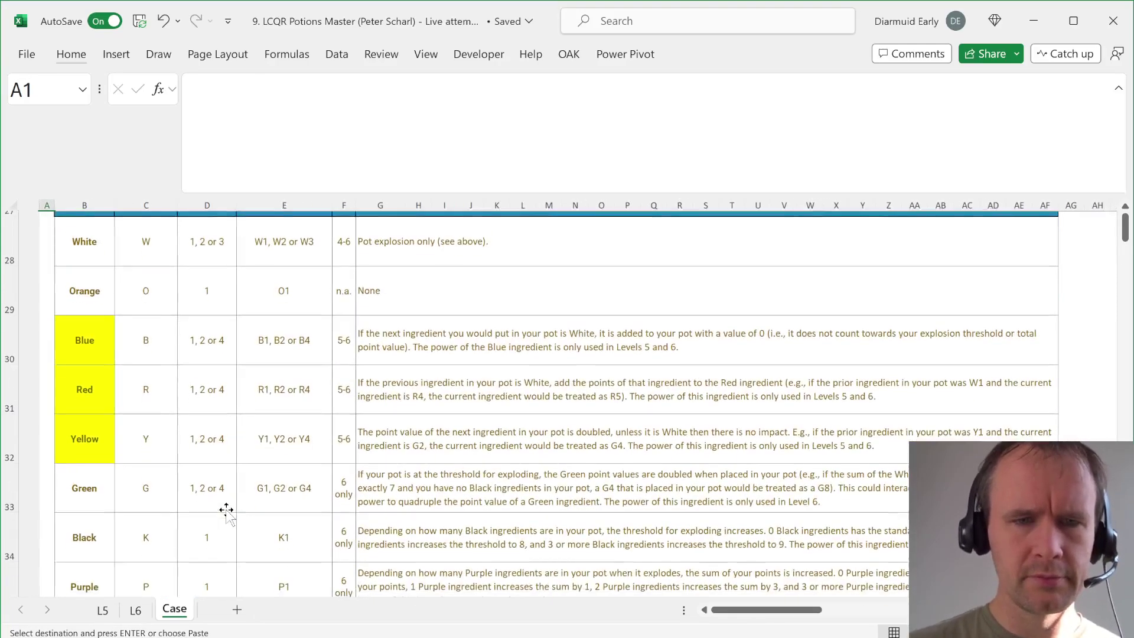
scroll(227, 510, down, 4)
click(272, 433)
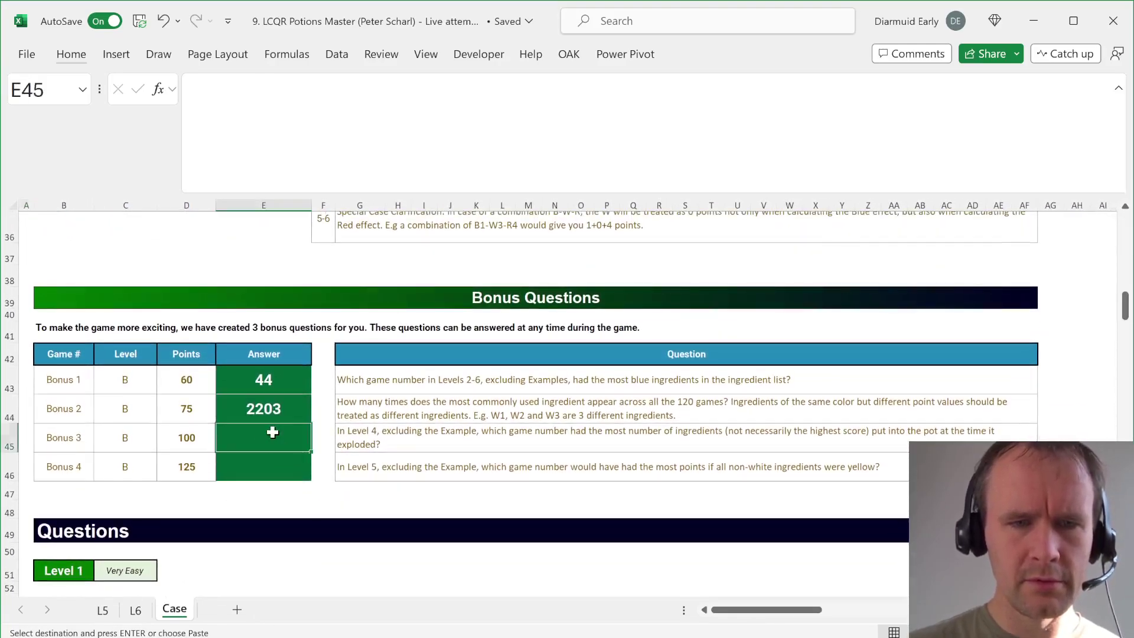
key(ctrl+alt+v)
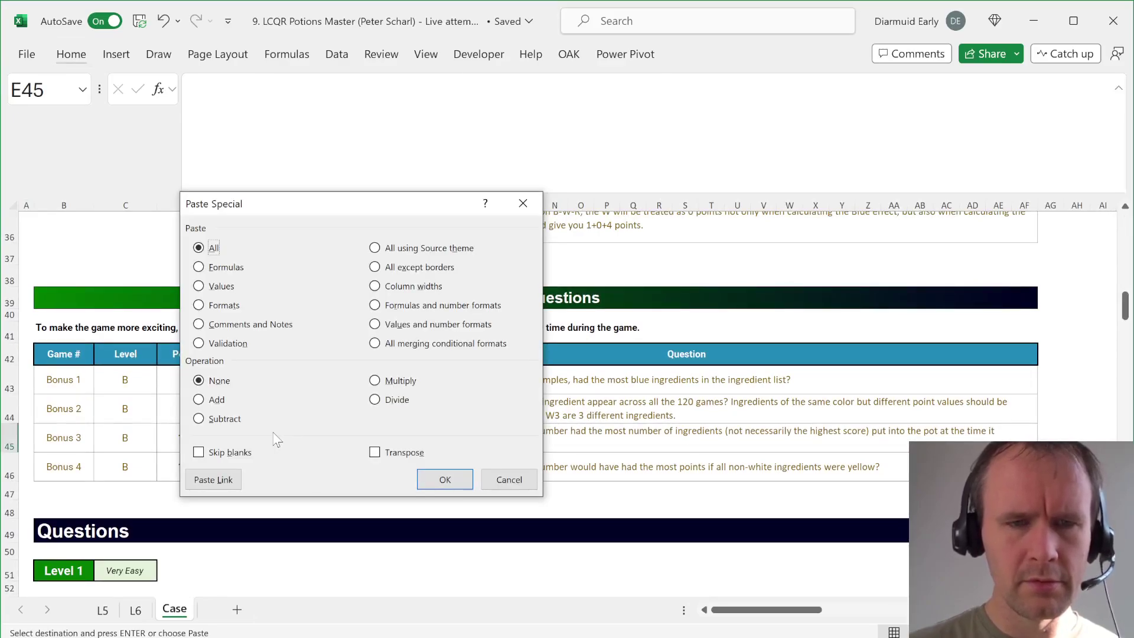
key(Return)
Step: Read the Bonus 4 question in G46 and duplicate the L5 sheet as a working copy
key(Down)
key(Right)
key(Right)
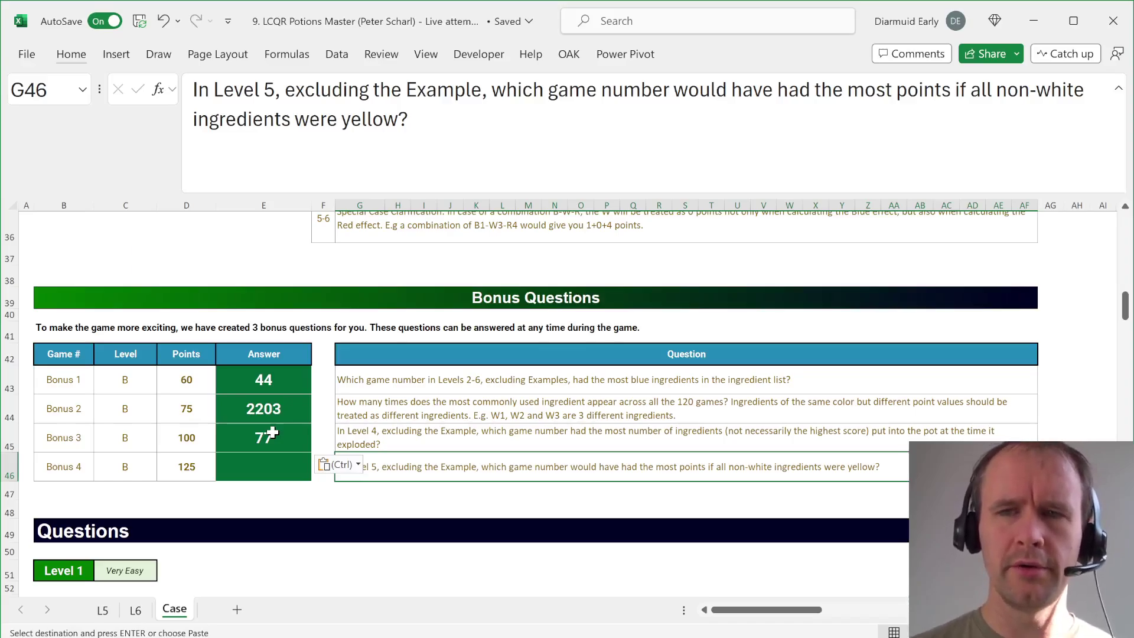
key(ctrl+Page_Up)
key(ctrl+Page_Up)
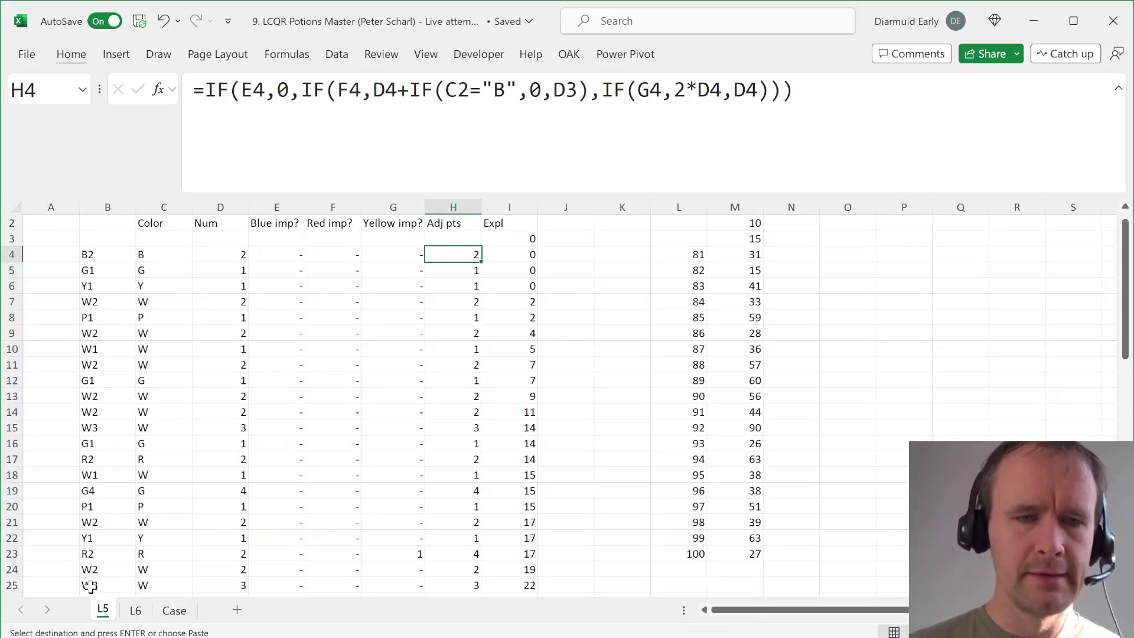
click(154, 260)
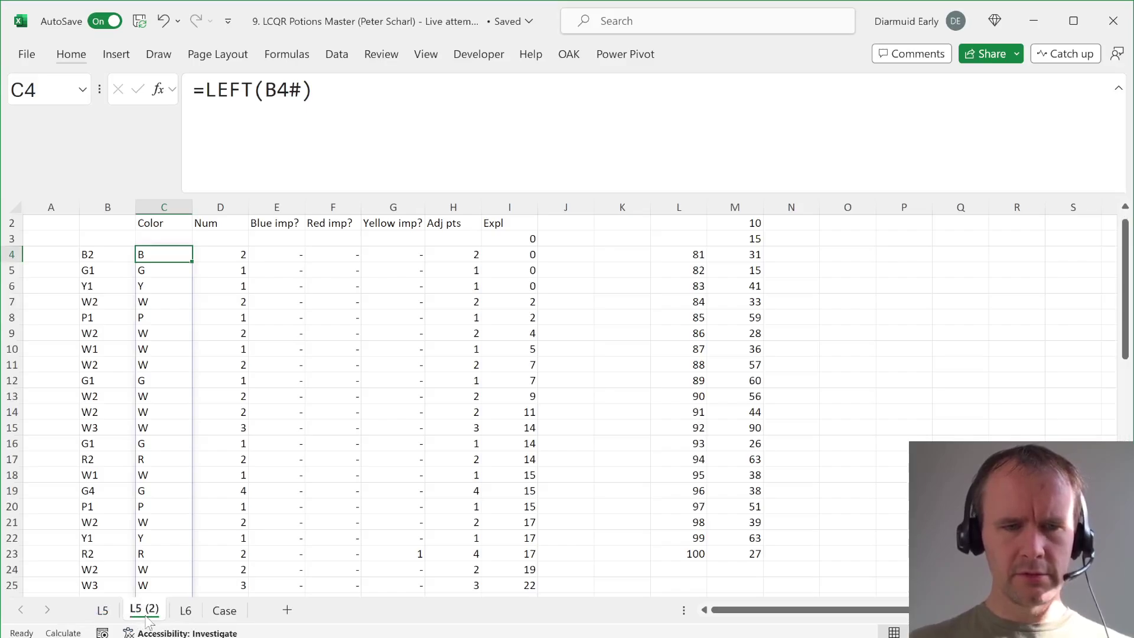
Step: Change the C4 Color formula on the L5 copy to =LET(a,LEFT(B4#),IF(a="W","W","Y")) so every non-white ingredient counts as yellow
click(207, 94)
text(let)
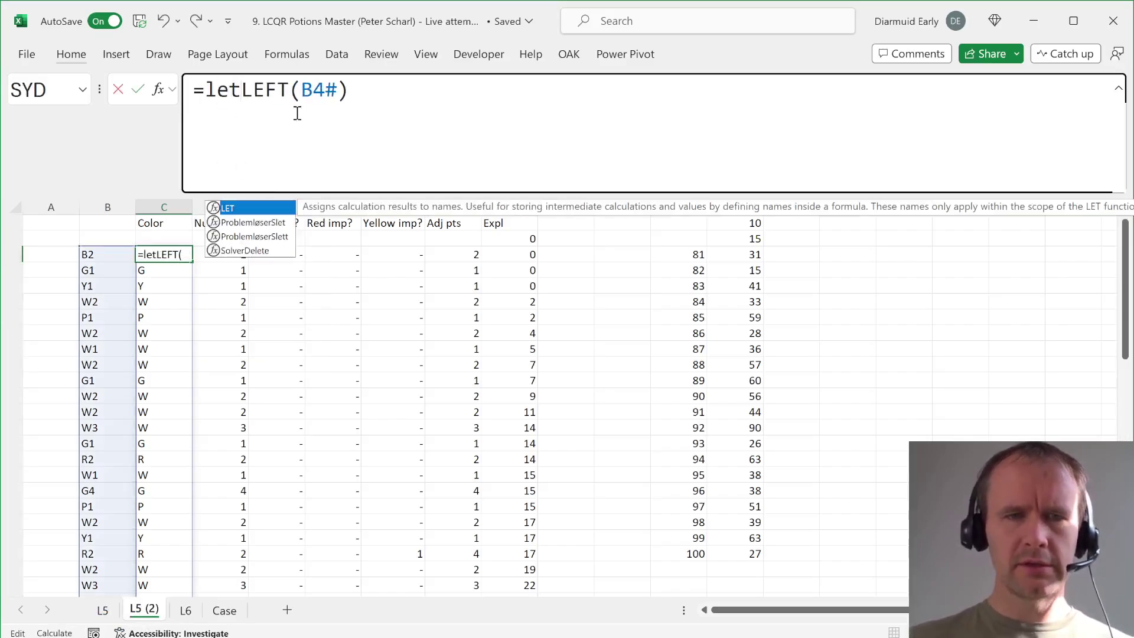
key(Tab)
text(a,)
key(End)
text(,IF(a)
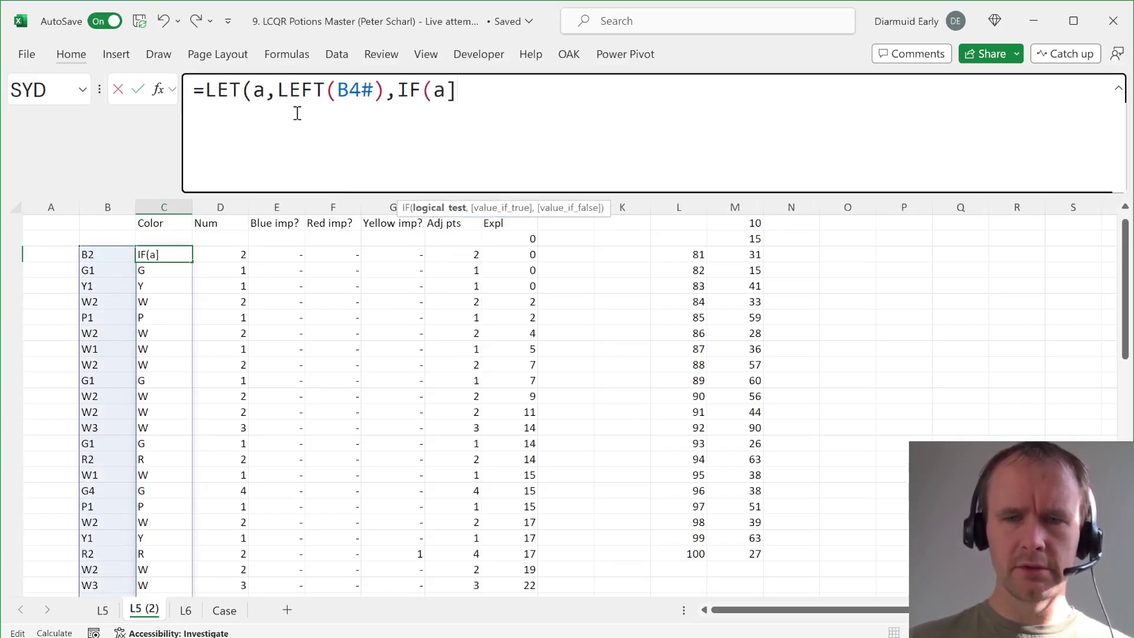
text(="W"<)
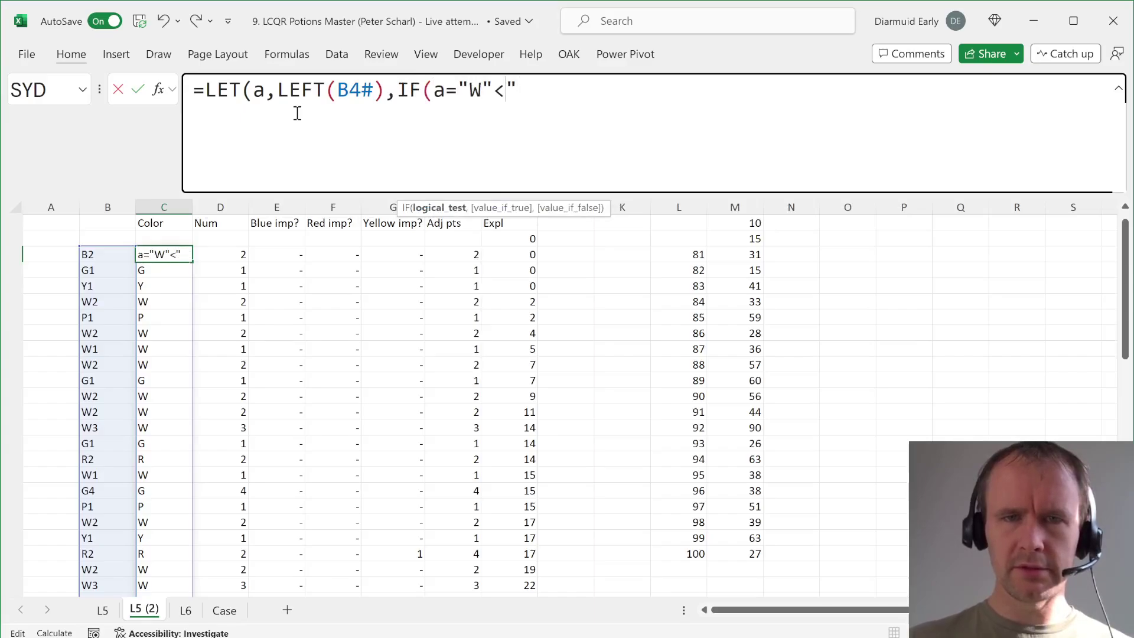
key(BackSpace)
text(,"W","Y")))
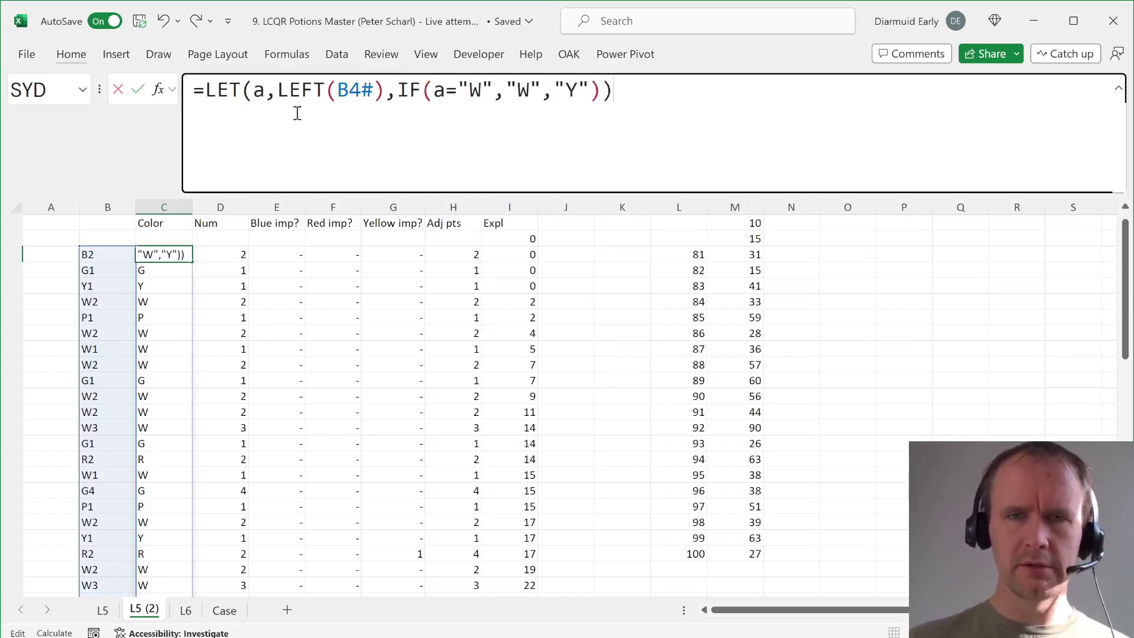
key(Return)
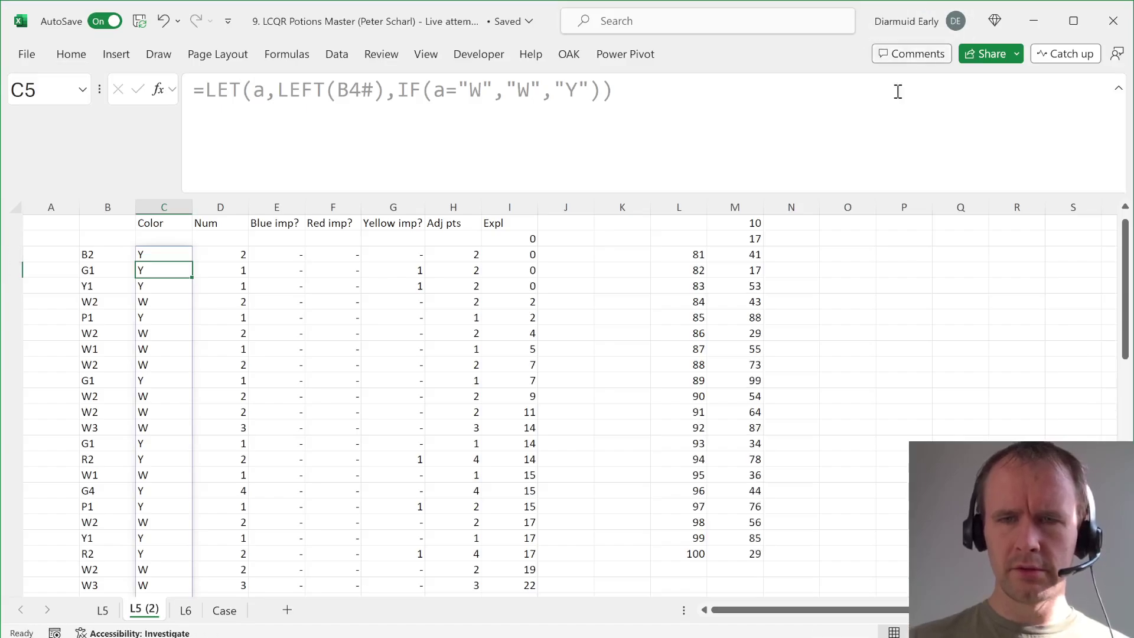
Step: Recheck the Bonus 4 question on the Case sheet and examine the recalculated Level 5 scores in M4:M23 for the highest one
key(ctrl+Page_Down)
key(ctrl+Page_Down)
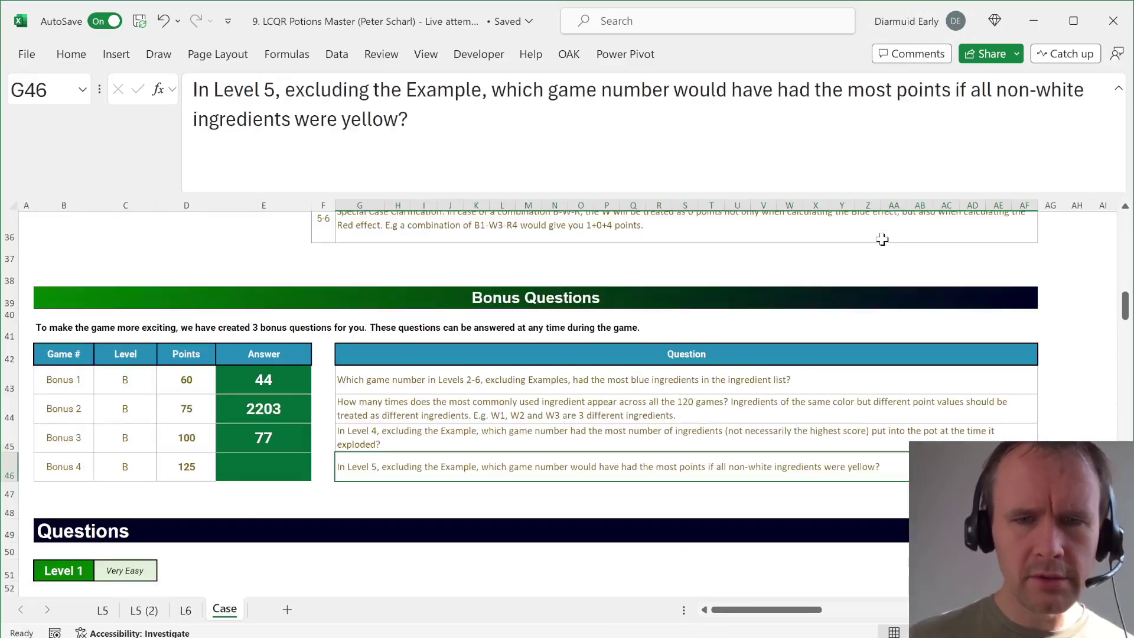
key(ctrl+Page_Up)
key(ctrl+Page_Up)
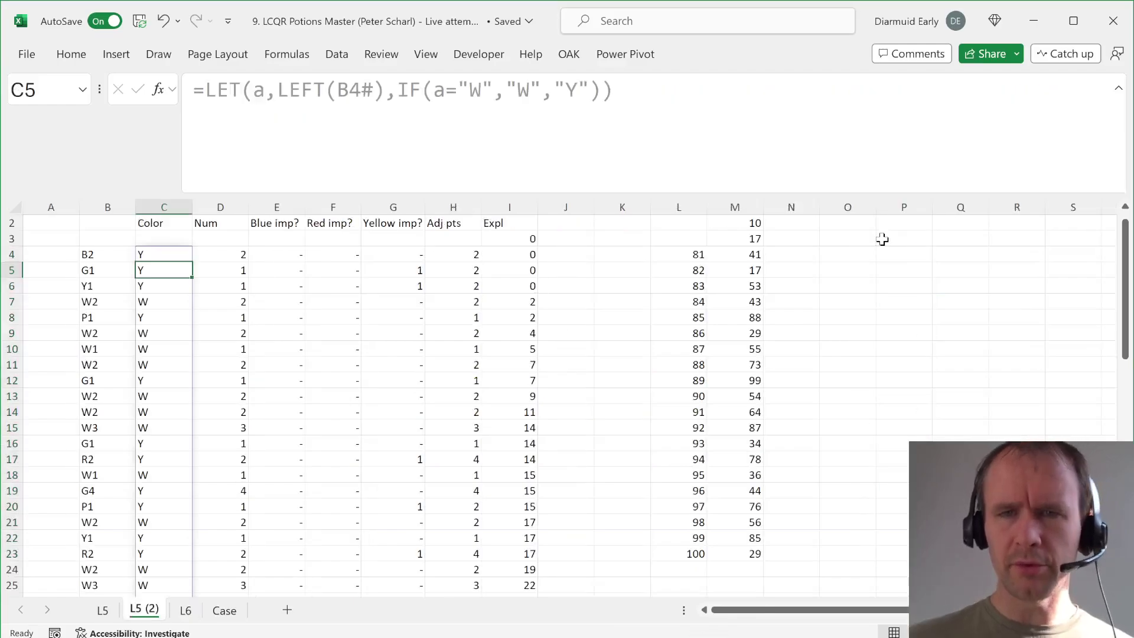
click(750, 255)
key(ctrl+shift+Down)
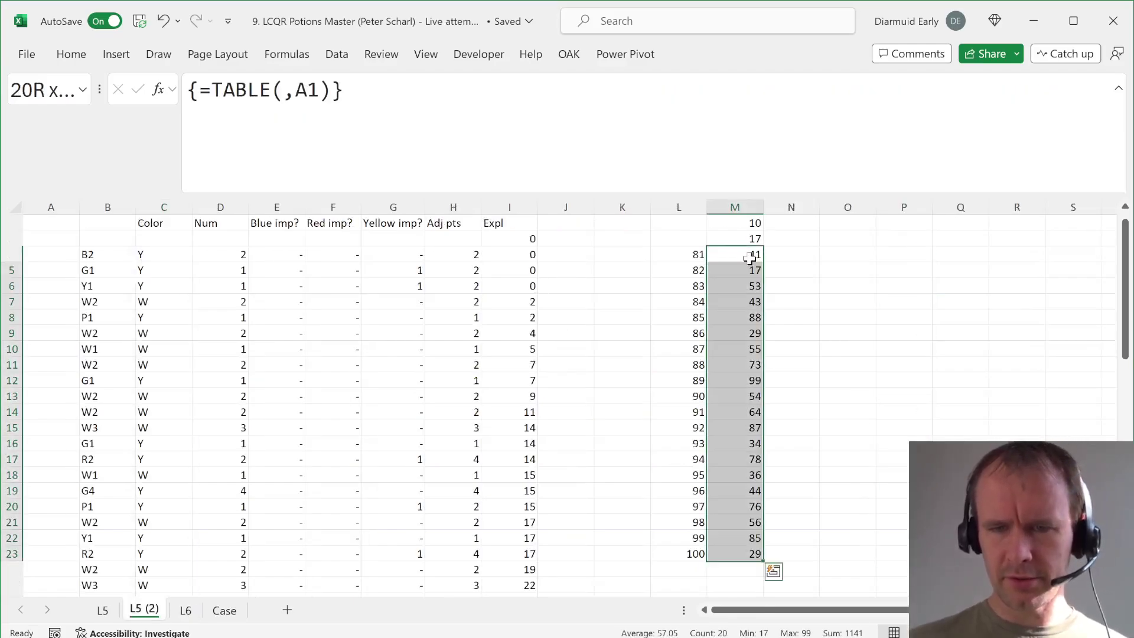
key(shift+Up)
key(shift+Up)
key(shift+Up)
key(shift+Up)
key(shift+Up)
key(shift+Up)
key(shift+Up)
key(shift+Up)
key(shift+Up)
key(shift+Up)
key(shift+Up)
key(shift+Up)
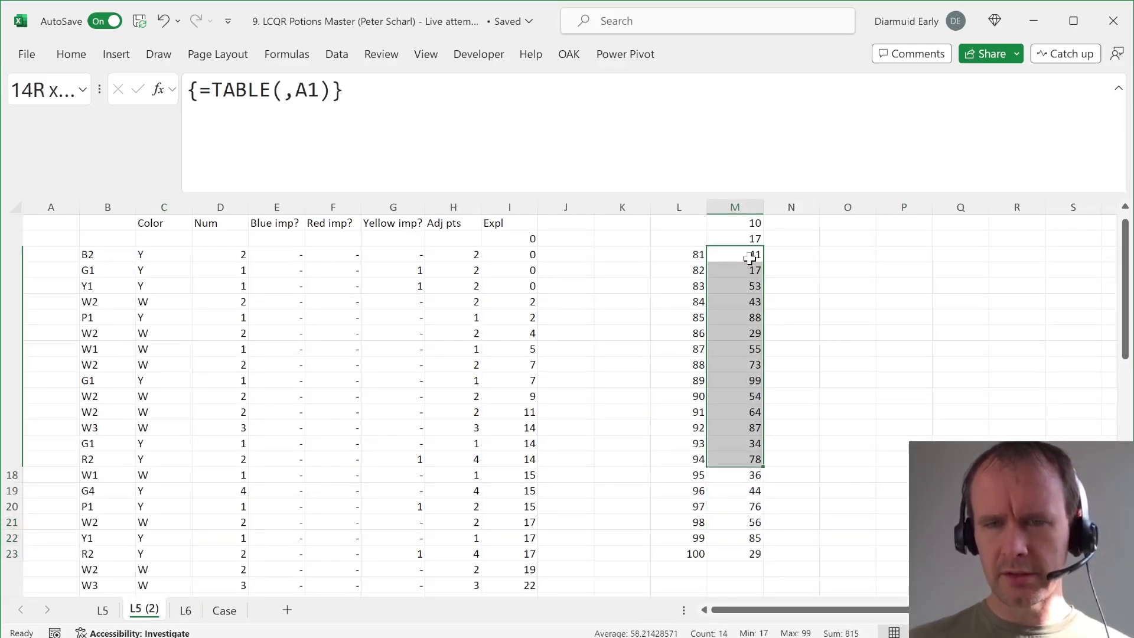
key(ctrl+period)
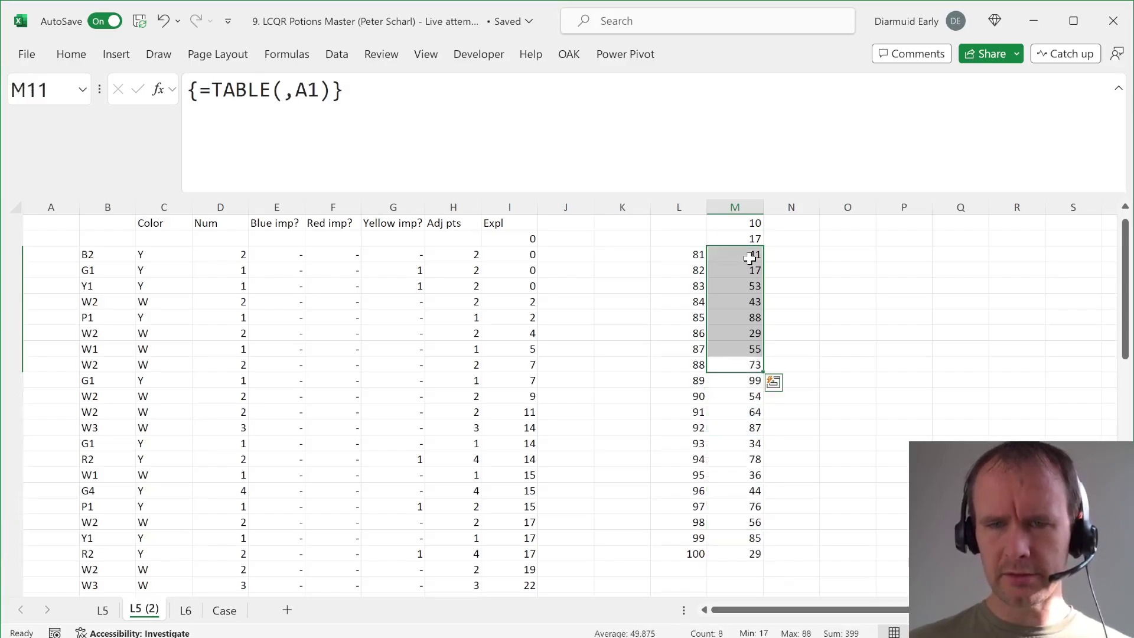
Step: Copy game number 89 from L12 on the L5 (2) sheet
key(Down)
key(Down)
key(ctrl+shift+Down)
key(Up)
key(Left)
key(ctrl+c)
Step: Paste the copied game number as a value into E46 on the Case sheet as the Bonus 4 answer
key(ctrl+Page_Down)
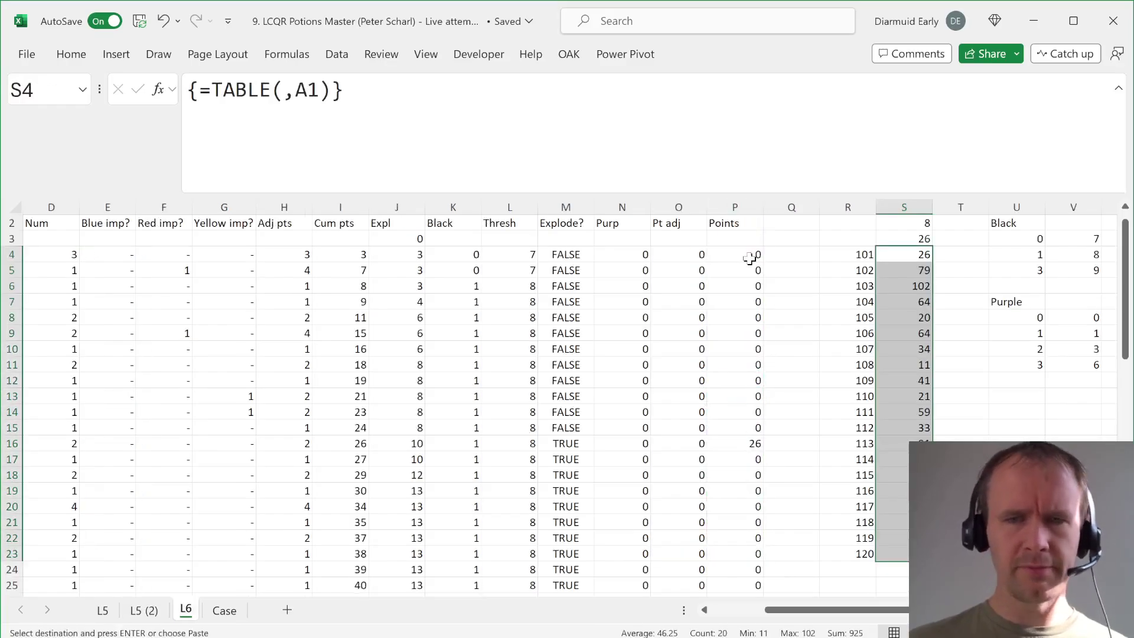
key(ctrl+Page_Down)
key(Left)
key(Left)
key(alt+h)
key(v)
key(s)
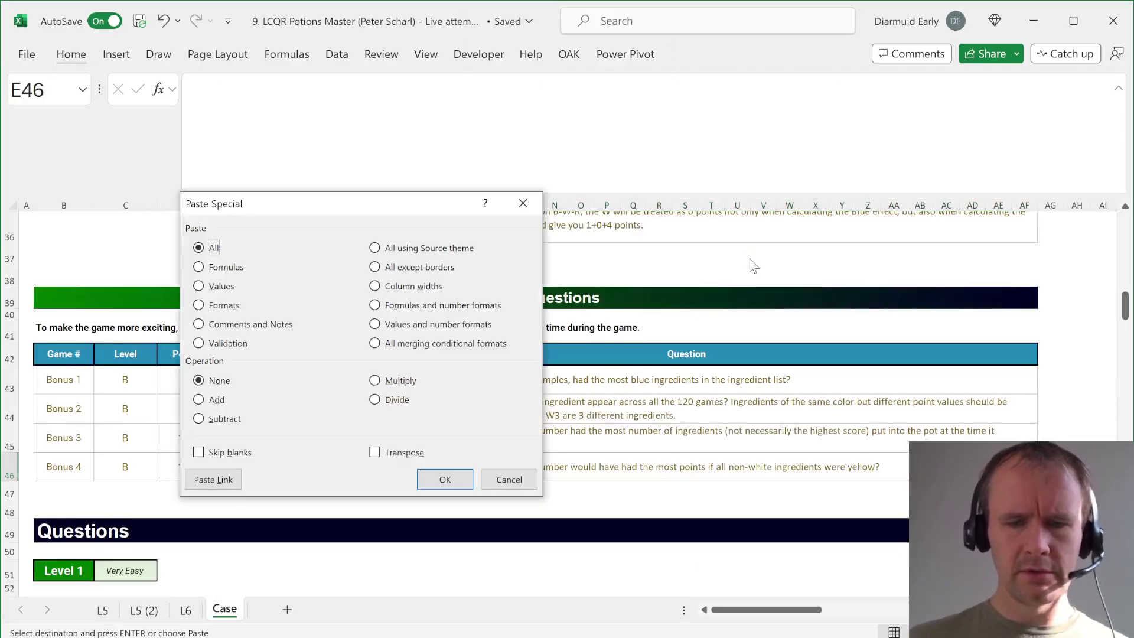
key(v)
key(Return)
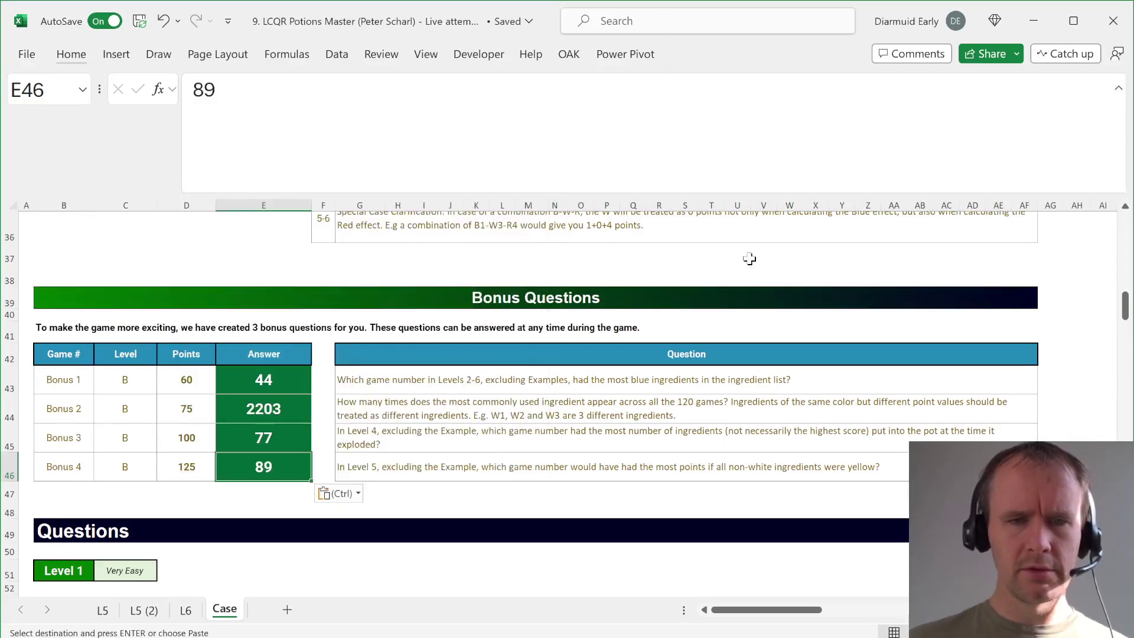
key(alt+Tab)
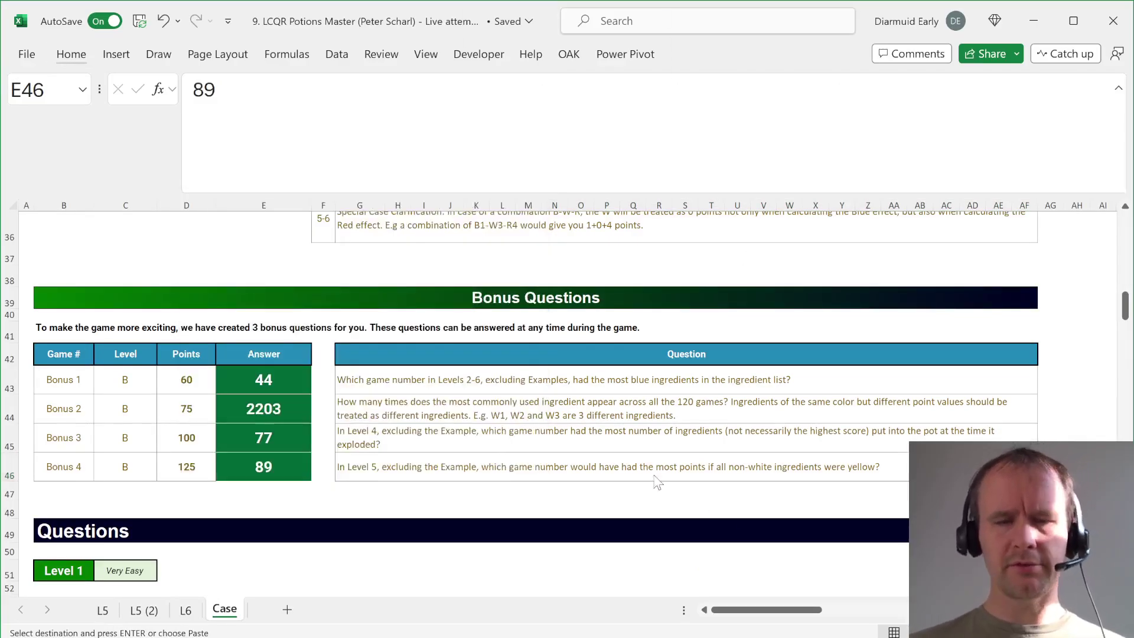